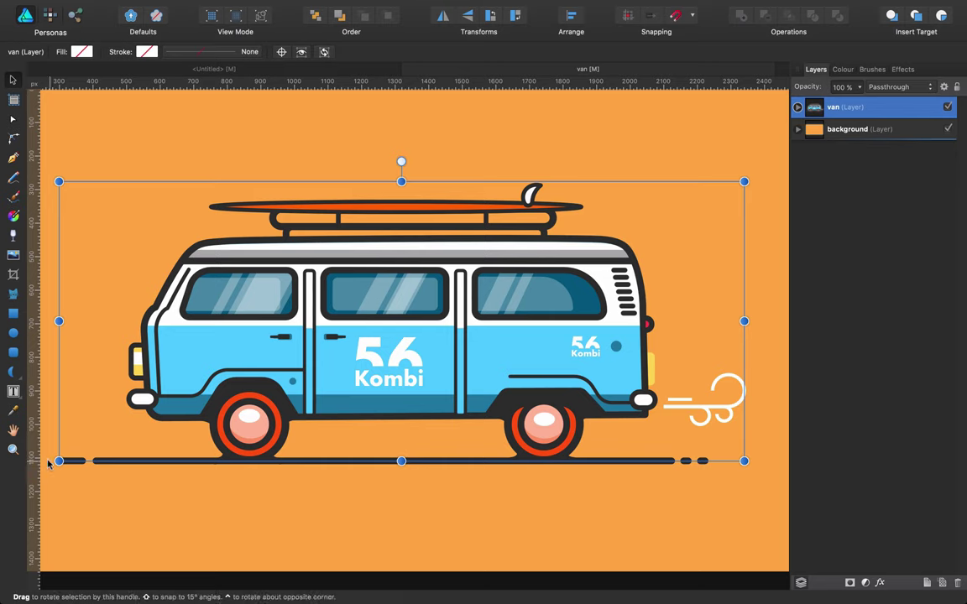
# Scale the van illustration down to roughly a third of its size, place it in the artwork's upper-right corner and deselect it.
pyautogui.moveTo(56, 463); pyautogui.dragTo(499, 281)
pyautogui.moveTo(646, 225); pyautogui.dragTo(682, 175)
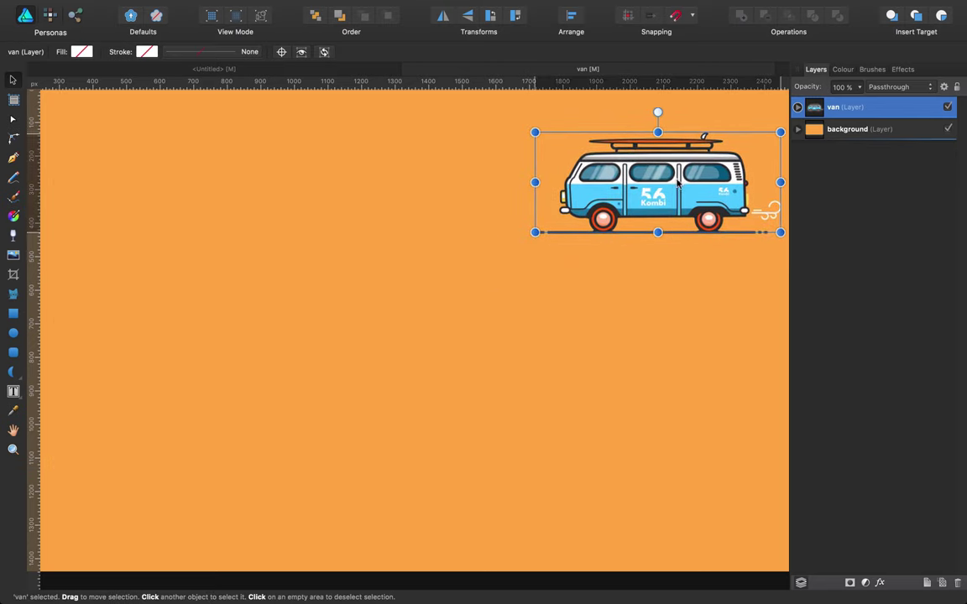
pyautogui.click(615, 318)
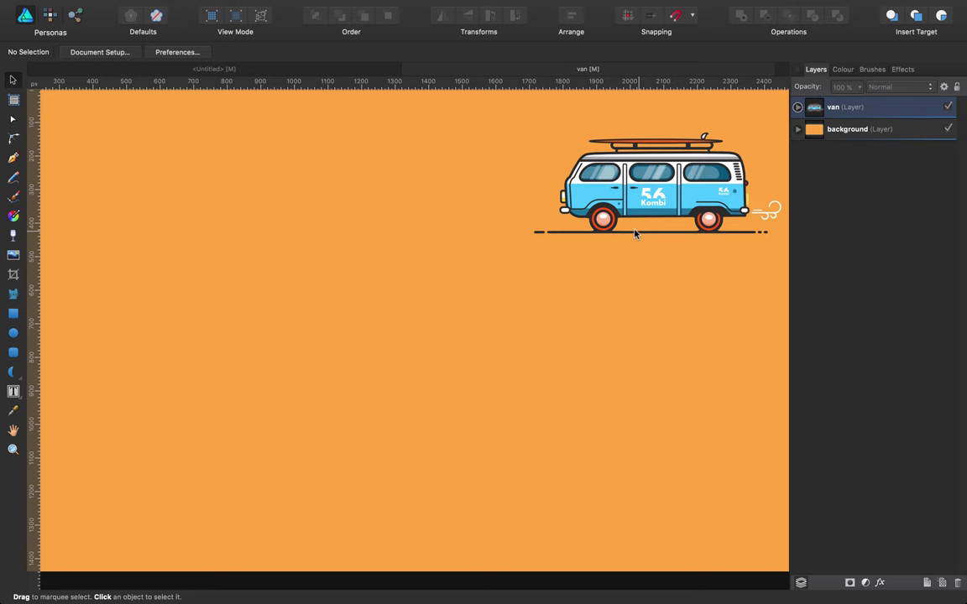
# Switch to Chrome and search Google Images for "volkswagen van profile".
pyautogui.press('super+Tab')
pyautogui.press('super+Tab')
pyautogui.press('super+Tab')
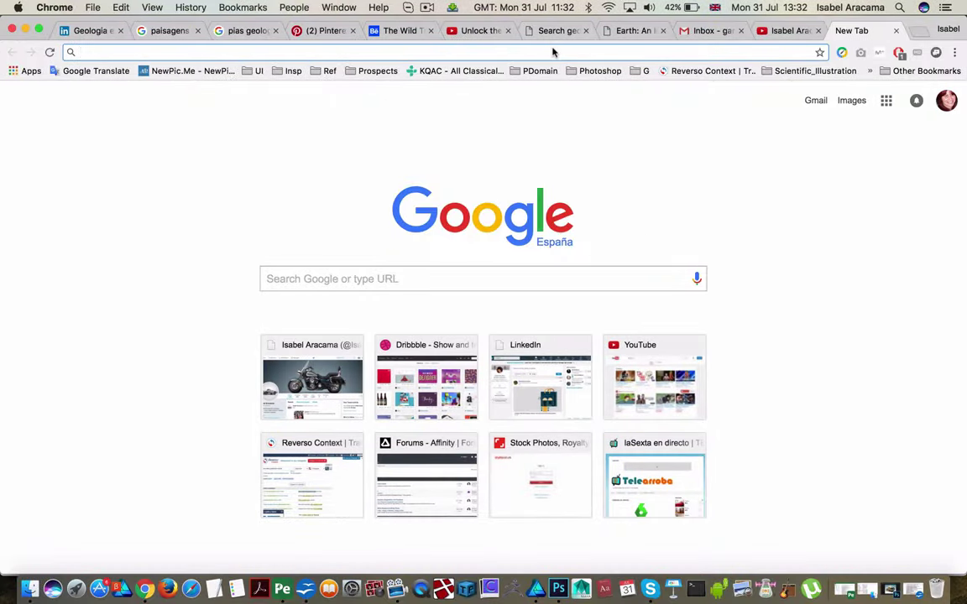
pyautogui.write('volk')
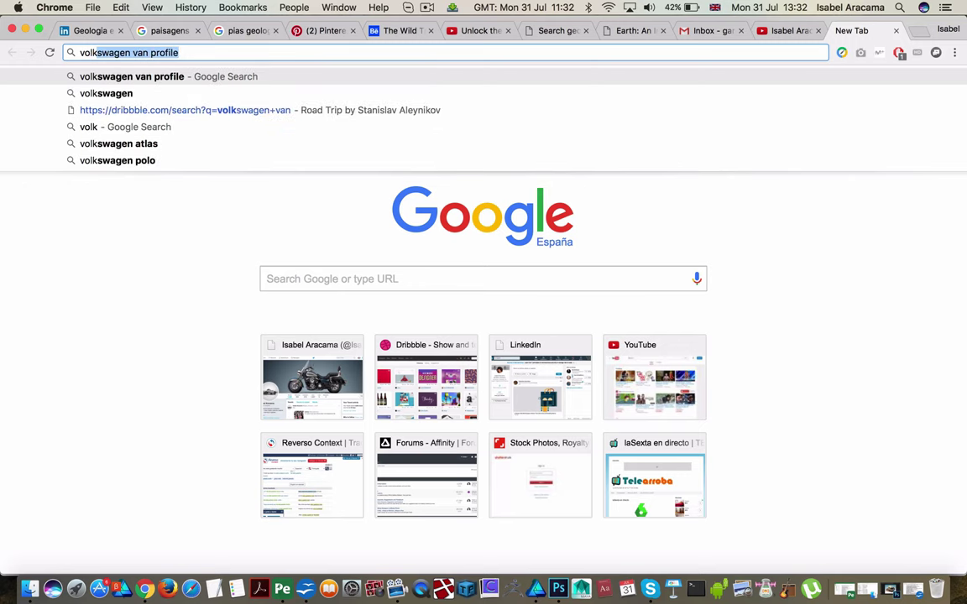
pyautogui.press('Right')
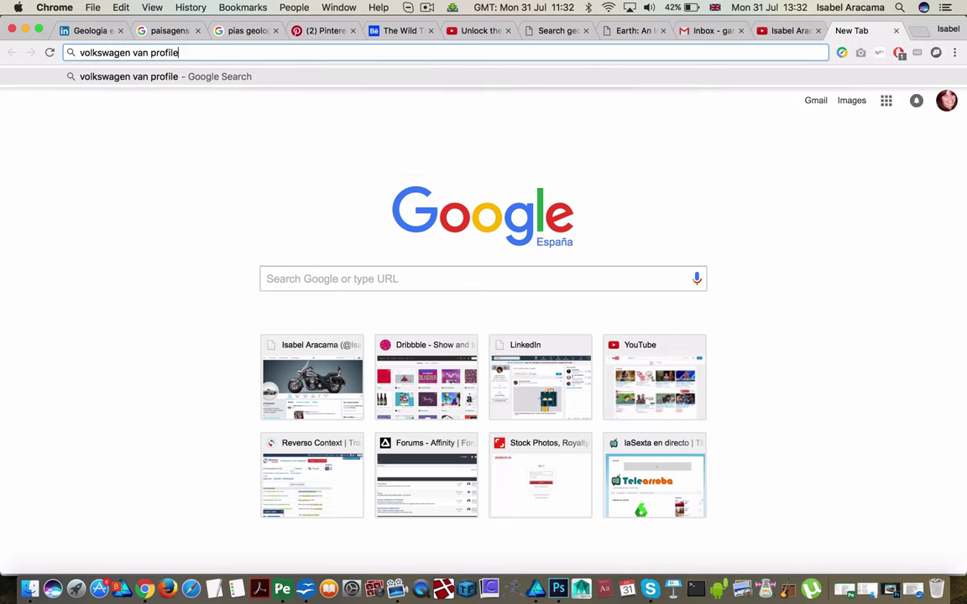
pyautogui.press('Return')
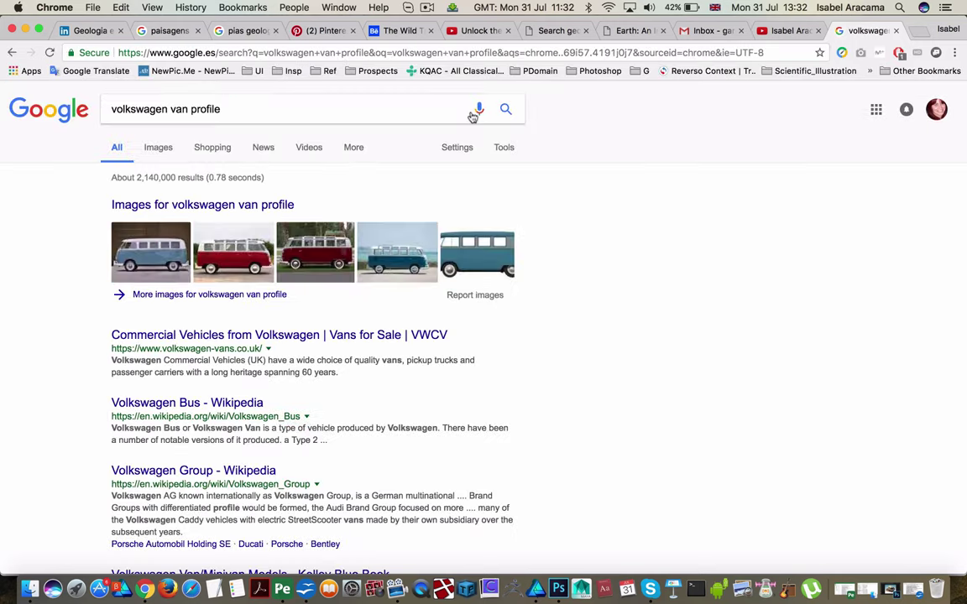
pyautogui.click(160, 148)
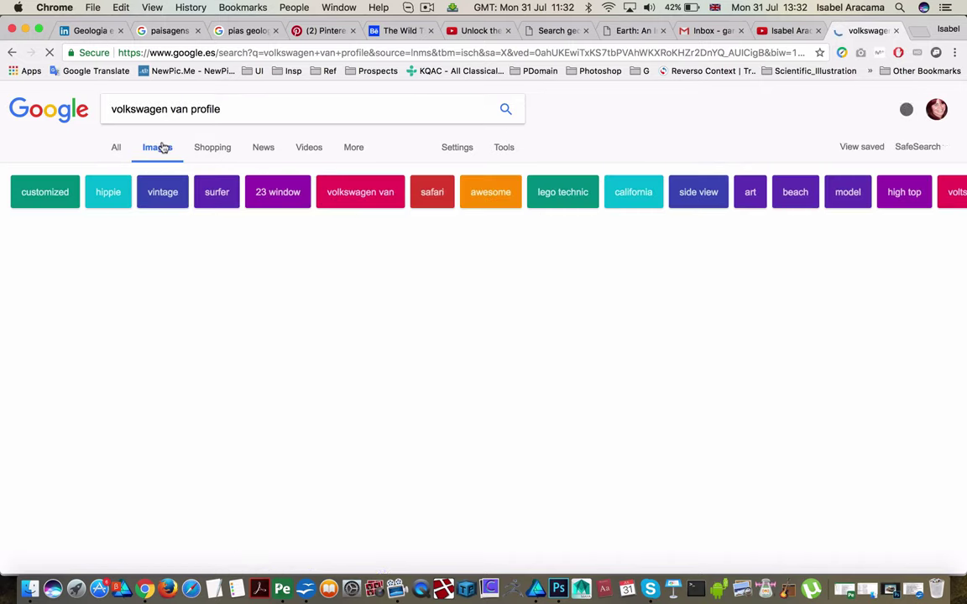
# Examine the image results for Volkswagen van photos in side view that could serve as a drawing reference.
pyautogui.scroll(-10, 401, 262)
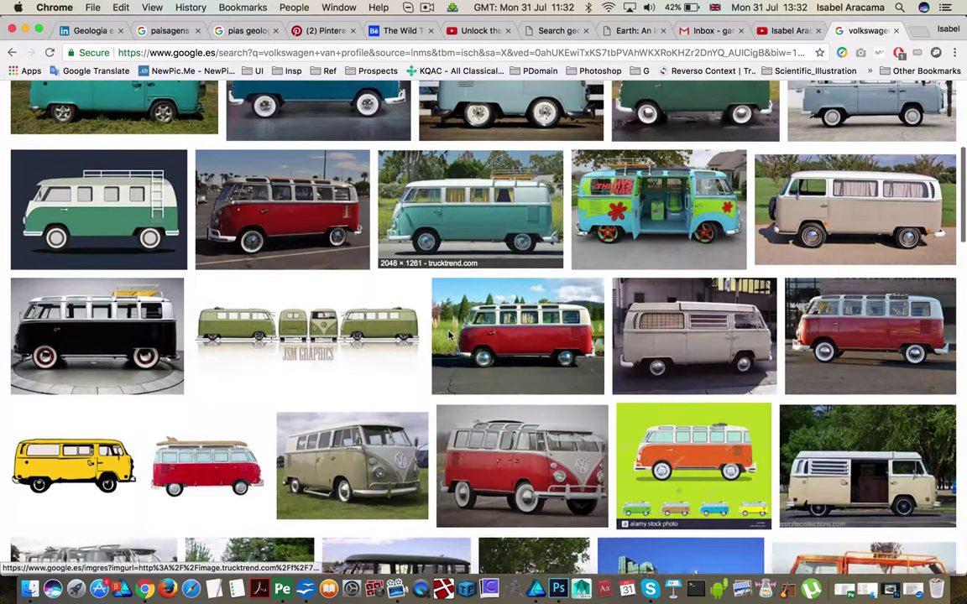
pyautogui.scroll(-15, 449, 336)
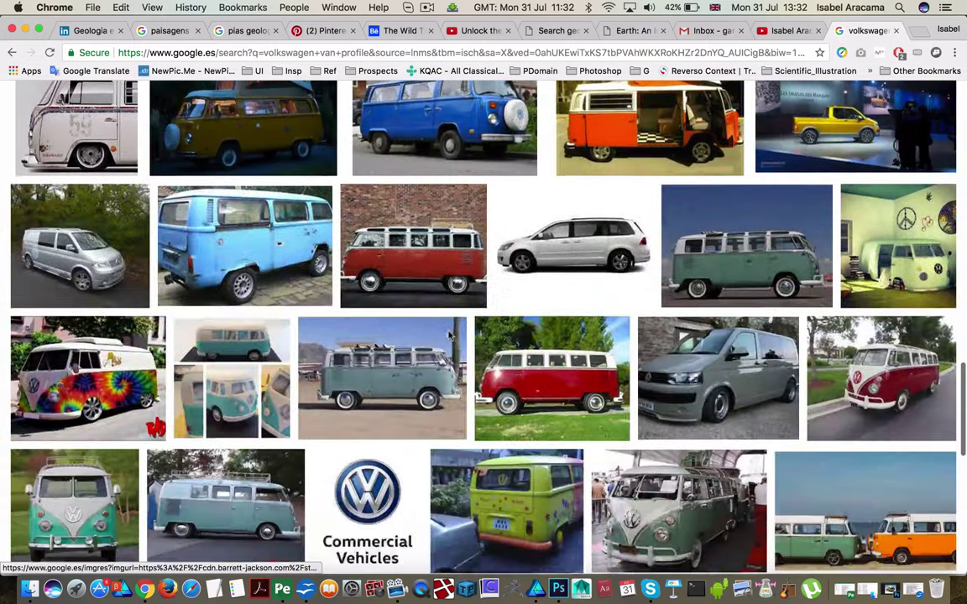
pyautogui.scroll(-15, 449, 336)
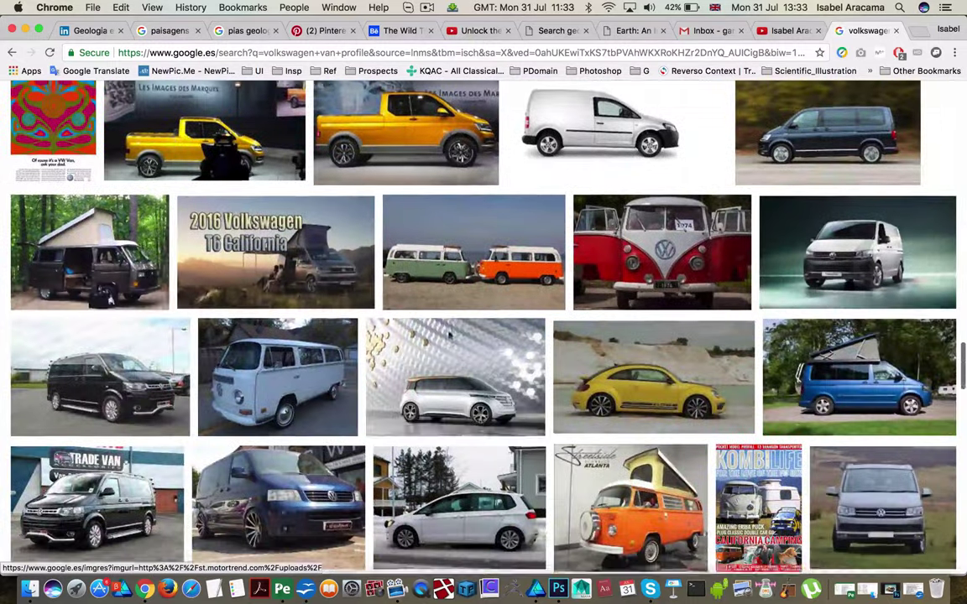
pyautogui.scroll(-15, 449, 336)
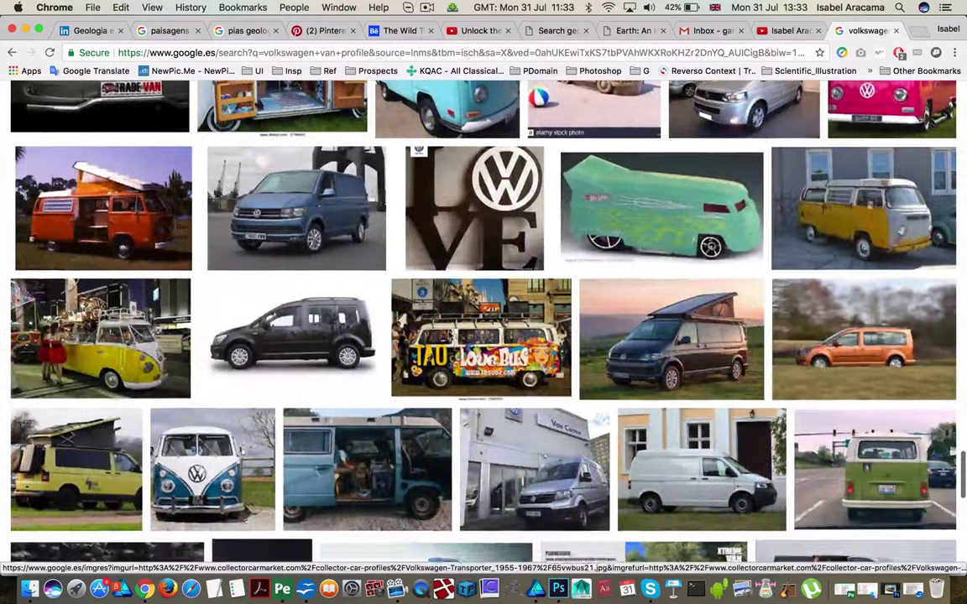
pyautogui.scroll(-15, 449, 335)
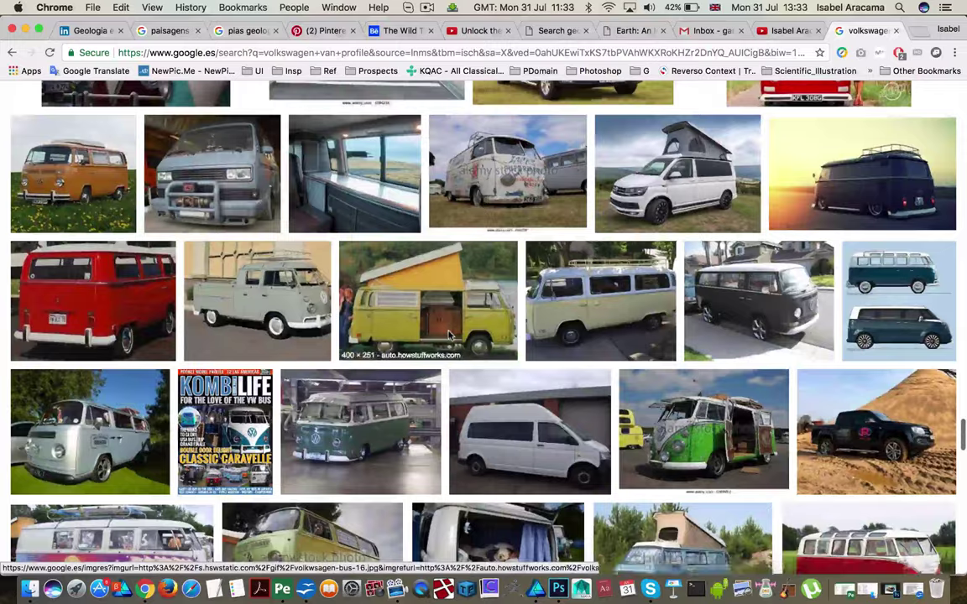
pyautogui.scroll(-15, 449, 335)
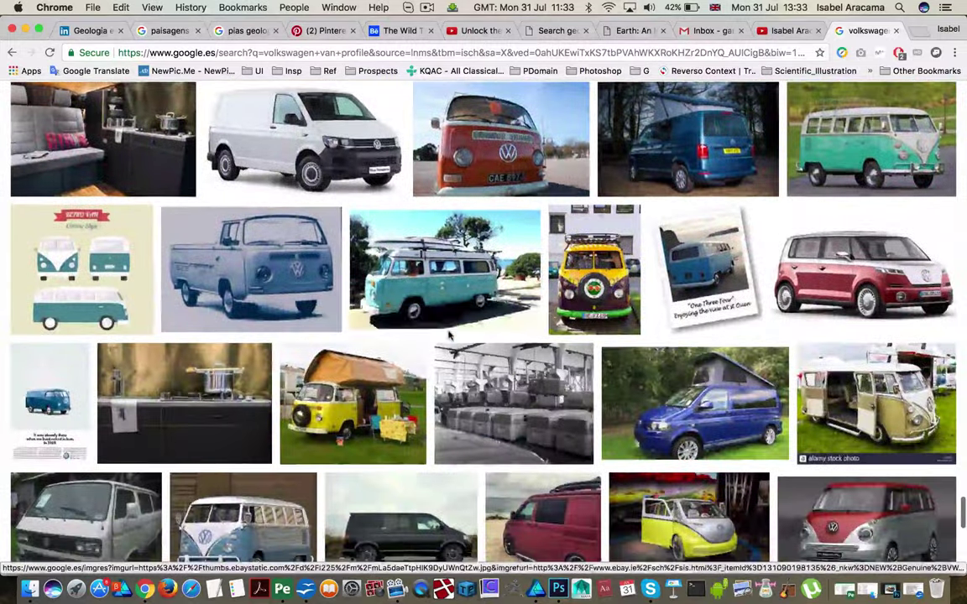
pyautogui.scroll(-15, 449, 336)
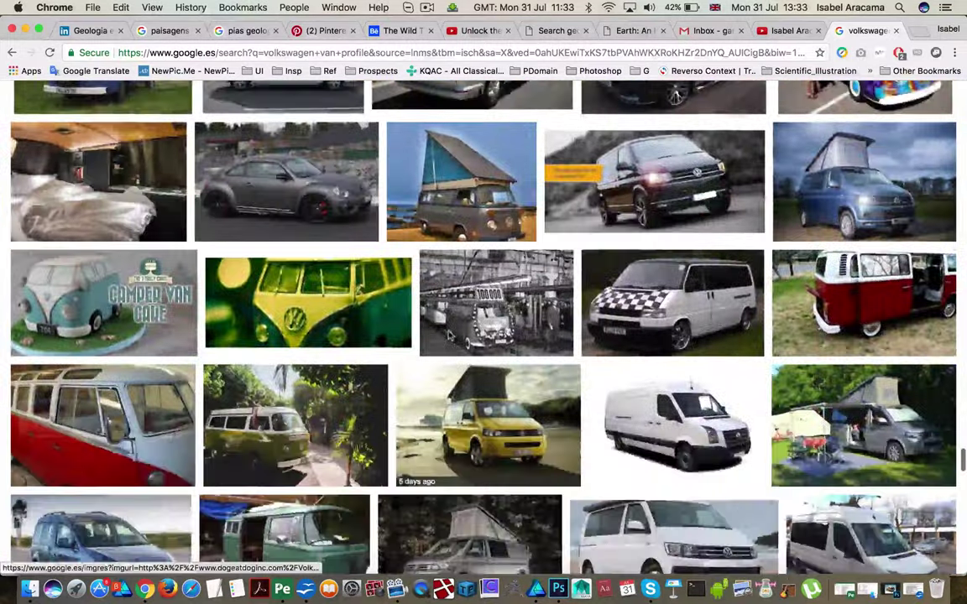
pyautogui.scroll(-15, 449, 335)
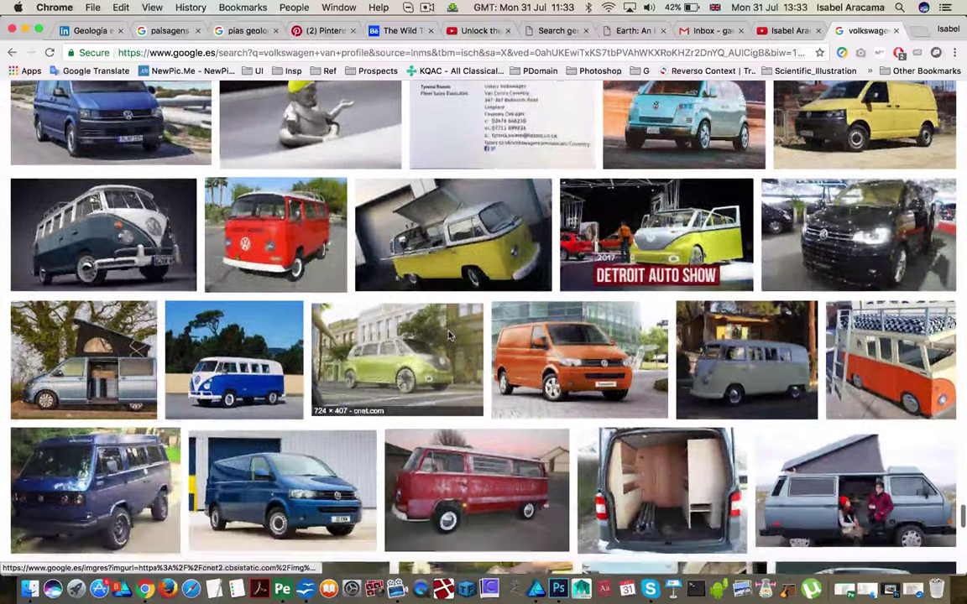
pyautogui.scroll(-8, 449, 335)
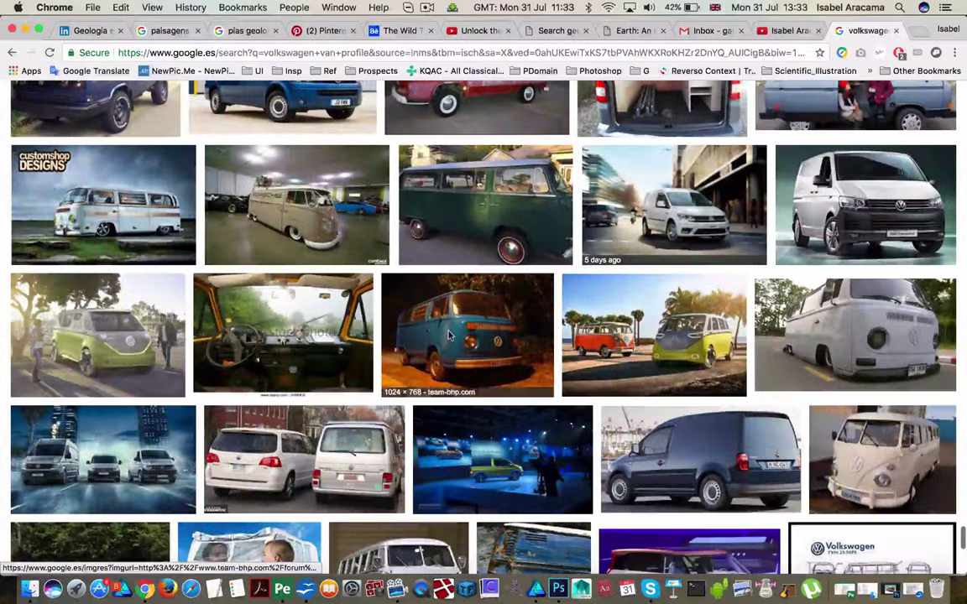
pyautogui.scroll(-8, 449, 336)
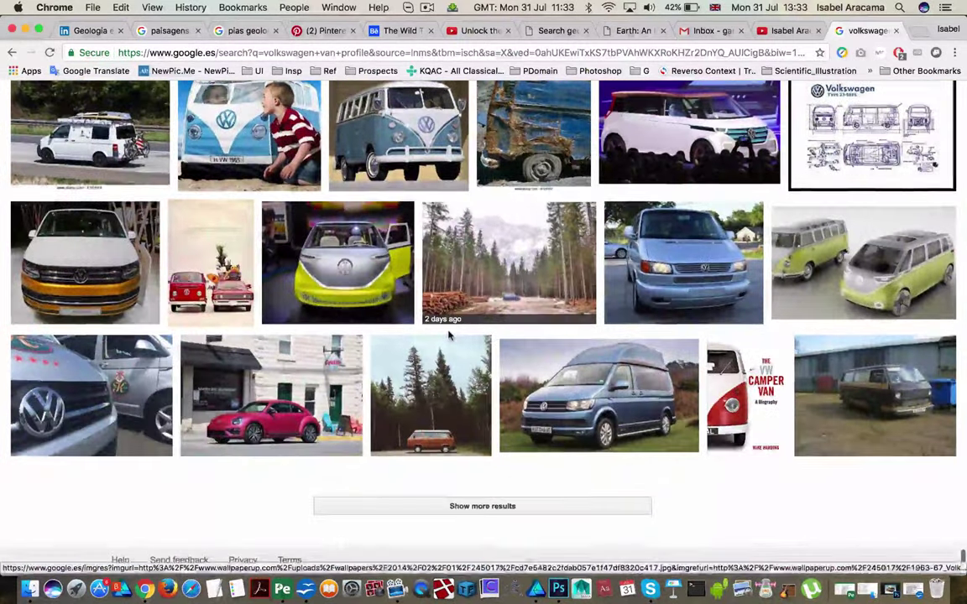
pyautogui.scroll(-10, 449, 335)
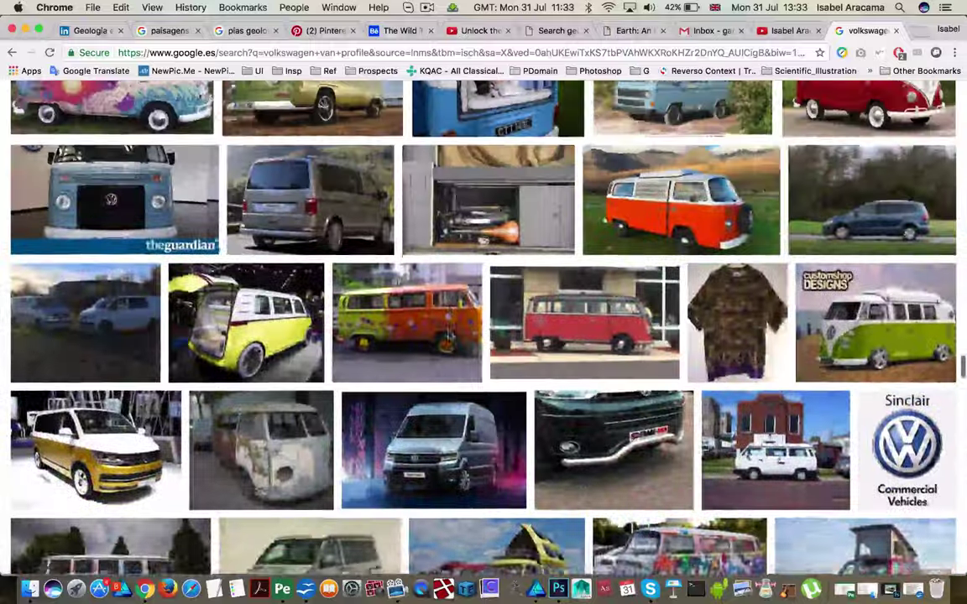
pyautogui.scroll(10, 449, 336)
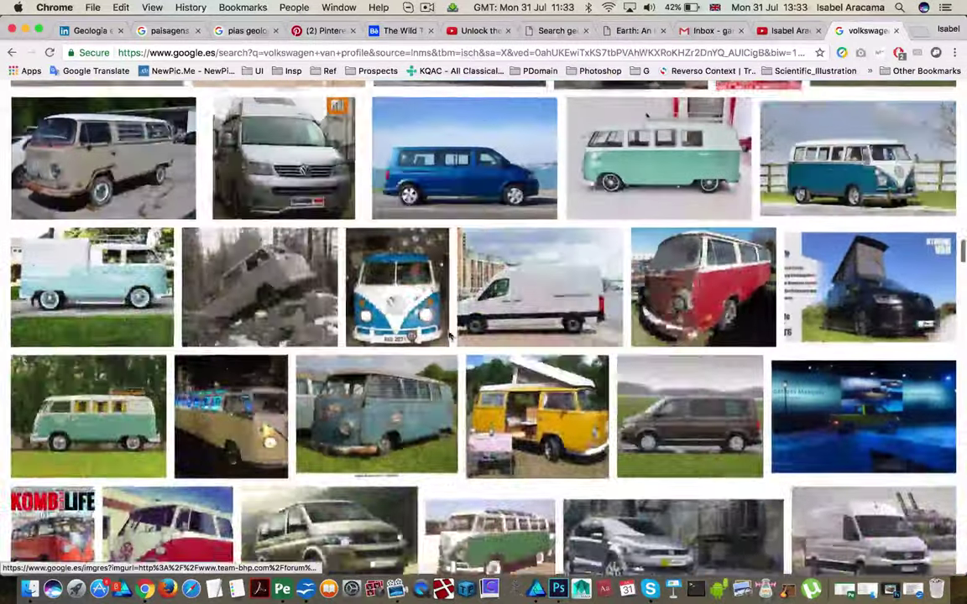
pyautogui.scroll(10, 449, 335)
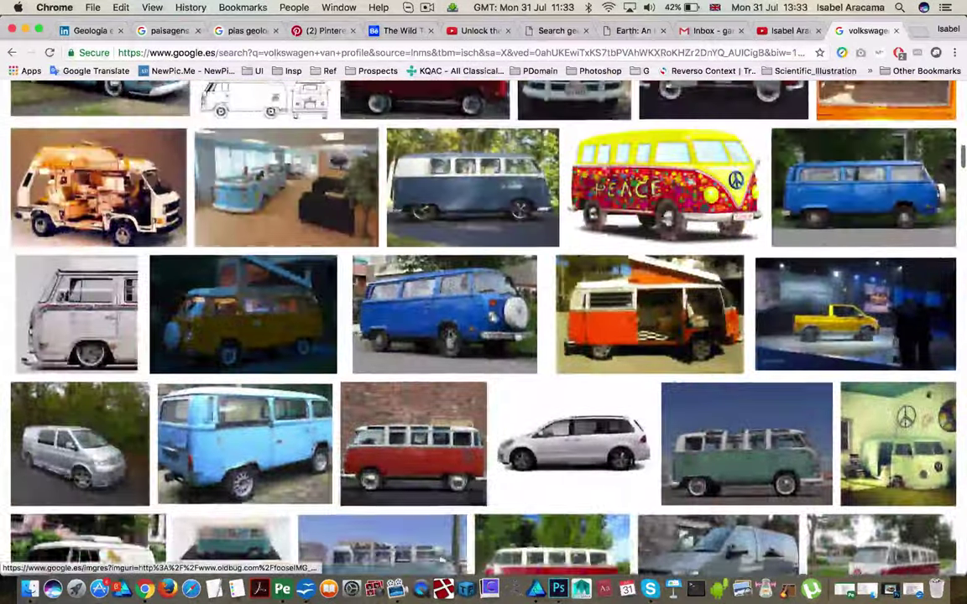
pyautogui.scroll(4, 451, 335)
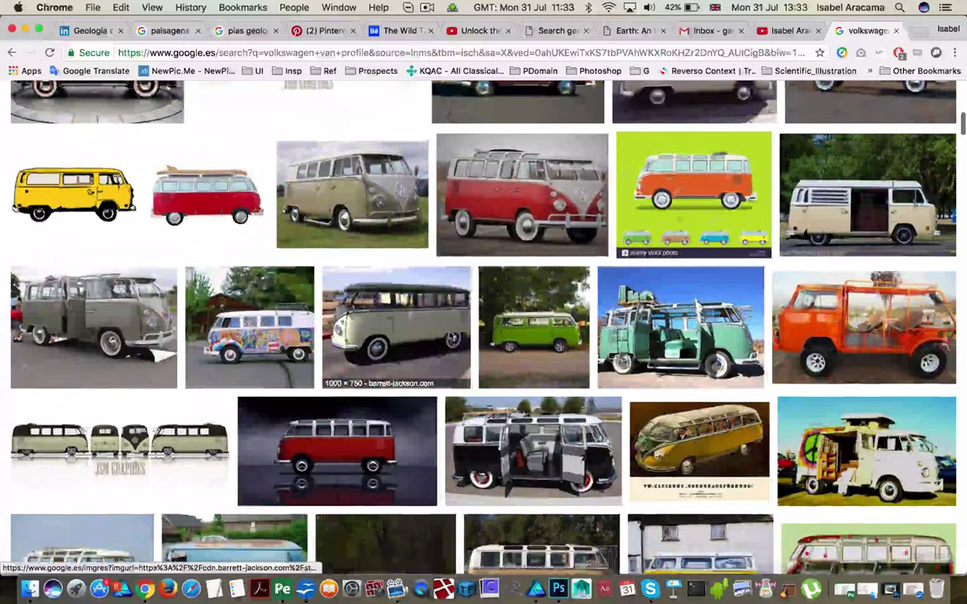
pyautogui.scroll(-8, 451, 335)
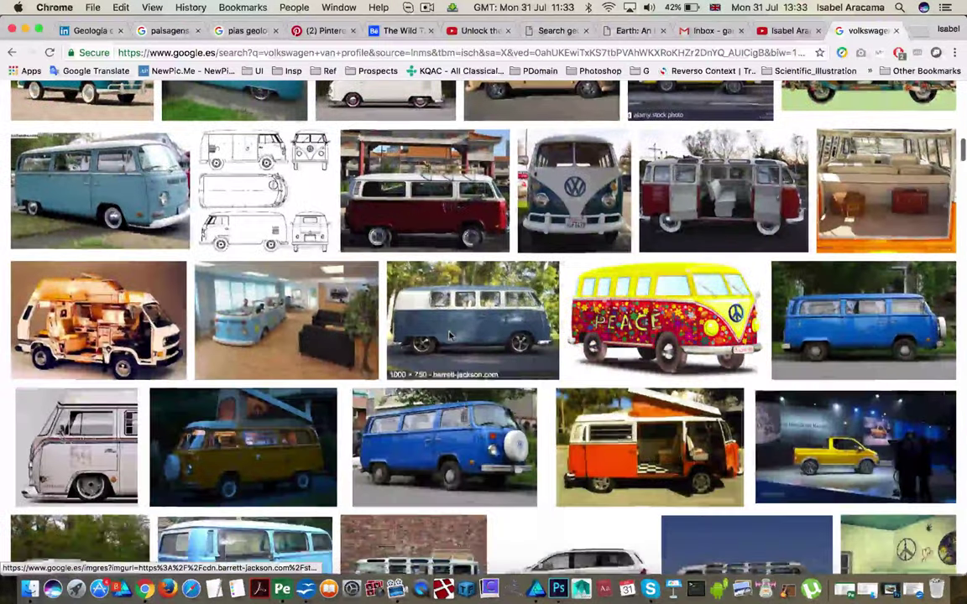
pyautogui.scroll(-10, 449, 336)
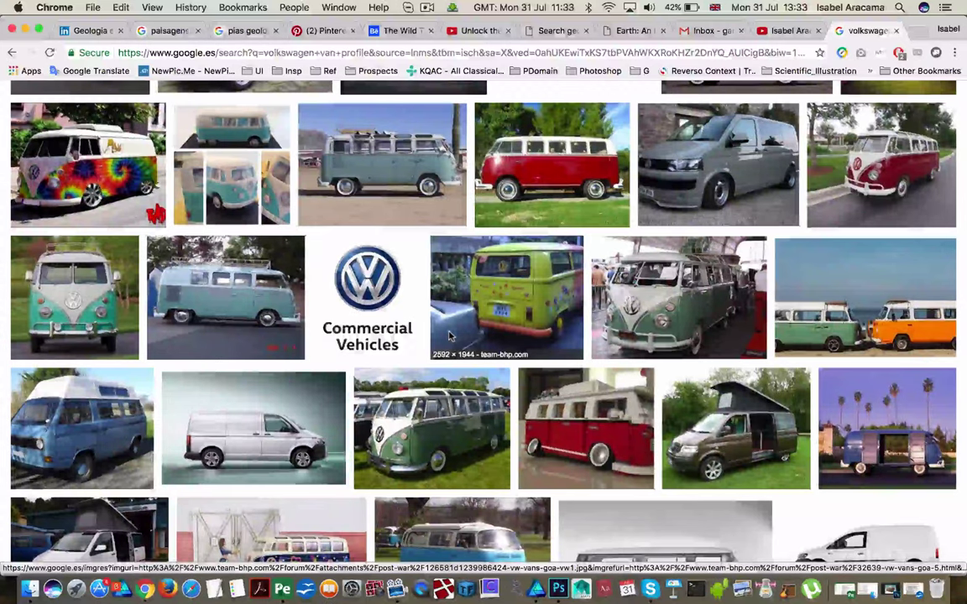
pyautogui.scroll(-5, 449, 336)
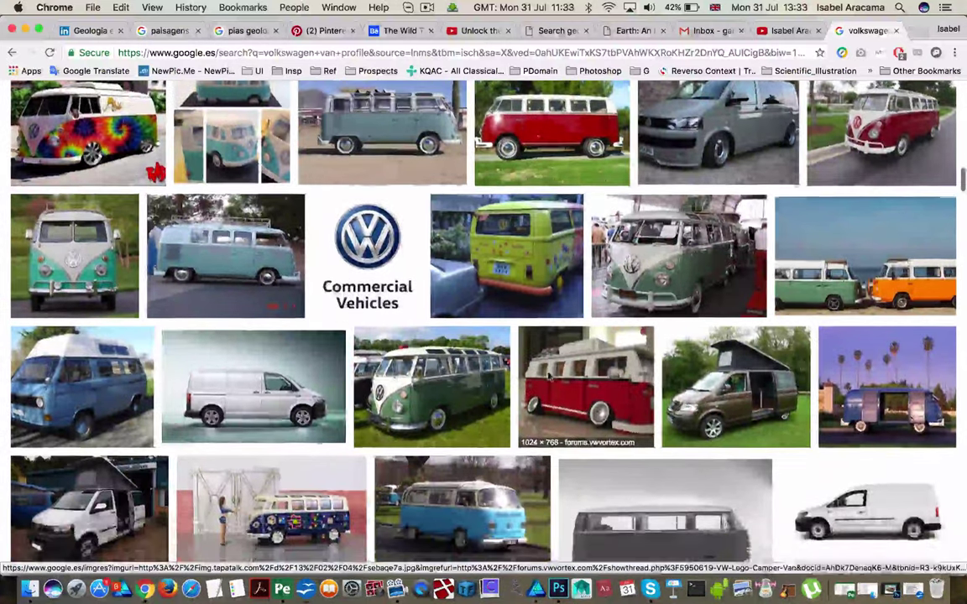
pyautogui.scroll(-5, 548, 377)
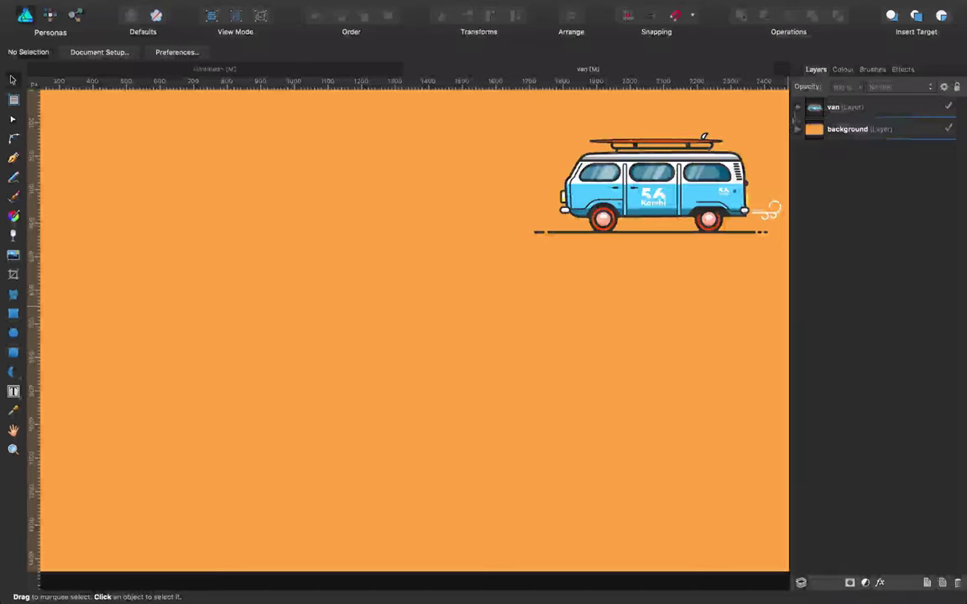
# Back in Affinity Designer, show the hidden photo inside the van layer and place it on the empty canvas beside the illustration.
pyautogui.moveTo(797, 109); pyautogui.dragTo(843, 151)
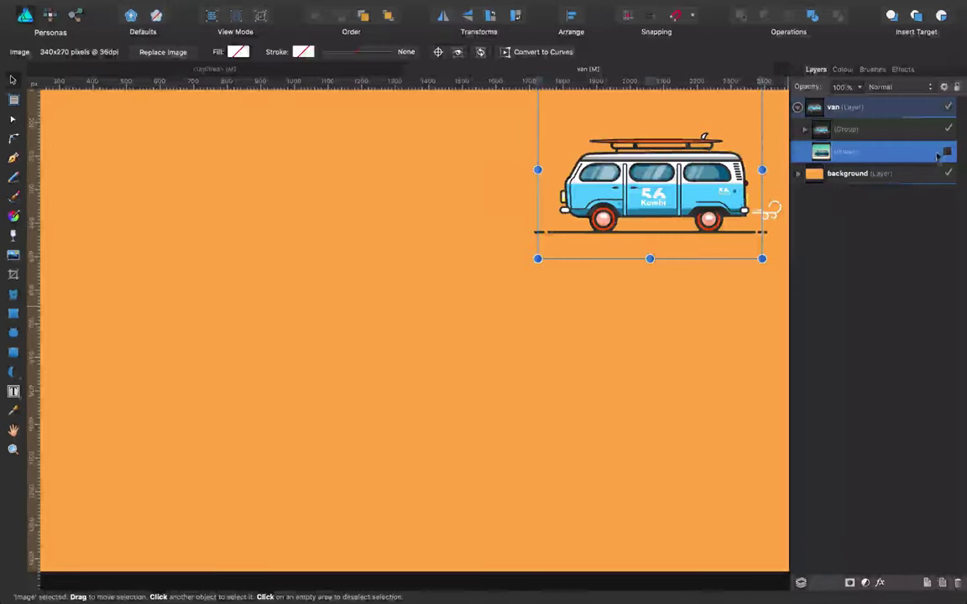
pyautogui.moveTo(707, 119); pyautogui.dragTo(334, 153)
pyautogui.click(445, 286)
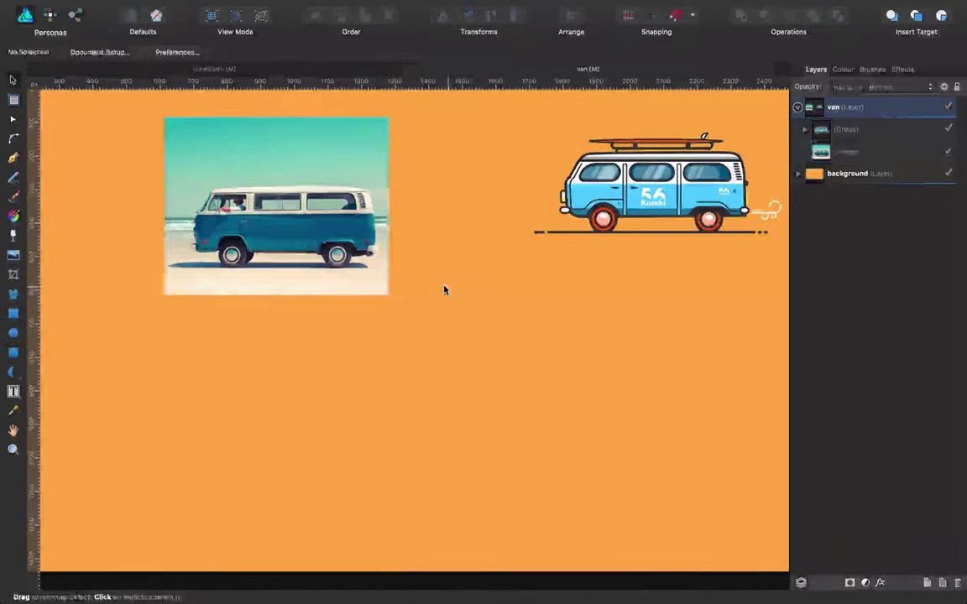
pyautogui.click(303, 249)
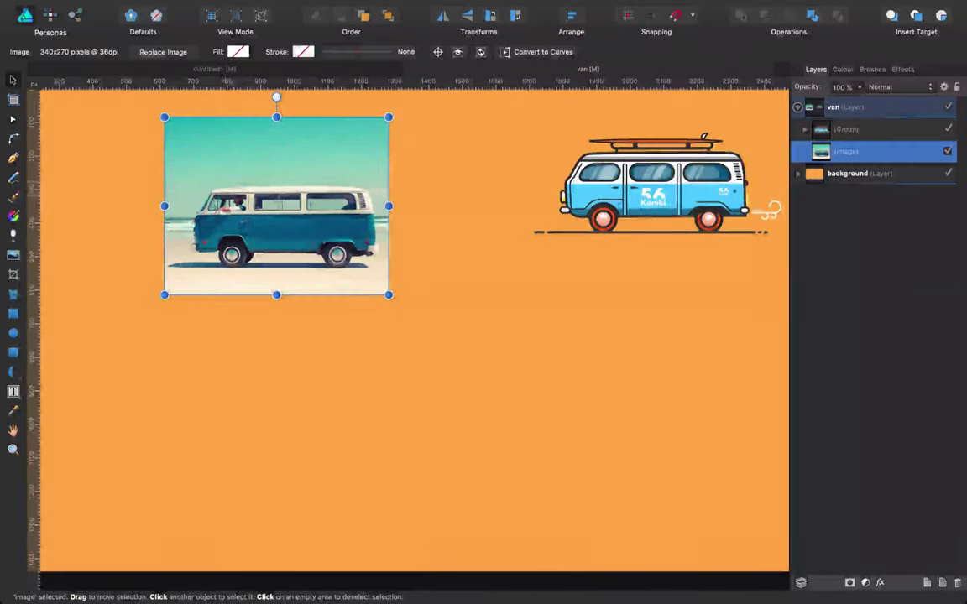
pyautogui.moveTo(277, 208); pyautogui.dragTo(390, 238)
# Zoom in on the van reference photo to about 301 % and lock the image.
pyautogui.press('z')
pyautogui.click(377, 234)
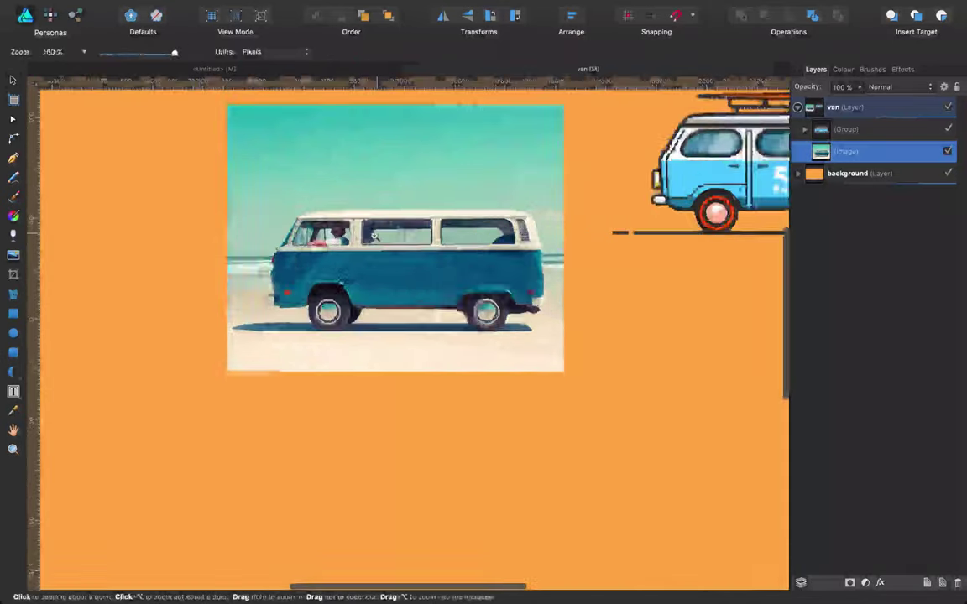
pyautogui.click(377, 234)
pyautogui.click(377, 234)
pyautogui.hscroll(-1, 372, 235)
pyautogui.scroll(1, 373, 236)
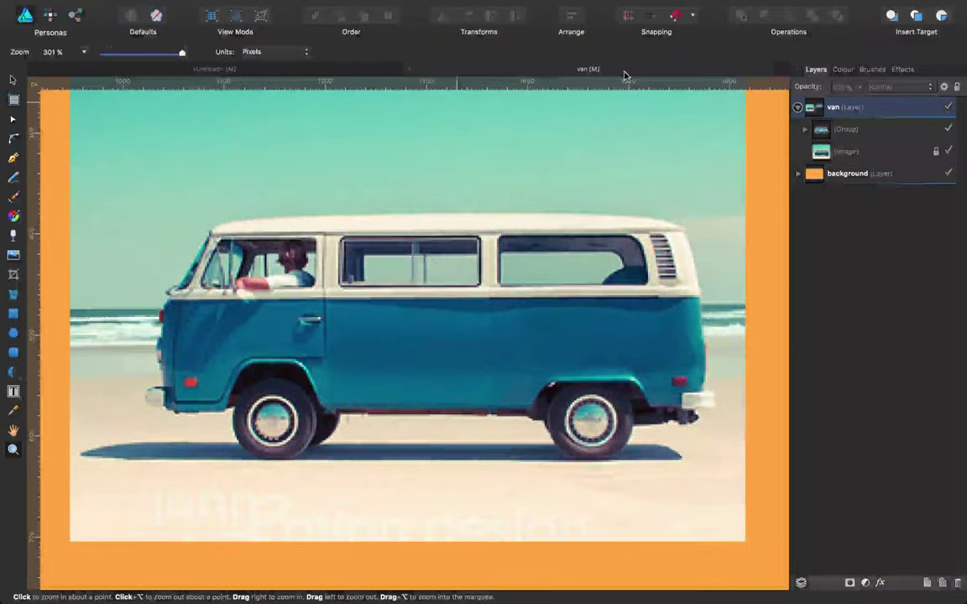
# Draw an unfilled rounded rectangle with a 5 pt stroke around the photographed van's body and set its corners to 30 %.
pyautogui.click(11, 354)
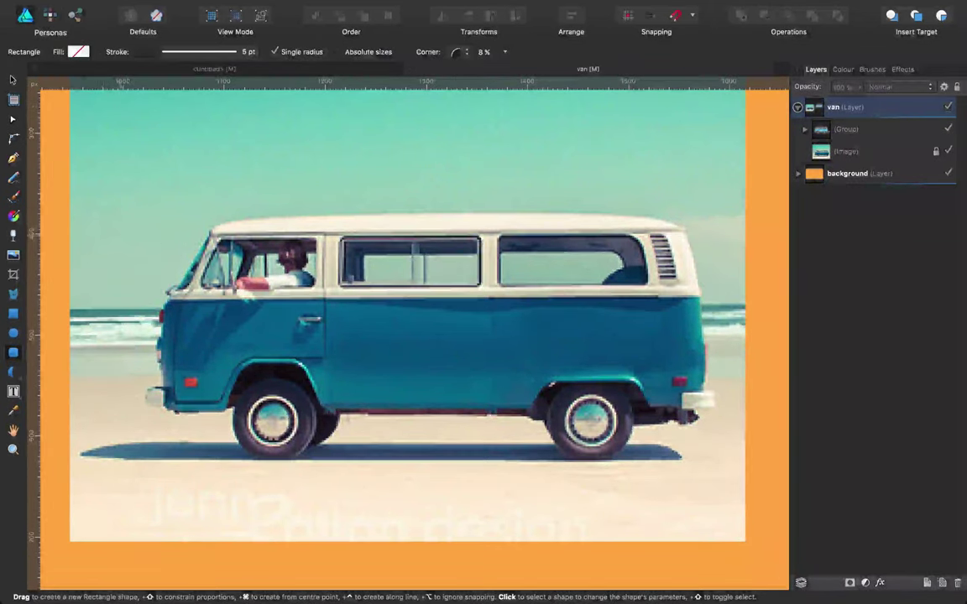
pyautogui.moveTo(146, 206); pyautogui.dragTo(707, 413)
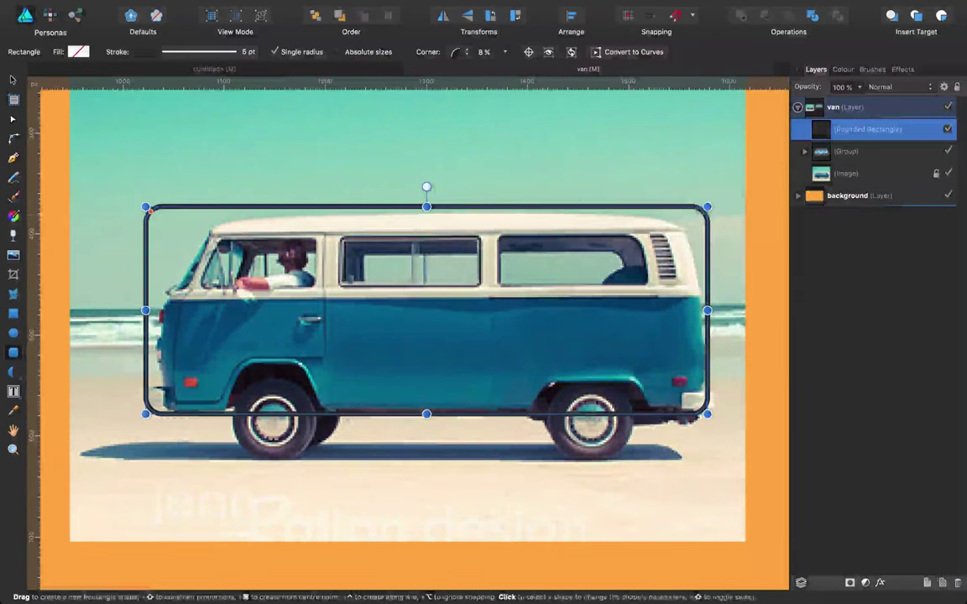
pyautogui.click(485, 52)
pyautogui.write('30')
pyautogui.press('Return')
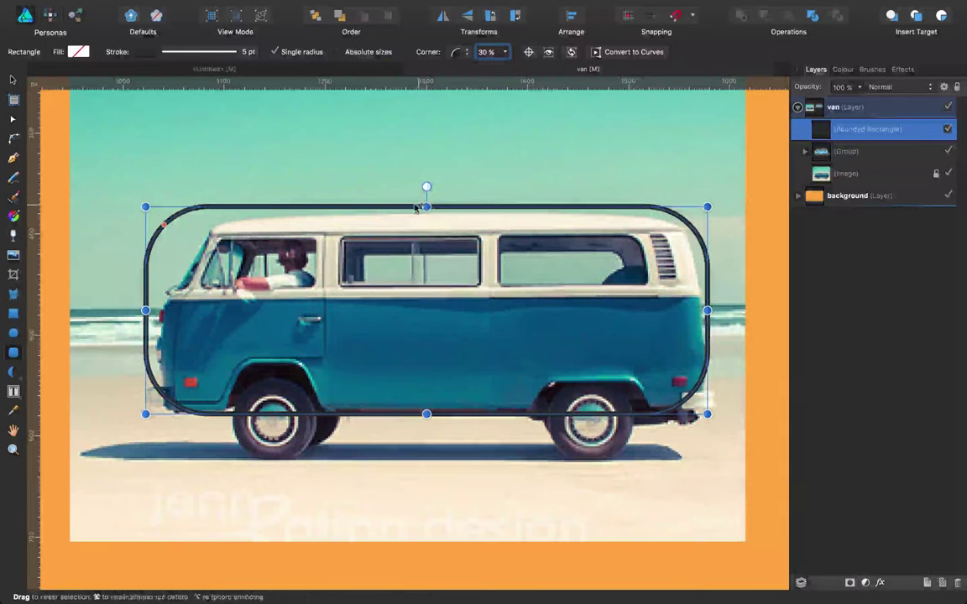
# Narrow the rounded rectangle so its front edge meets the van's nose, and activate the Node tool.
pyautogui.moveTo(145, 311); pyautogui.dragTo(157, 311)
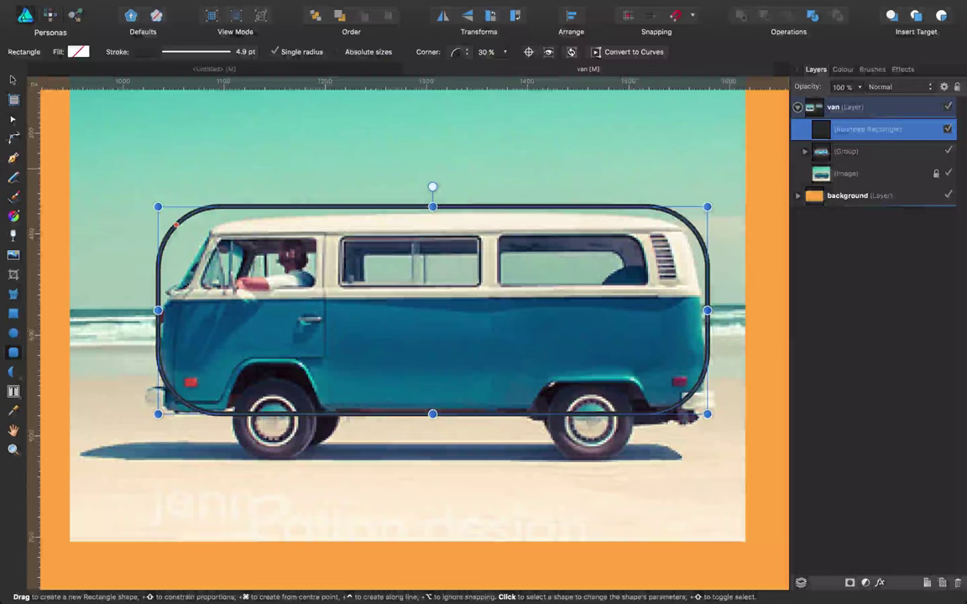
pyautogui.click(13, 118)
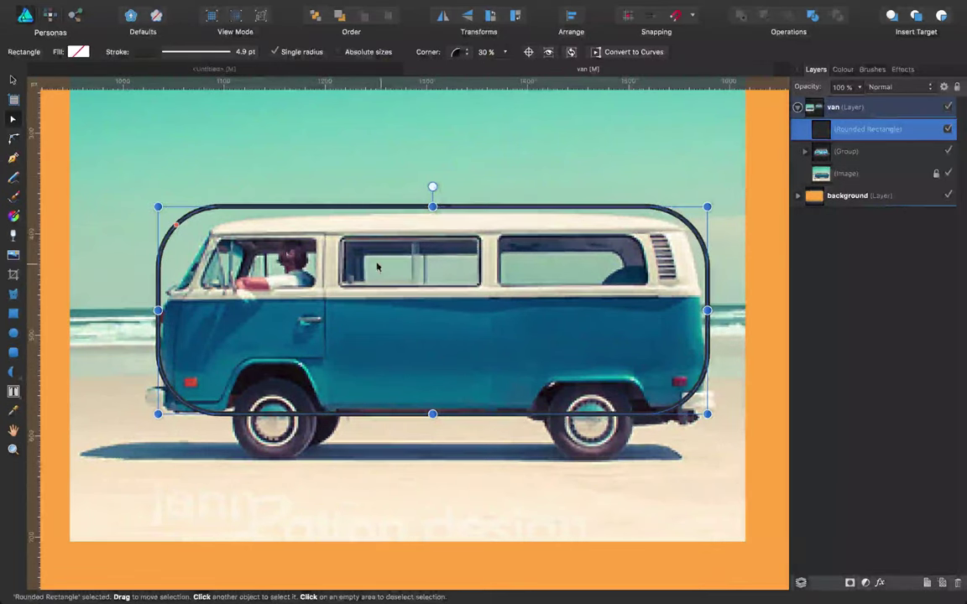
# Fit the rounded rectangle to the van's roof and rear edge, and convert it to curves with a slightly arched top edge.
pyautogui.moveTo(432, 206); pyautogui.dragTo(432, 219)
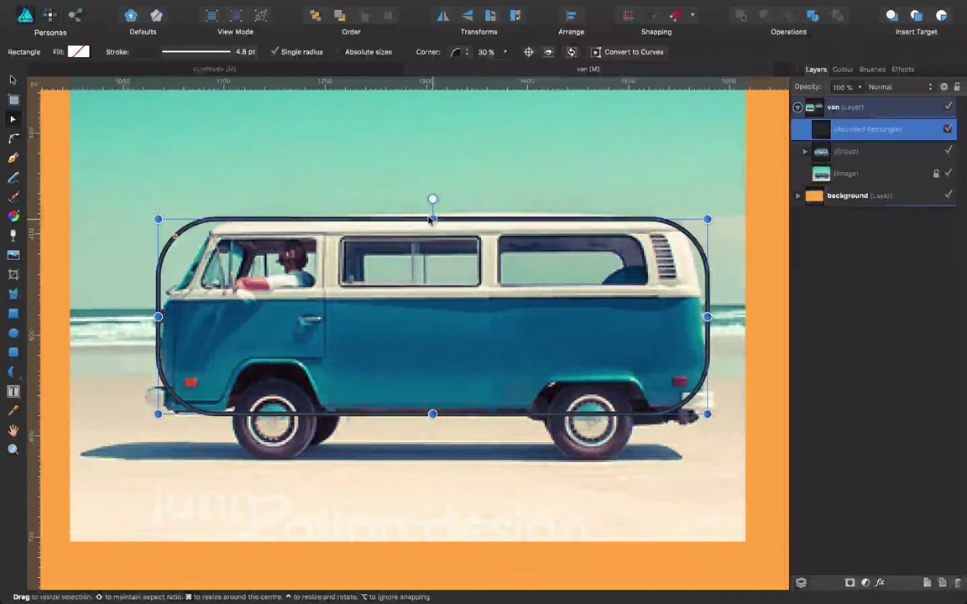
pyautogui.moveTo(706, 317); pyautogui.dragTo(703, 316)
pyautogui.click(606, 52)
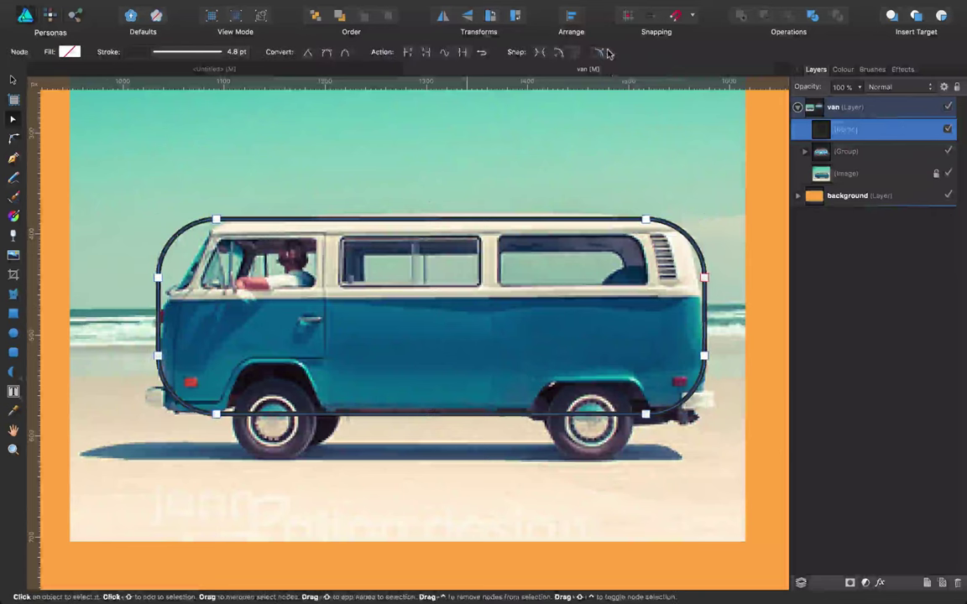
pyautogui.moveTo(416, 219); pyautogui.dragTo(420, 214)
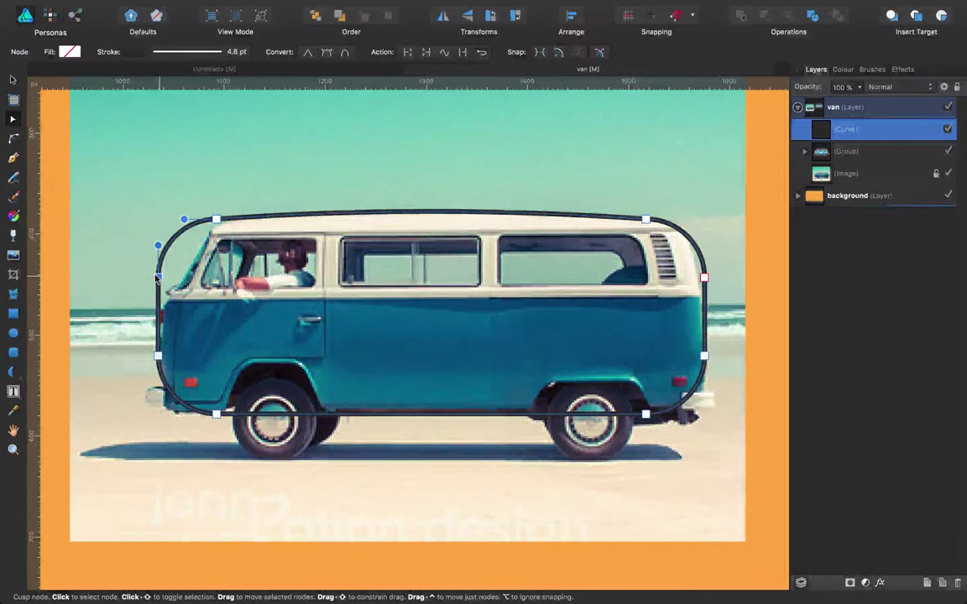
# Convert the upper node on the outline's front edge to a smooth node, comparing it with a sharp one.
pyautogui.click(157, 277)
pyautogui.click(13, 158)
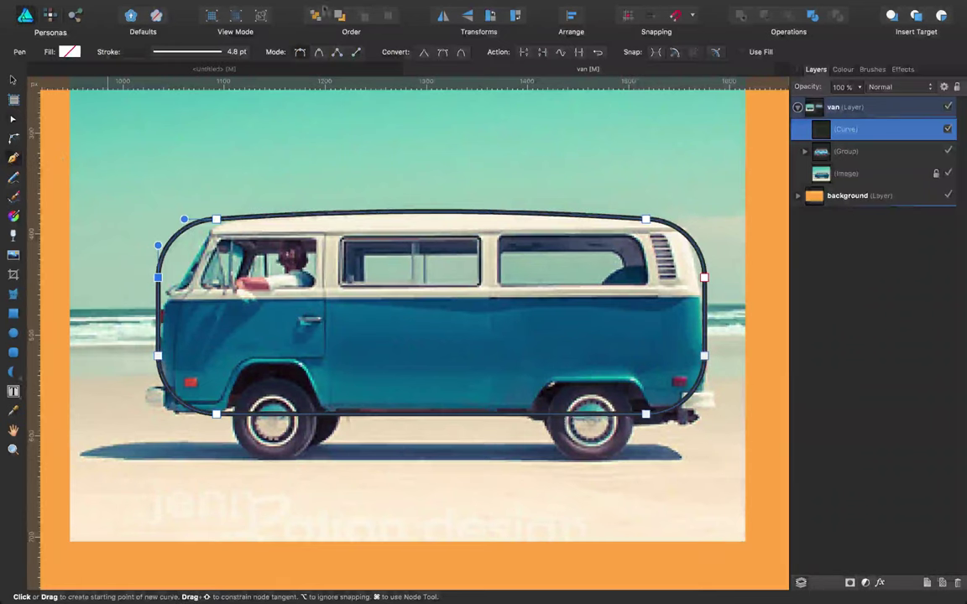
pyautogui.click(422, 52)
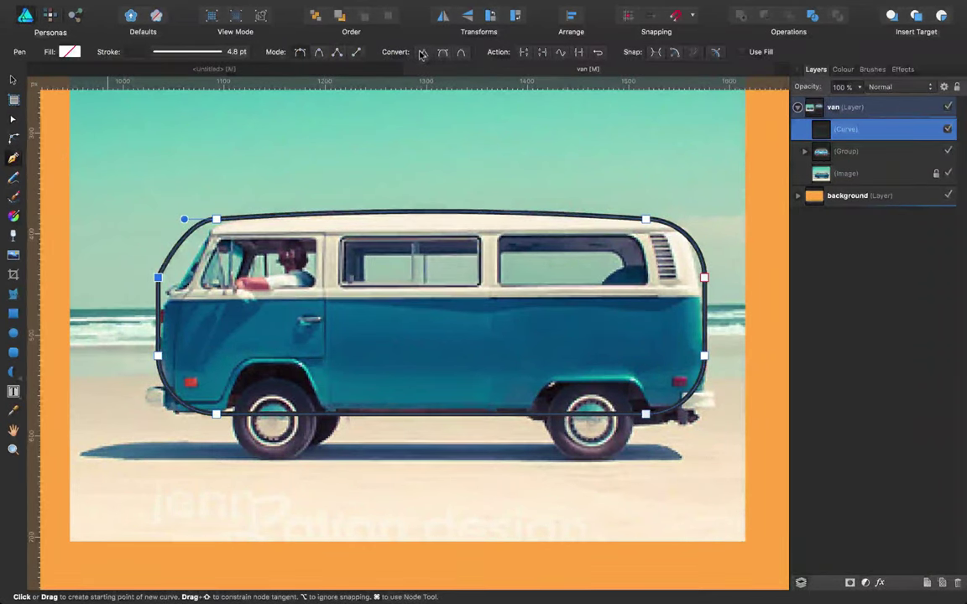
pyautogui.click(443, 53)
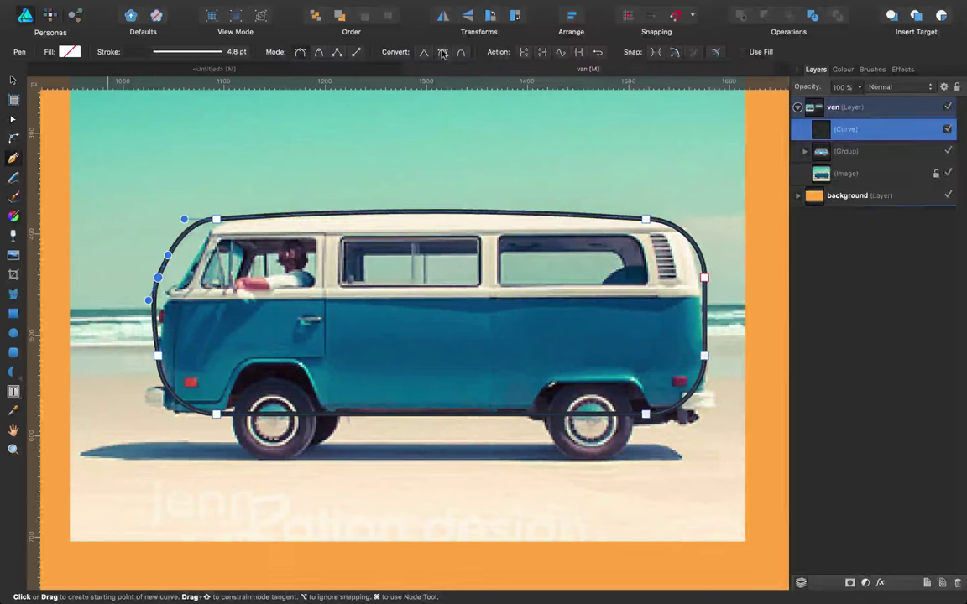
pyautogui.click(421, 52)
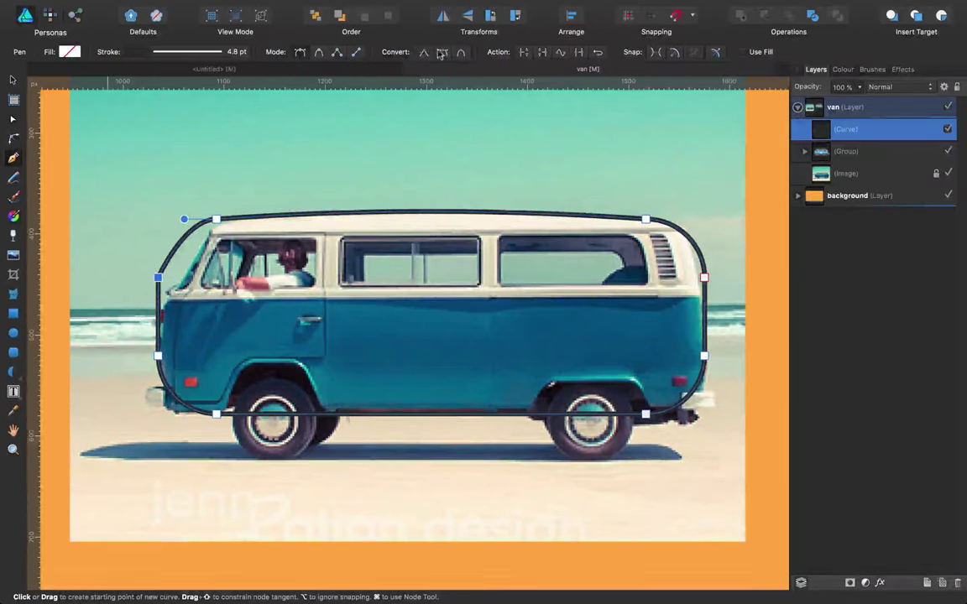
pyautogui.click(442, 53)
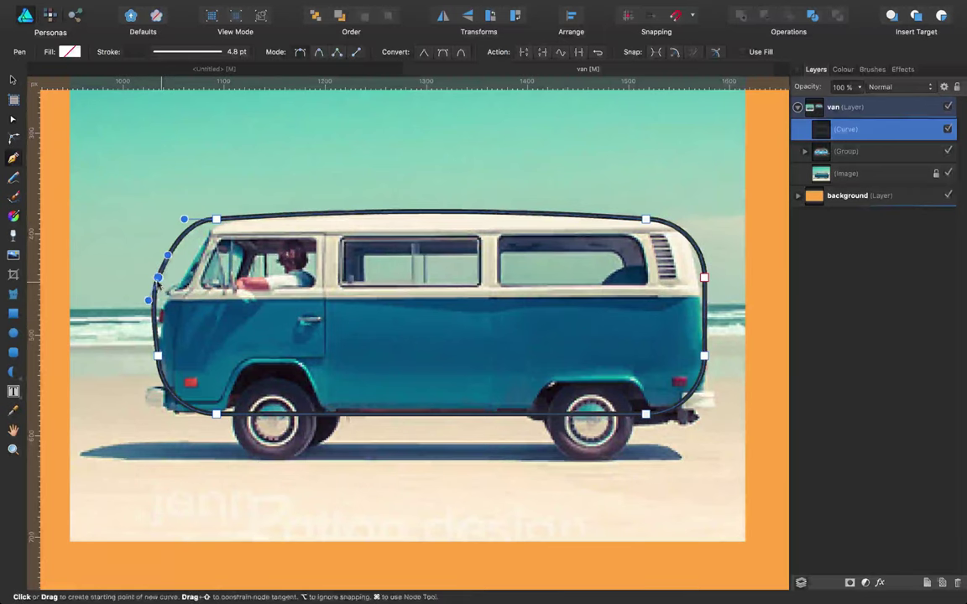
# Move the smooth front node to the base of the windshield and shorten the front roof corner's handle to follow the windshield slope.
pyautogui.press('a')
pyautogui.moveTo(158, 278); pyautogui.dragTo(168, 296)
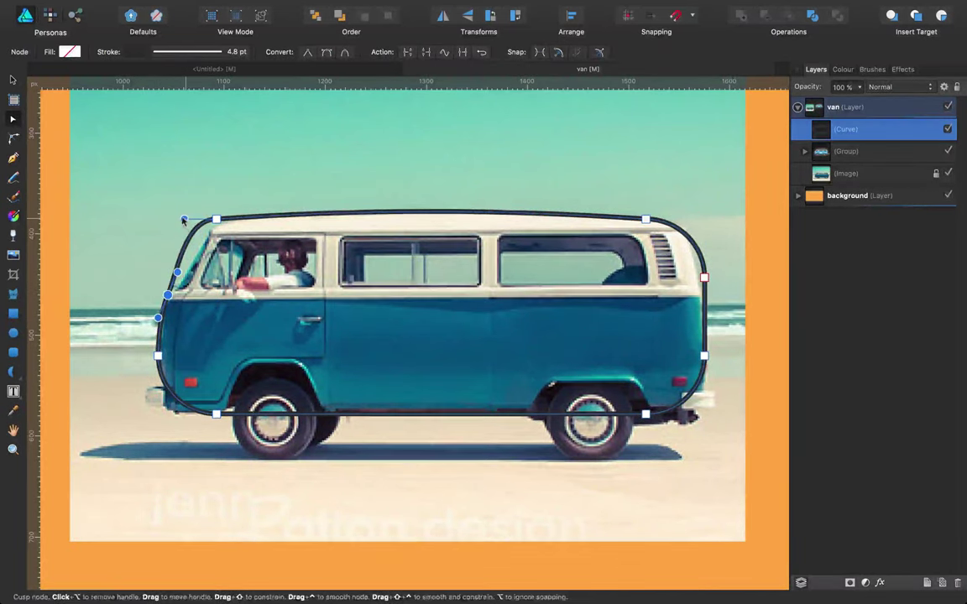
pyautogui.moveTo(185, 220)
pyautogui.mouseDown()
pyautogui.moveTo(202, 220)
pyautogui.moveTo(193, 223)
pyautogui.mouseUp()
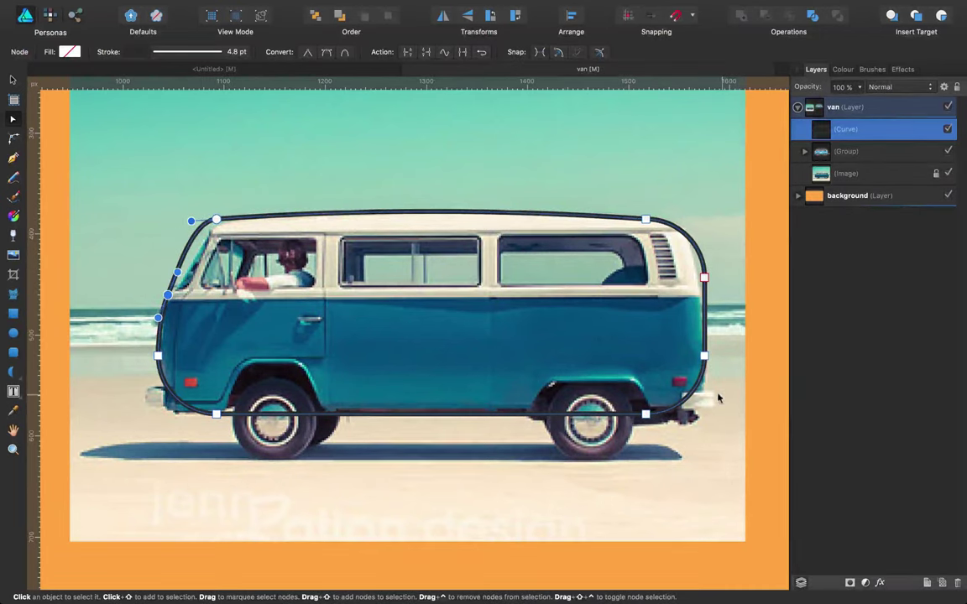
pyautogui.click(645, 221)
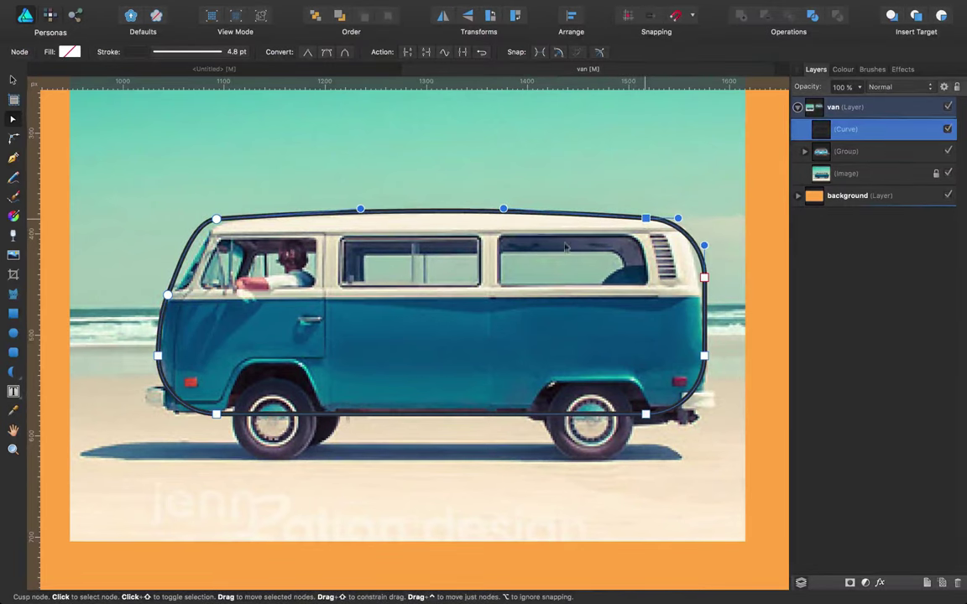
pyautogui.click(424, 167)
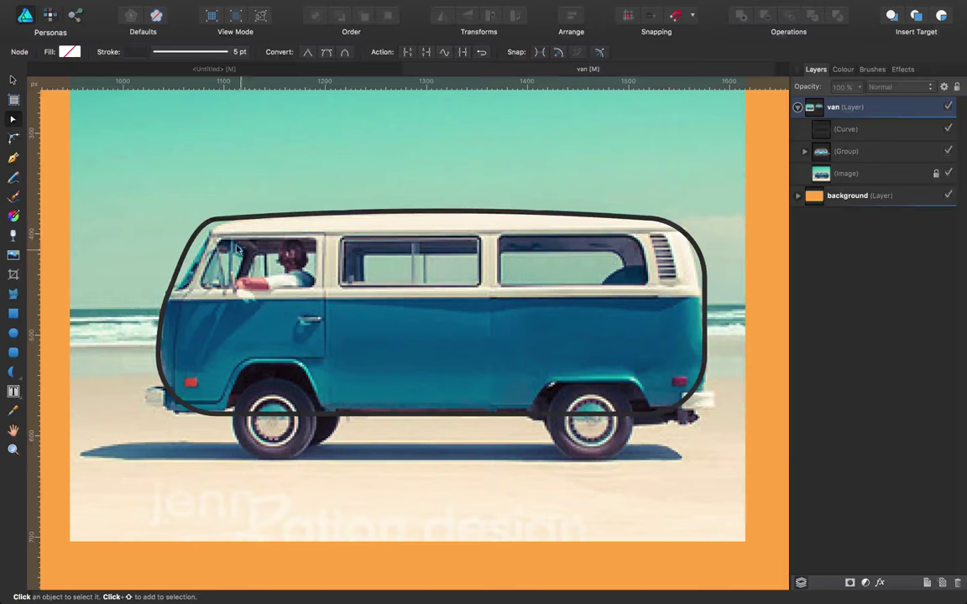
# Shift the outline's front roof node slightly toward the rear so the curve hugs the windshield.
pyautogui.click(256, 221)
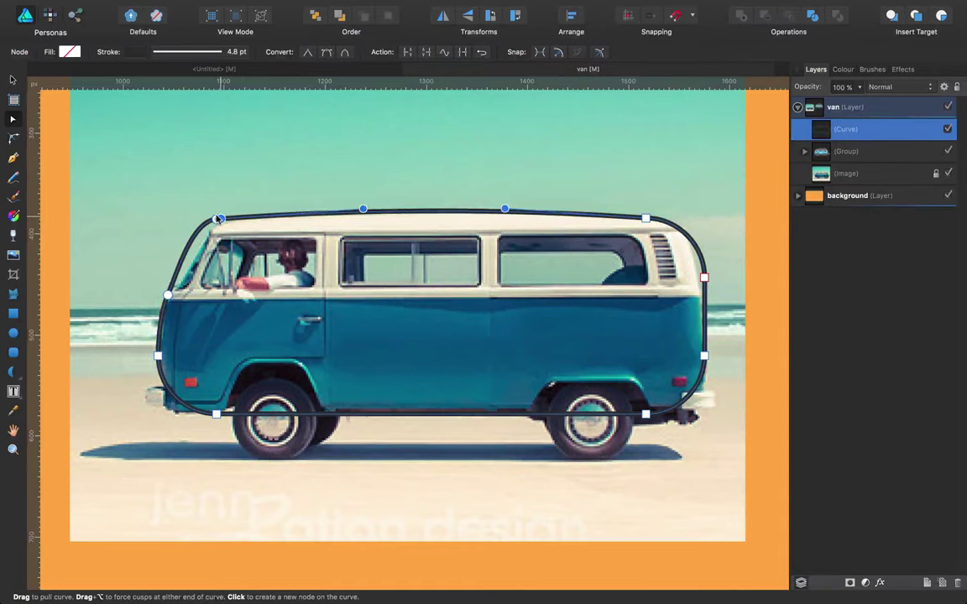
pyautogui.moveTo(218, 219); pyautogui.dragTo(229, 222)
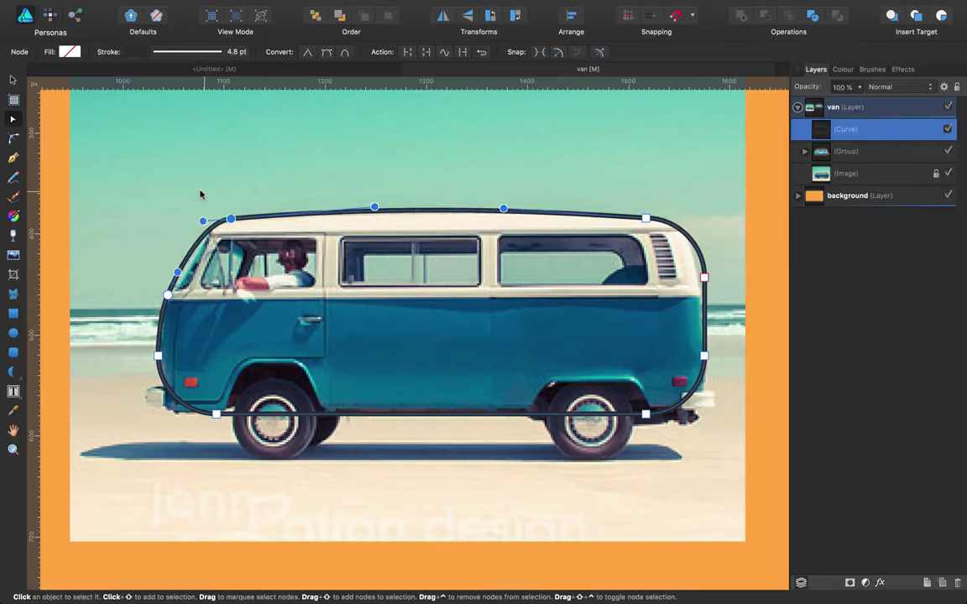
pyautogui.click(199, 194)
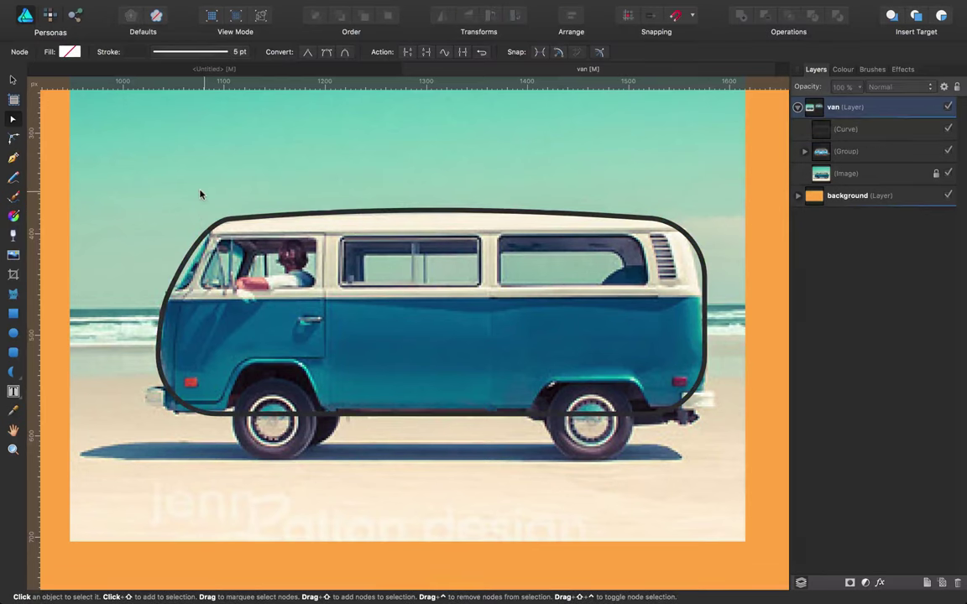
# Fill the van body outline with white and set its stroke width to 7 pt.
pyautogui.click(264, 219)
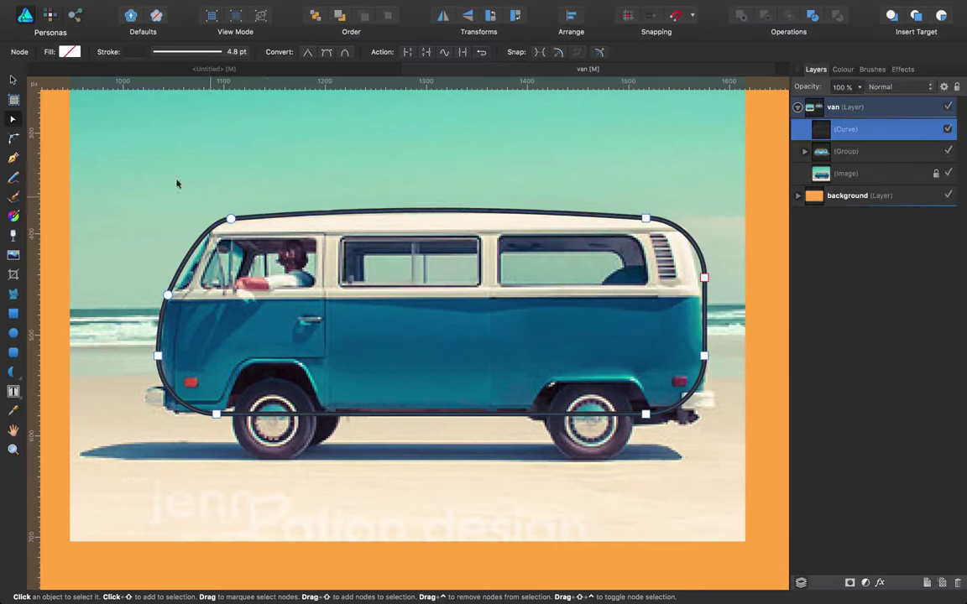
pyautogui.click(69, 53)
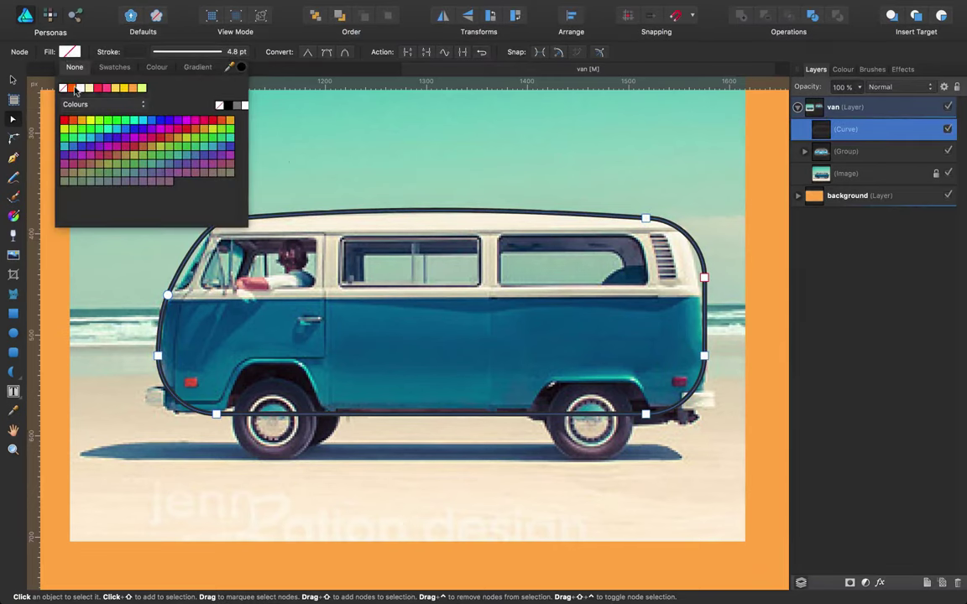
pyautogui.click(77, 87)
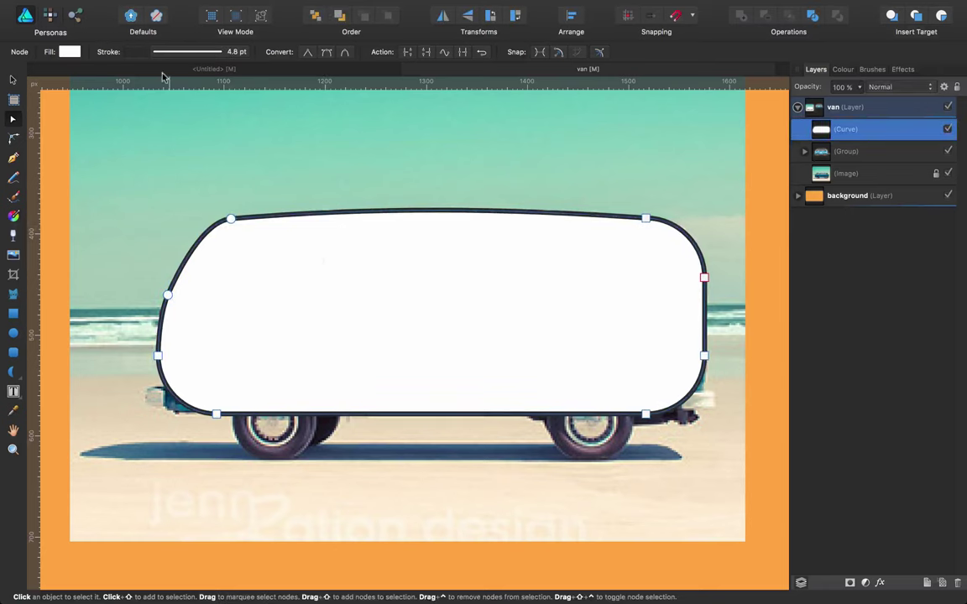
pyautogui.click(177, 48)
pyautogui.moveTo(174, 95); pyautogui.dragTo(178, 95)
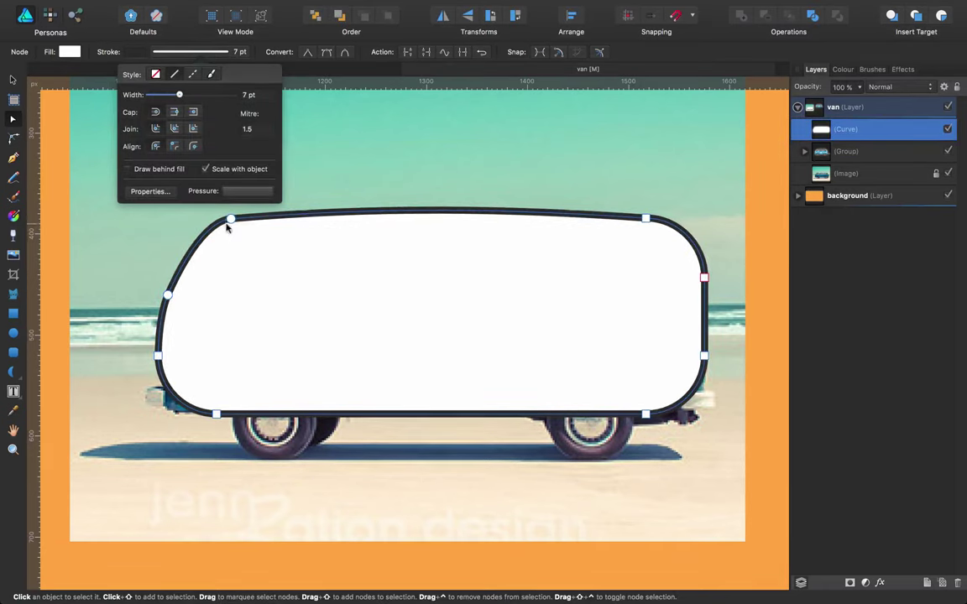
pyautogui.click(363, 177)
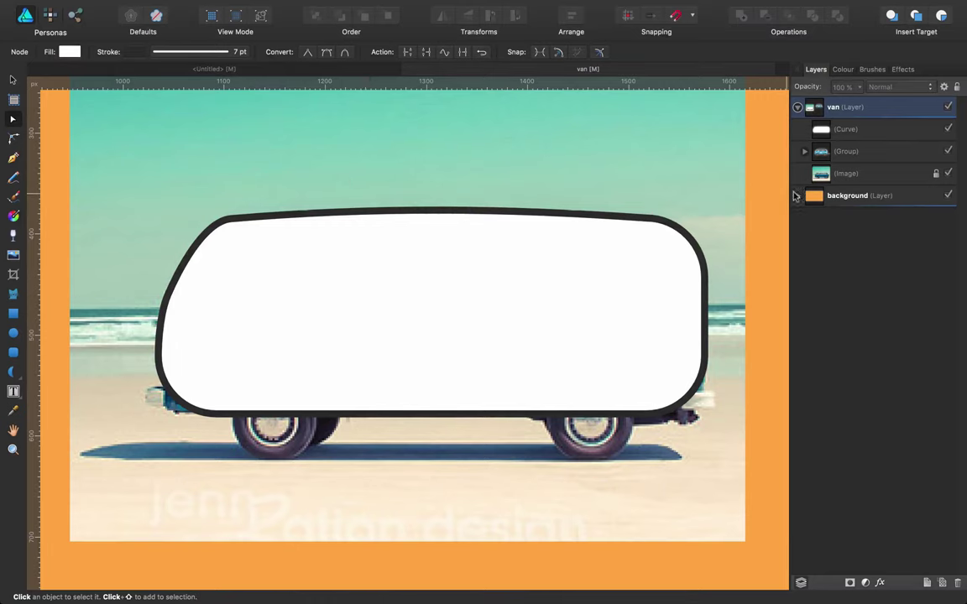
# Hide the locked reference photo in the van layer and clear the selection.
pyautogui.click(866, 171)
pyautogui.click(946, 172)
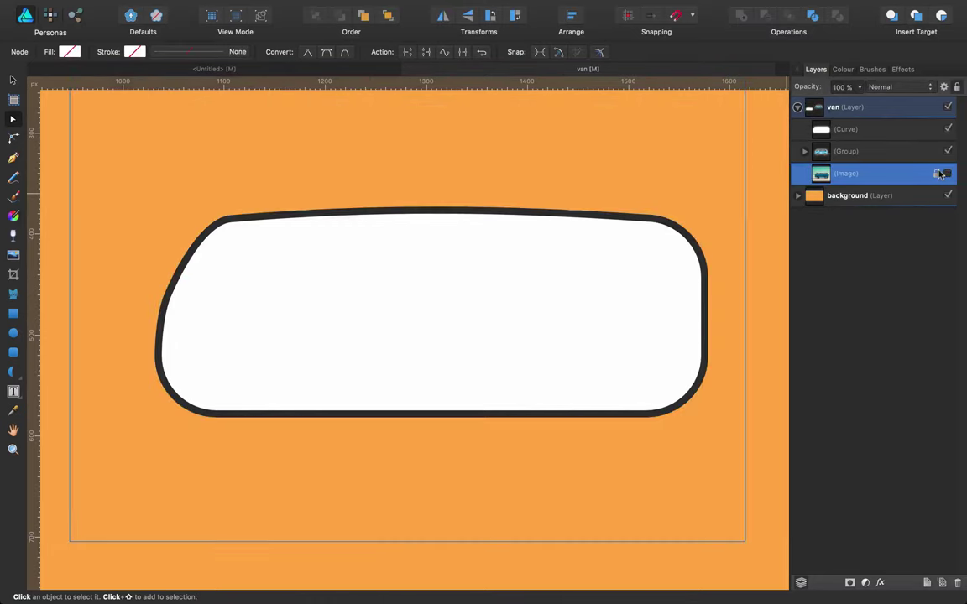
pyautogui.click(478, 554)
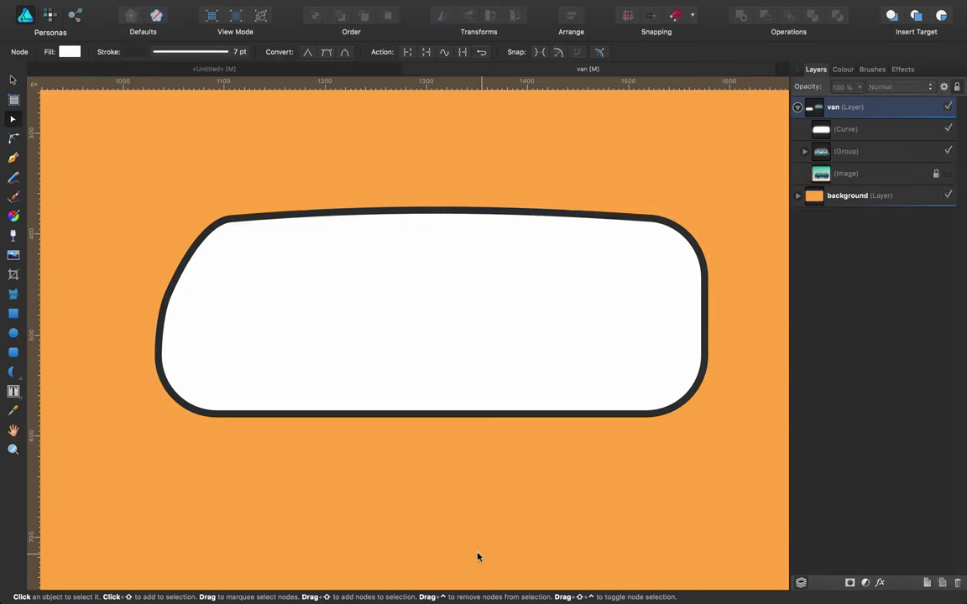
# Place the white body outline and the finished van group side by side at about the same height.
pyautogui.press('super+minus')
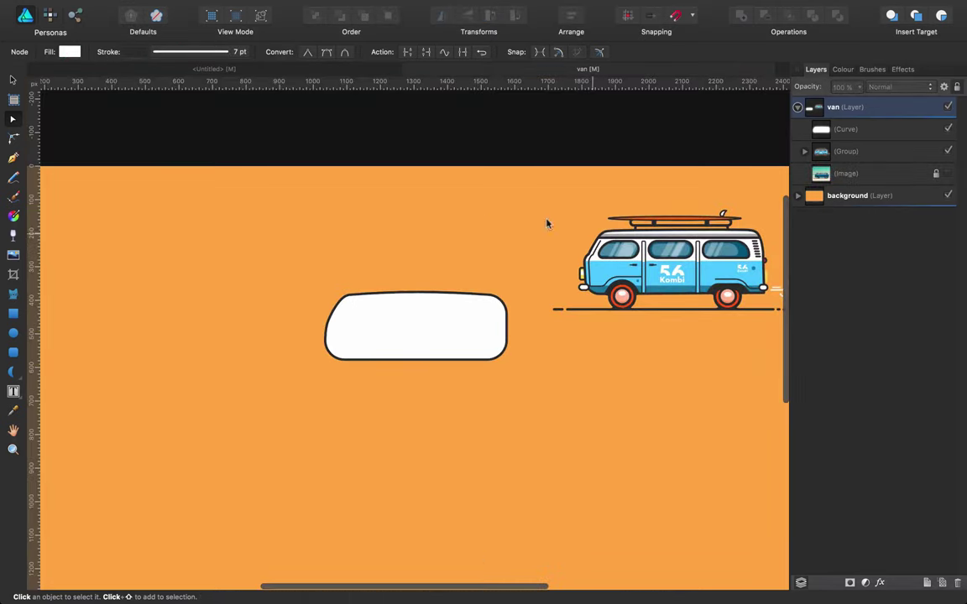
pyautogui.click(678, 247)
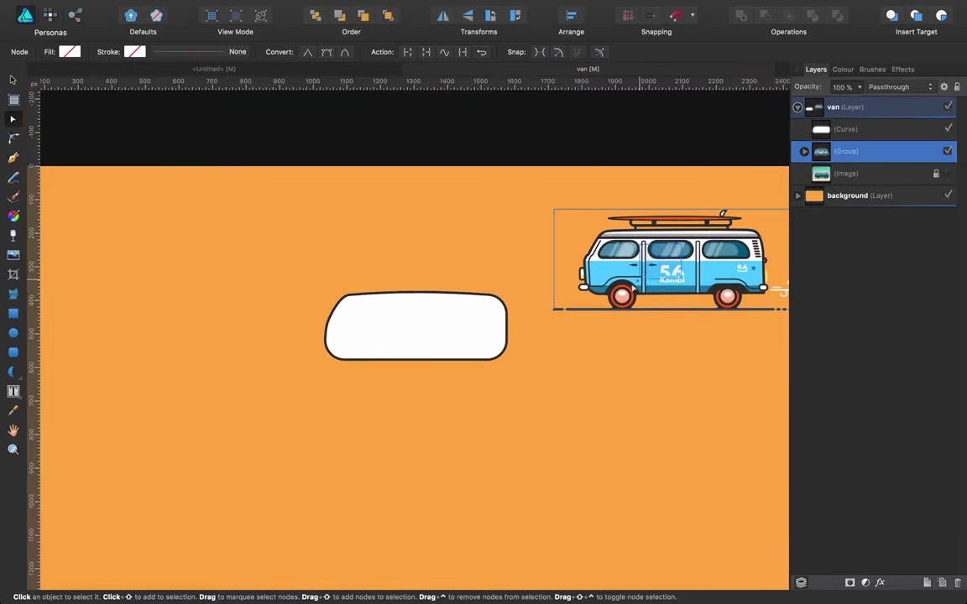
pyautogui.press('v')
pyautogui.moveTo(652, 297); pyautogui.dragTo(576, 427)
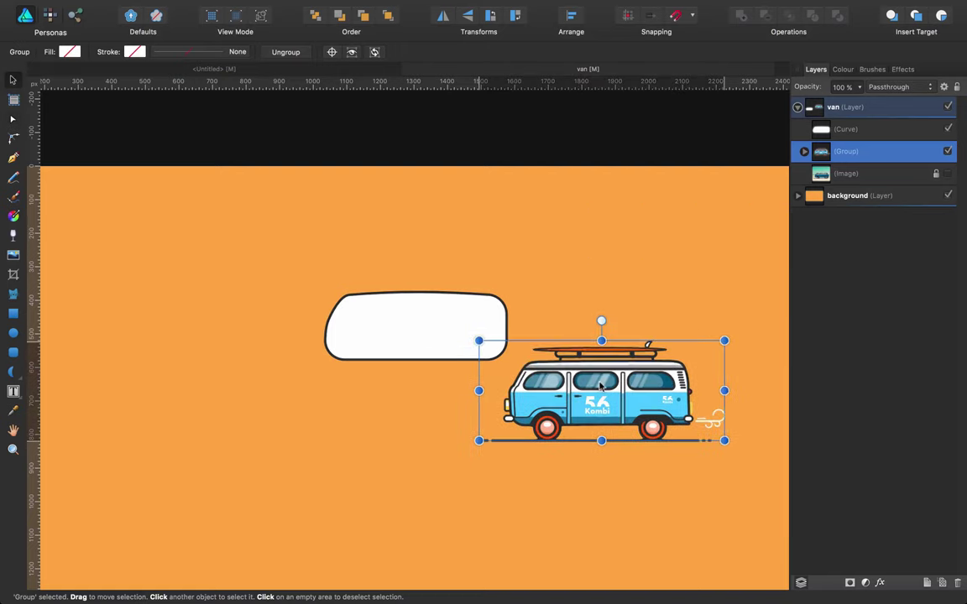
pyautogui.click(422, 316)
pyautogui.moveTo(243, 363); pyautogui.dragTo(302, 380)
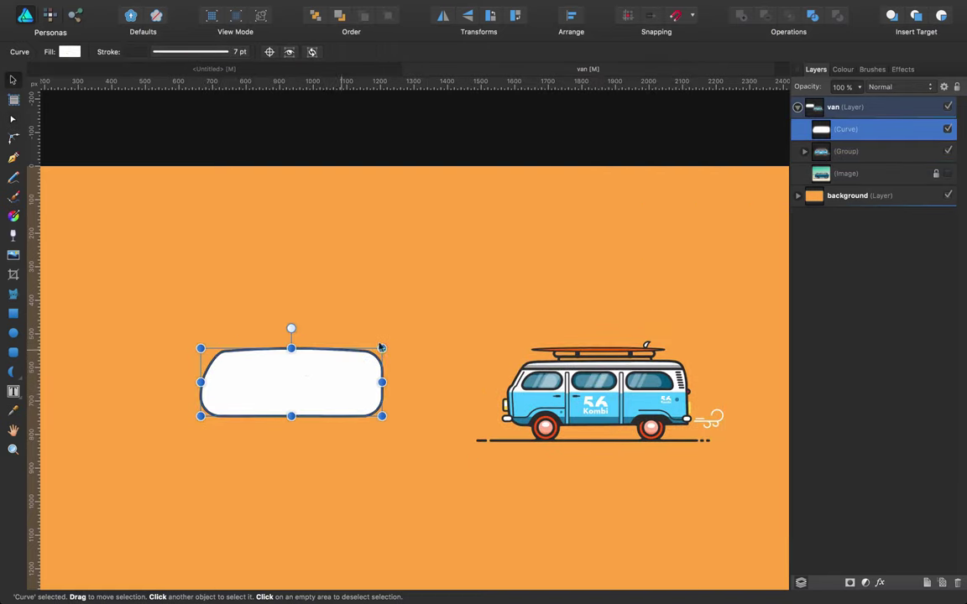
pyautogui.click(537, 400)
pyautogui.moveTo(538, 400); pyautogui.dragTo(478, 383)
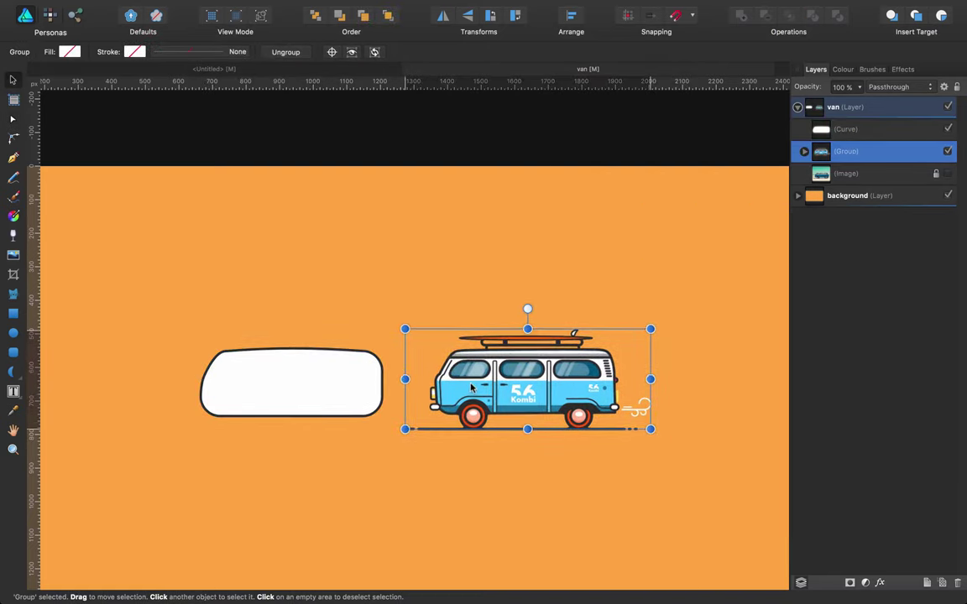
# Examine the plain body outline beside the finished van illustration at about 158 % zoom.
pyautogui.press('z')
pyautogui.click(398, 392)
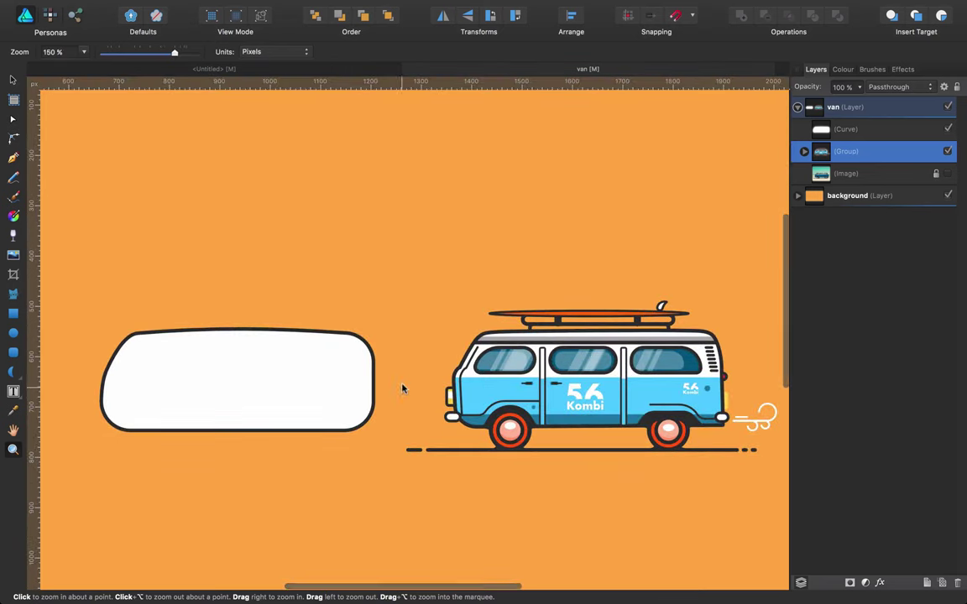
pyautogui.scroll(-5, 431, 336)
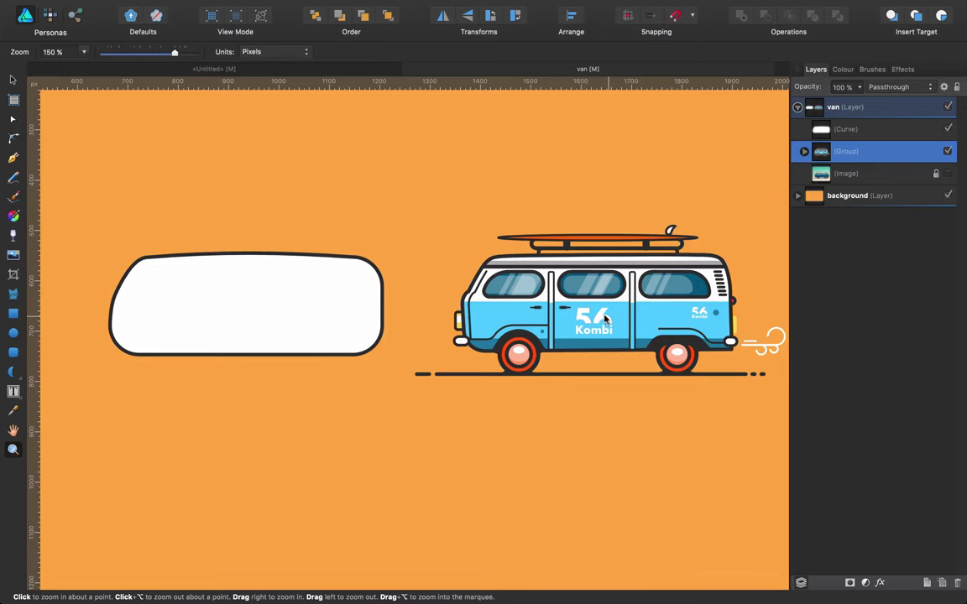
pyautogui.click(225, 324)
pyautogui.press('a')
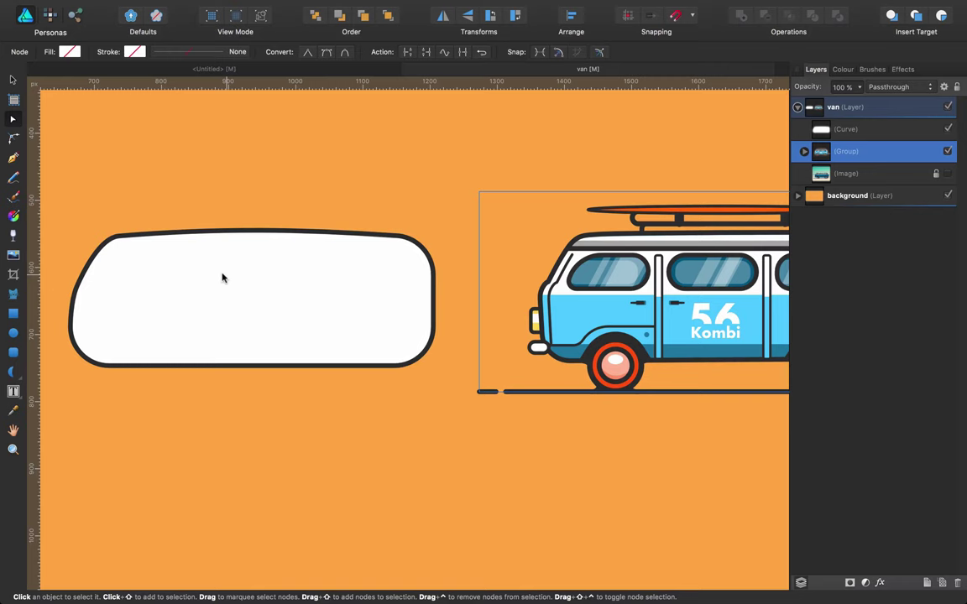
pyautogui.press('z')
pyautogui.moveTo(373, 281); pyautogui.dragTo(267, 280)
pyautogui.press('space')
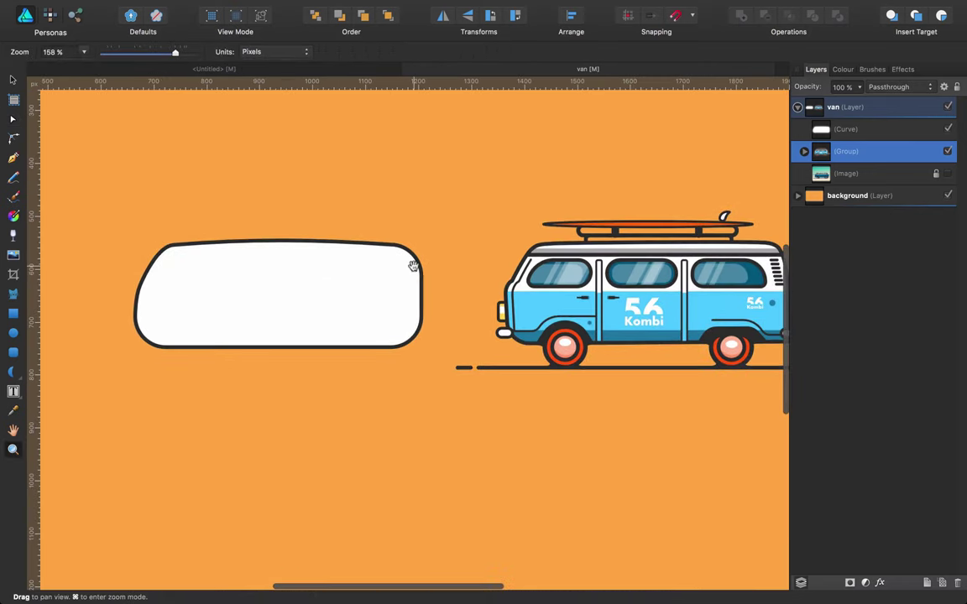
pyautogui.moveTo(413, 266); pyautogui.dragTo(348, 277)
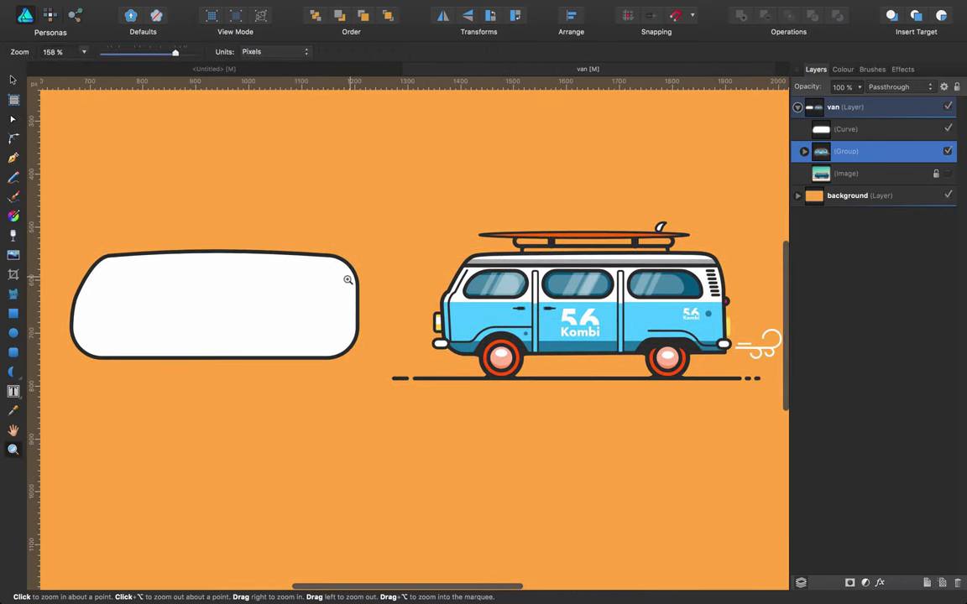
pyautogui.press('v')
pyautogui.click(224, 282)
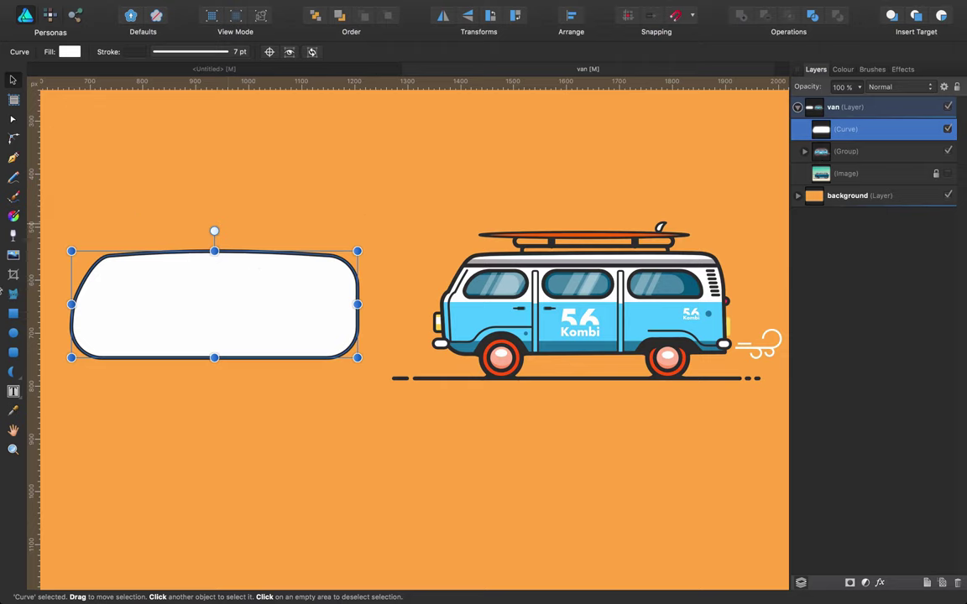
pyautogui.click(11, 315)
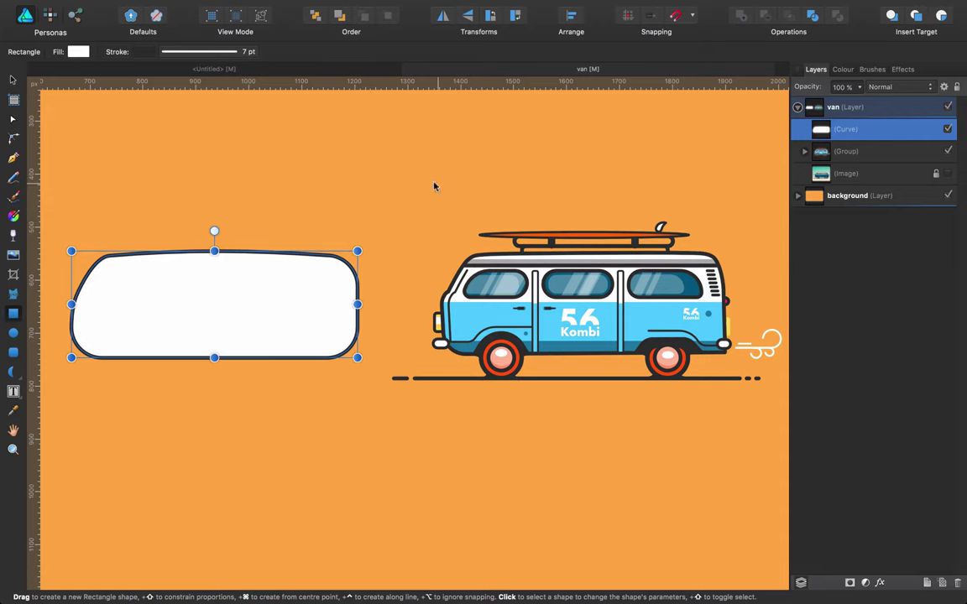
pyautogui.moveTo(56, 300); pyautogui.dragTo(384, 373)
pyautogui.press('Delete')
# Insert a white rectangle inside the van body curve, clipped to the outline and covering its lower half.
pyautogui.press('a')
pyautogui.click(321, 329)
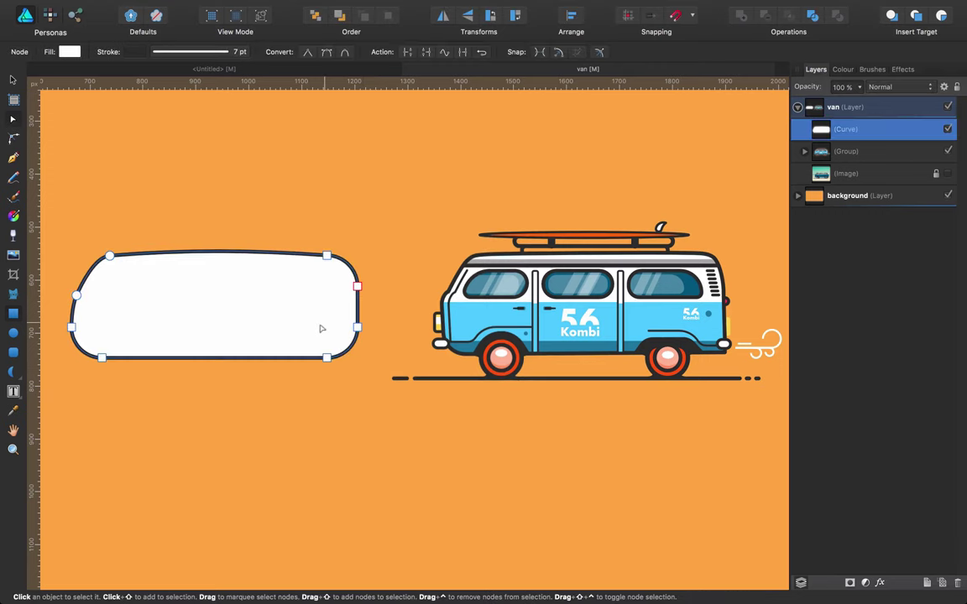
pyautogui.click(940, 15)
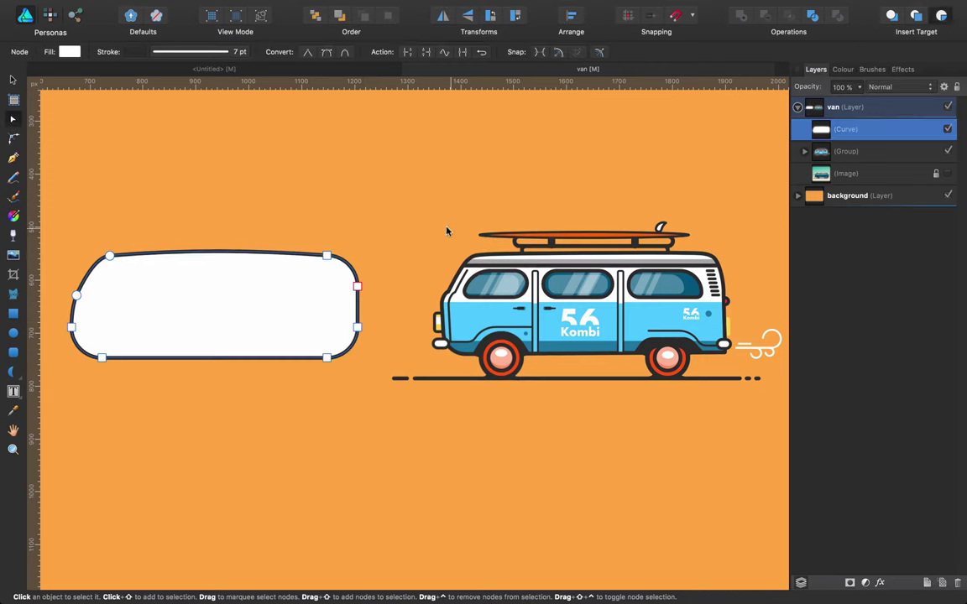
pyautogui.hotkey('ctrl', 'v')
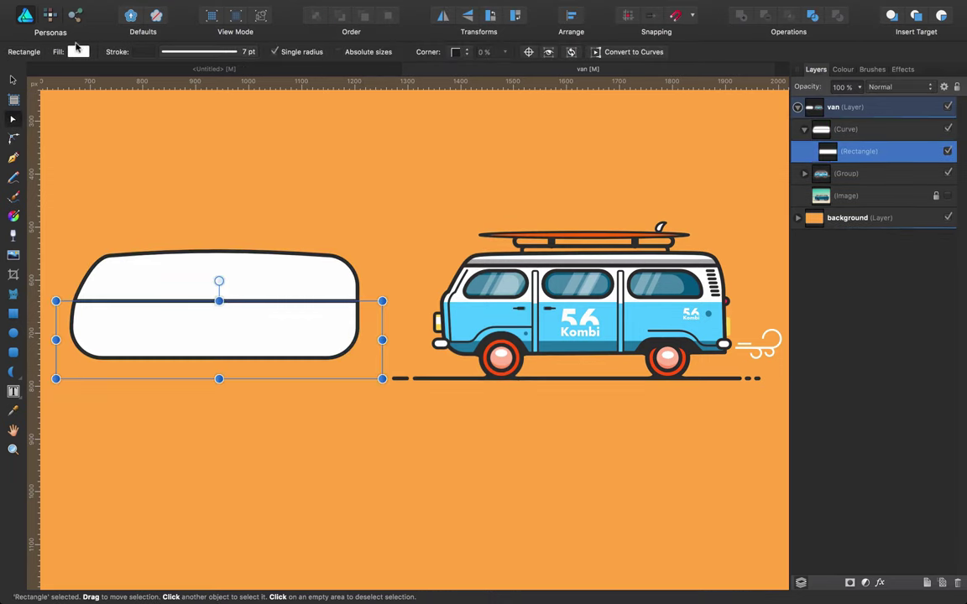
# Fill the clipped rectangle with the light blue sampled from the finished van and remove its stroke.
pyautogui.click(77, 51)
pyautogui.moveTo(239, 67); pyautogui.dragTo(478, 313)
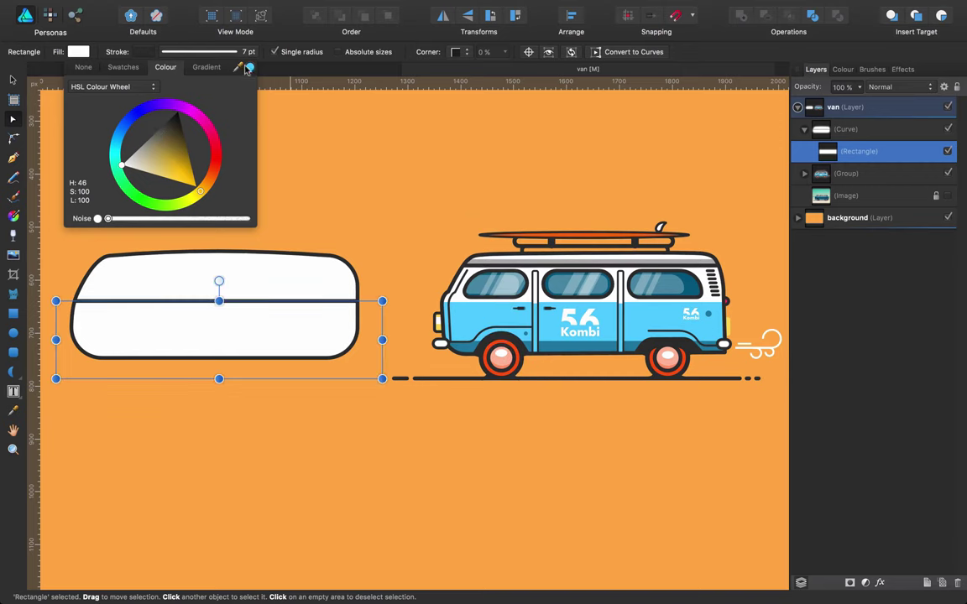
pyautogui.click(248, 67)
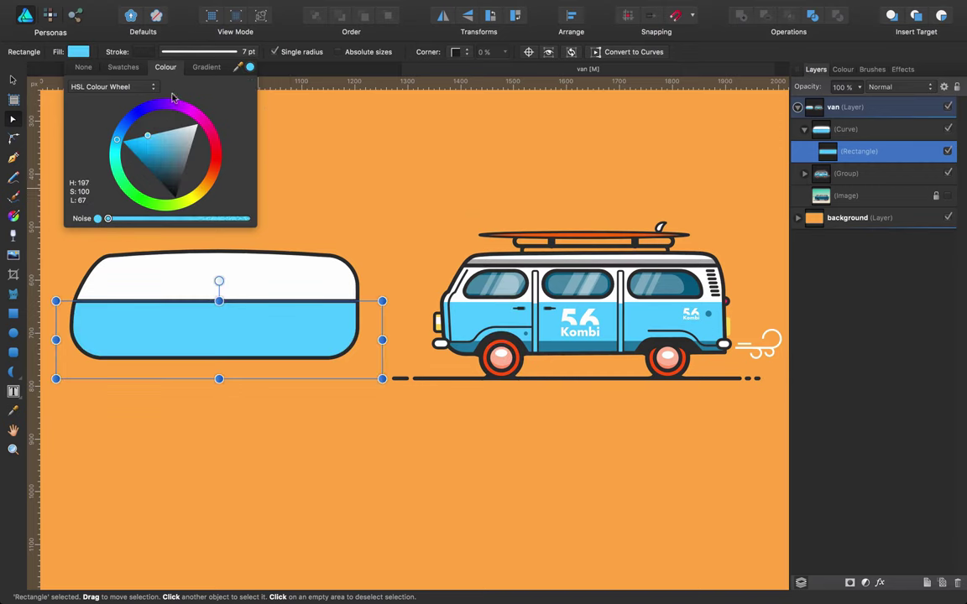
pyautogui.click(141, 51)
pyautogui.click(147, 66)
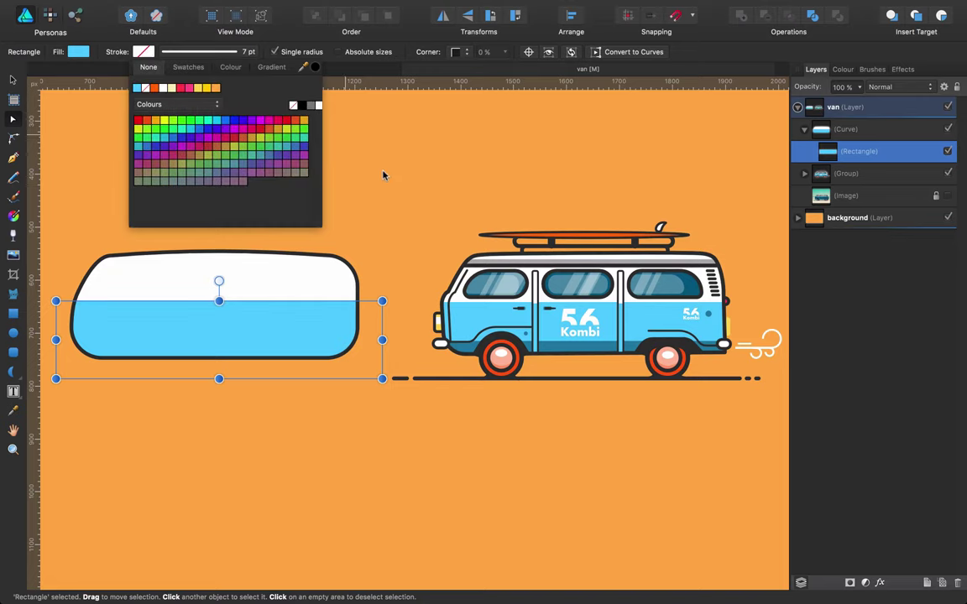
pyautogui.click(411, 207)
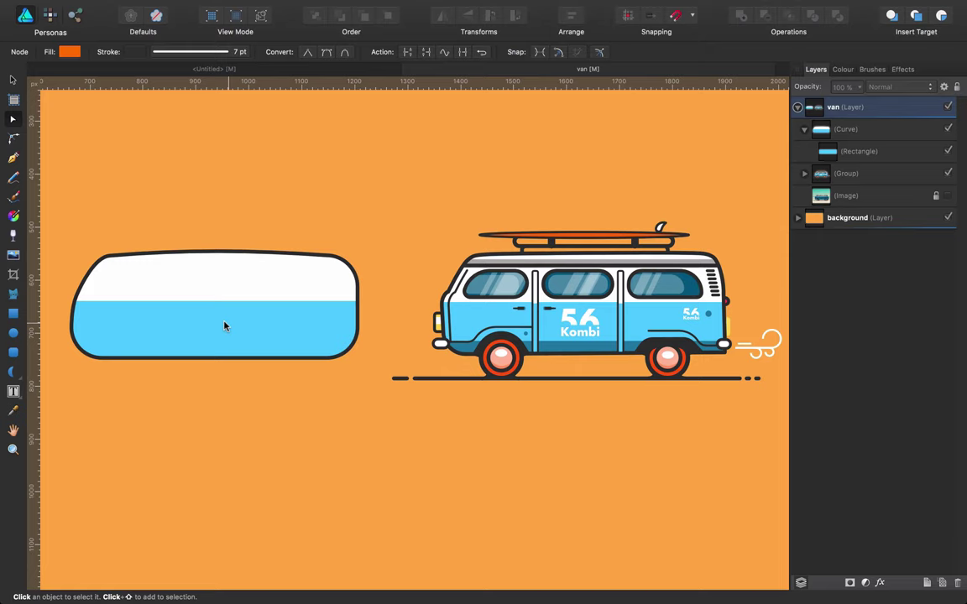
# Draw an orange front wheel circle across the body's lower edge and set its stroke width to 10 pt.
pyautogui.click(12, 332)
pyautogui.moveTo(120, 347); pyautogui.dragTo(163, 391)
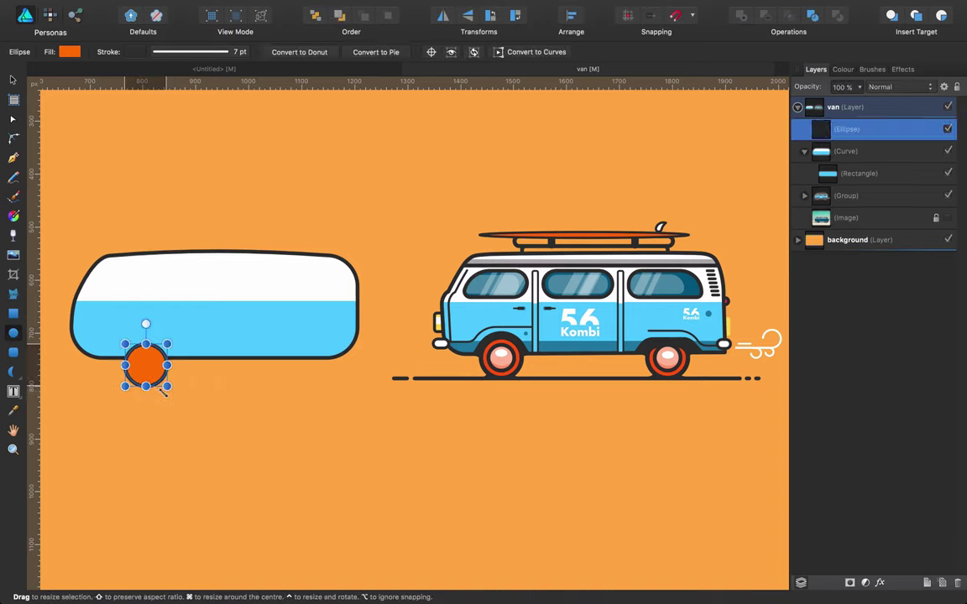
pyautogui.click(188, 52)
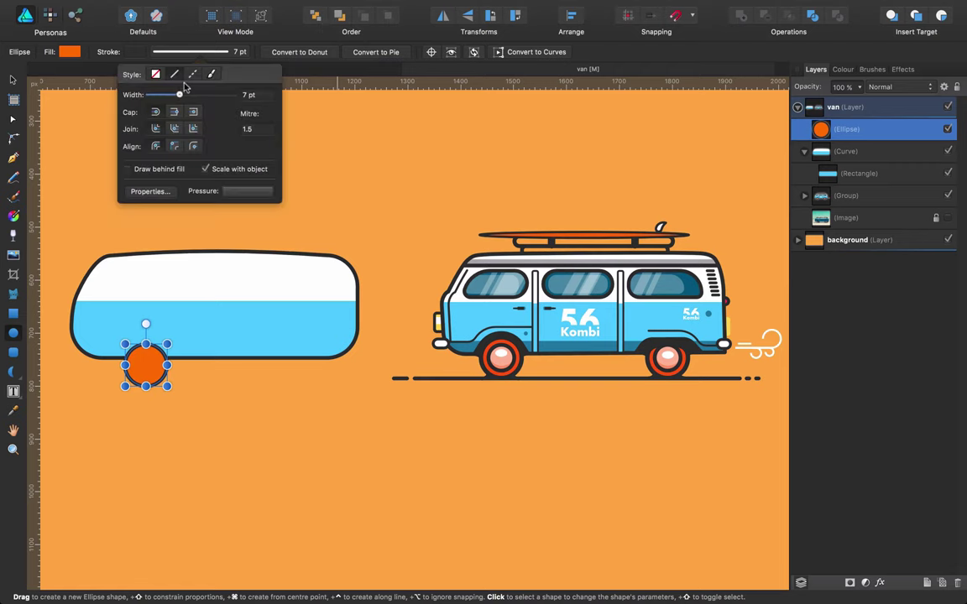
pyautogui.moveTo(176, 94); pyautogui.dragTo(182, 93)
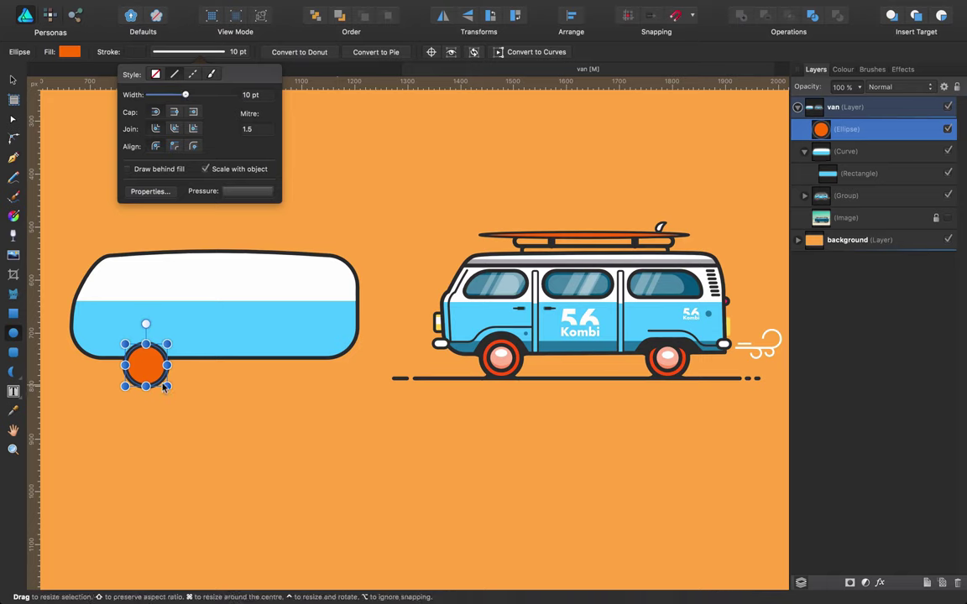
# Scale the front wheel circle down slightly and place a duplicate straight below it, overlapping the original.
pyautogui.moveTo(167, 386)
pyautogui.mouseDown()
pyautogui.moveTo(142, 362)
pyautogui.moveTo(126, 362)
pyautogui.moveTo(138, 361)
pyautogui.mouseUp()
pyautogui.press('BackSpace')
pyautogui.press('v')
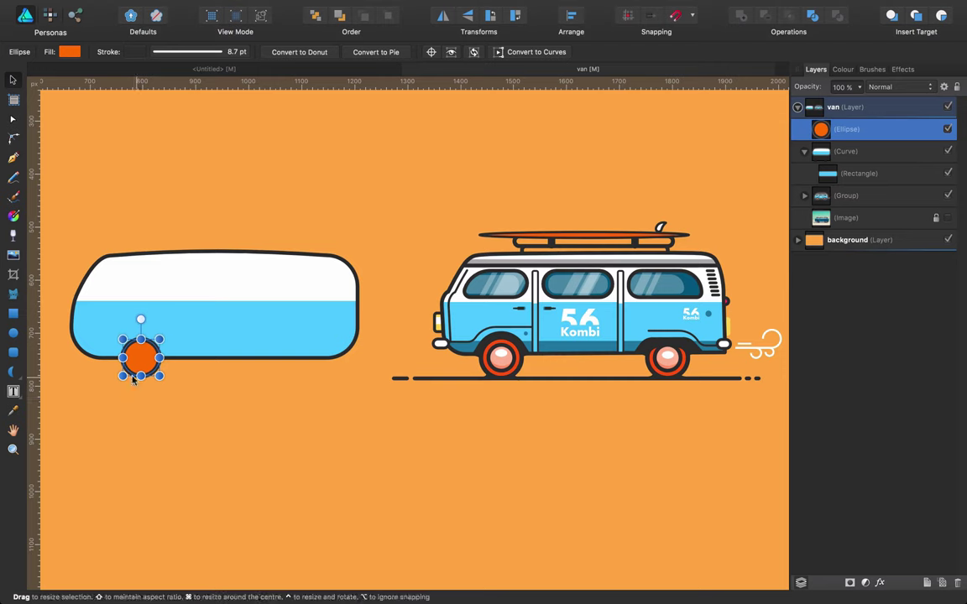
pyautogui.press('super+j')
pyautogui.moveTo(140, 361); pyautogui.dragTo(140, 378)
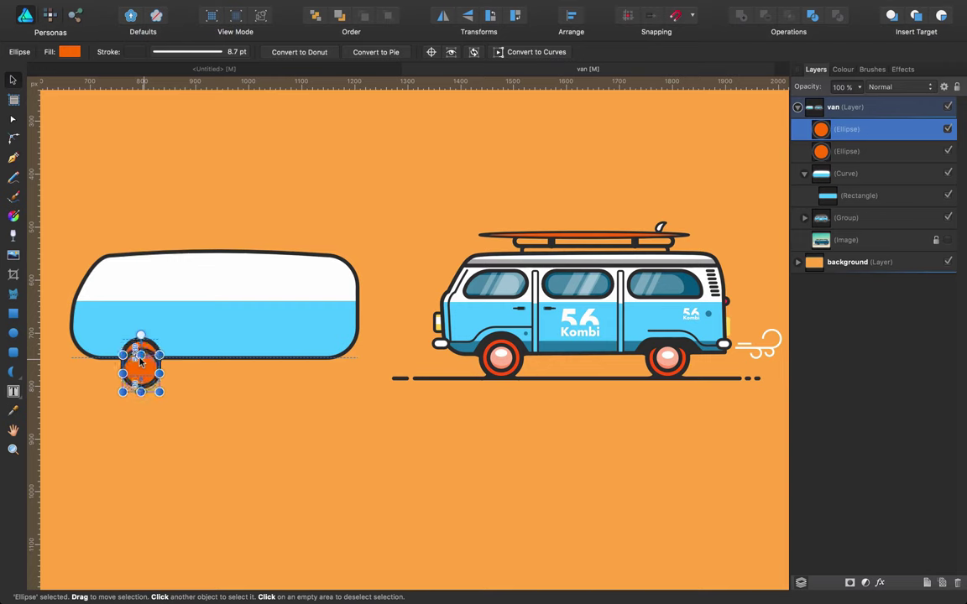
# Fill the upper of the two wheel circles with dark grey and remove its stroke.
pyautogui.click(143, 349)
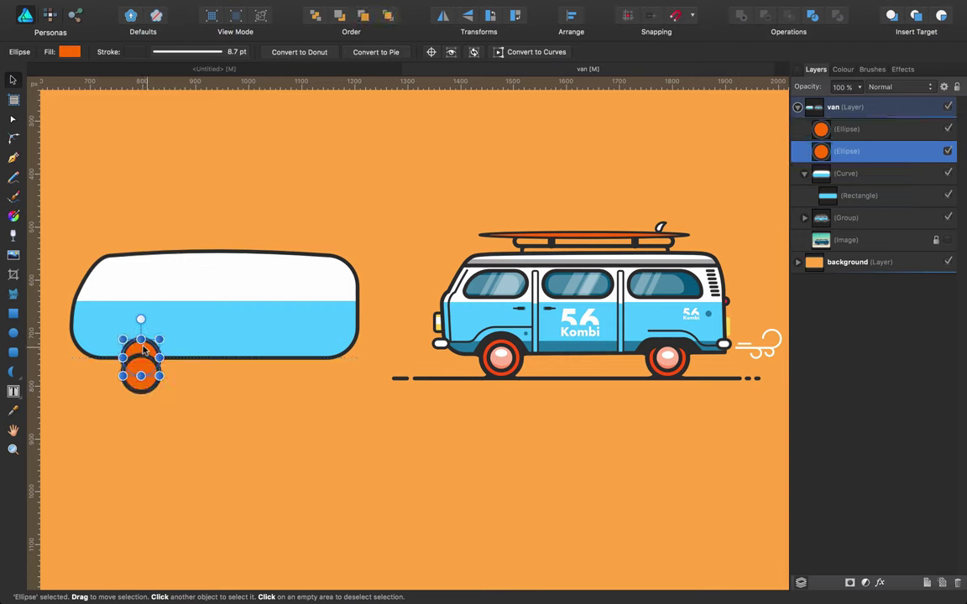
pyautogui.click(69, 51)
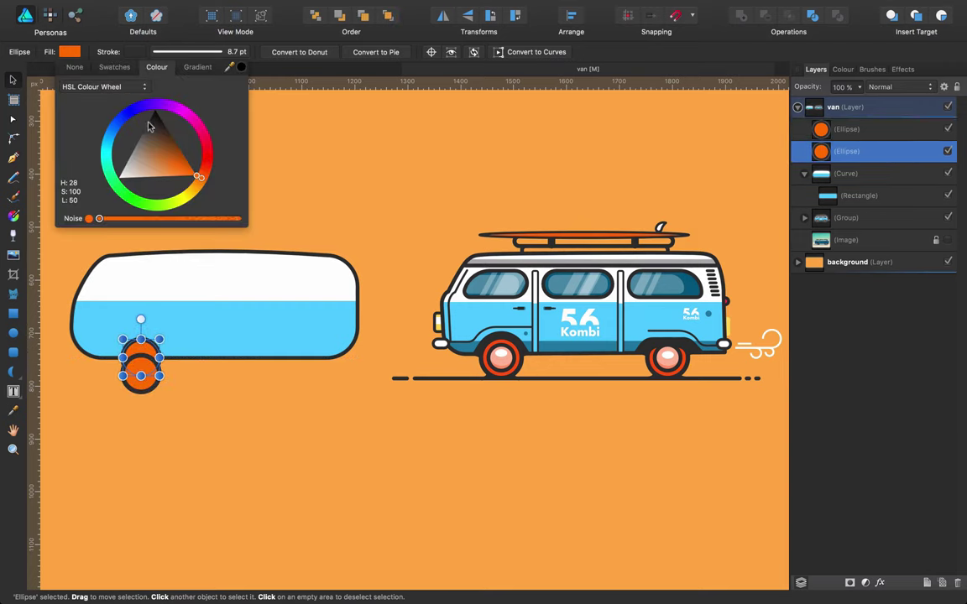
pyautogui.moveTo(149, 126); pyautogui.dragTo(143, 128)
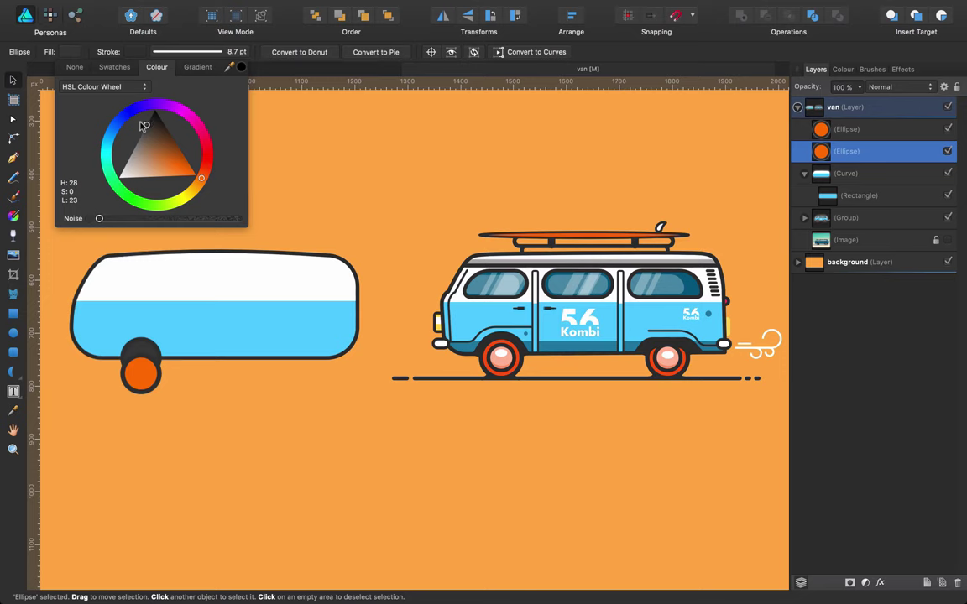
pyautogui.click(122, 50)
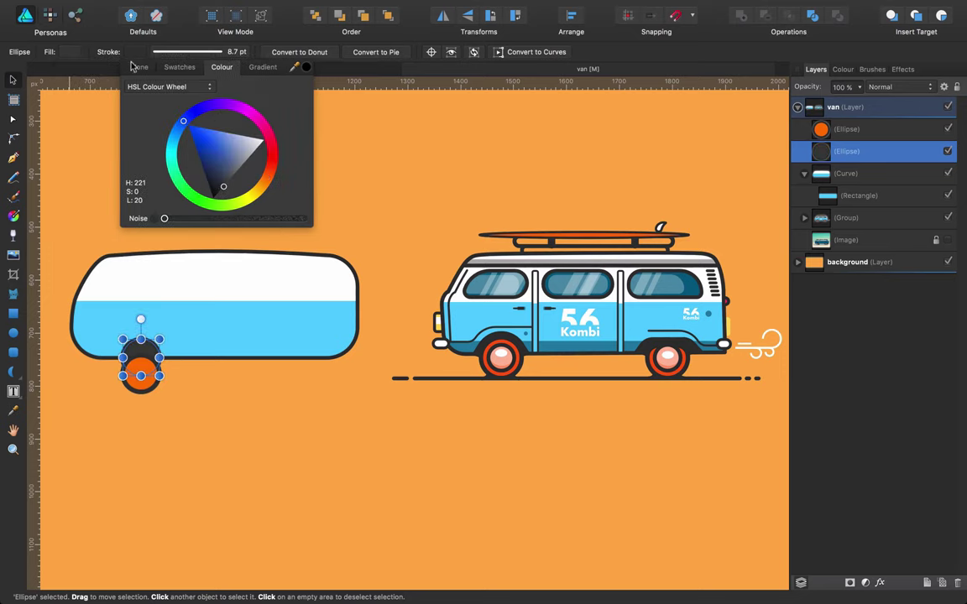
pyautogui.click(137, 67)
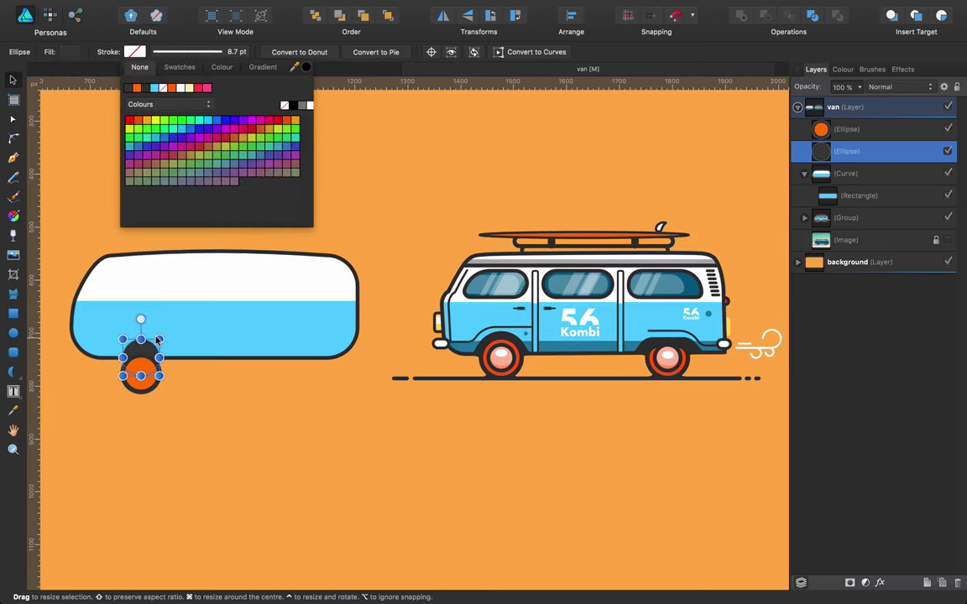
# Enlarge the dark wheel arch circle and move the orange wheel up and left so it sits centred within the arch.
pyautogui.click(156, 338)
pyautogui.moveTo(158, 338)
pyautogui.mouseDown()
pyautogui.moveTo(168, 331)
pyautogui.moveTo(140, 335)
pyautogui.mouseUp()
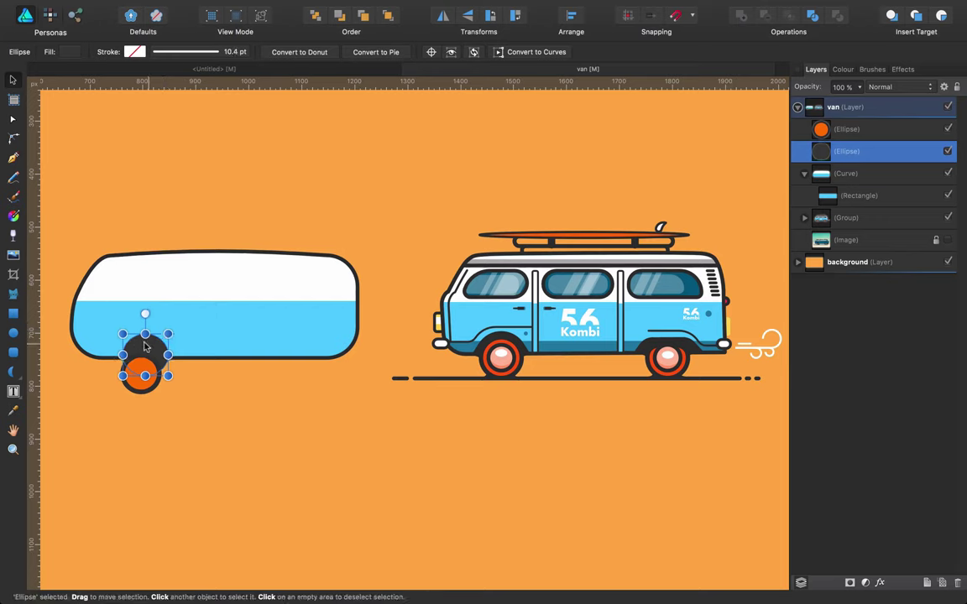
pyautogui.click(140, 386)
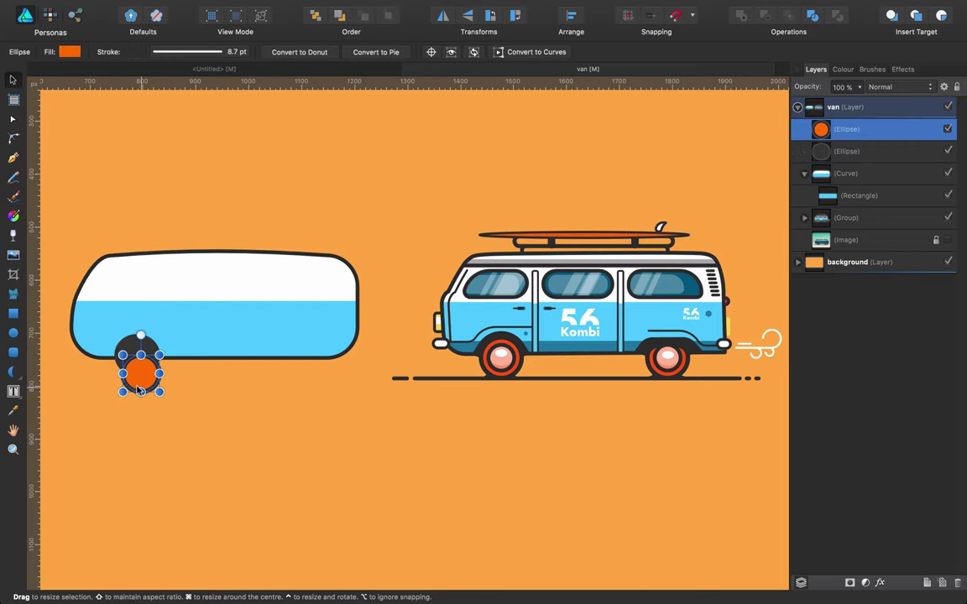
pyautogui.hotkey('shift', 'Left')
pyautogui.hotkey('shift', 'Up')
pyautogui.hotkey('shift', 'Up')
pyautogui.press('Right')
pyautogui.press('Right')
pyautogui.moveTo(138, 388); pyautogui.dragTo(139, 386)
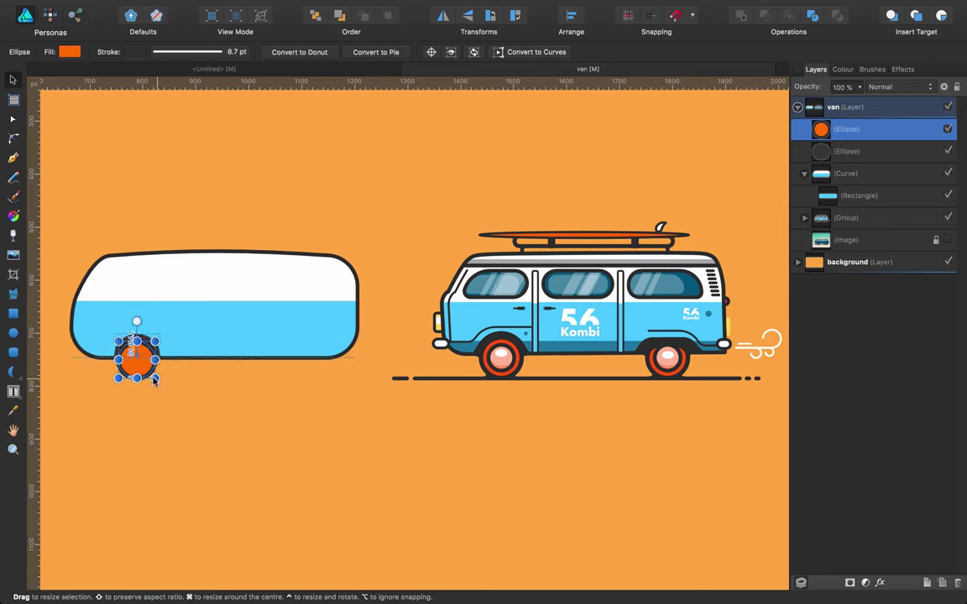
pyautogui.click(196, 392)
# Enlarge the dark wheel arch circle around the orange wheel and fill it with a sampled dark grey, H 0, S 0, L 20.
pyautogui.click(140, 335)
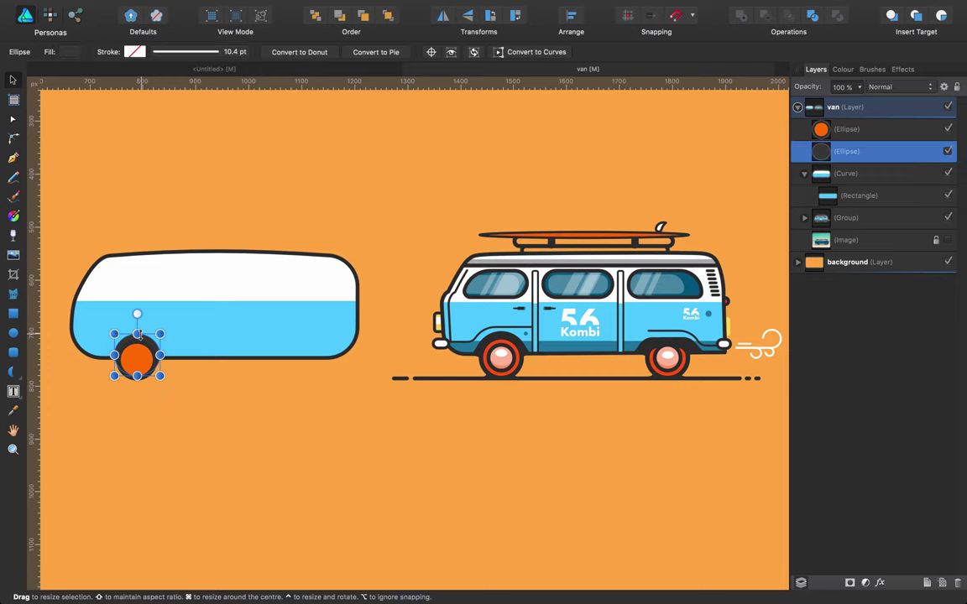
pyautogui.moveTo(137, 335)
pyautogui.mouseDown()
pyautogui.moveTo(166, 327)
pyautogui.moveTo(142, 333)
pyautogui.mouseUp()
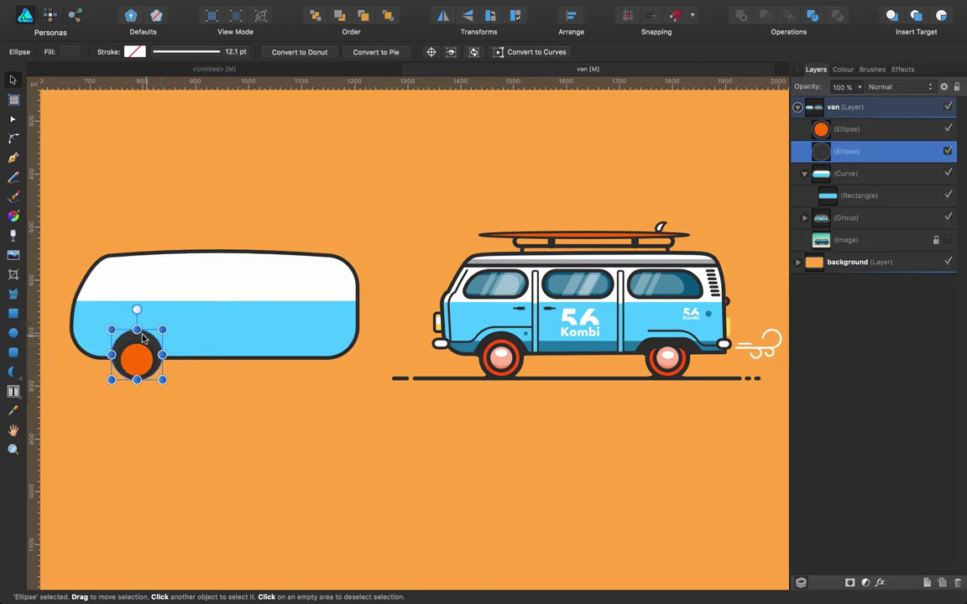
pyautogui.click(70, 54)
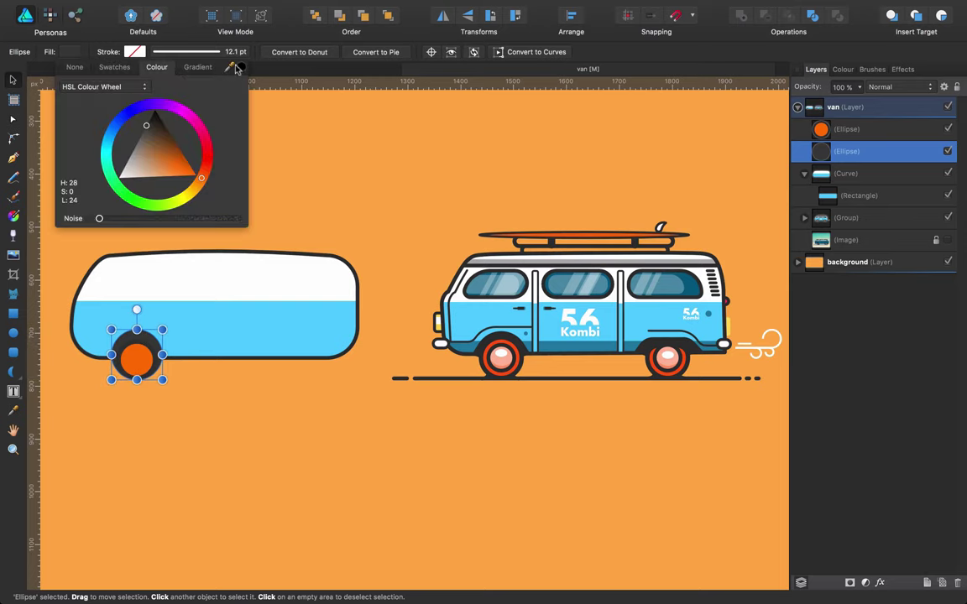
pyautogui.moveTo(218, 63); pyautogui.dragTo(139, 339)
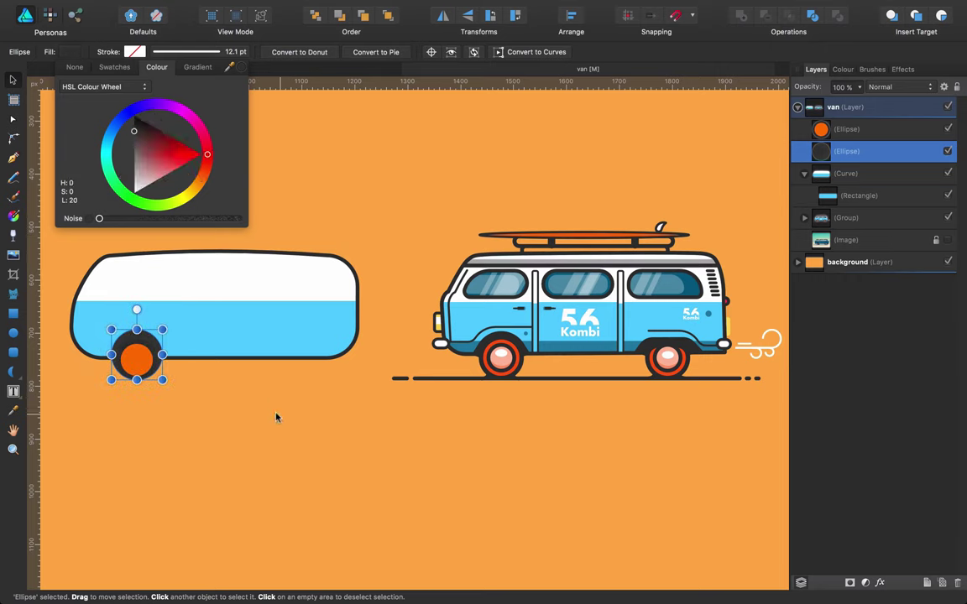
pyautogui.press('Escape')
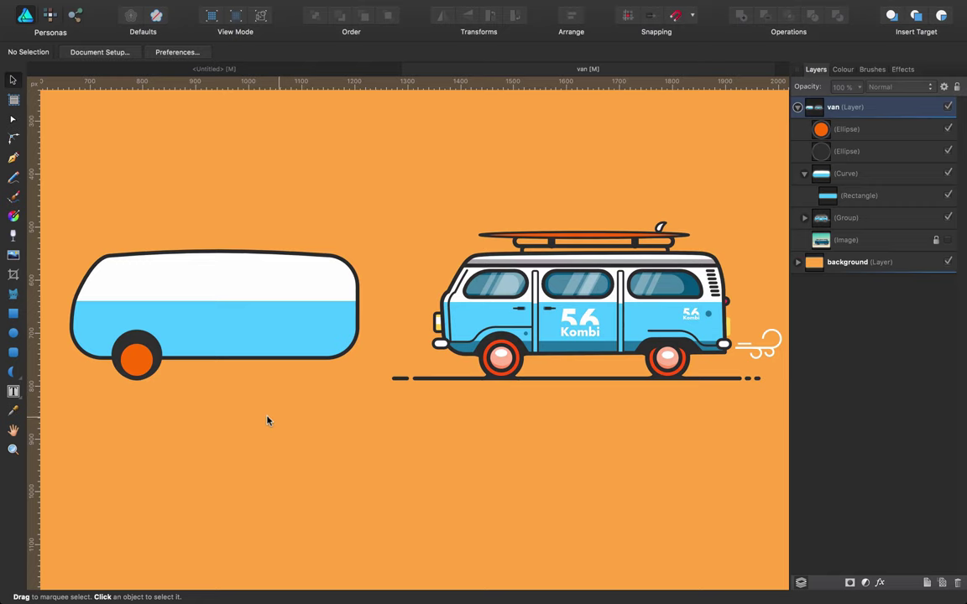
# Cut the dark wheel arch circle and paste it inside the body curve so it is clipped to the outline.
pyautogui.click(135, 338)
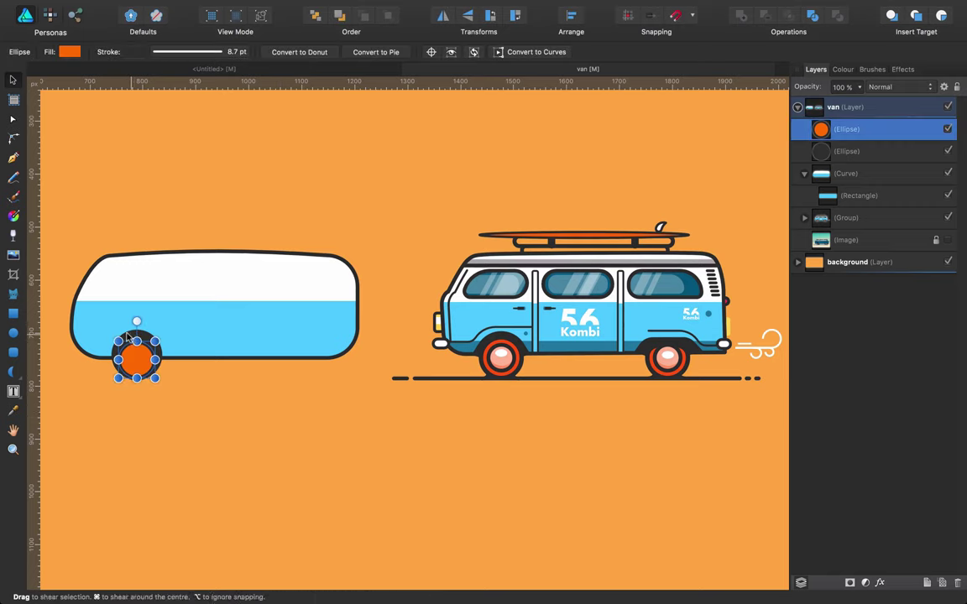
pyautogui.click(130, 334)
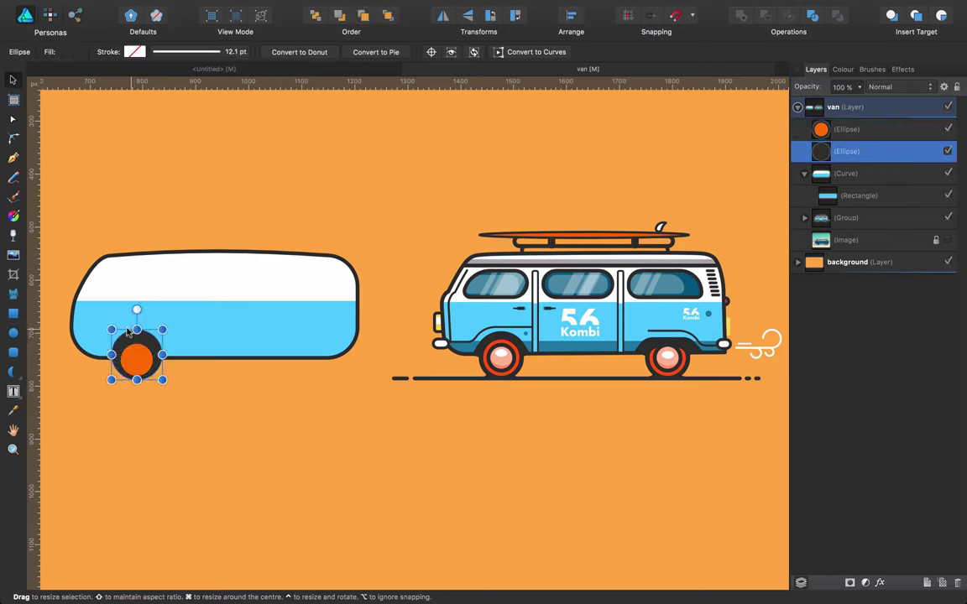
pyautogui.press('Delete')
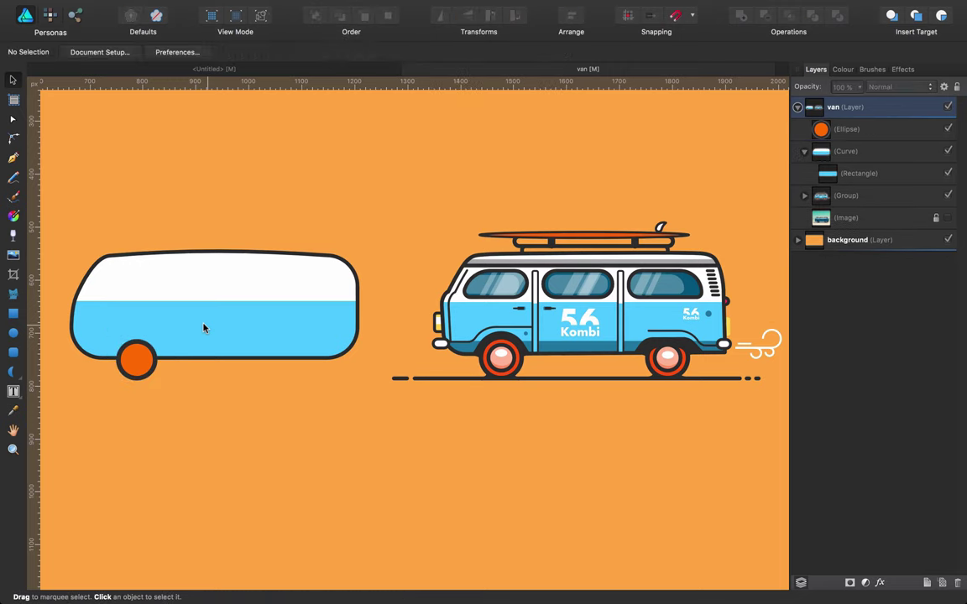
pyautogui.click(203, 328)
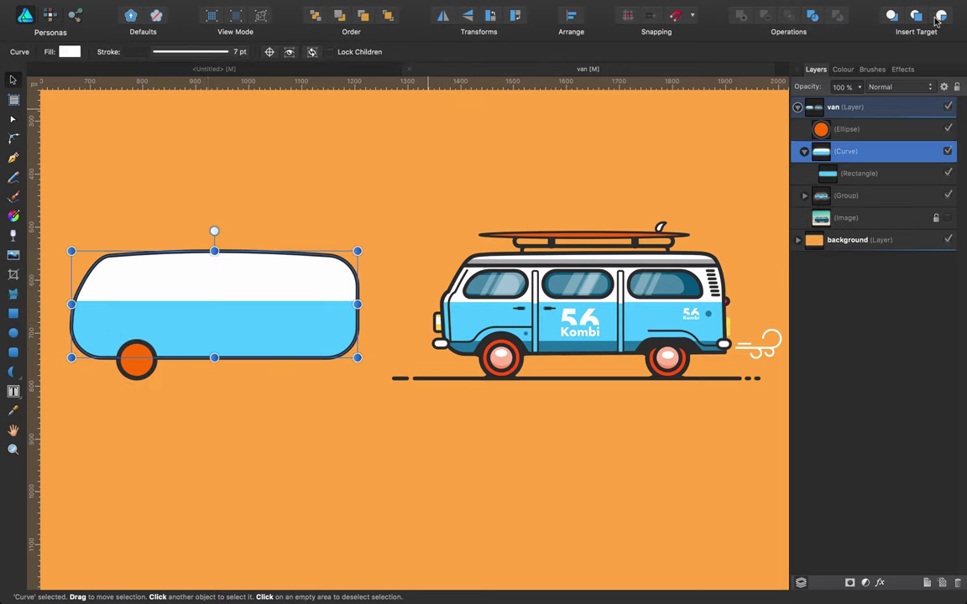
pyautogui.press('super+v')
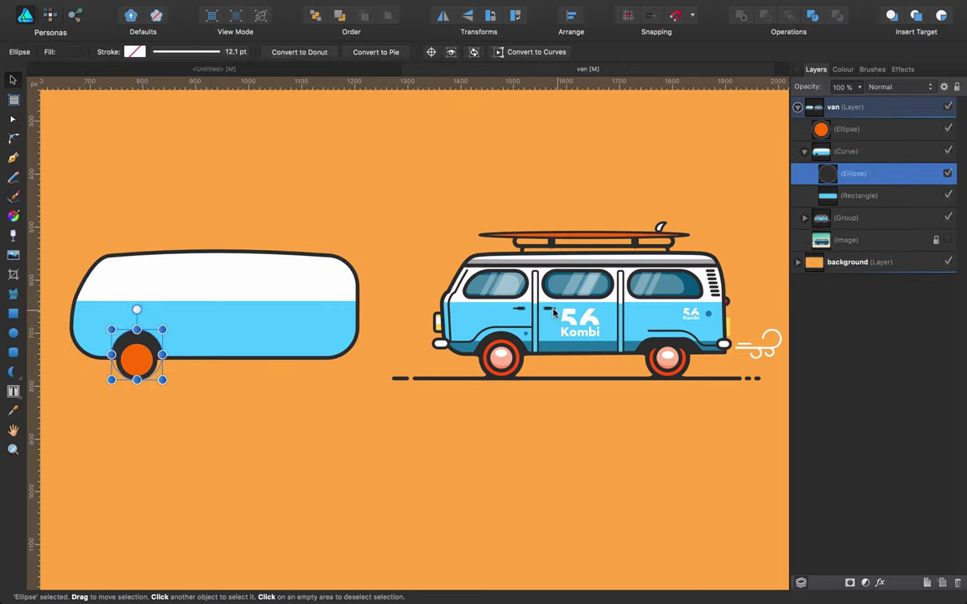
pyautogui.click(359, 442)
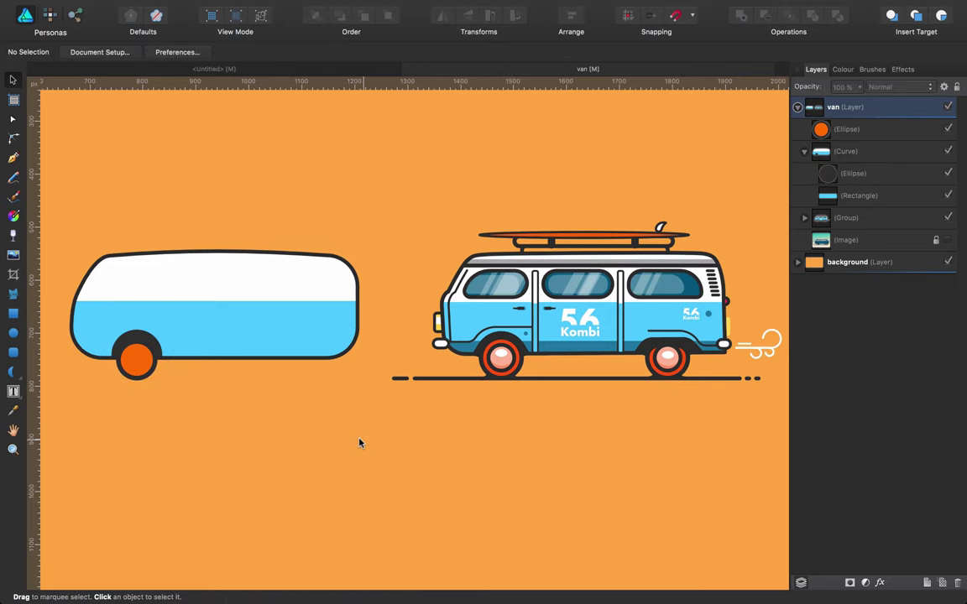
# Duplicate the orange wheel circle and shrink the copy around its centre to form the inner hub.
pyautogui.click(139, 367)
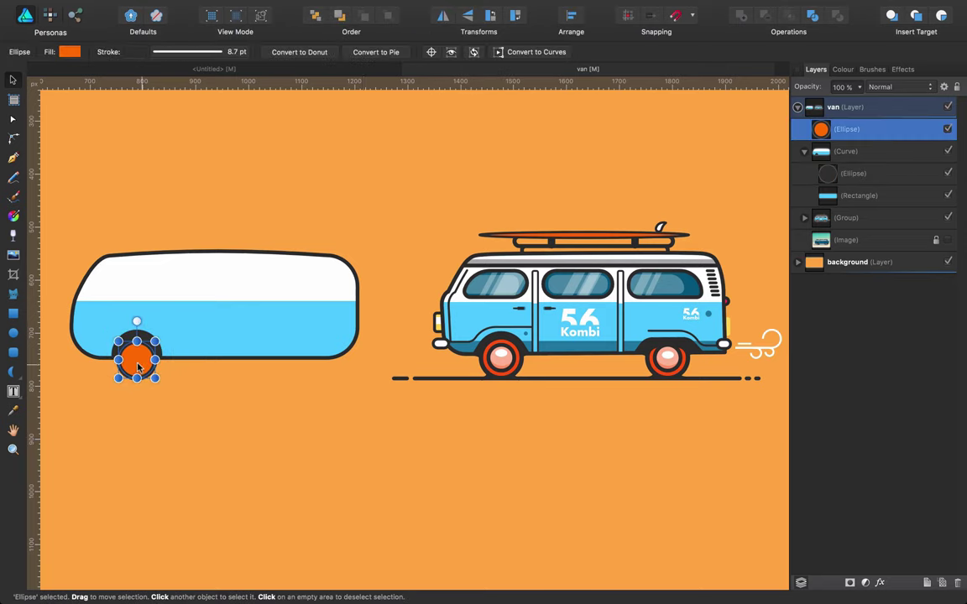
pyautogui.press('super+j')
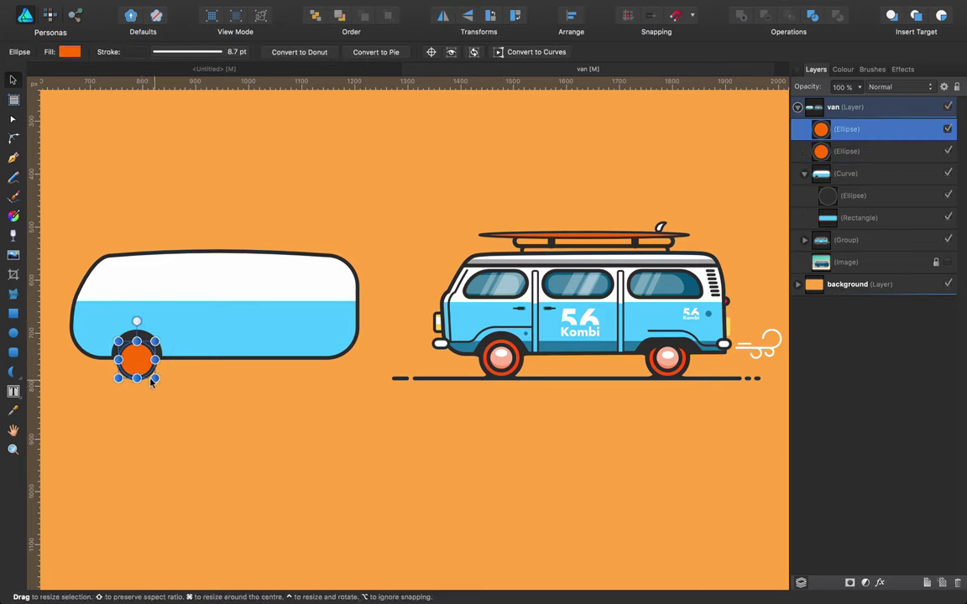
pyautogui.moveTo(152, 380); pyautogui.dragTo(145, 369)
pyautogui.click(188, 391)
pyautogui.click(126, 365)
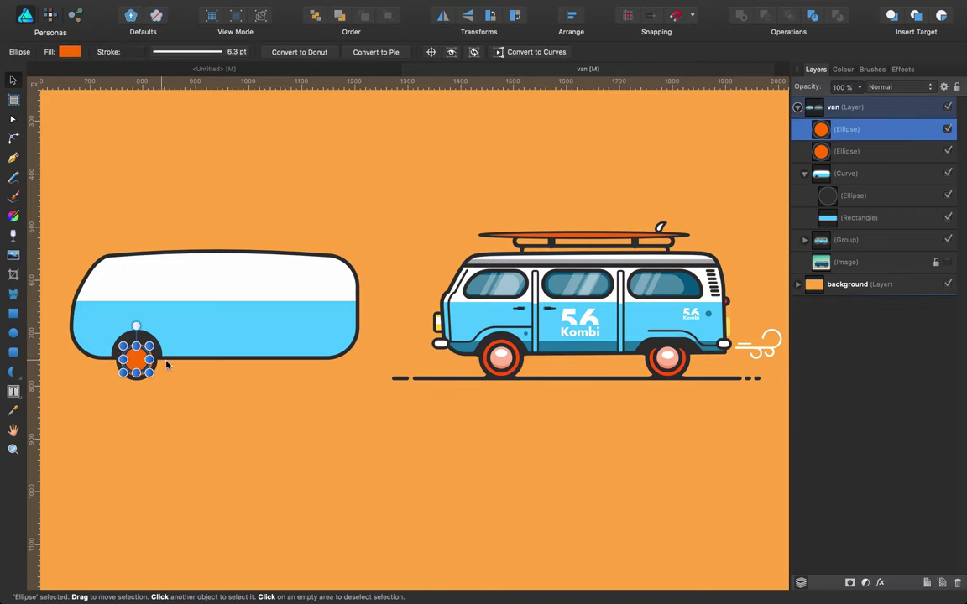
pyautogui.moveTo(148, 376); pyautogui.dragTo(145, 373)
# Fill the inner hub circle with the light pink sampled from the finished van's front wheel hub.
pyautogui.click(66, 52)
pyautogui.moveTo(149, 169)
pyautogui.mouseDown()
pyautogui.moveTo(134, 141)
pyautogui.moveTo(167, 181)
pyautogui.moveTo(139, 161)
pyautogui.moveTo(144, 154)
pyautogui.moveTo(146, 177)
pyautogui.moveTo(154, 164)
pyautogui.mouseUp()
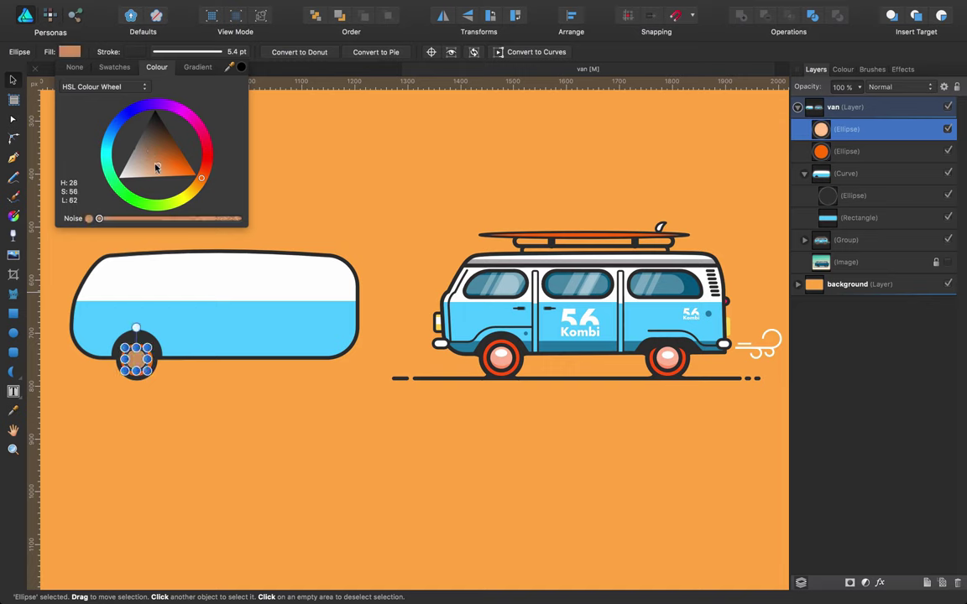
pyautogui.moveTo(239, 68); pyautogui.dragTo(501, 355)
pyautogui.click(240, 67)
pyautogui.click(149, 450)
pyautogui.click(139, 353)
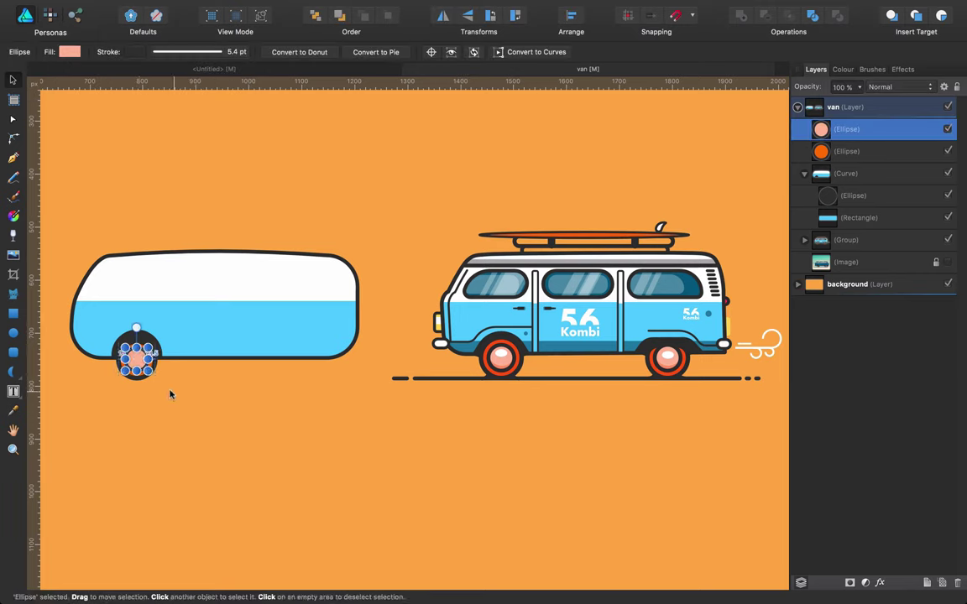
pyautogui.click(170, 394)
# Duplicate the pink hub circle, remove the copy's stroke and shrink it into a small flattened ellipse in the hub's upper half.
pyautogui.click(134, 361)
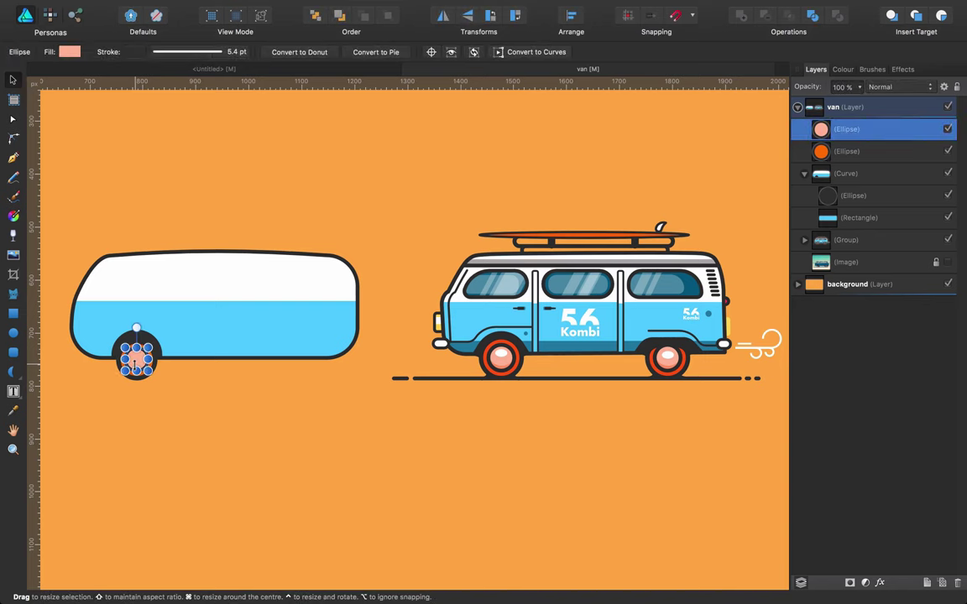
pyautogui.press('super+j')
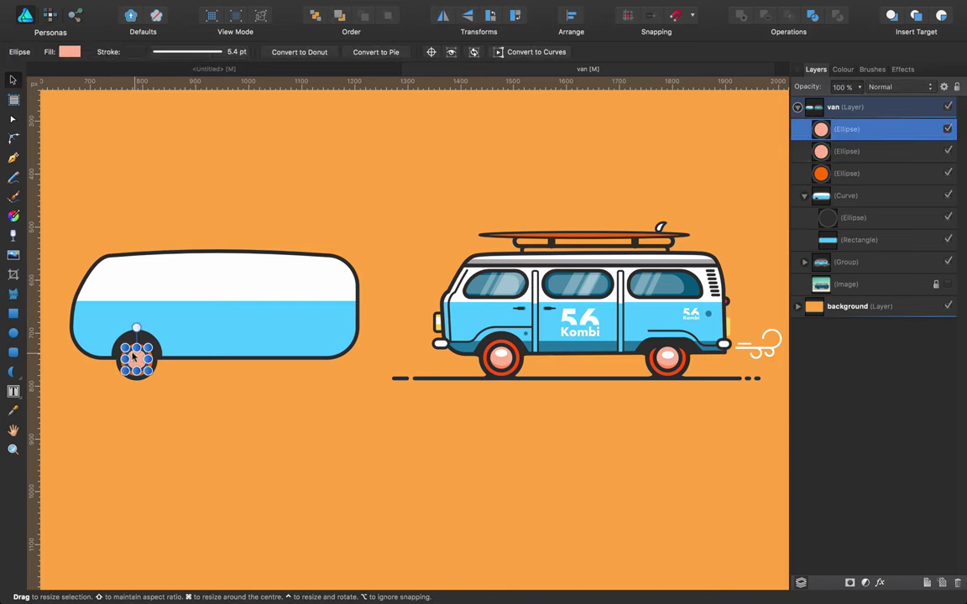
pyautogui.click(135, 66)
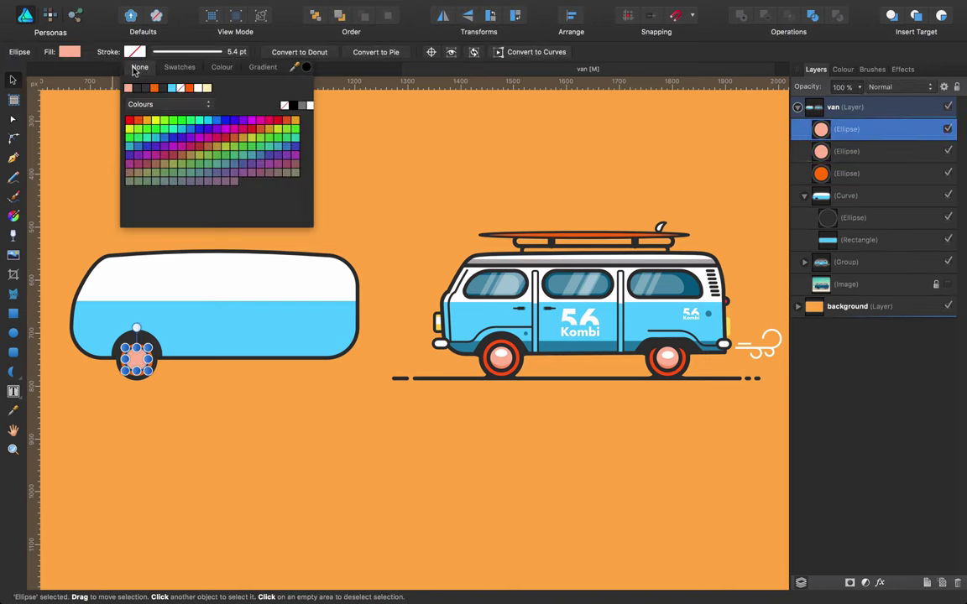
pyautogui.moveTo(134, 371)
pyautogui.mouseDown()
pyautogui.moveTo(142, 362)
pyautogui.moveTo(132, 359)
pyautogui.mouseUp()
# Fill the small highlight ellipse on the hub with white, H 18, S 100, L 100.
pyautogui.click(68, 53)
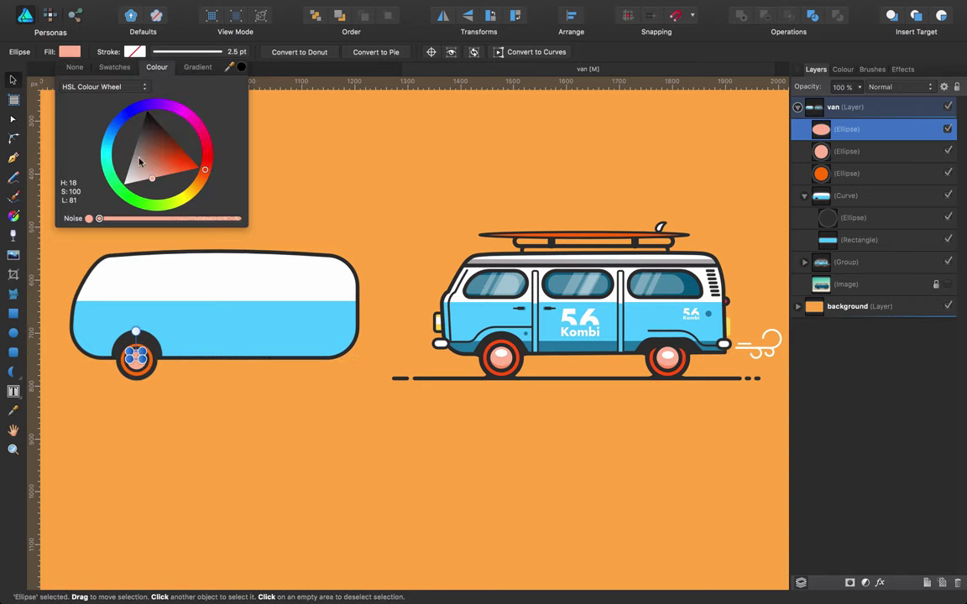
pyautogui.moveTo(139, 161); pyautogui.dragTo(83, 212)
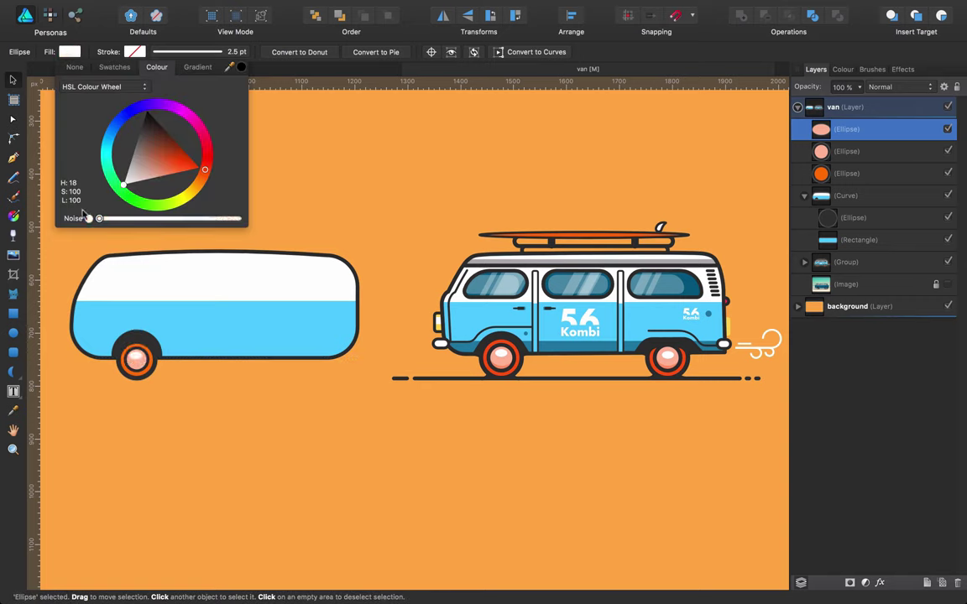
pyautogui.click(254, 527)
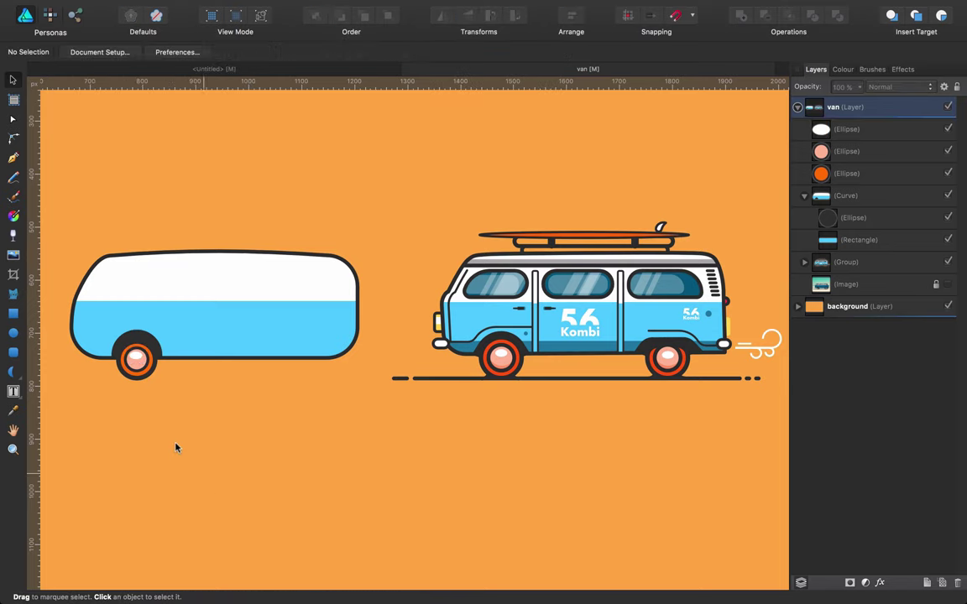
# Duplicate the pink hub circle beneath the white highlight and set the copy's stroke to none.
pyautogui.click(131, 357)
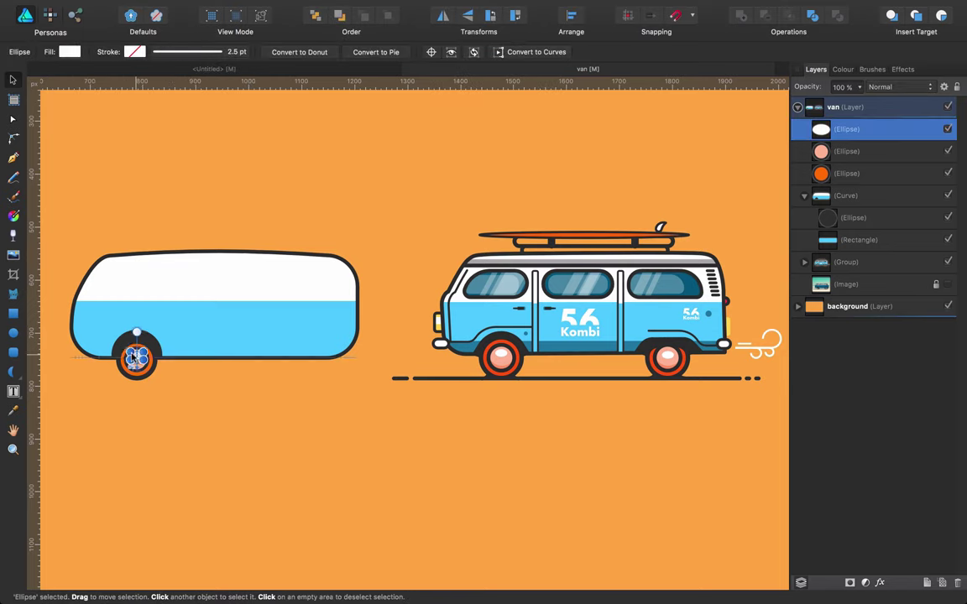
pyautogui.click(186, 377)
pyautogui.click(130, 361)
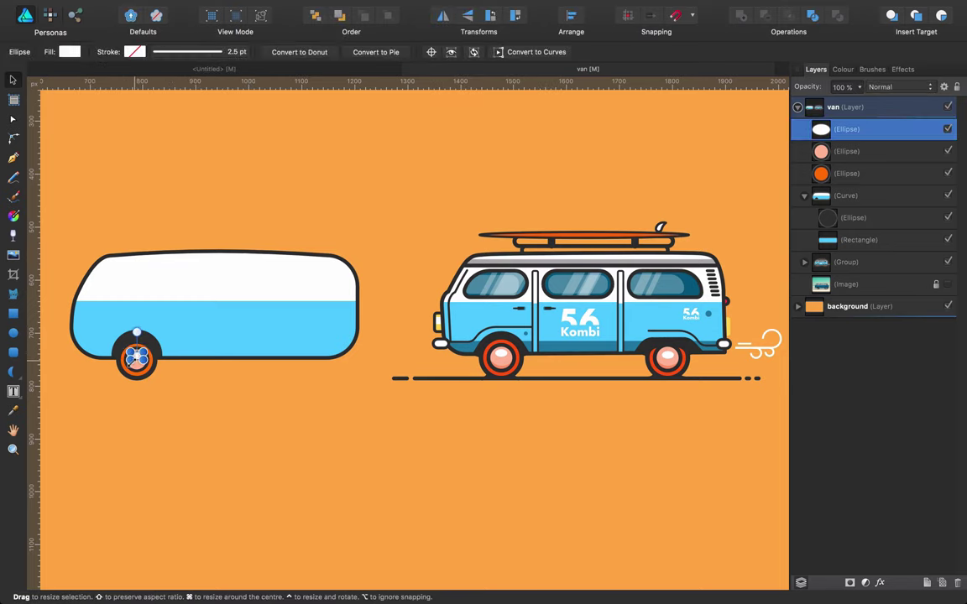
pyautogui.click(134, 365)
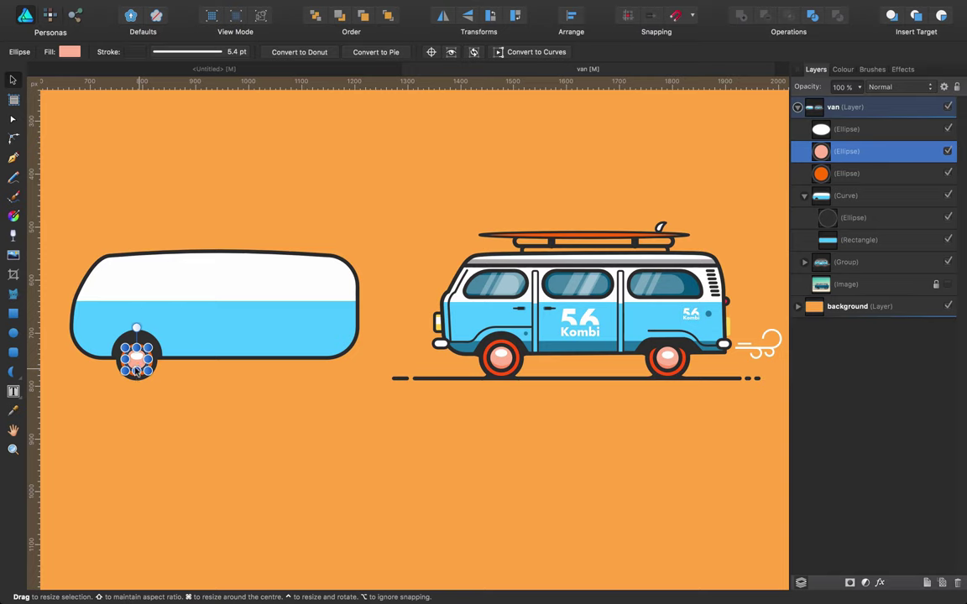
pyautogui.press('super+j')
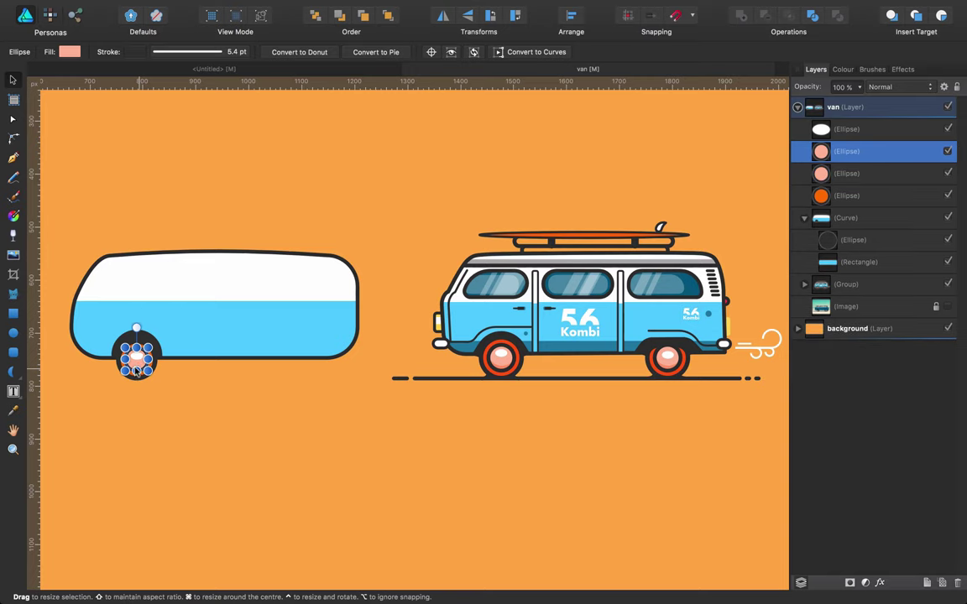
pyautogui.click(122, 52)
pyautogui.click(126, 66)
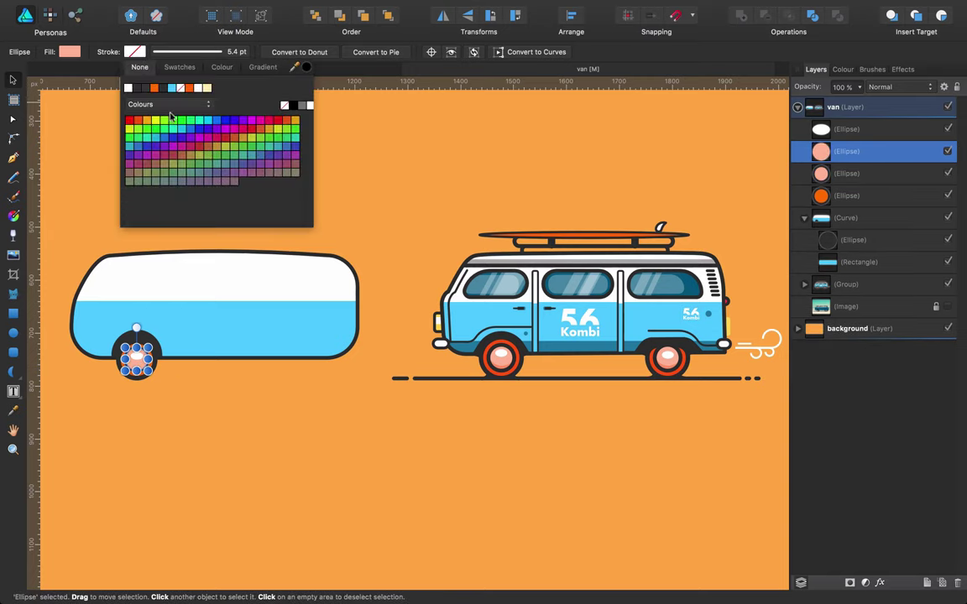
# Apply the coral sampled from the finished wheel hub to the copy's stroke and move the copy to the empty area below the van body.
pyautogui.moveTo(299, 68)
pyautogui.mouseDown()
pyautogui.moveTo(406, 280)
pyautogui.moveTo(498, 373)
pyautogui.moveTo(500, 347)
pyautogui.moveTo(483, 367)
pyautogui.moveTo(494, 363)
pyautogui.mouseUp()
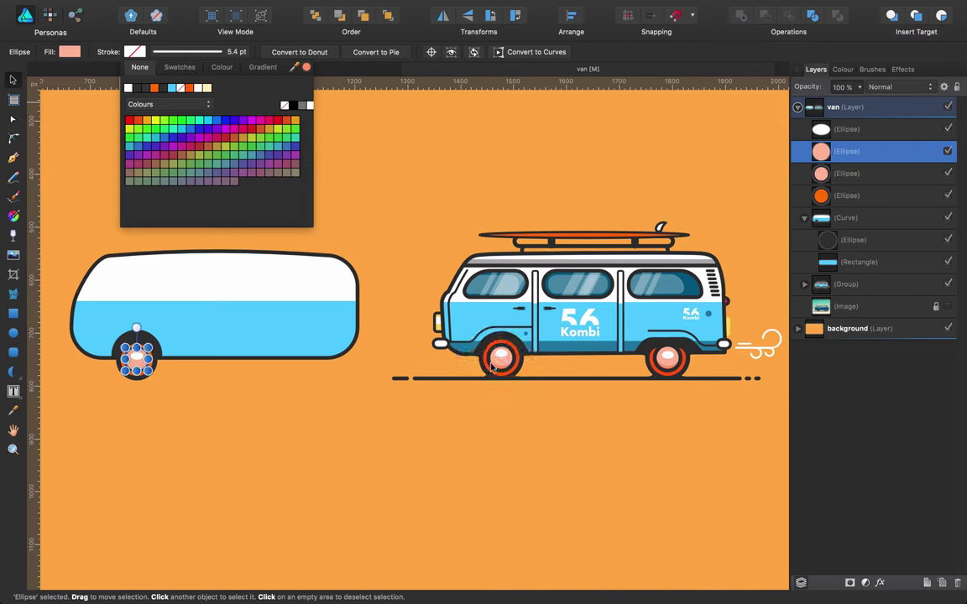
pyautogui.click(304, 67)
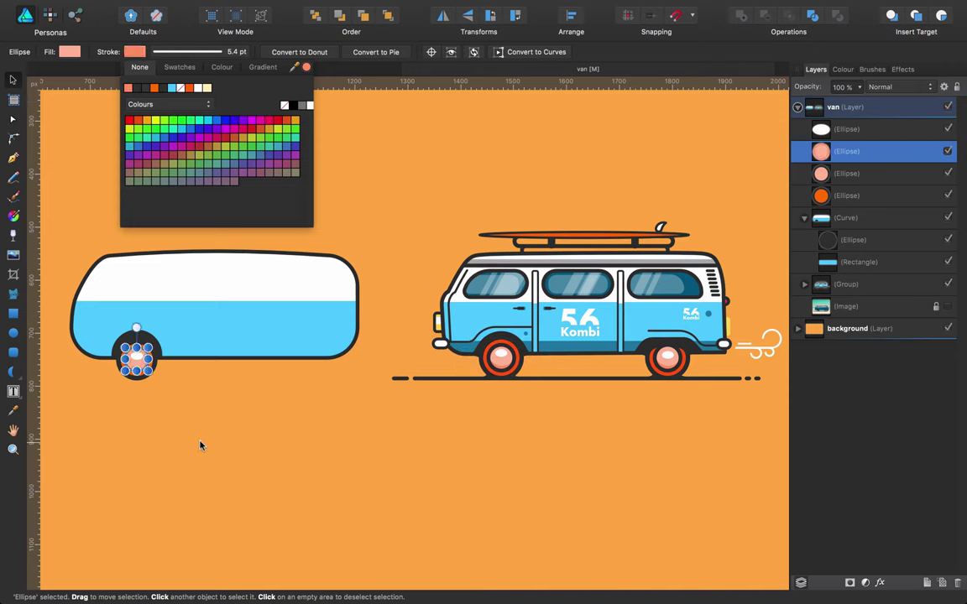
pyautogui.press('super+x')
pyautogui.press('super+v')
pyautogui.moveTo(133, 363)
pyautogui.mouseDown()
pyautogui.moveTo(159, 359)
pyautogui.moveTo(277, 419)
pyautogui.mouseUp()
pyautogui.click(385, 416)
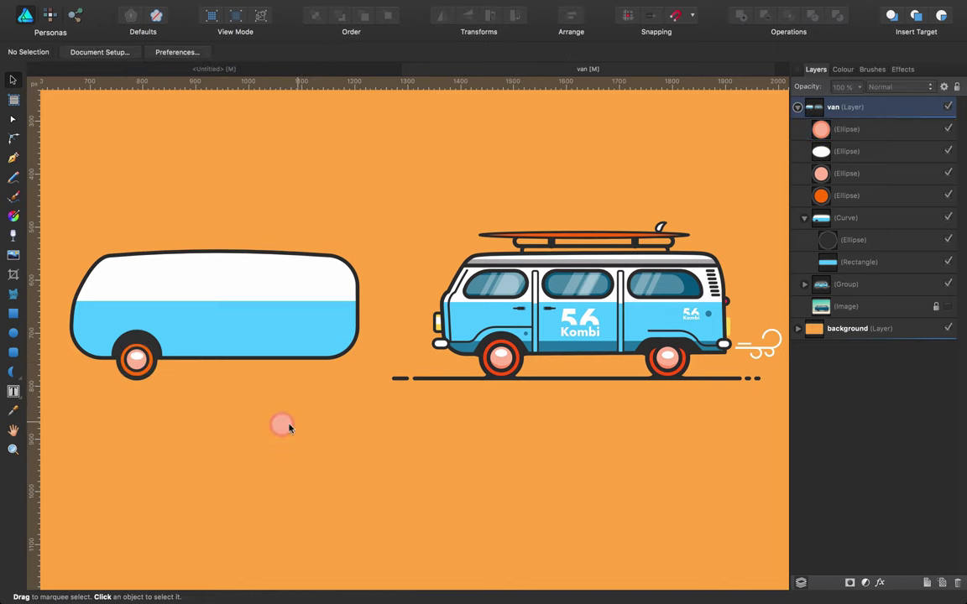
pyautogui.click(287, 426)
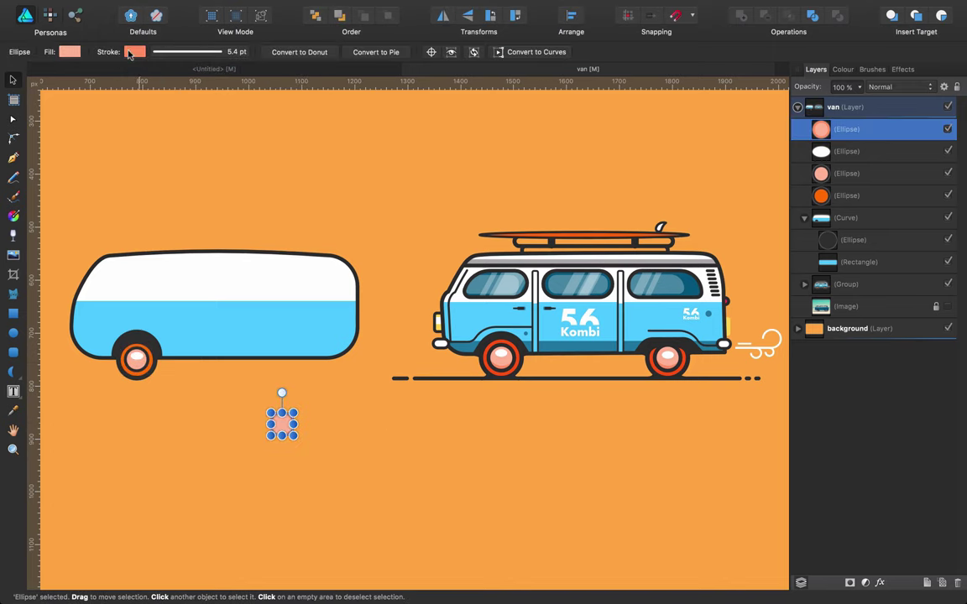
# Remove the separated circle's stroke and fill it with the darker coral sampled from the finished van's hub shadow.
pyautogui.click(131, 52)
pyautogui.click(137, 69)
pyautogui.click(71, 52)
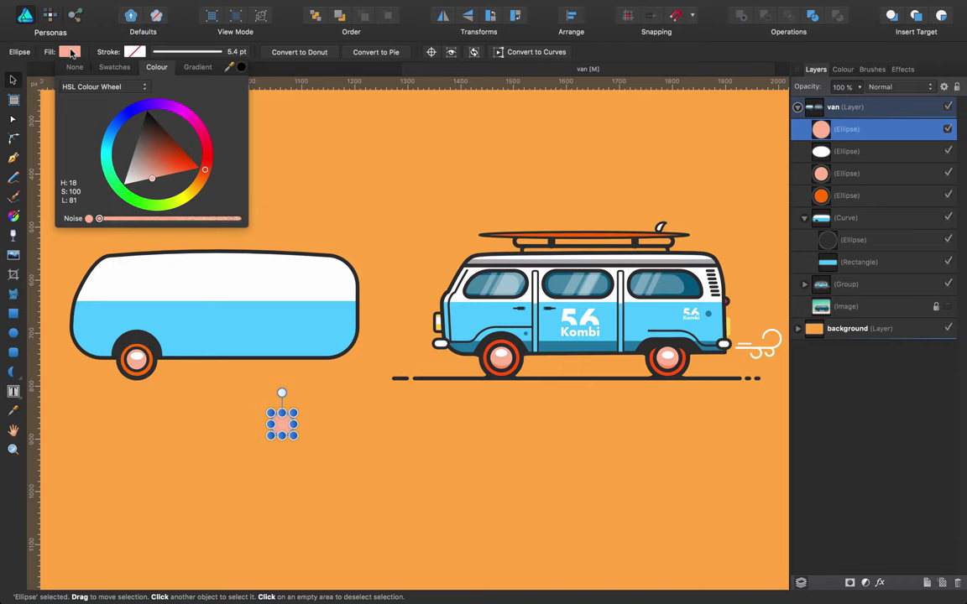
pyautogui.moveTo(236, 72); pyautogui.dragTo(504, 365)
pyautogui.click(402, 447)
pyautogui.click(271, 422)
# Make a vertically offset, overlapping pair of coral circles in the empty area below the van body.
pyautogui.moveTo(271, 422); pyautogui.dragTo(131, 361)
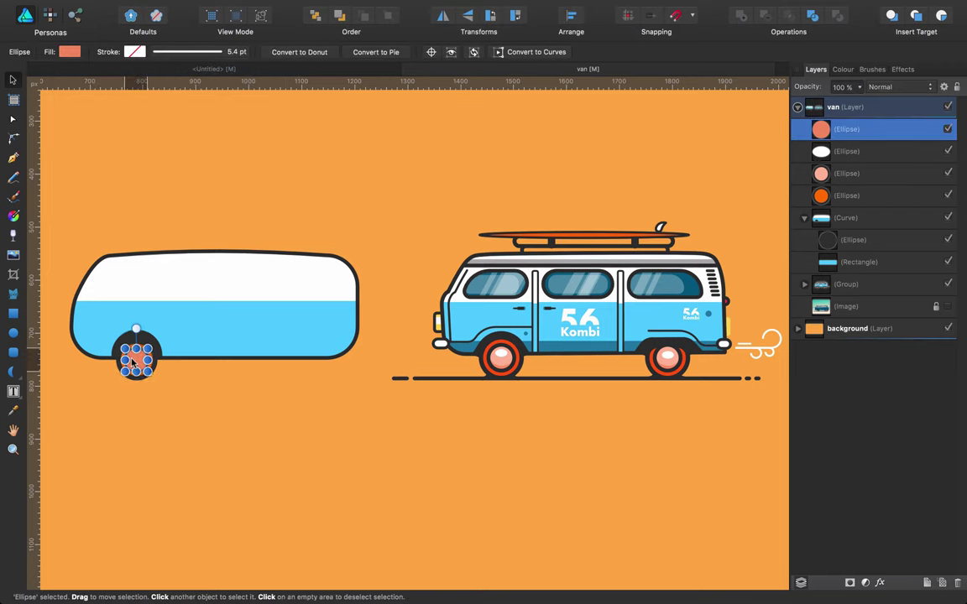
pyautogui.press('BackSpace')
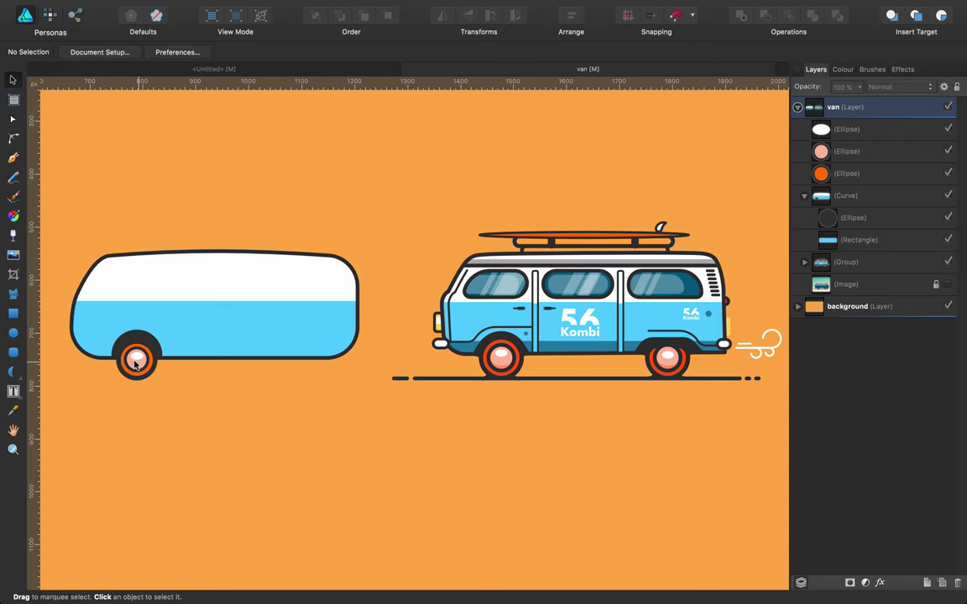
pyautogui.press('super+v')
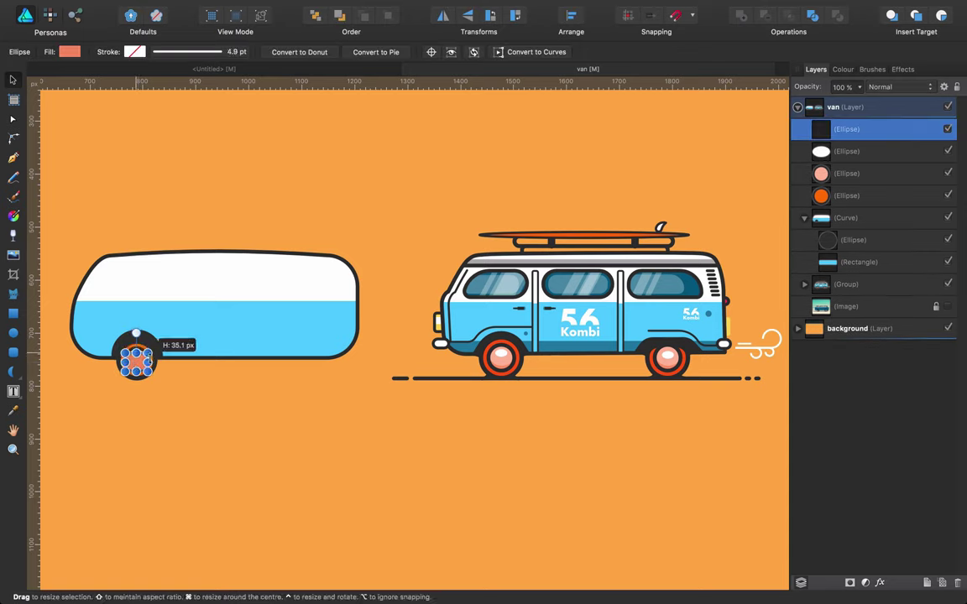
pyautogui.moveTo(137, 354); pyautogui.dragTo(249, 415)
pyautogui.click(279, 446)
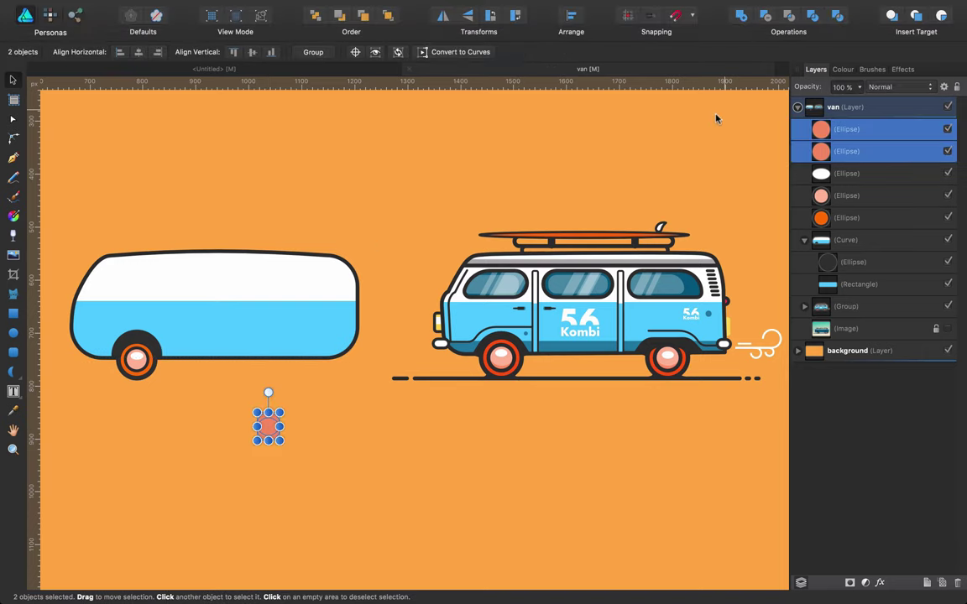
# Subtract one coral circle from the other to leave a crescent and place it over the lower part of the wheel hub.
pyautogui.click(762, 16)
pyautogui.click(266, 464)
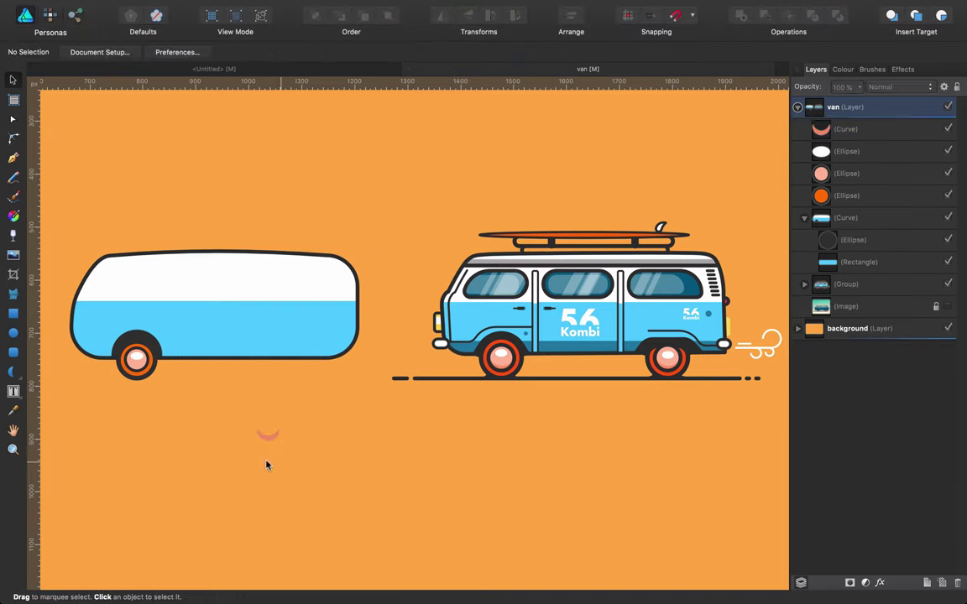
pyautogui.click(267, 438)
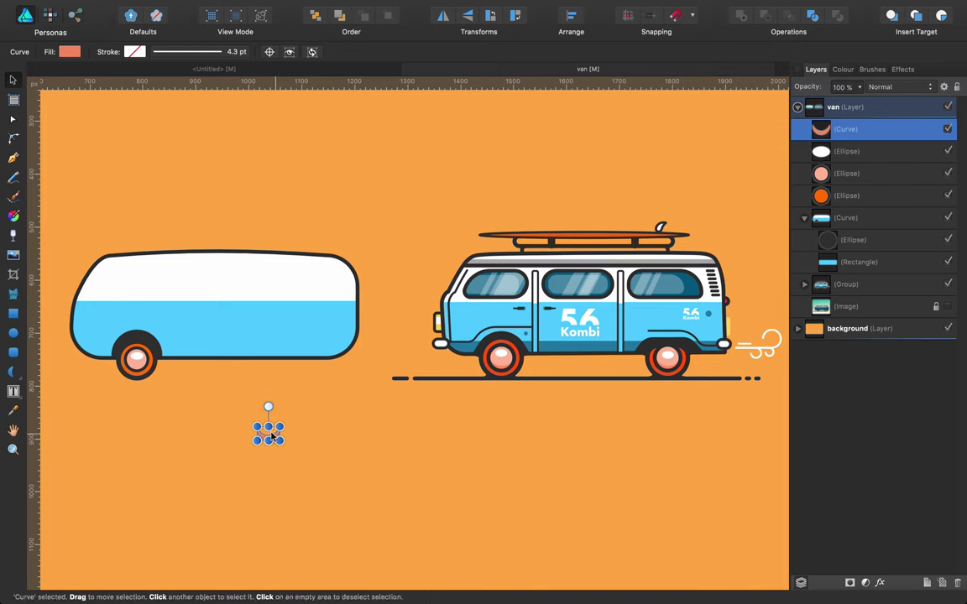
pyautogui.moveTo(272, 433); pyautogui.dragTo(138, 364)
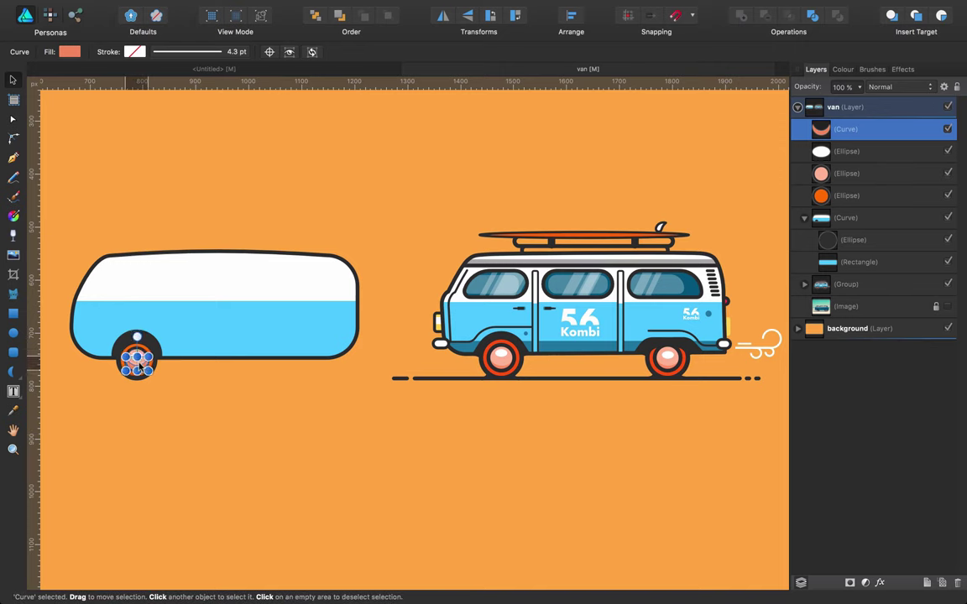
pyautogui.press('super+x')
pyautogui.click(137, 360)
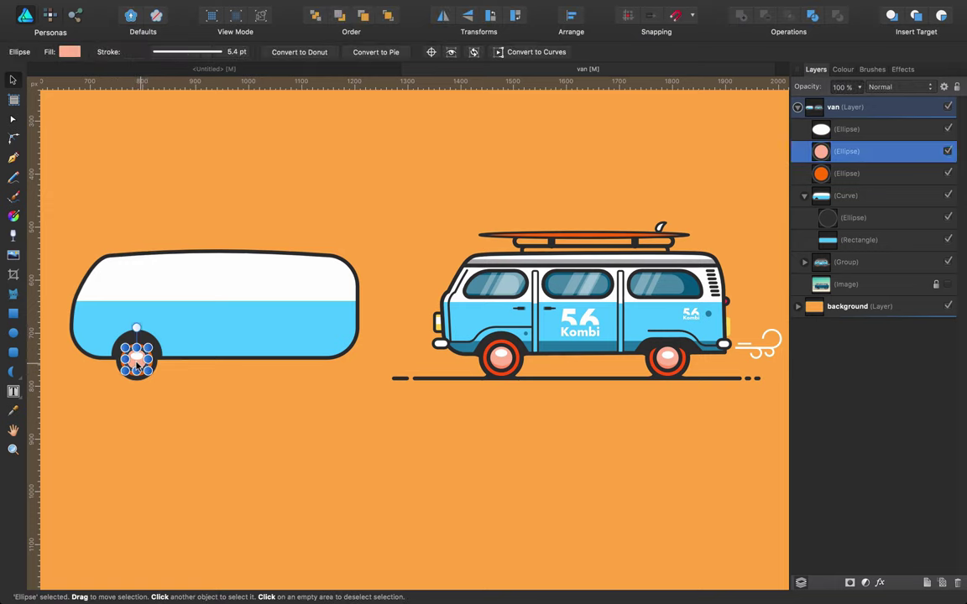
pyautogui.moveTo(856, 3)
pyautogui.click(531, 127)
pyautogui.press('super+z')
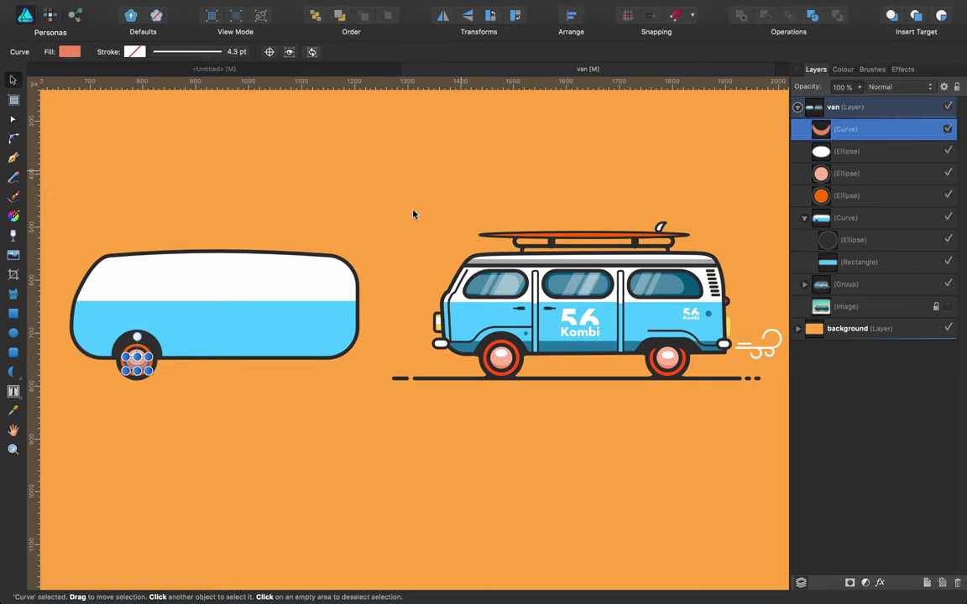
# Nudge the coral crescent down and slightly left to line it up with the hub's lower edge.
pyautogui.press('Down')
pyautogui.press('Down')
pyautogui.press('Down')
pyautogui.press('Left')
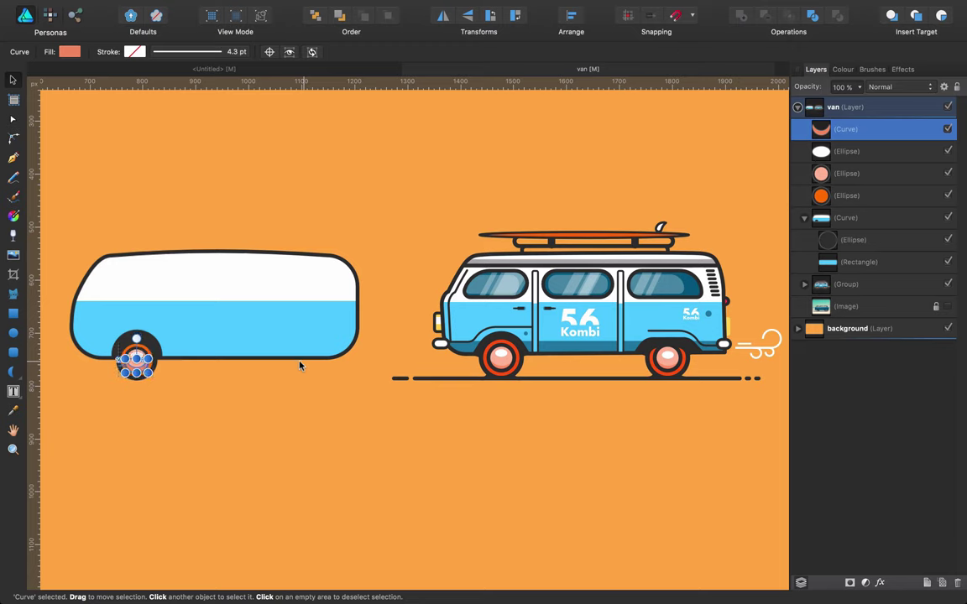
pyautogui.click(267, 416)
pyautogui.click(134, 366)
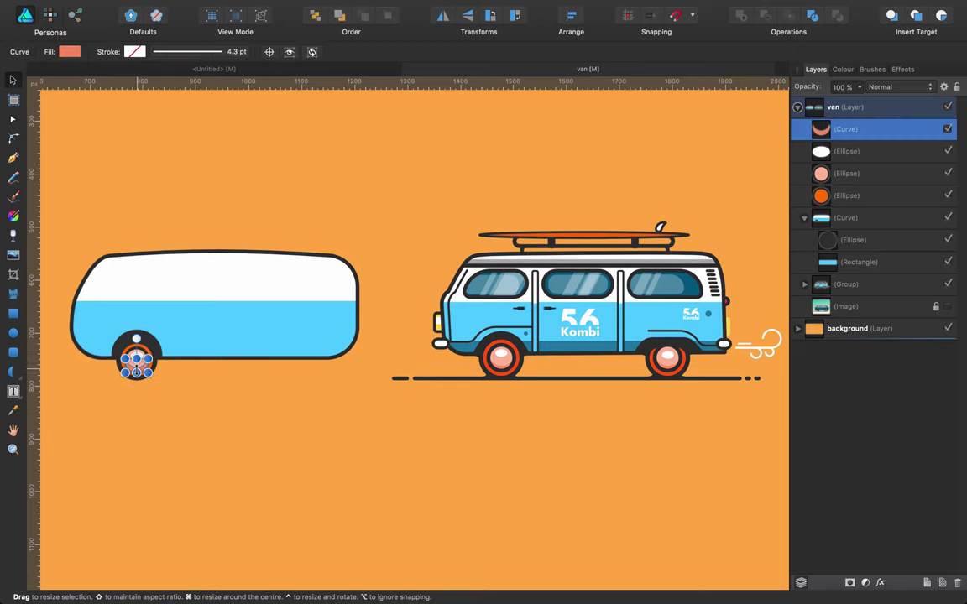
# Cut the coral crescent, paste it inside the pink hub circle so it is clipped, and nudge it up.
pyautogui.press('Delete')
pyautogui.click(134, 360)
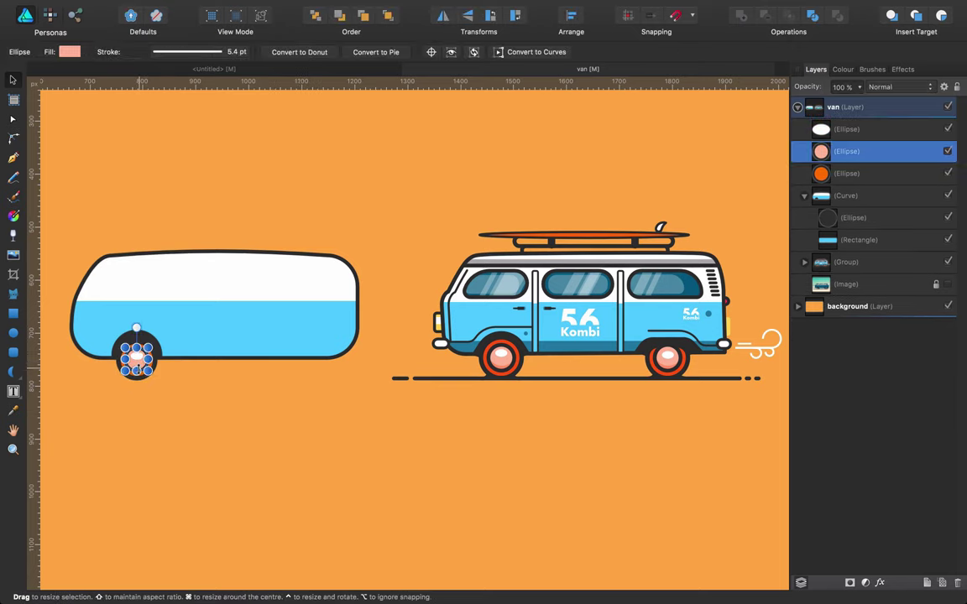
pyautogui.click(941, 16)
pyautogui.press('super+v')
pyautogui.press('Up')
pyautogui.press('Up')
pyautogui.press('Up')
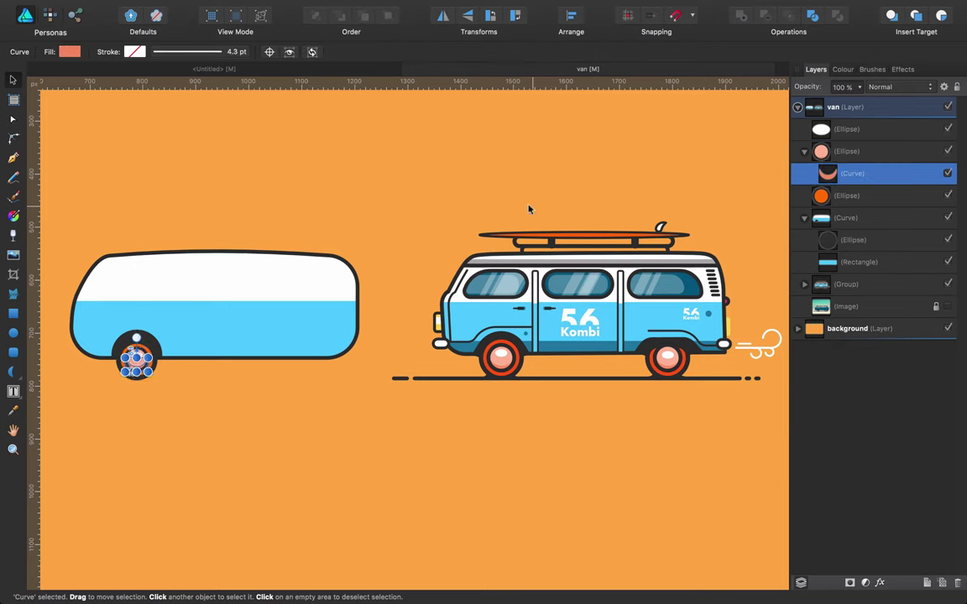
pyautogui.click(302, 458)
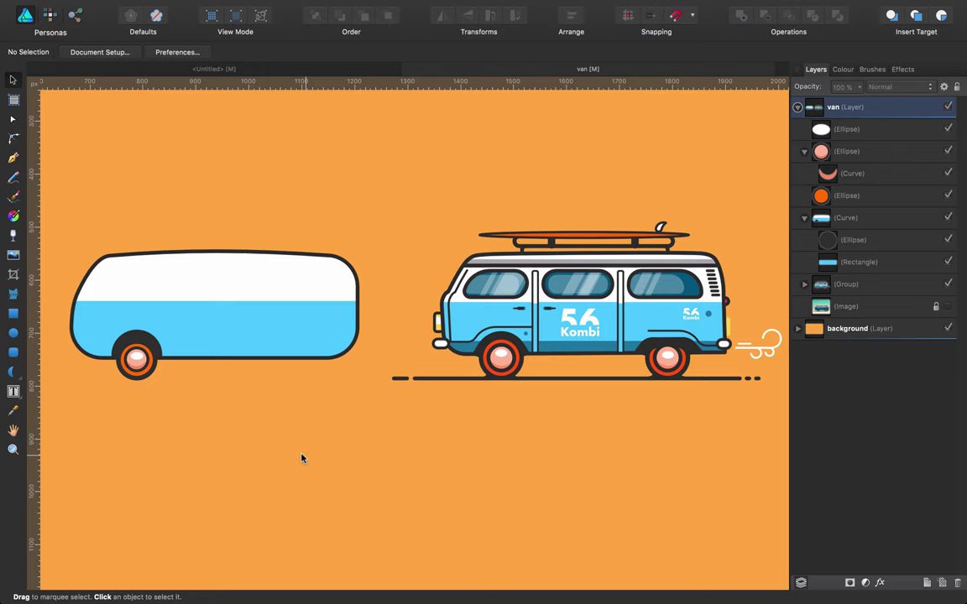
# Group all the wheel shapes and enlarge the group slightly in proportion.
pyautogui.moveTo(220, 420); pyautogui.dragTo(97, 338)
pyautogui.hotkey('ctrl', 'g')
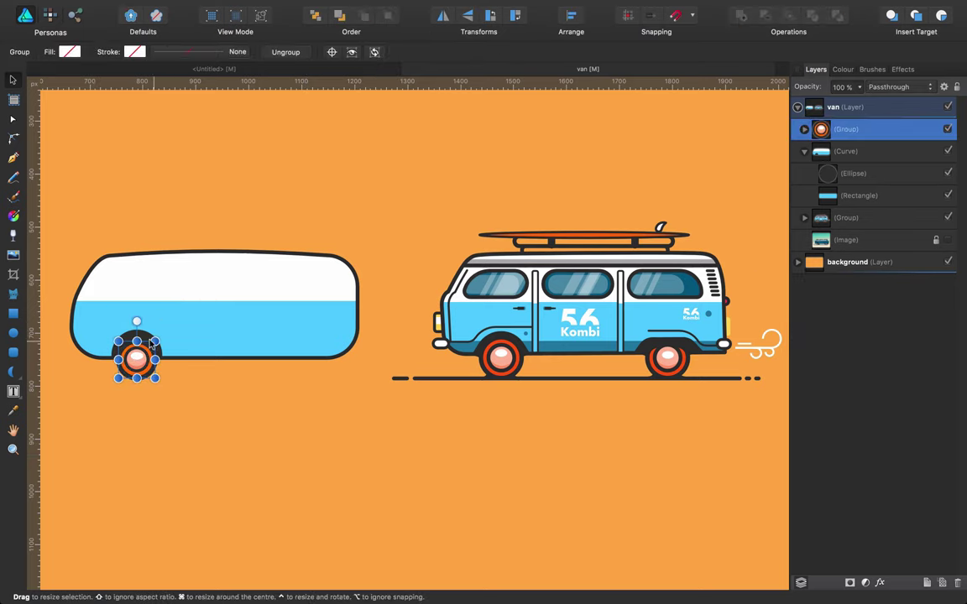
pyautogui.moveTo(155, 341); pyautogui.dragTo(157, 339)
pyautogui.click(213, 420)
# Nudge the wheel group sideways so it sits centred within the dark wheel arch.
pyautogui.moveTo(192, 384); pyautogui.dragTo(99, 295)
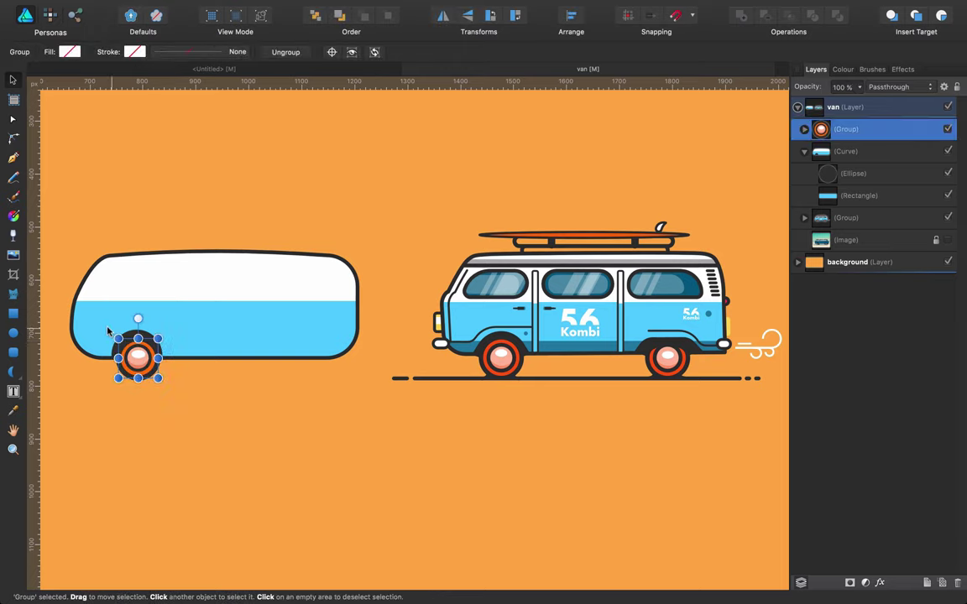
pyautogui.press('Right')
pyautogui.press('Right')
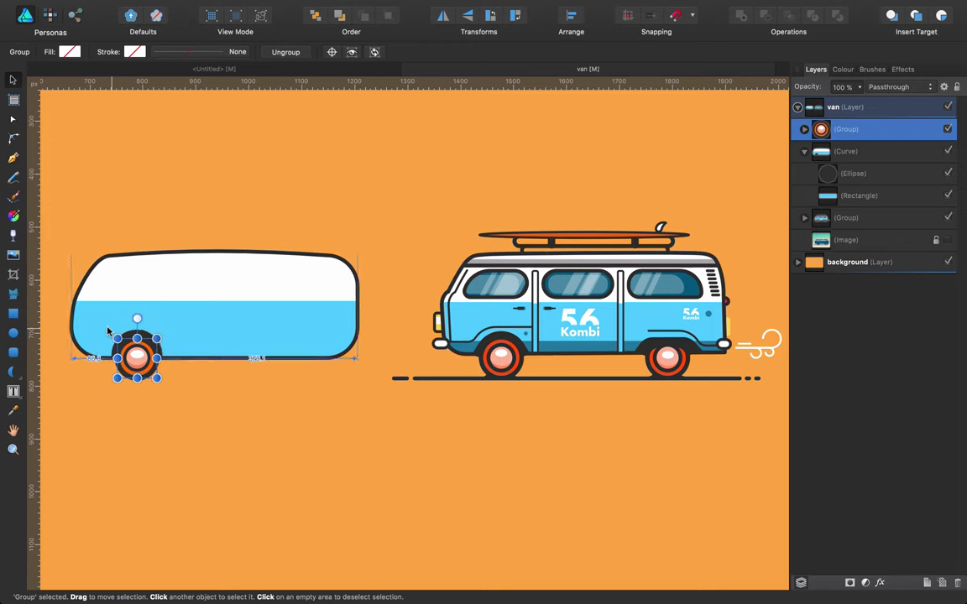
# Duplicate the front wheel group and shift the copy along the van's underside toward the rear.
pyautogui.click(185, 369)
pyautogui.moveTo(184, 394); pyautogui.dragTo(91, 337)
pyautogui.press('super+j')
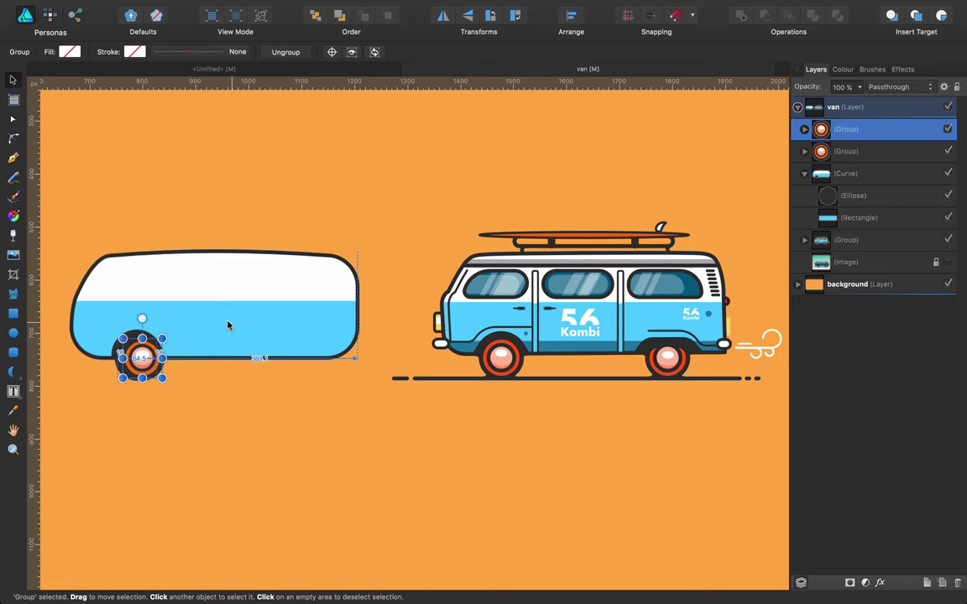
pyautogui.hotkey('shift', 'Right')
pyautogui.hotkey('shift', 'Right')
pyautogui.hotkey('shift', 'Right')
pyautogui.hotkey('shift', 'Right')
pyautogui.hotkey('shift', 'Right')
pyautogui.hotkey('shift', 'Right')
pyautogui.hotkey('shift', 'Right')
pyautogui.hotkey('shift', 'Right')
pyautogui.hotkey('shift', 'Right')
pyautogui.hotkey('shift', 'Right')
pyautogui.hotkey('shift', 'Right')
pyautogui.hotkey('shift', 'Right')
pyautogui.hotkey('shift', 'Right')
pyautogui.hotkey('shift', 'Right')
pyautogui.hotkey('shift', 'Right')
pyautogui.hotkey('shift', 'Right')
pyautogui.hotkey('shift', 'Right')
pyautogui.hotkey('shift', 'Right')
pyautogui.hotkey('shift', 'Right')
pyautogui.hotkey('shift', 'Right')
pyautogui.hotkey('shift', 'Right')
pyautogui.hotkey('shift', 'Right')
pyautogui.hotkey('shift', 'Right')
pyautogui.hotkey('shift', 'Right')
pyautogui.hotkey('shift', 'Right')
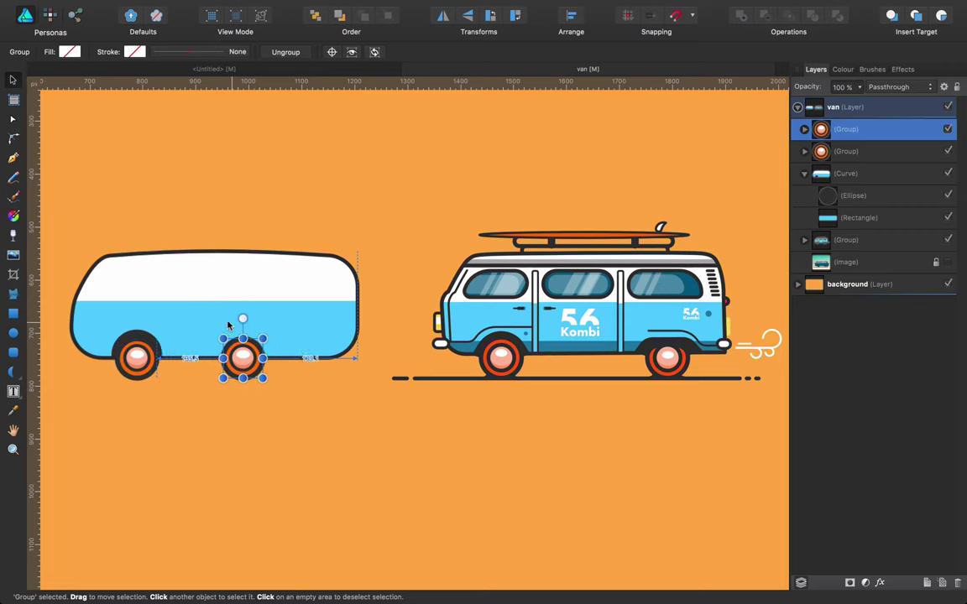
pyautogui.hotkey('shift', 'Right')
pyautogui.hotkey('shift', 'Right')
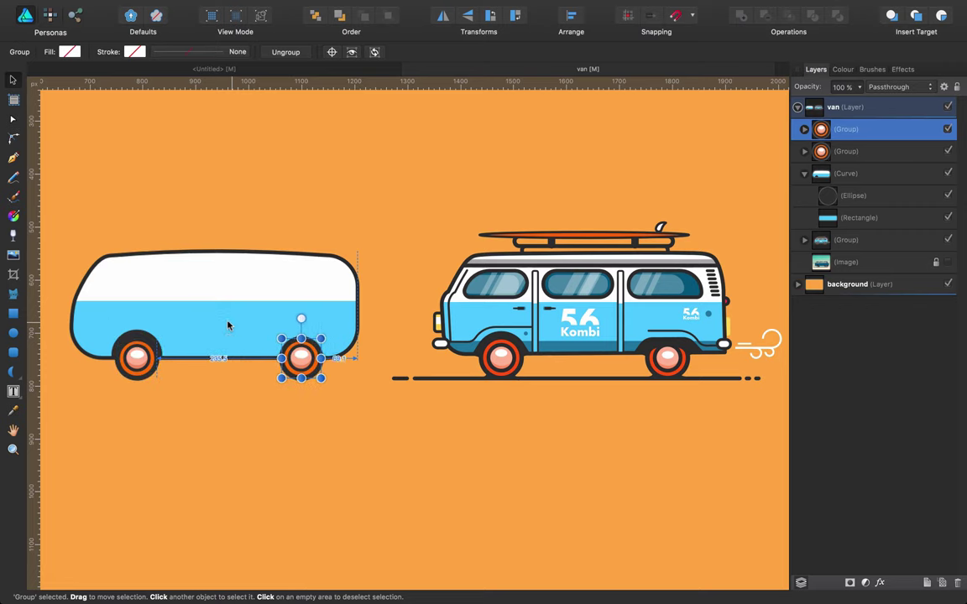
# Nudge the rear wheel group slightly back toward the front so it sits a little inward from the body's rear corner.
pyautogui.hotkey('shift', 'Left')
pyautogui.hotkey('shift', 'Left')
pyautogui.hotkey('shift', 'Left')
pyautogui.hotkey('shift', 'Left')
pyautogui.keyDown('shift'); pyautogui.click(227, 326); pyautogui.keyUp('shift')
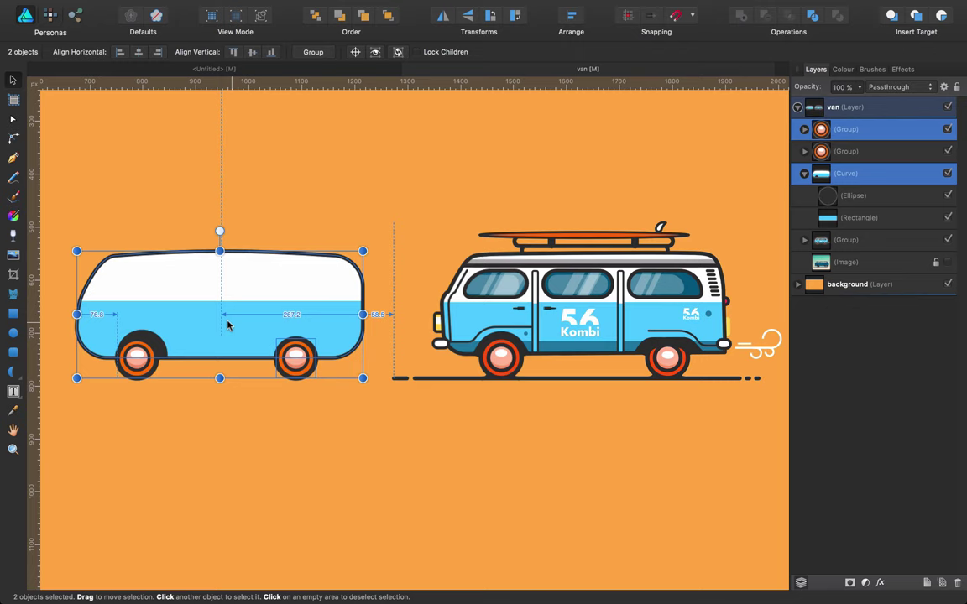
pyautogui.hotkey('shift', 'Left')
pyautogui.click(233, 407)
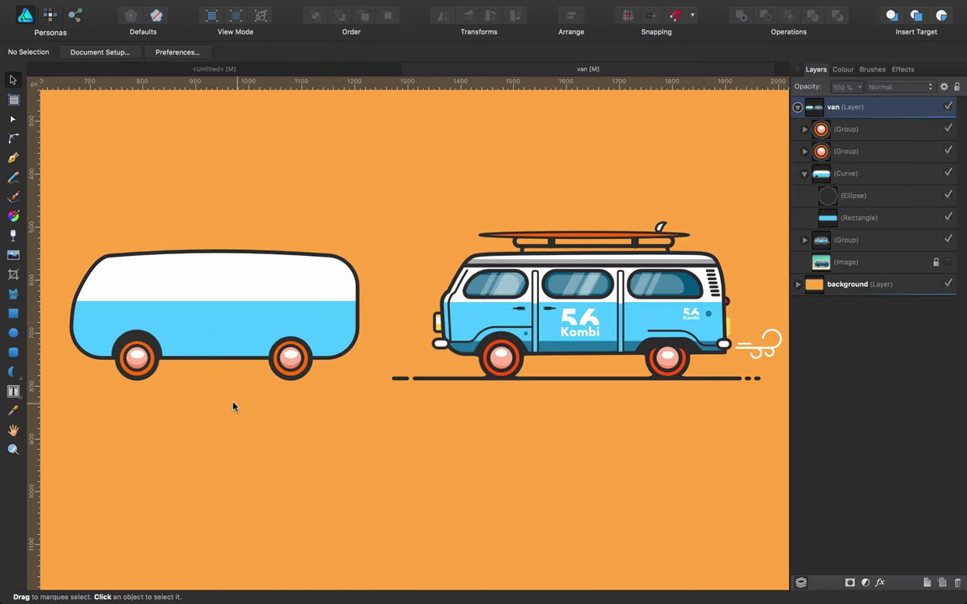
# Convert the node on the body's front edge, where the windscreen slope meets the nose, to a sharp node.
pyautogui.press('a')
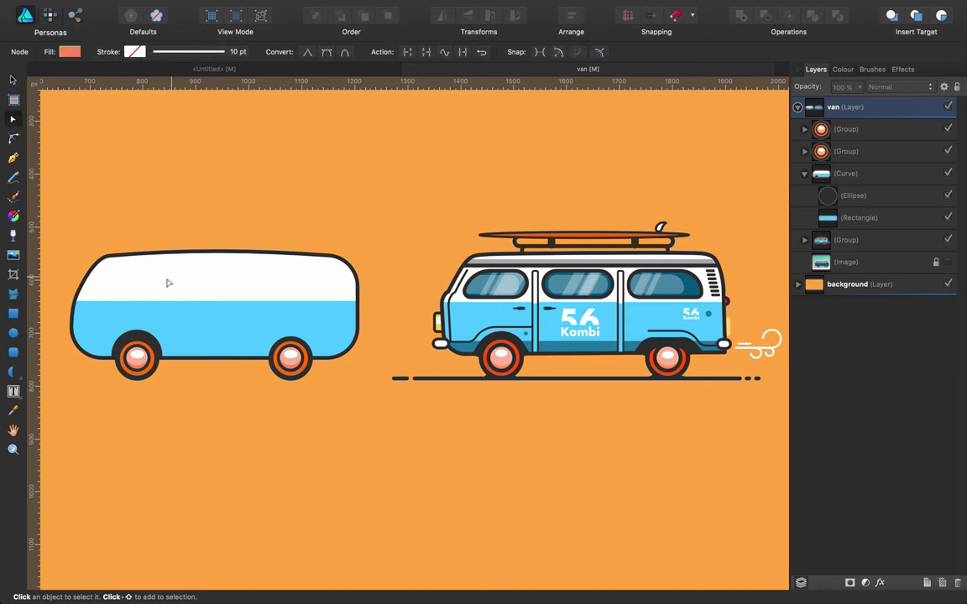
pyautogui.click(167, 278)
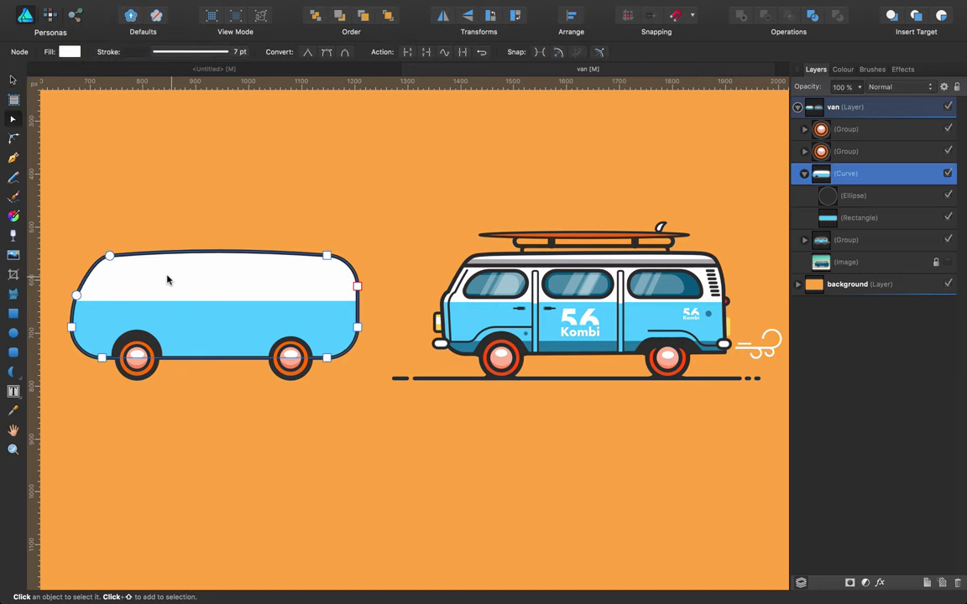
pyautogui.click(108, 256)
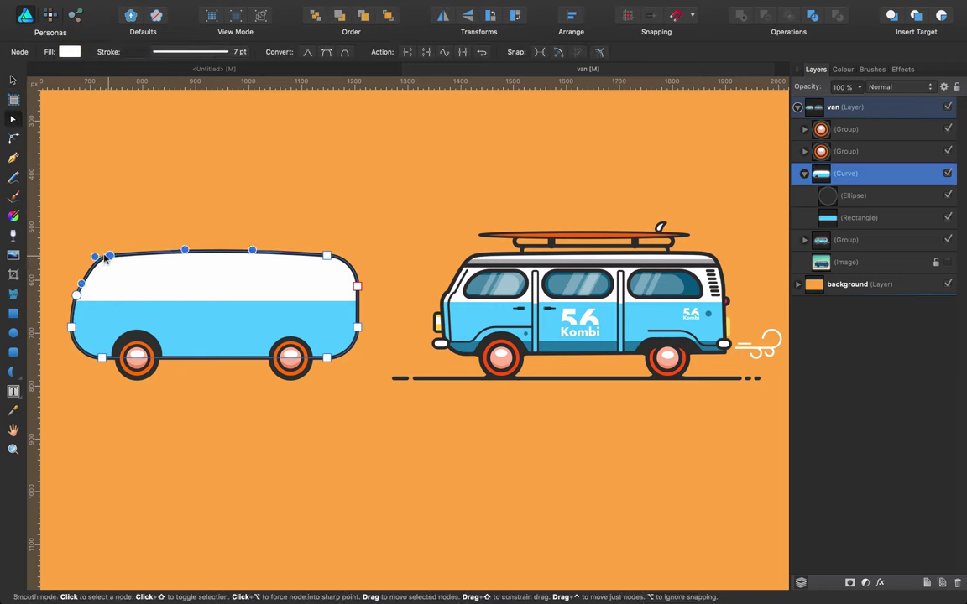
pyautogui.click(76, 292)
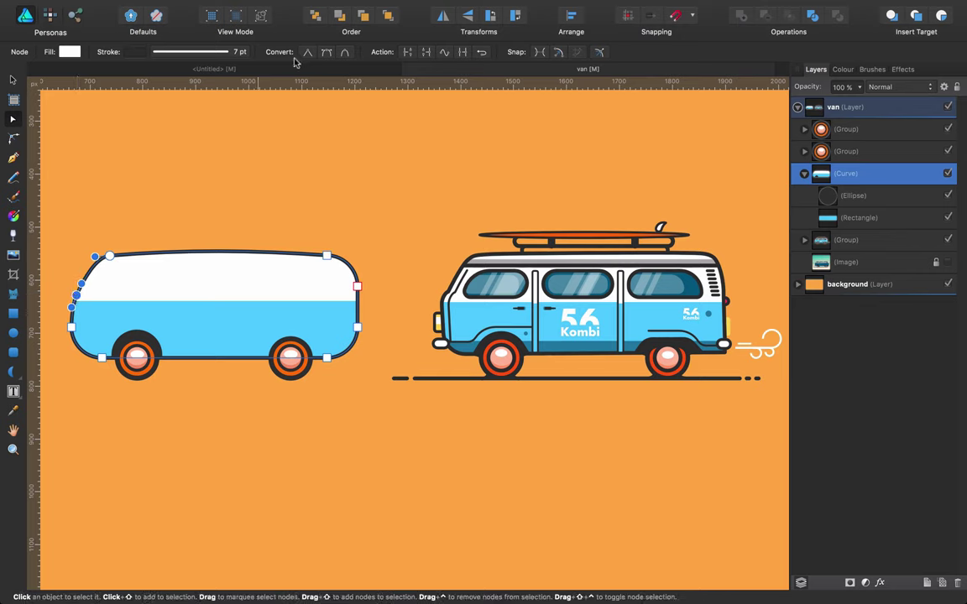
pyautogui.click(61, 335)
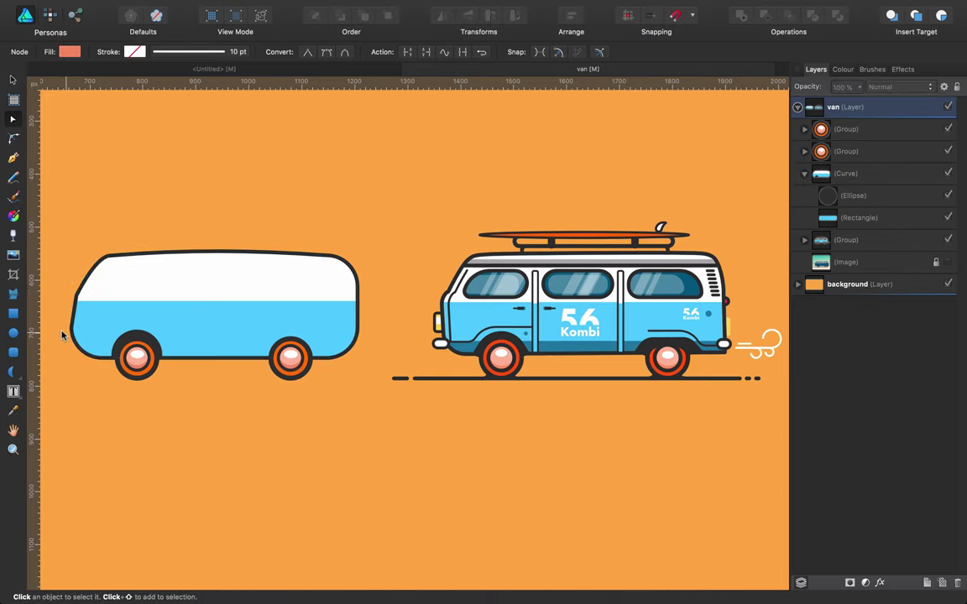
# Move the lower node of the body's front edge inward and slightly down so the nose runs nearly vertical.
pyautogui.click(70, 337)
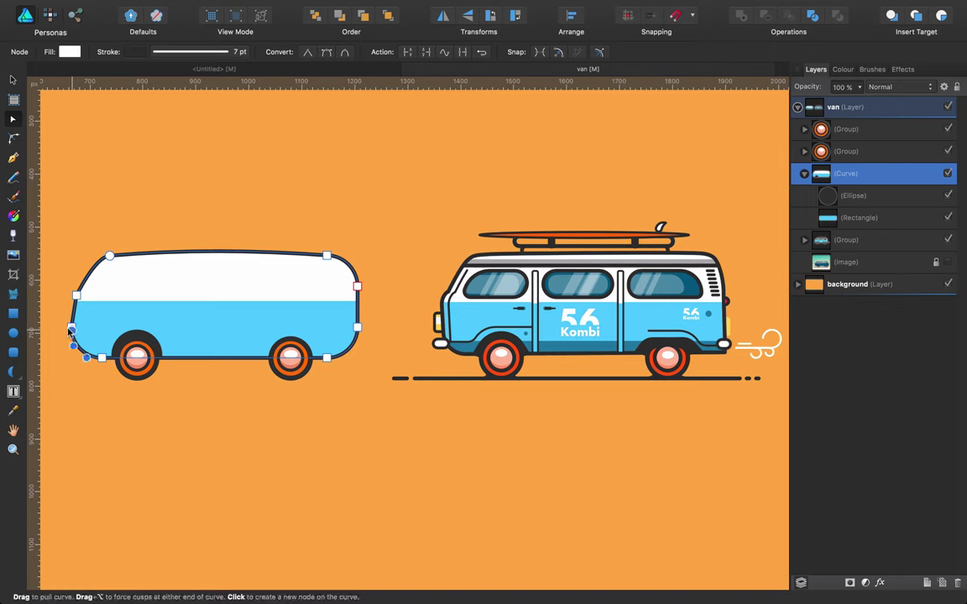
pyautogui.press('v')
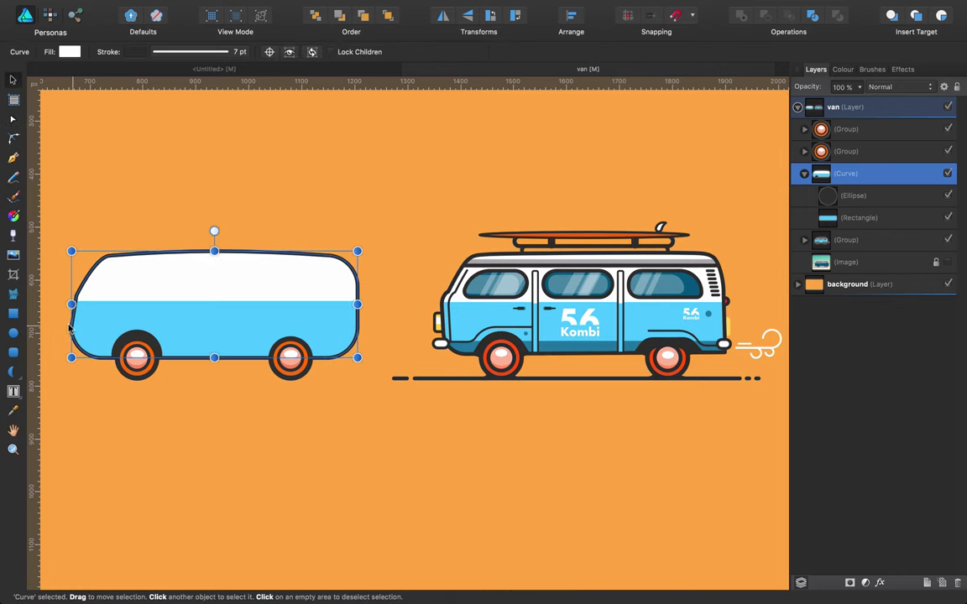
pyautogui.press('a')
pyautogui.click(71, 328)
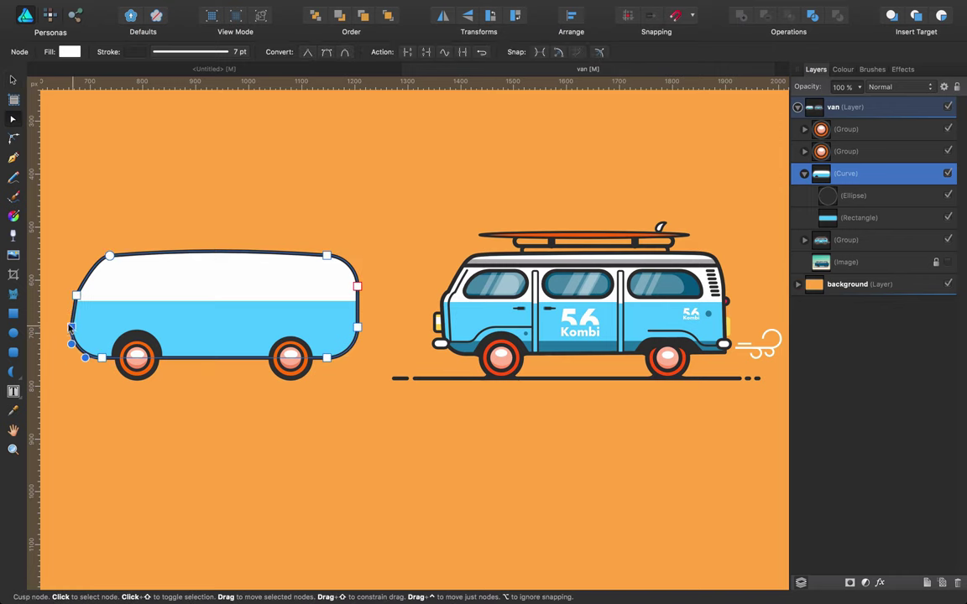
pyautogui.press('Right')
pyautogui.press('Right')
pyautogui.press('Right')
pyautogui.press('Right')
pyautogui.press('Right')
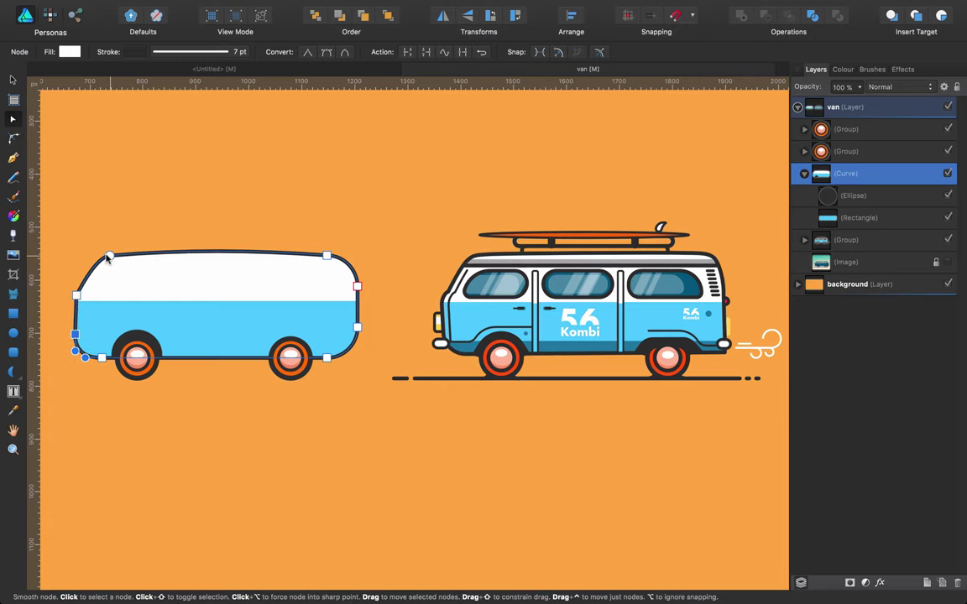
# Shift the front roof node slightly toward the rear and adjust the roof curve's handles for a gentle arch.
pyautogui.click(109, 256)
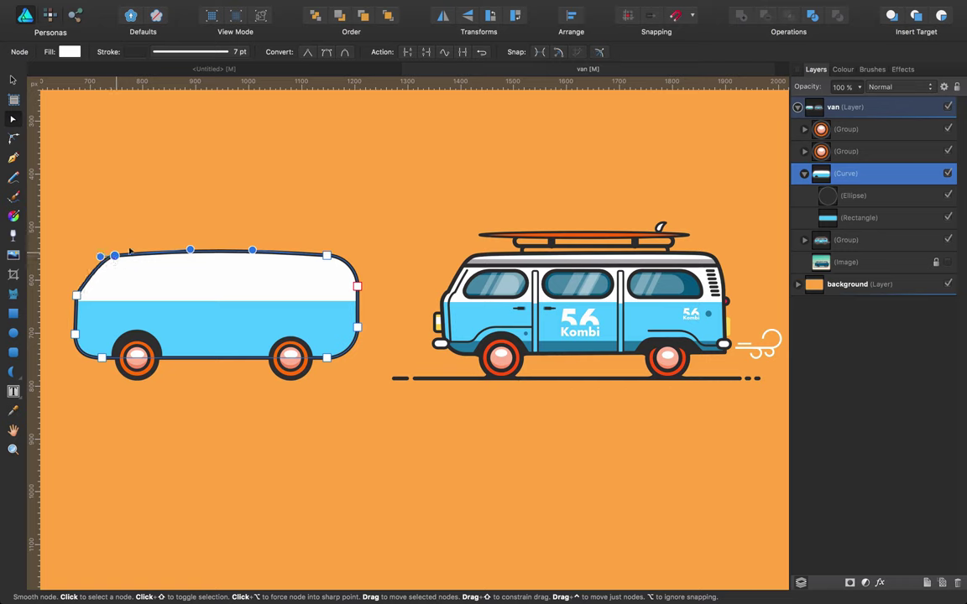
pyautogui.click(325, 256)
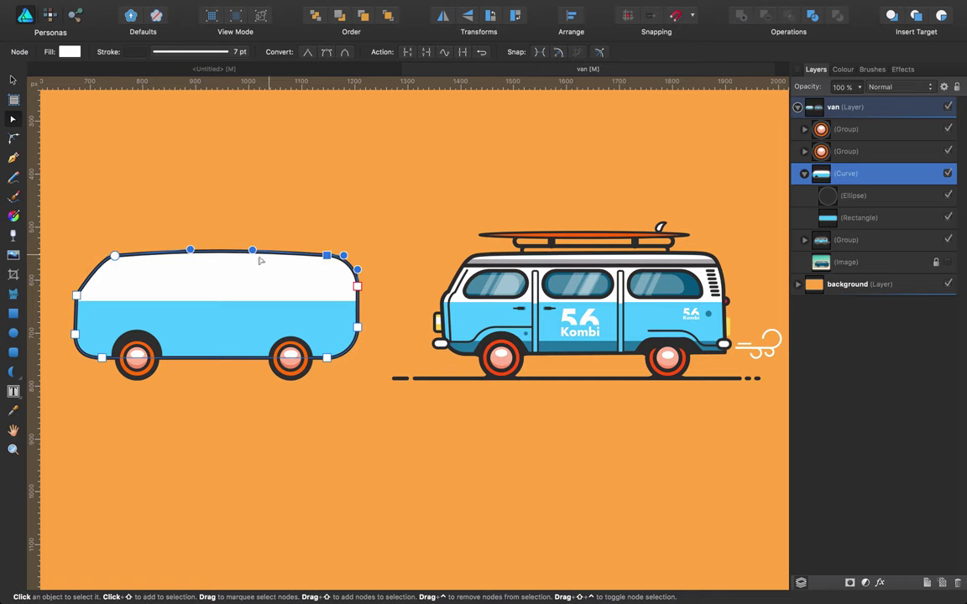
pyautogui.moveTo(252, 250); pyautogui.dragTo(257, 249)
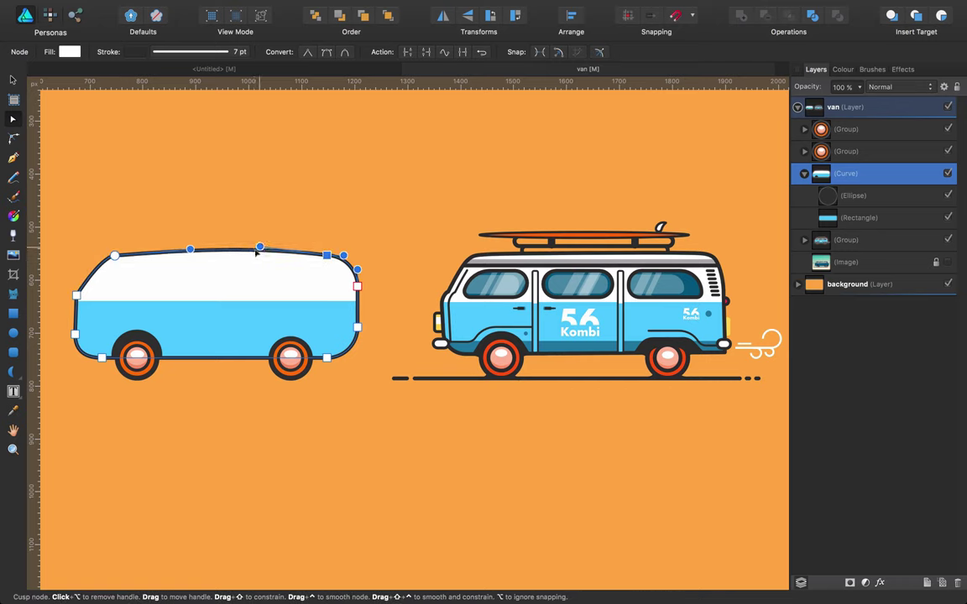
pyautogui.moveTo(186, 254); pyautogui.dragTo(166, 256)
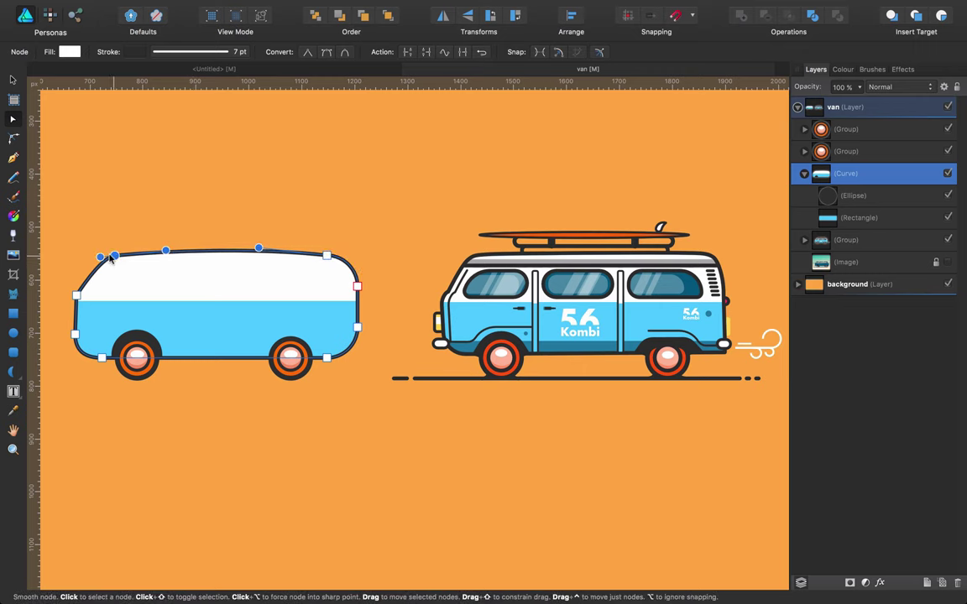
# Round the sharp front node between the windscreen slope and the nose slightly with the Corner tool.
pyautogui.click(12, 138)
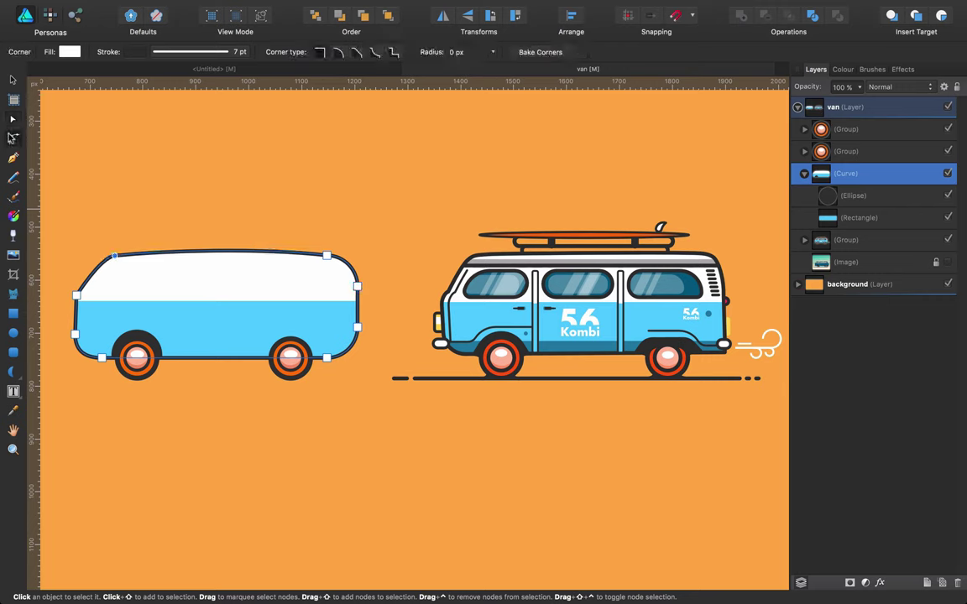
pyautogui.click(114, 255)
pyautogui.click(182, 174)
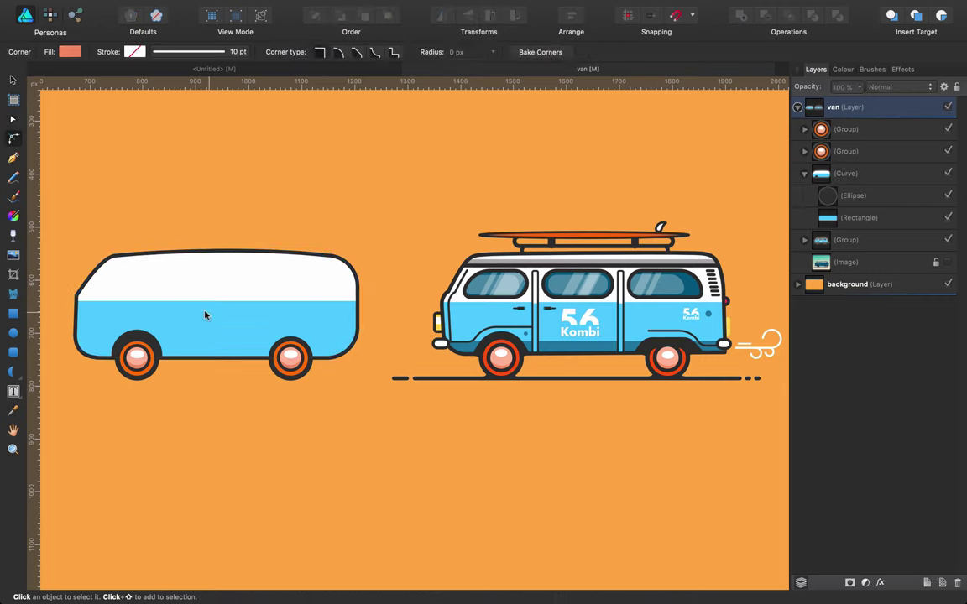
pyautogui.click(184, 278)
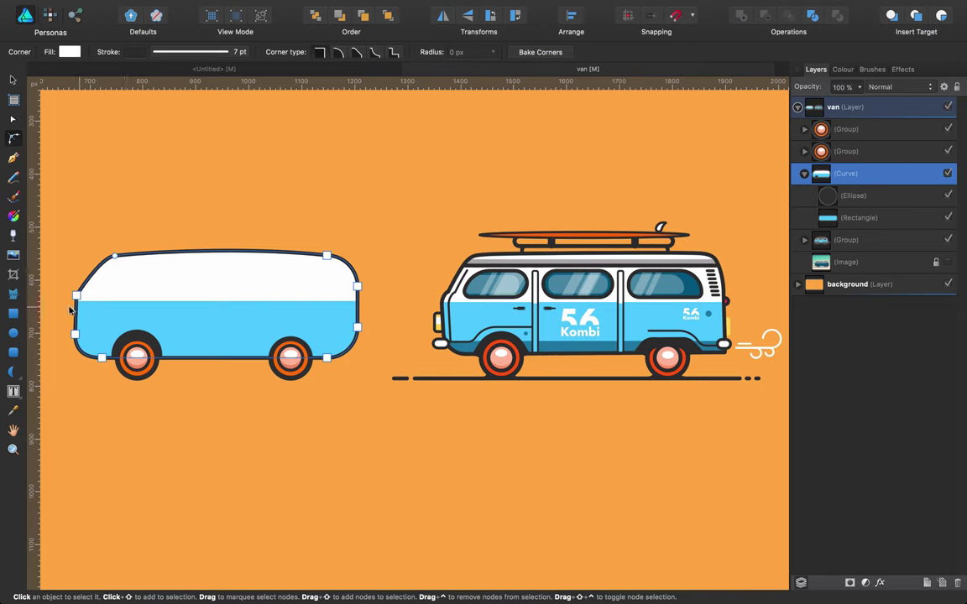
pyautogui.click(12, 139)
pyautogui.moveTo(75, 296)
pyautogui.mouseDown()
pyautogui.moveTo(94, 314)
pyautogui.moveTo(84, 289)
pyautogui.mouseUp()
pyautogui.click(71, 212)
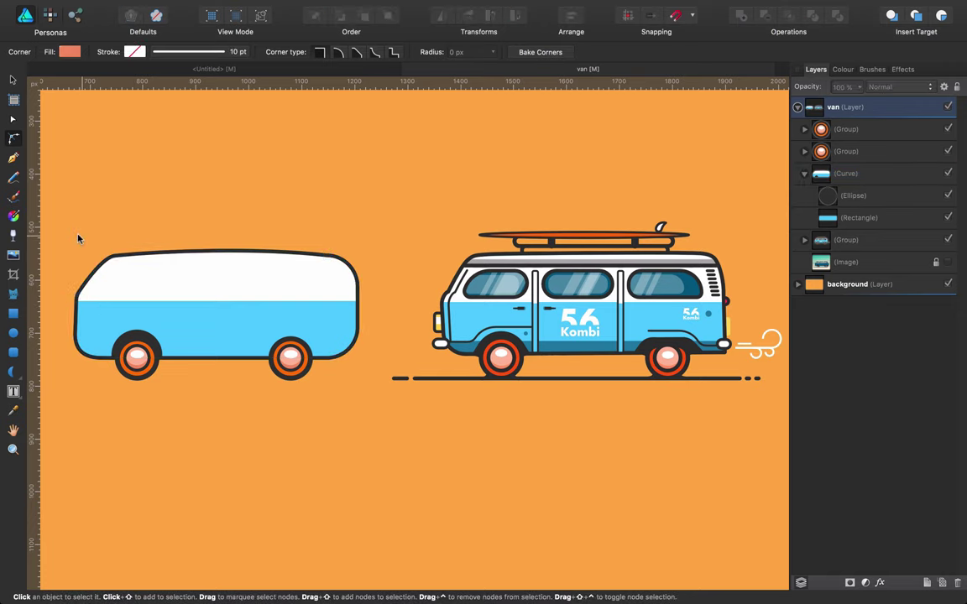
# Move the body's front roof node outward toward the front to steepen the windscreen slope.
pyautogui.click(141, 286)
pyautogui.press('v')
pyautogui.press('a')
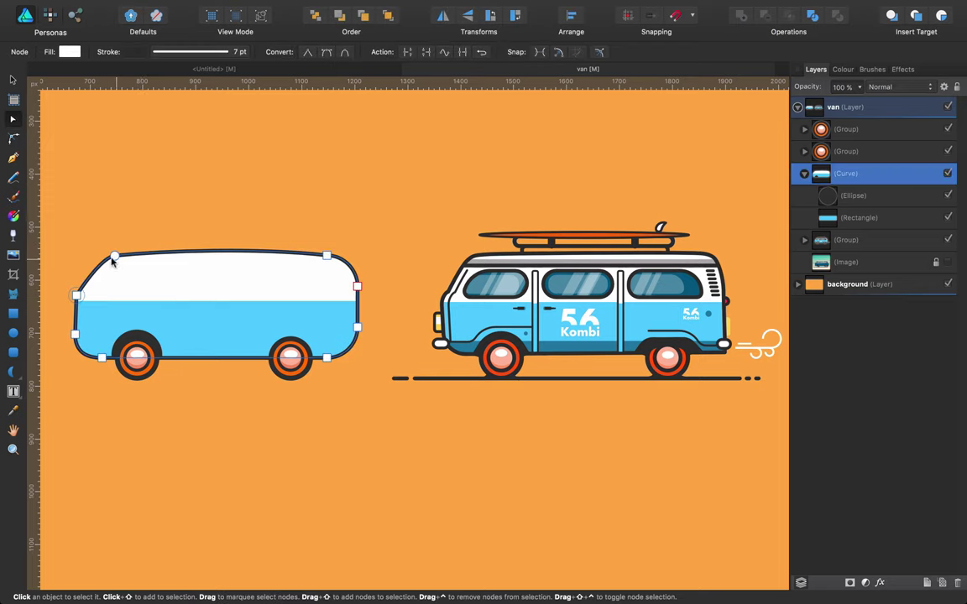
pyautogui.moveTo(110, 258); pyautogui.dragTo(100, 259)
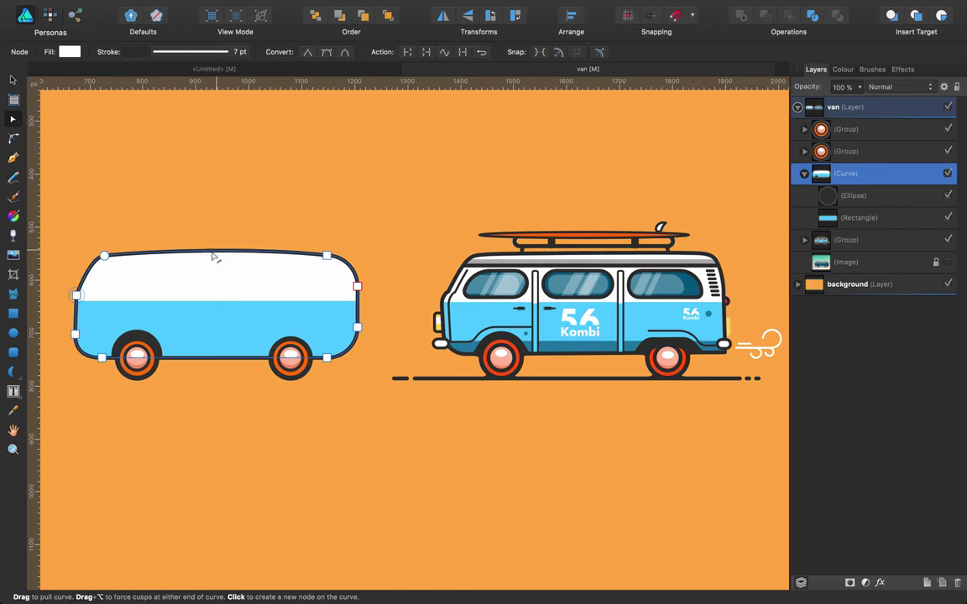
# Move the body's rear roof node slightly farther toward the rear and convert it to a sharp node.
pyautogui.click(326, 255)
pyautogui.moveTo(323, 259); pyautogui.dragTo(334, 259)
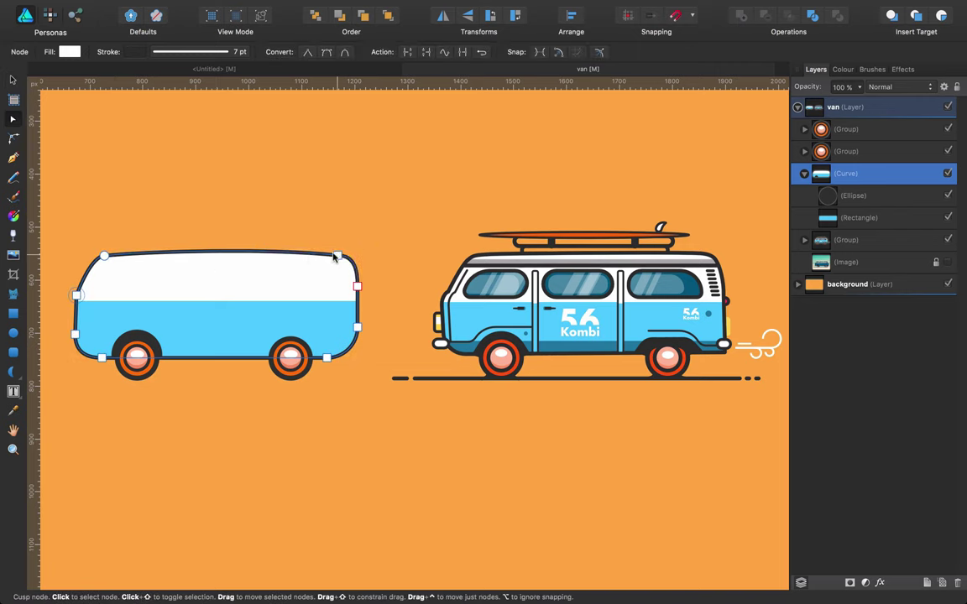
pyautogui.click(307, 52)
pyautogui.click(298, 166)
pyautogui.click(277, 273)
# Round the body's sharp rear roof corner with the Corner tool.
pyautogui.click(12, 139)
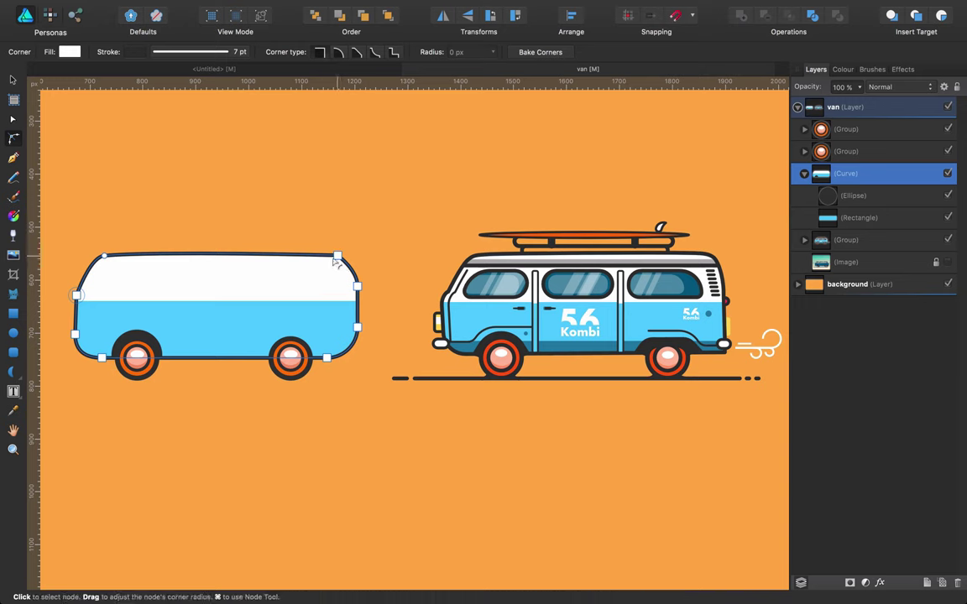
pyautogui.moveTo(337, 256); pyautogui.dragTo(310, 280)
pyautogui.click(275, 206)
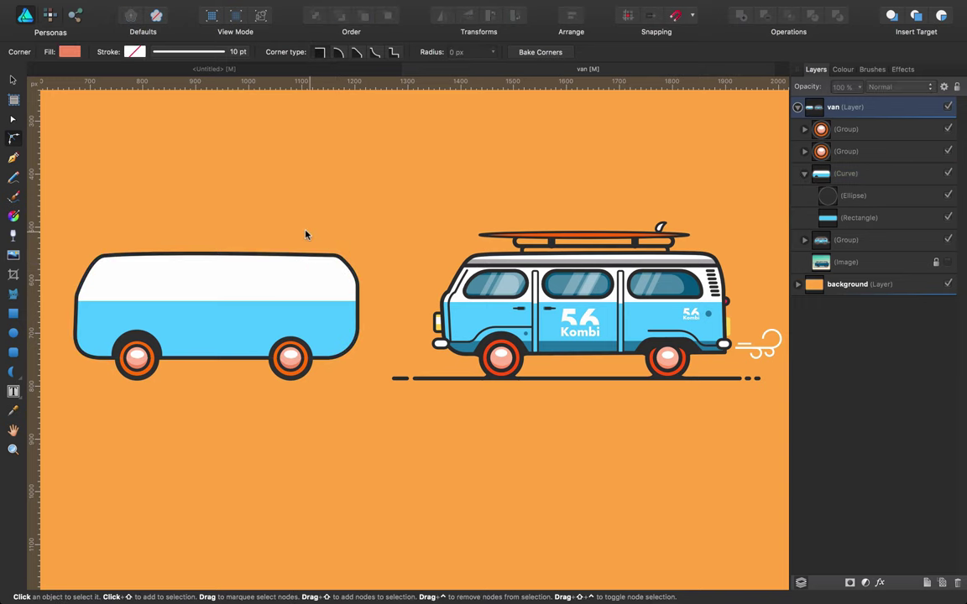
# Select both nodes on the body's vertical rear edge and nudge them inward to shorten the van.
pyautogui.click(356, 327)
pyautogui.click(356, 287)
pyautogui.keyDown('shift'); pyautogui.click(357, 327); pyautogui.keyUp('shift')
pyautogui.hotkey('shift', 'Left')
pyautogui.hotkey('shift', 'Left')
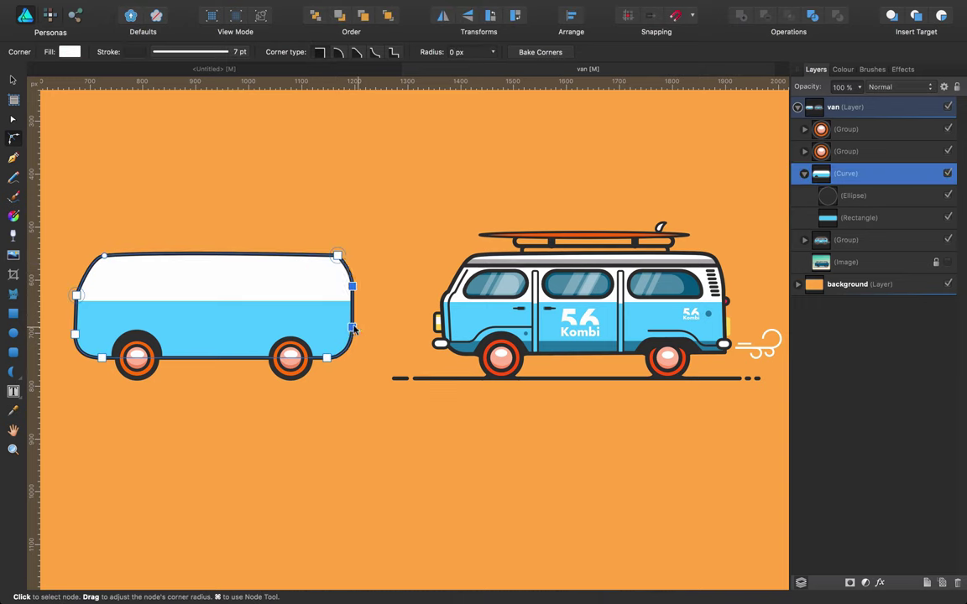
# Move the lower rear node of the body outward in line with the rear edge to form a square bottom corner.
pyautogui.click(326, 358)
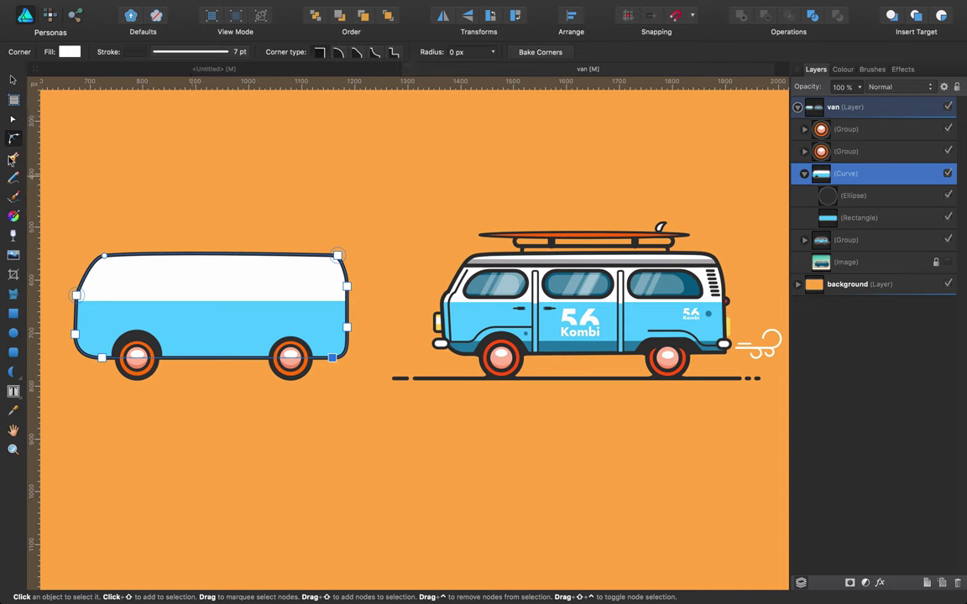
pyautogui.press('p')
pyautogui.moveTo(332, 357); pyautogui.dragTo(348, 358)
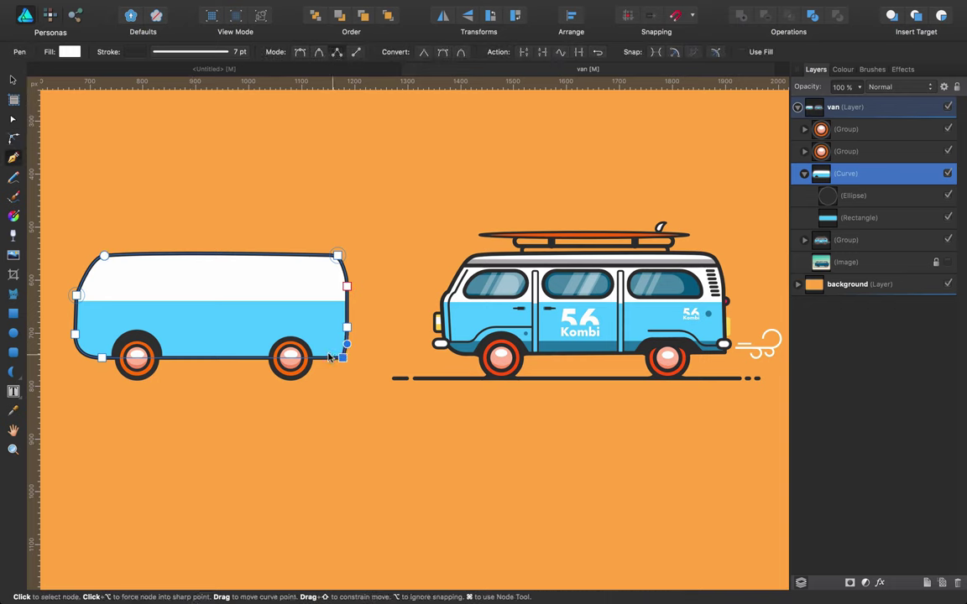
pyautogui.click(338, 423)
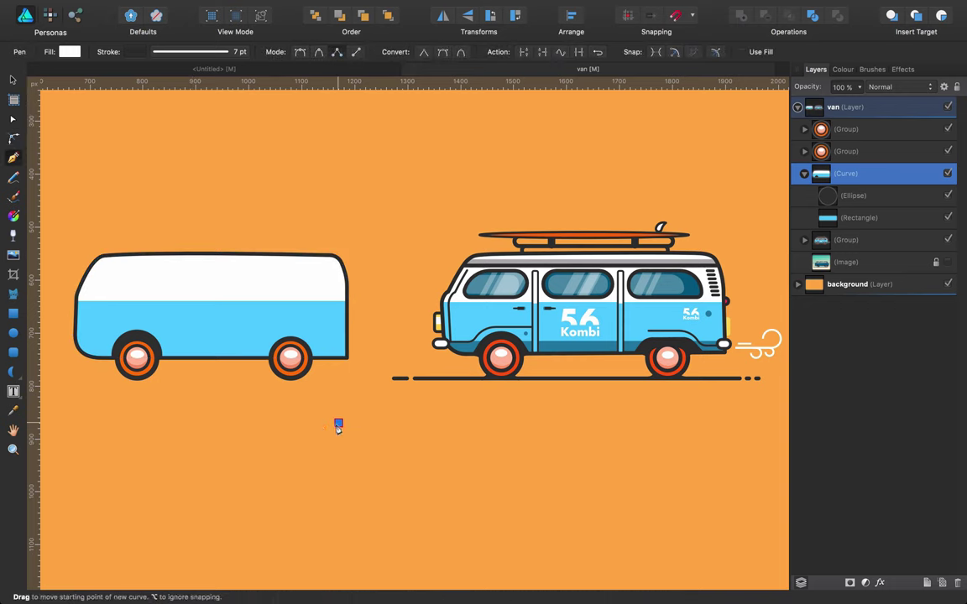
pyautogui.press('Escape')
pyautogui.click(246, 215)
pyautogui.press('v')
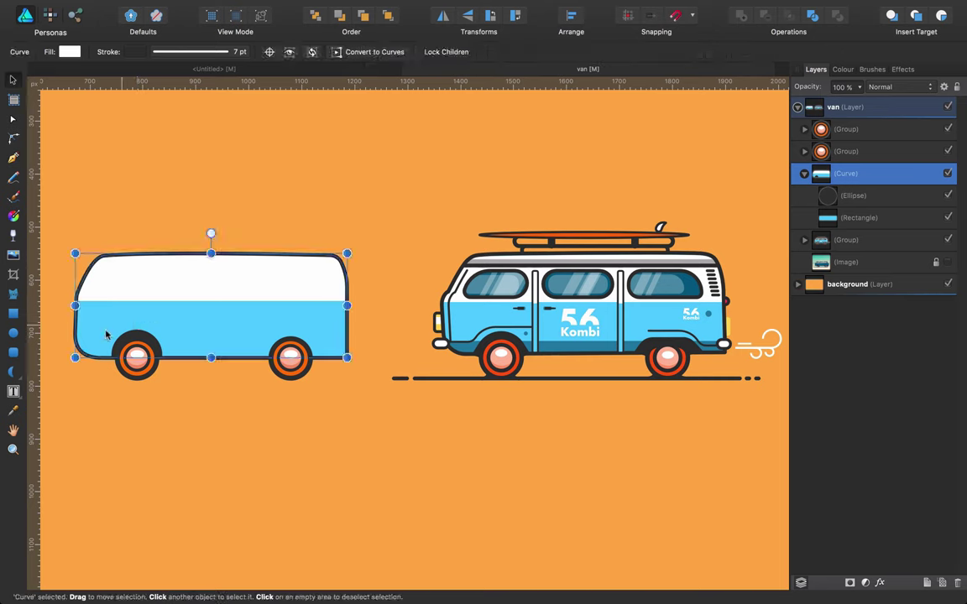
pyautogui.press('Escape')
# Move the rounded node between the windscreen slope and nose slightly outward and down to give the front a pointed profile.
pyautogui.click(210, 290)
pyautogui.press('a')
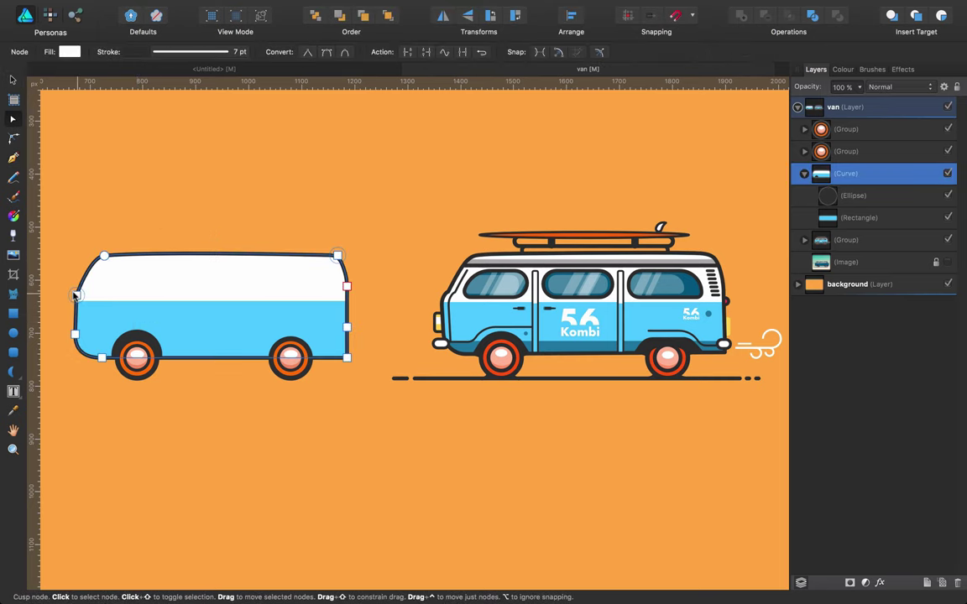
pyautogui.moveTo(75, 296); pyautogui.dragTo(71, 297)
pyautogui.press('Escape')
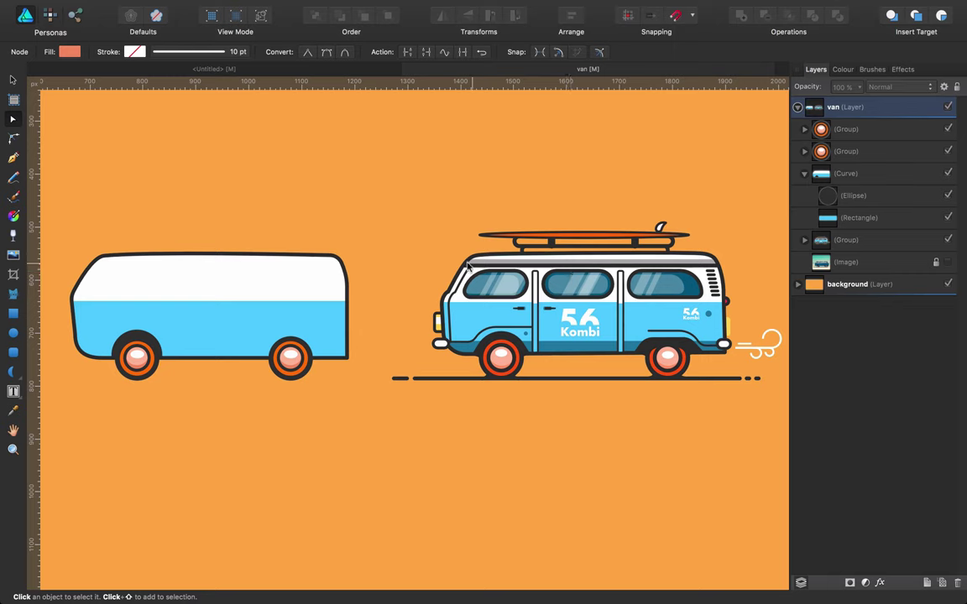
# Draw a thin rounded rectangle above the plain van's roof, spanning its middle part, with a dark stroke and no fill.
pyautogui.click(13, 353)
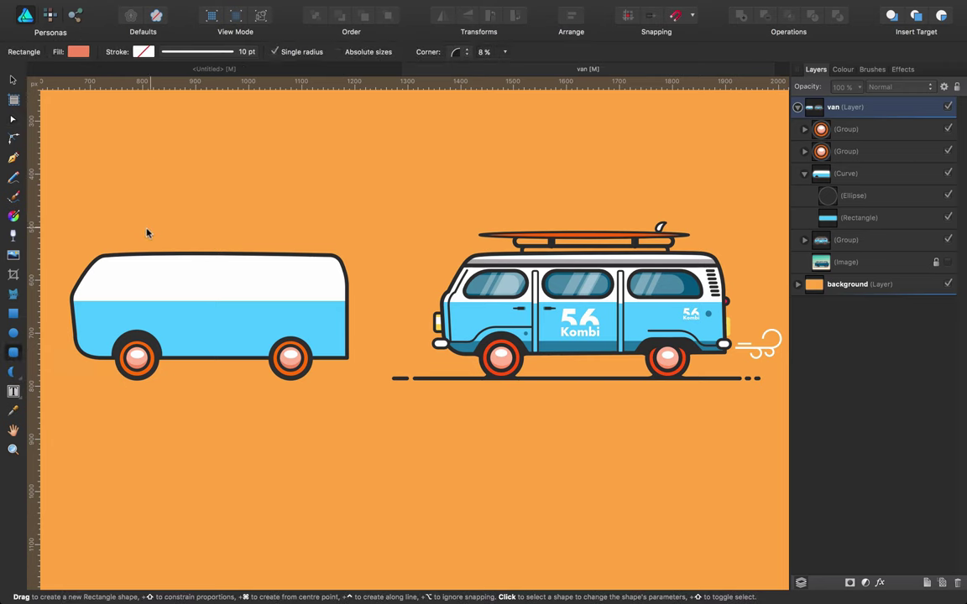
pyautogui.moveTo(152, 235); pyautogui.dragTo(278, 244)
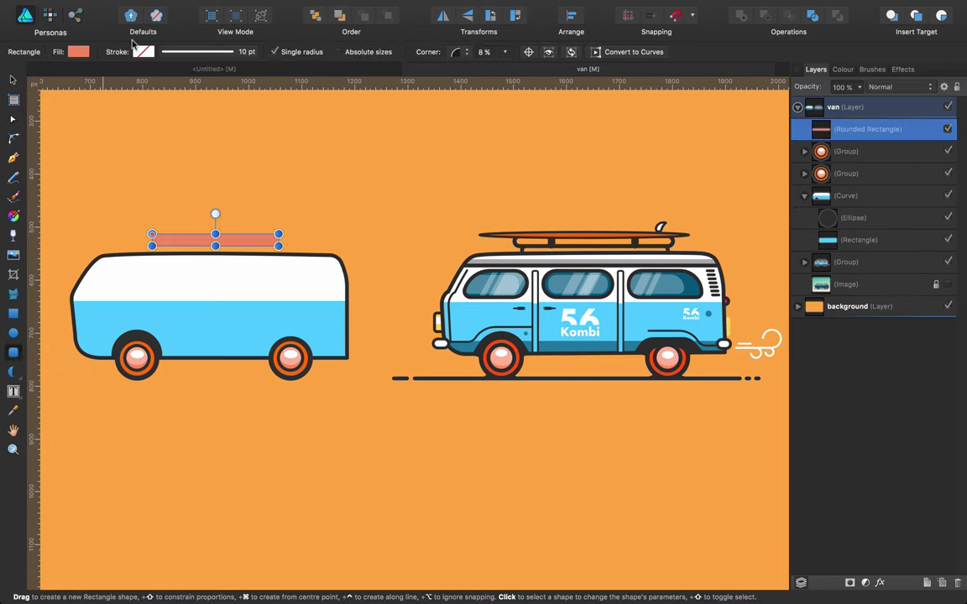
pyautogui.click(141, 52)
pyautogui.click(149, 86)
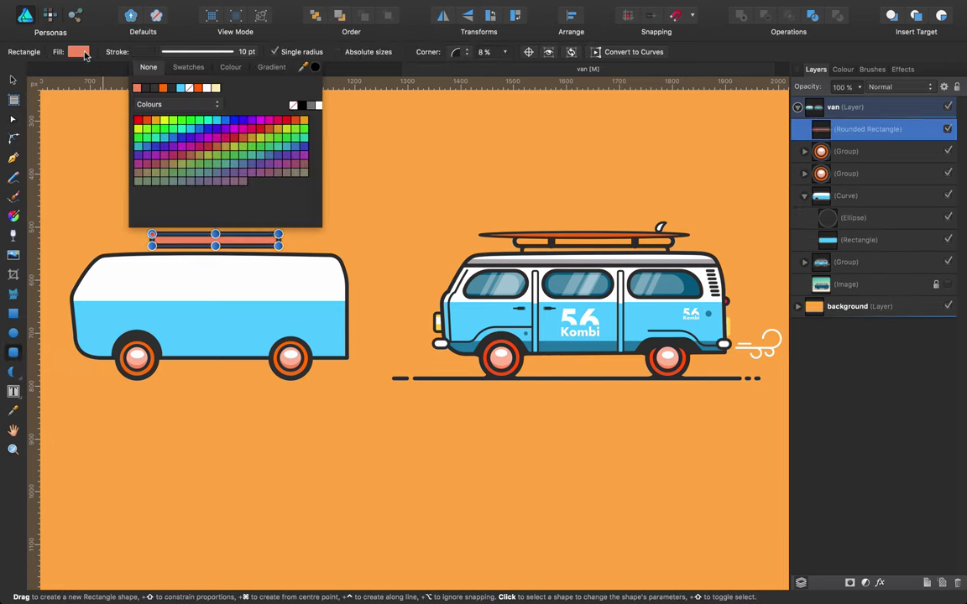
pyautogui.click(78, 52)
pyautogui.click(83, 68)
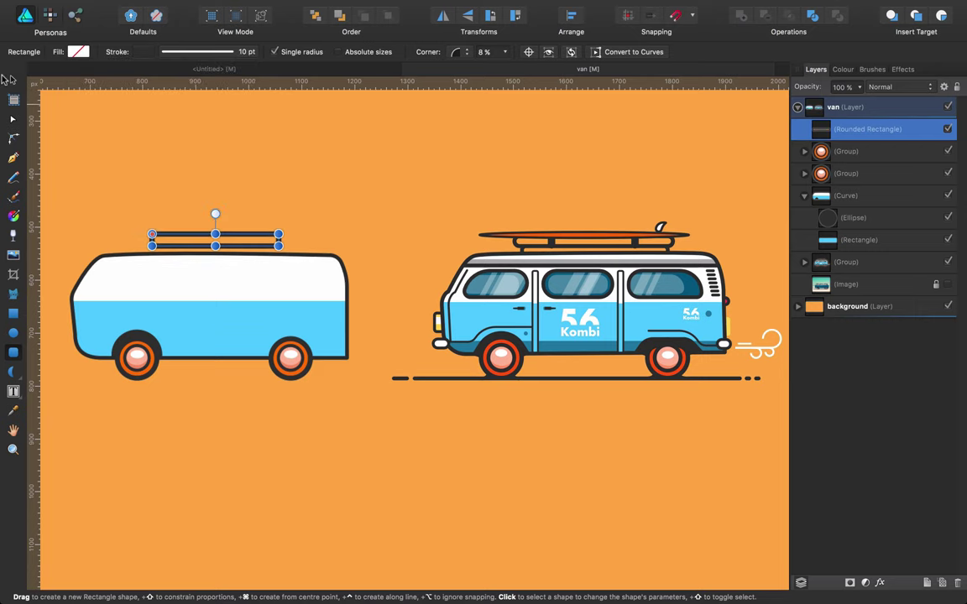
# Set the roof rectangle's stroke width to 5 pt and its corner rounding to 50 %.
pyautogui.press('v')
pyautogui.click(195, 54)
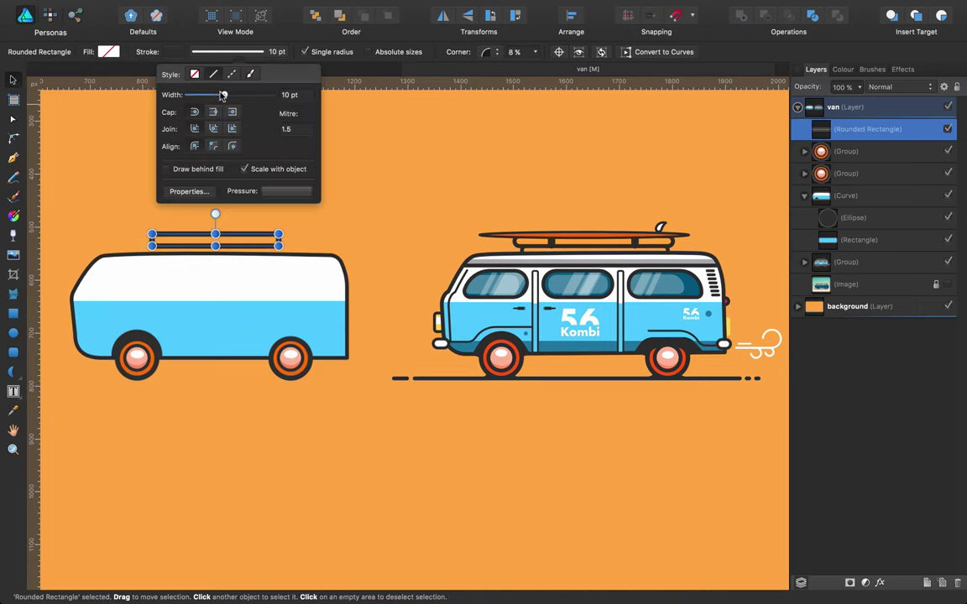
pyautogui.moveTo(223, 95); pyautogui.dragTo(212, 95)
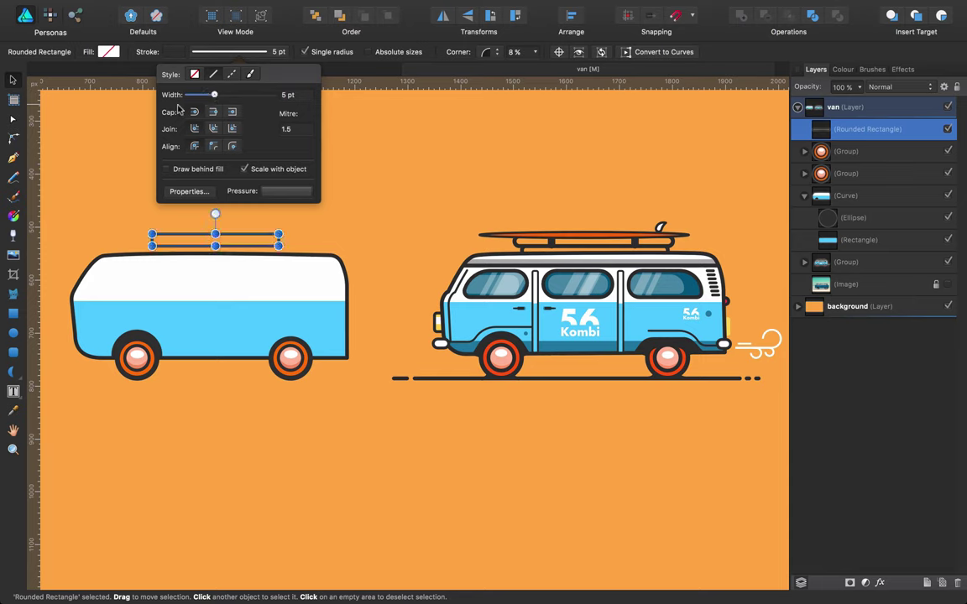
pyautogui.click(11, 81)
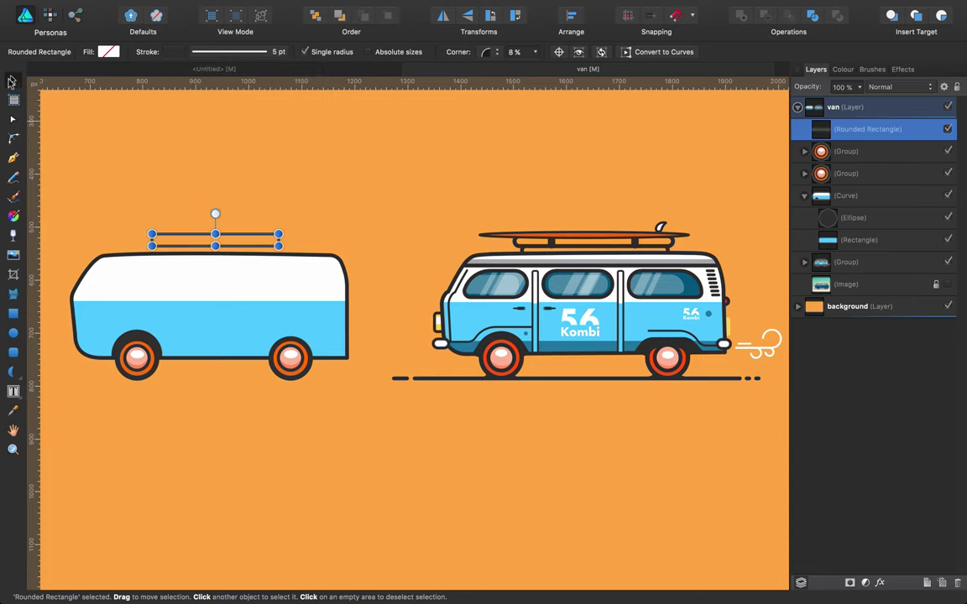
pyautogui.click(11, 135)
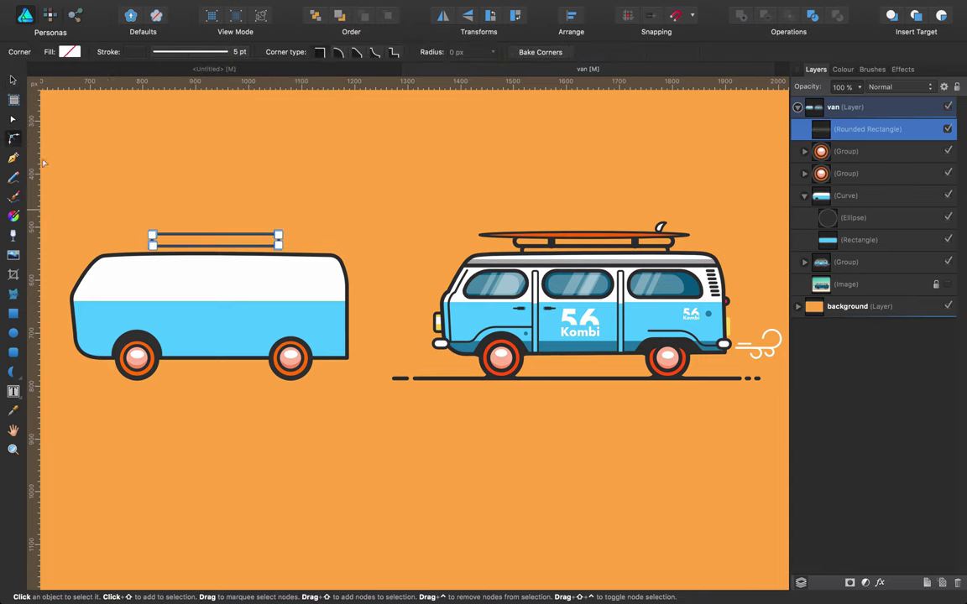
pyautogui.click(13, 352)
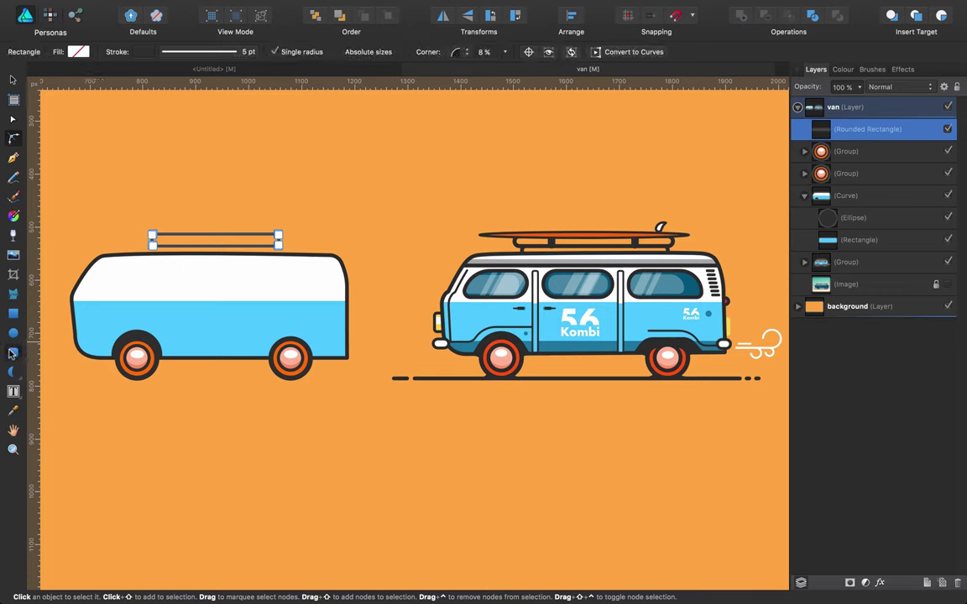
pyautogui.moveTo(152, 236); pyautogui.dragTo(156, 237)
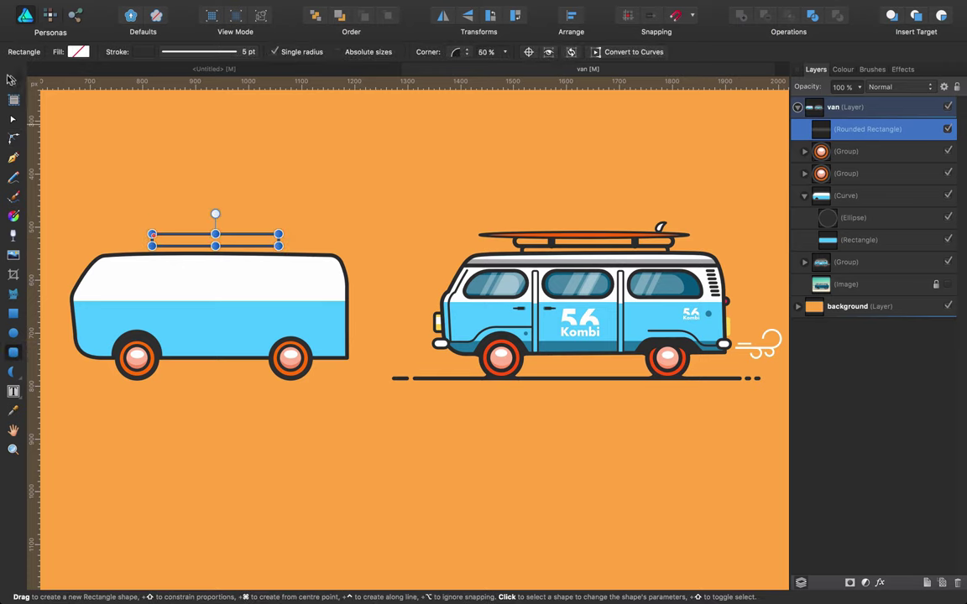
# Nudge the rounded rectangle down until its lower edge overlaps the van's roofline.
pyautogui.click(12, 79)
pyautogui.hotkey('shift', 'Down')
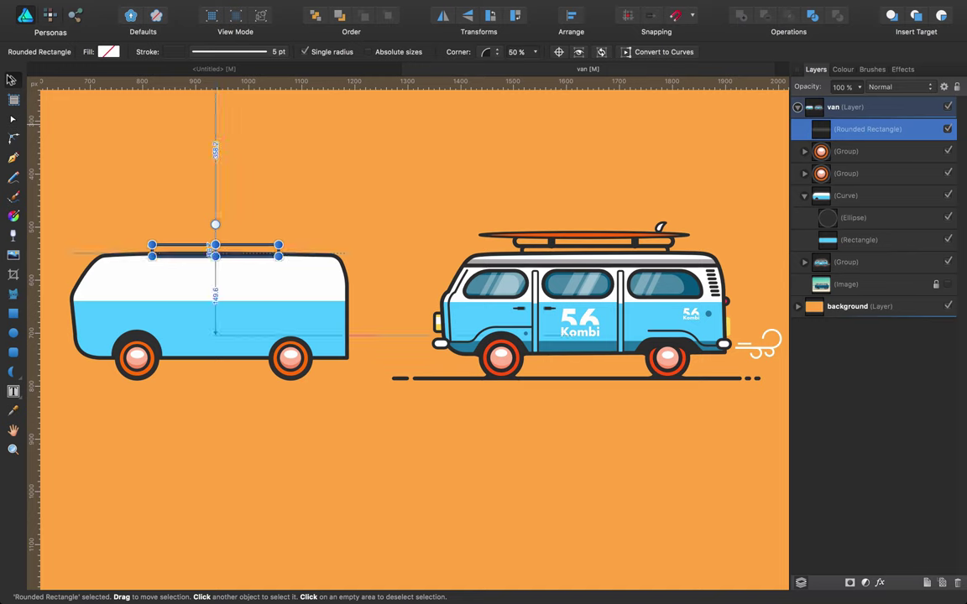
pyautogui.press('Up')
pyautogui.press('Up')
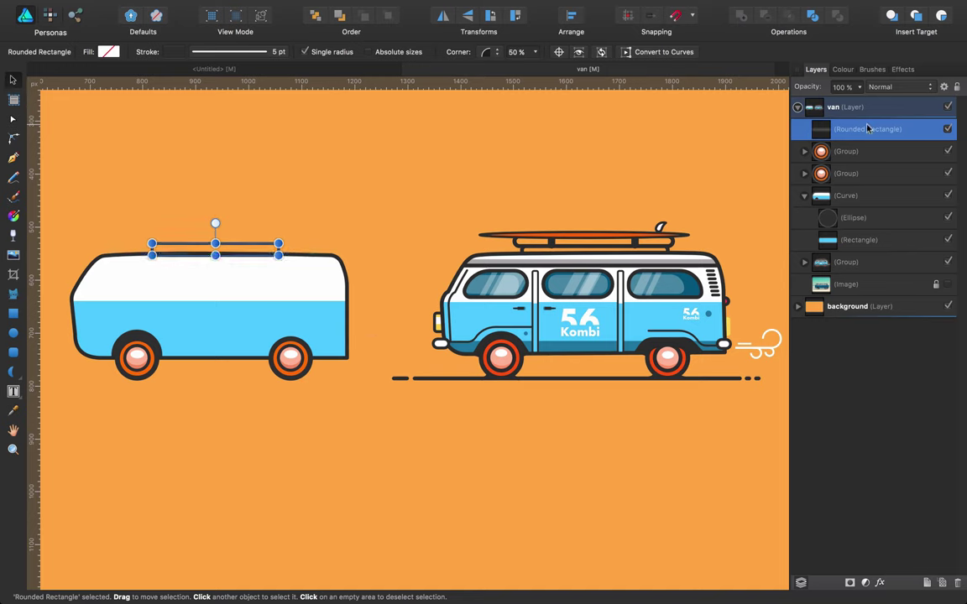
# Reorder the rounded rectangle beneath the van body in the layer stack and collapse the body's nested contents.
pyautogui.moveTo(893, 132); pyautogui.dragTo(813, 255)
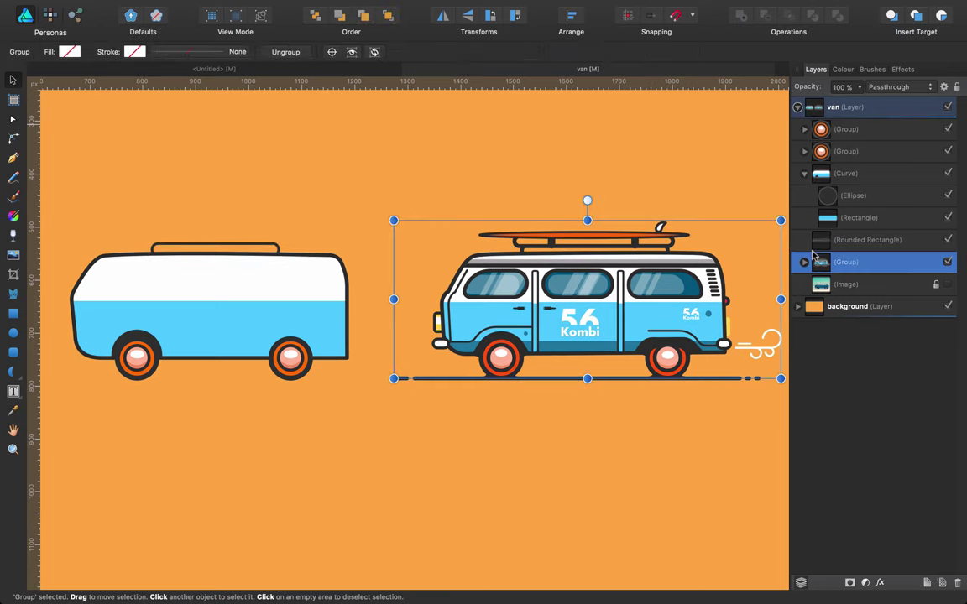
pyautogui.click(816, 241)
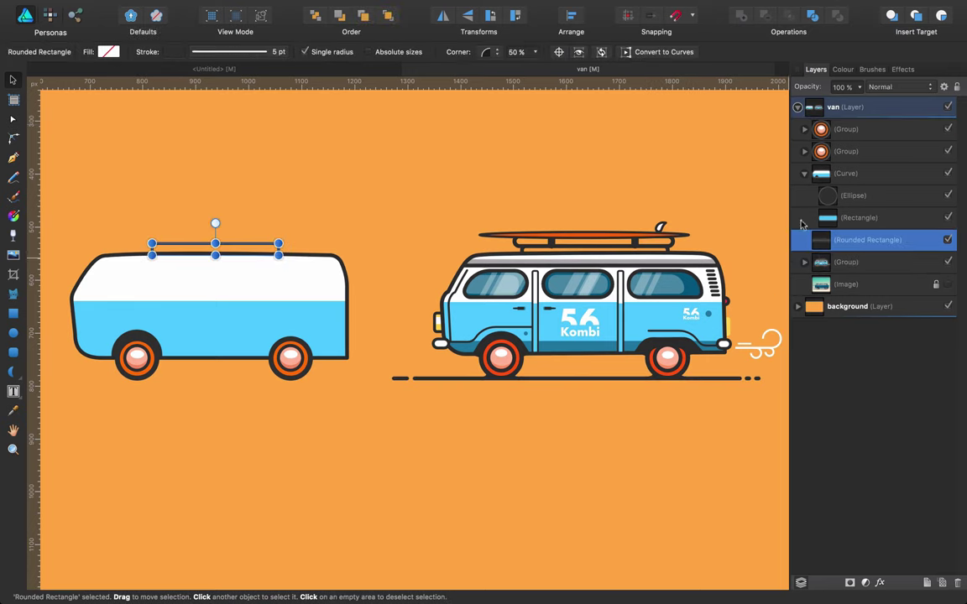
pyautogui.click(802, 172)
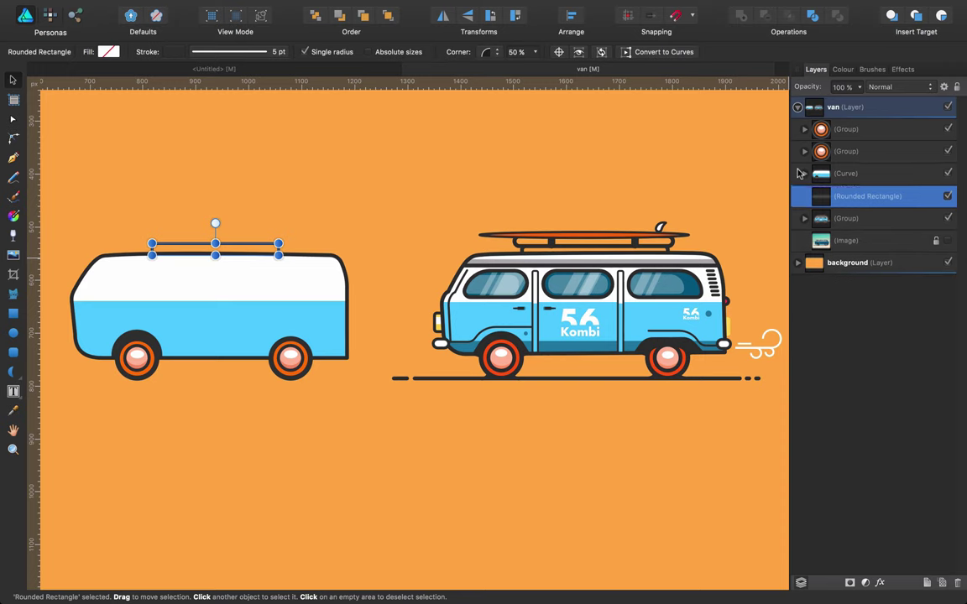
# Lock the finished example van group and deselect it.
pyautogui.click(827, 222)
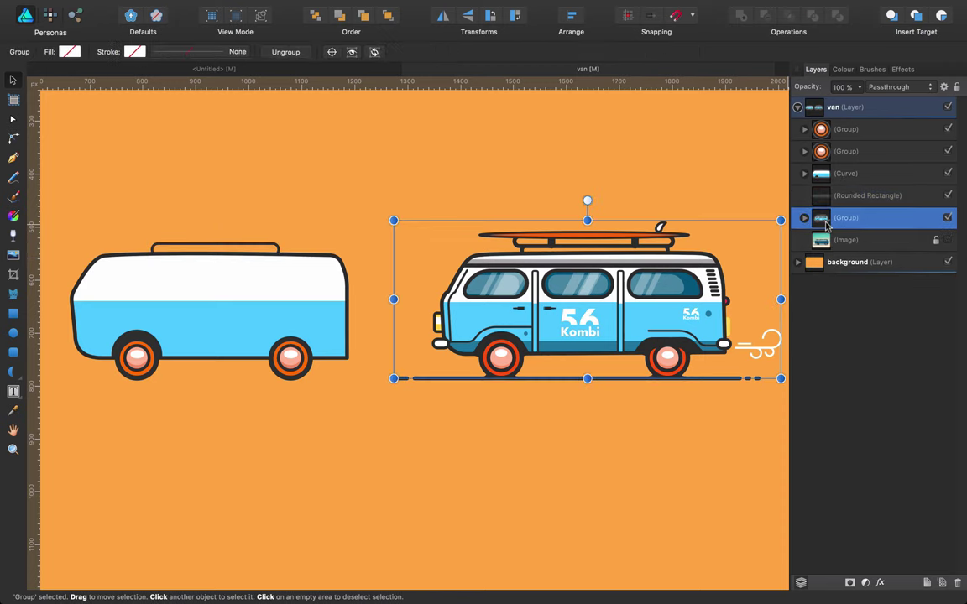
pyautogui.click(955, 87)
pyautogui.click(879, 384)
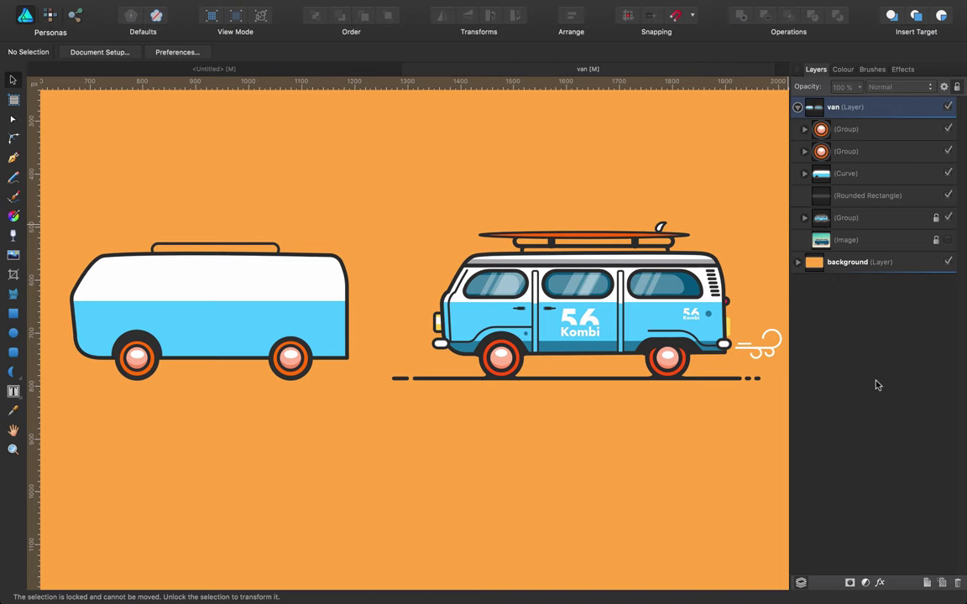
# Nudge the rounded rectangle slightly lower behind the roof so only its upper part shows.
pyautogui.click(250, 245)
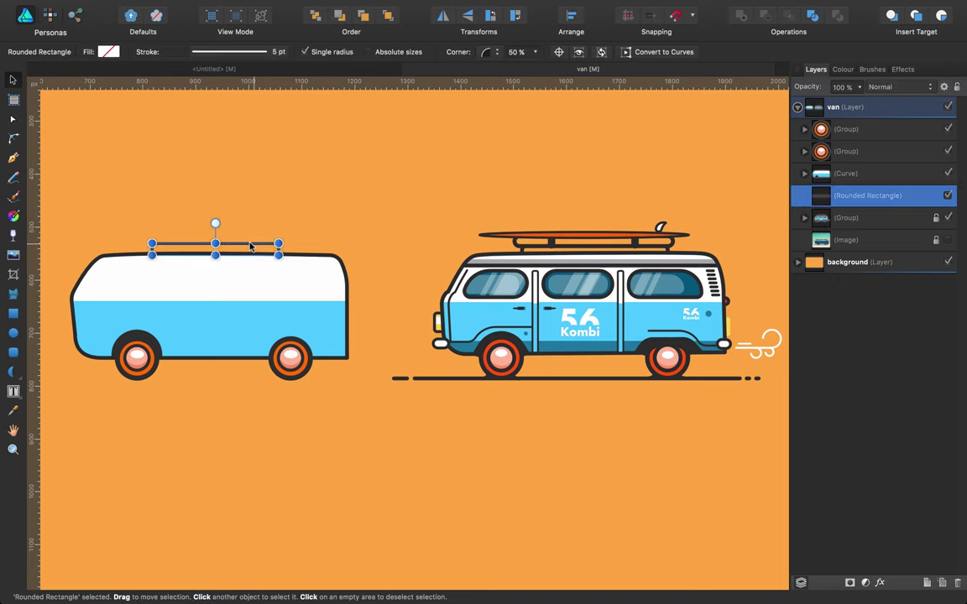
pyautogui.moveTo(249, 242); pyautogui.dragTo(251, 246)
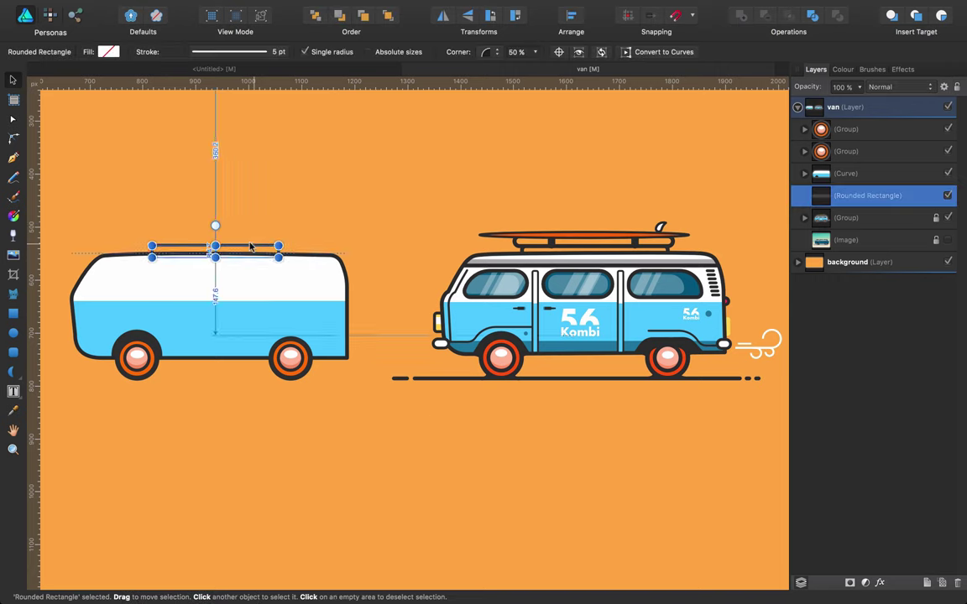
pyautogui.click(276, 192)
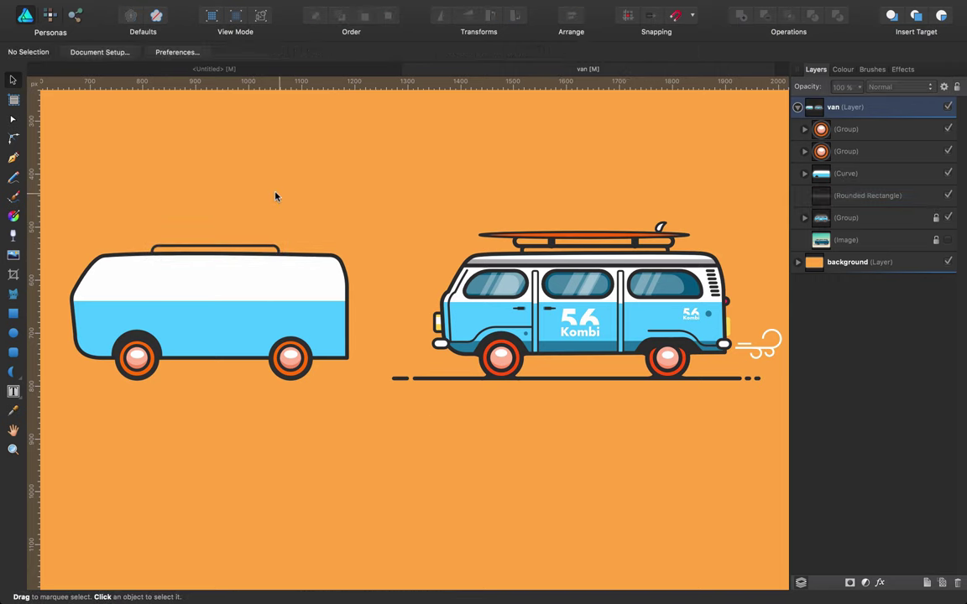
# Duplicate the rounded rectangle directly above itself and widen the copy to about 300 px.
pyautogui.click(237, 245)
pyautogui.moveTo(237, 245); pyautogui.dragTo(294, 234)
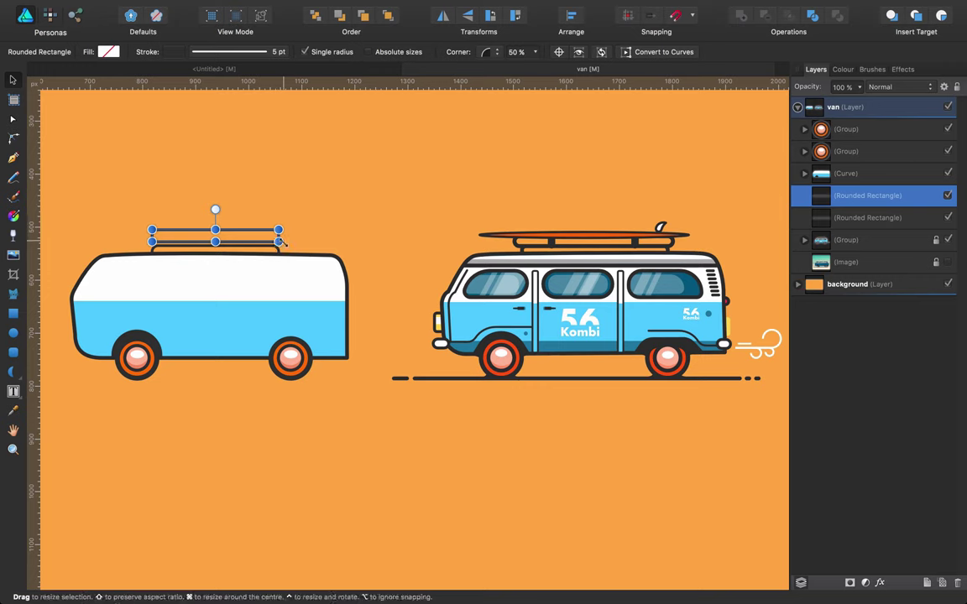
pyautogui.moveTo(277, 242); pyautogui.dragTo(310, 241)
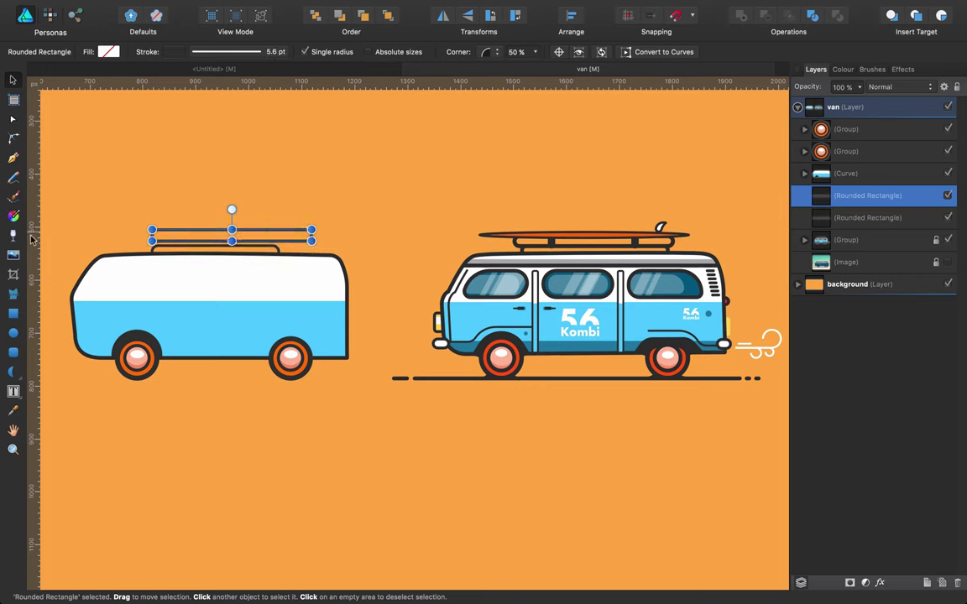
# Nudge the wider copy leftward and down so it rests roughly centred on the lower rounded rectangle.
pyautogui.click(11, 121)
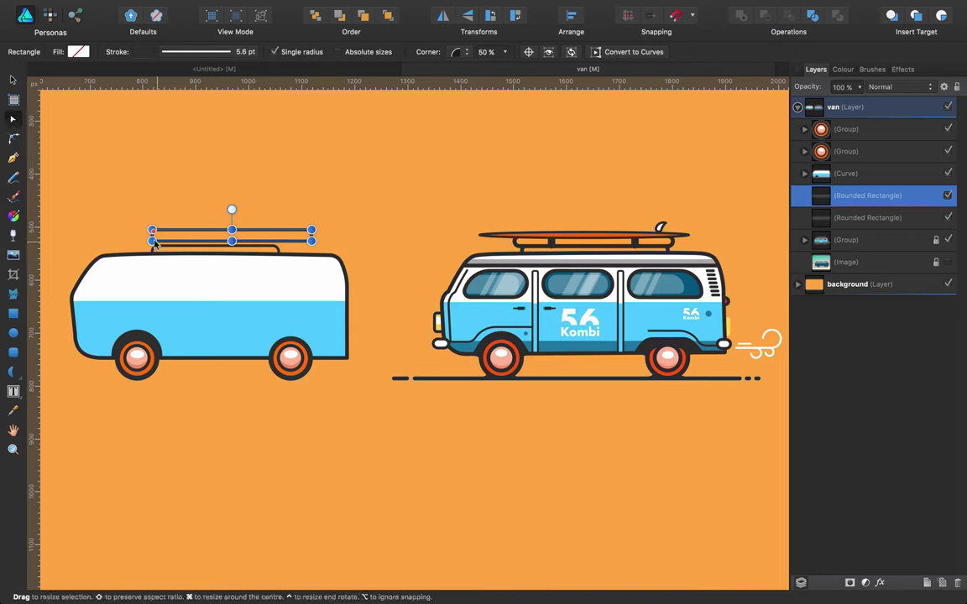
pyautogui.moveTo(154, 233); pyautogui.dragTo(168, 240)
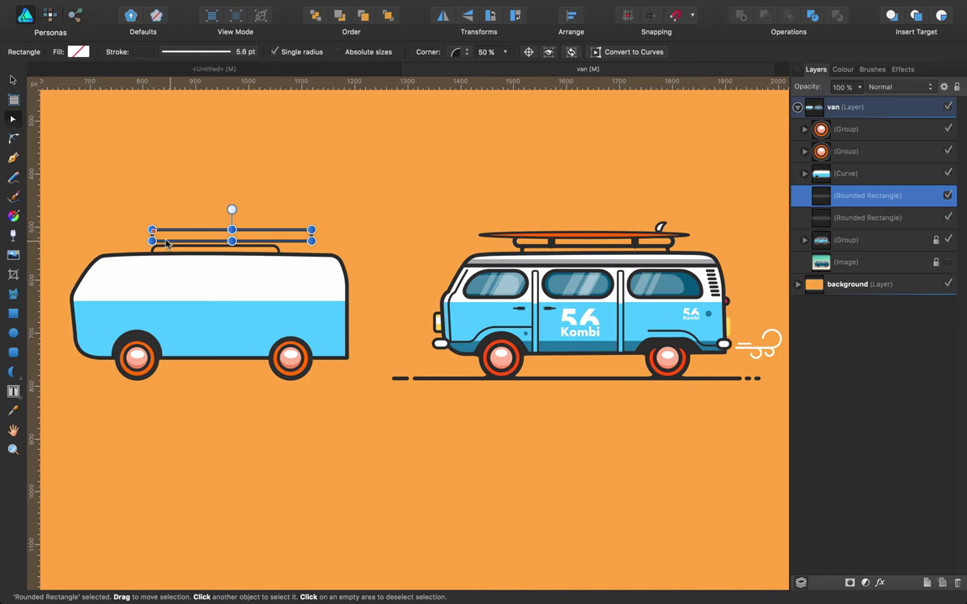
pyautogui.hotkey('shift', 'Left')
pyautogui.hotkey('shift', 'Left')
pyautogui.press('Down')
pyautogui.press('Down')
pyautogui.press('Down')
pyautogui.press('Down')
pyautogui.press('Down')
pyautogui.press('Down')
pyautogui.press('Down')
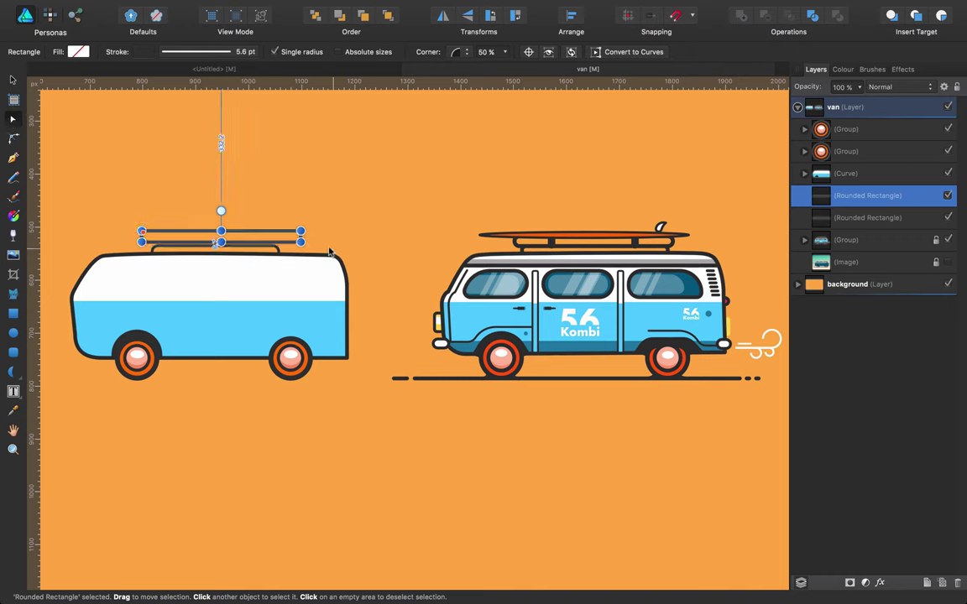
pyautogui.moveTo(329, 252); pyautogui.dragTo(324, 252)
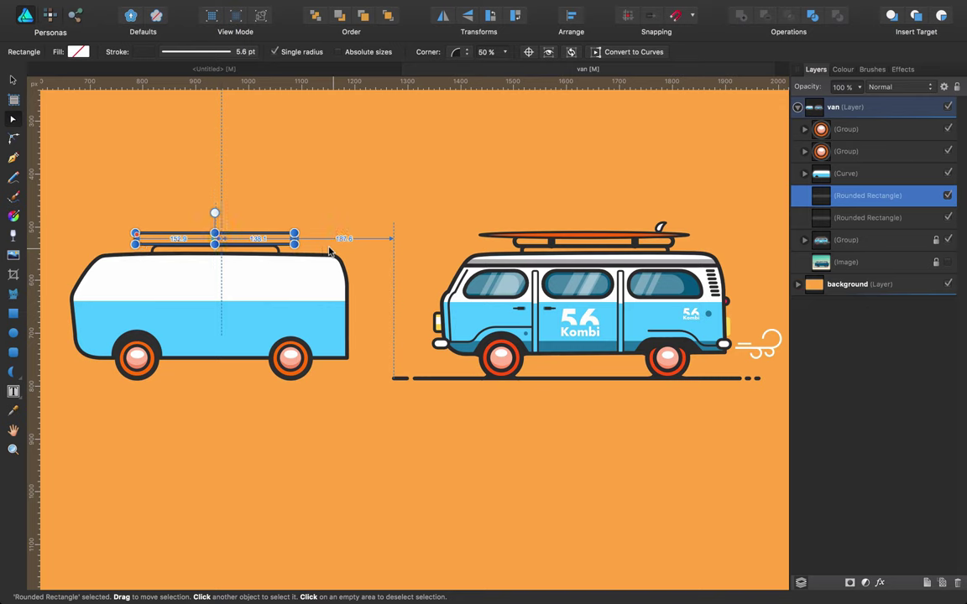
# Set the stroke width of both rounded rectangles on the roof to 7 pt.
pyautogui.click(185, 56)
pyautogui.moveTo(162, 95); pyautogui.dragTo(188, 95)
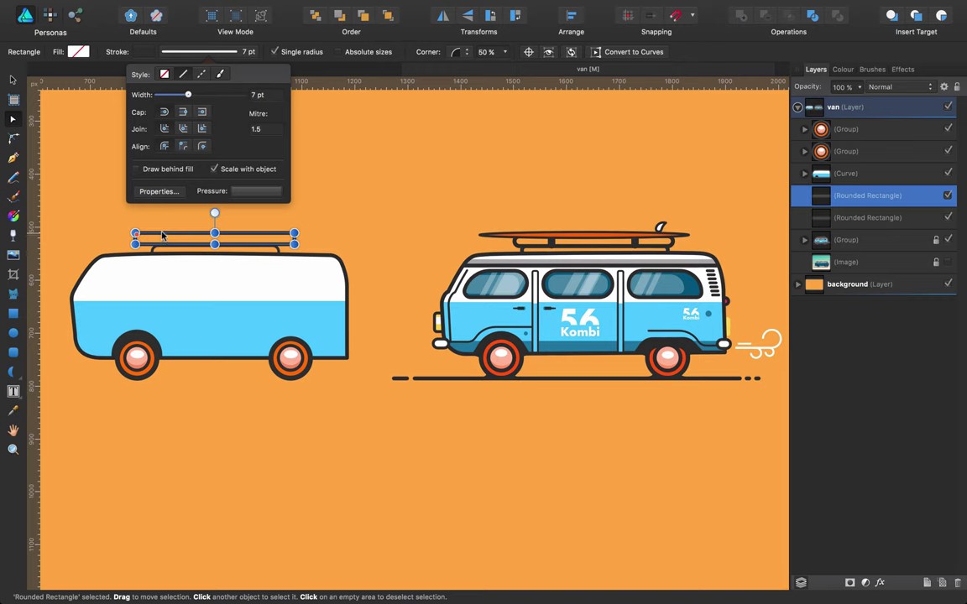
pyautogui.click(153, 250)
pyautogui.click(223, 54)
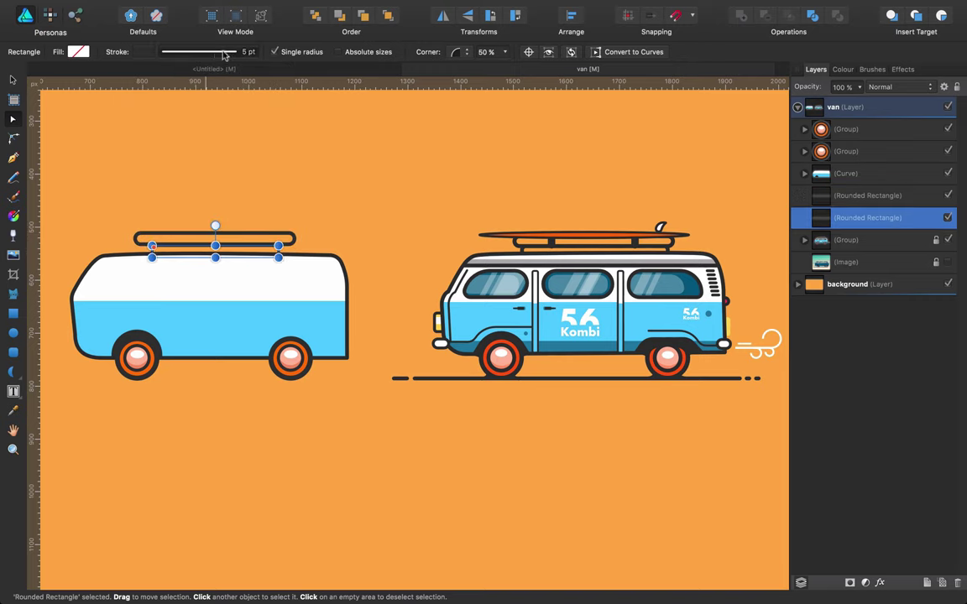
pyautogui.click(225, 53)
pyautogui.moveTo(183, 97); pyautogui.dragTo(189, 96)
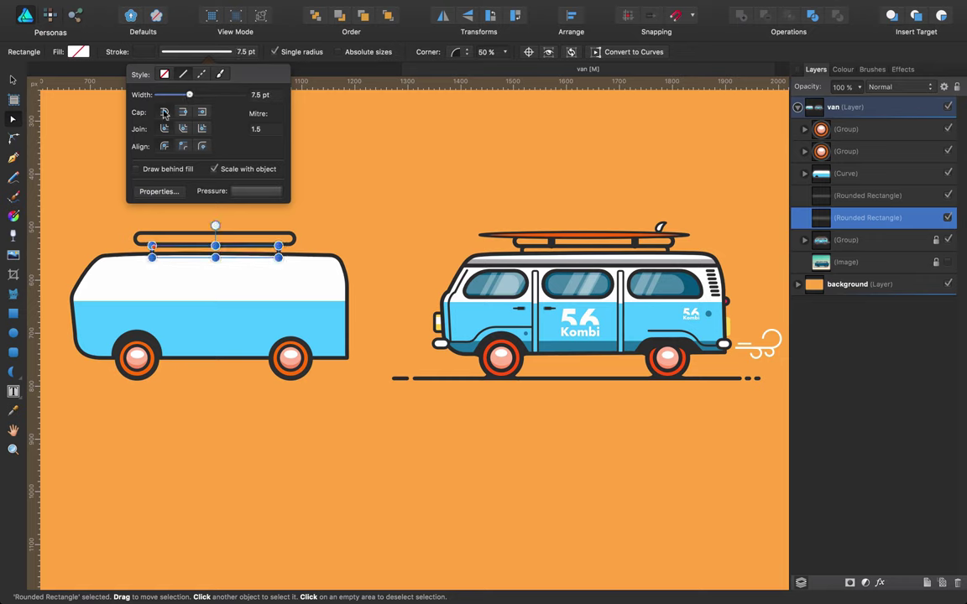
pyautogui.click(263, 95)
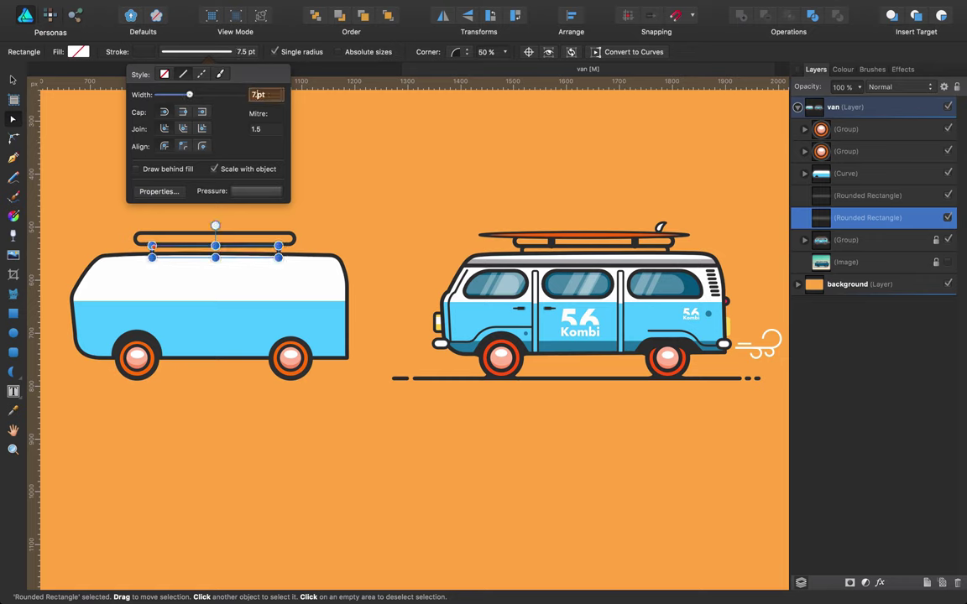
pyautogui.press('Return')
pyautogui.click(385, 202)
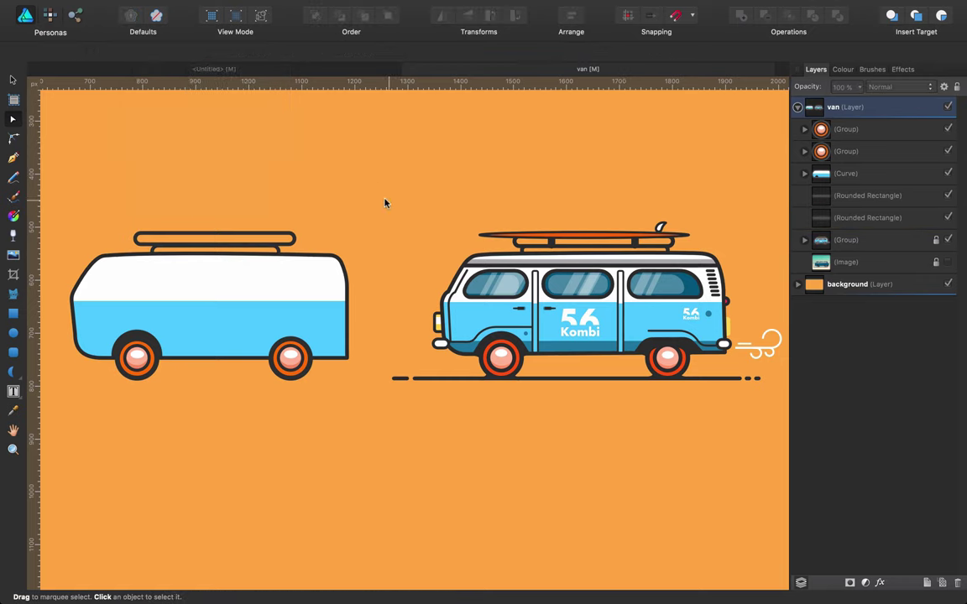
# Nudge the upper rounded rectangle slightly down and to the left so it sits on the lower one.
pyautogui.click(291, 241)
pyautogui.press('Down')
pyautogui.press('Down')
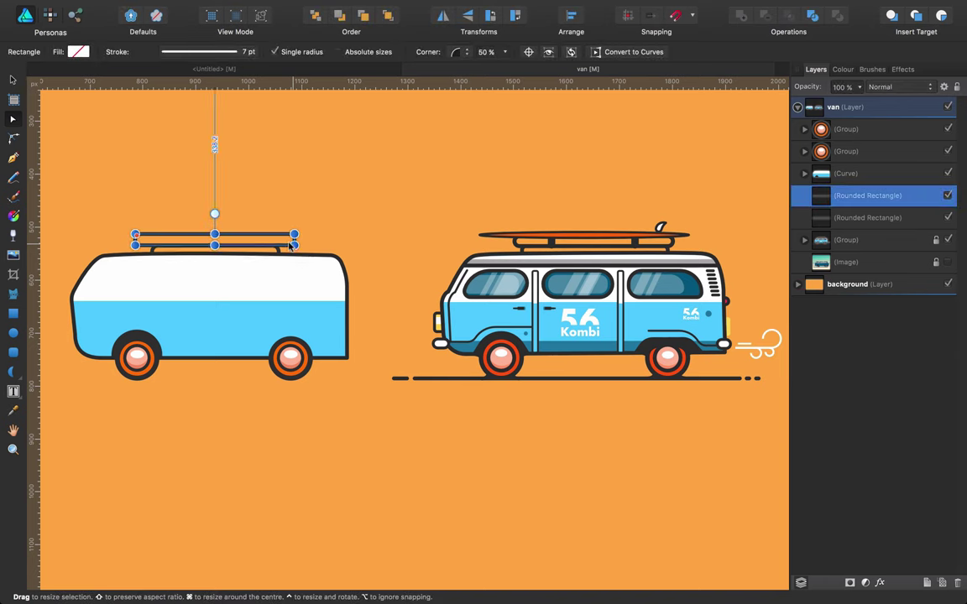
pyautogui.press('Left')
# Select both rounded rectangles of the roof rack and align their centres horizontally.
pyautogui.keyDown('shift'); pyautogui.click(849, 219); pyautogui.keyUp('shift')
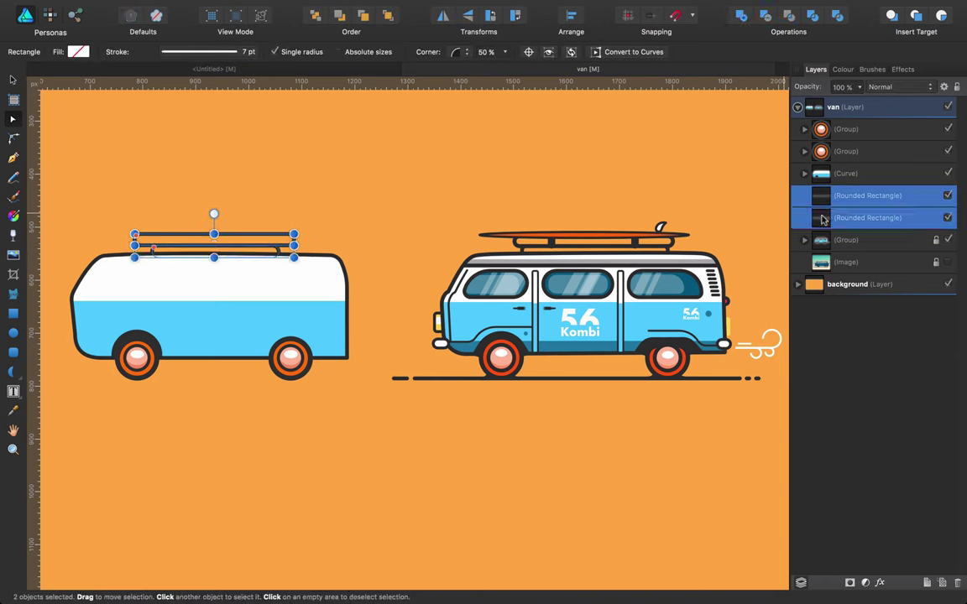
pyautogui.click(569, 16)
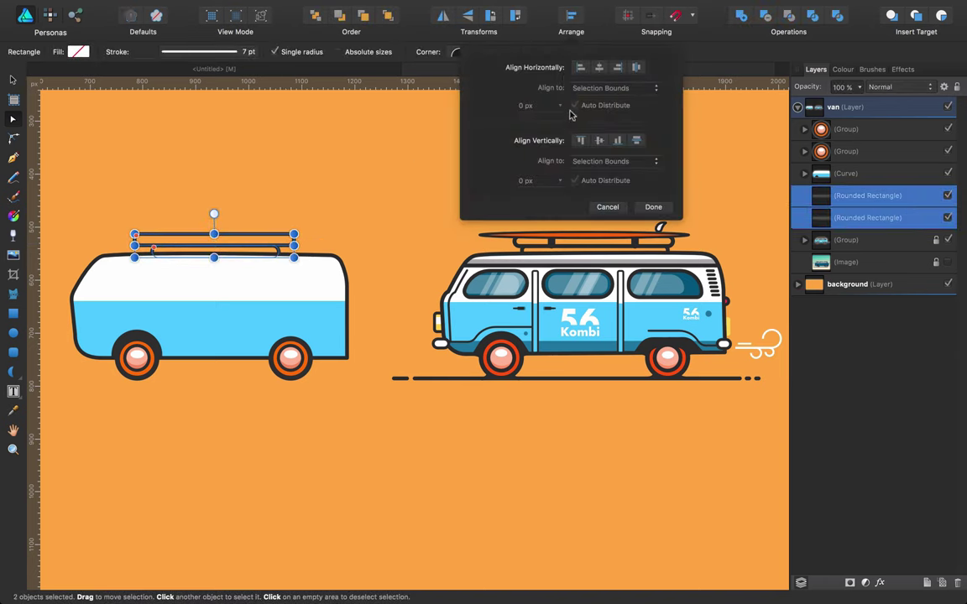
pyautogui.click(310, 184)
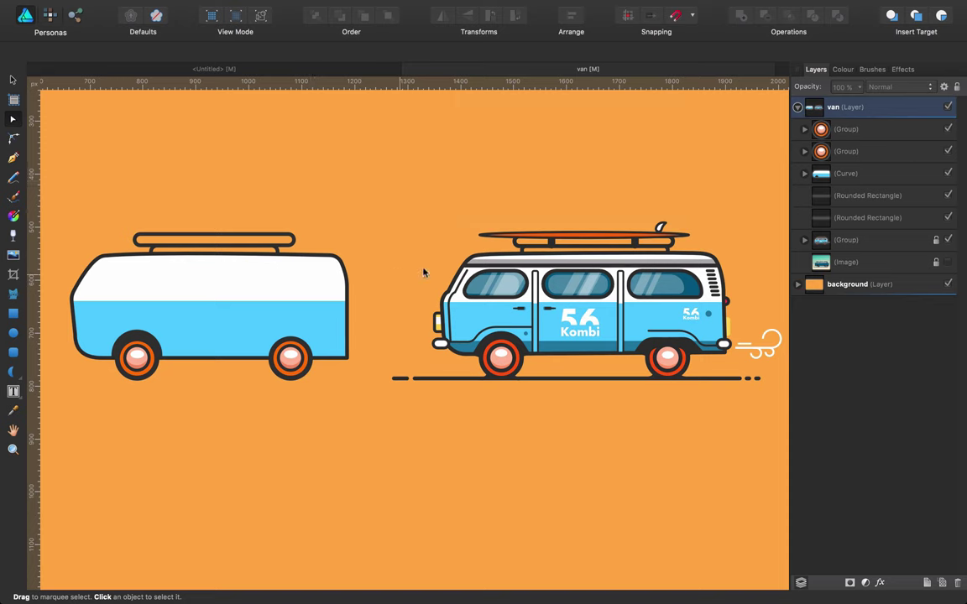
# Draw a thin horizontal ellipse about 500 px wide above the unfinished van for the surfboard and fill it orange.
pyautogui.click(12, 332)
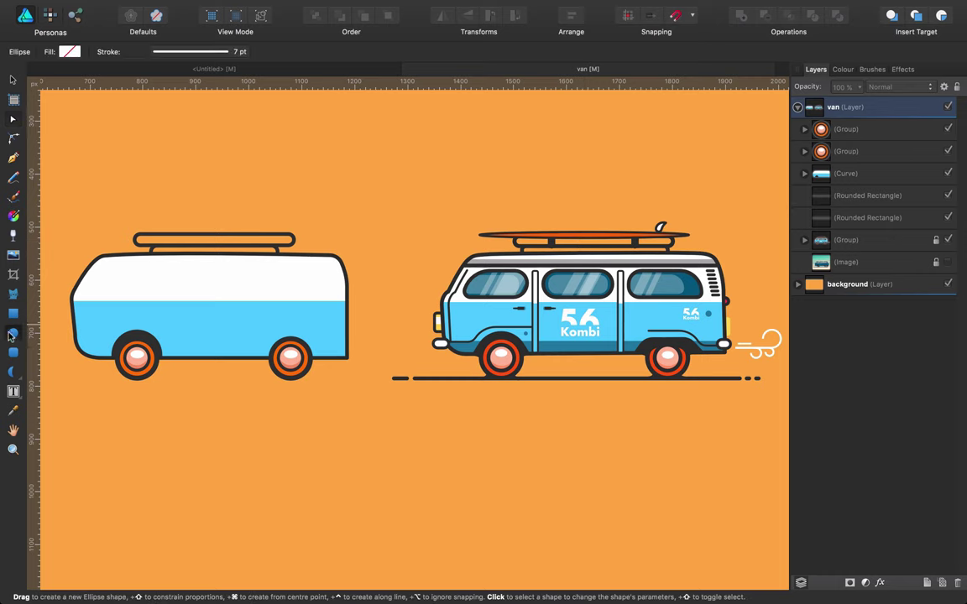
pyautogui.moveTo(158, 143)
pyautogui.mouseDown()
pyautogui.moveTo(406, 162)
pyautogui.moveTo(445, 147)
pyautogui.moveTo(428, 148)
pyautogui.mouseUp()
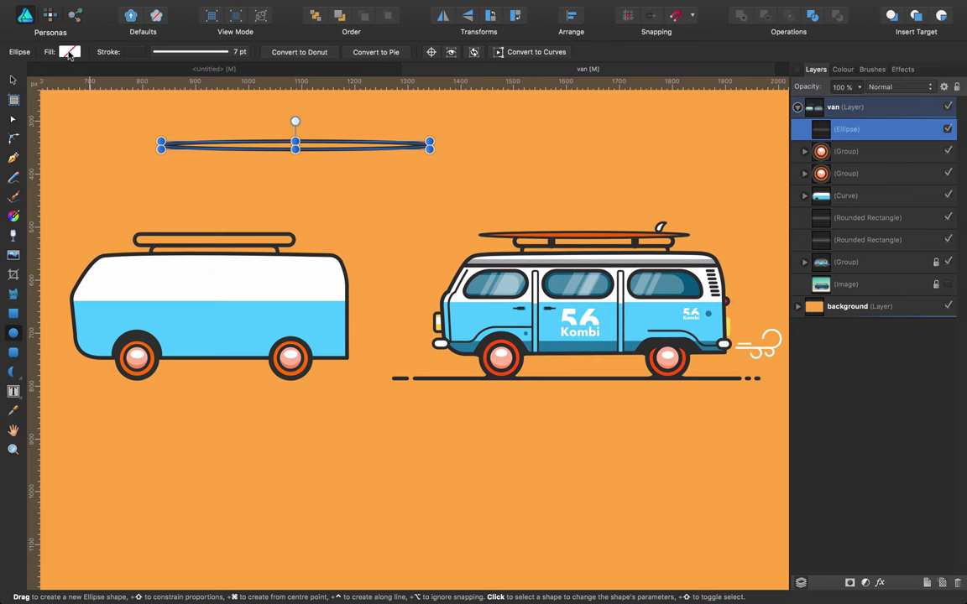
pyautogui.click(69, 53)
pyautogui.click(86, 88)
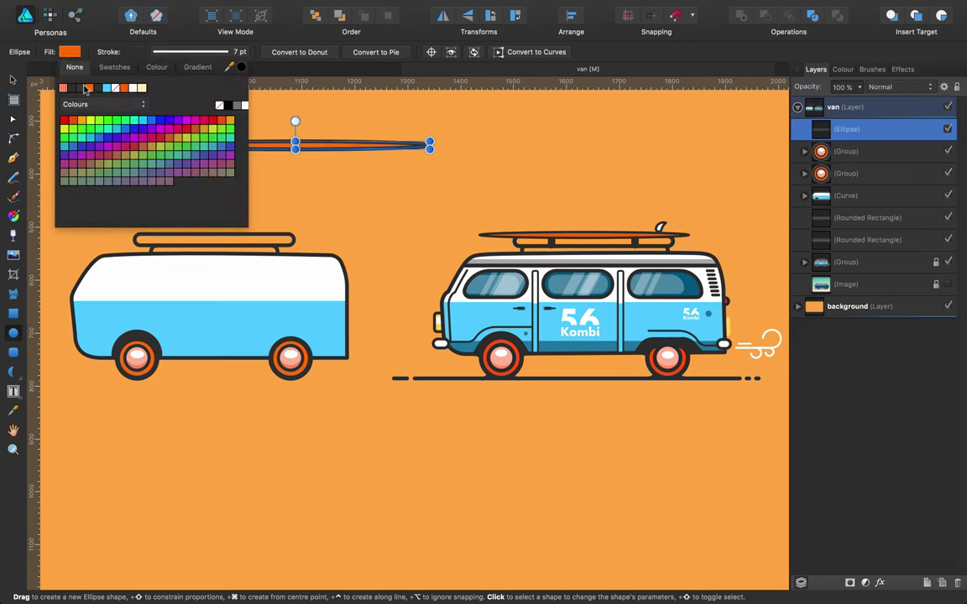
# Set the surfboard ellipse's stroke width to 6 pt.
pyautogui.click(12, 80)
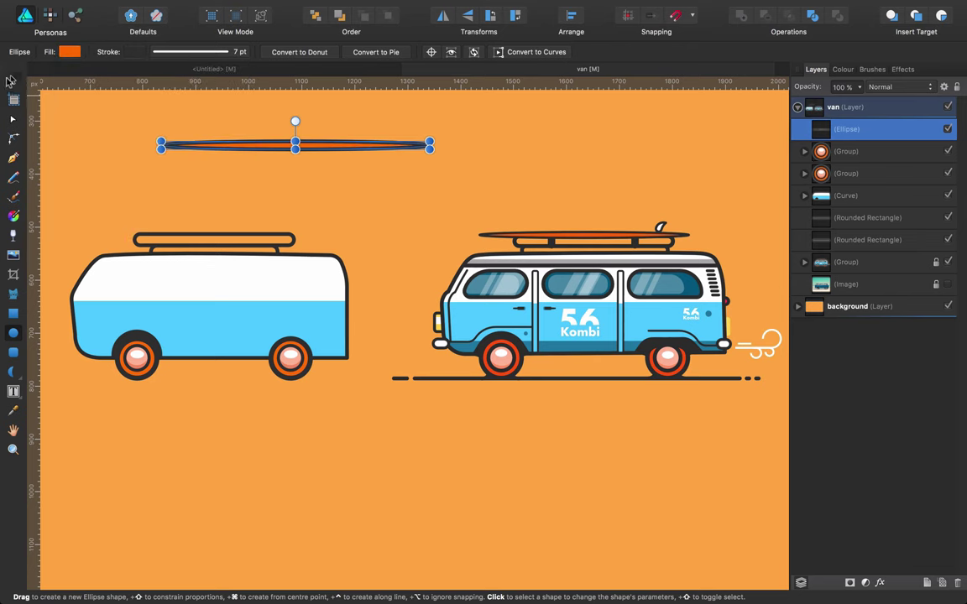
pyautogui.click(181, 52)
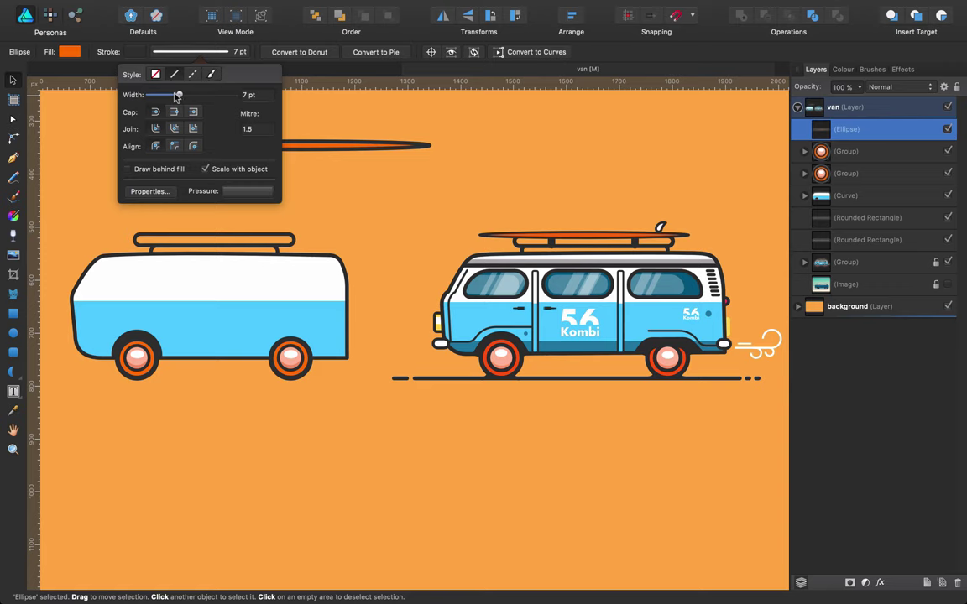
pyautogui.moveTo(177, 96); pyautogui.dragTo(175, 98)
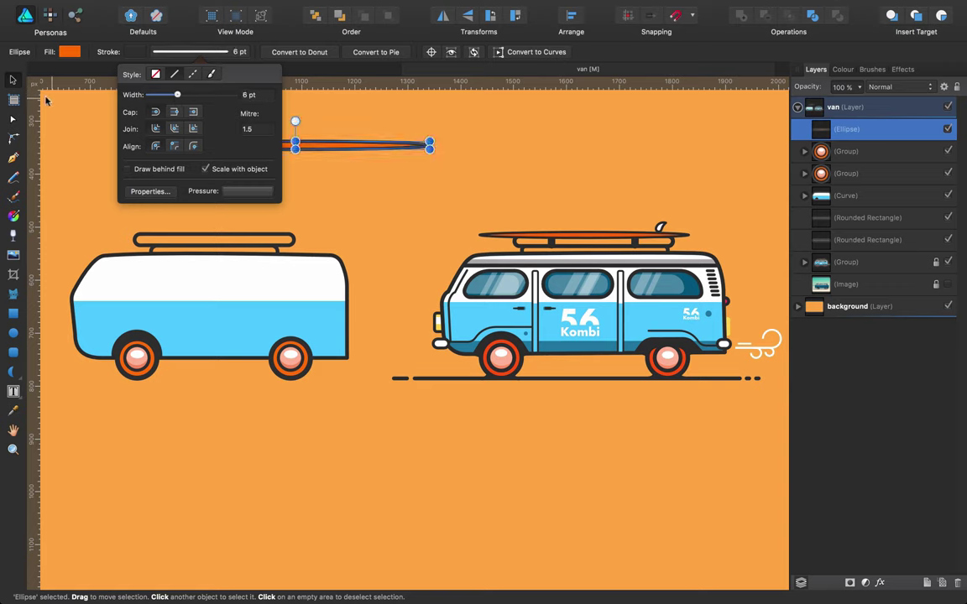
pyautogui.click(82, 113)
# Place the surfboard ellipse on top of the roof rack, scaled down to about 410 px wide and roughly centred.
pyautogui.moveTo(351, 149); pyautogui.dragTo(275, 235)
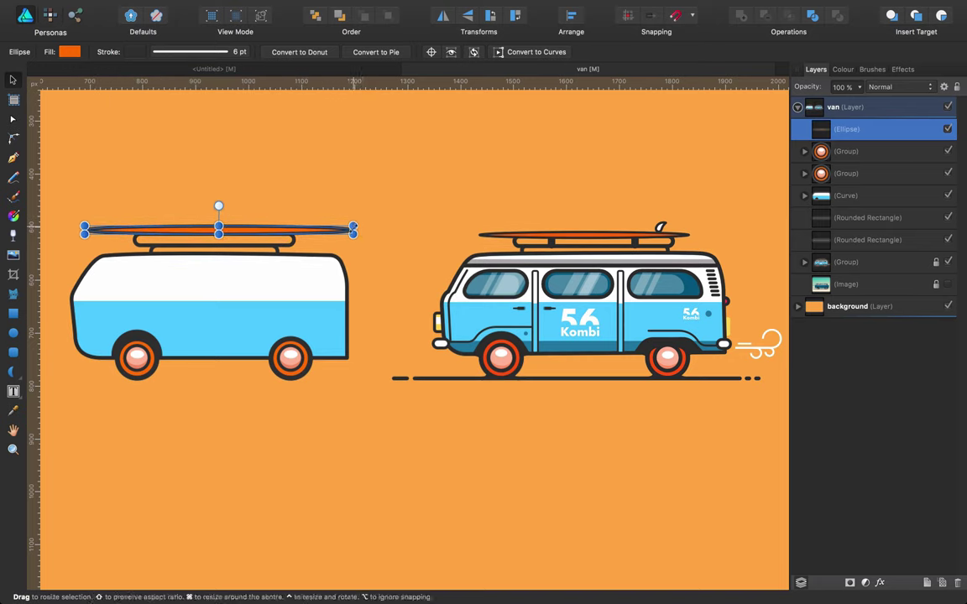
pyautogui.moveTo(350, 233); pyautogui.dragTo(300, 230)
pyautogui.moveTo(227, 232); pyautogui.dragTo(246, 234)
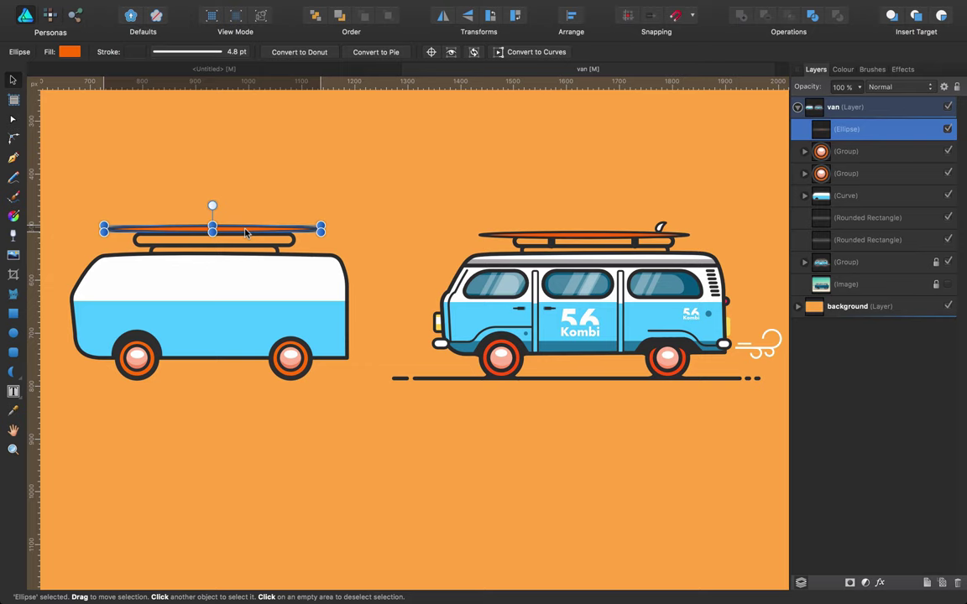
pyautogui.moveTo(246, 233); pyautogui.dragTo(235, 233)
pyautogui.click(249, 174)
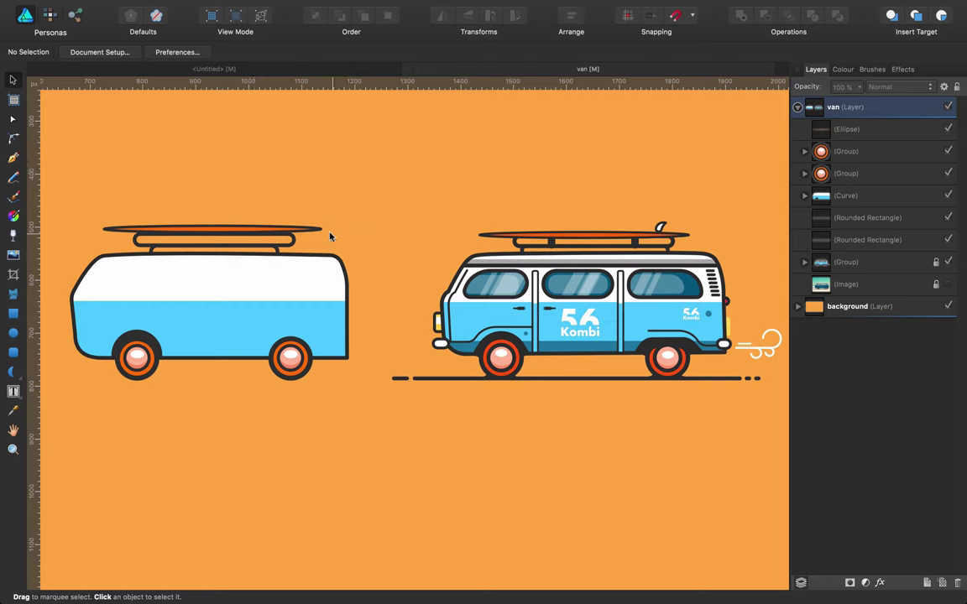
pyautogui.click(267, 228)
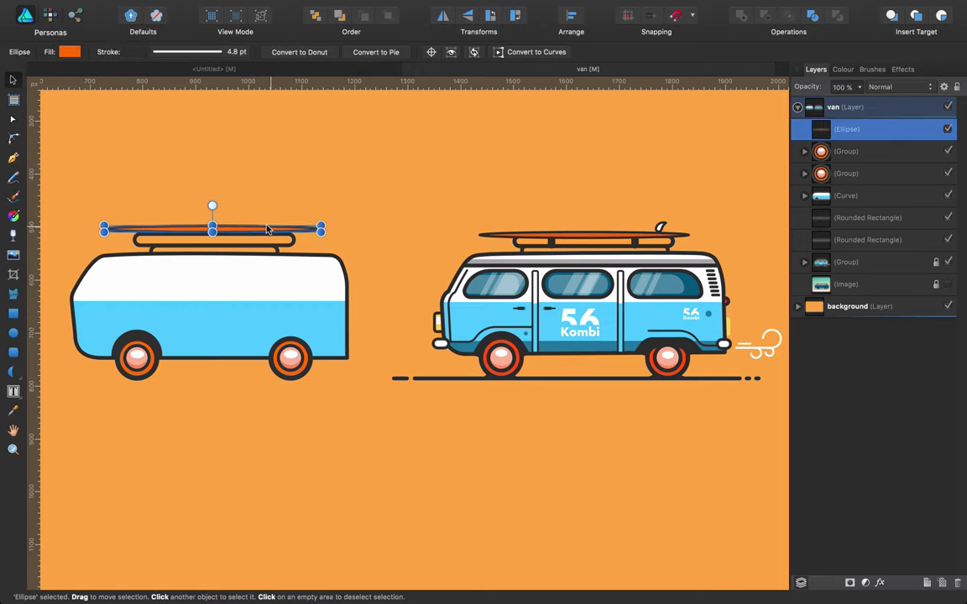
pyautogui.click(332, 188)
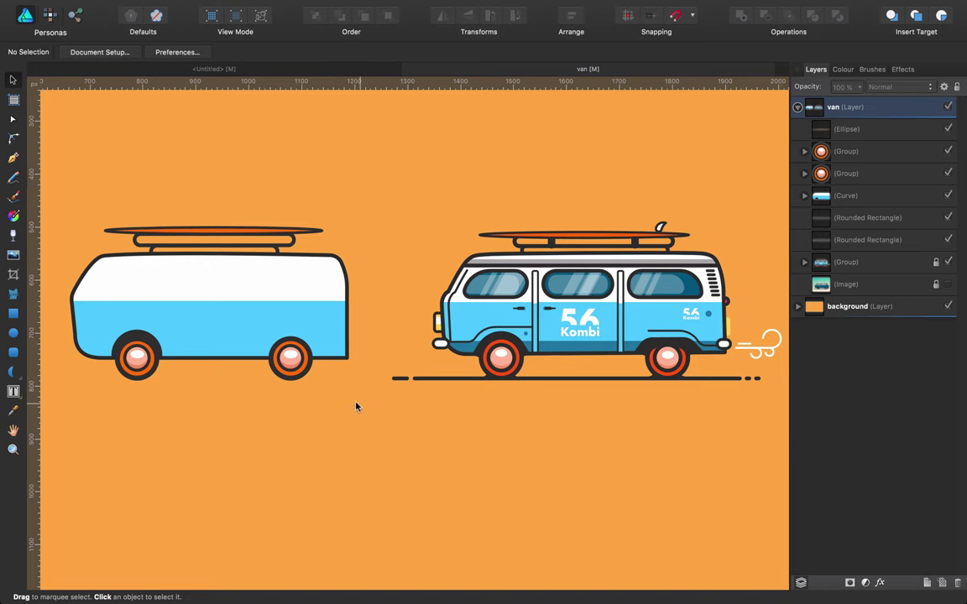
# Draw a narrow upright rectangle of about 7 by 16 px near the rack's left end, with a dark grey stroke.
pyautogui.hscroll(-2, 356, 406)
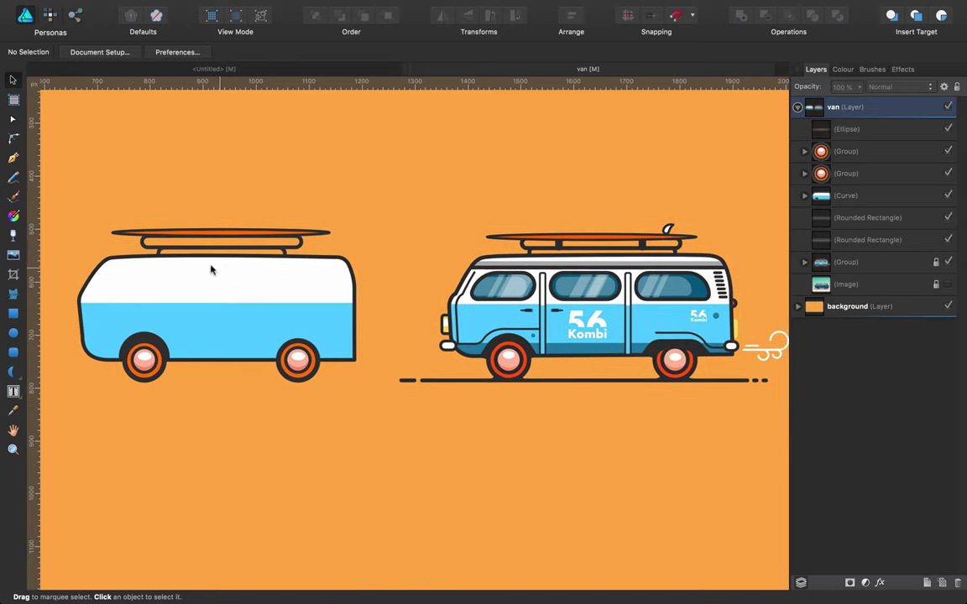
pyautogui.click(12, 313)
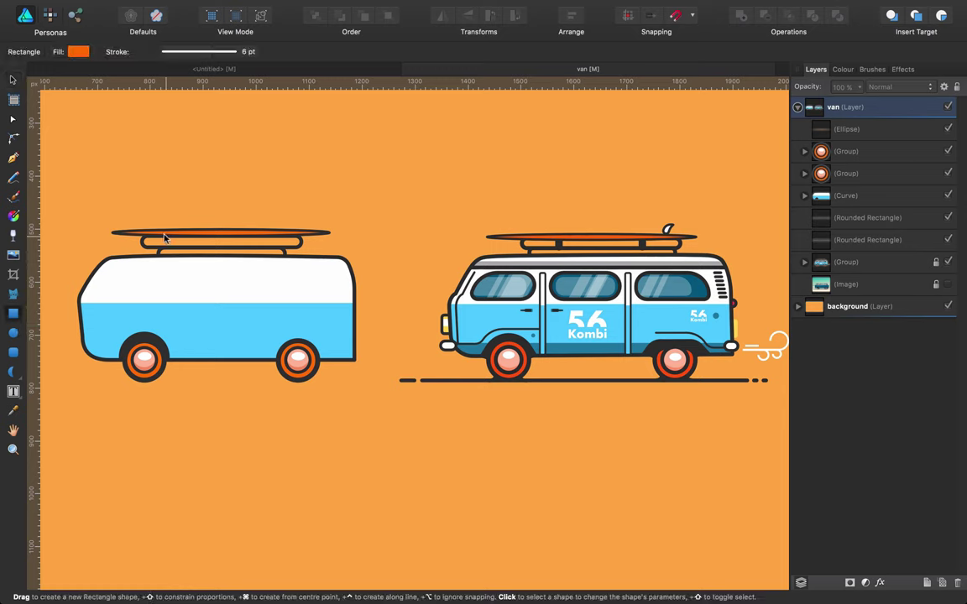
pyautogui.moveTo(171, 236); pyautogui.dragTo(176, 243)
pyautogui.click(136, 51)
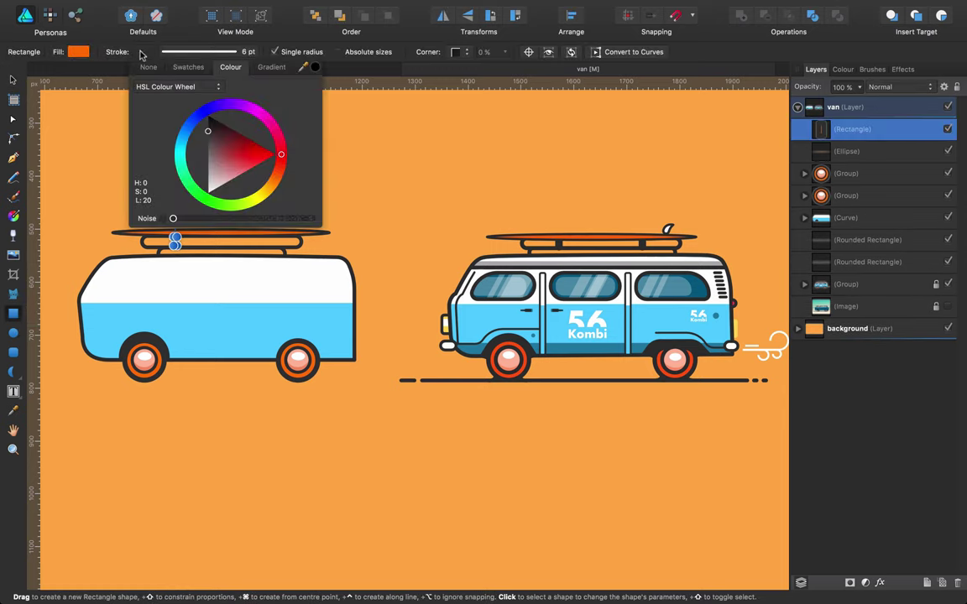
pyautogui.click(134, 67)
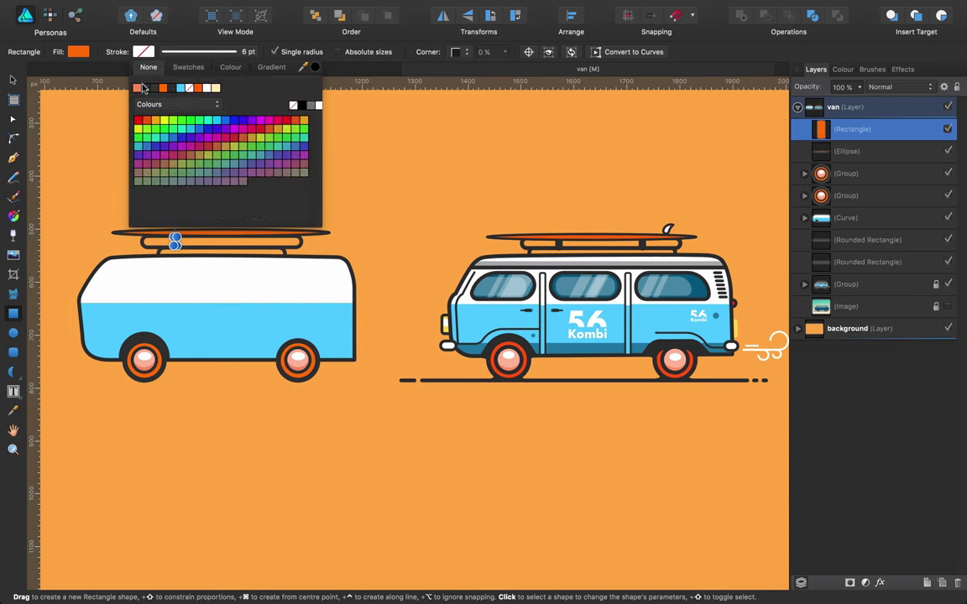
pyautogui.click(143, 87)
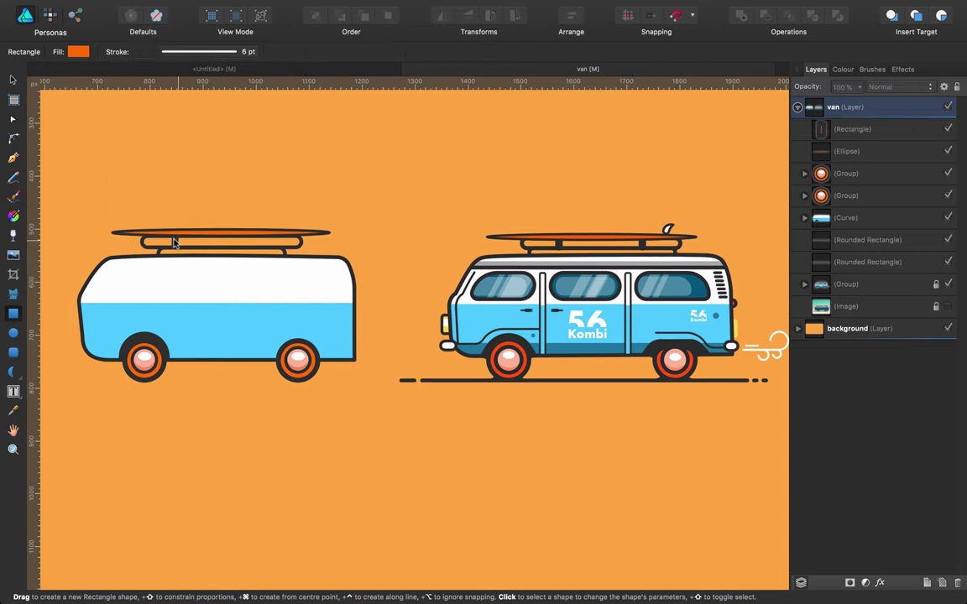
# Fill the small rack rectangle with dark grey and remove its stroke.
pyautogui.click(77, 53)
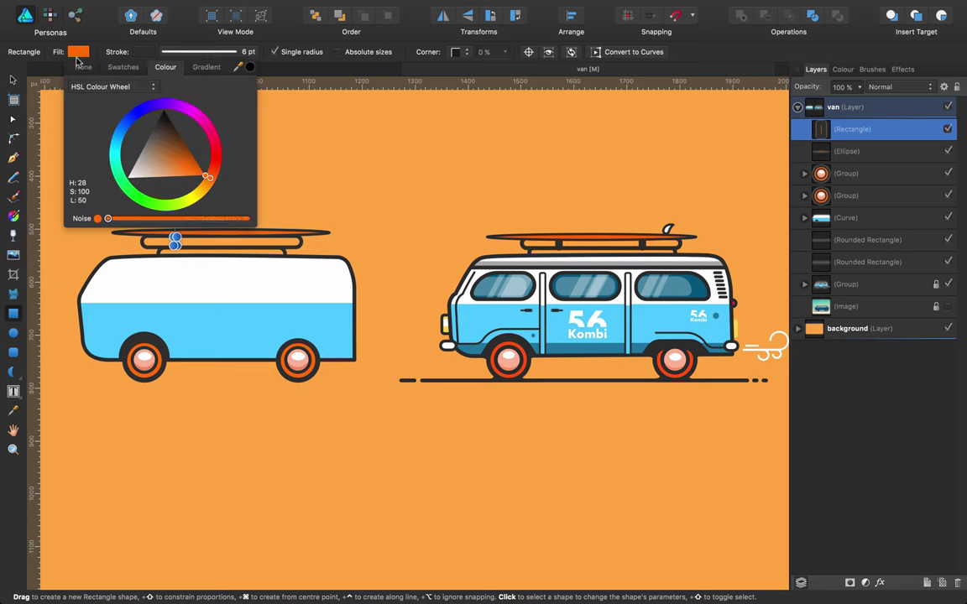
pyautogui.click(109, 66)
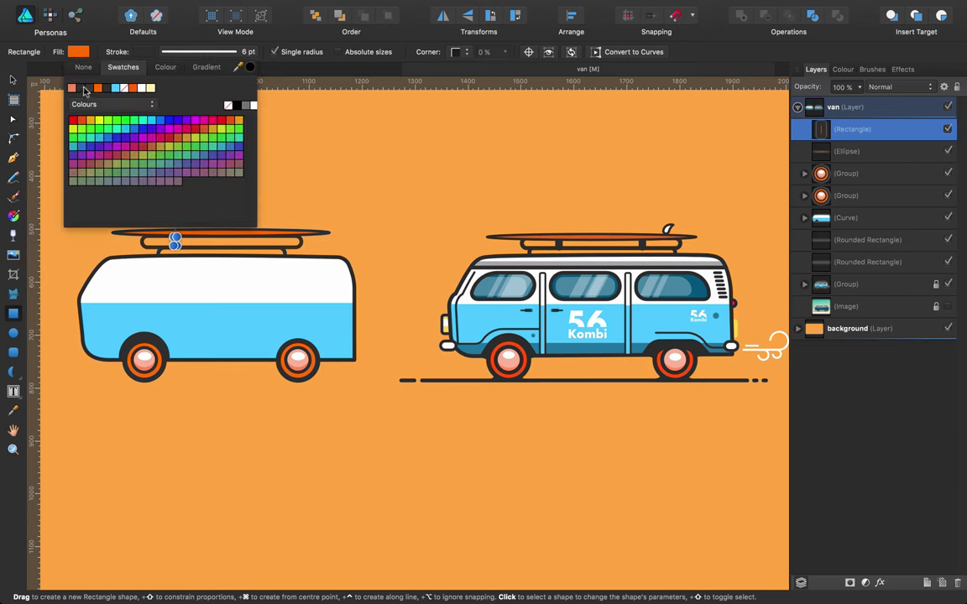
pyautogui.click(84, 89)
pyautogui.click(135, 50)
pyautogui.click(144, 69)
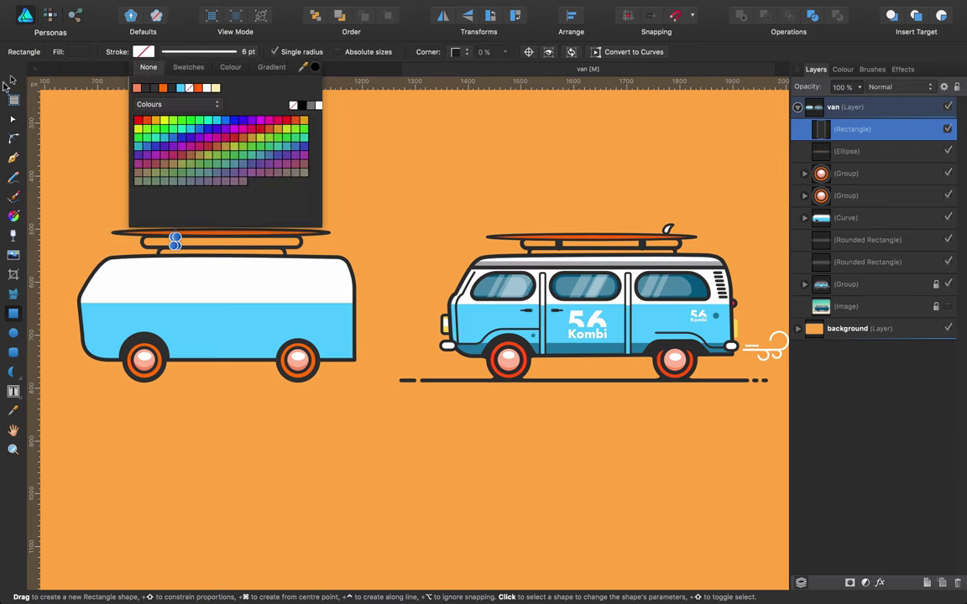
# Duplicate the small dark strut and shift the copy horizontally to the right end of the roof rack.
pyautogui.click(13, 79)
pyautogui.press('super+j')
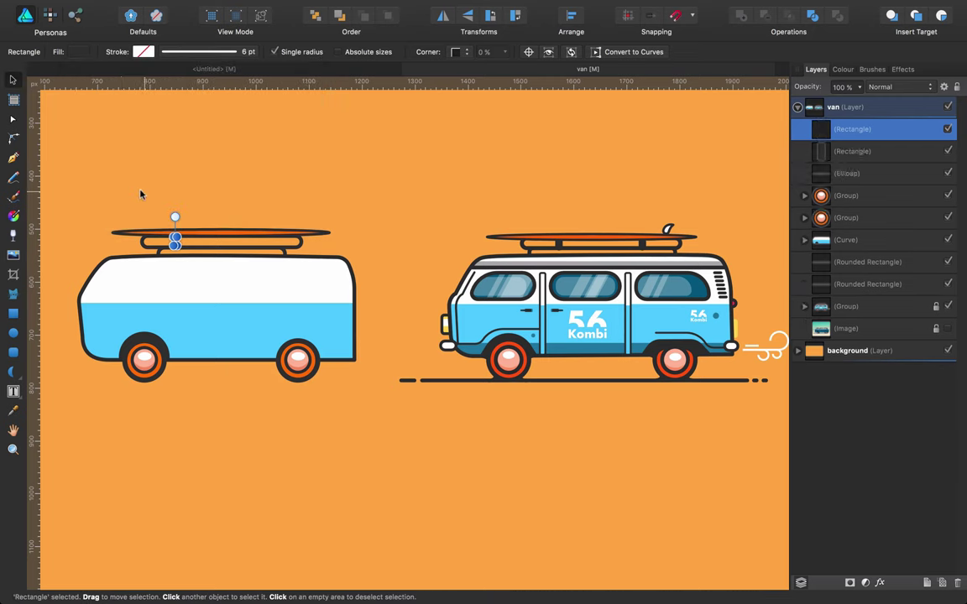
pyautogui.hotkey('shift', 'Right')
pyautogui.hotkey('shift', 'Right')
pyautogui.hotkey('shift', 'Right')
pyautogui.hotkey('shift', 'Right')
pyautogui.hotkey('shift', 'Right')
pyautogui.hotkey('shift', 'Right')
pyautogui.hotkey('shift', 'Right')
pyautogui.hotkey('shift', 'Right')
pyautogui.hotkey('shift', 'Right')
pyautogui.hotkey('shift', 'Right')
pyautogui.hotkey('shift', 'Right')
pyautogui.hotkey('shift', 'Right')
pyautogui.hotkey('shift', 'Right')
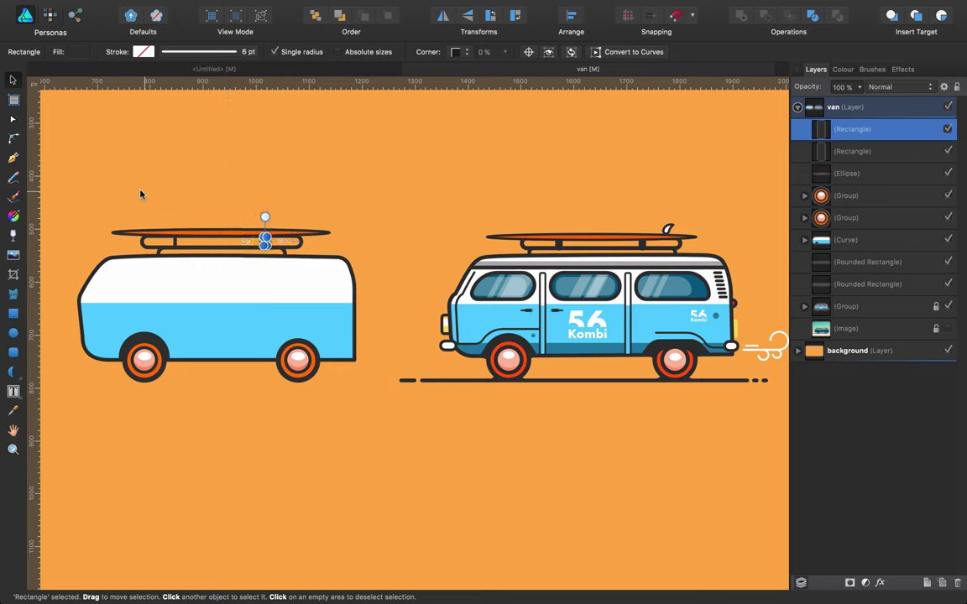
pyautogui.click(174, 182)
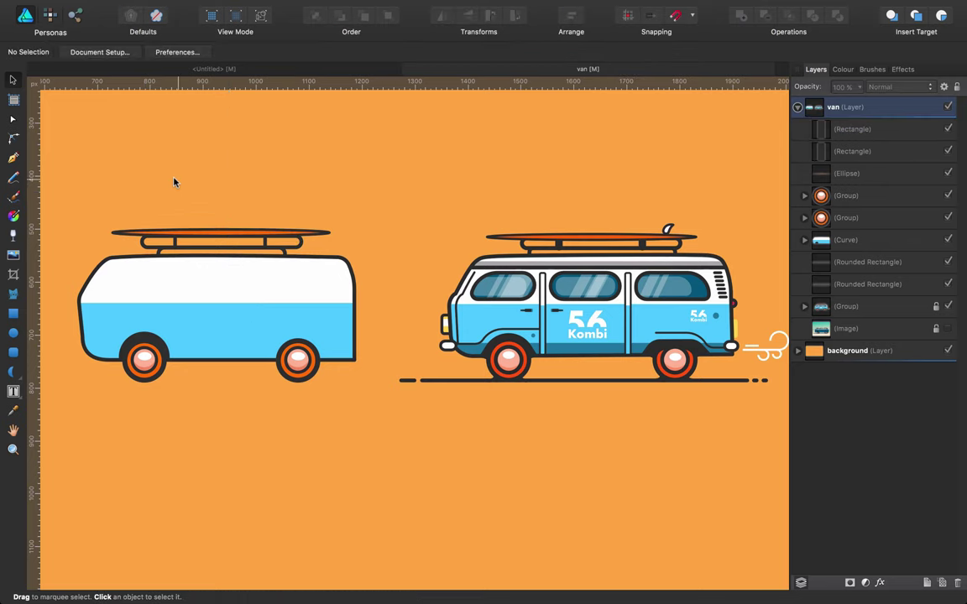
# Shift the right strut about 10 px left inside the upper rack bar.
pyautogui.click(264, 241)
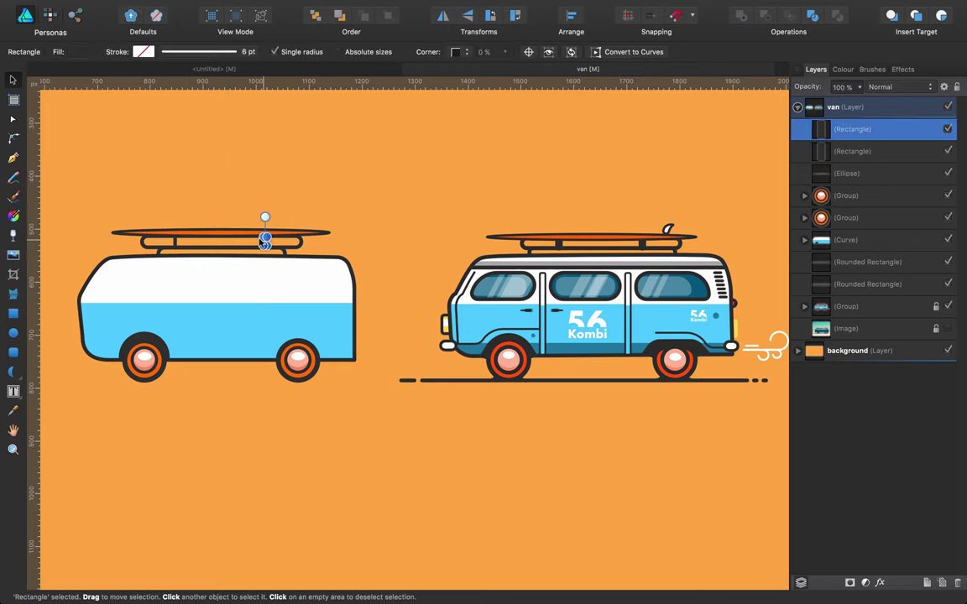
pyautogui.click(295, 93)
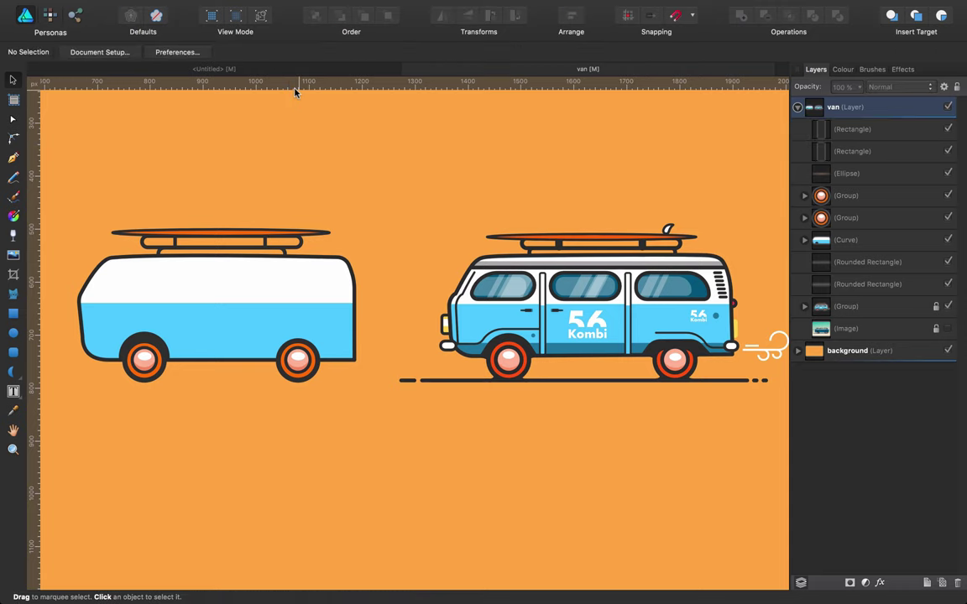
pyautogui.click(265, 242)
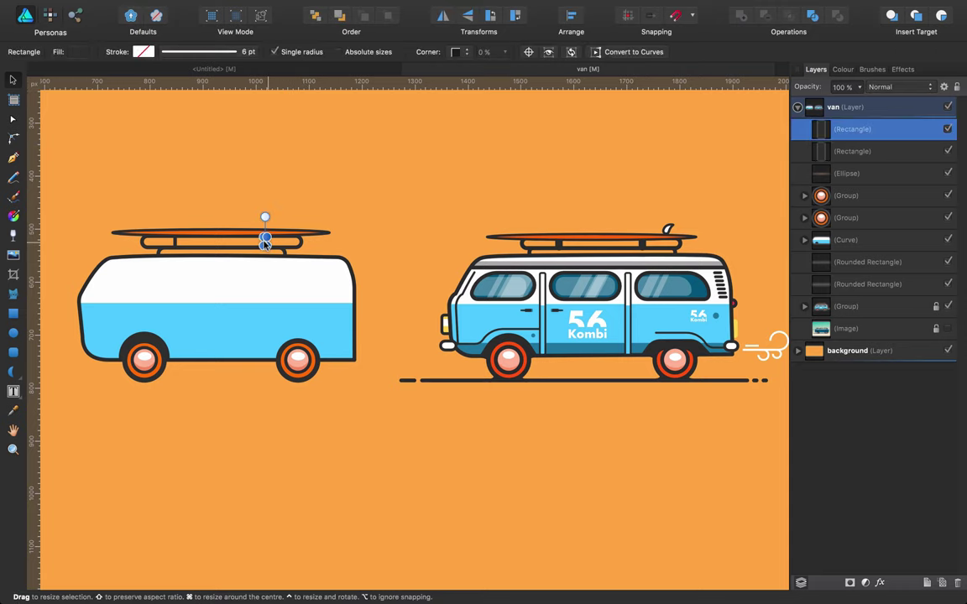
pyautogui.moveTo(264, 242); pyautogui.dragTo(243, 241)
# Display the Transform settings and set the right strut's width to 8 px.
pyautogui.click(341, 7)
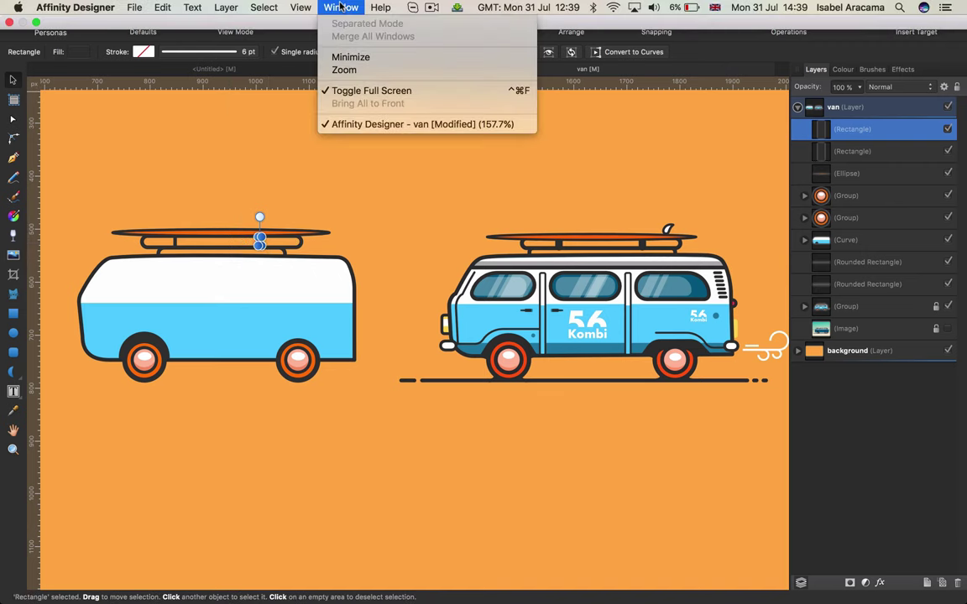
pyautogui.moveTo(301, 6)
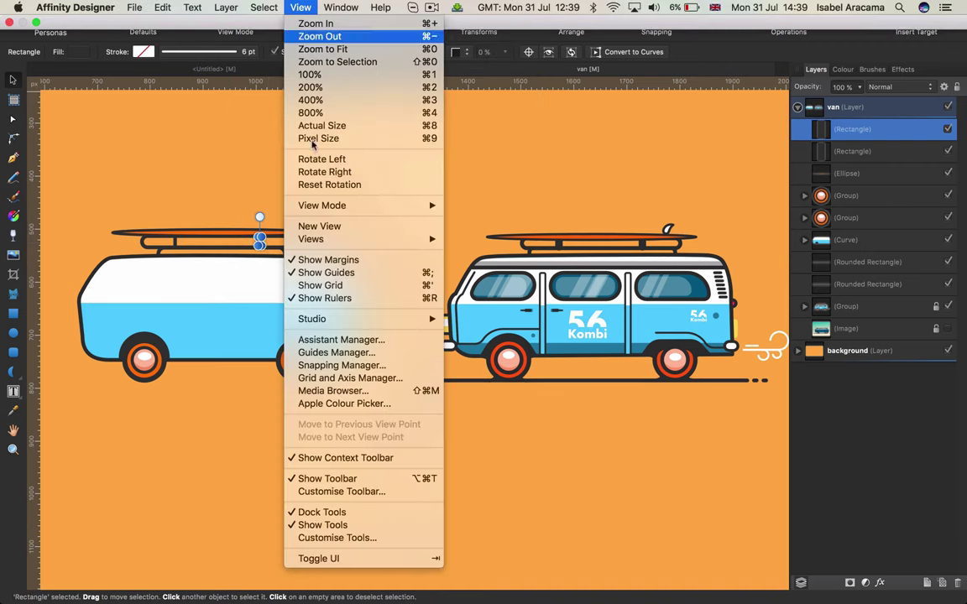
pyautogui.moveTo(415, 318)
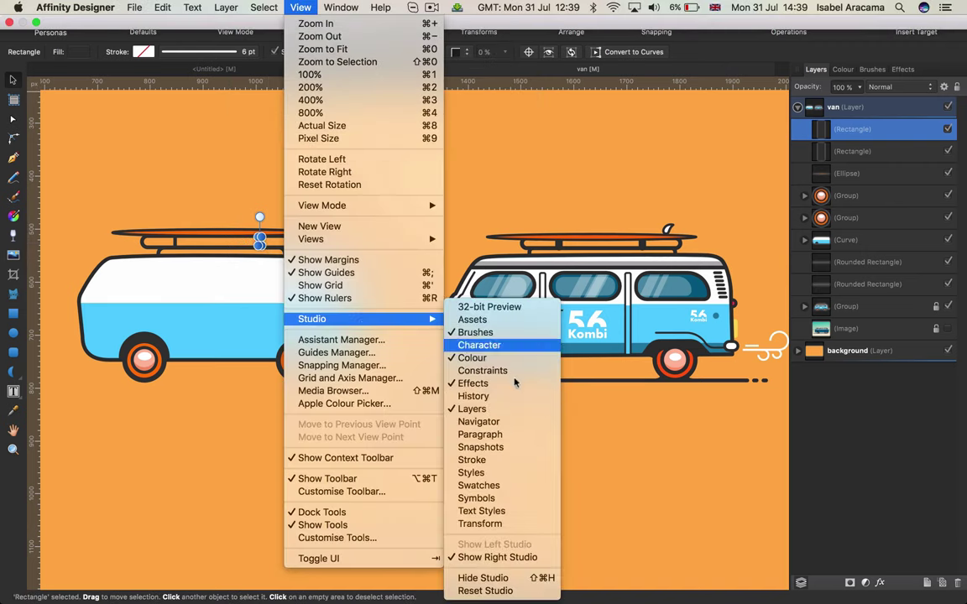
pyautogui.click(524, 522)
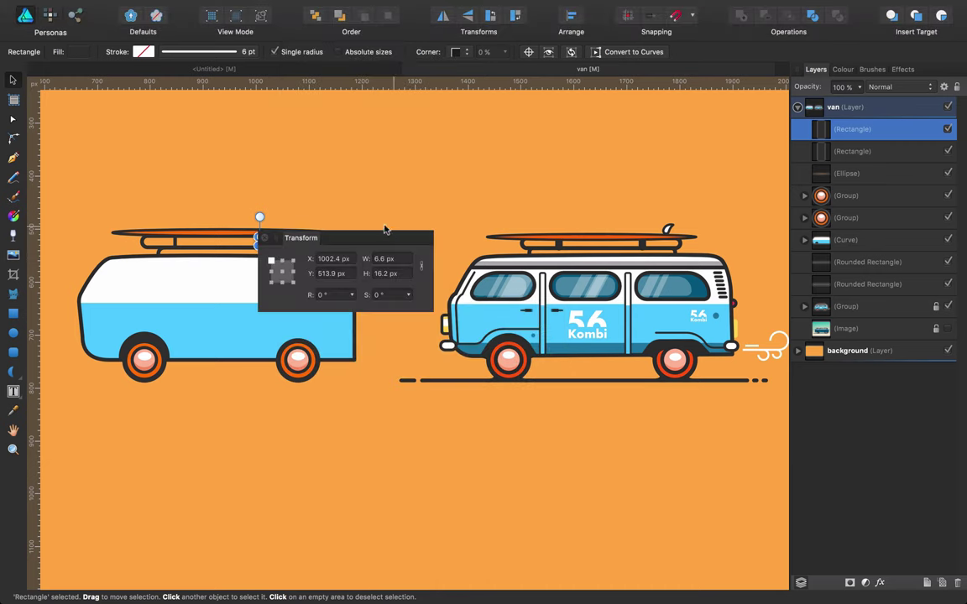
pyautogui.moveTo(385, 230); pyautogui.dragTo(491, 144)
pyautogui.click(489, 172)
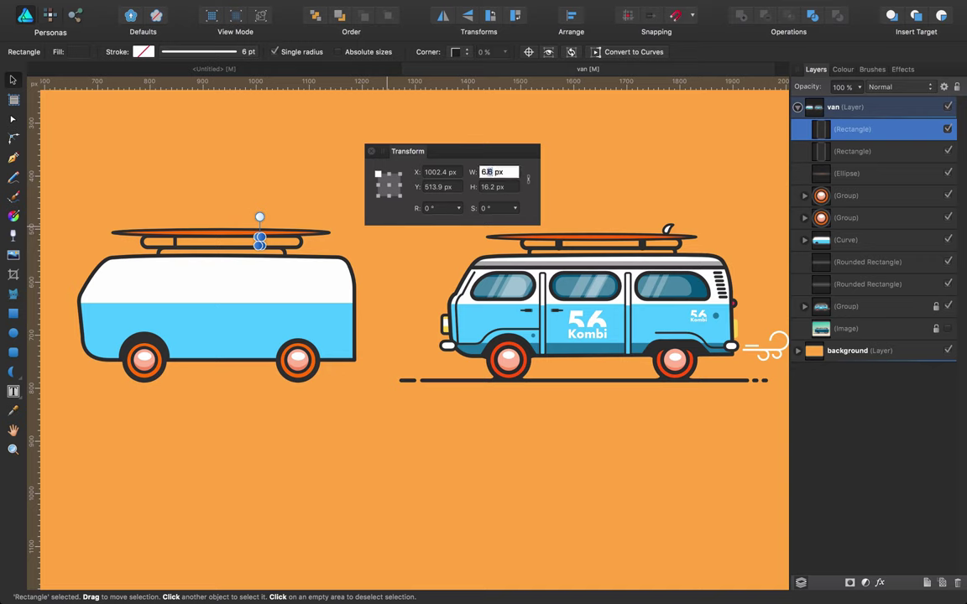
pyautogui.write('8')
pyautogui.press('Return')
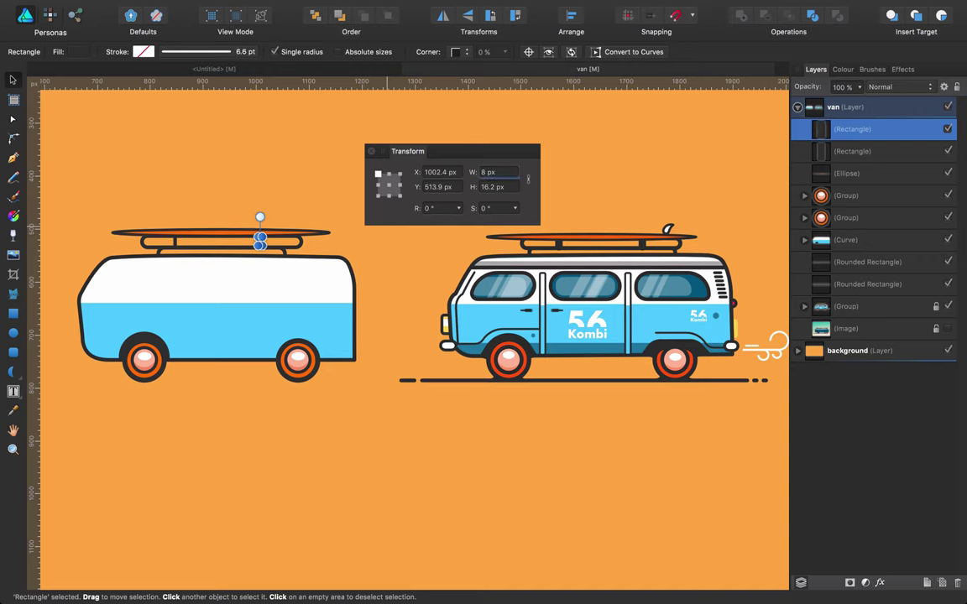
# Set the left strut's width to 8 px and dock the floating Transform settings between Colour and Brushes.
pyautogui.click(178, 238)
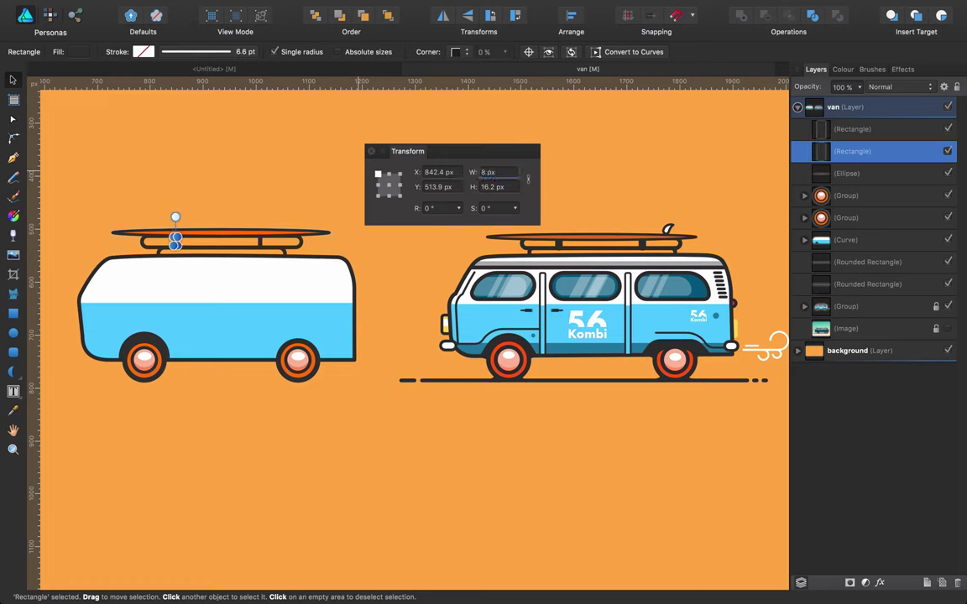
pyautogui.click(223, 180)
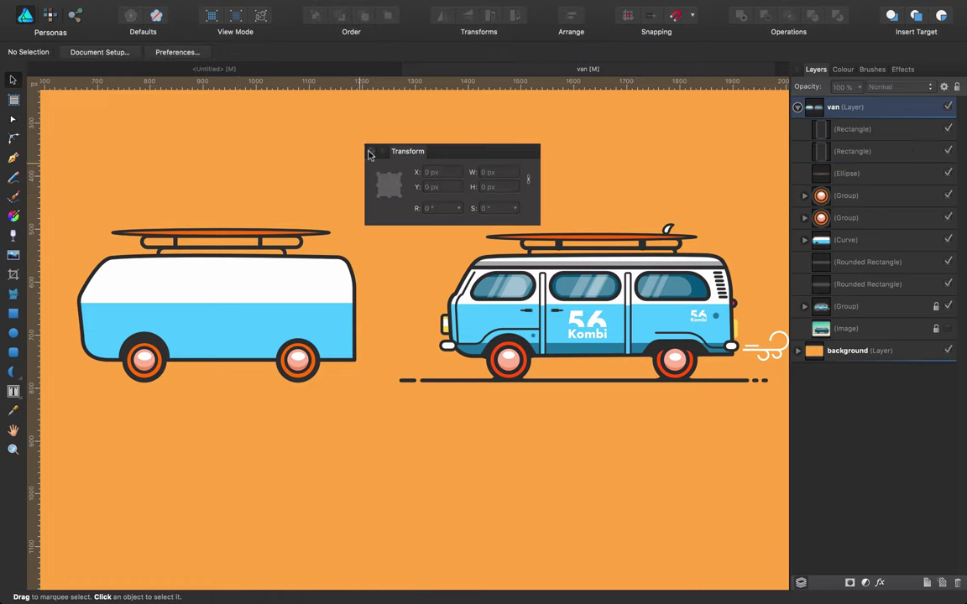
pyautogui.moveTo(411, 149); pyautogui.dragTo(793, 64)
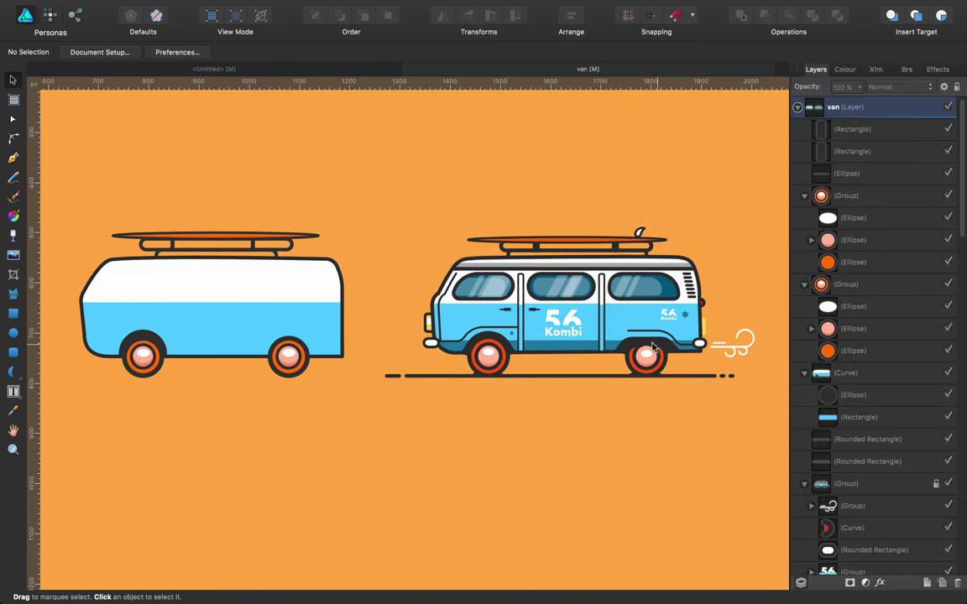
# Draw a trapezoid about 170 px wide just below the rear wheel of the unfinished van.
pyautogui.click(13, 375)
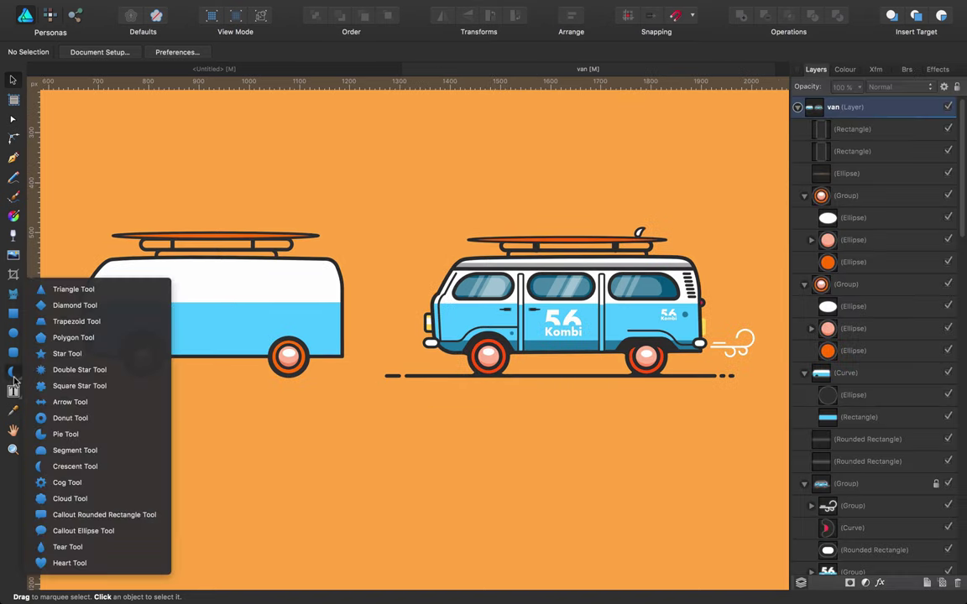
pyautogui.click(77, 323)
pyautogui.moveTo(239, 383); pyautogui.dragTo(325, 405)
# Copy the dark front wheel-arch ellipse's style and paste it onto the trapezoid.
pyautogui.press('a')
pyautogui.click(131, 338)
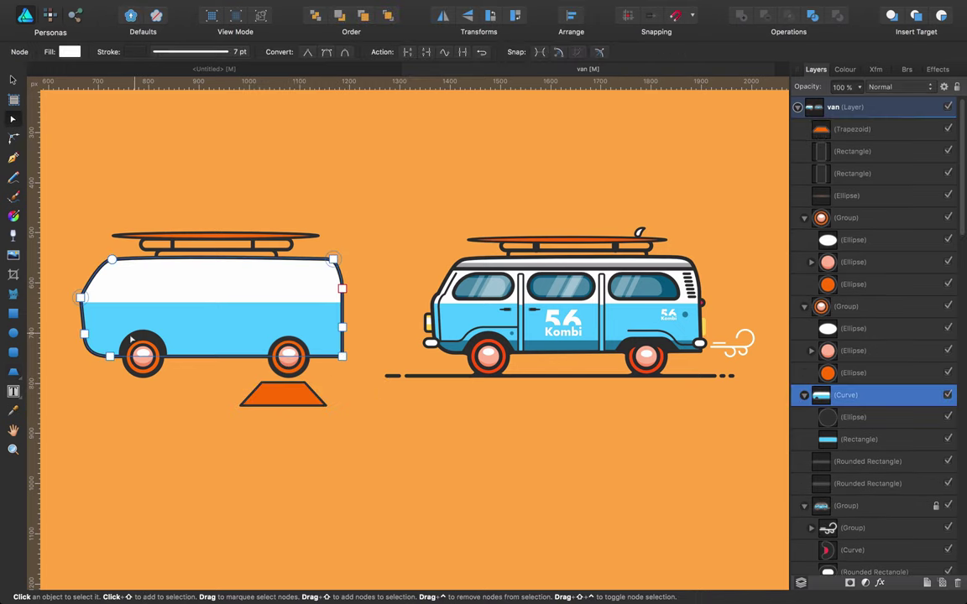
pyautogui.click(132, 338)
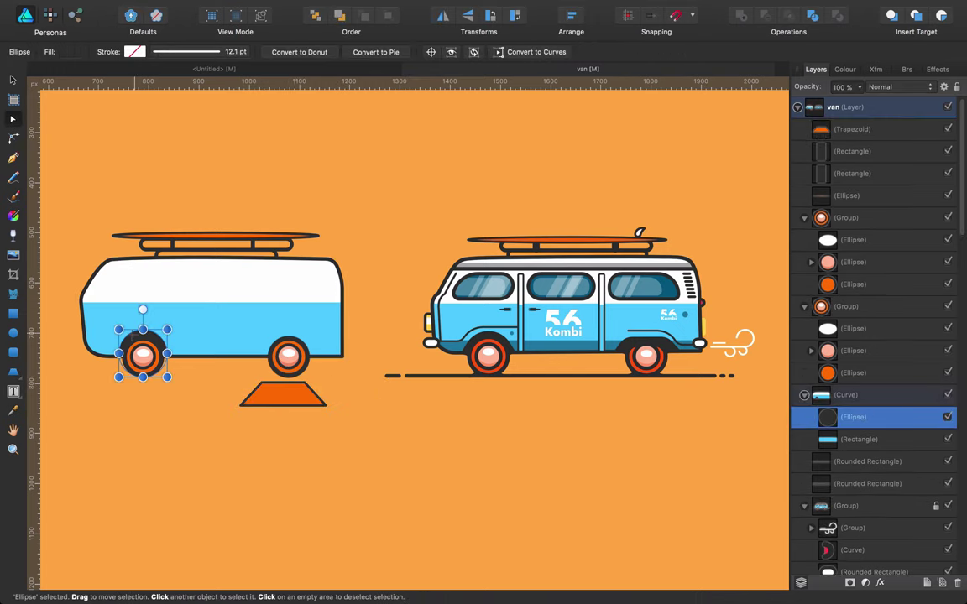
pyautogui.click(279, 393)
pyautogui.press('super+shift+v')
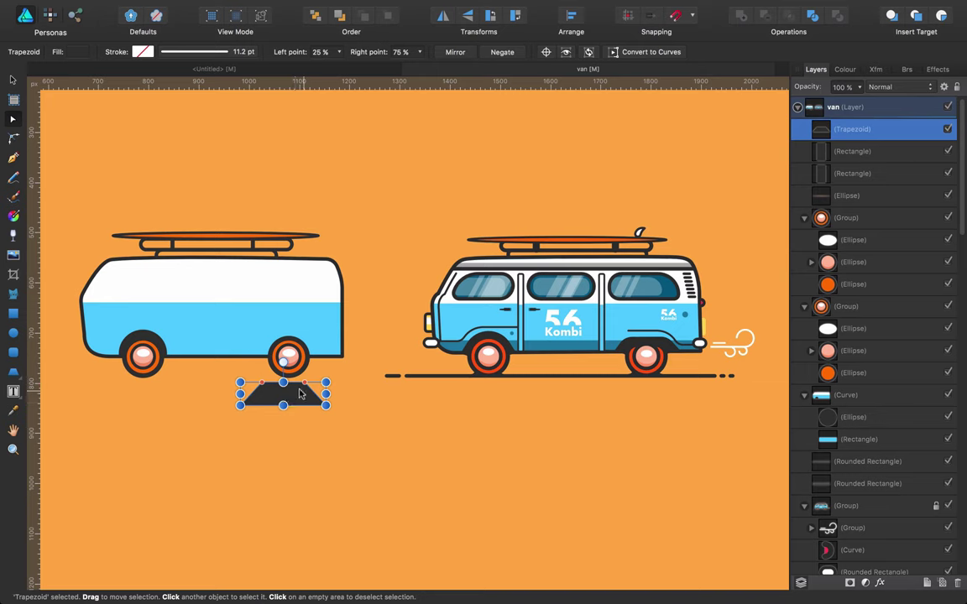
# Cut the dark trapezoid and paste it inside the van body curve so the body clips it.
pyautogui.press('Delete')
pyautogui.click(278, 276)
pyautogui.doubleClick(277, 275)
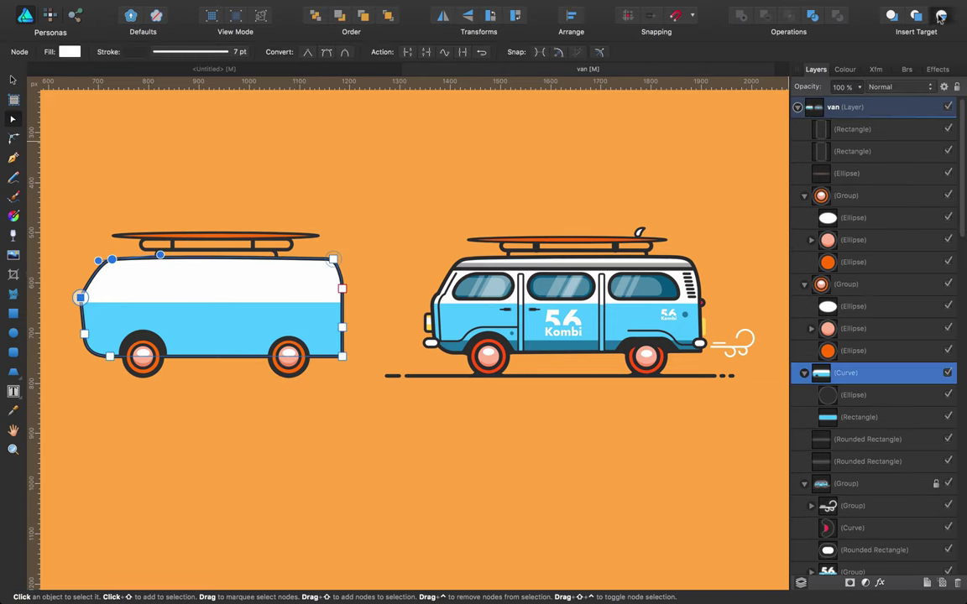
pyautogui.press('super+z')
# Nudge the clipped trapezoid 90 px up and 10 px right so it forms an arch around the rear wheel.
pyautogui.hotkey('shift', 'Up')
pyautogui.hotkey('shift', 'Up')
pyautogui.hotkey('shift', 'Up')
pyautogui.hotkey('shift', 'Up')
pyautogui.hotkey('shift', 'Up')
pyautogui.hotkey('shift', 'Up')
pyautogui.hotkey('shift', 'Up')
pyautogui.hotkey('shift', 'Up')
pyautogui.hotkey('shift', 'Up')
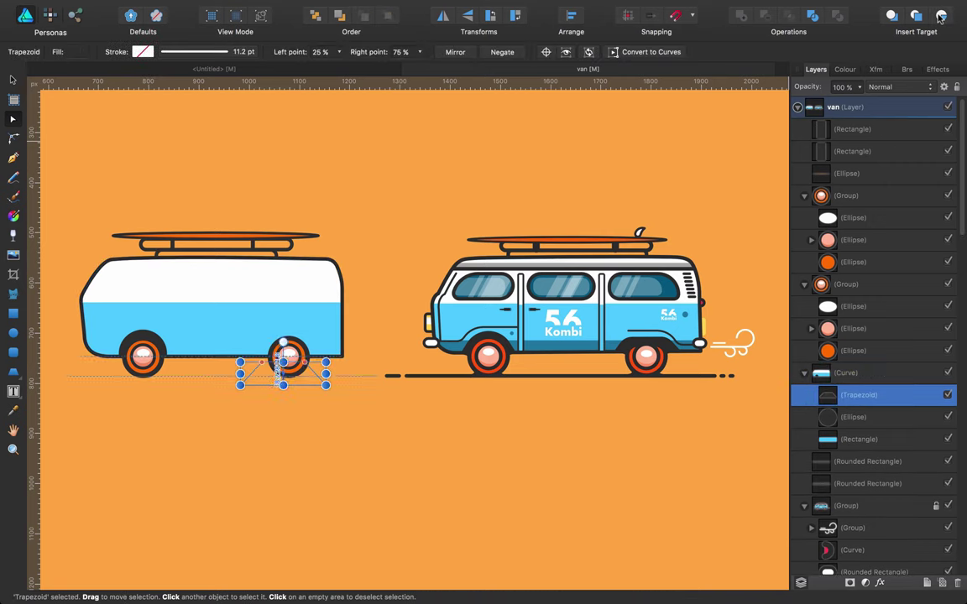
pyautogui.hotkey('shift', 'Right')
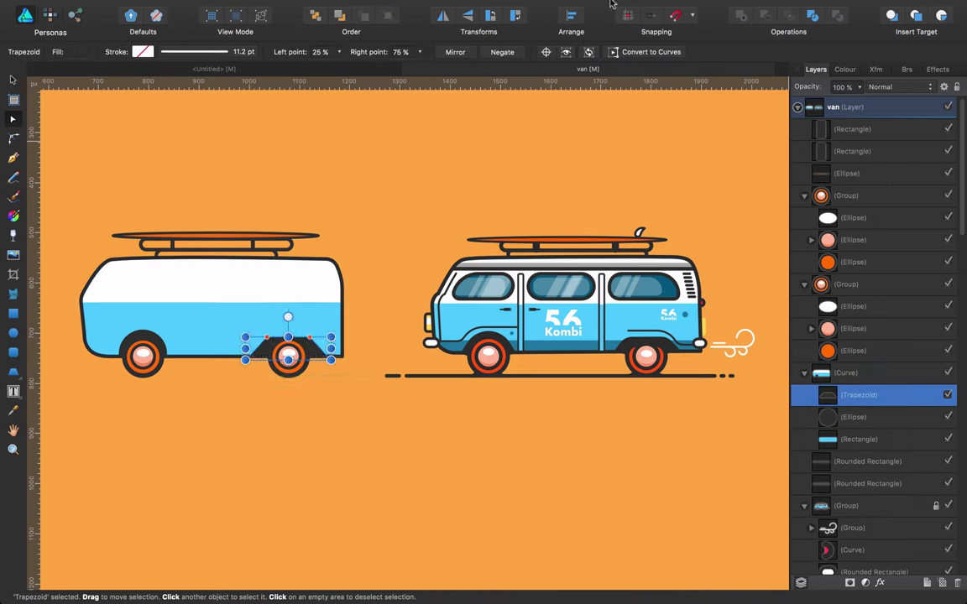
# Round the upper-left corner of the rear wheel arch with the Corner tool, setting its radius to 20 px.
pyautogui.press('a')
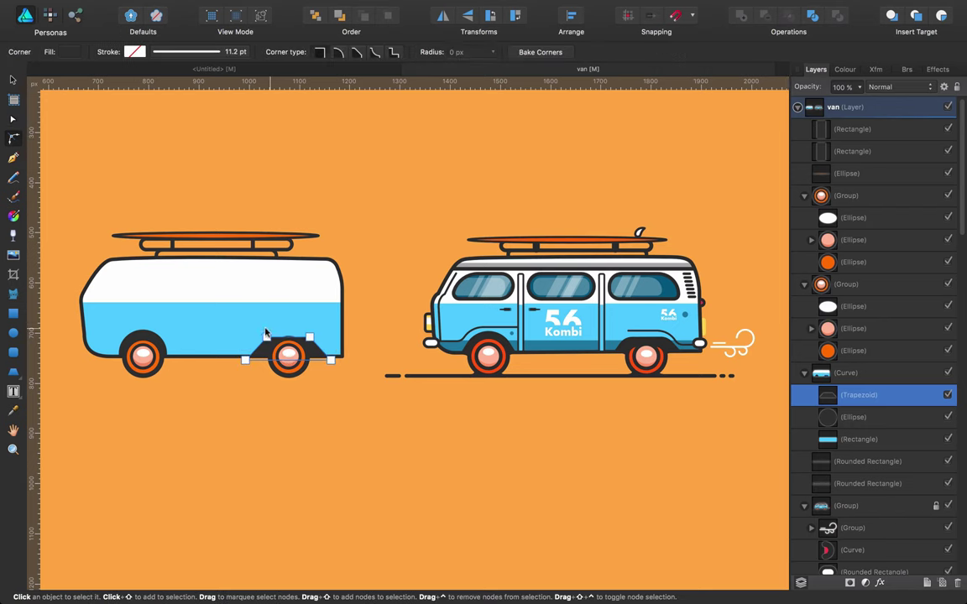
pyautogui.moveTo(266, 336); pyautogui.dragTo(268, 343)
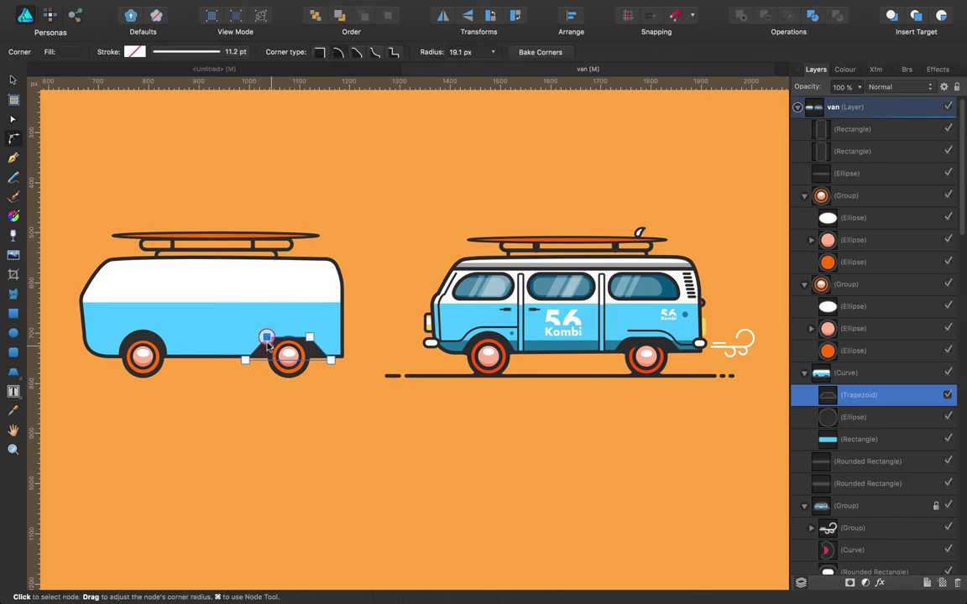
pyautogui.moveTo(467, 52); pyautogui.dragTo(430, 56)
pyautogui.write('1')
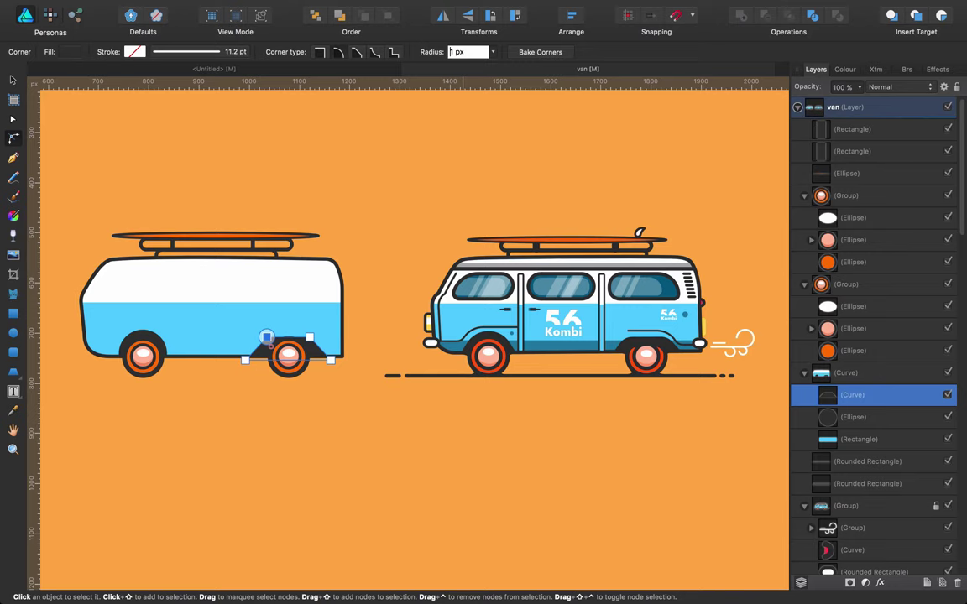
pyautogui.write('20')
pyautogui.press('Return')
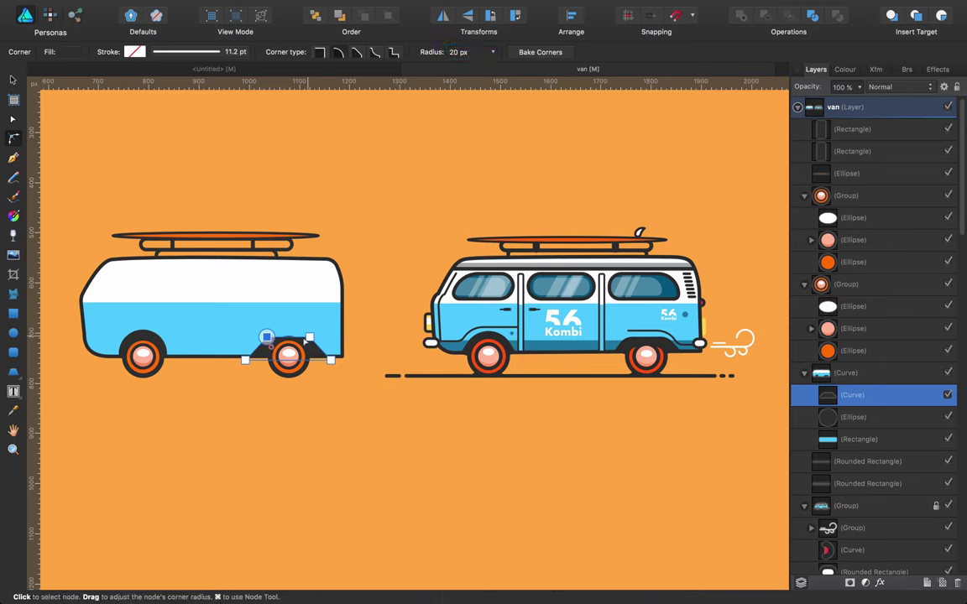
# Round the upper-right corner of the rear wheel arch with a 20 px radius and deselect the shape.
pyautogui.click(309, 339)
pyautogui.click(459, 52)
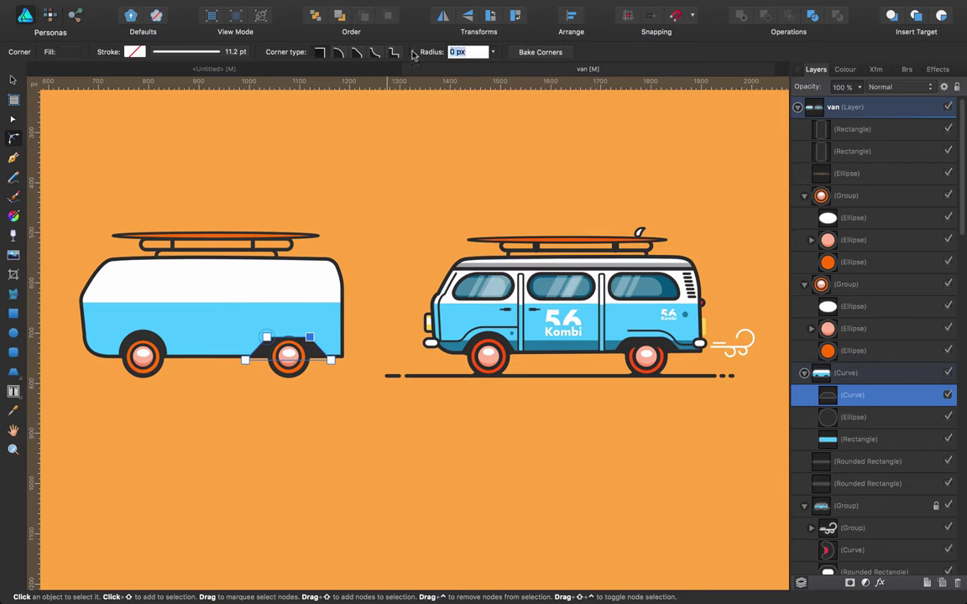
pyautogui.write('20')
pyautogui.press('Return')
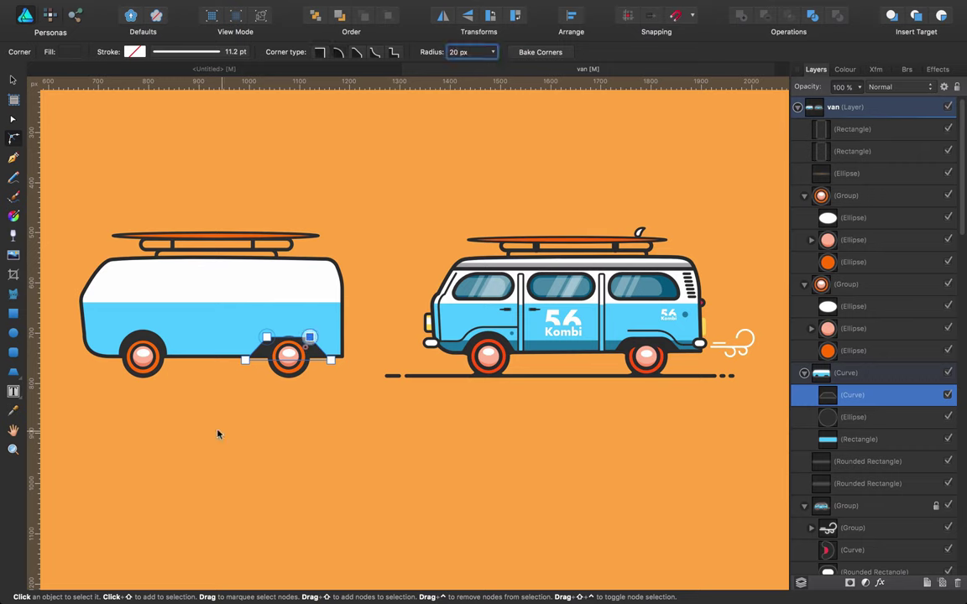
pyautogui.write('v')
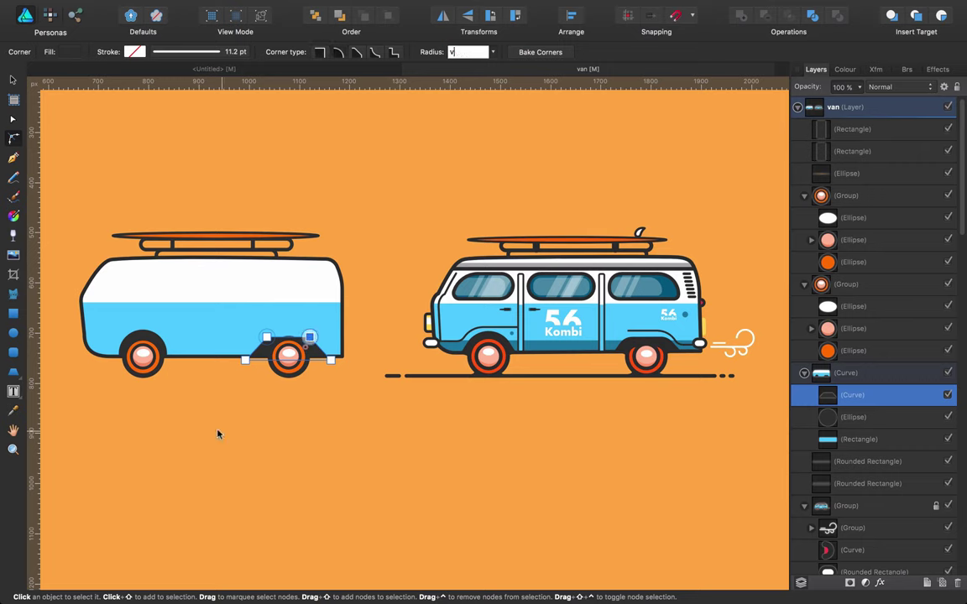
pyautogui.click(217, 434)
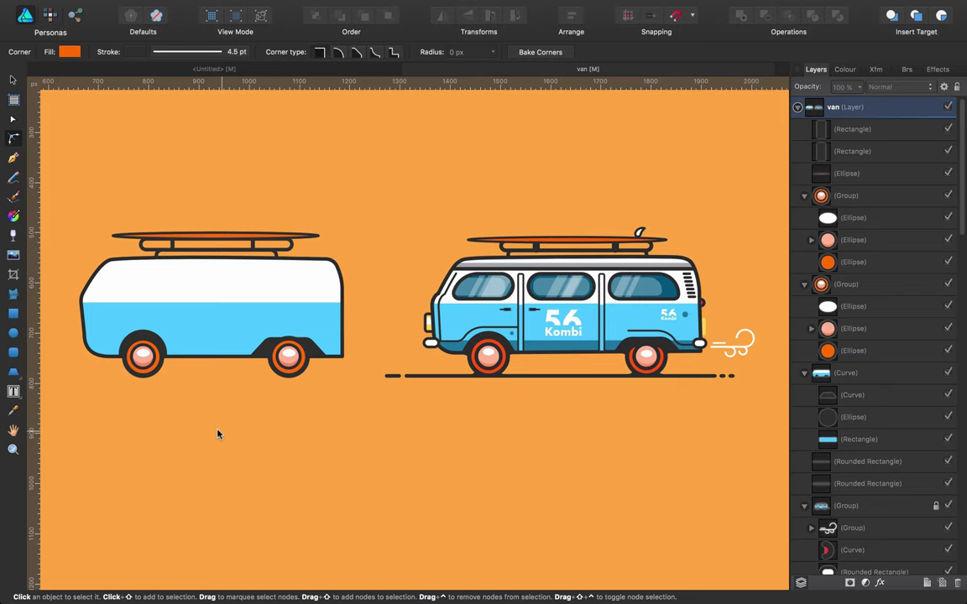
# Select the rear wheel arch inside the body curve and nudge it slightly up and right.
pyautogui.click(235, 316)
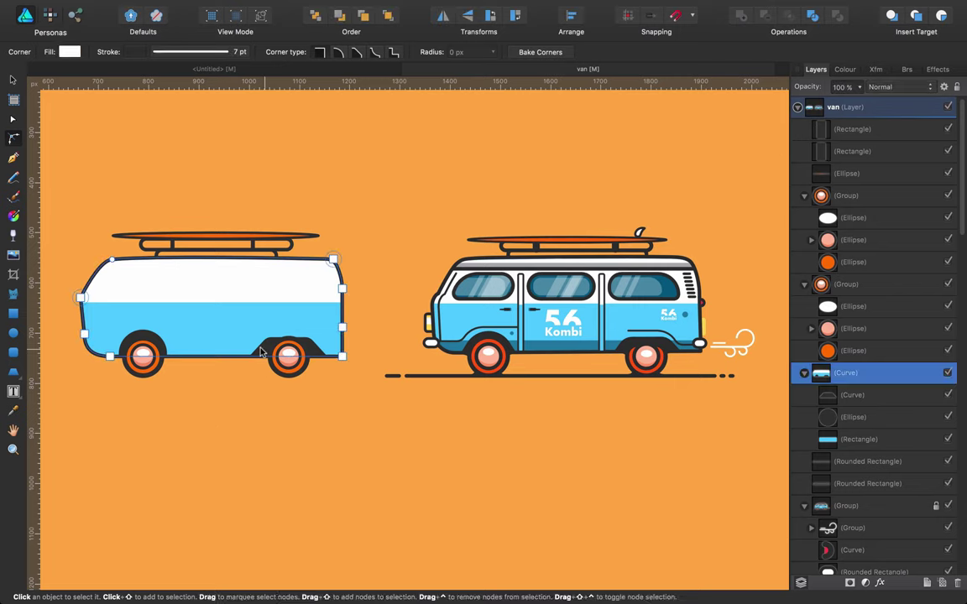
pyautogui.click(867, 412)
pyautogui.click(866, 392)
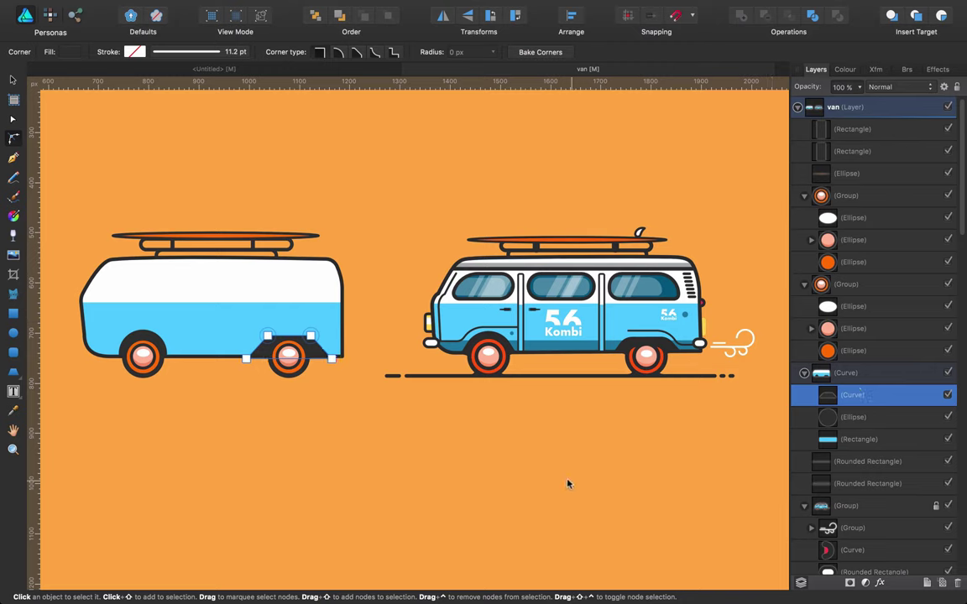
pyautogui.click(445, 526)
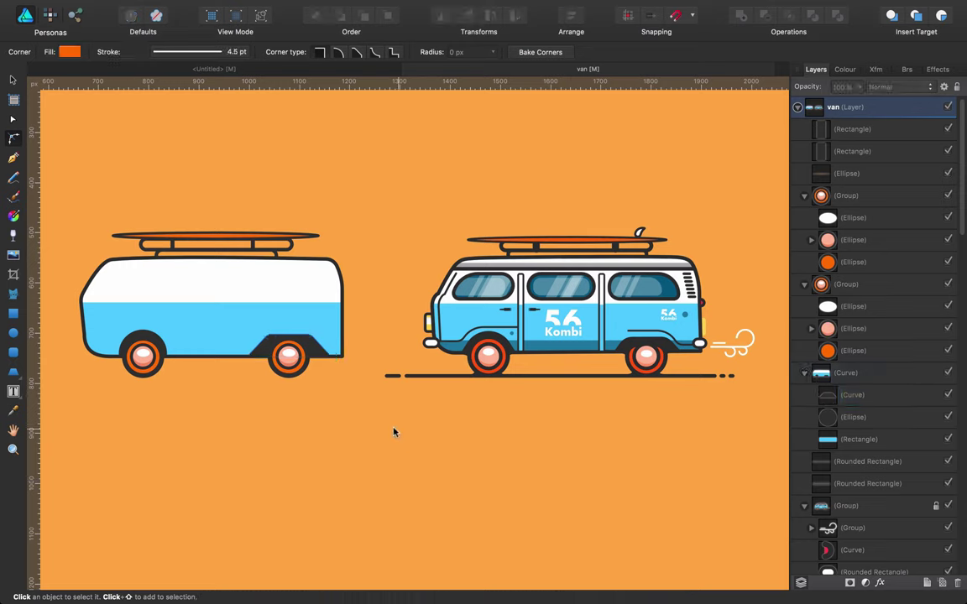
# Scale the rear wheel arch down about its centre to about 140 px wide.
pyautogui.click(308, 351)
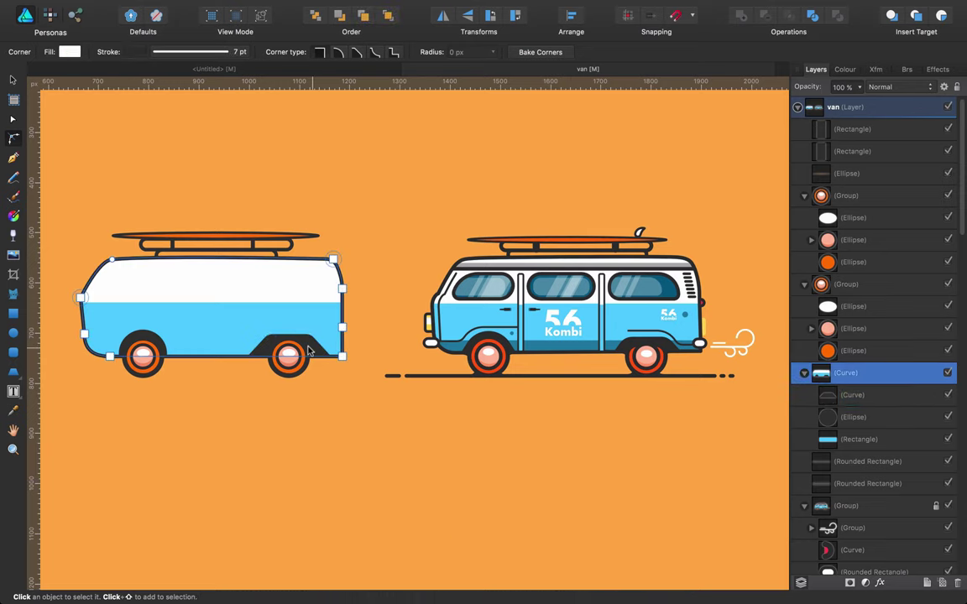
pyautogui.click(852, 395)
pyautogui.press('v')
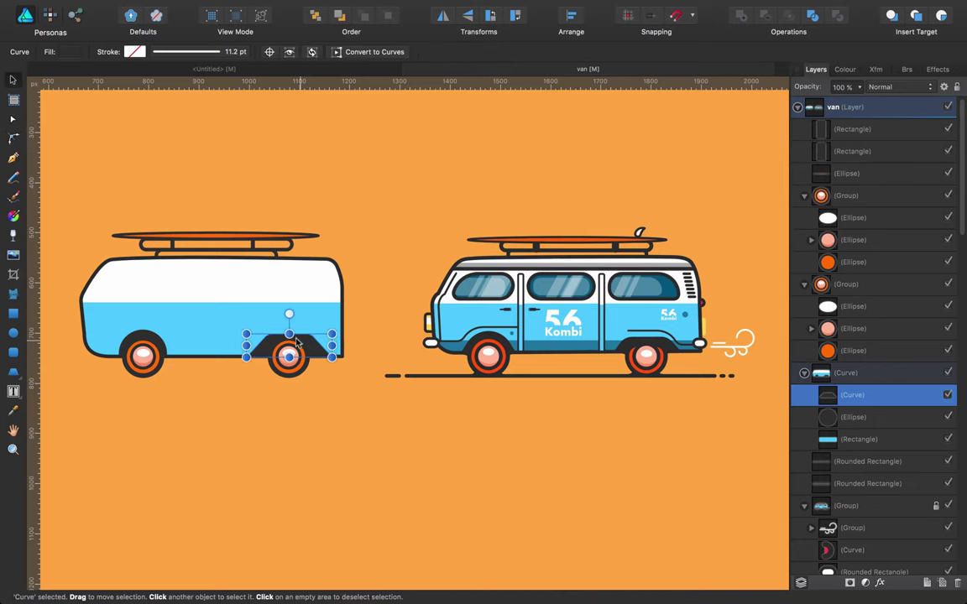
pyautogui.moveTo(331, 343); pyautogui.dragTo(254, 342)
pyautogui.click(310, 398)
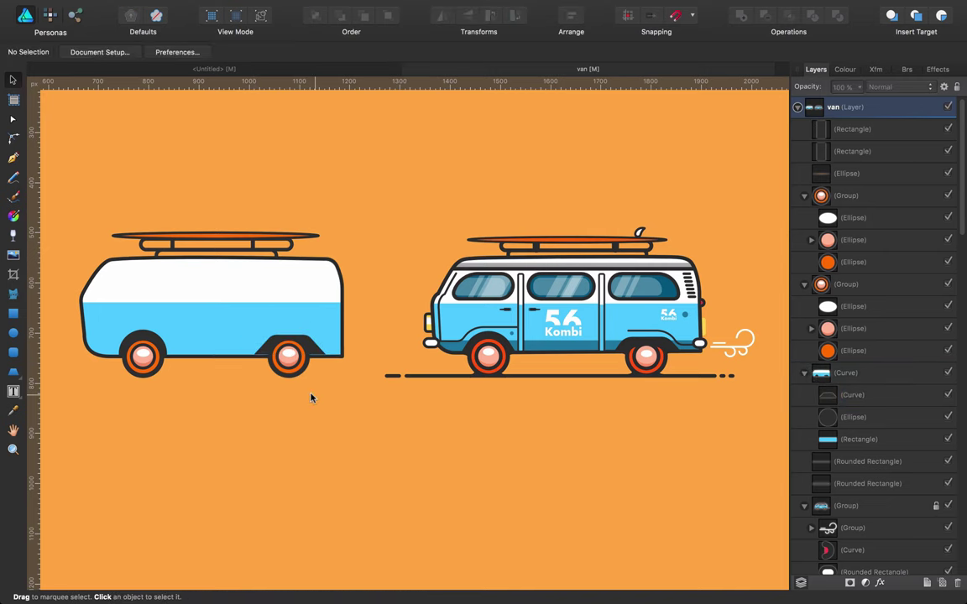
# Nudge the rear wheel arch slightly down to meet the body's bottom outline.
pyautogui.click(308, 349)
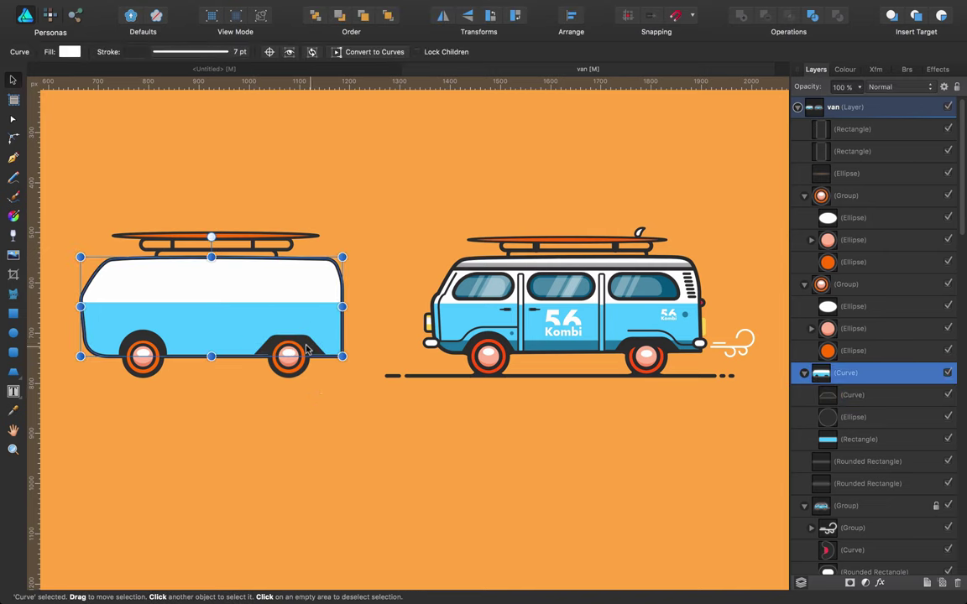
pyautogui.click(846, 395)
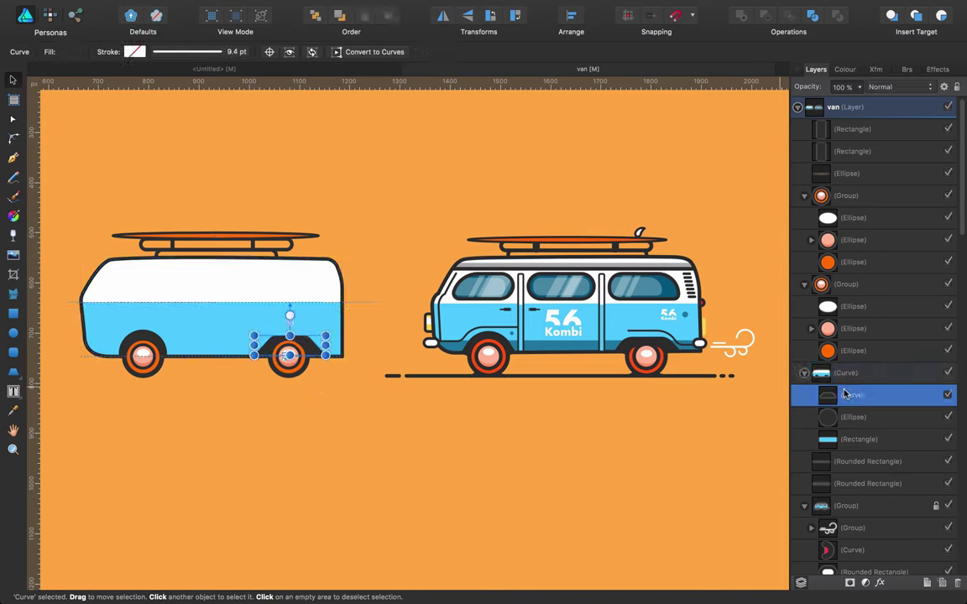
pyautogui.click(326, 388)
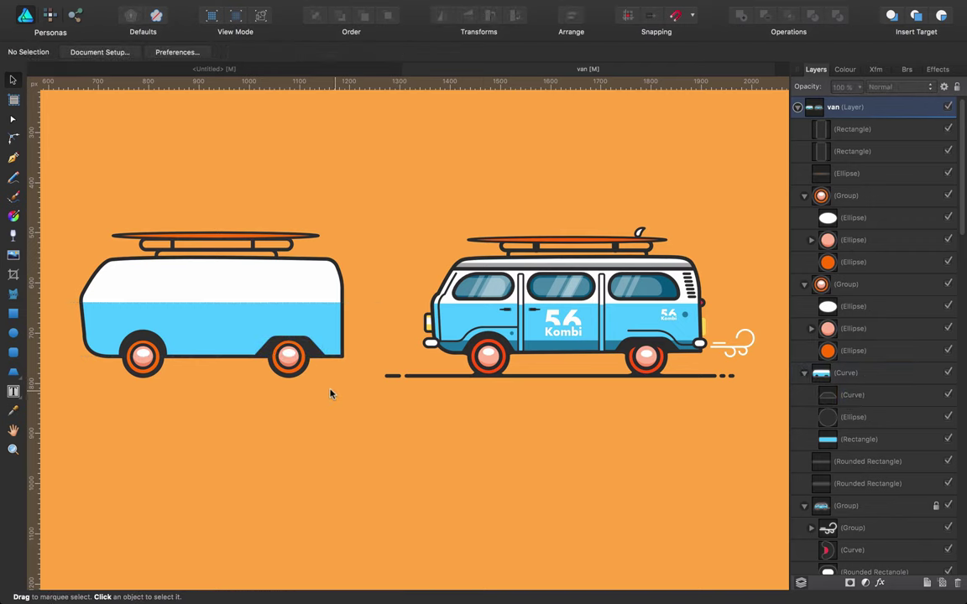
# Move the rear wheel and its arch together about 10 px left, and nudge the wheel alone slightly back right.
pyautogui.moveTo(335, 390); pyautogui.dragTo(231, 297)
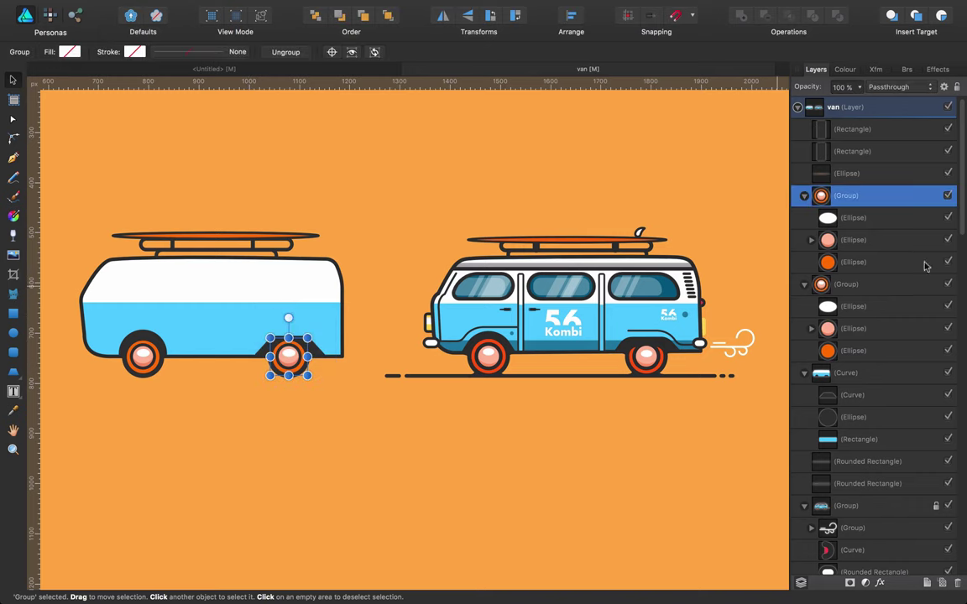
pyautogui.keyDown('super'); pyautogui.click(853, 395); pyautogui.keyUp('super')
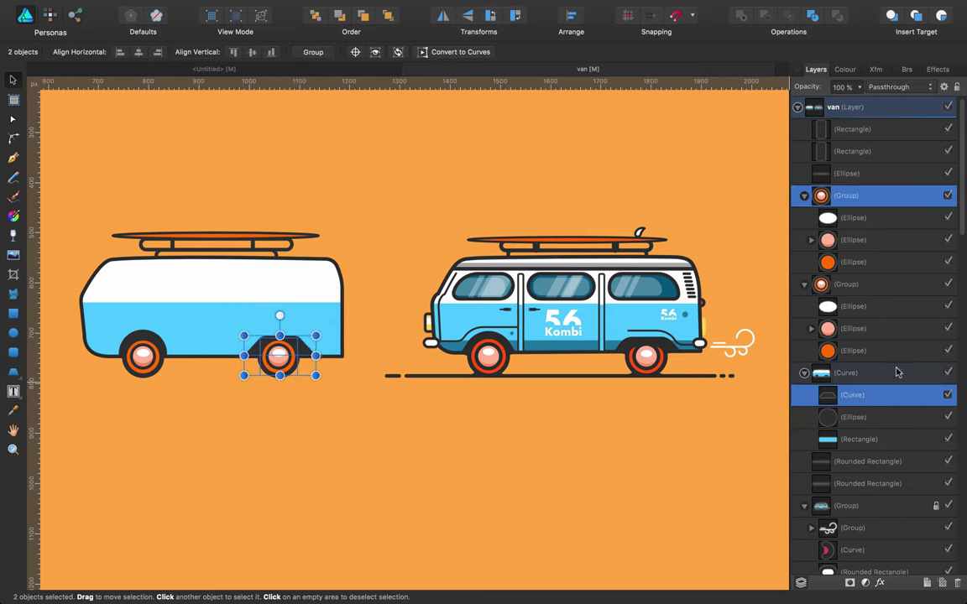
pyautogui.click(718, 407)
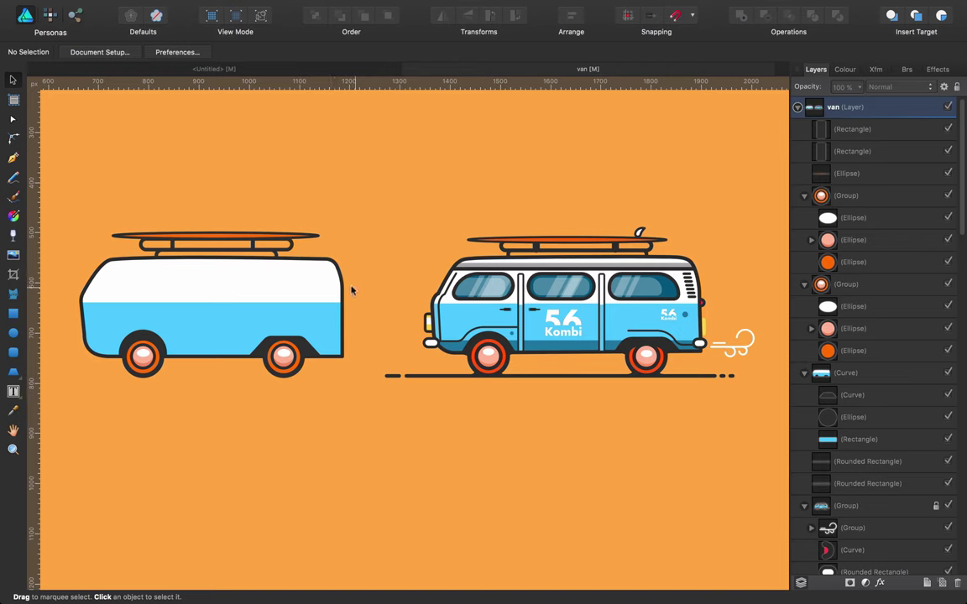
pyautogui.moveTo(317, 382); pyautogui.dragTo(252, 327)
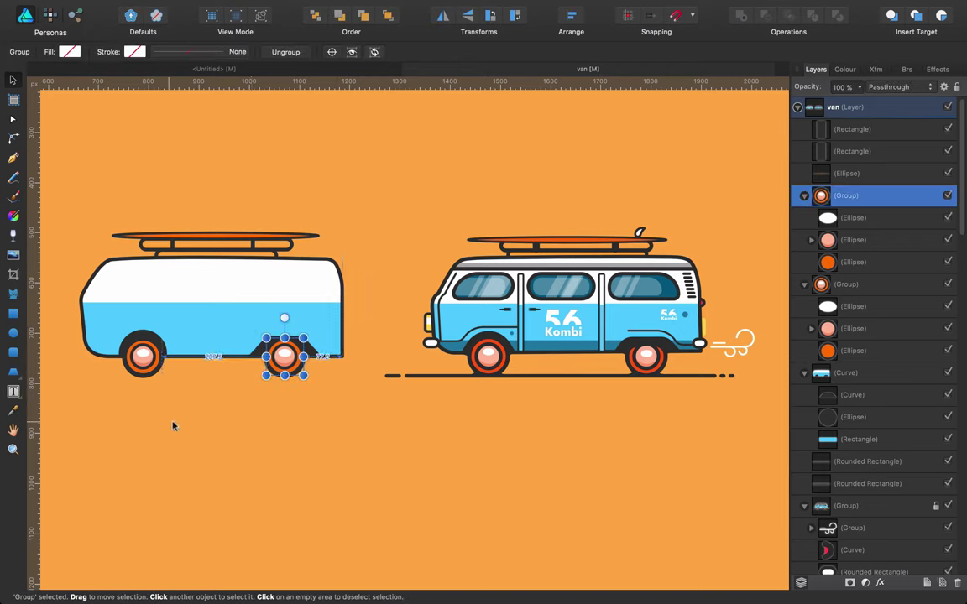
pyautogui.click(192, 436)
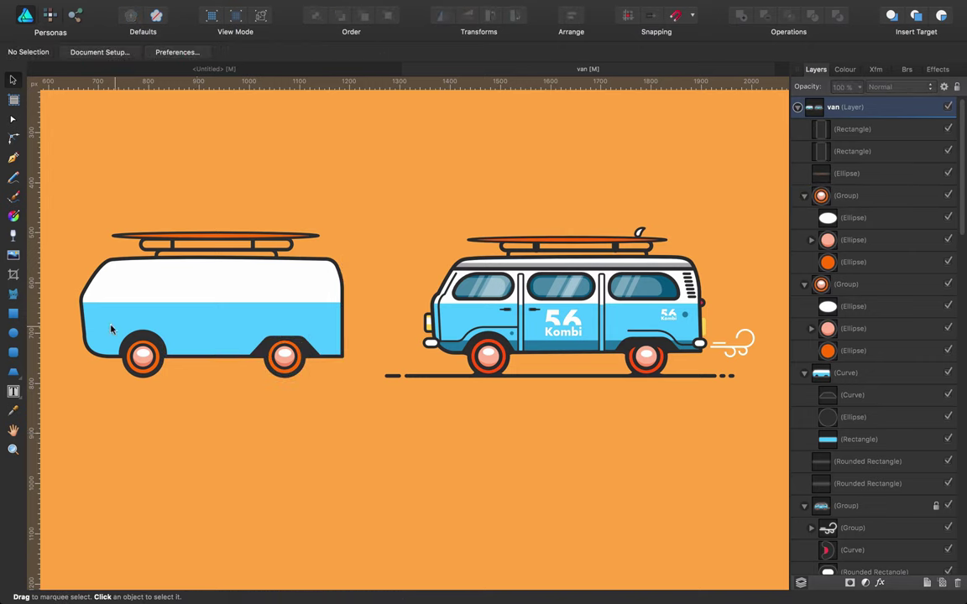
# Draw a narrow vertical rounded rectangle about 165 px tall behind the front wheel, reaching the body's bottom edge.
pyautogui.click(13, 353)
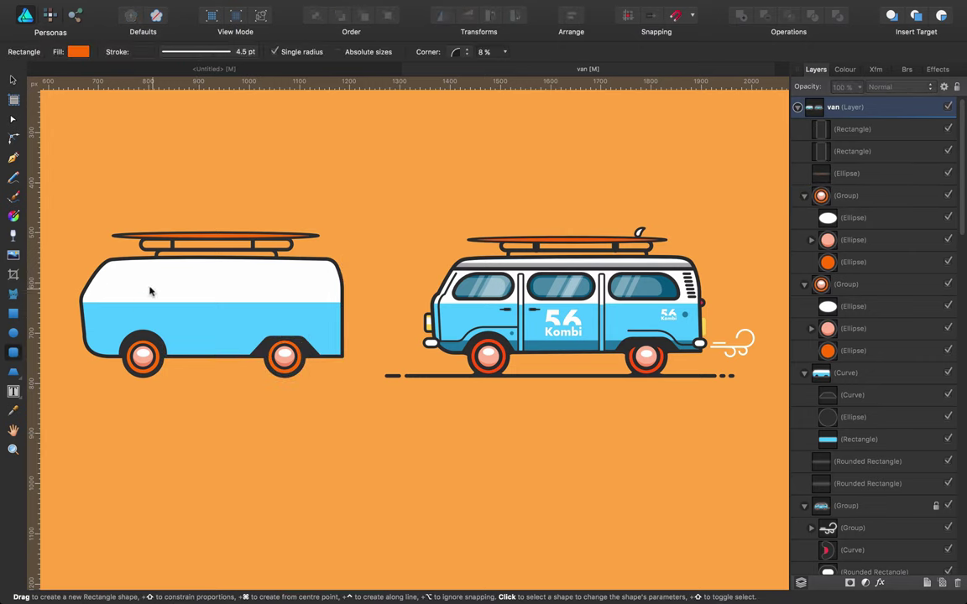
pyautogui.moveTo(162, 290); pyautogui.dragTo(167, 356)
pyautogui.moveTo(163, 287)
pyautogui.mouseDown()
pyautogui.moveTo(165, 268)
pyautogui.moveTo(173, 273)
pyautogui.mouseUp()
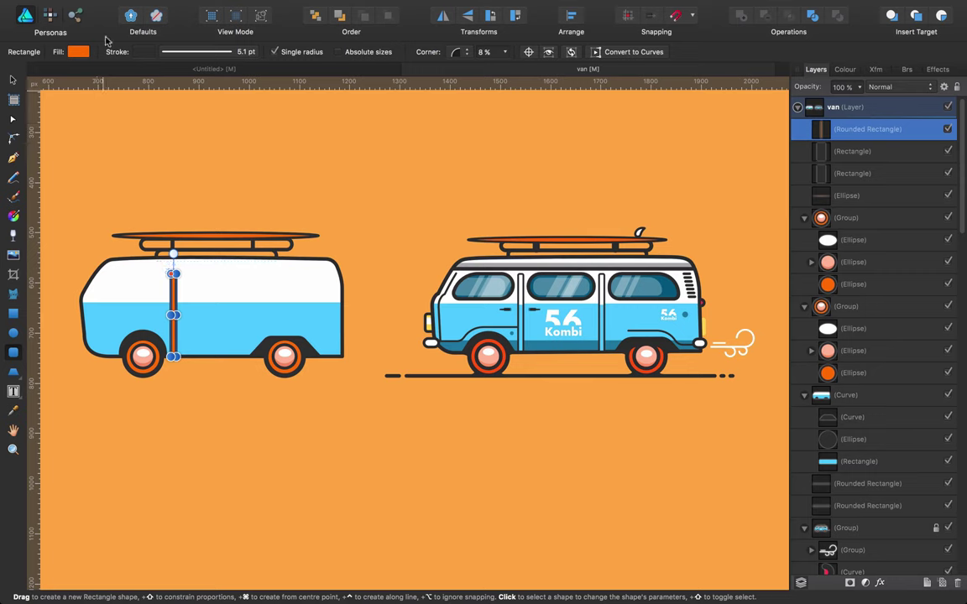
# Fill the narrow door strip with white and set its corner rounding to 50%.
pyautogui.click(83, 50)
pyautogui.moveTo(138, 153); pyautogui.dragTo(83, 191)
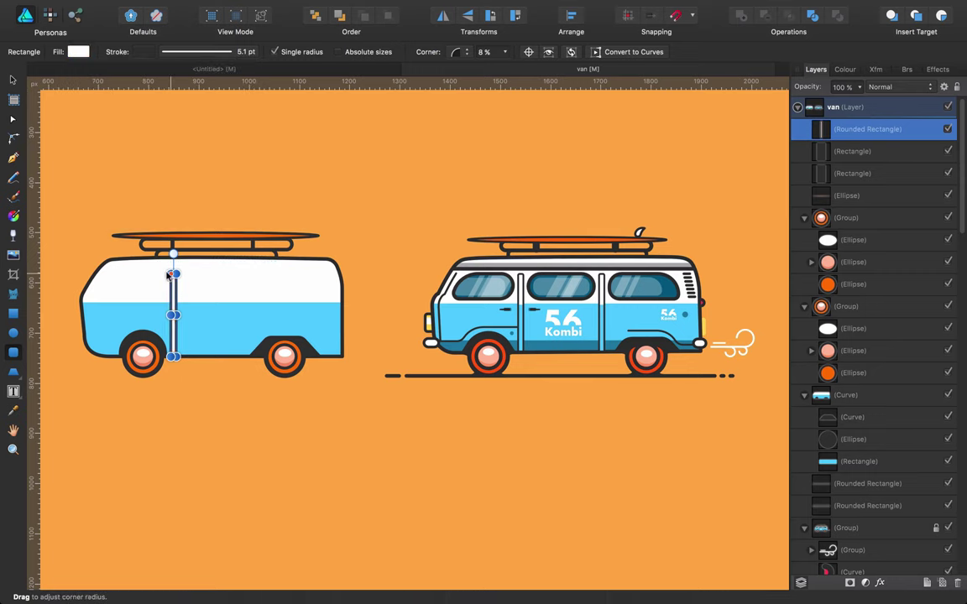
pyautogui.moveTo(173, 274); pyautogui.dragTo(169, 283)
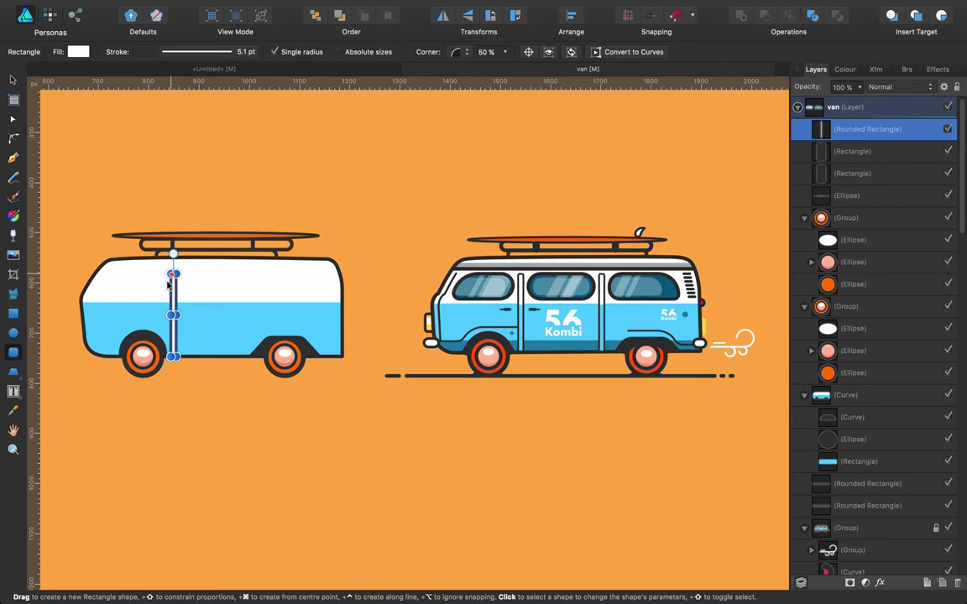
pyautogui.press('z')
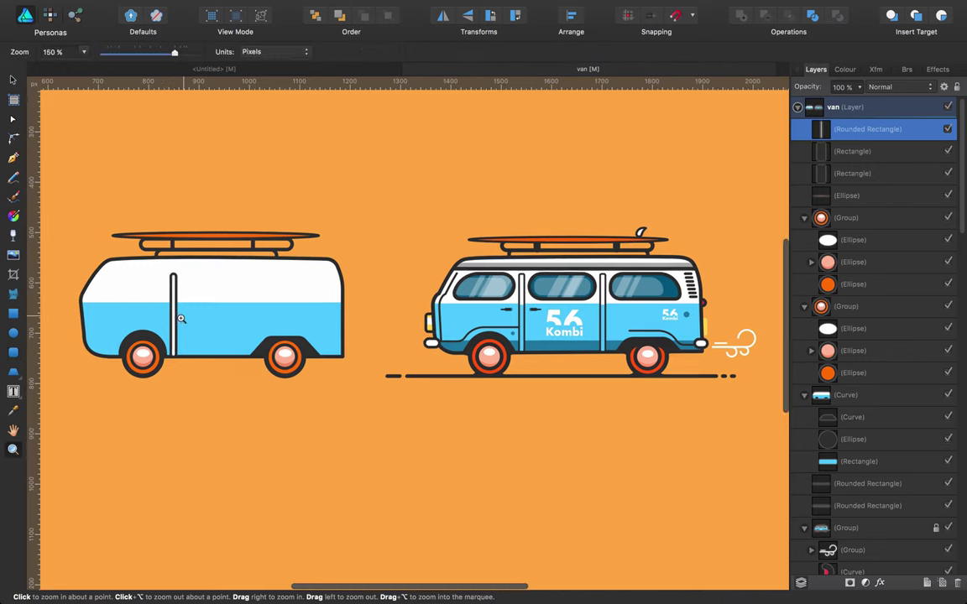
pyautogui.click(180, 318)
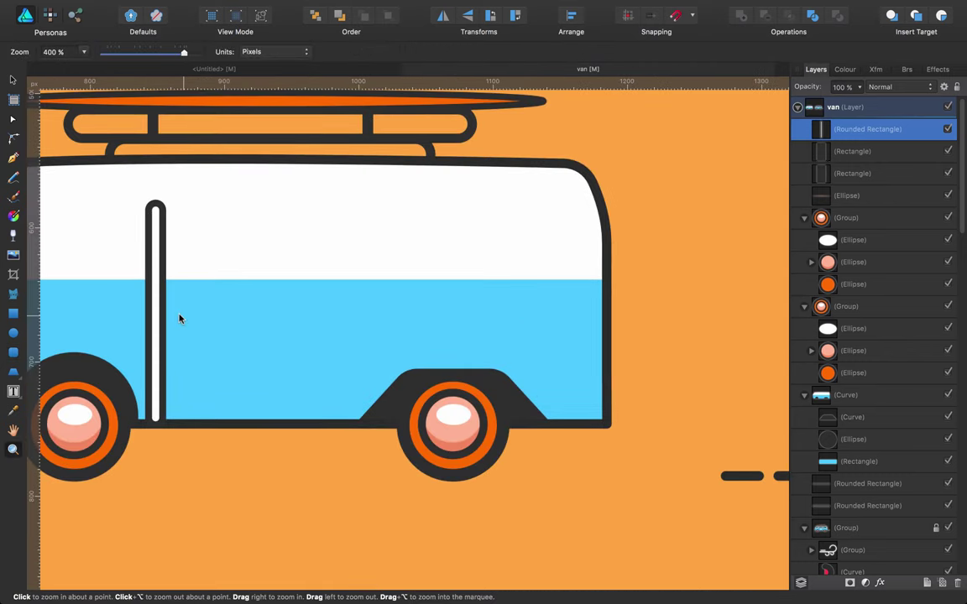
# Move the door strip slightly down so its lower end overlaps the body's bottom outline.
pyautogui.press('v')
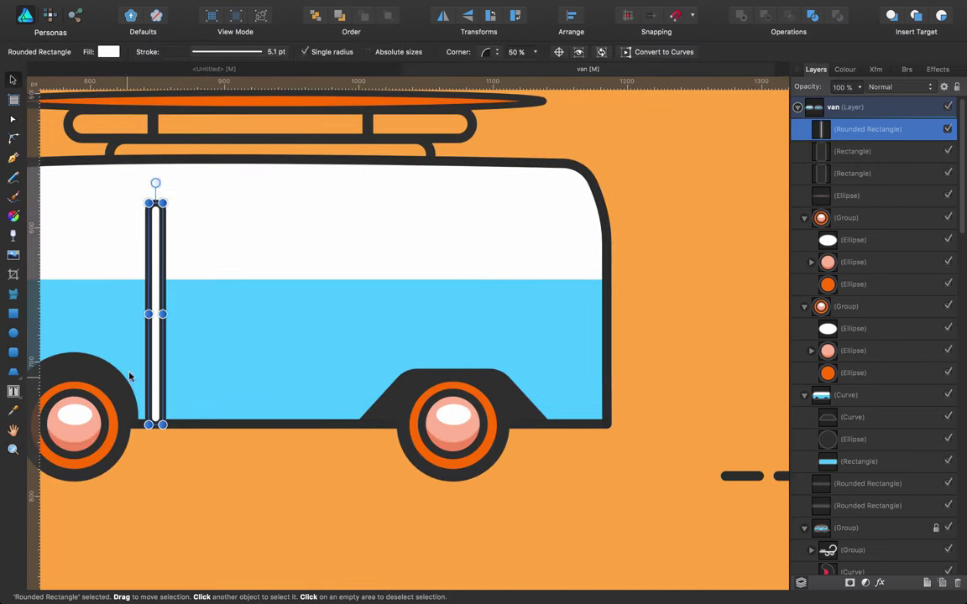
pyautogui.click(13, 137)
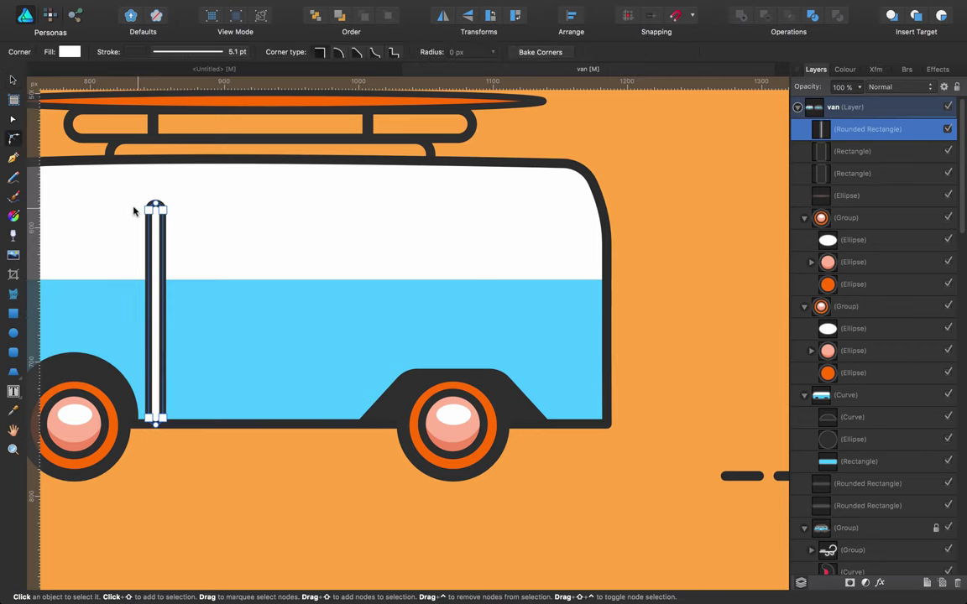
pyautogui.click(13, 80)
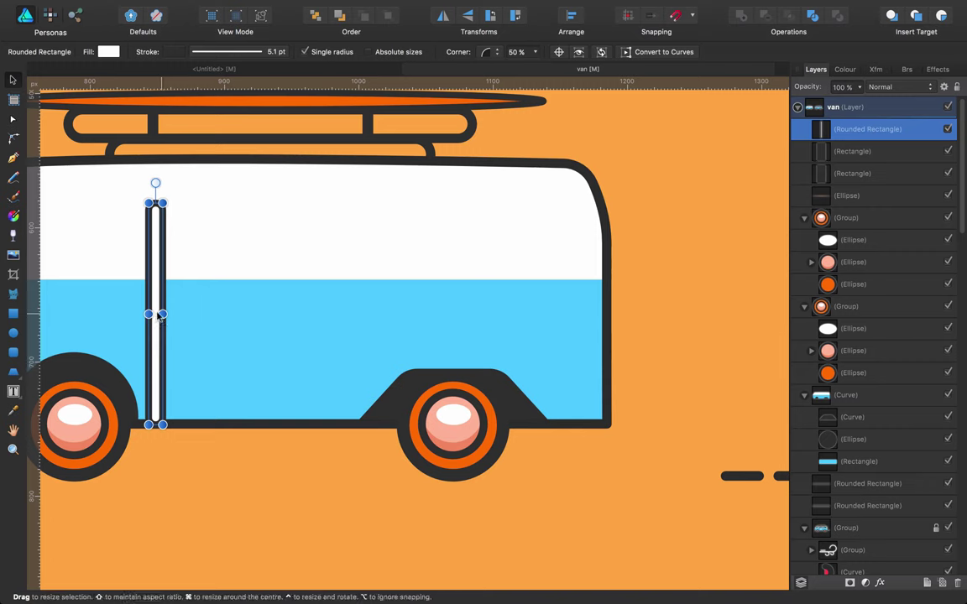
pyautogui.moveTo(158, 315); pyautogui.dragTo(157, 319)
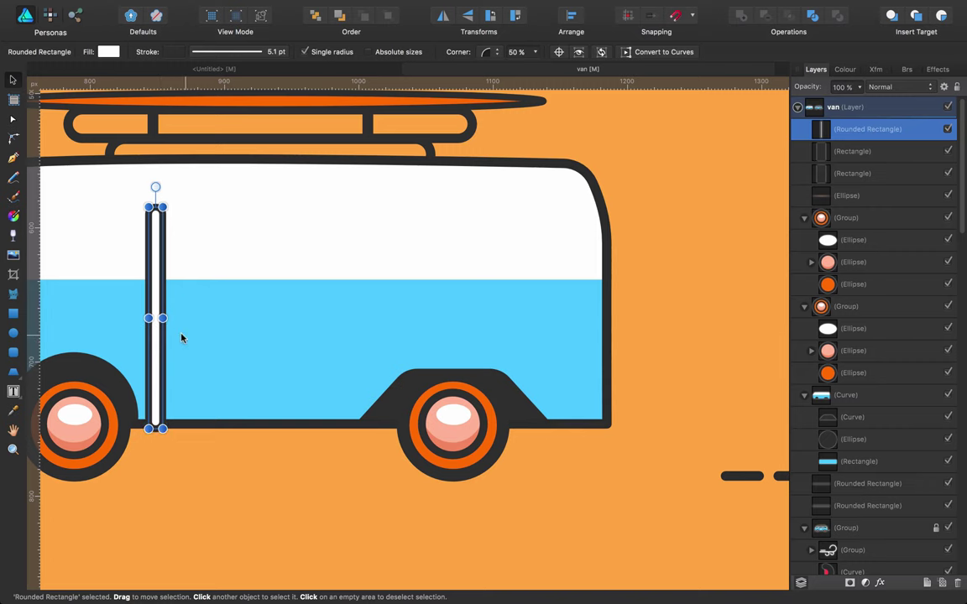
pyautogui.click(188, 463)
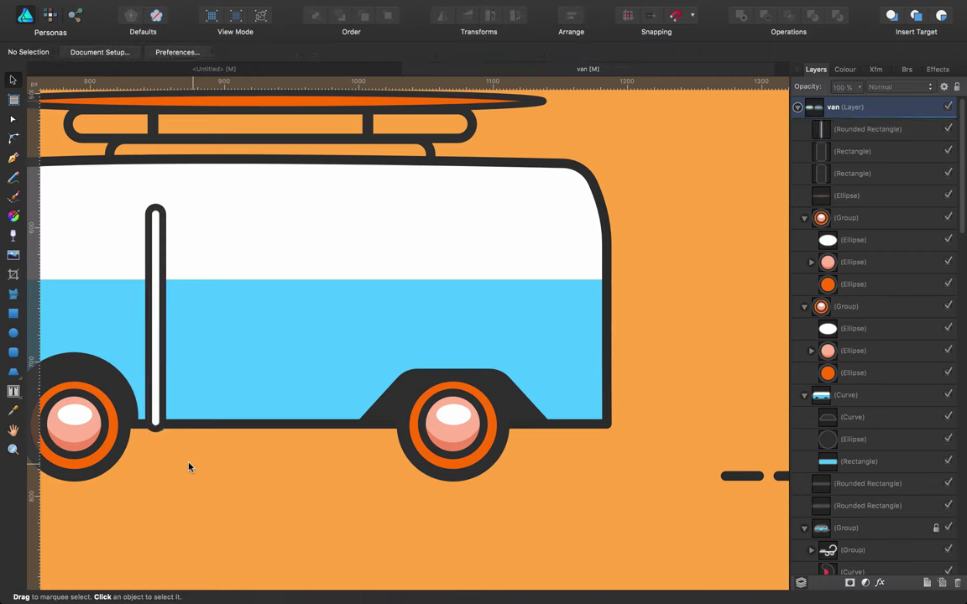
# Clip the door strip inside the van body shape and stretch its top end upward by about 20 px.
pyautogui.click(154, 363)
pyautogui.press('Delete')
pyautogui.click(183, 341)
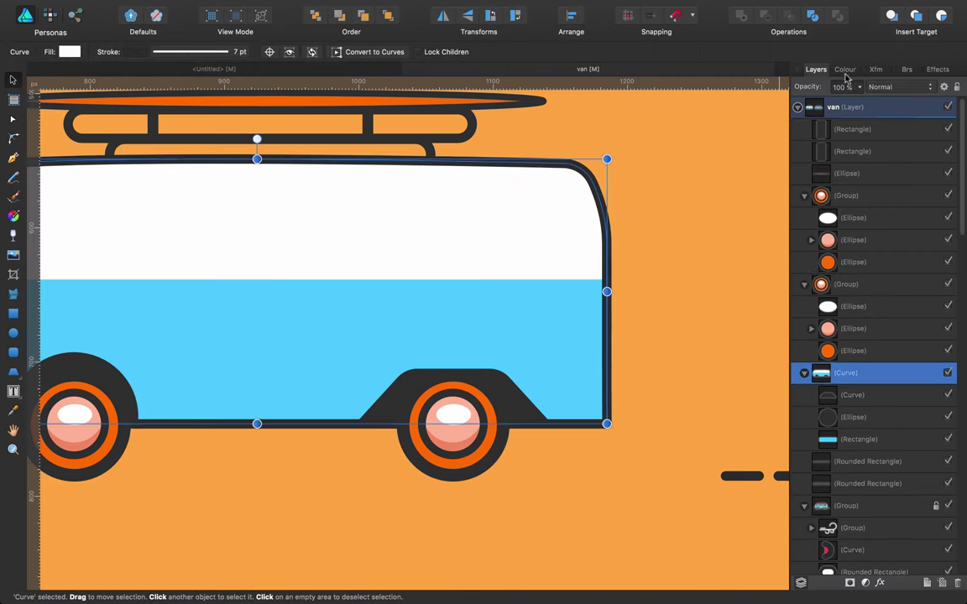
pyautogui.press('super+z')
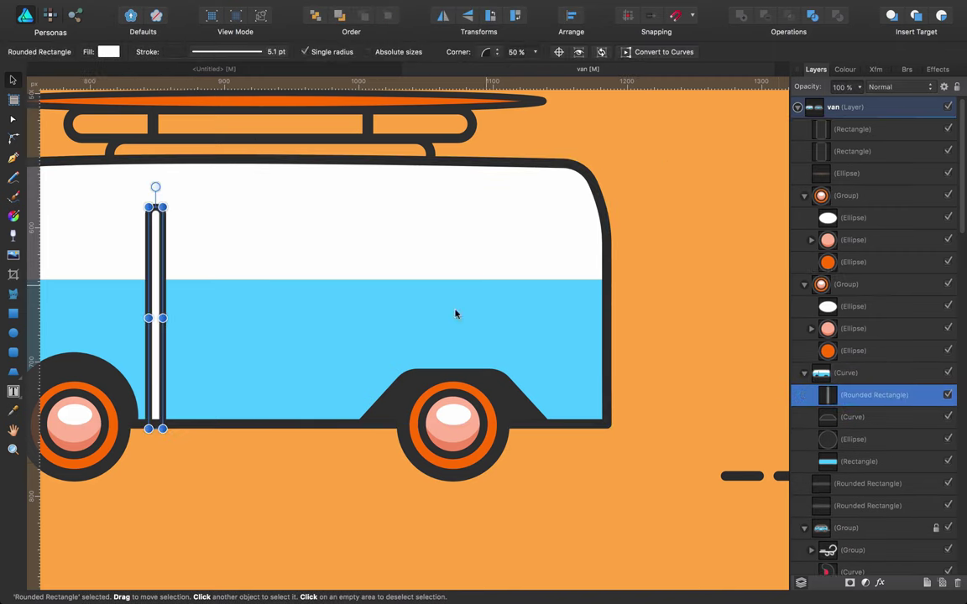
pyautogui.moveTo(158, 205); pyautogui.dragTo(158, 179)
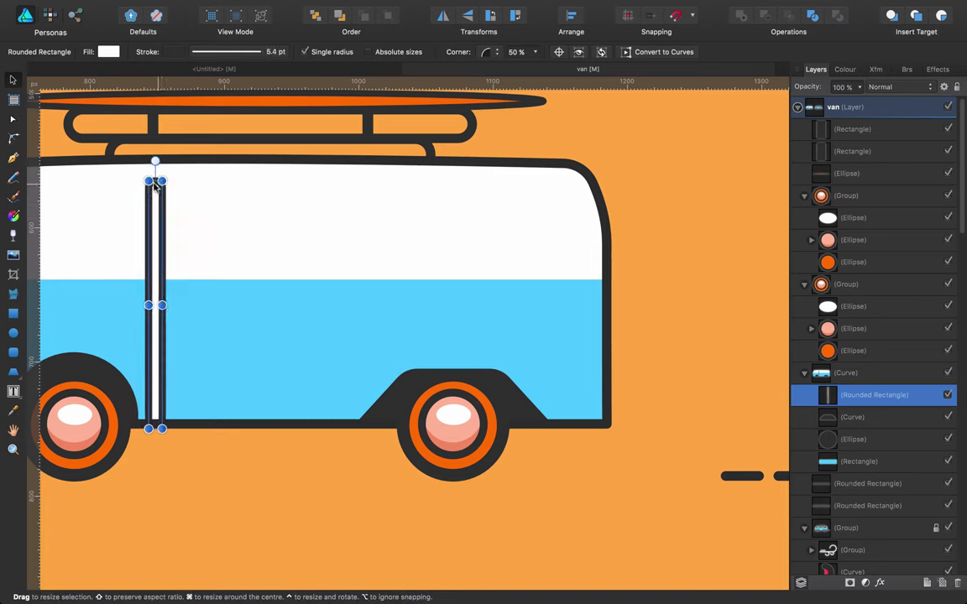
# Draw a rectangle about 27 by 106 px over the door strip's lower part, filled with the body's light blue and without a stroke.
pyautogui.click(12, 313)
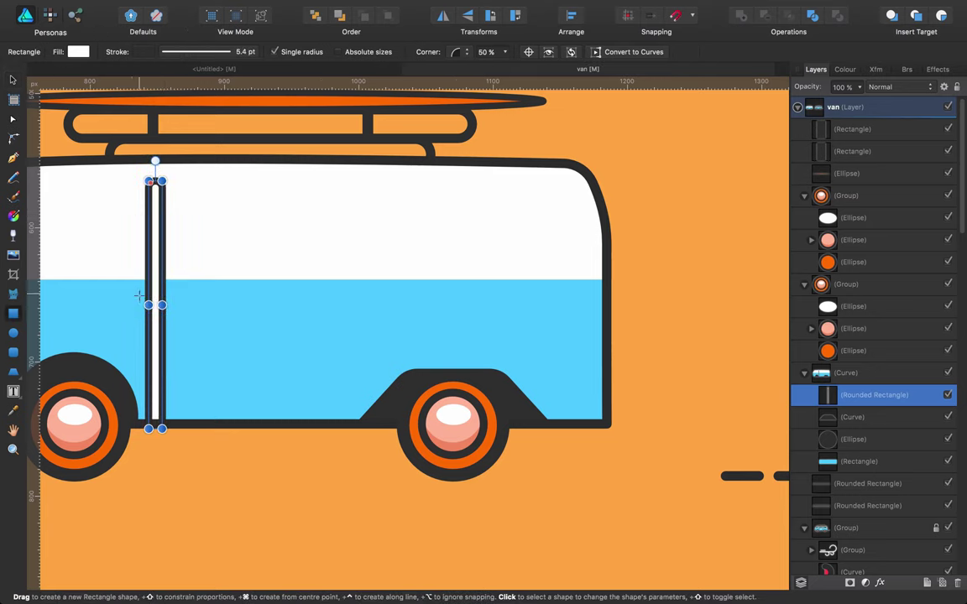
pyautogui.moveTo(138, 293); pyautogui.dragTo(174, 436)
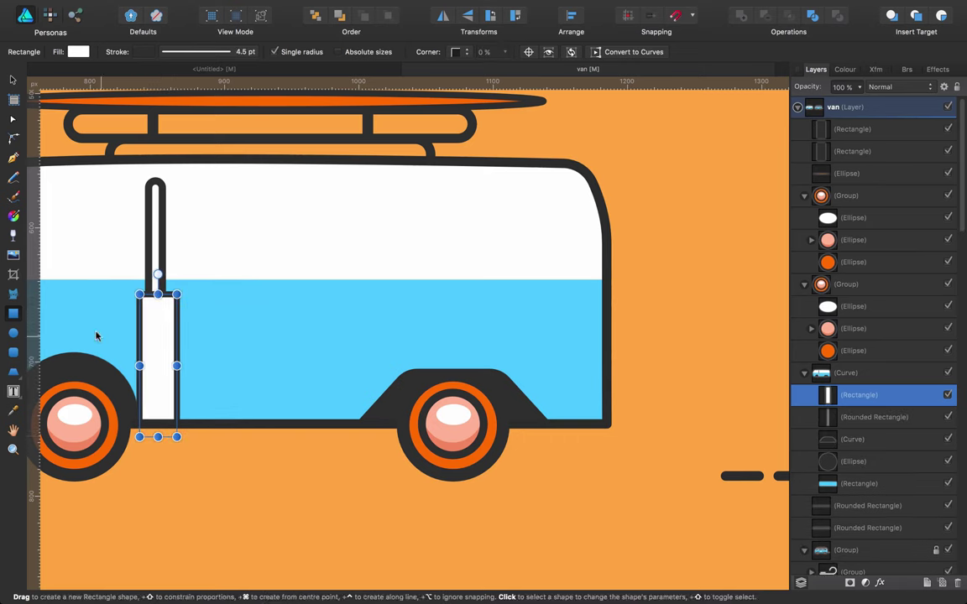
pyautogui.click(127, 53)
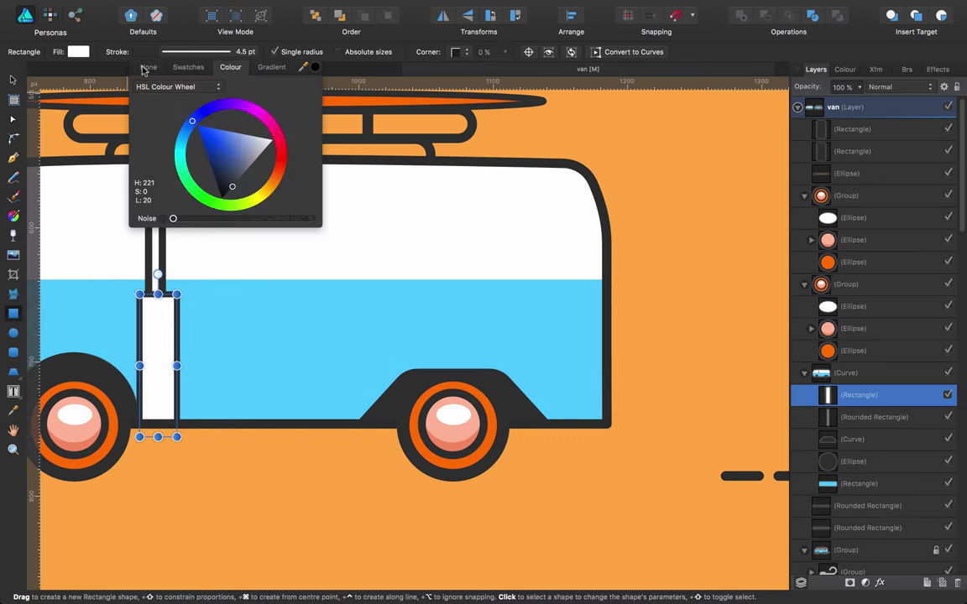
pyautogui.click(148, 67)
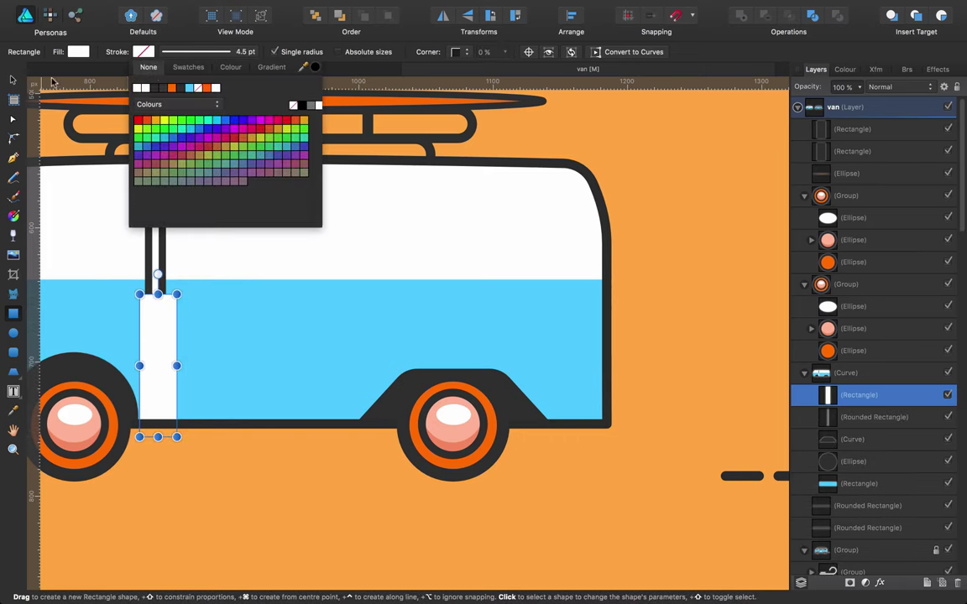
pyautogui.moveTo(310, 73); pyautogui.dragTo(244, 339)
pyautogui.click(314, 68)
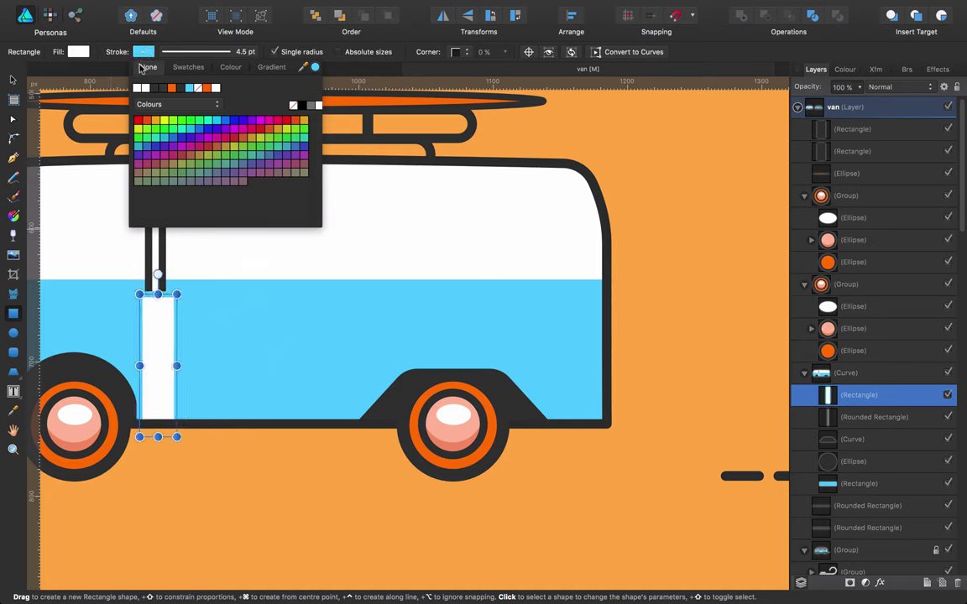
pyautogui.click(72, 53)
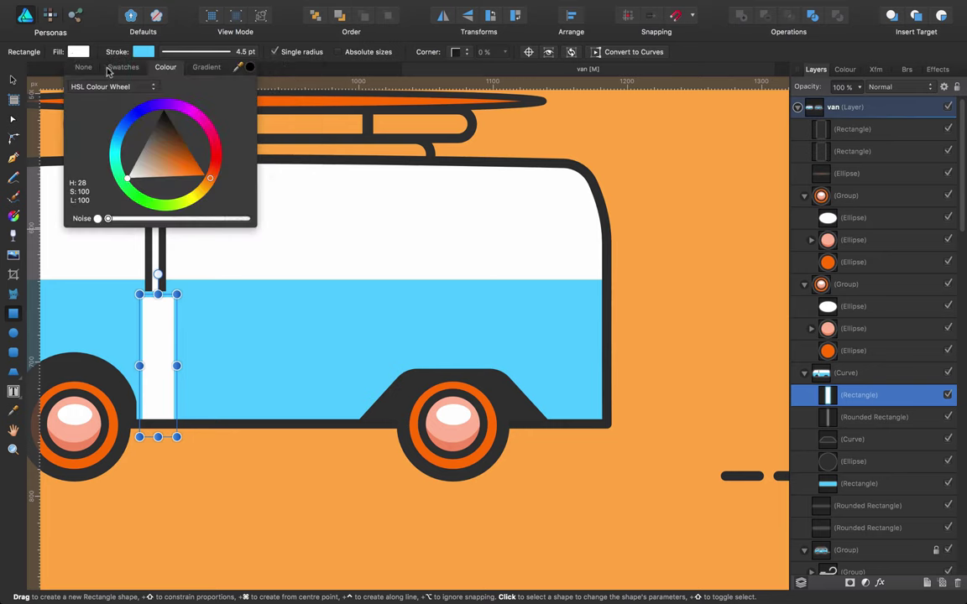
pyautogui.moveTo(238, 67); pyautogui.dragTo(235, 334)
pyautogui.click(248, 65)
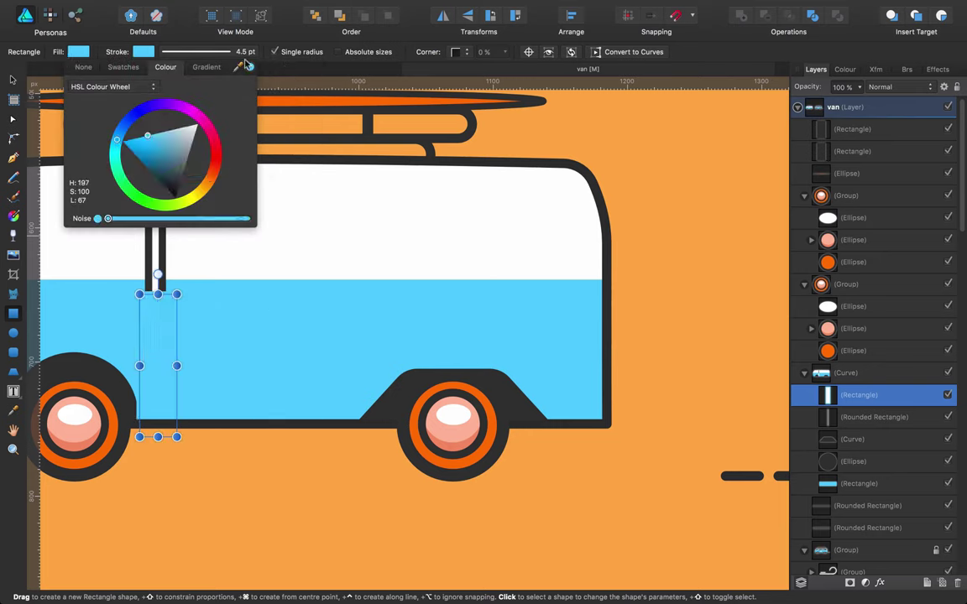
pyautogui.click(138, 51)
pyautogui.click(147, 67)
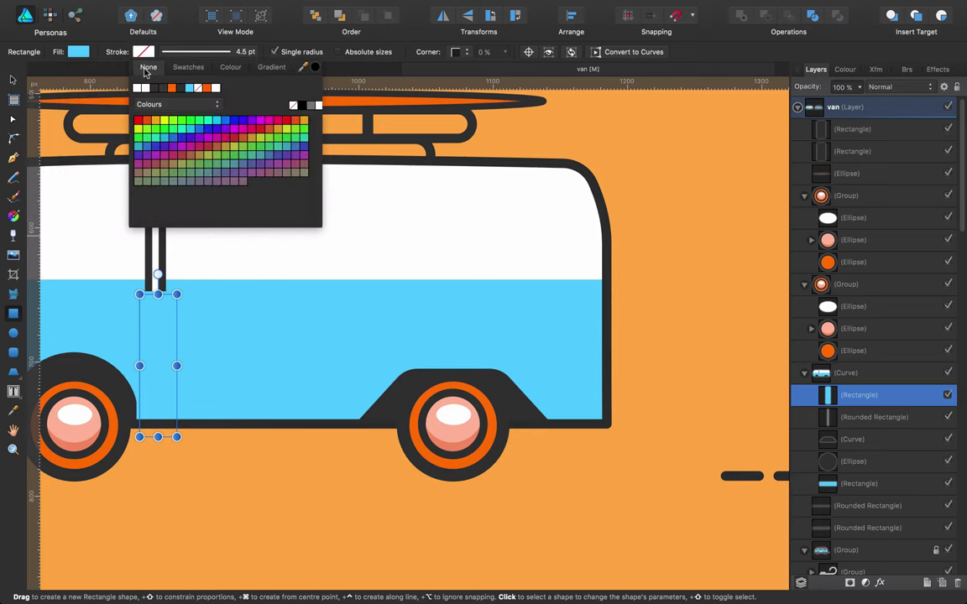
pyautogui.click(234, 444)
# Narrow the light blue rectangle to about 25 px wide and clip it inside the door strip.
pyautogui.press('a')
pyautogui.click(149, 328)
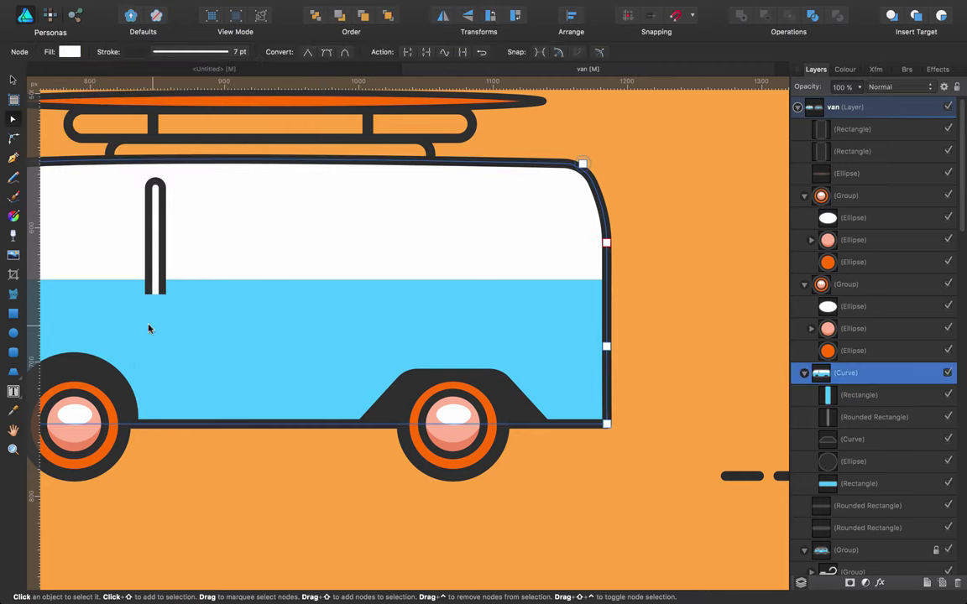
pyautogui.click(149, 328)
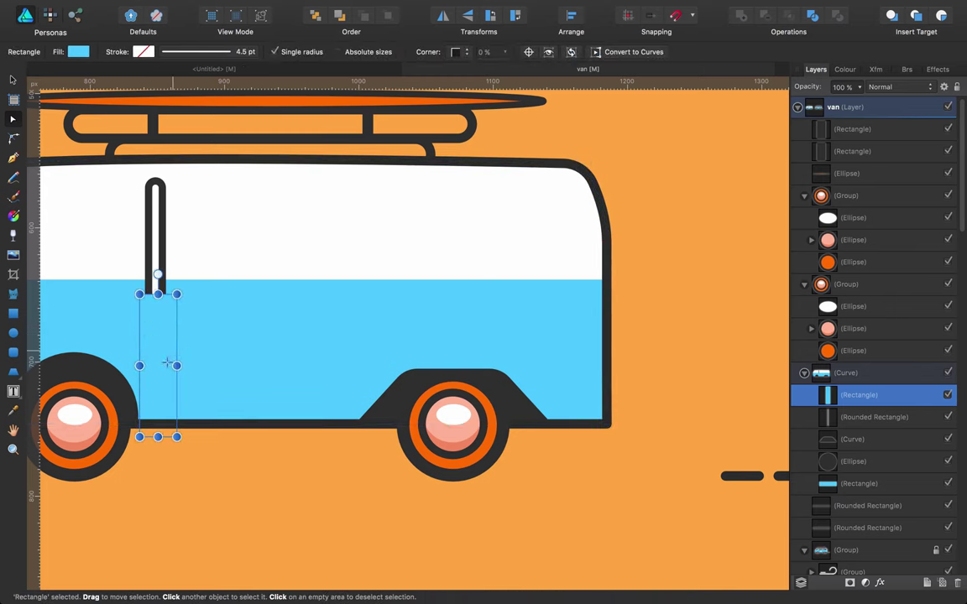
pyautogui.moveTo(176, 365); pyautogui.dragTo(171, 365)
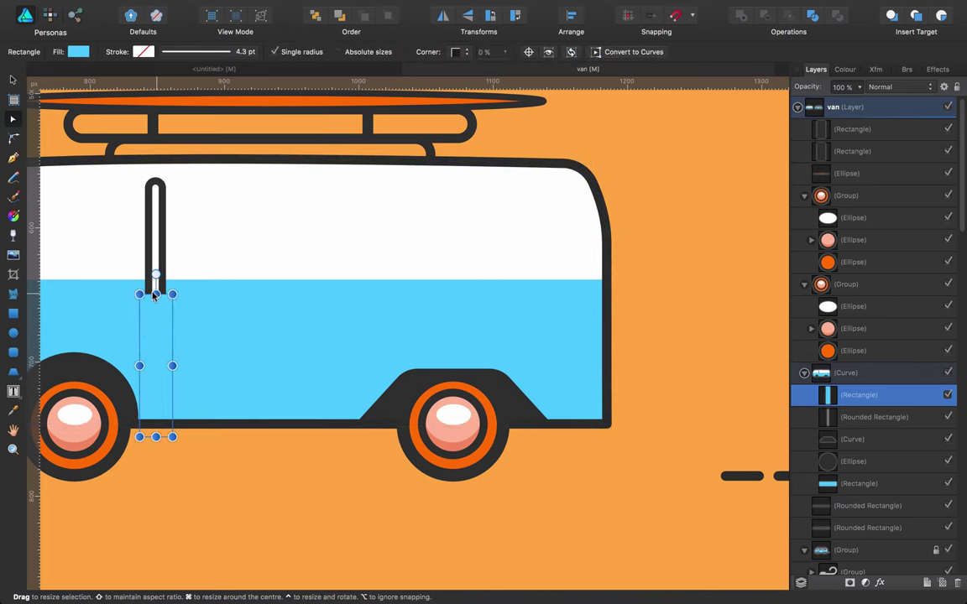
pyautogui.press('Delete')
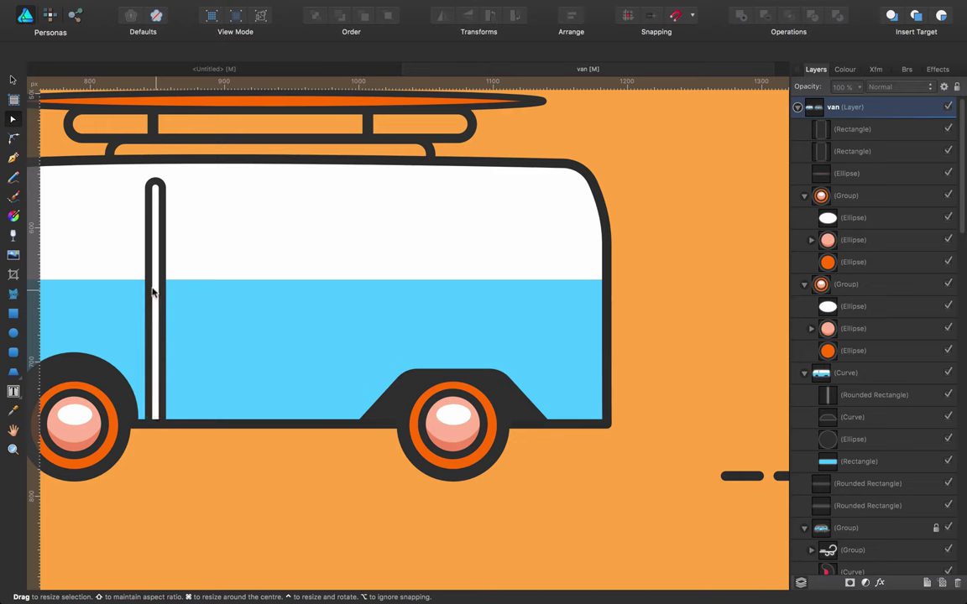
pyautogui.doubleClick(153, 294)
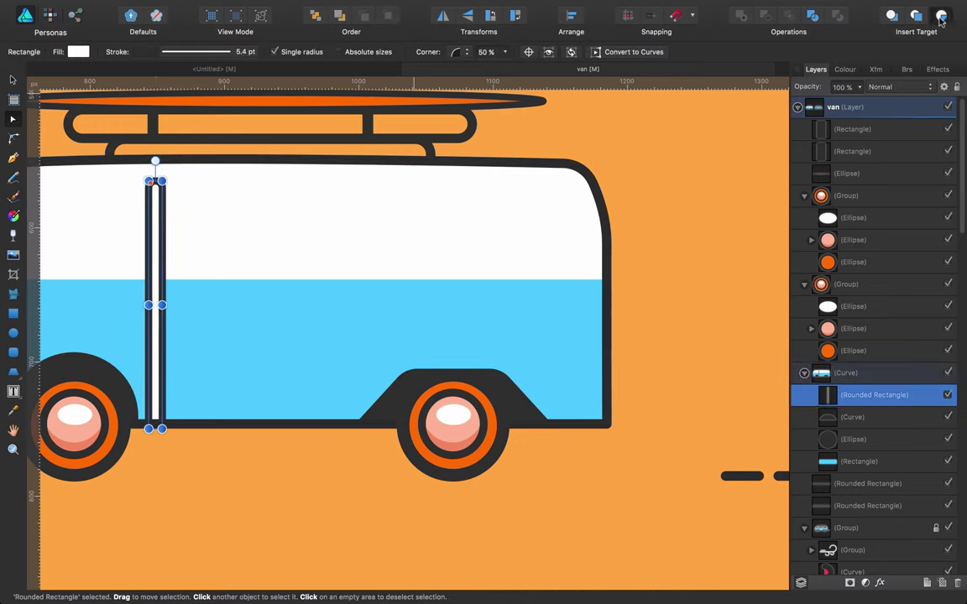
pyautogui.hotkey('ctrl', 'v')
pyautogui.click(260, 485)
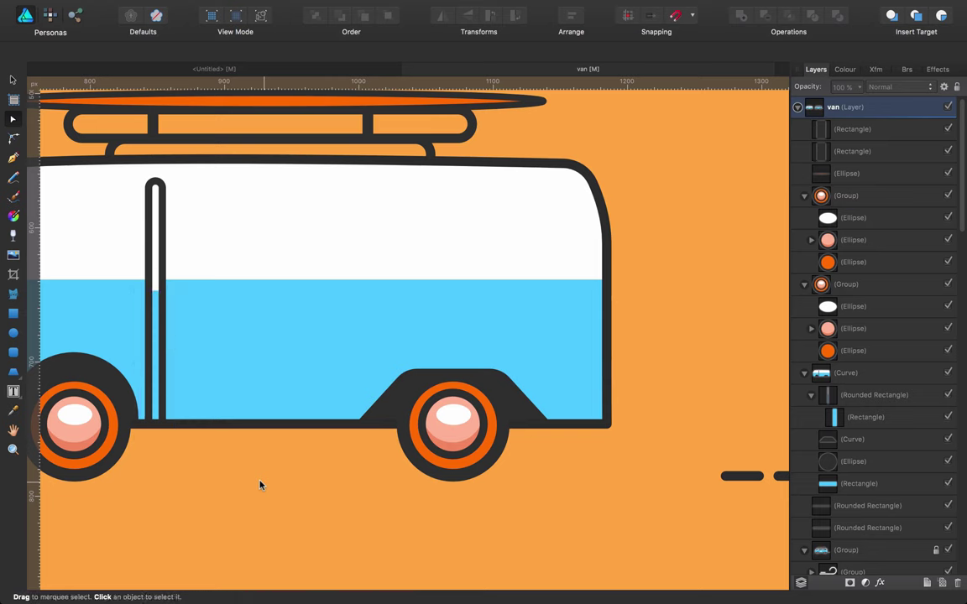
pyautogui.press('super+0')
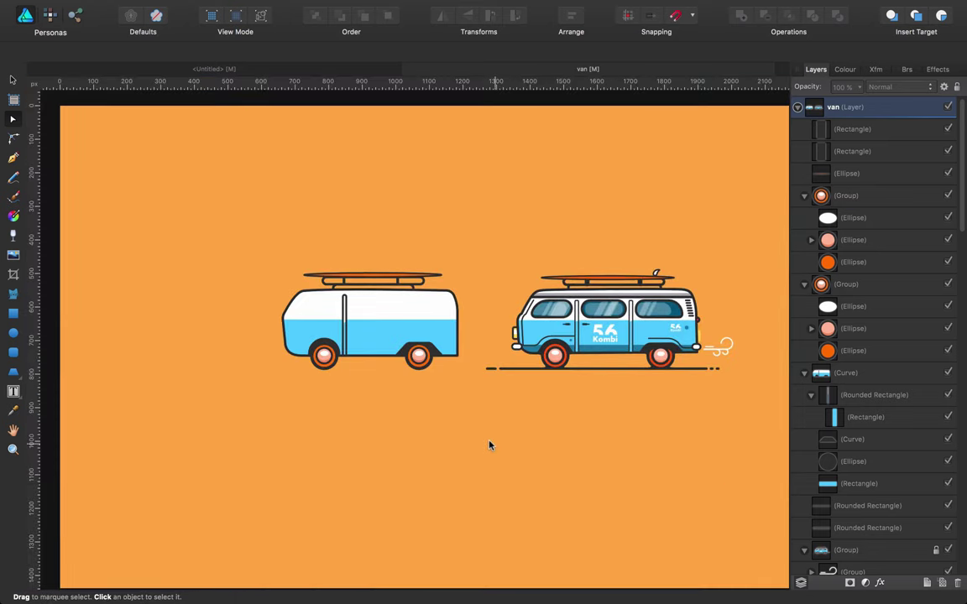
pyautogui.press('z')
pyautogui.click(562, 388)
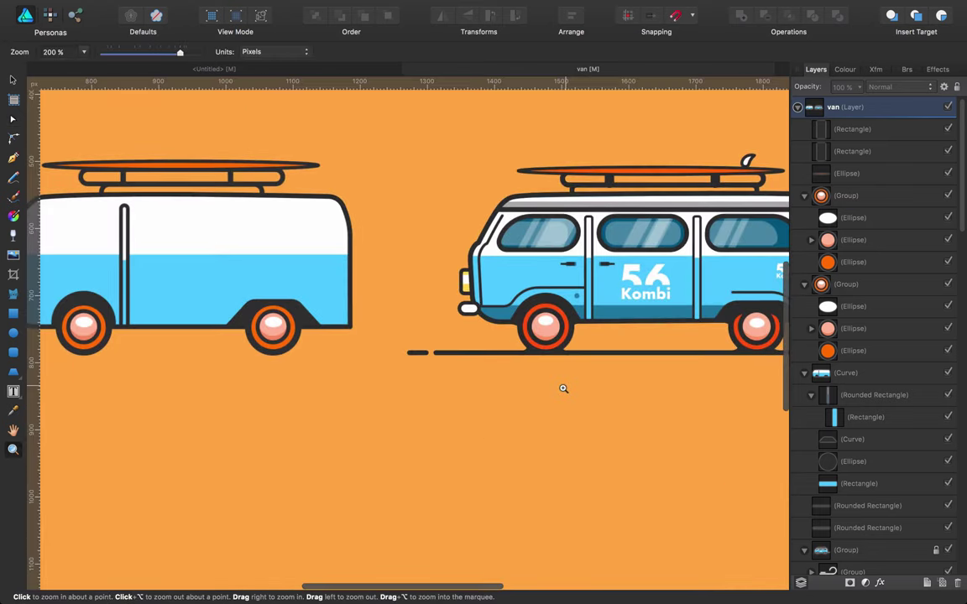
pyautogui.moveTo(485, 385); pyautogui.dragTo(416, 385)
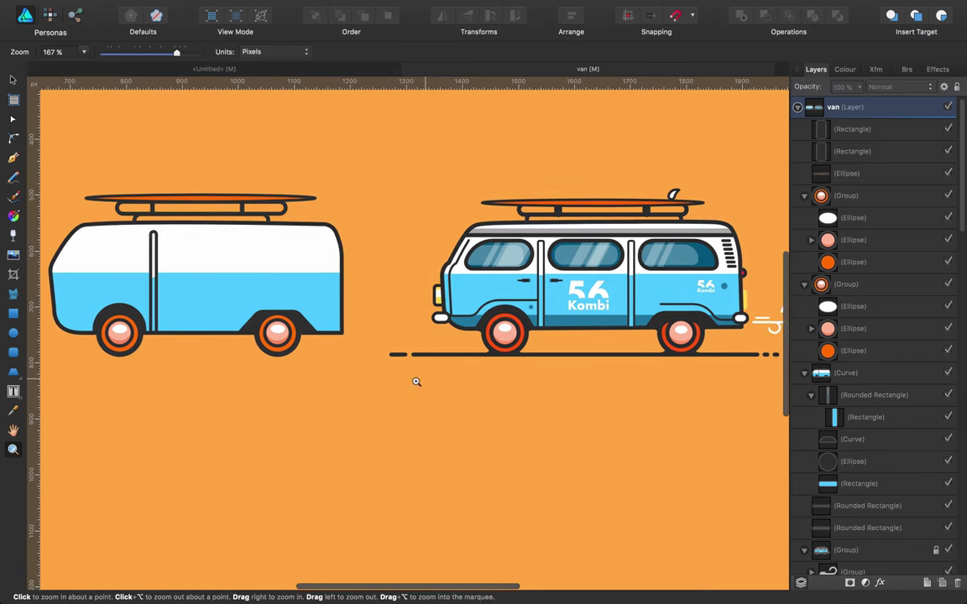
pyautogui.click(872, 393)
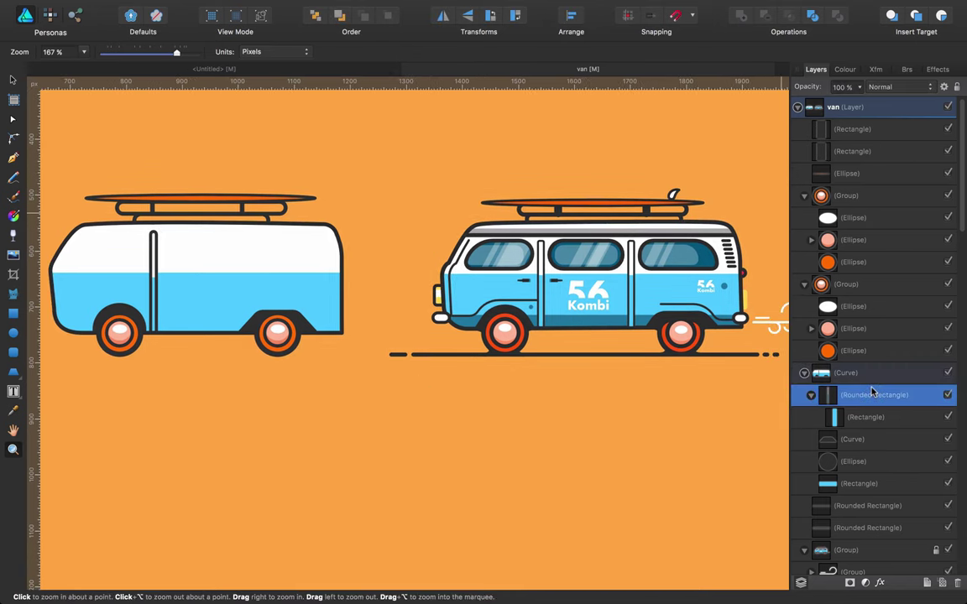
pyautogui.press('super+v')
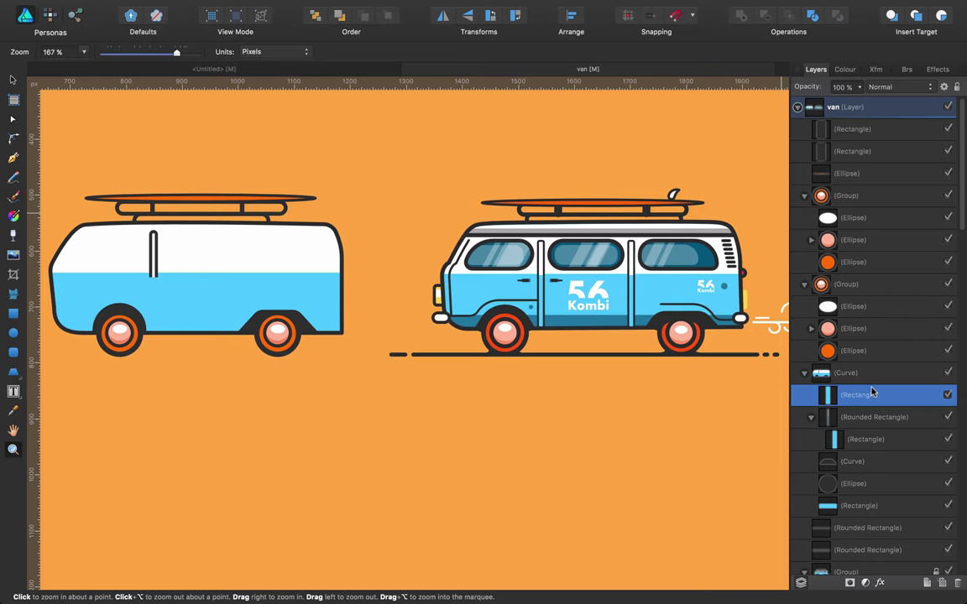
pyautogui.moveTo(872, 393); pyautogui.dragTo(874, 417)
# Duplicate the two-tone door strip and move the copy 130 px right, just ahead of the rear wheel arch.
pyautogui.click(152, 281)
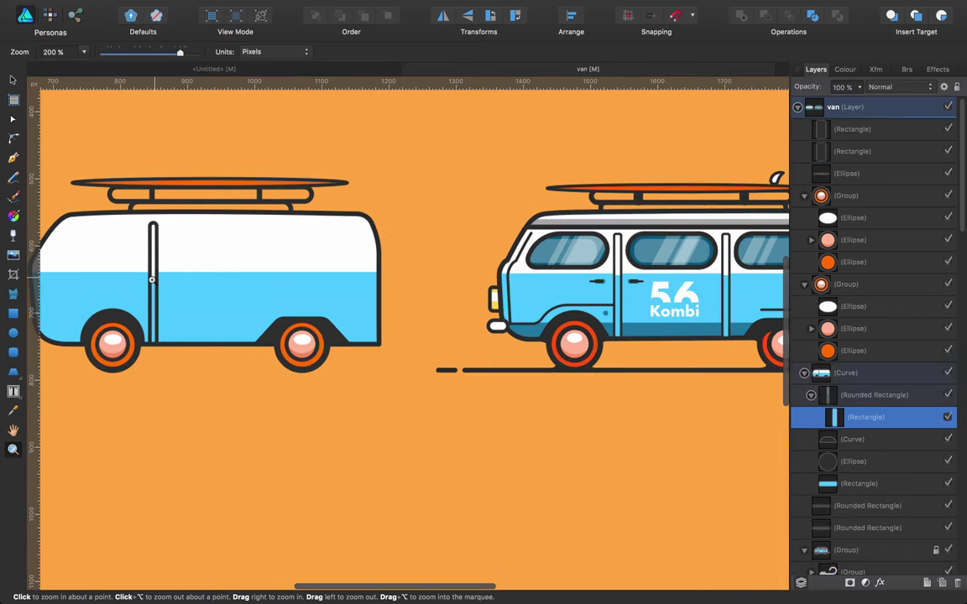
pyautogui.press('v')
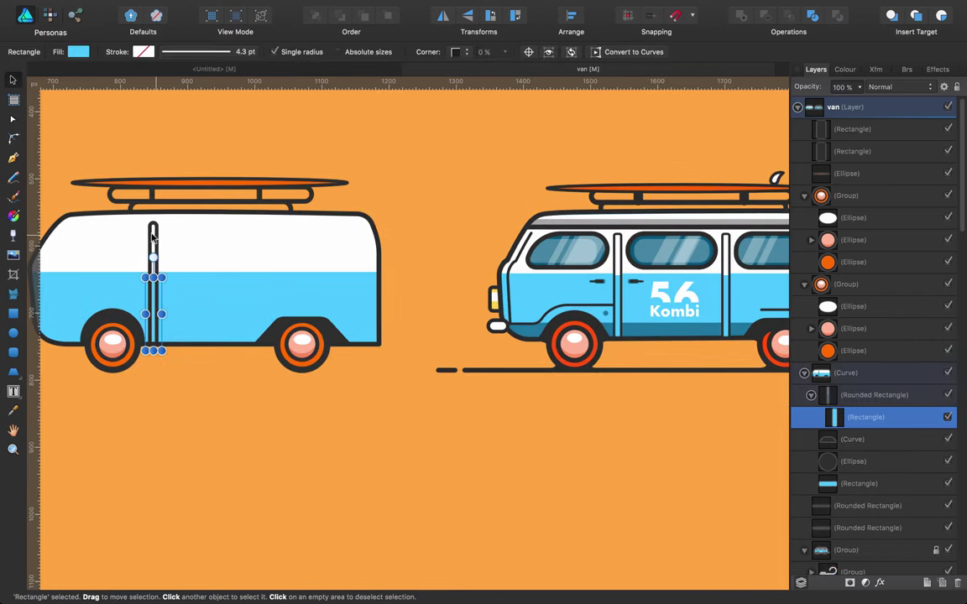
pyautogui.click(153, 238)
pyautogui.press('super+j')
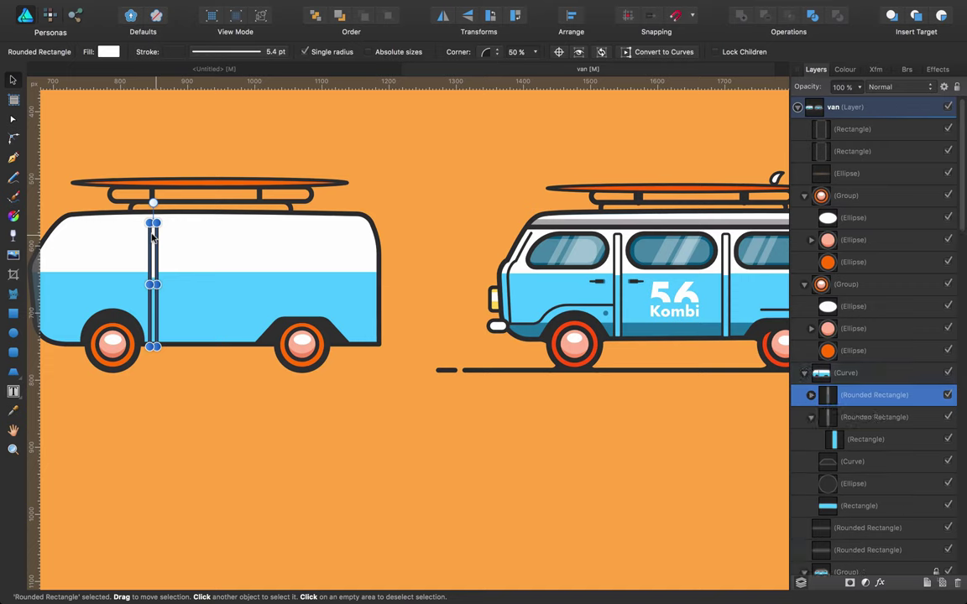
pyautogui.hotkey('shift', 'Right')
pyautogui.hotkey('shift', 'Right')
pyautogui.hotkey('shift', 'Right')
pyautogui.hotkey('shift', 'Right')
pyautogui.hotkey('shift', 'Right')
pyautogui.hotkey('shift', 'Right')
pyautogui.hotkey('shift', 'Right')
pyautogui.hotkey('shift', 'Right')
pyautogui.hotkey('shift', 'Right')
pyautogui.hotkey('shift', 'Right')
pyautogui.hotkey('shift', 'Right')
pyautogui.hotkey('shift', 'Right')
pyautogui.hotkey('shift', 'Right')
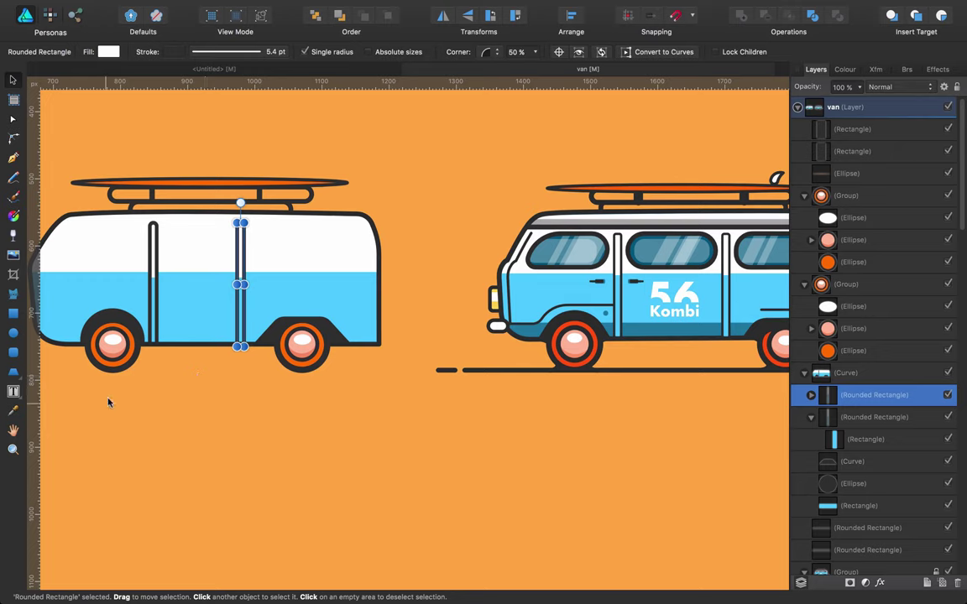
# Move the front wheel and its arch together about 20 px left.
pyautogui.moveTo(142, 404); pyautogui.dragTo(65, 291)
pyautogui.keyDown('shift'); pyautogui.click(99, 315); pyautogui.keyUp('shift')
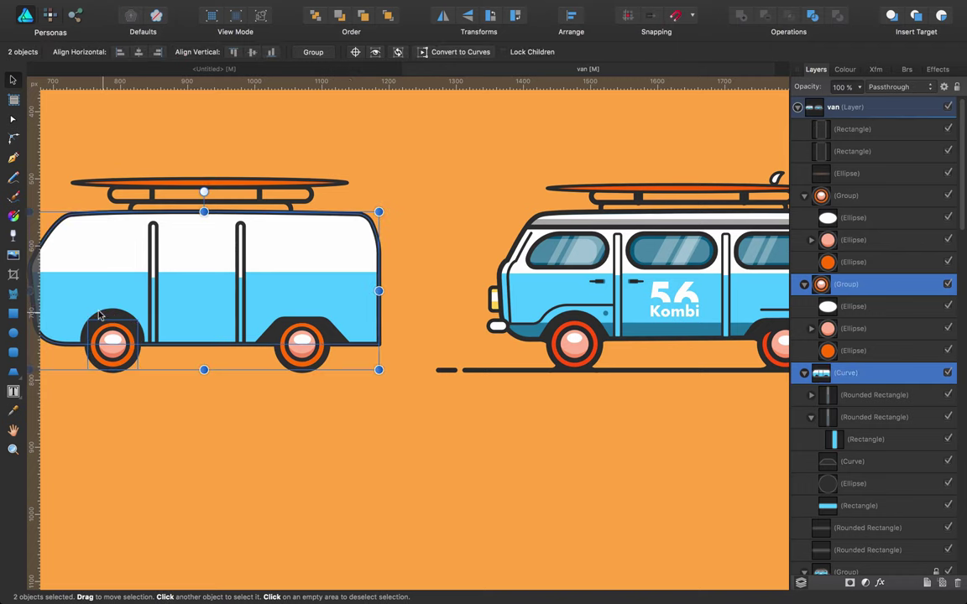
pyautogui.doubleClick(99, 311)
pyautogui.keyDown('shift'); pyautogui.doubleClick(102, 345); pyautogui.keyUp('shift')
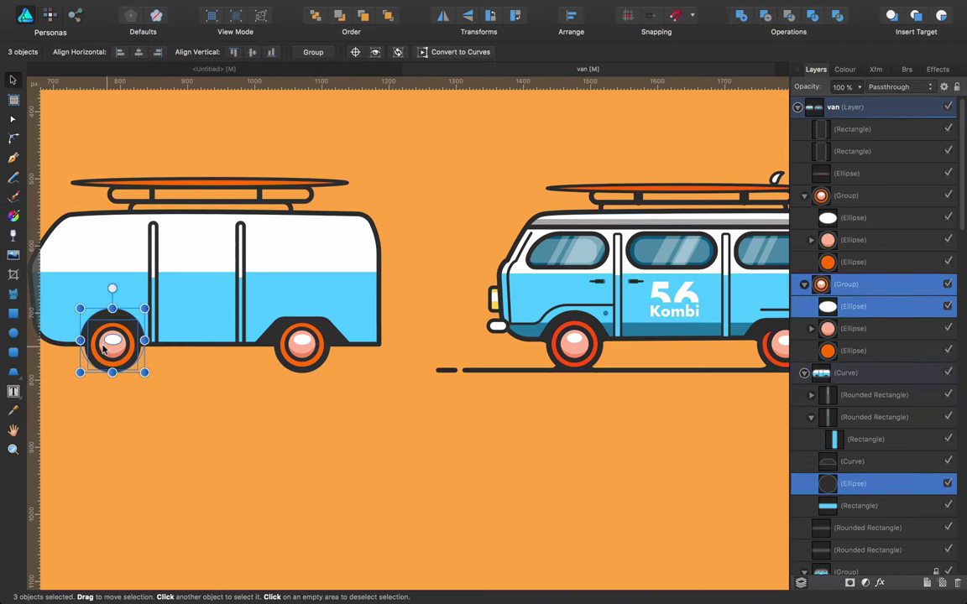
pyautogui.press('super+g')
pyautogui.press('super+z')
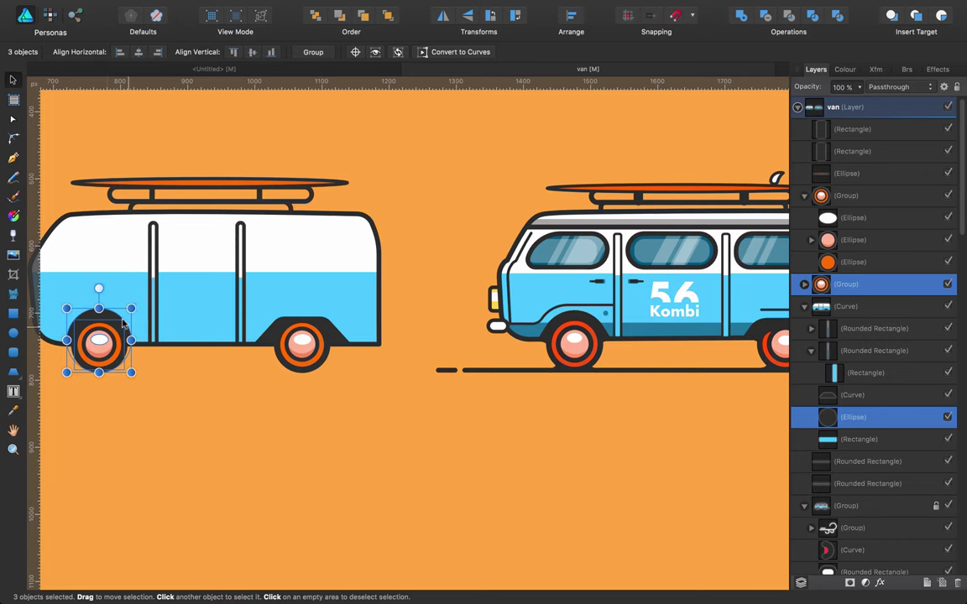
# Move the front door strip about 17 px left, closer to the front wheel arch.
pyautogui.click(152, 294)
pyautogui.press('Left')
pyautogui.press('Left')
pyautogui.press('Left')
pyautogui.press('Left')
pyautogui.press('Left')
pyautogui.press('Left')
pyautogui.press('Left')
pyautogui.press('Left')
pyautogui.press('Left')
pyautogui.press('Left')
pyautogui.press('Left')
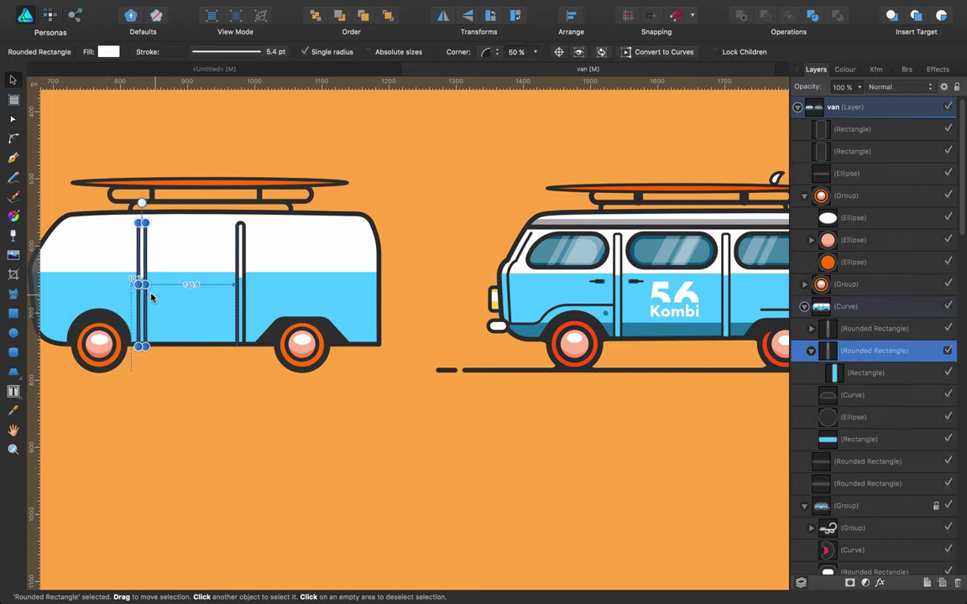
# Draw a light blue rectangle across the van's lower body, covering its bottom edge from front to rear.
pyautogui.hscroll(-3, 259, 372)
pyautogui.scroll(-2, 259, 371)
pyautogui.press('z')
pyautogui.moveTo(427, 352); pyautogui.dragTo(354, 347)
pyautogui.hscroll(2, 462, 376)
pyautogui.scroll(1, 462, 376)
pyautogui.hscroll(1, 462, 376)
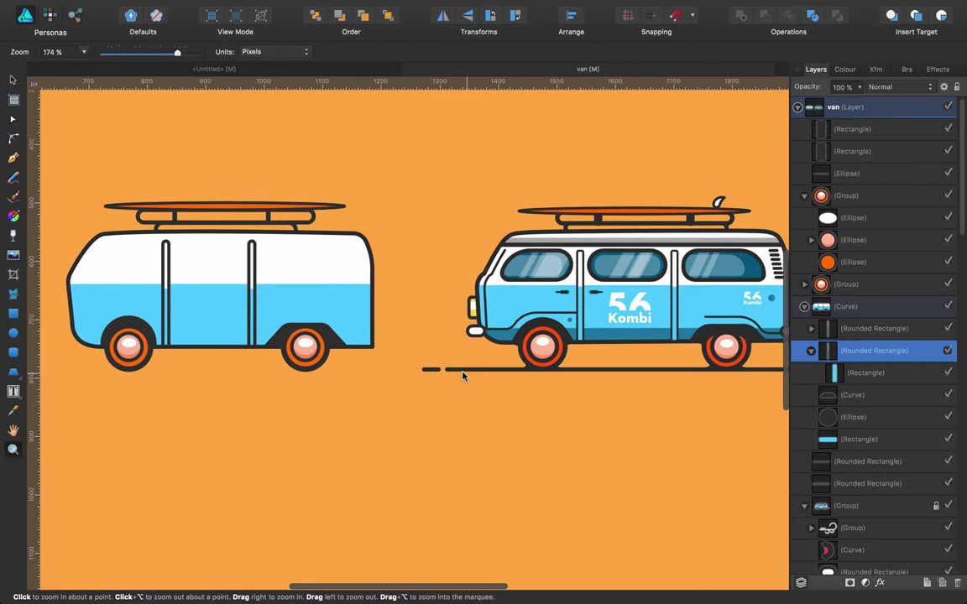
pyautogui.click(248, 318)
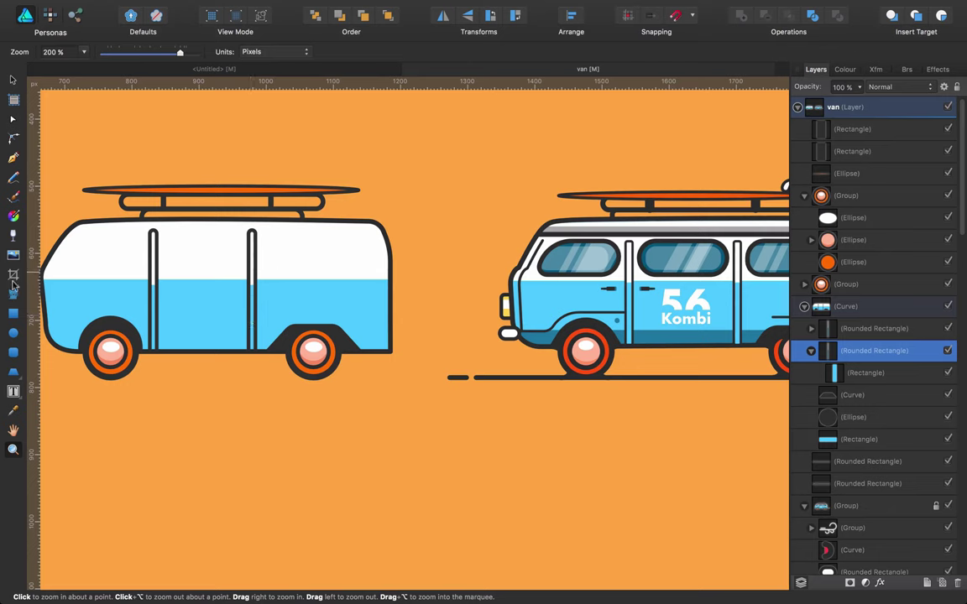
pyautogui.click(13, 313)
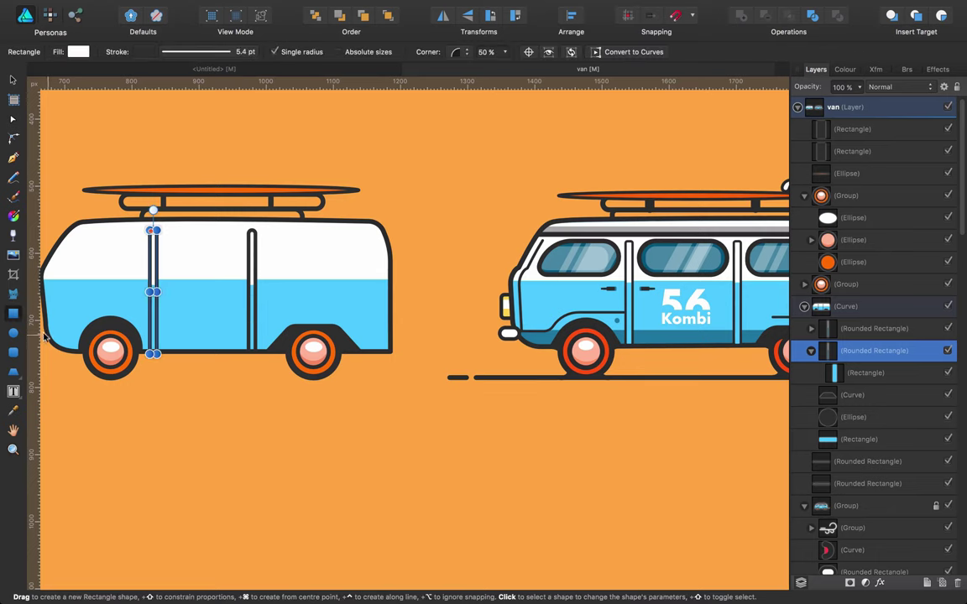
pyautogui.moveTo(411, 363); pyautogui.dragTo(61, 331)
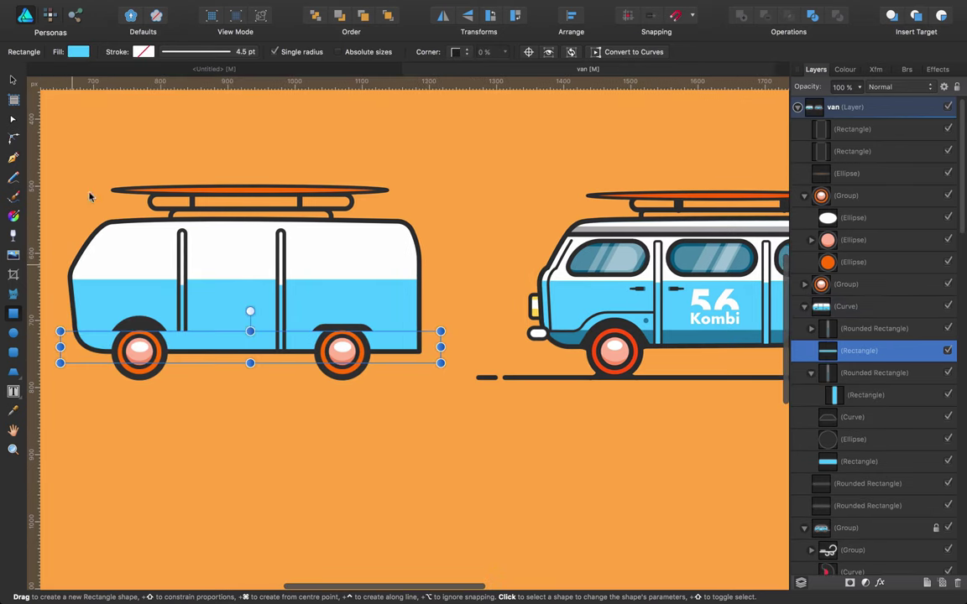
# Fill the lower rectangle with the darker blue sampled from the finished van's bottom band (H 197, S 68, L 39).
pyautogui.click(146, 52)
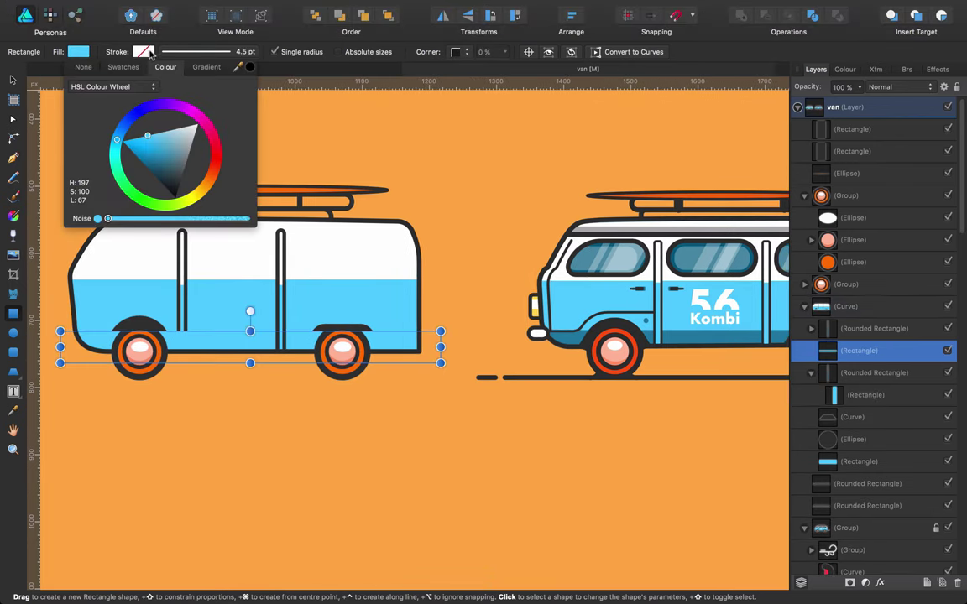
pyautogui.moveTo(167, 147); pyautogui.dragTo(168, 171)
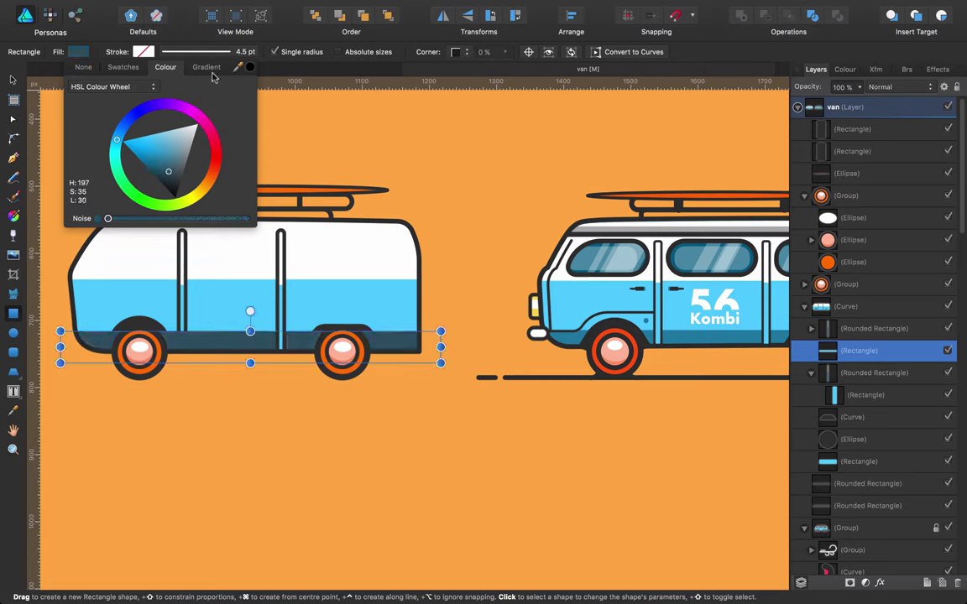
pyautogui.moveTo(237, 67); pyautogui.dragTo(515, 297)
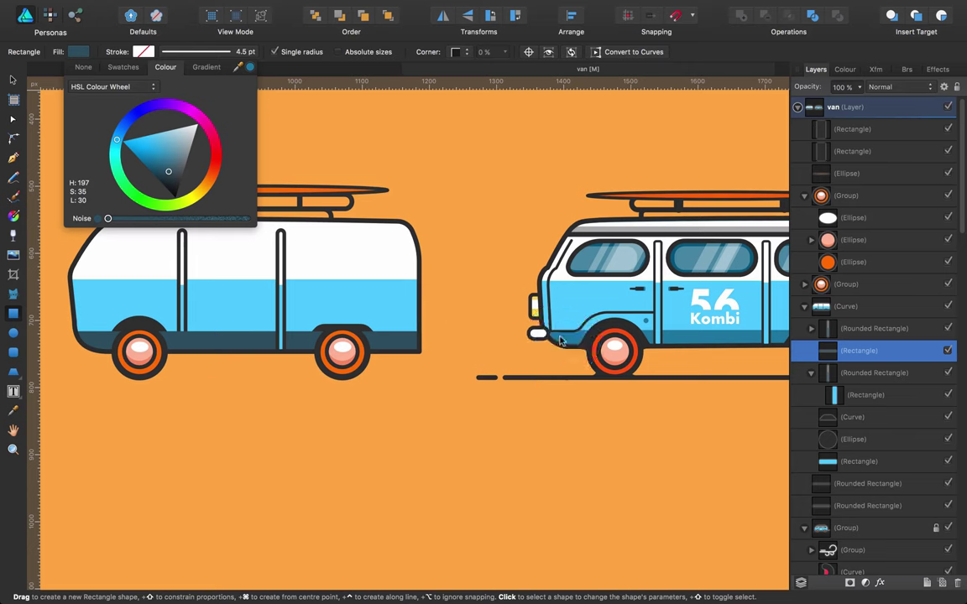
pyautogui.click(249, 68)
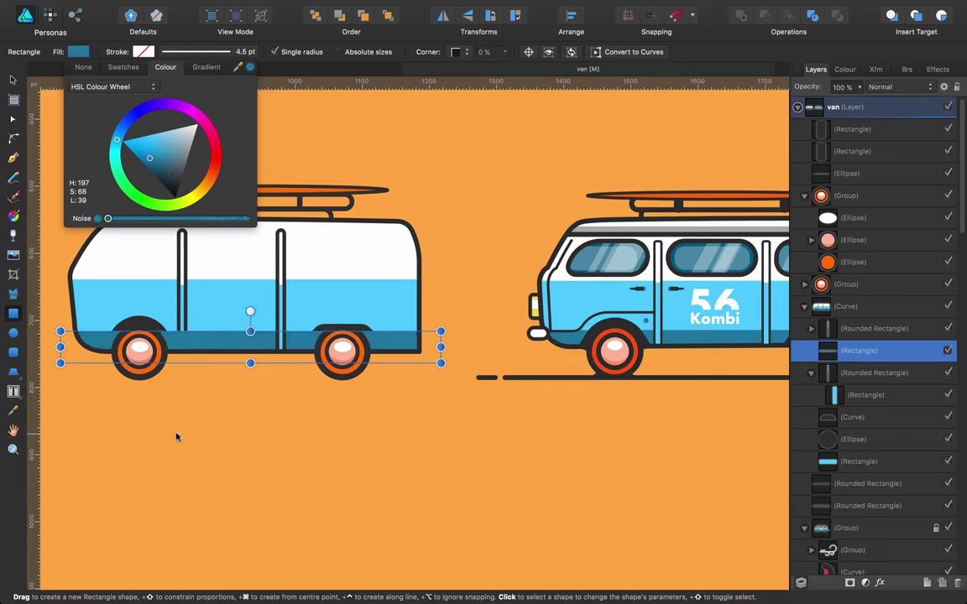
# Restack the dark blue band directly above the large light blue rectangle, behind the door strips and wheel arches.
pyautogui.press('a')
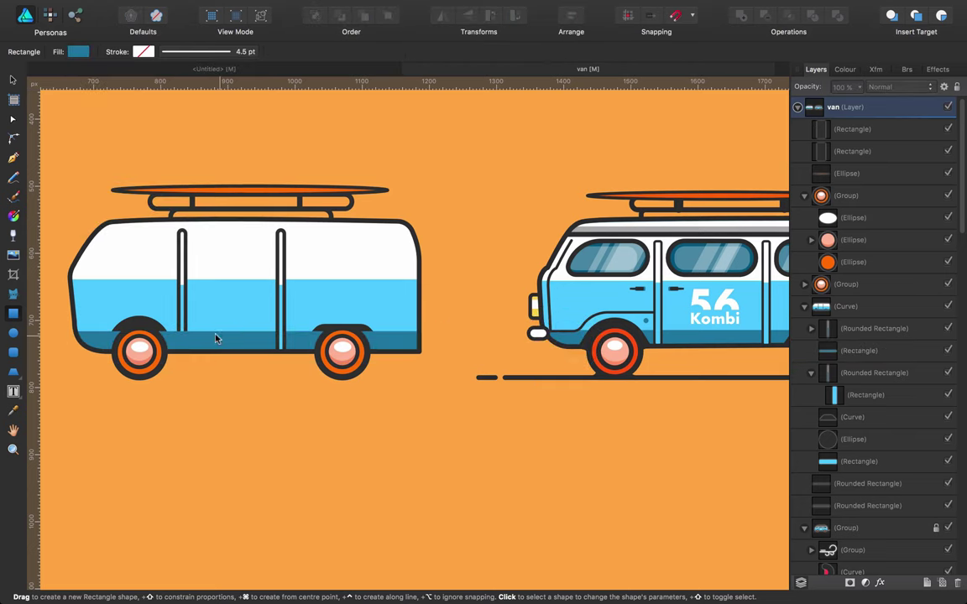
pyautogui.click(216, 341)
pyautogui.press('v')
pyautogui.click(216, 340)
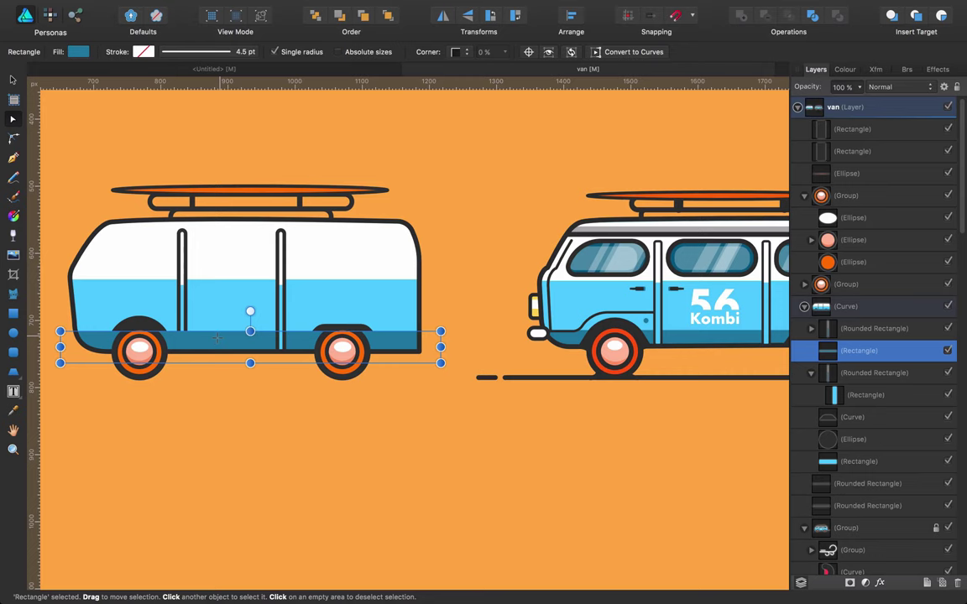
pyautogui.click(235, 292)
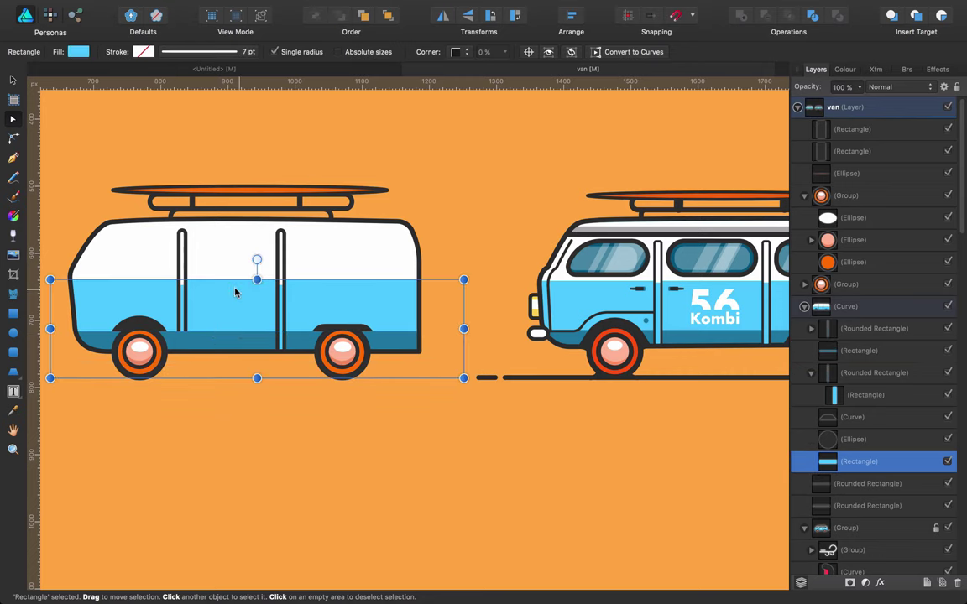
pyautogui.click(220, 339)
pyautogui.press('Delete')
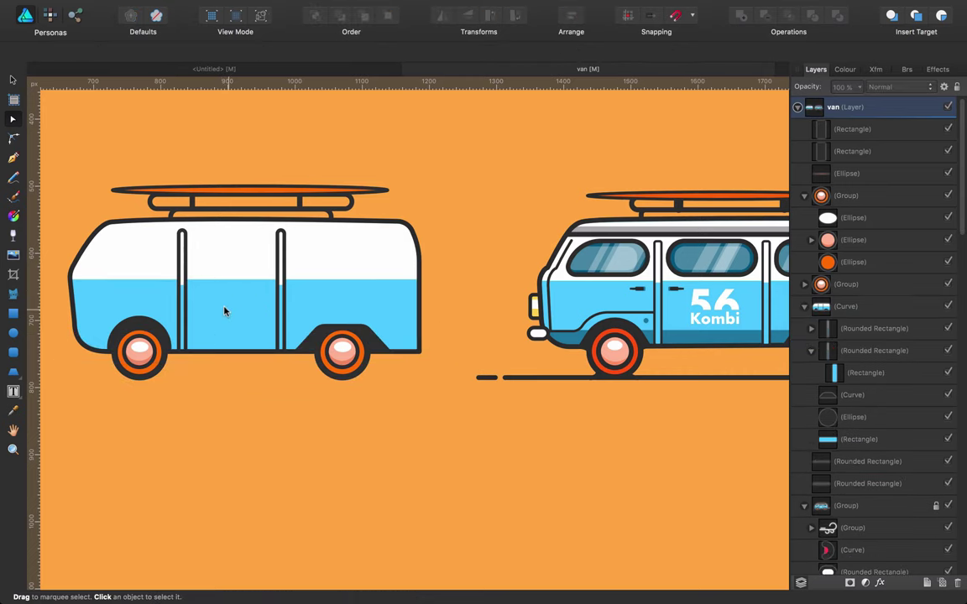
pyautogui.click(224, 312)
pyautogui.click(224, 311)
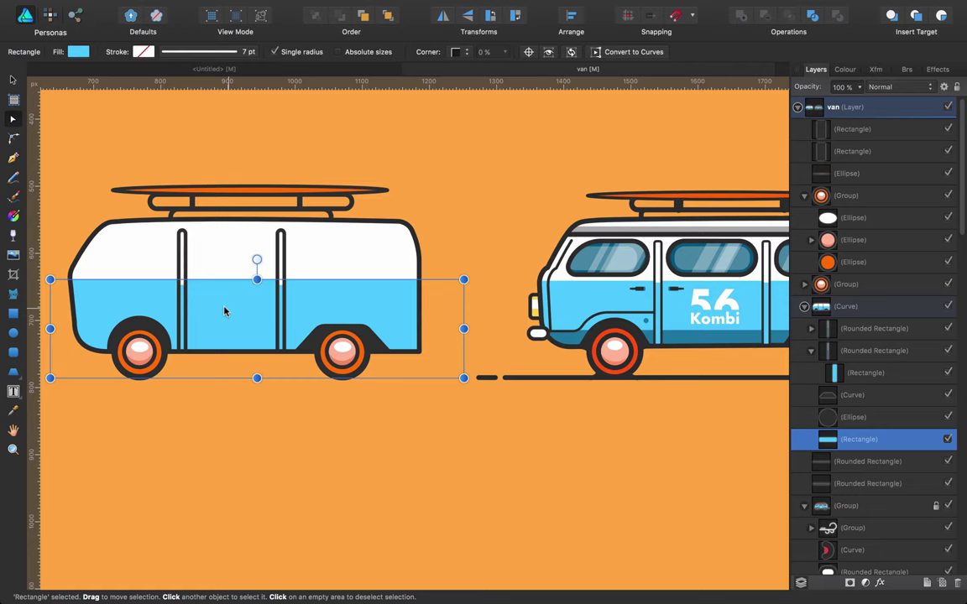
pyautogui.press('super+z')
pyautogui.click(225, 447)
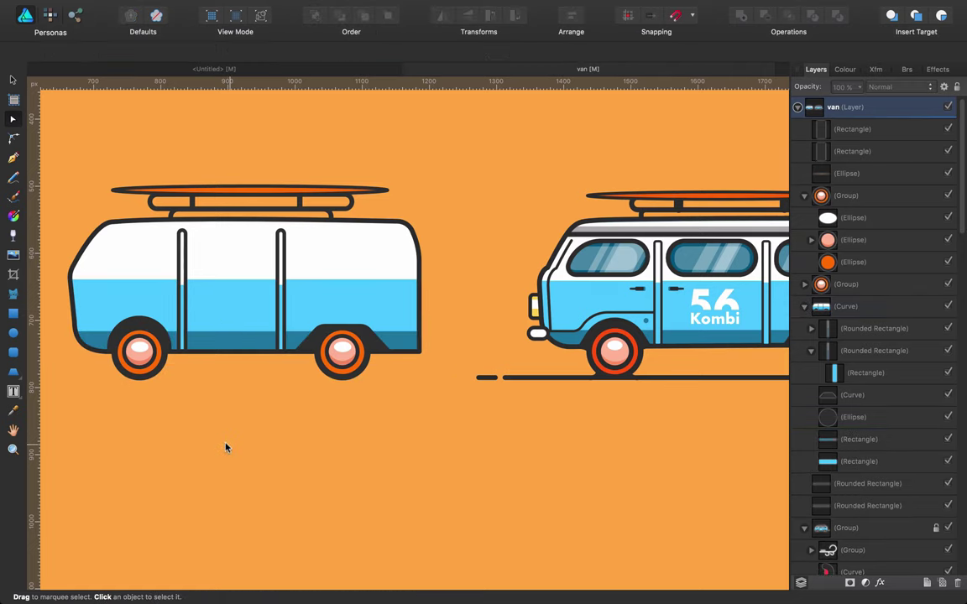
# Draw a dark blue rounded rectangle about 100 by 40 px between the two door strips as the middle window.
pyautogui.press('z')
pyautogui.moveTo(466, 393); pyautogui.dragTo(388, 392)
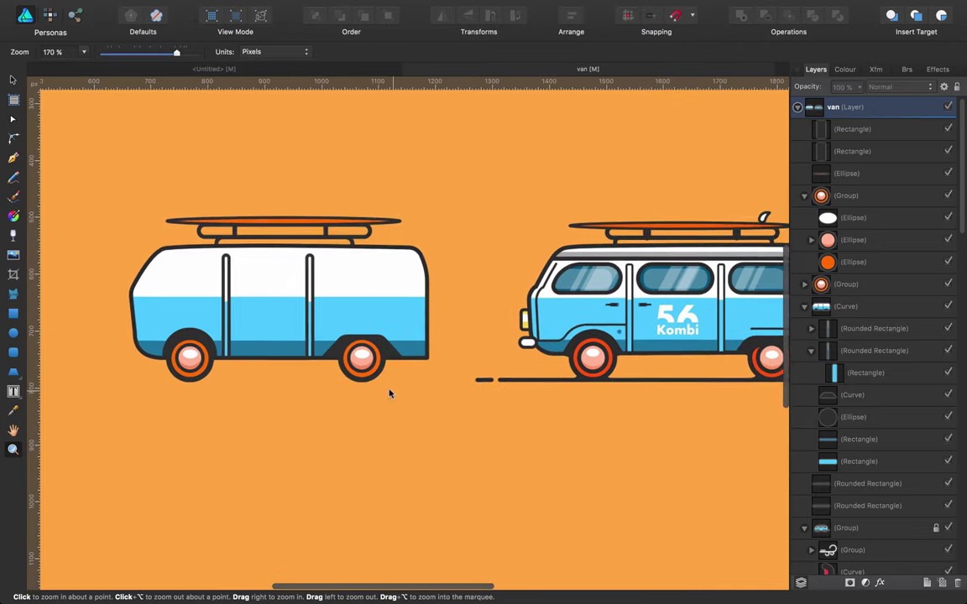
pyautogui.press('space')
pyautogui.moveTo(501, 404); pyautogui.dragTo(440, 392)
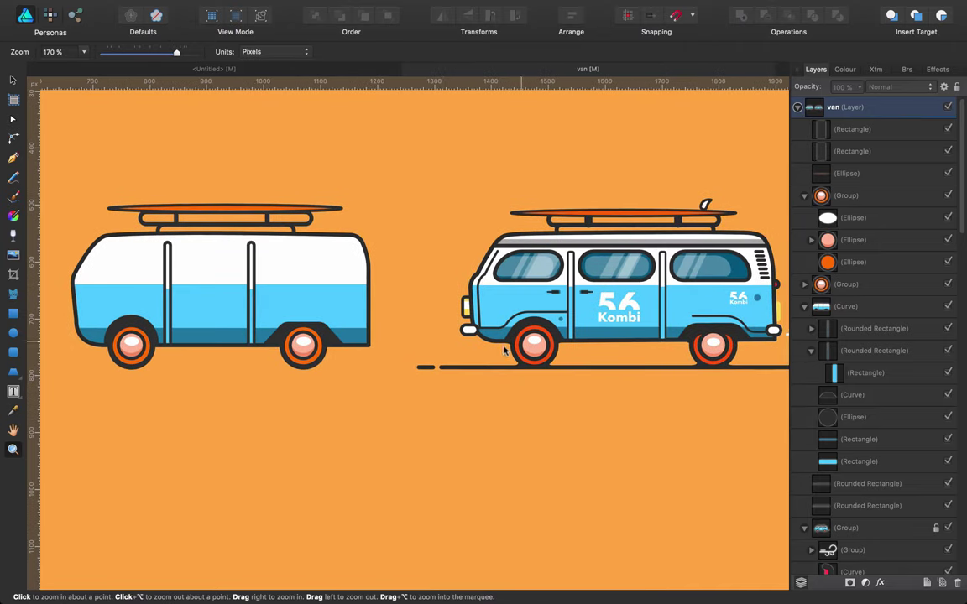
pyautogui.click(10, 352)
pyautogui.moveTo(183, 249); pyautogui.dragTo(241, 273)
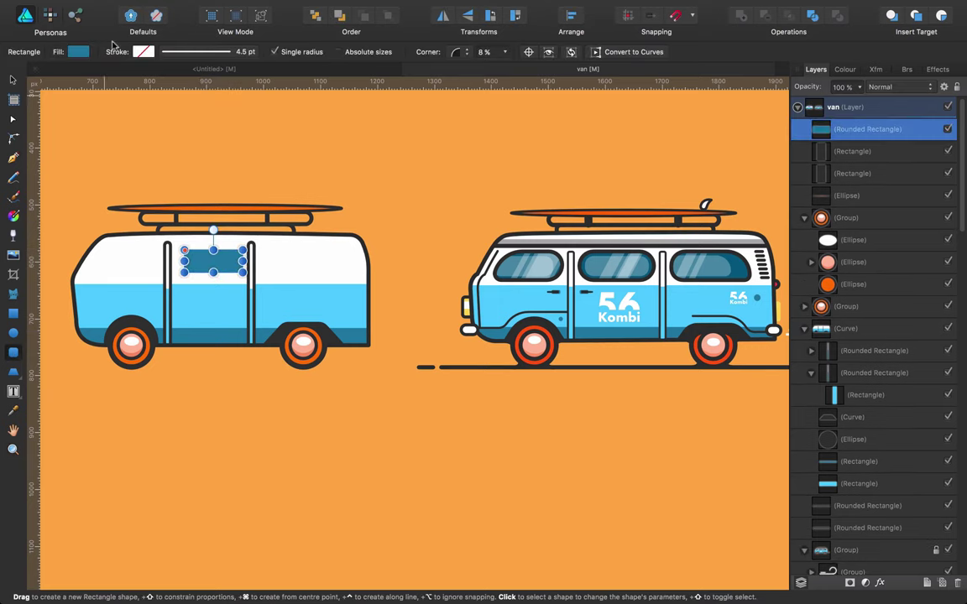
# Give the window a dark 6 pt outline and round its corners to 50%.
pyautogui.click(150, 52)
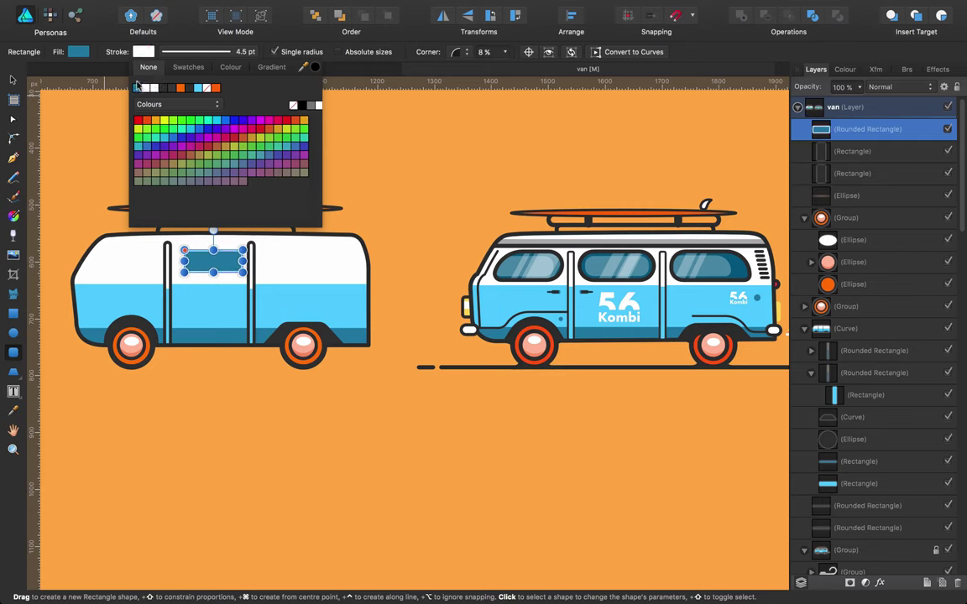
pyautogui.click(161, 88)
pyautogui.click(77, 53)
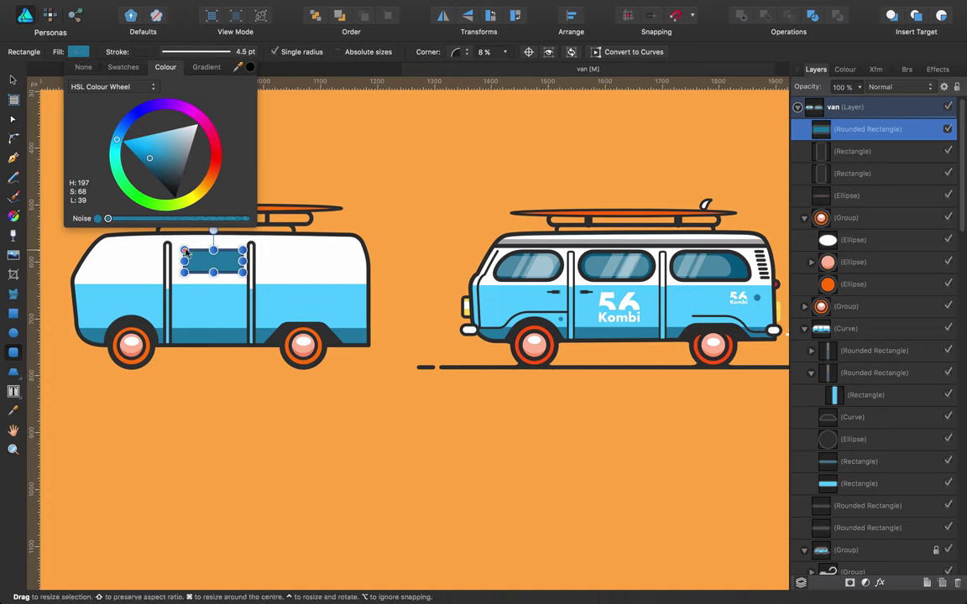
pyautogui.moveTo(185, 251); pyautogui.dragTo(192, 261)
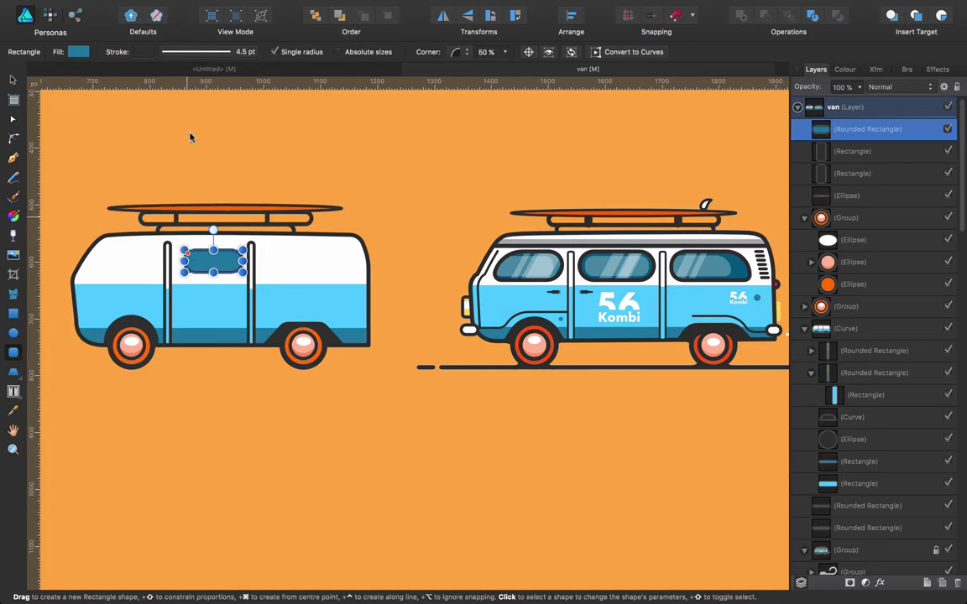
pyautogui.click(234, 51)
pyautogui.moveTo(185, 95); pyautogui.dragTo(186, 95)
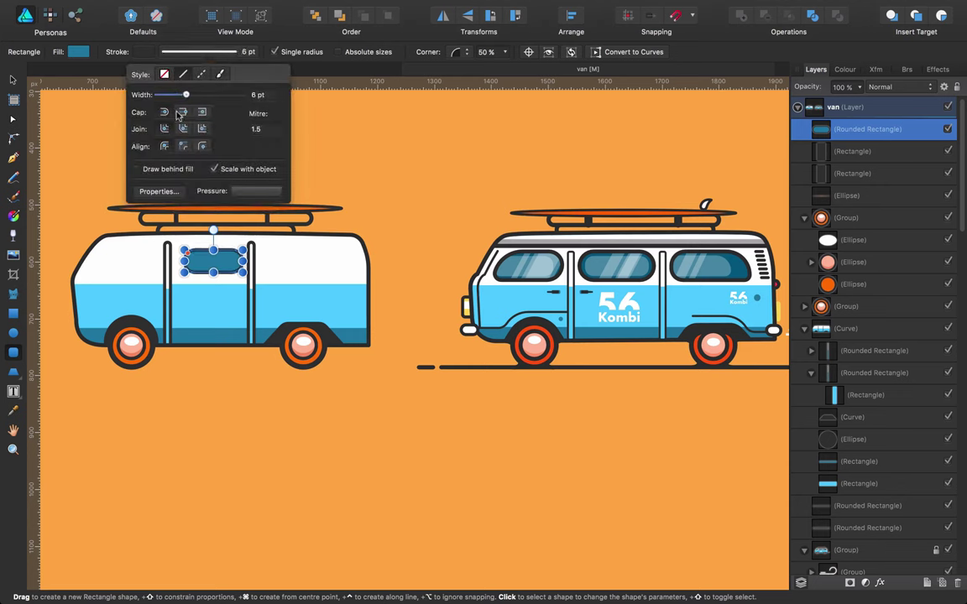
# Enlarge the window slightly from its lower front corner and shift it down about 9 px.
pyautogui.moveTo(184, 272)
pyautogui.mouseDown()
pyautogui.moveTo(164, 269)
pyautogui.moveTo(178, 275)
pyautogui.mouseUp()
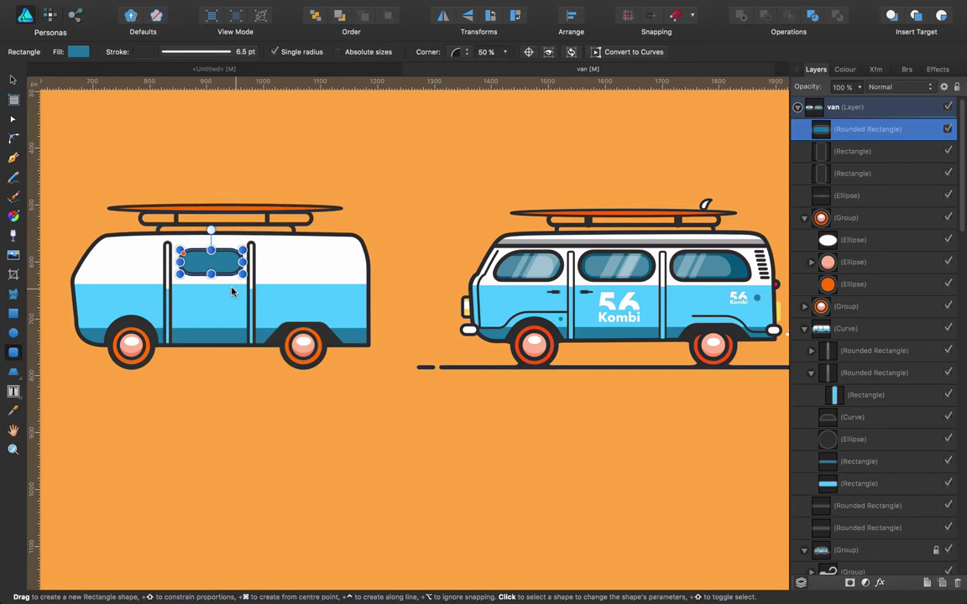
pyautogui.press('Down')
pyautogui.press('Down')
pyautogui.press('Down')
pyautogui.press('Down')
pyautogui.press('Down')
pyautogui.press('Down')
pyautogui.press('Down')
pyautogui.press('Down')
pyautogui.press('Down')
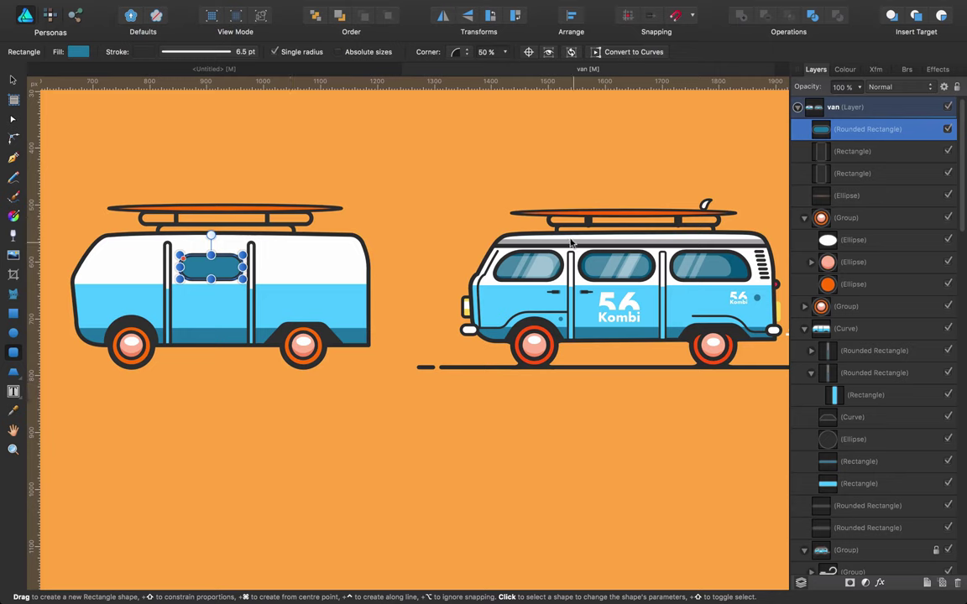
# Shorten both door strips together by lowering their top ends about 13 px.
pyautogui.press('a')
pyautogui.click(146, 233)
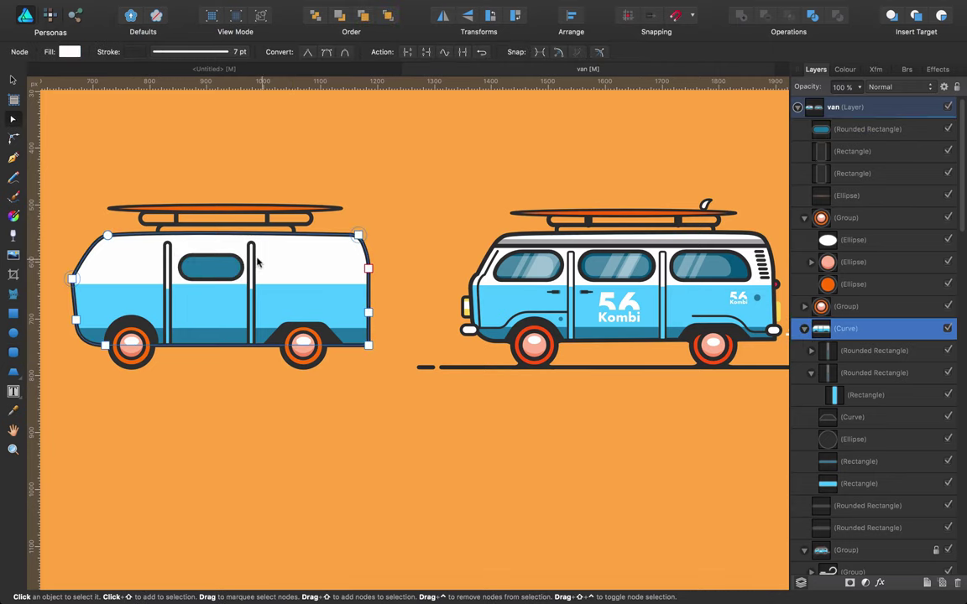
pyautogui.click(843, 356)
pyautogui.keyDown('shift'); pyautogui.click(845, 374); pyautogui.keyUp('shift')
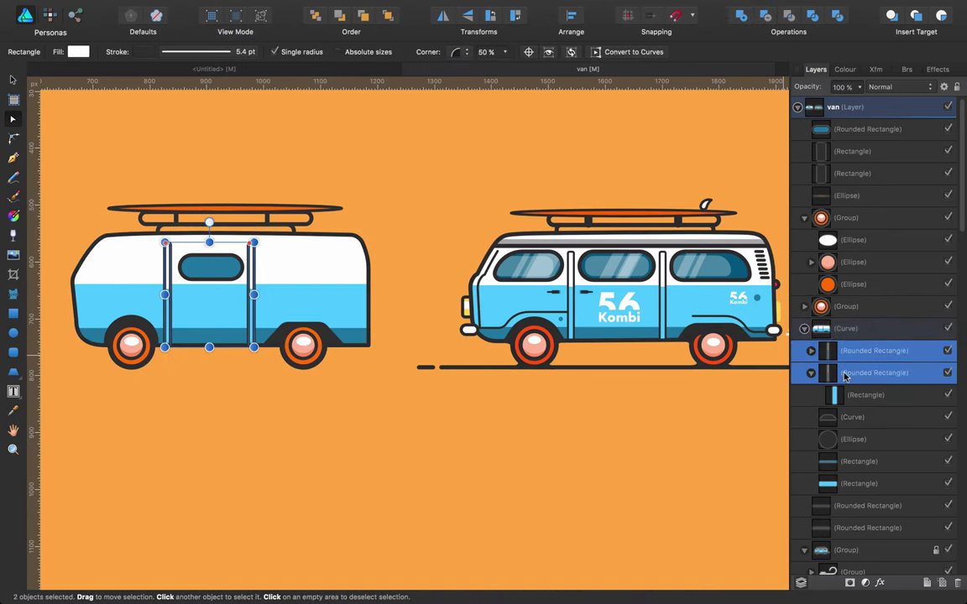
pyautogui.press('super+t')
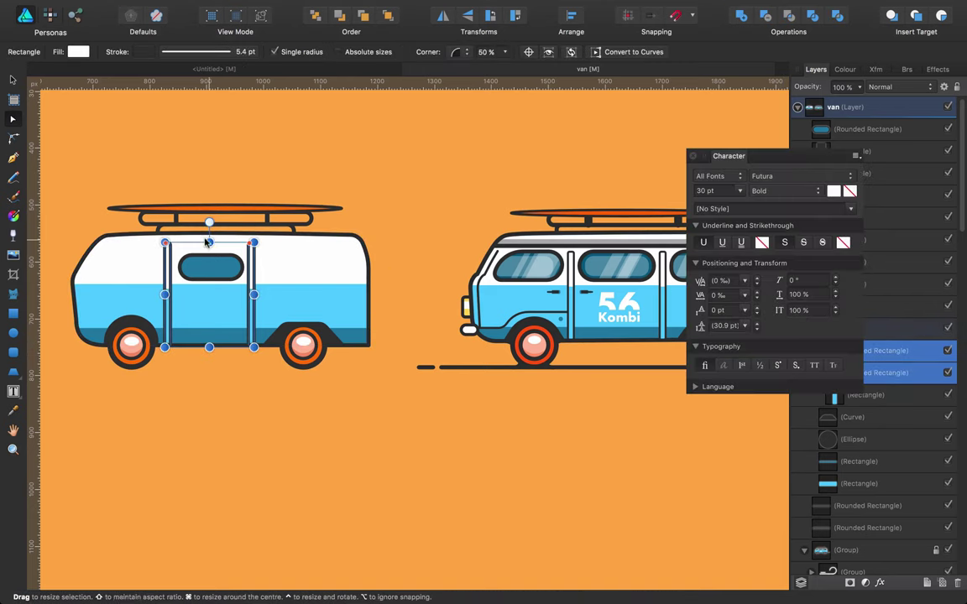
pyautogui.moveTo(209, 243); pyautogui.dragTo(209, 234)
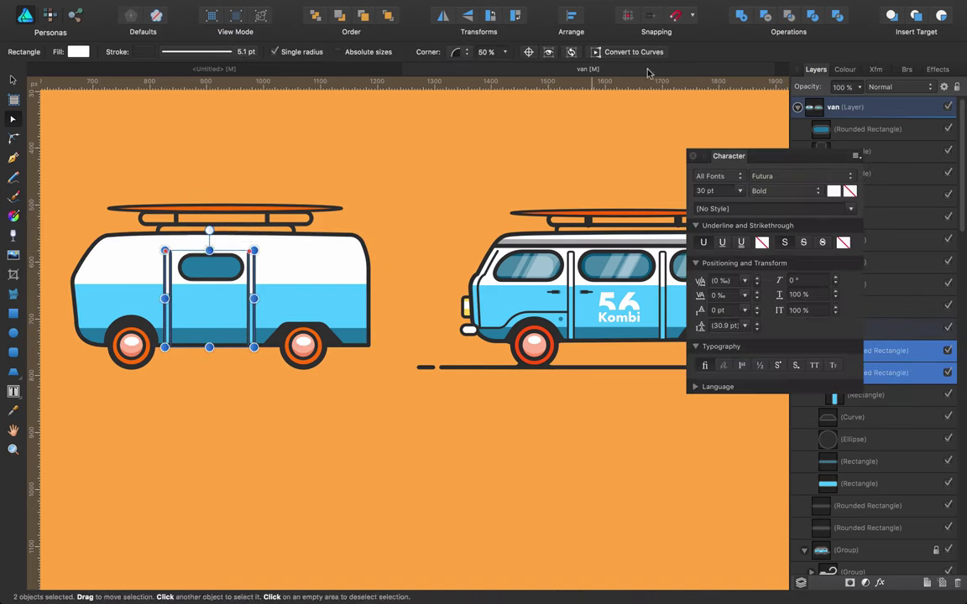
pyautogui.click(692, 156)
pyautogui.click(148, 407)
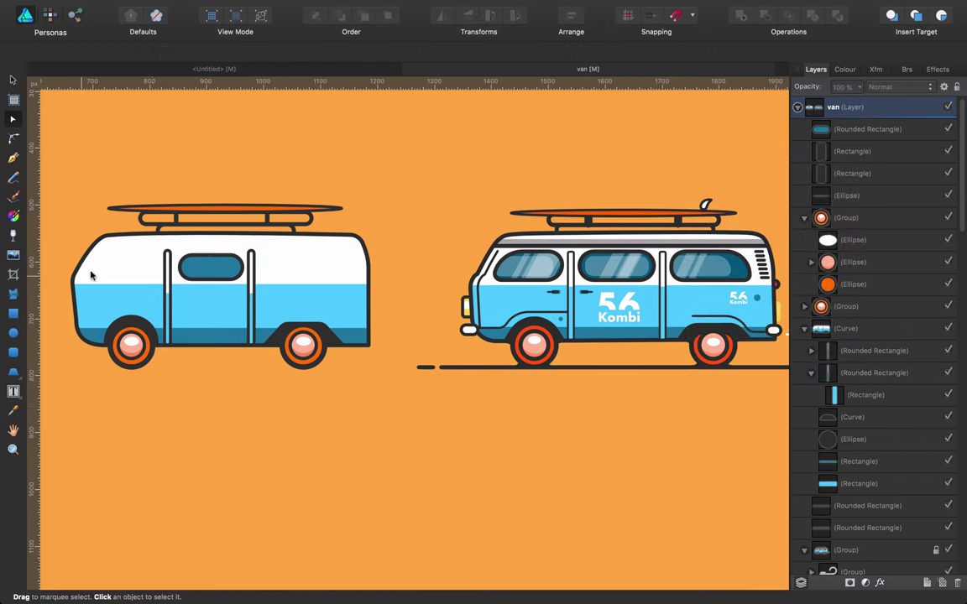
# Duplicate the dark blue bottom band and move the copy up about 160 px to just below the roof.
pyautogui.doubleClick(191, 338)
pyautogui.click(191, 335)
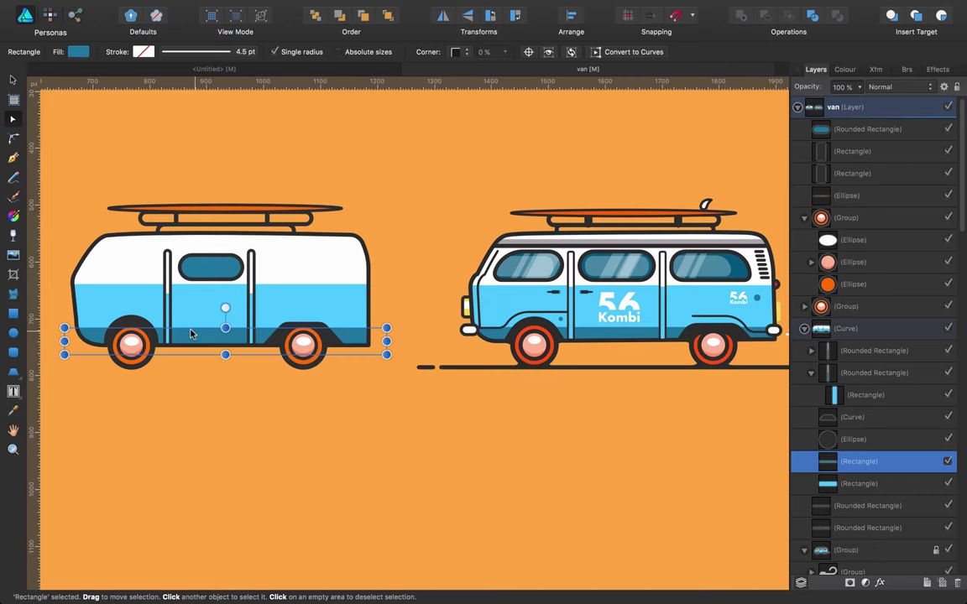
pyautogui.press('super+j')
pyautogui.hotkey('shift', 'Up')
pyautogui.hotkey('shift', 'Up')
pyautogui.hotkey('shift', 'Up')
pyautogui.hotkey('shift', 'Up')
pyautogui.hotkey('shift', 'Up')
pyautogui.hotkey('shift', 'Up')
pyautogui.hotkey('shift', 'Up')
pyautogui.hotkey('shift', 'Up')
pyautogui.hotkey('shift', 'Up')
pyautogui.hotkey('shift', 'Up')
pyautogui.hotkey('shift', 'Up')
pyautogui.hotkey('shift', 'Up')
pyautogui.hotkey('shift', 'Up')
pyautogui.hotkey('shift', 'Up')
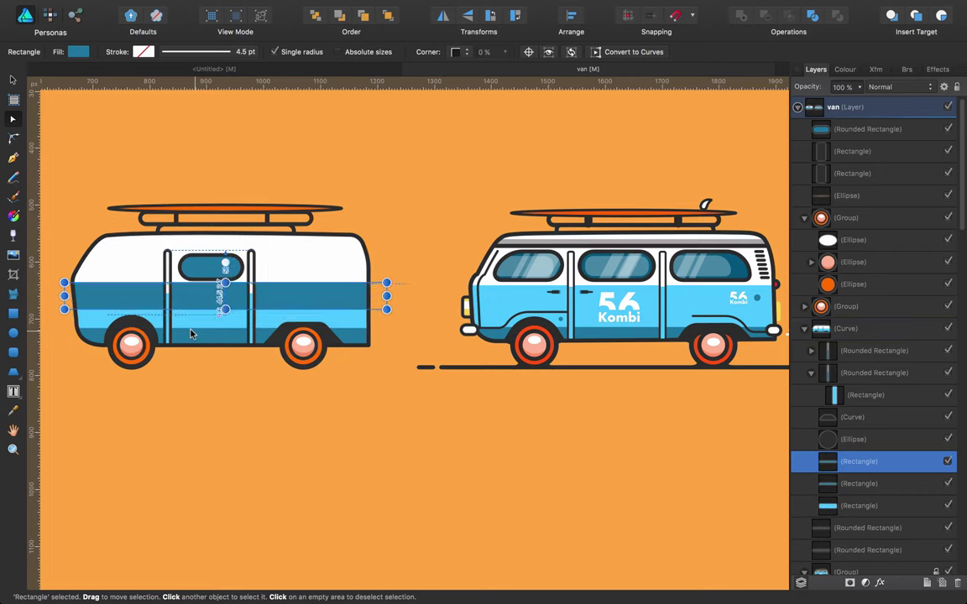
pyautogui.hotkey('shift', 'Up')
pyautogui.hotkey('shift', 'Up')
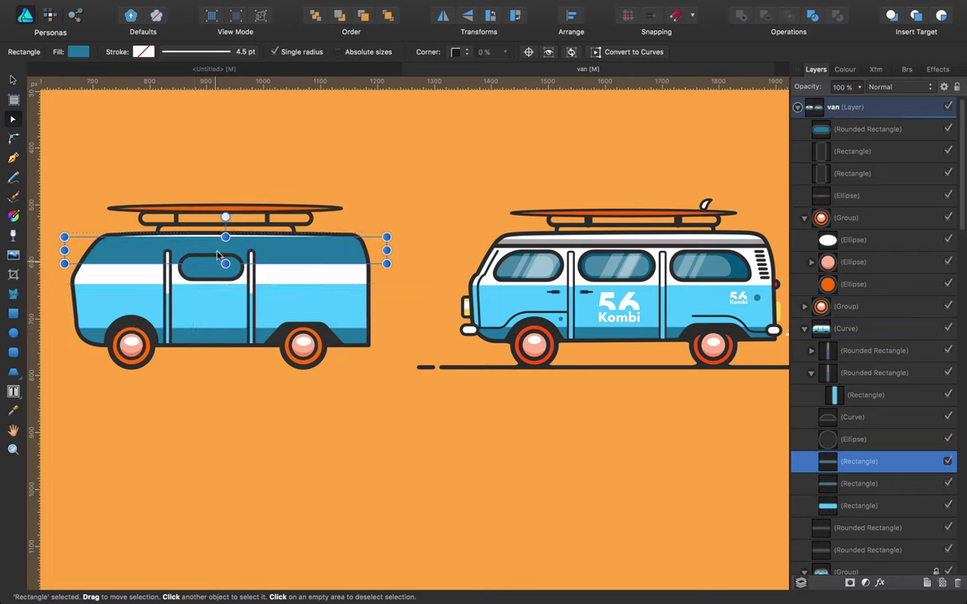
# Thin the roof band to about 10 px tall and fill it with grey (H 197, S 3, L 56).
pyautogui.moveTo(224, 263); pyautogui.dragTo(225, 243)
pyautogui.click(77, 52)
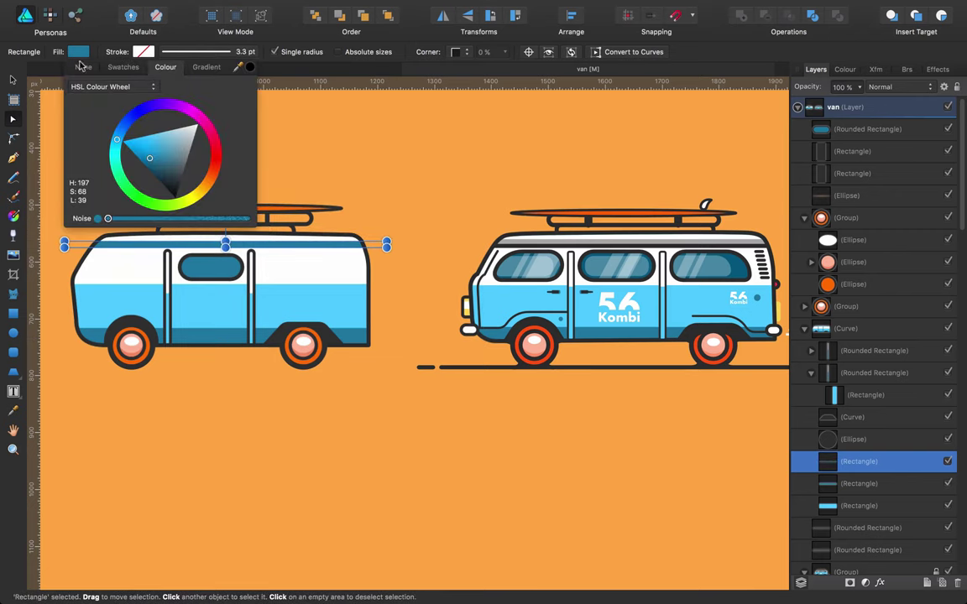
pyautogui.click(183, 157)
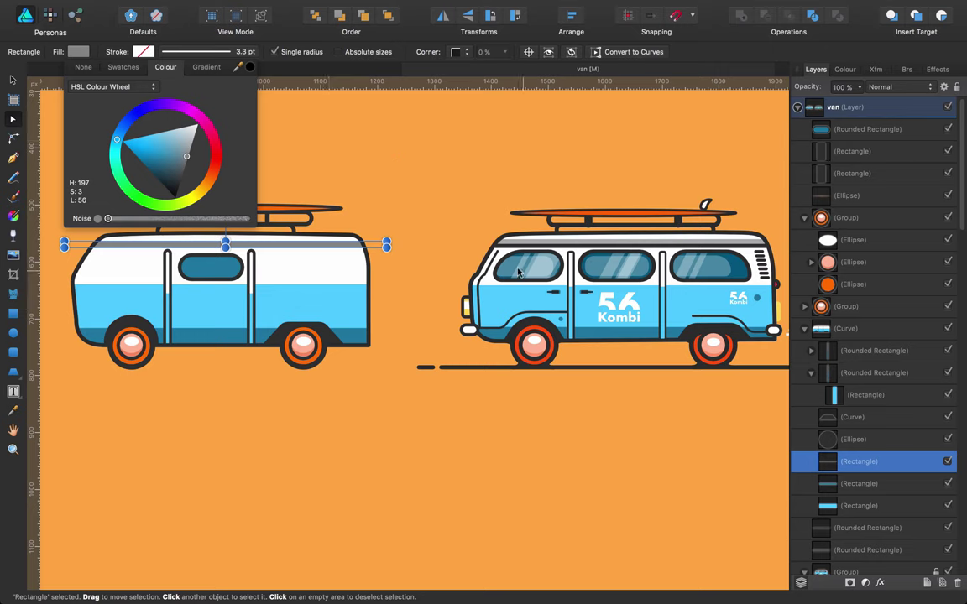
pyautogui.click(394, 183)
pyautogui.click(395, 183)
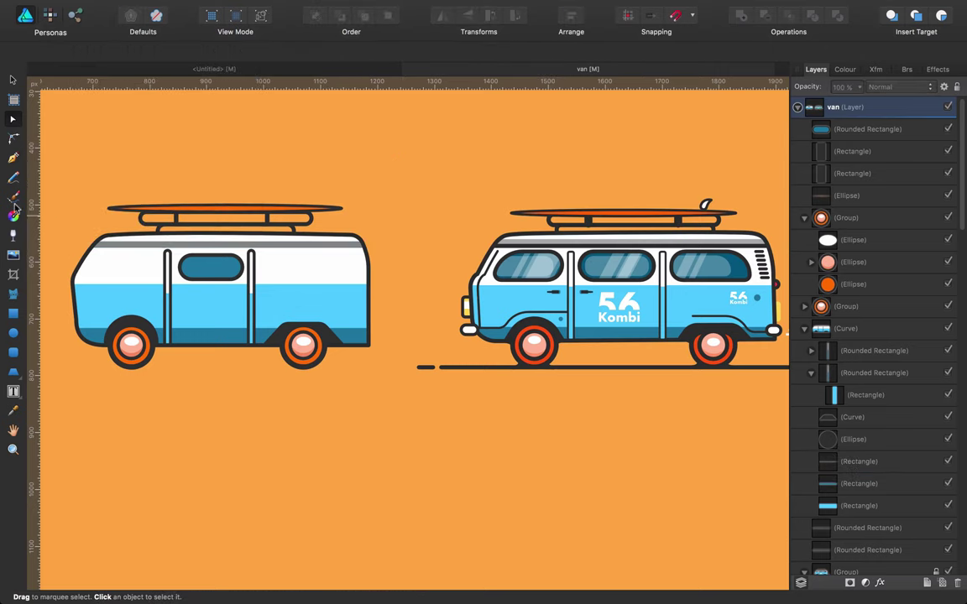
# Draw a straight 6 pt dark line along the lower edge of the grey roof band, from the van's front to its rear.
pyautogui.click(12, 157)
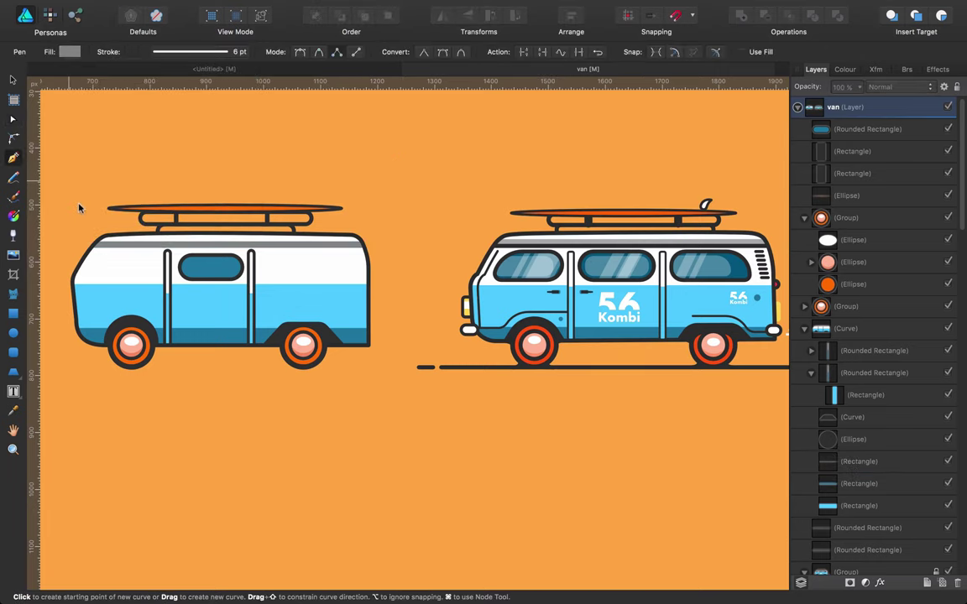
pyautogui.click(92, 247)
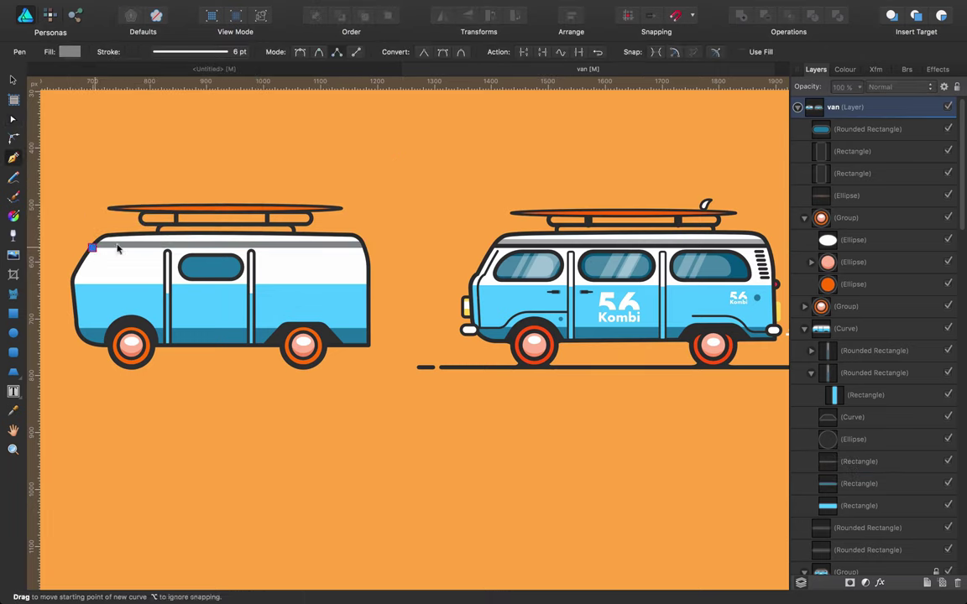
pyautogui.click(362, 249)
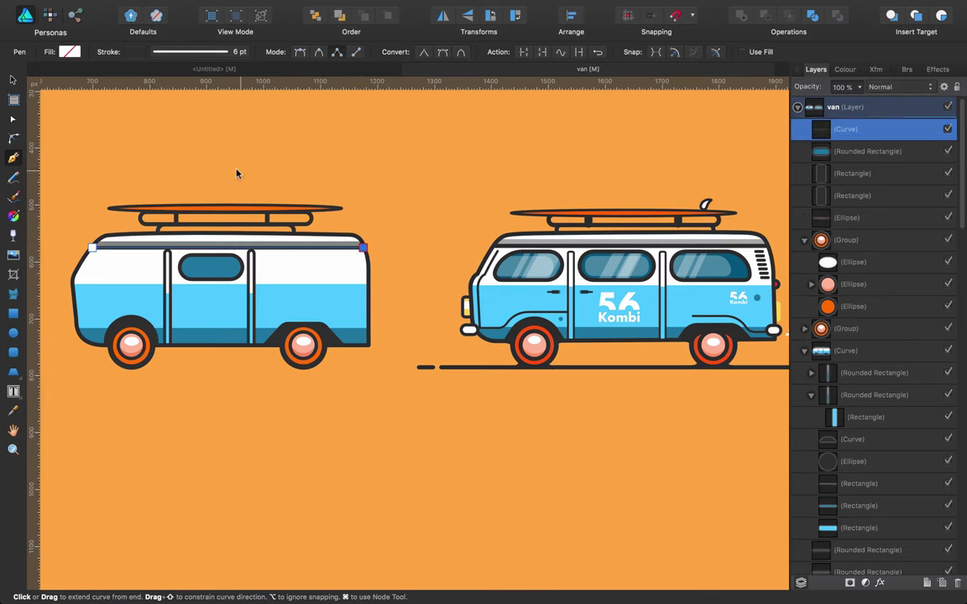
pyautogui.click(128, 51)
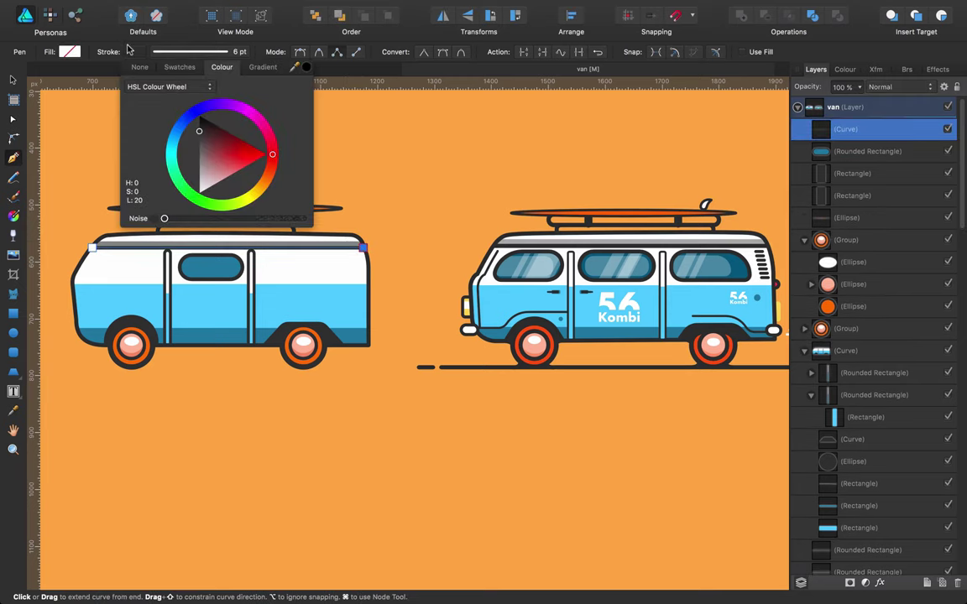
pyautogui.moveTo(295, 66)
pyautogui.mouseDown()
pyautogui.moveTo(118, 265)
pyautogui.moveTo(151, 242)
pyautogui.moveTo(101, 220)
pyautogui.mouseUp()
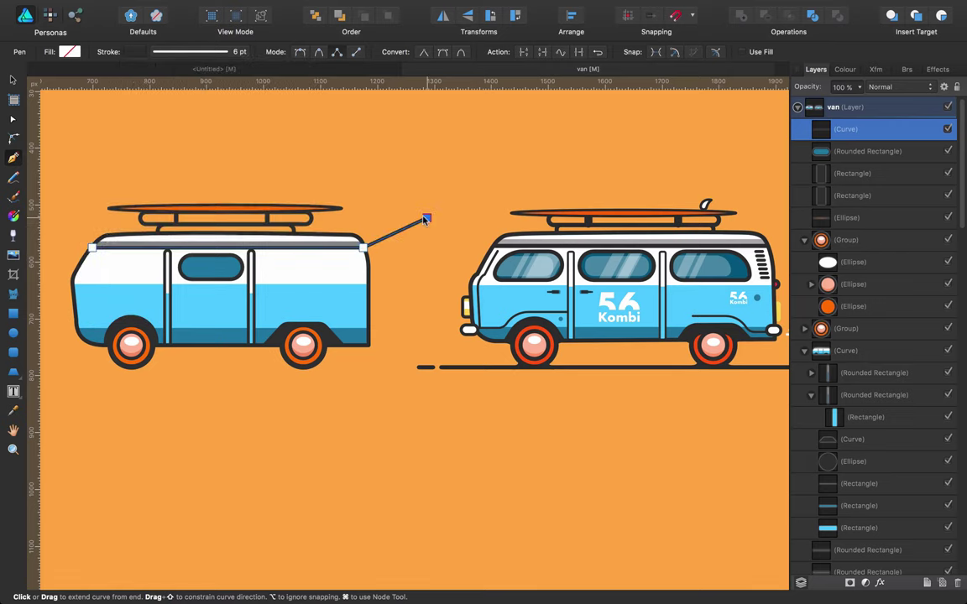
pyautogui.press('super+z')
pyautogui.press('v')
pyautogui.click(423, 221)
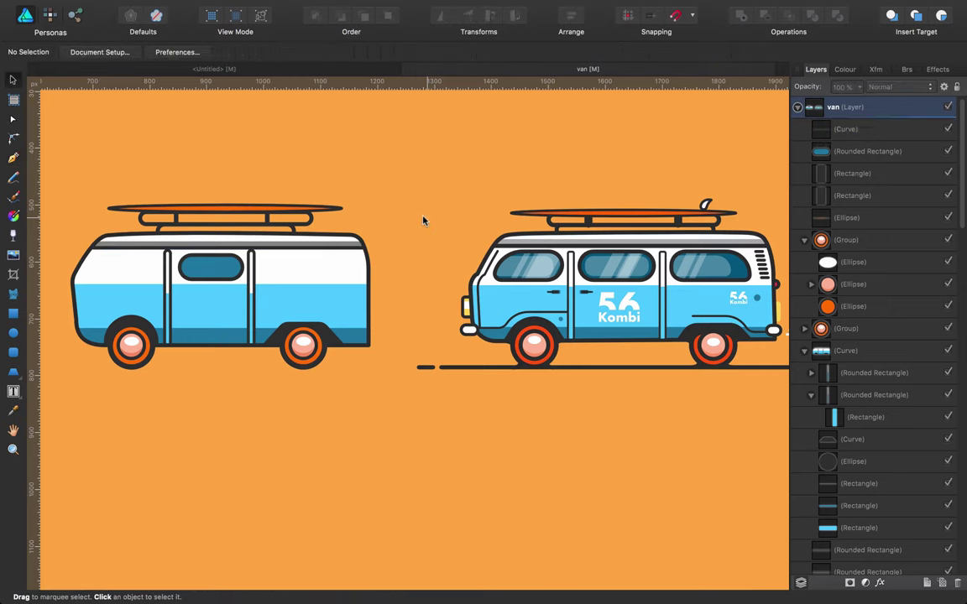
# Cut the line under the roof band and paste it inside the van body shape so the body clips it.
pyautogui.click(328, 250)
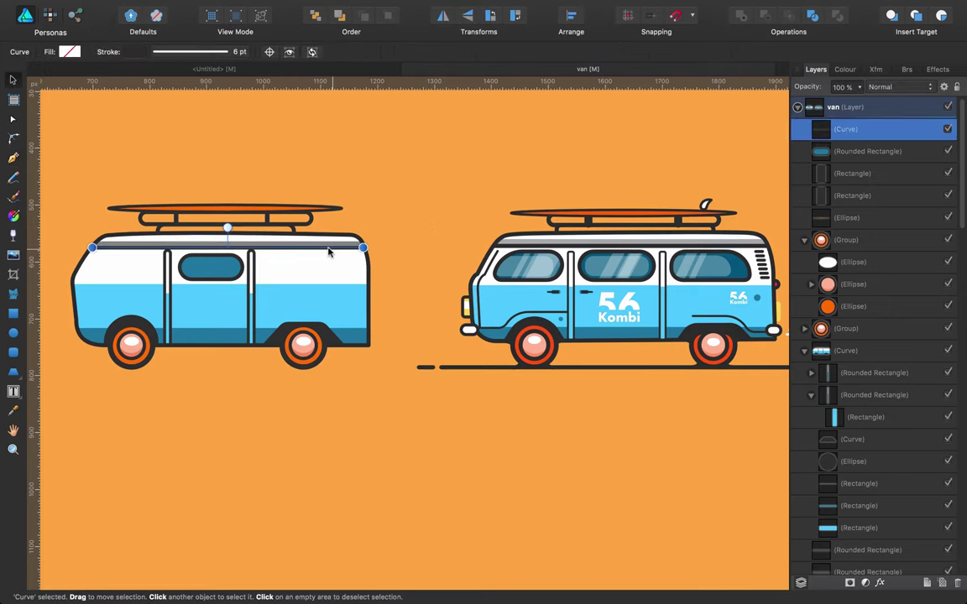
pyautogui.press('Escape')
pyautogui.click(325, 230)
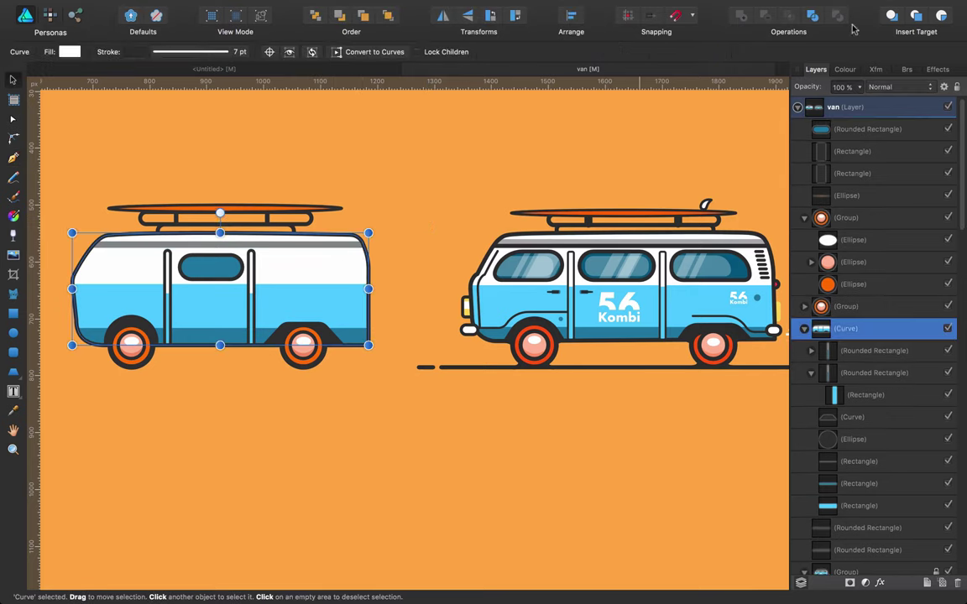
pyautogui.click(941, 17)
pyautogui.hotkey('ctrl', 'v')
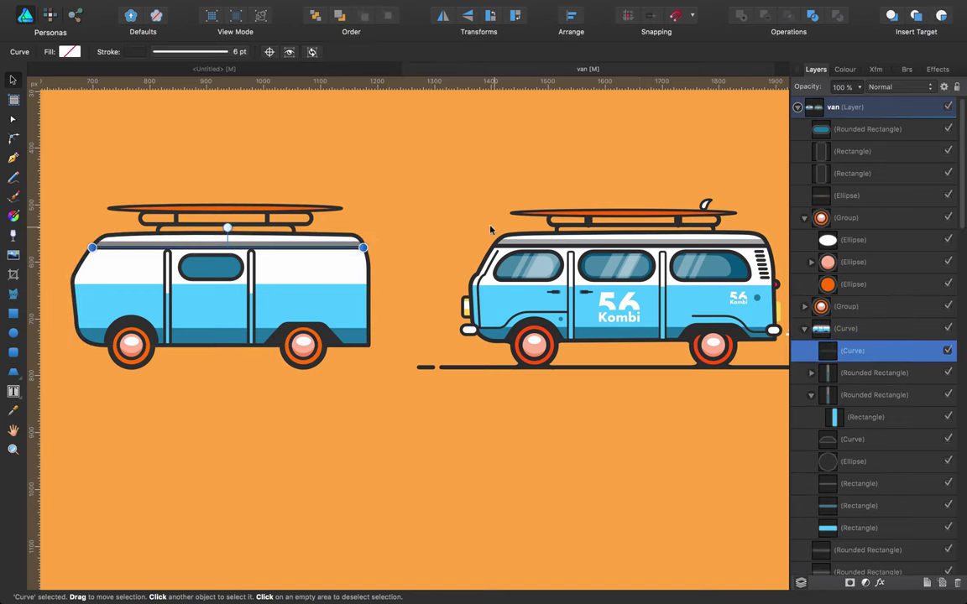
pyautogui.click(436, 230)
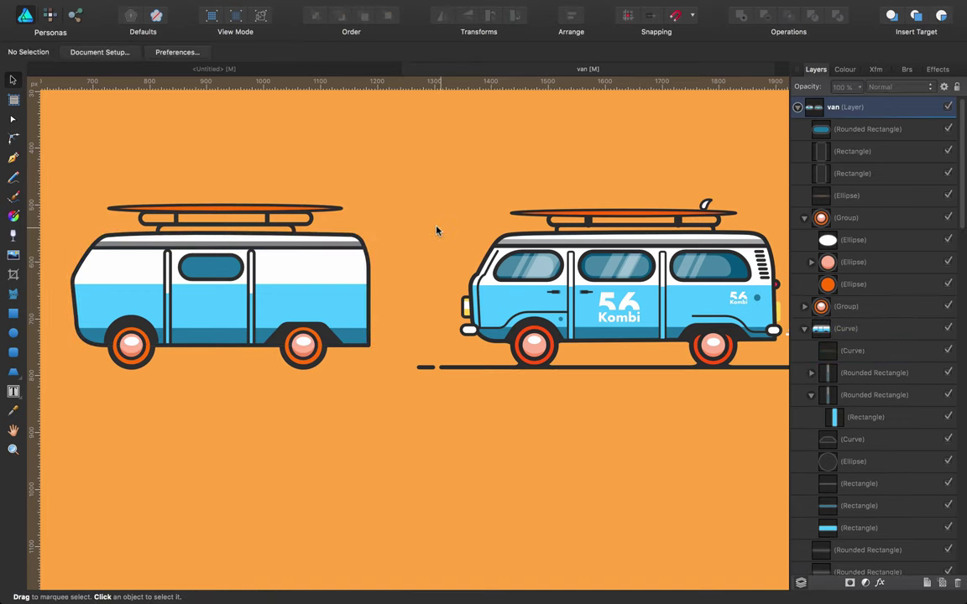
# Extend both end nodes of the line under the roof band outward to the van body's outline.
pyautogui.click(311, 252)
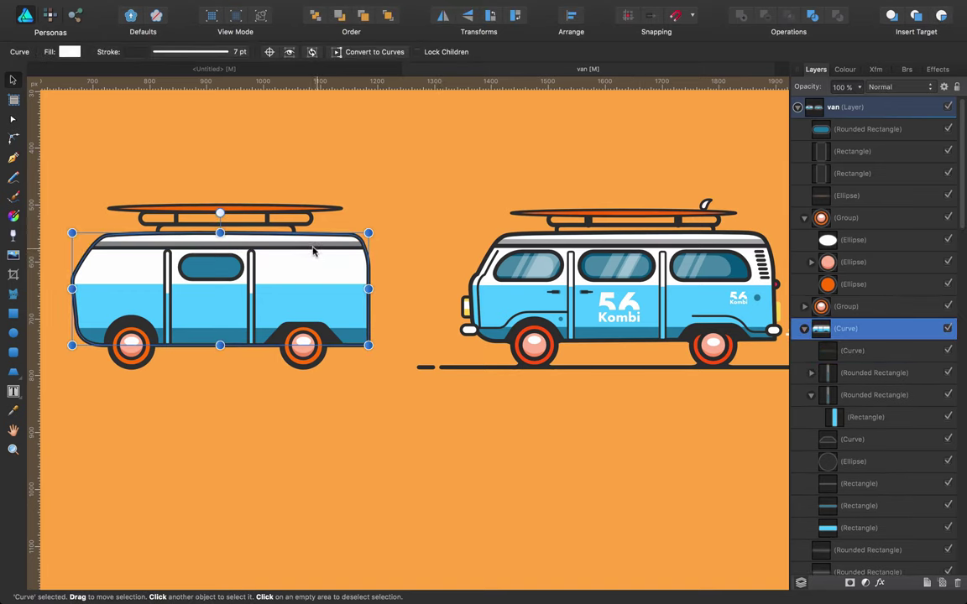
pyautogui.doubleClick(312, 251)
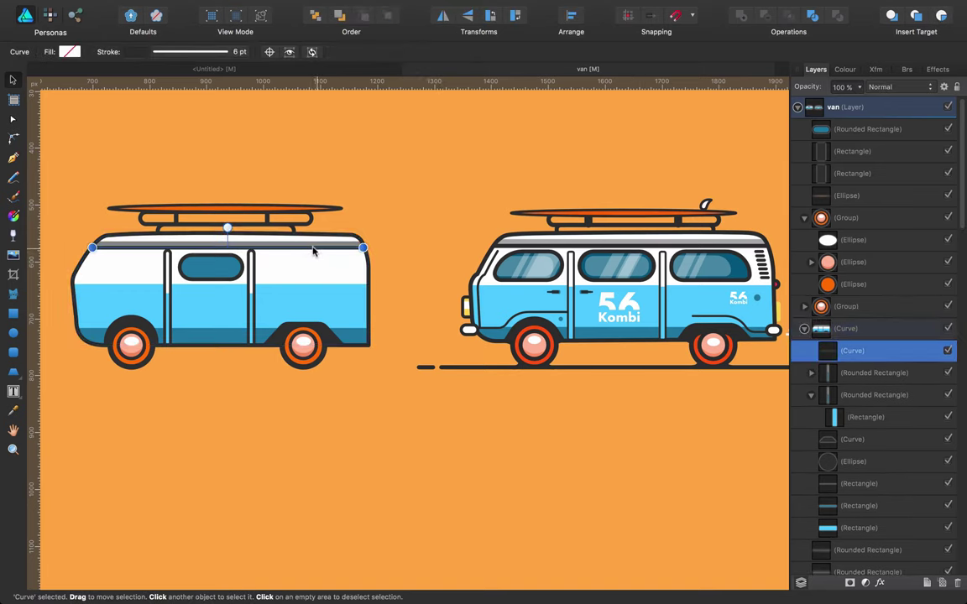
pyautogui.click(12, 118)
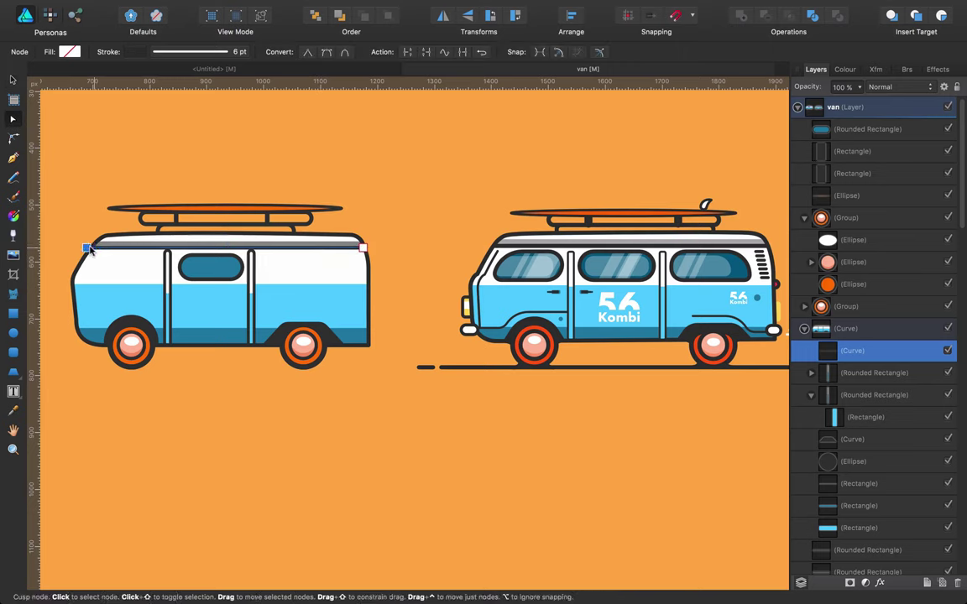
pyautogui.click(363, 247)
pyautogui.moveTo(363, 248); pyautogui.dragTo(370, 248)
pyautogui.click(386, 229)
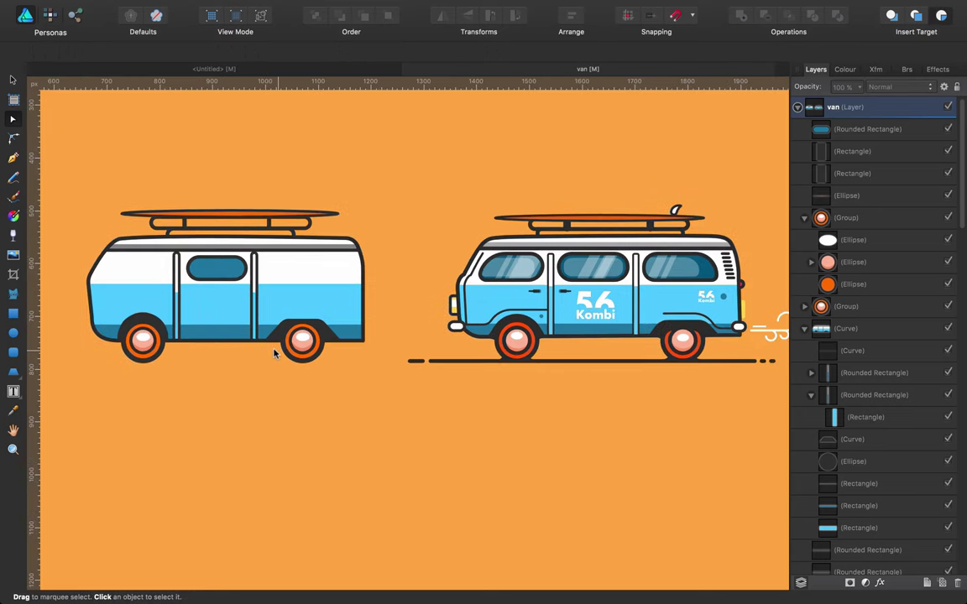
# Shorten both door strips together by lowering their top ends slightly.
pyautogui.click(245, 293)
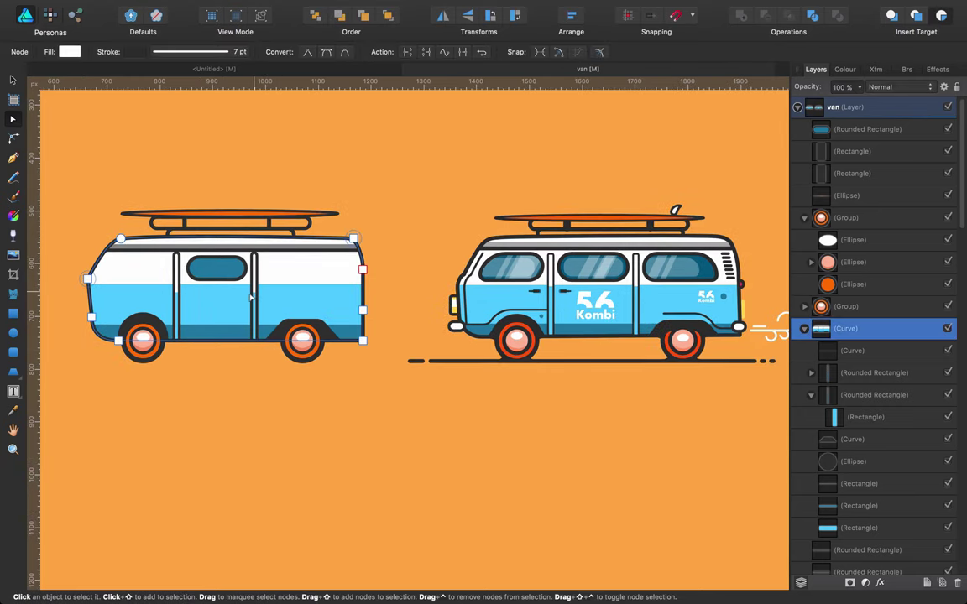
pyautogui.click(868, 375)
pyautogui.keyDown('shift'); pyautogui.click(868, 395); pyautogui.keyUp('shift')
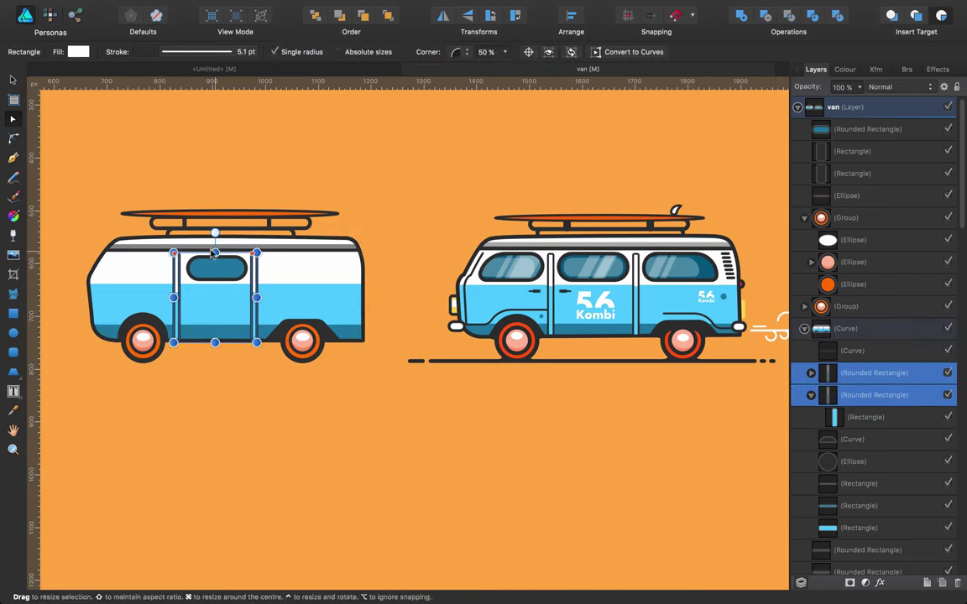
pyautogui.moveTo(215, 252); pyautogui.dragTo(225, 271)
# Nudge the window slightly left between the two door strips.
pyautogui.click(225, 274)
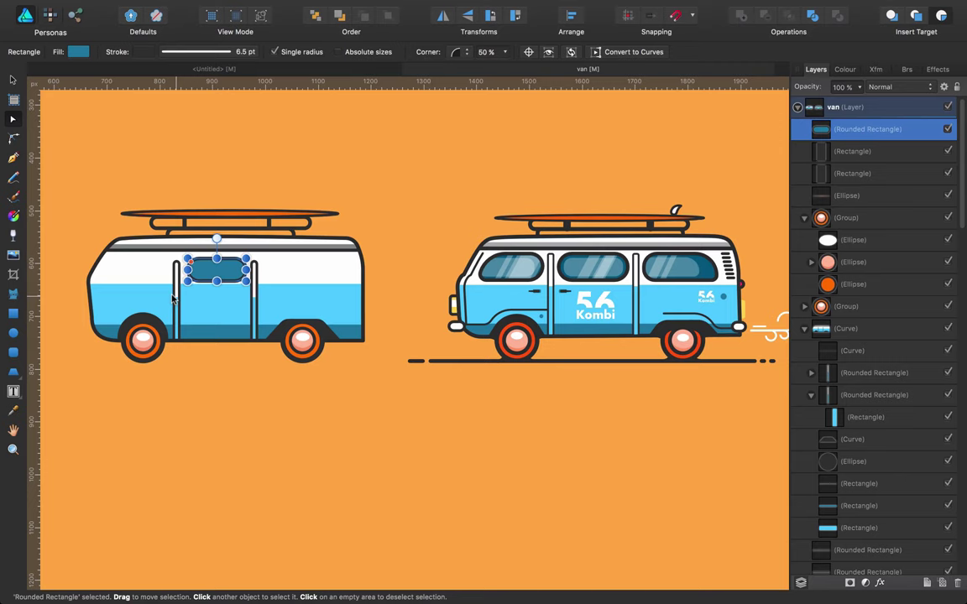
pyautogui.press('Left')
pyautogui.press('Left')
pyautogui.press('Left')
pyautogui.press('Left')
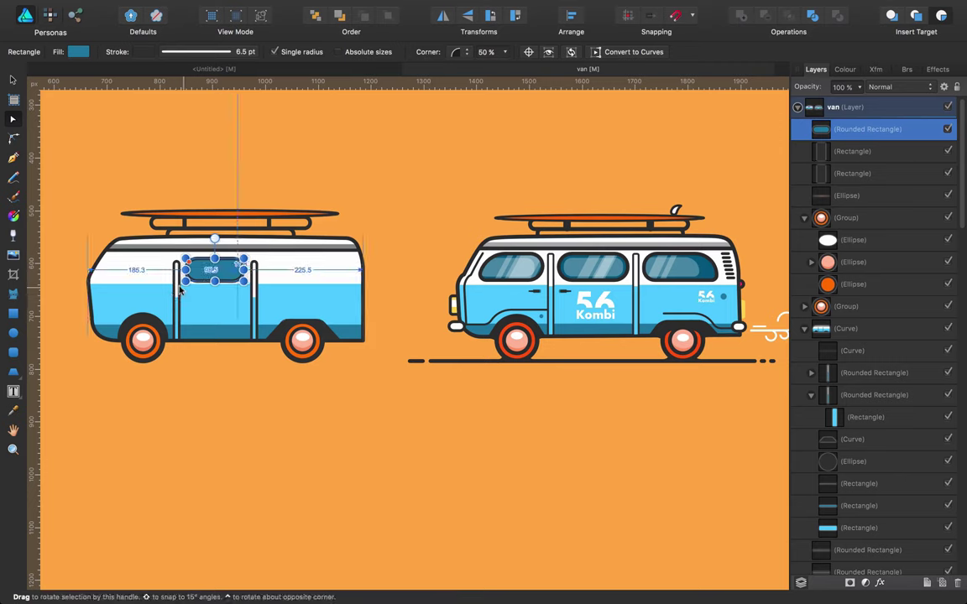
pyautogui.click(216, 440)
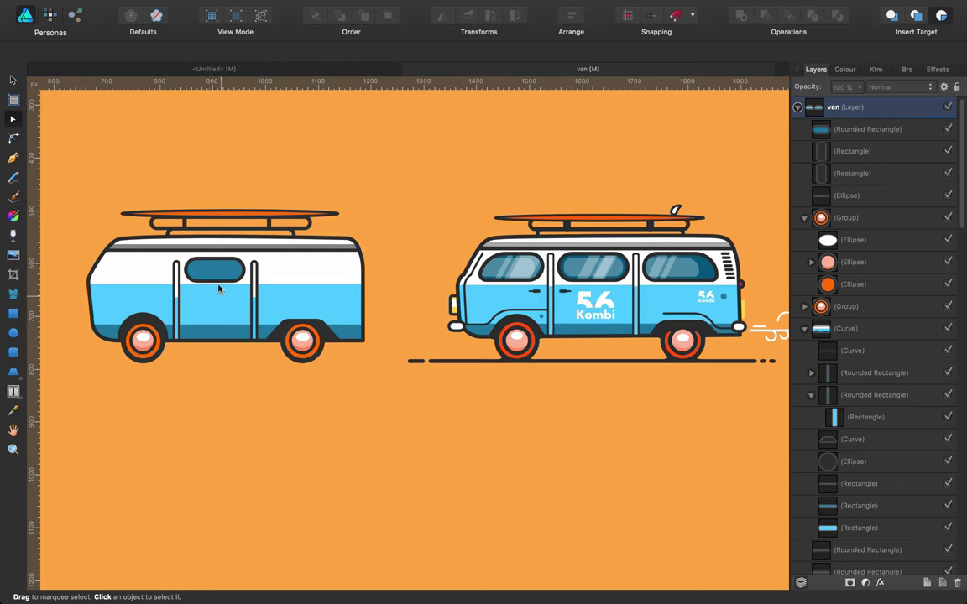
# Enlarge the window slightly and adjust its position so it sits centred between the door strips.
pyautogui.moveTo(222, 269); pyautogui.dragTo(178, 257)
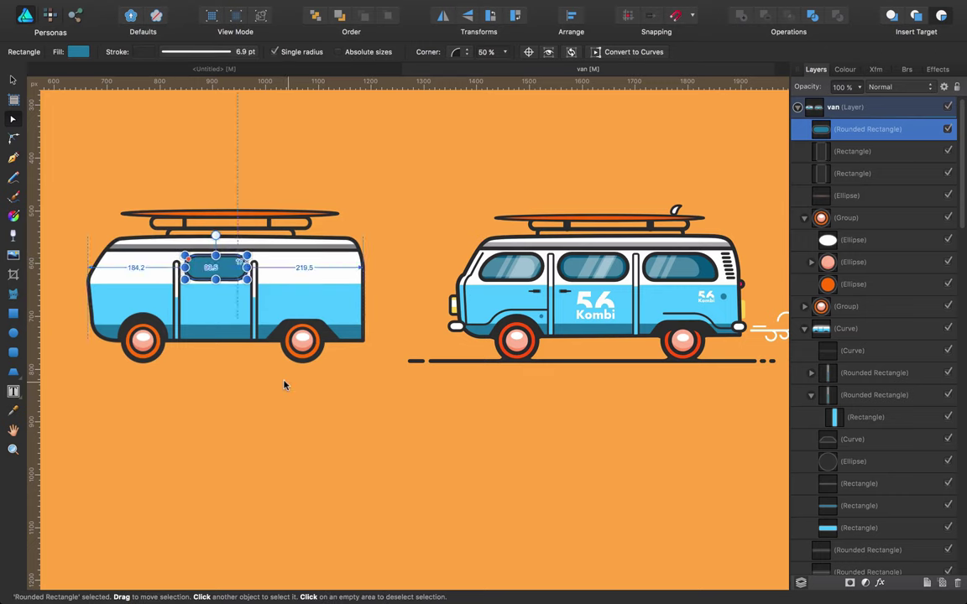
pyautogui.press('Right')
pyautogui.press('Right')
pyautogui.press('Right')
pyautogui.click(267, 403)
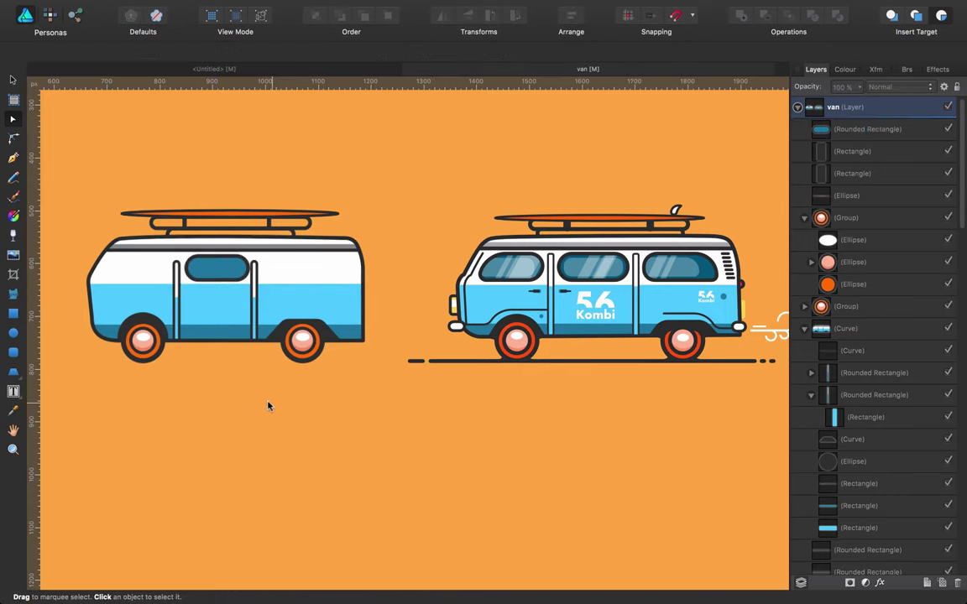
pyautogui.click(205, 269)
pyautogui.moveTo(206, 269); pyautogui.dragTo(204, 270)
pyautogui.click(211, 399)
pyautogui.click(218, 273)
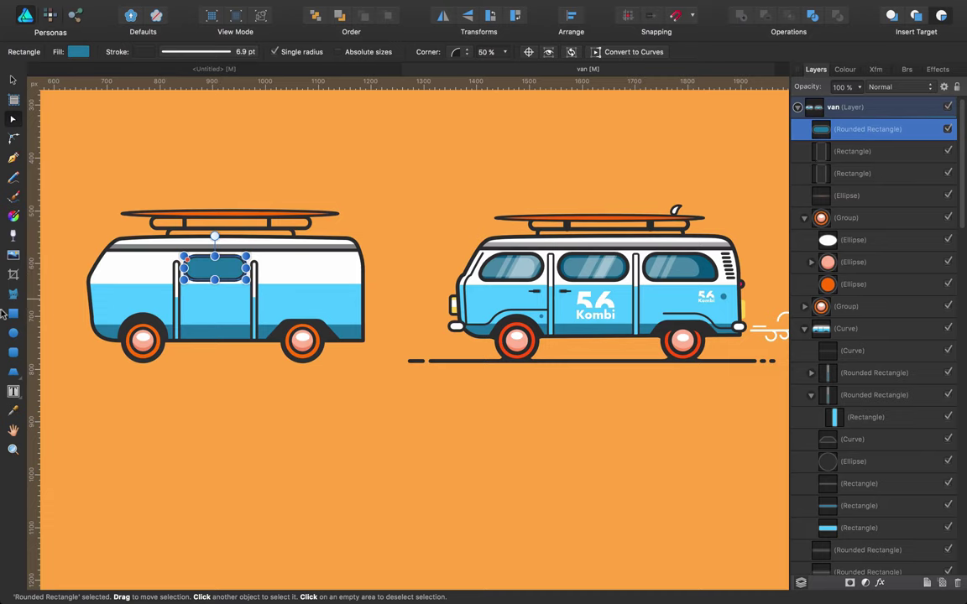
# Draw a rectangle about 112 by 48 px ahead of the front door strip and give it the existing window's style.
pyautogui.press('m')
pyautogui.moveTo(110, 256); pyautogui.dragTo(170, 282)
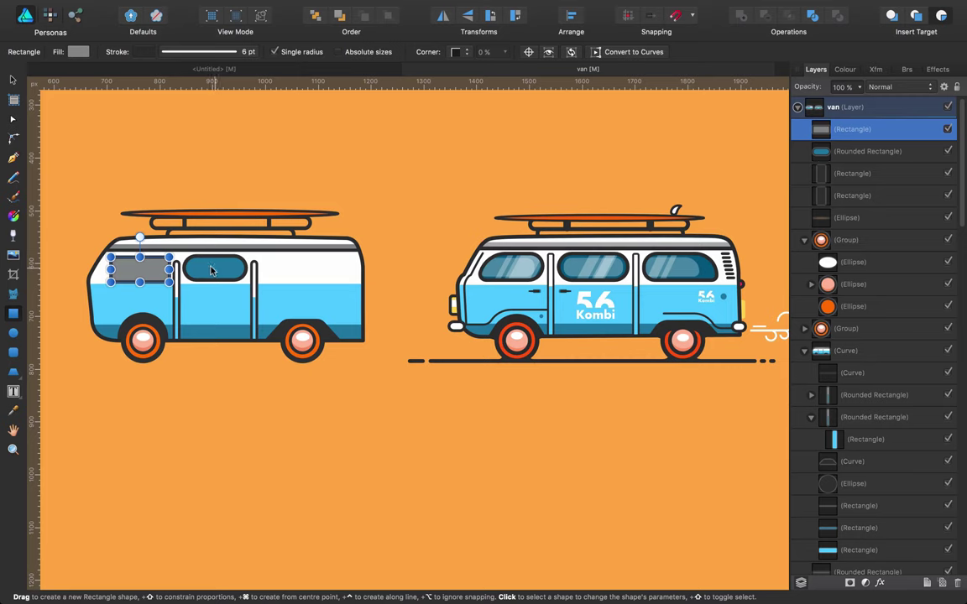
pyautogui.click(211, 270)
pyautogui.click(127, 267)
pyautogui.press('super+shift+v')
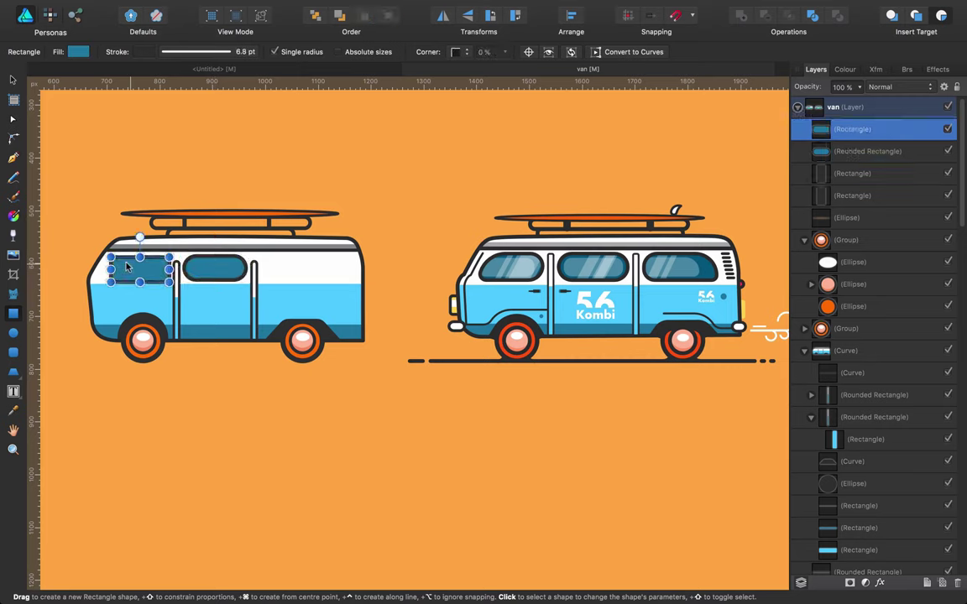
# Turn off the single radius for the front window and make all four of its corners Rounded.
pyautogui.click(272, 52)
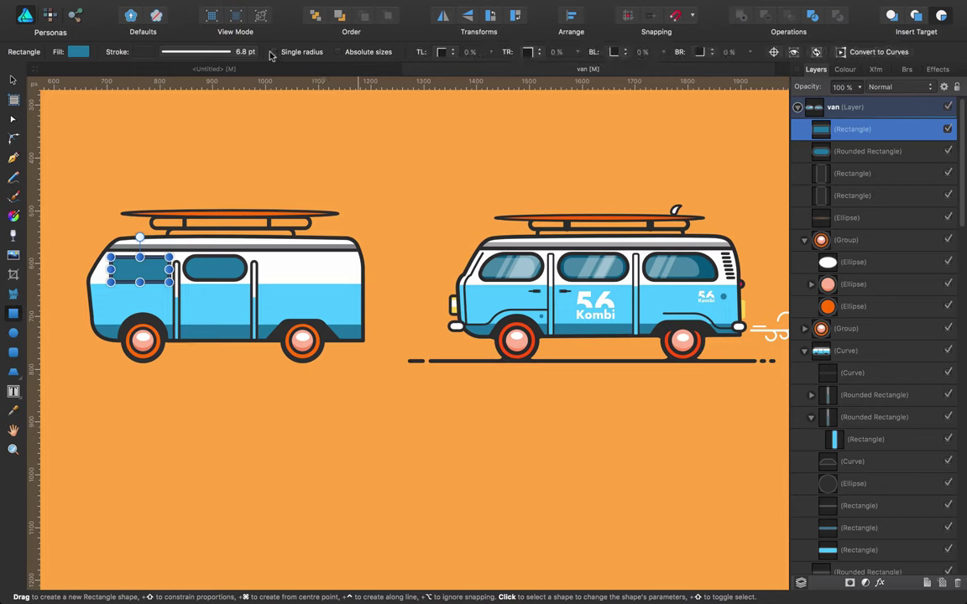
pyautogui.click(442, 52)
pyautogui.click(461, 64)
pyautogui.click(527, 52)
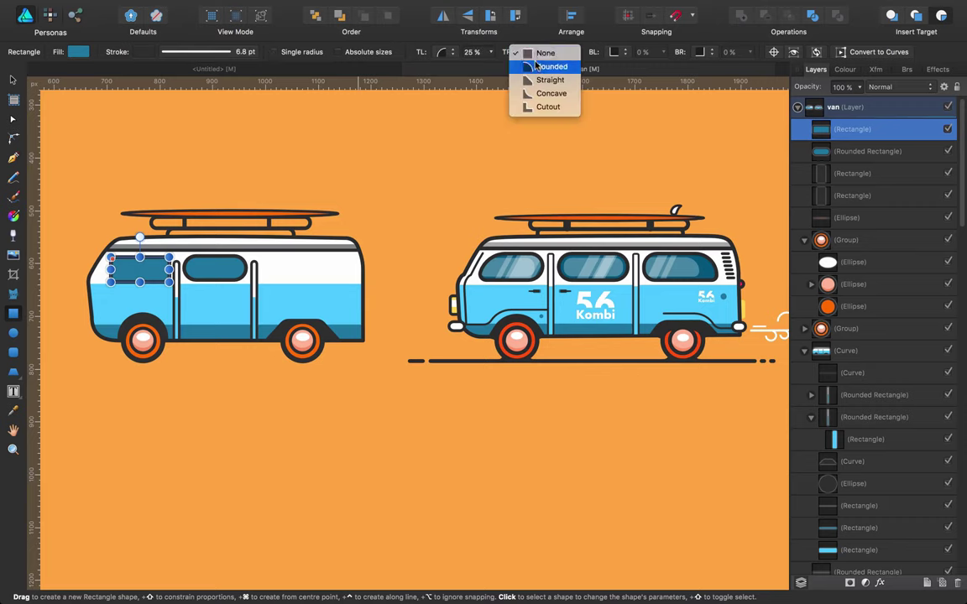
pyautogui.click(548, 64)
pyautogui.click(613, 52)
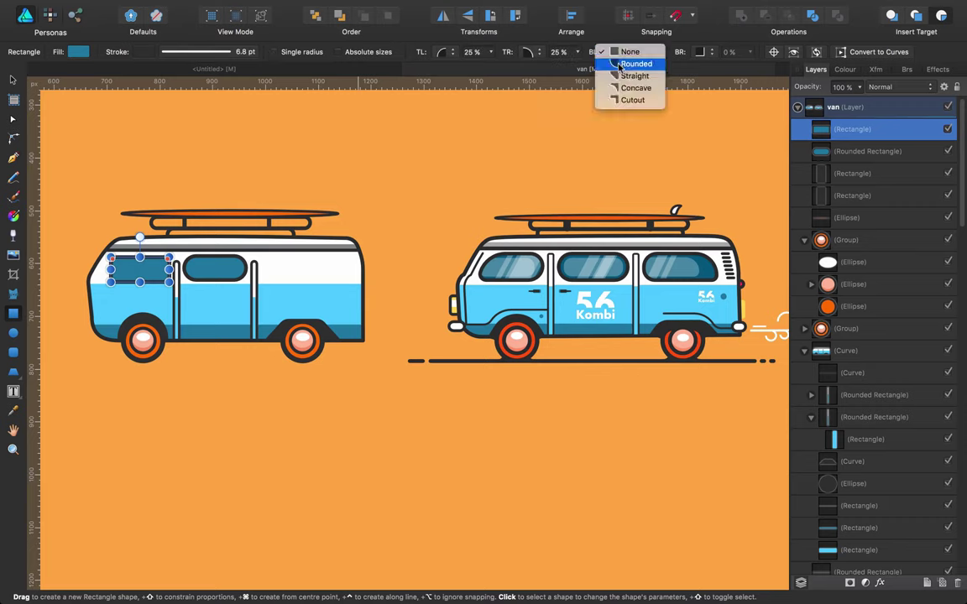
pyautogui.click(628, 63)
pyautogui.click(703, 52)
pyautogui.click(720, 64)
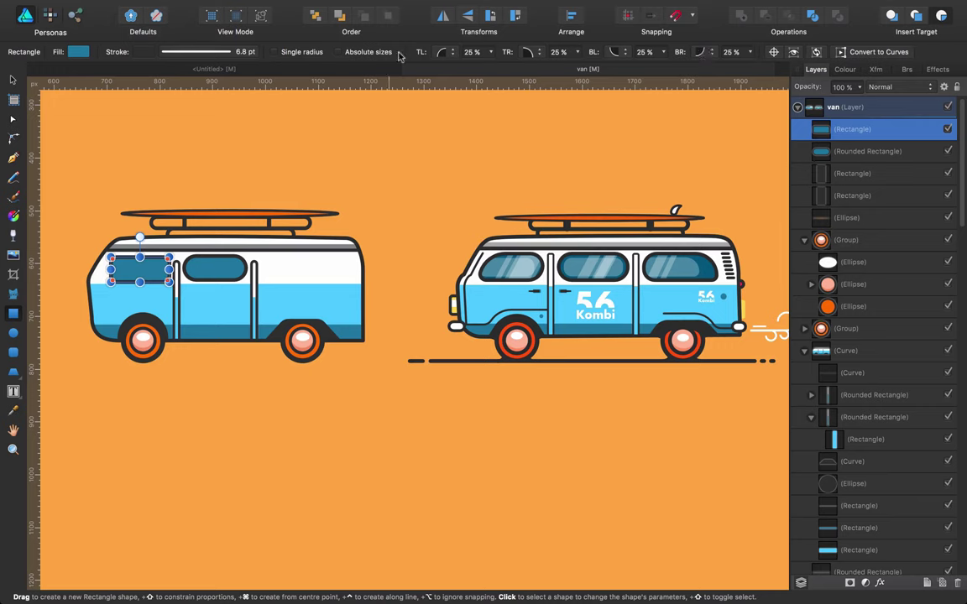
# Set the front window's corner radii to 76% top-left, 54% top-right, 16% bottom-left and 68% bottom-right.
pyautogui.click(491, 52)
pyautogui.moveTo(487, 69); pyautogui.dragTo(555, 64)
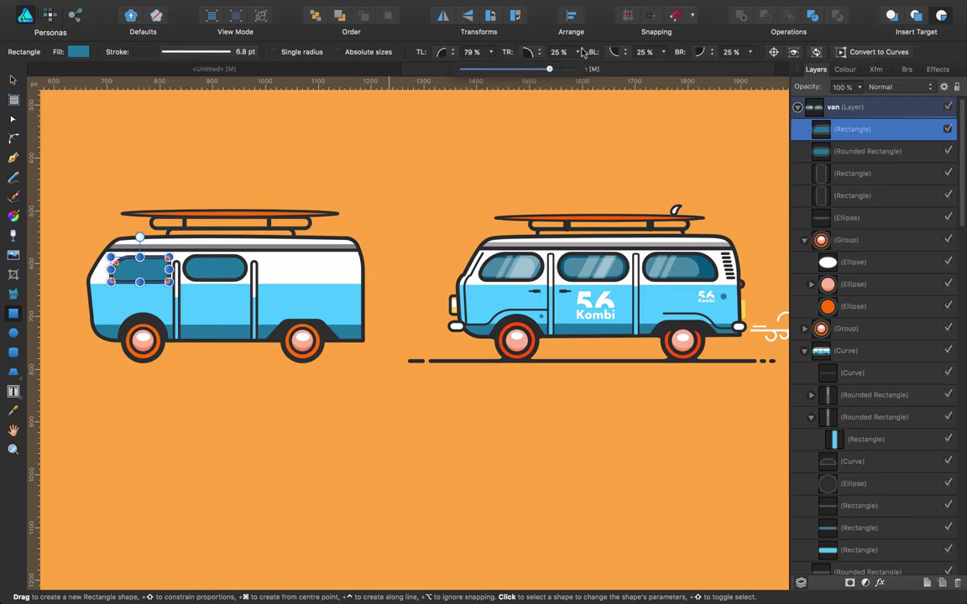
pyautogui.click(578, 52)
pyautogui.moveTo(515, 69); pyautogui.dragTo(606, 69)
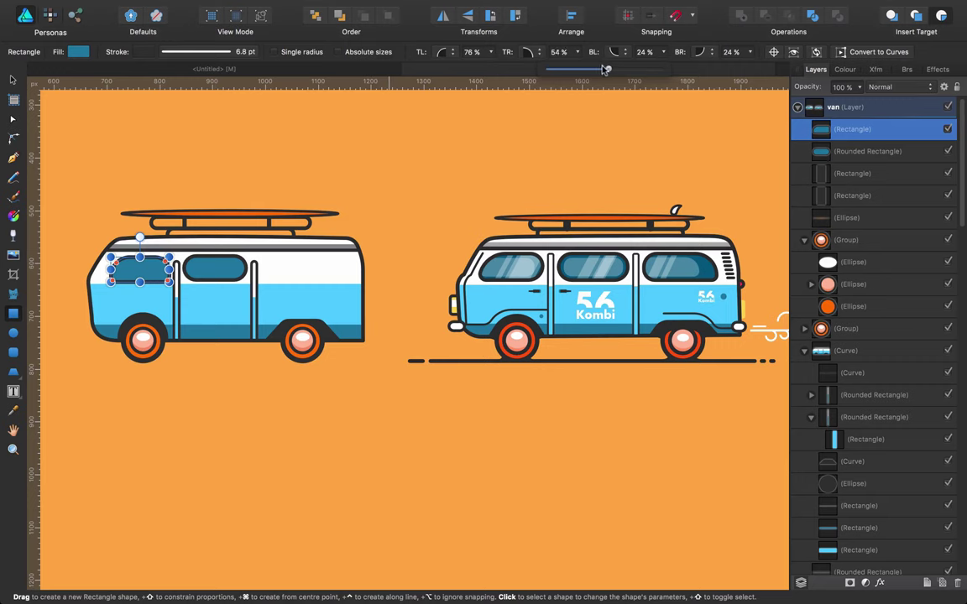
pyautogui.click(647, 56)
pyautogui.moveTo(661, 69)
pyautogui.mouseDown()
pyautogui.moveTo(684, 66)
pyautogui.moveTo(640, 73)
pyautogui.moveTo(649, 75)
pyautogui.mouseUp()
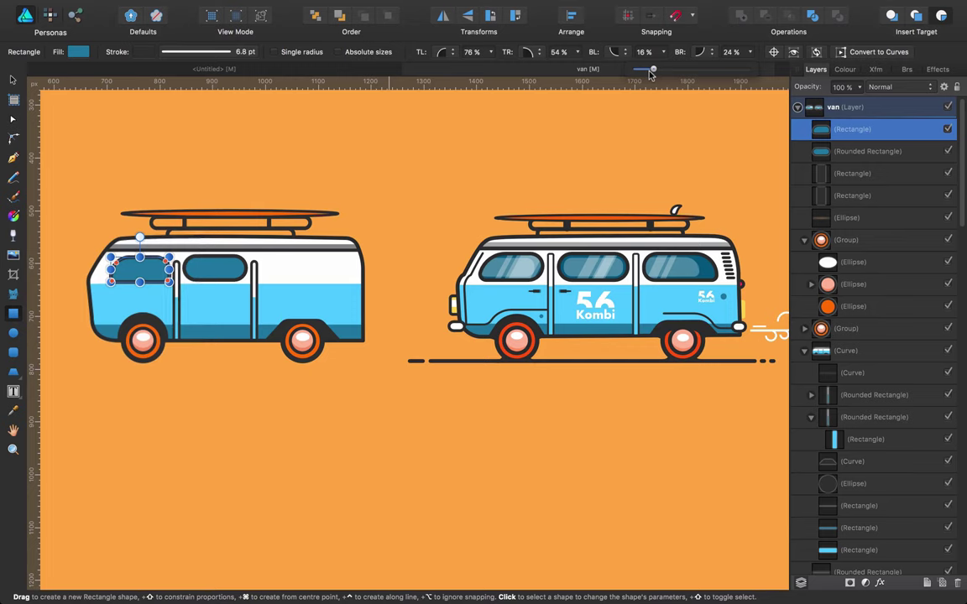
pyautogui.click(749, 52)
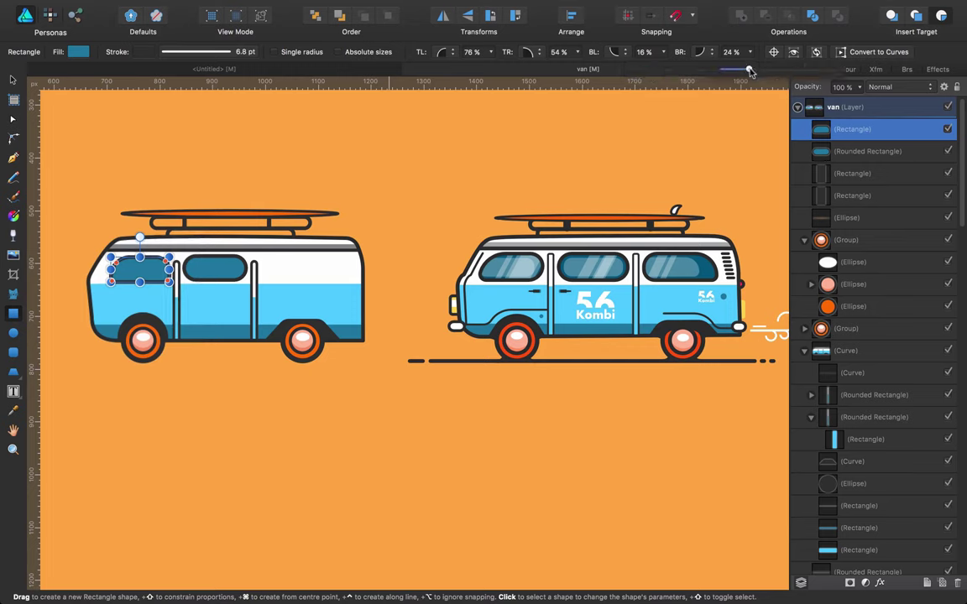
pyautogui.moveTo(742, 71); pyautogui.dragTo(794, 68)
pyautogui.click(340, 441)
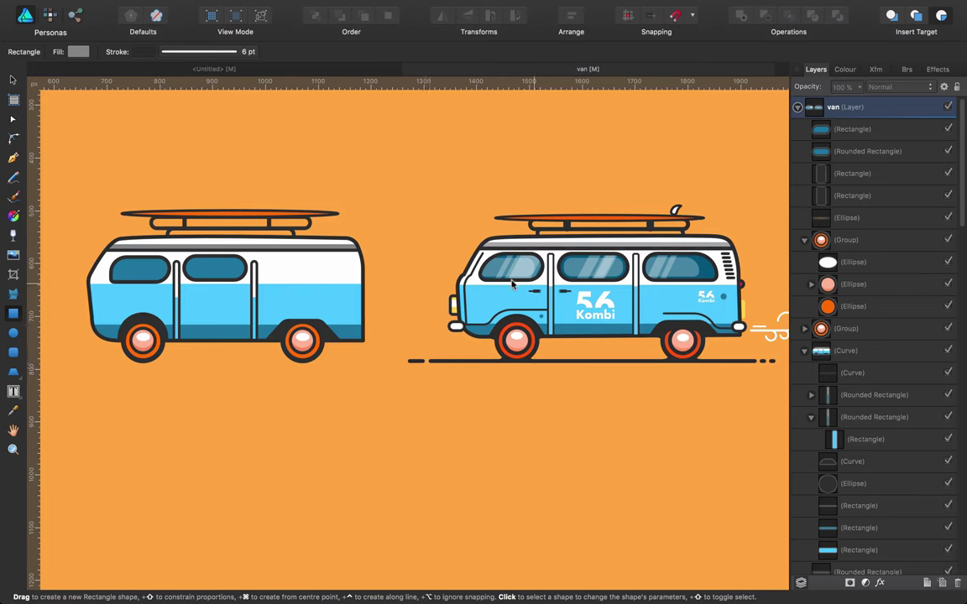
# Raise the front window slightly and duplicate it.
pyautogui.click(128, 279)
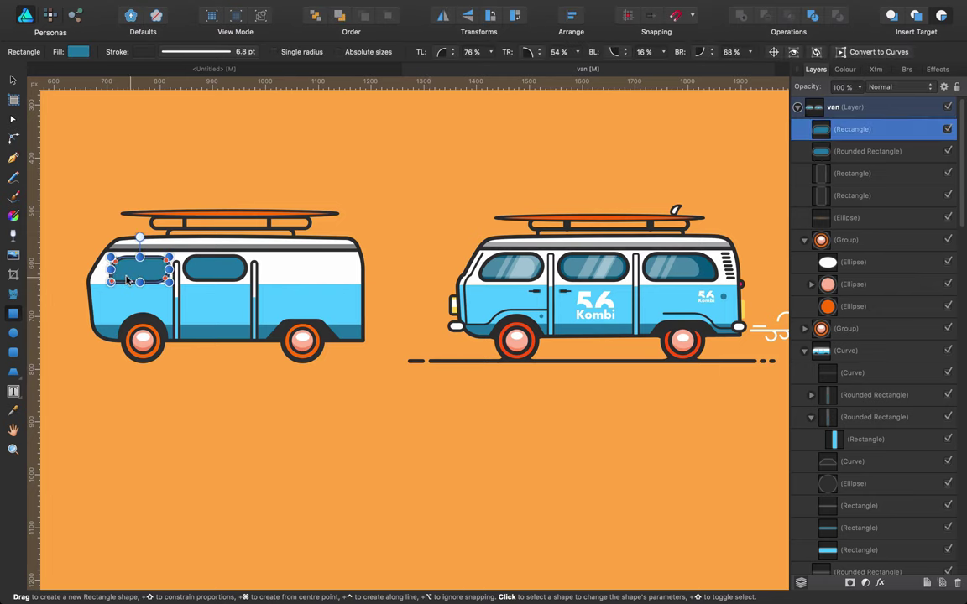
pyautogui.press('Up')
pyautogui.moveTo(128, 280); pyautogui.dragTo(128, 279)
pyautogui.press('super+j')
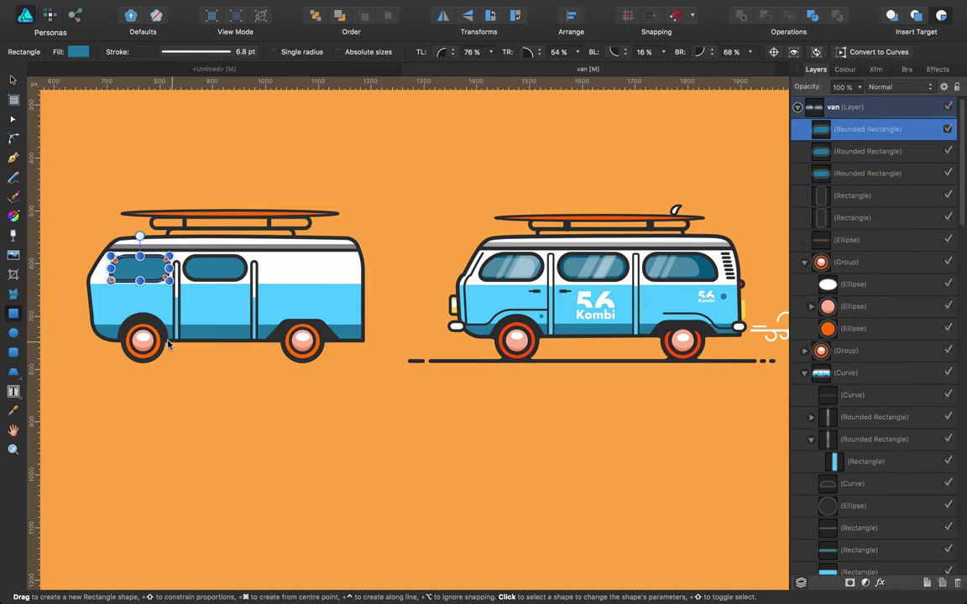
# Flip the duplicated front window horizontally and move it straight back behind the rear door strip as the rear window.
pyautogui.click(444, 17)
pyautogui.hotkey('shift', 'Right')
pyautogui.hotkey('shift', 'Right')
pyautogui.hotkey('shift', 'Right')
pyautogui.hotkey('shift', 'Right')
pyautogui.hotkey('shift', 'Right')
pyautogui.hotkey('shift', 'Right')
pyautogui.hotkey('shift', 'Right')
pyautogui.hotkey('shift', 'Right')
pyautogui.hotkey('shift', 'Right')
pyautogui.hotkey('shift', 'Right')
pyautogui.hotkey('shift', 'Right')
pyautogui.hotkey('shift', 'Right')
pyautogui.hotkey('shift', 'Right')
pyautogui.hotkey('shift', 'Right')
pyautogui.hotkey('shift', 'Right')
pyautogui.hotkey('shift', 'Right')
pyautogui.hotkey('shift', 'Right')
pyautogui.hotkey('shift', 'Right')
pyautogui.hotkey('shift', 'Right')
pyautogui.hotkey('shift', 'Right')
pyautogui.hotkey('shift', 'Right')
pyautogui.hotkey('shift', 'Right')
pyautogui.hotkey('shift', 'Right')
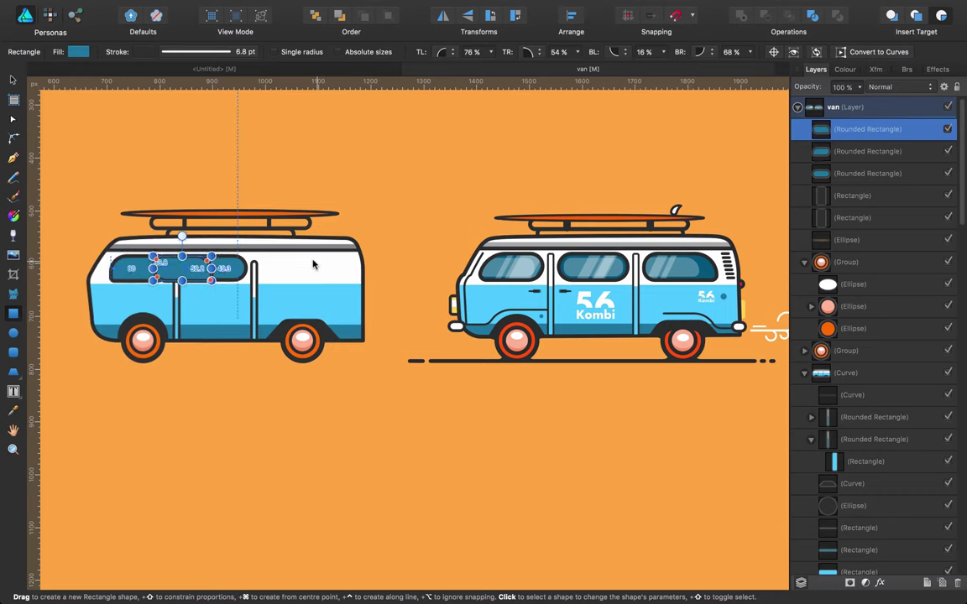
pyautogui.moveTo(313, 264); pyautogui.dragTo(313, 264)
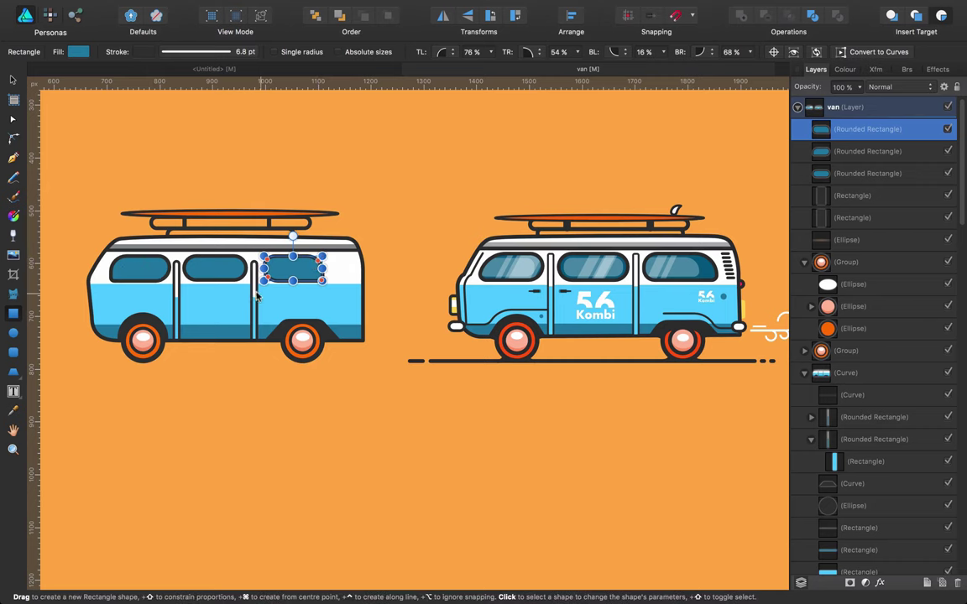
pyautogui.click(403, 273)
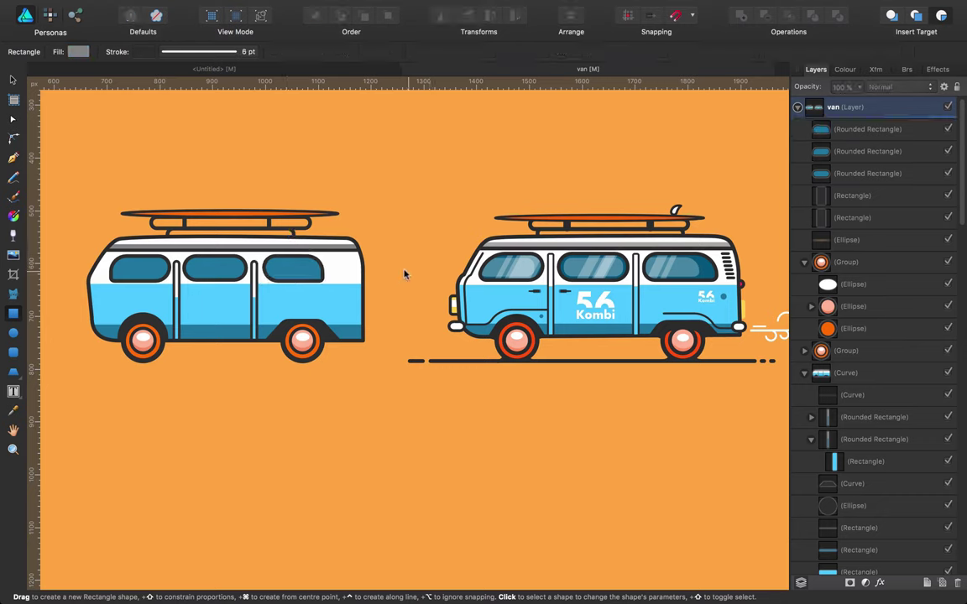
# Nudge the front door strip slightly toward the van's front, between the front and middle windows.
pyautogui.press('a')
pyautogui.click(252, 314)
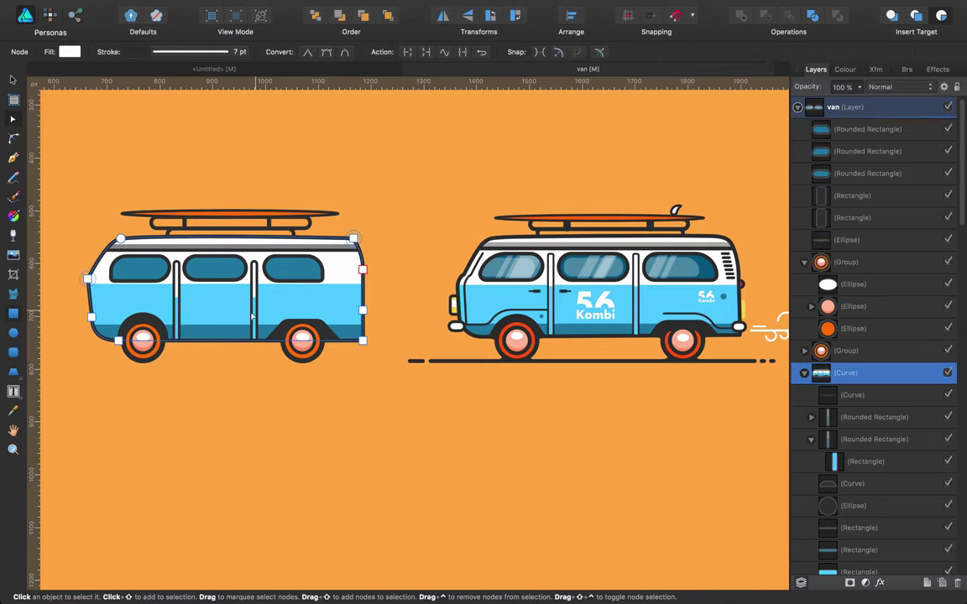
pyautogui.click(904, 437)
pyautogui.press('Right')
pyautogui.press('Right')
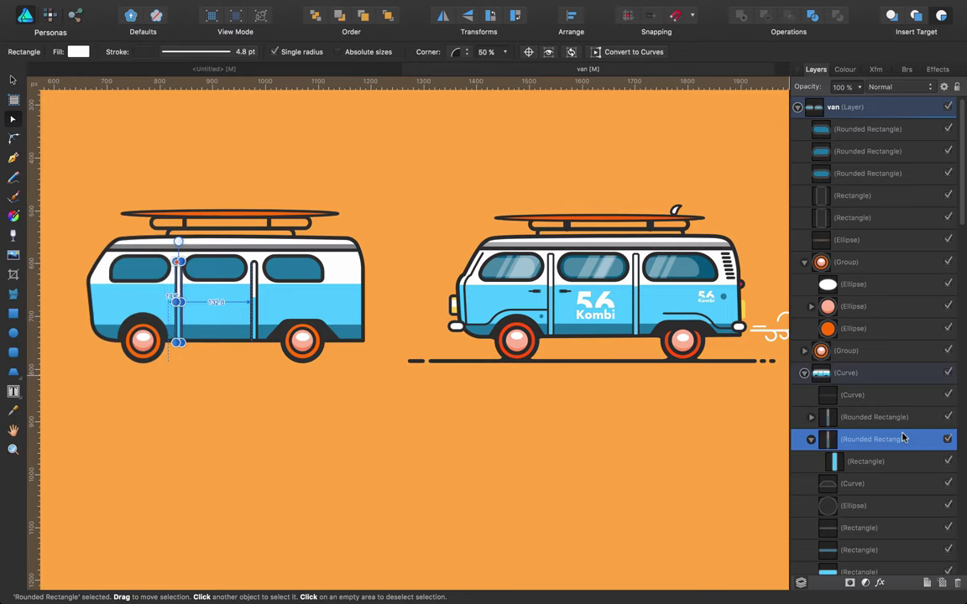
pyautogui.press('Left')
pyautogui.press('Left')
pyautogui.press('Left')
pyautogui.press('Left')
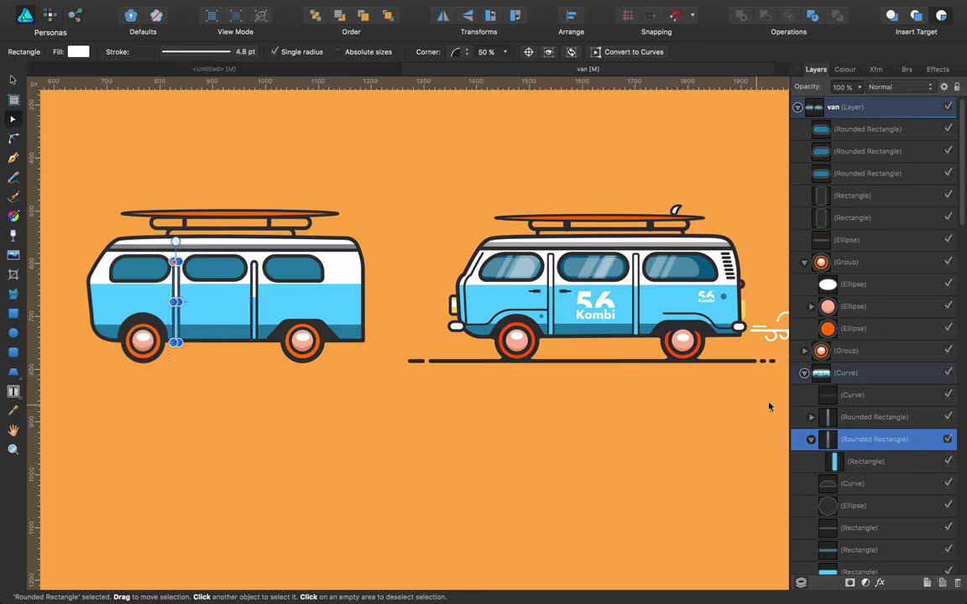
# Nudge the rear door strip slightly toward the van's rear, between the middle and rear windows.
pyautogui.click(872, 414)
pyautogui.press('Right')
pyautogui.press('Right')
pyautogui.press('Right')
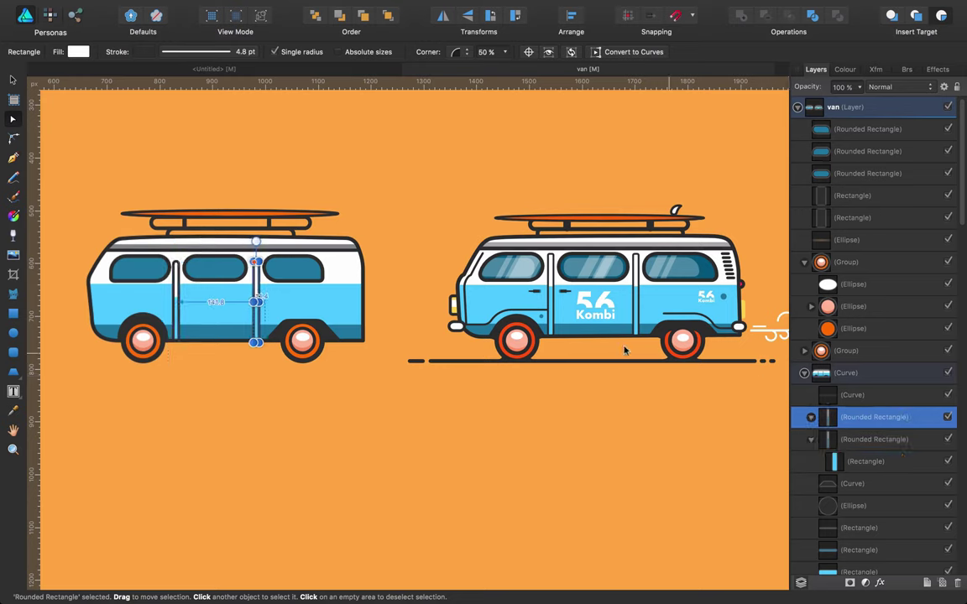
# Shift the middle and rear windows slightly toward the van's rear to even their spacing around the door strips, and select the middle window.
pyautogui.click(861, 172)
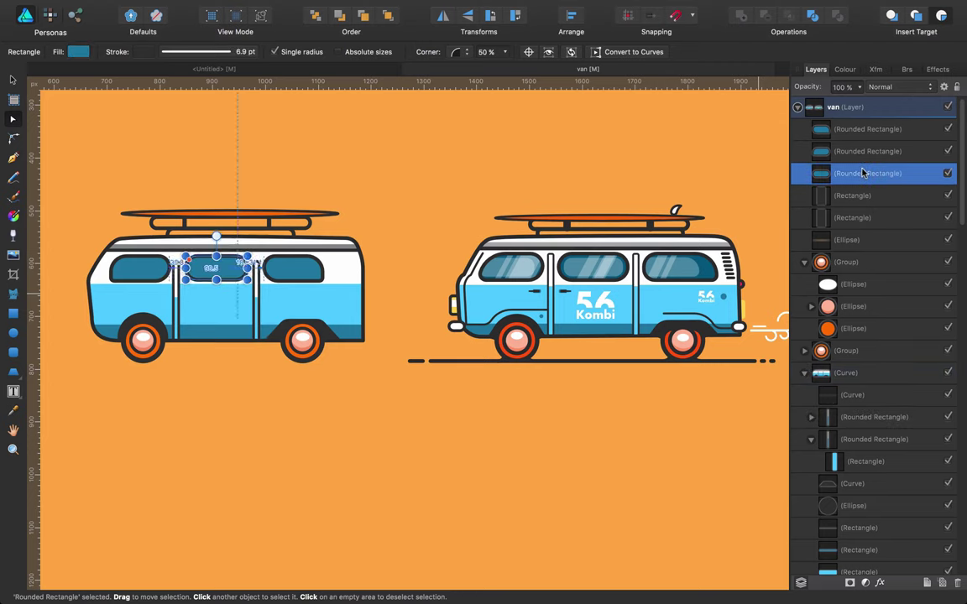
pyautogui.click(851, 154)
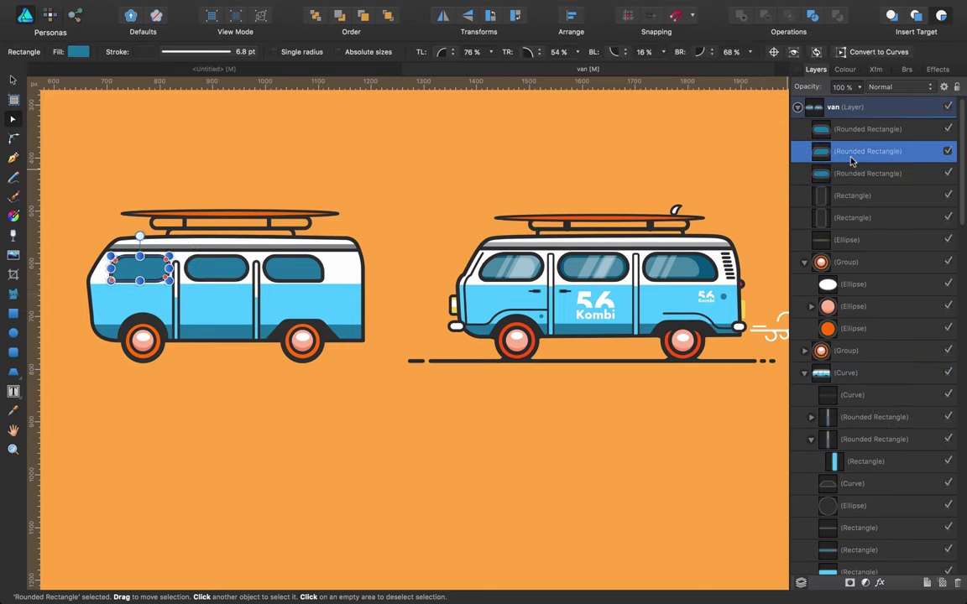
pyautogui.click(839, 129)
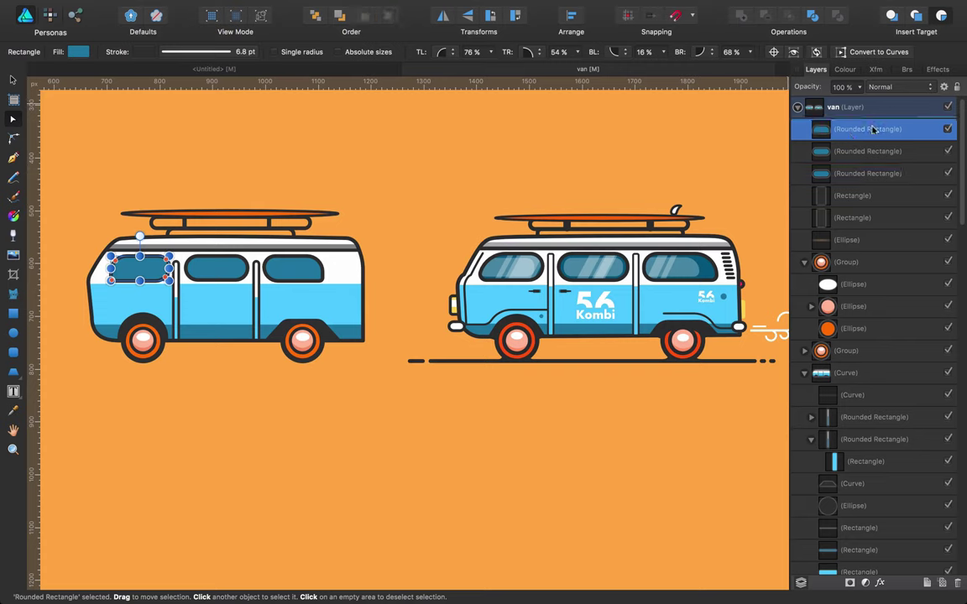
pyautogui.click(401, 397)
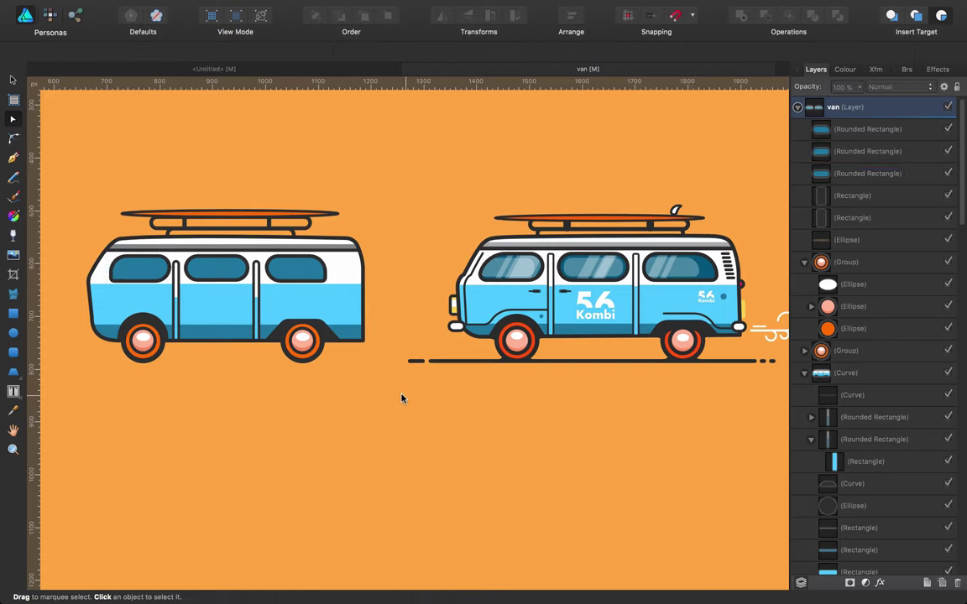
pyautogui.click(206, 267)
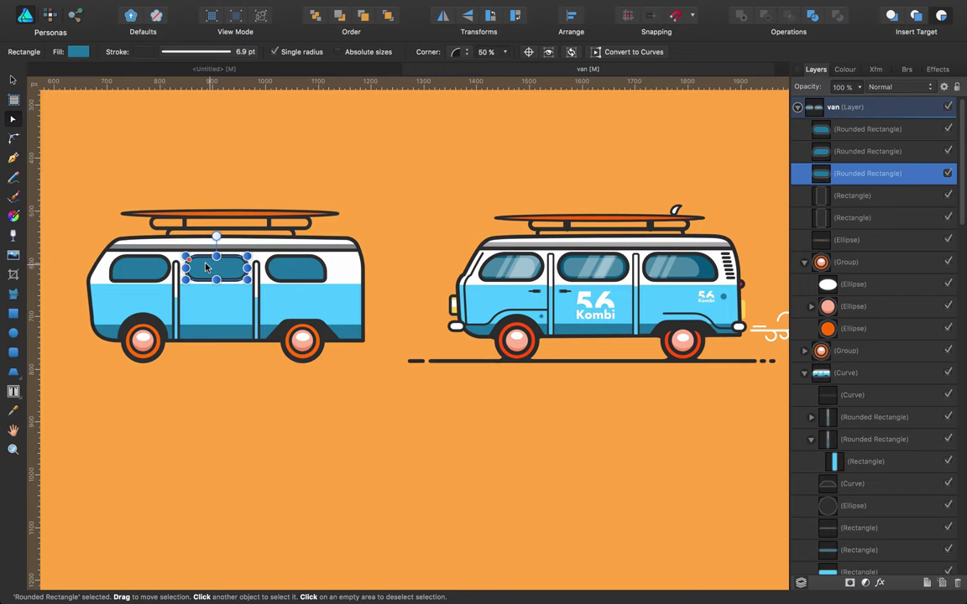
# Remove the stroke from the middle window's duplicate on the left van and scale the duplicate down.
pyautogui.click(145, 54)
pyautogui.click(147, 68)
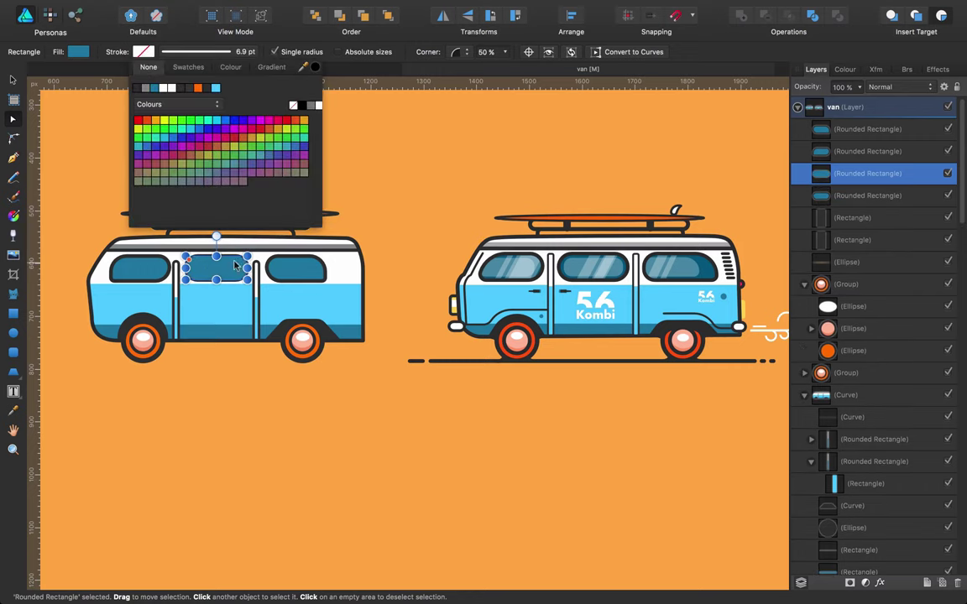
pyautogui.click(246, 279)
pyautogui.moveTo(247, 279); pyautogui.dragTo(232, 275)
# Lighten the duplicate's fill and shrink it further to sit inside the middle window as a highlight.
pyautogui.click(77, 52)
pyautogui.moveTo(159, 137)
pyautogui.mouseDown()
pyautogui.moveTo(173, 150)
pyautogui.moveTo(164, 153)
pyautogui.mouseUp()
pyautogui.click(230, 256)
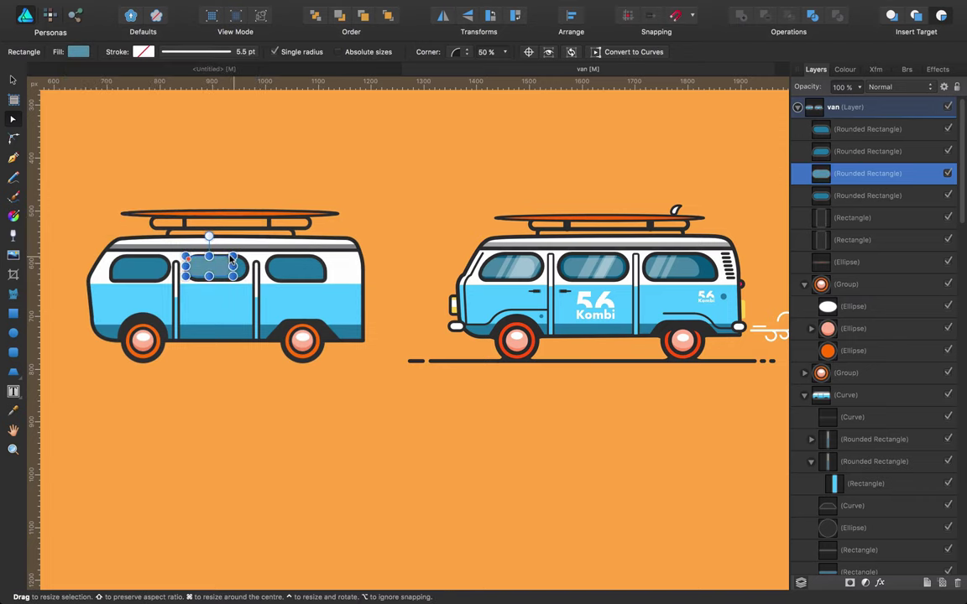
pyautogui.moveTo(231, 258)
pyautogui.mouseDown()
pyautogui.moveTo(220, 267)
pyautogui.moveTo(235, 276)
pyautogui.mouseUp()
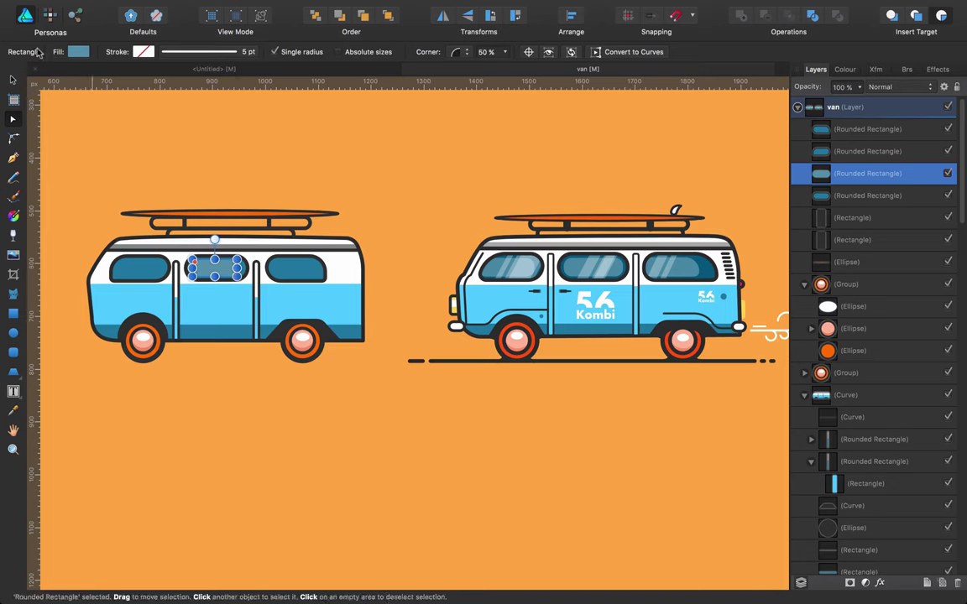
# Fill the inner highlight with the muted blue (H 197, S 37, L 49) sampled from the reference van's window.
pyautogui.click(78, 51)
pyautogui.moveTo(169, 149); pyautogui.dragTo(173, 143)
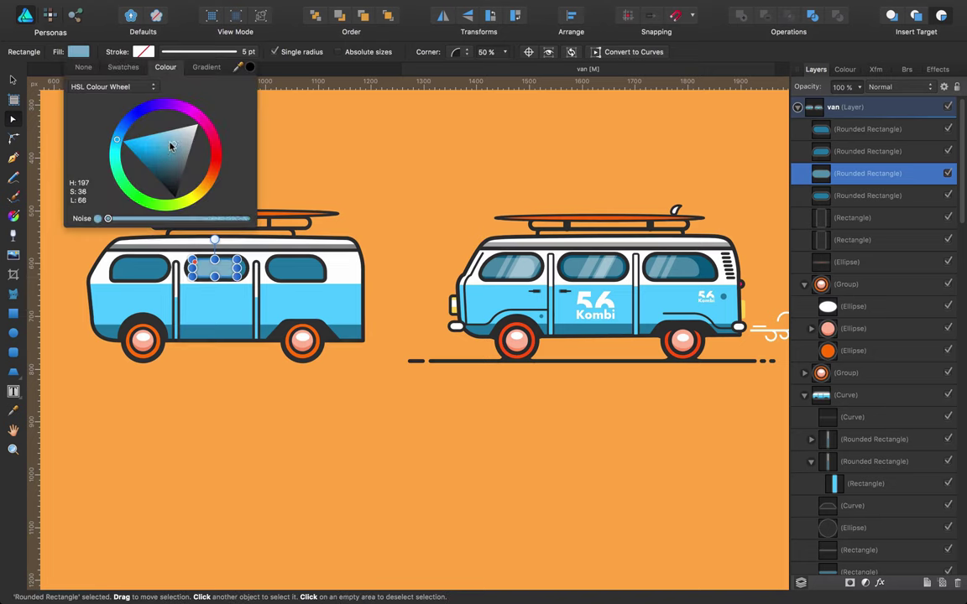
pyautogui.click(247, 65)
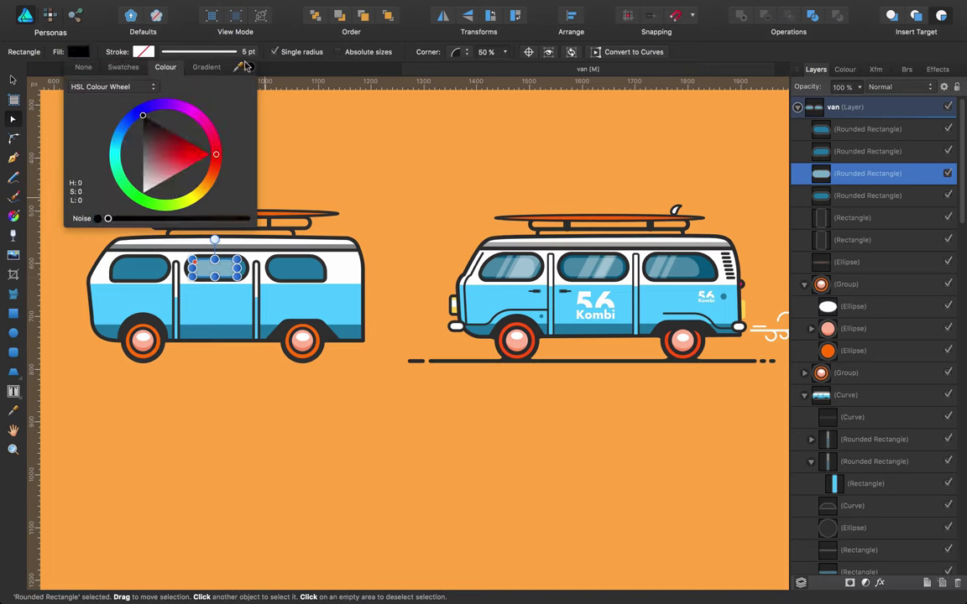
pyautogui.moveTo(246, 66); pyautogui.dragTo(567, 266)
pyautogui.click(248, 68)
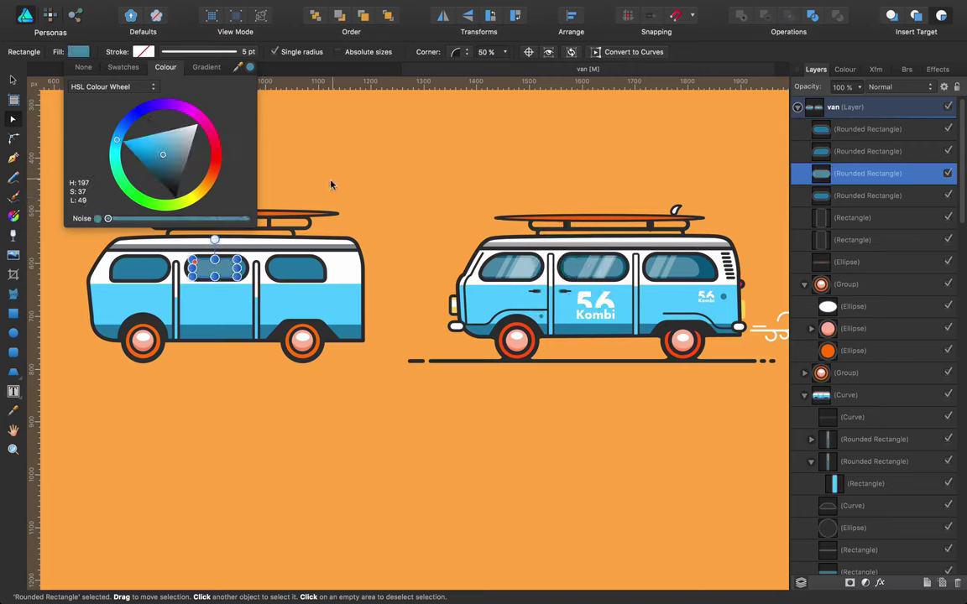
pyautogui.click(330, 187)
# Widen the inner highlight slightly towards the right to balance it within the middle window.
pyautogui.click(215, 268)
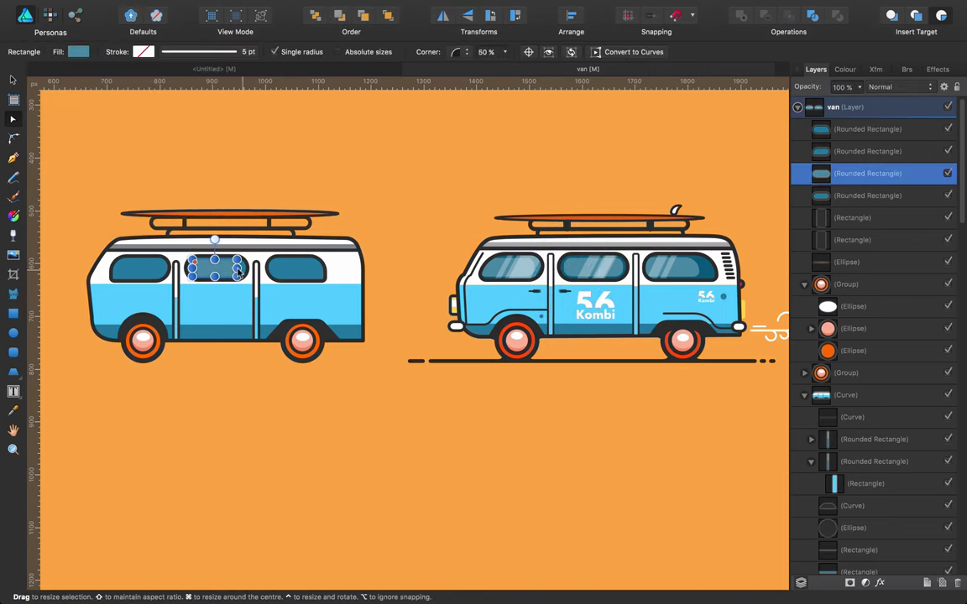
pyautogui.click(285, 178)
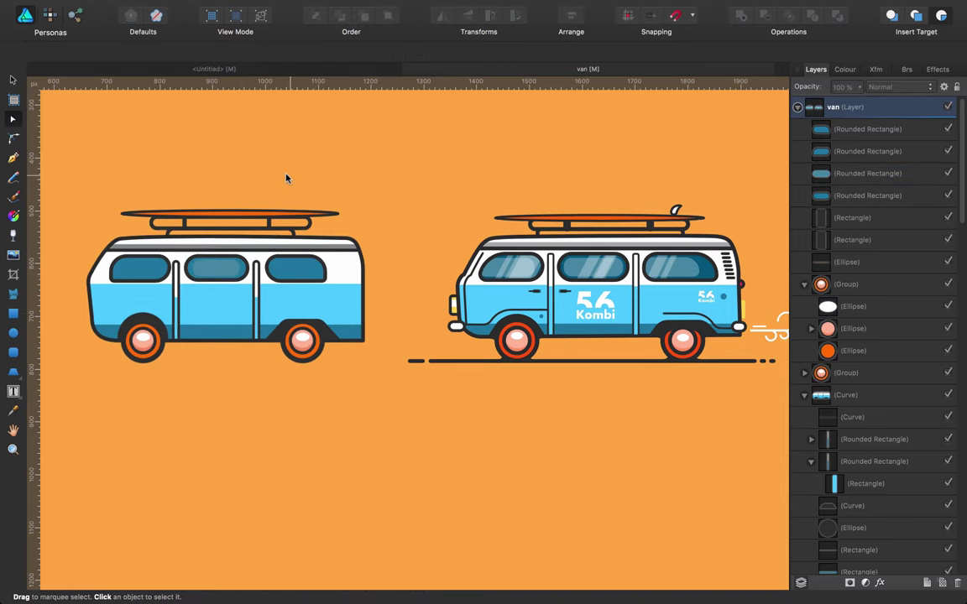
pyautogui.click(215, 272)
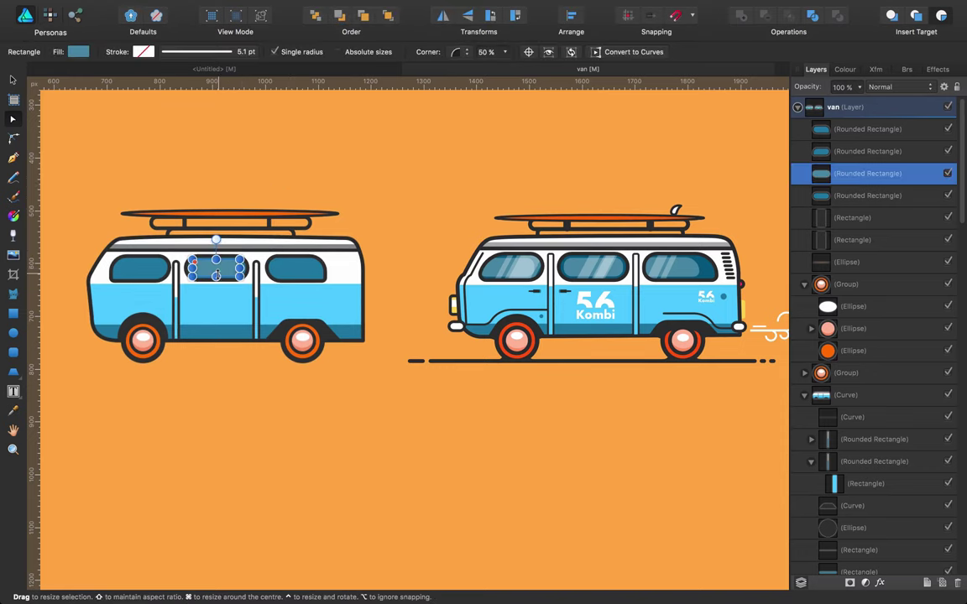
# Duplicate the middle window's highlight, move the copy onto the left window and cut it.
pyautogui.press('super+j')
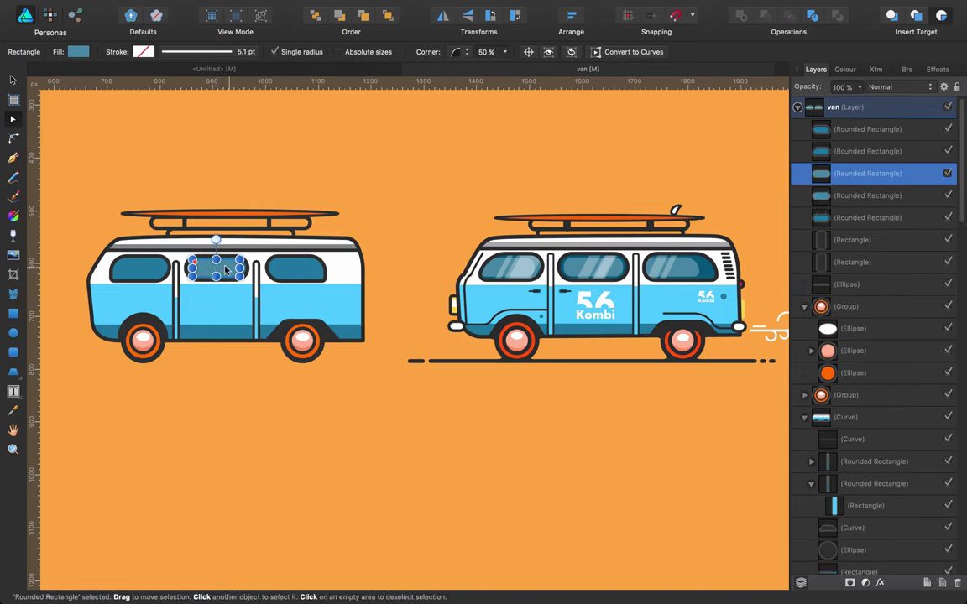
pyautogui.moveTo(215, 276); pyautogui.dragTo(143, 270)
pyautogui.press('Delete')
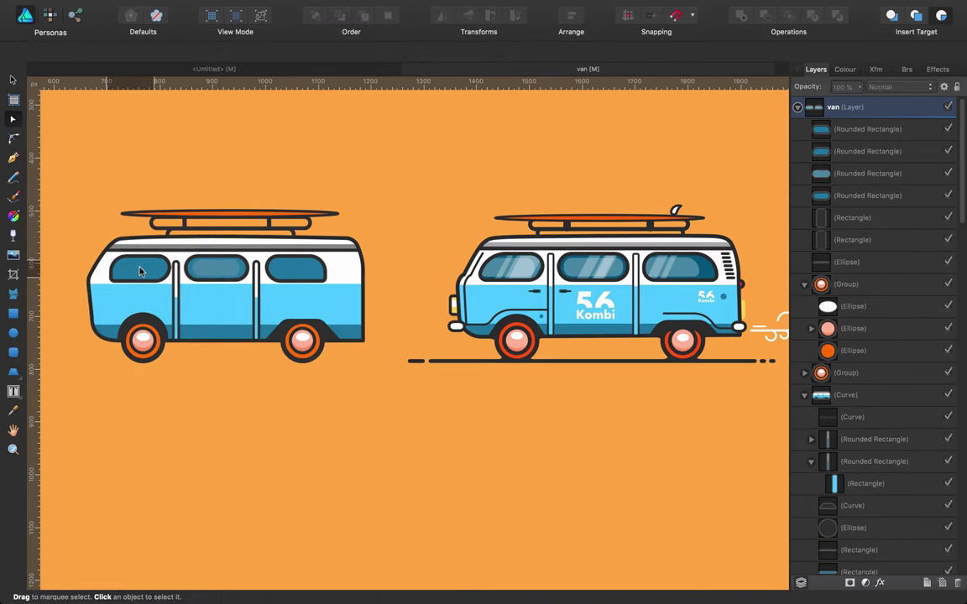
pyautogui.click(139, 268)
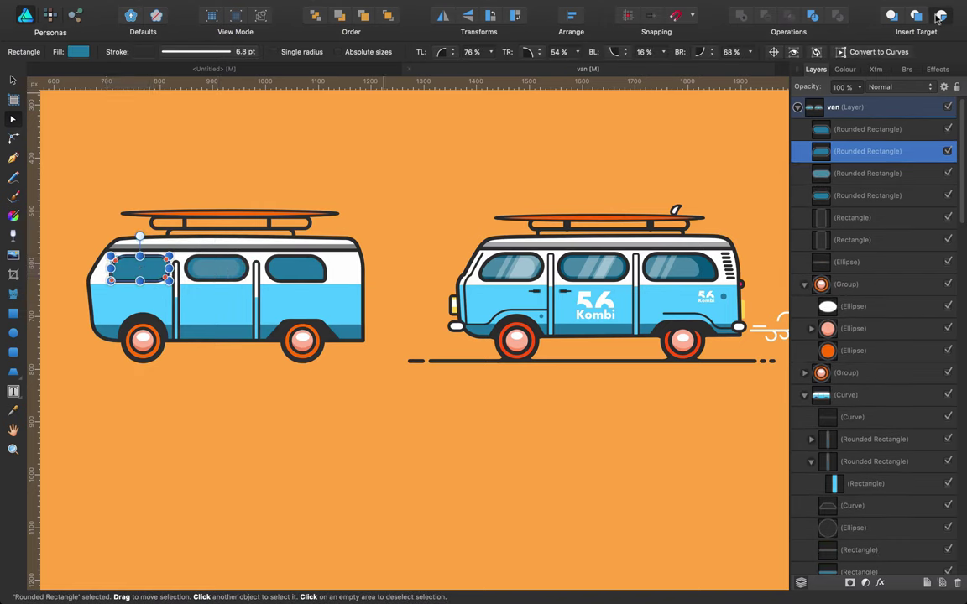
pyautogui.press('super+v')
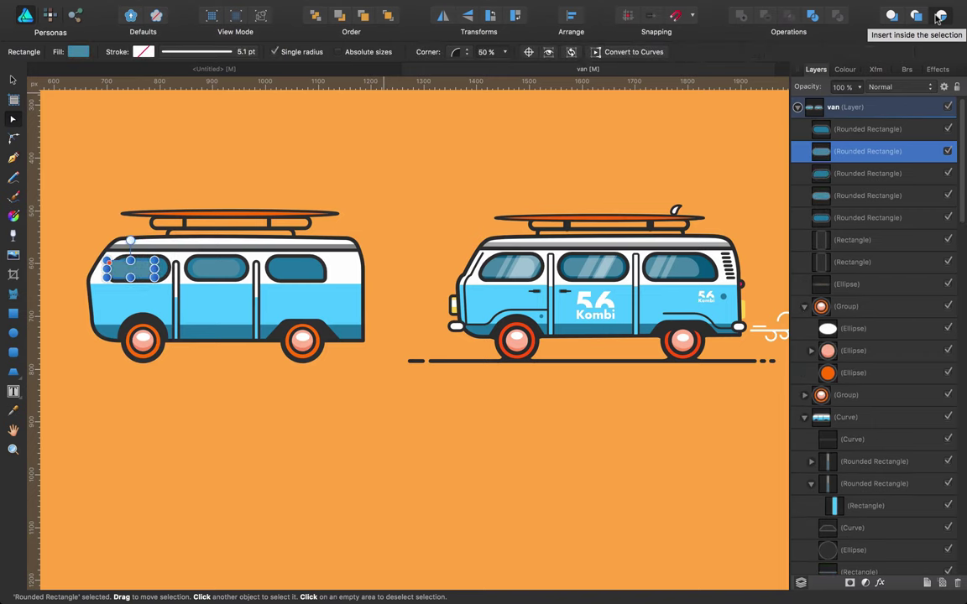
pyautogui.press('super+z')
# Paste the cut highlight inside the left van's front window shape so that it is clipped by it.
pyautogui.click(150, 269)
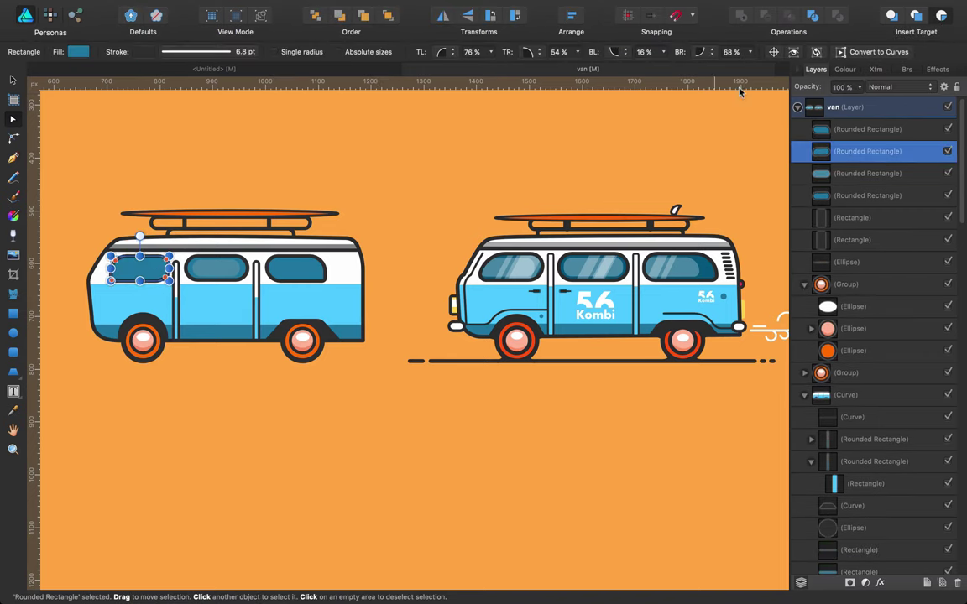
pyautogui.click(941, 16)
pyautogui.press('super+v')
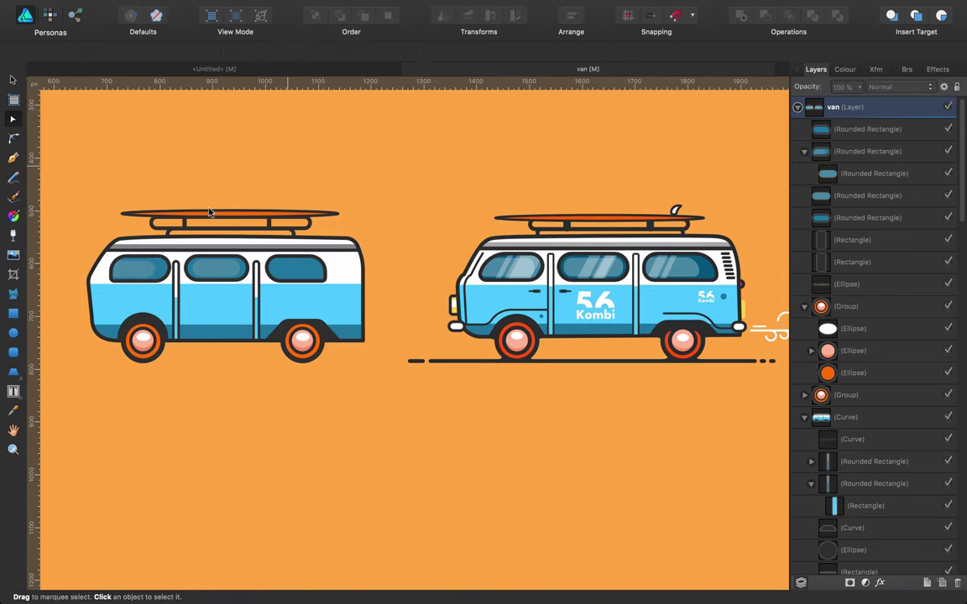
# Paste another highlight inside the left van's rear window shape and move it over that window.
pyautogui.click(294, 271)
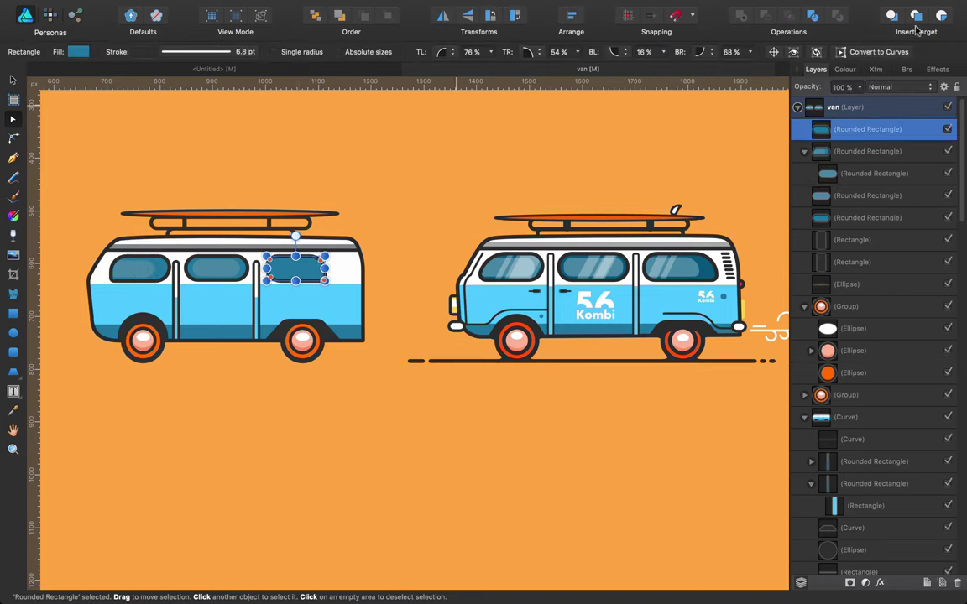
pyautogui.click(939, 16)
pyautogui.hotkey('ctrl', 'v')
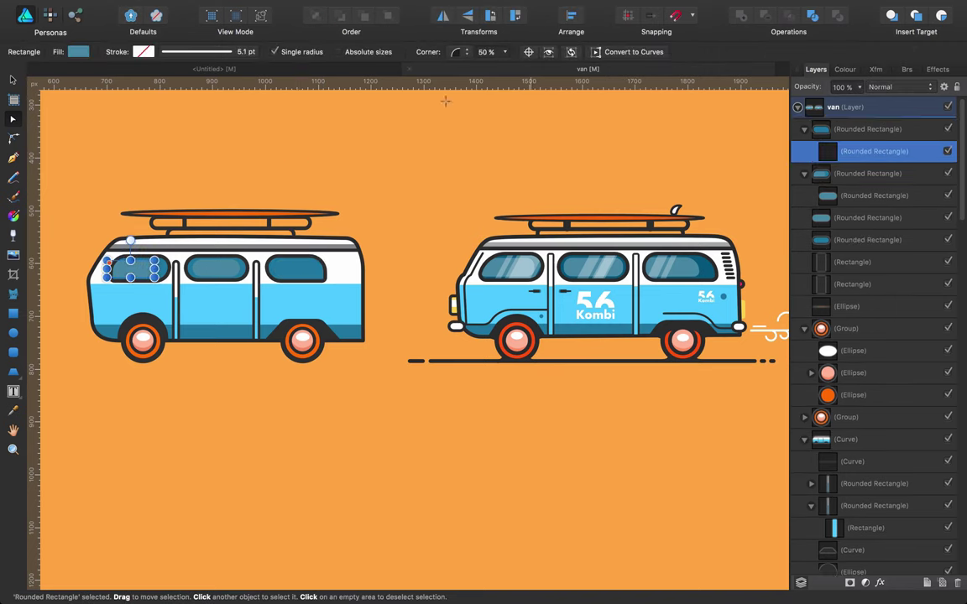
pyautogui.moveTo(225, 260); pyautogui.dragTo(288, 273)
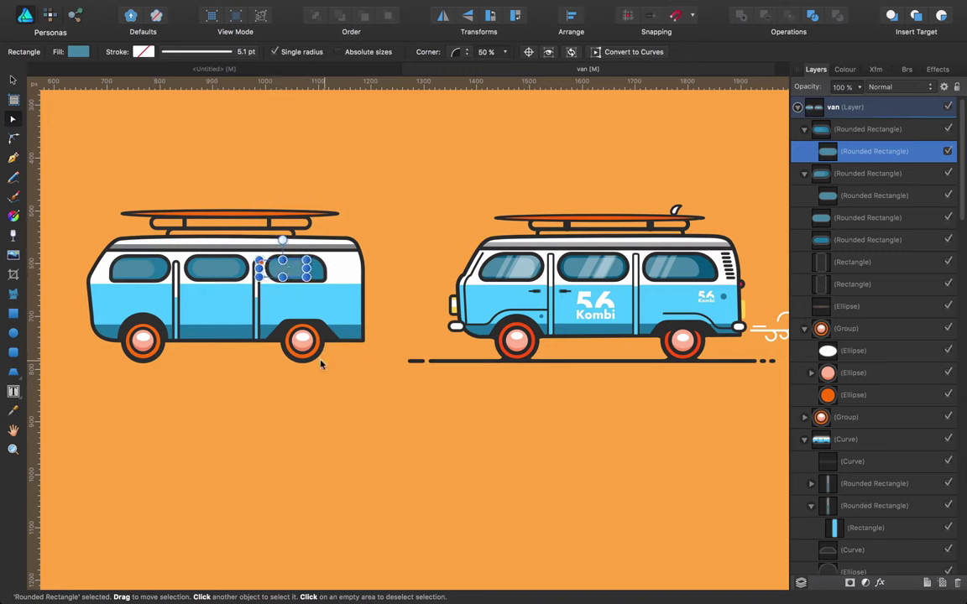
# Fill the rear window with the dark blue (H 197, S 97, L 27) sampled from the reference van's rear window.
pyautogui.click(339, 389)
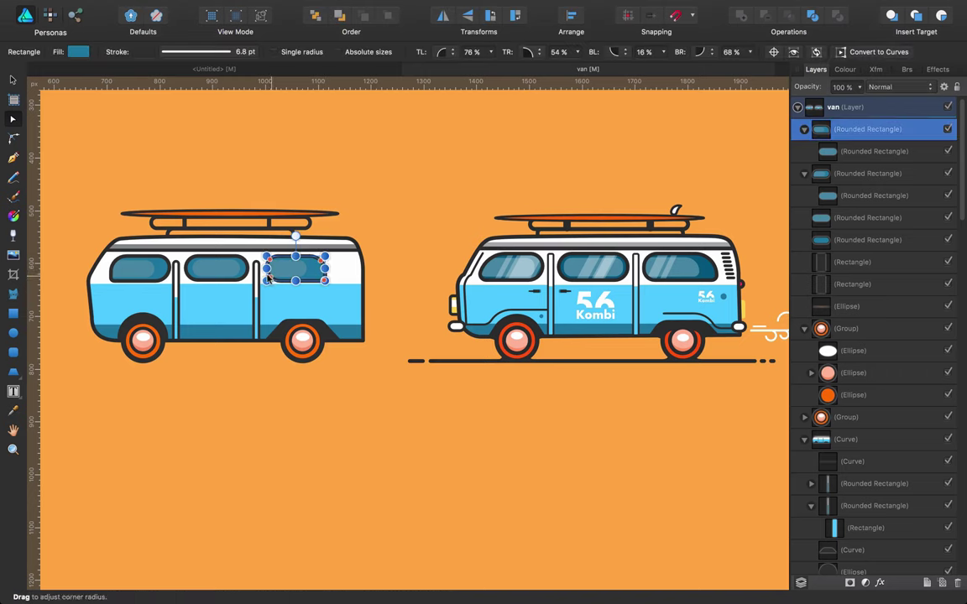
pyautogui.click(74, 53)
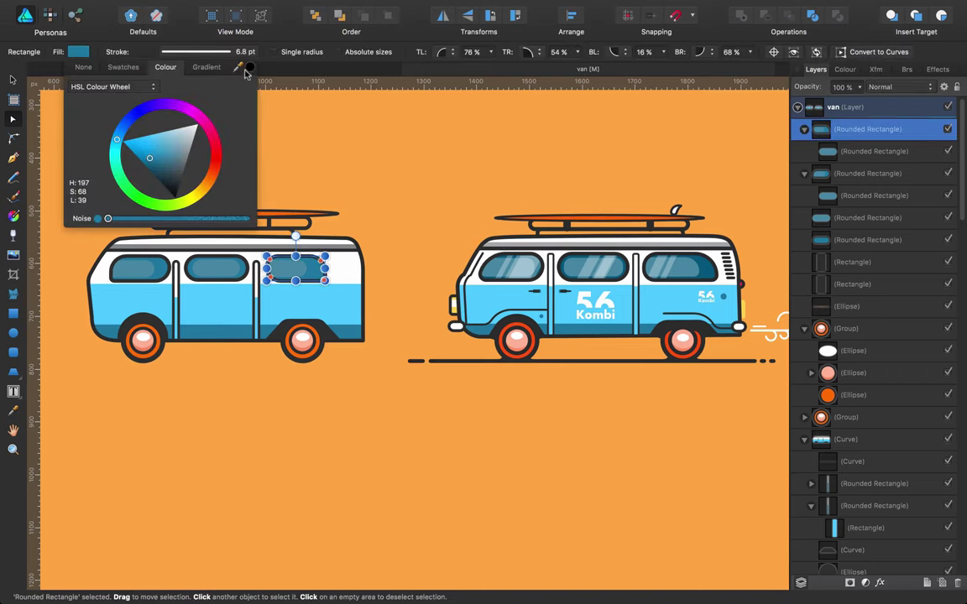
pyautogui.moveTo(237, 66); pyautogui.dragTo(672, 252)
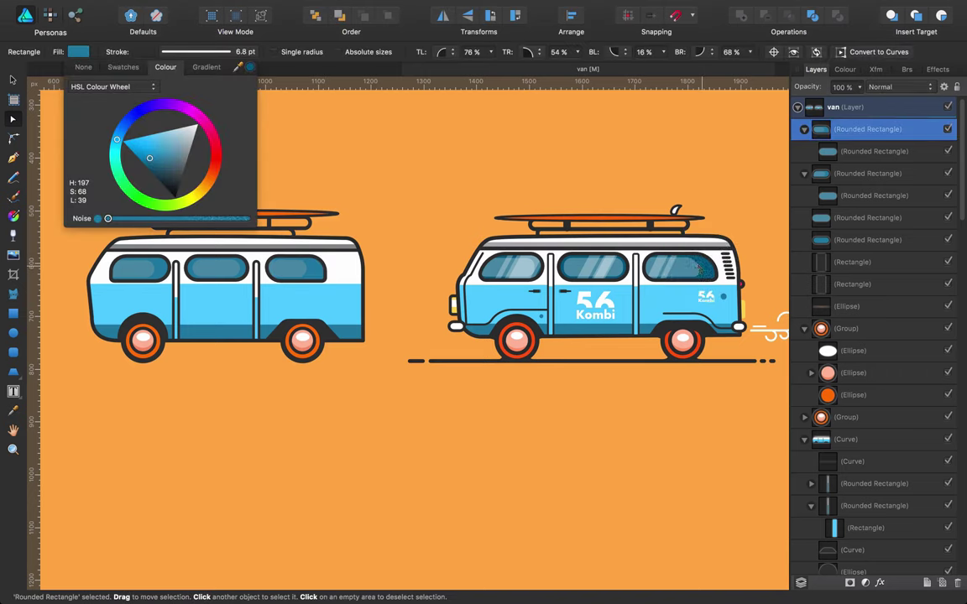
pyautogui.click(249, 66)
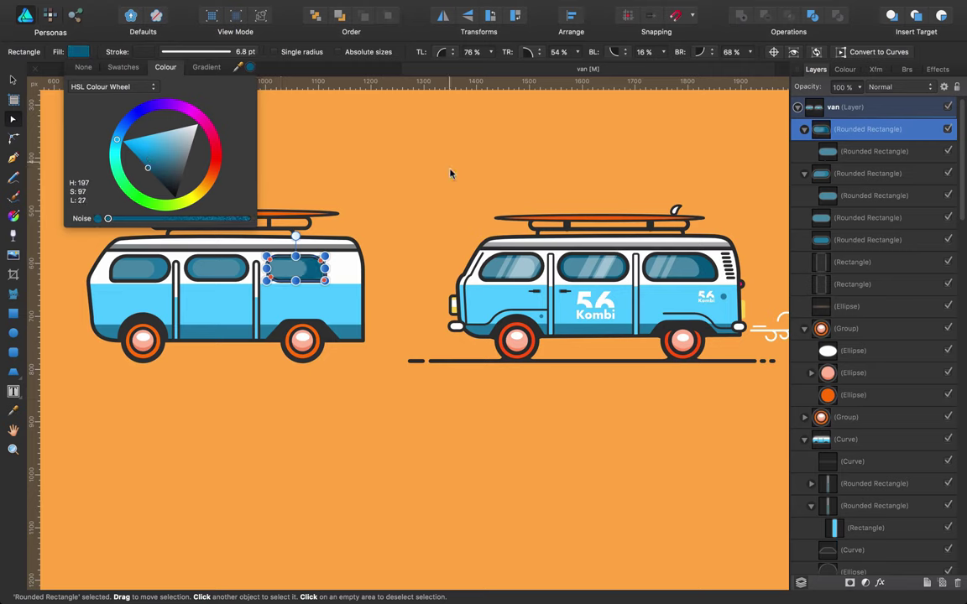
# Apply the same dark blue fill to the left van's middle and front windows.
pyautogui.click(242, 278)
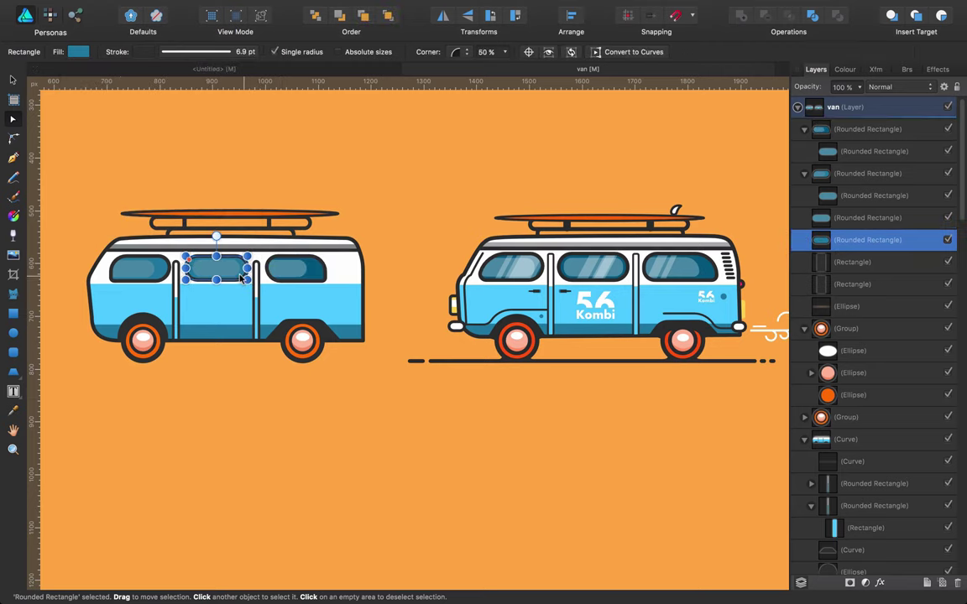
pyautogui.keyDown('shift'); pyautogui.click(159, 273); pyautogui.keyUp('shift')
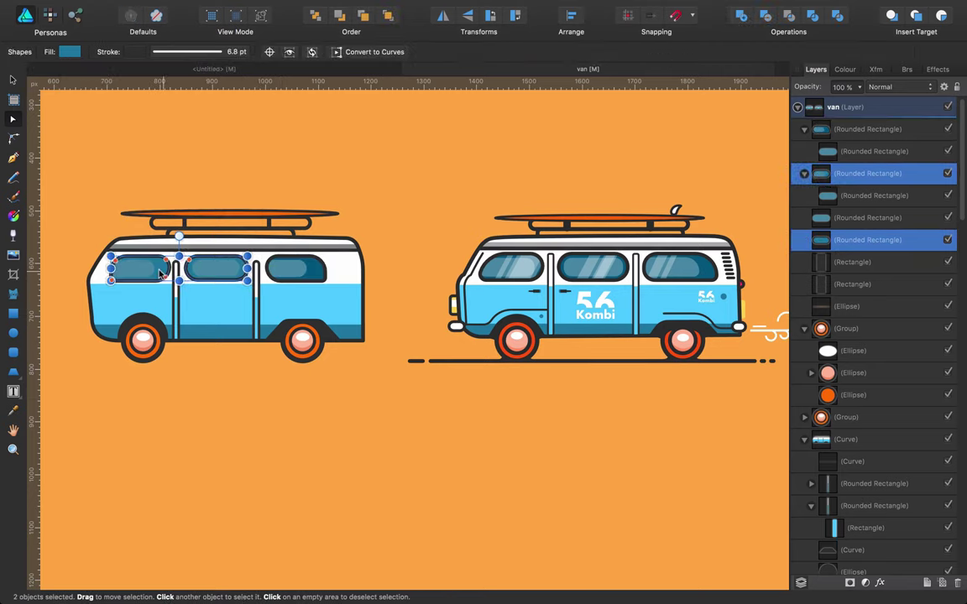
pyautogui.click(327, 178)
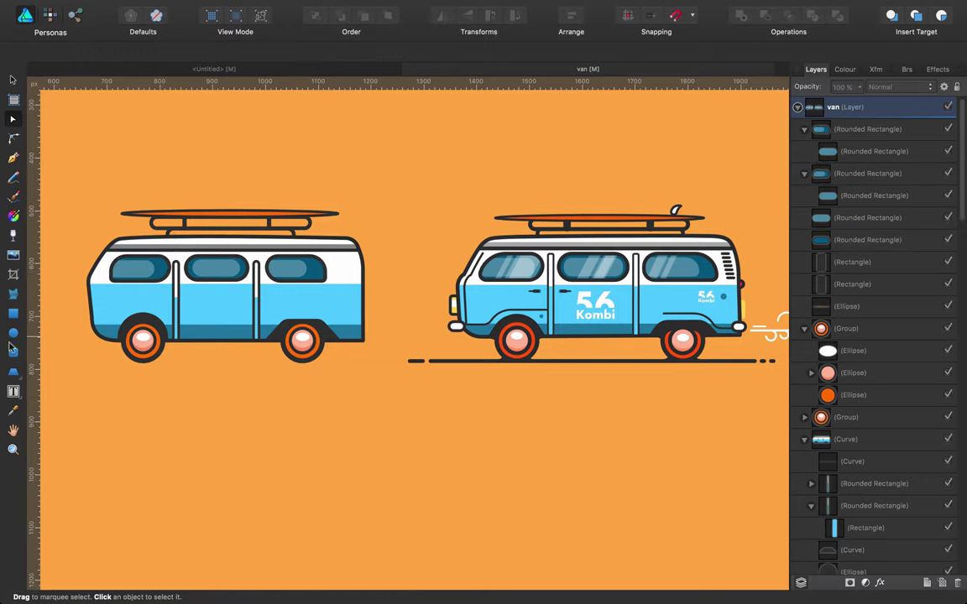
# Draw a thin vertical rectangle below the left van and fill it with white.
pyautogui.click(13, 314)
pyautogui.moveTo(243, 374); pyautogui.dragTo(242, 428)
pyautogui.click(77, 52)
pyautogui.moveTo(165, 152); pyautogui.dragTo(198, 124)
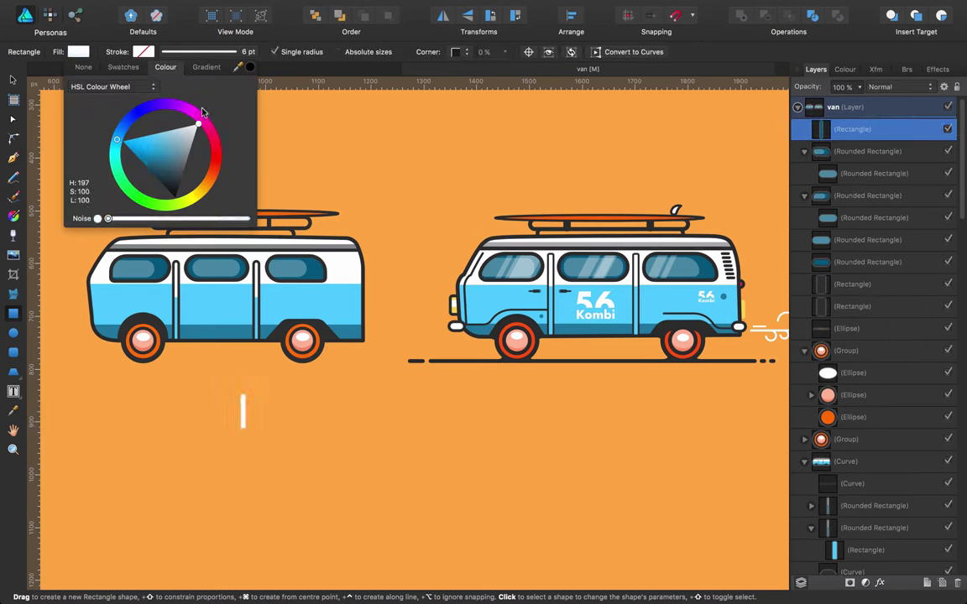
# Lower the white stripe's opacity to 68% and rotate it clockwise into a slanted reflection.
pyautogui.click(859, 87)
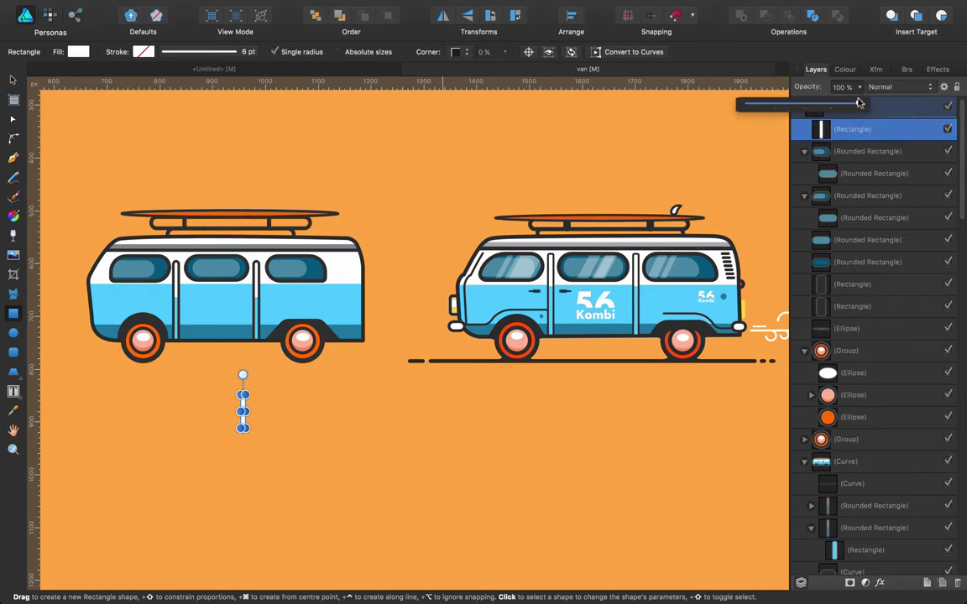
pyautogui.moveTo(858, 104); pyautogui.dragTo(821, 104)
pyautogui.moveTo(242, 374); pyautogui.dragTo(265, 381)
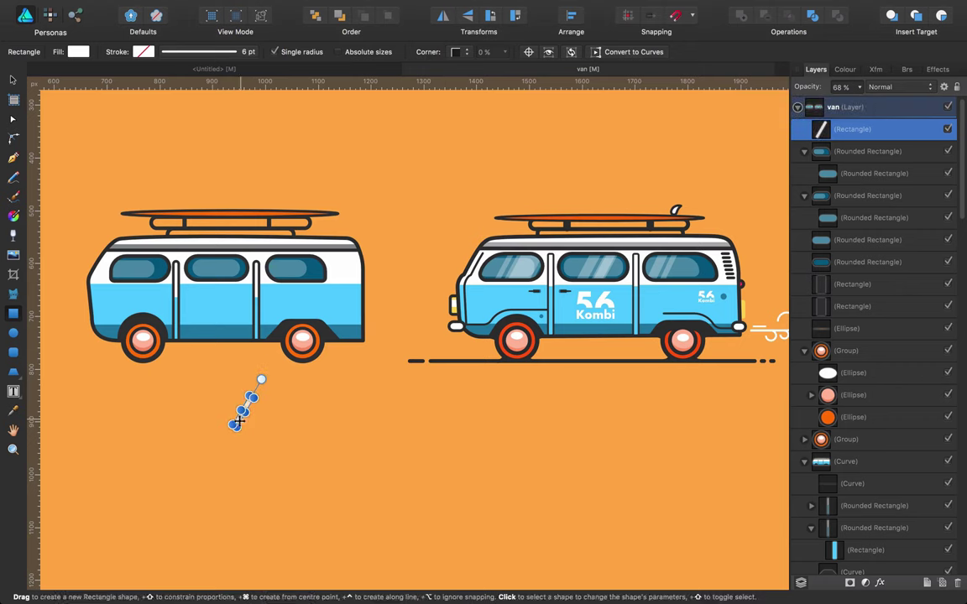
# Move the slanted stripe onto the left van's front window and nest it inside the window shape.
pyautogui.moveTo(237, 424); pyautogui.dragTo(126, 280)
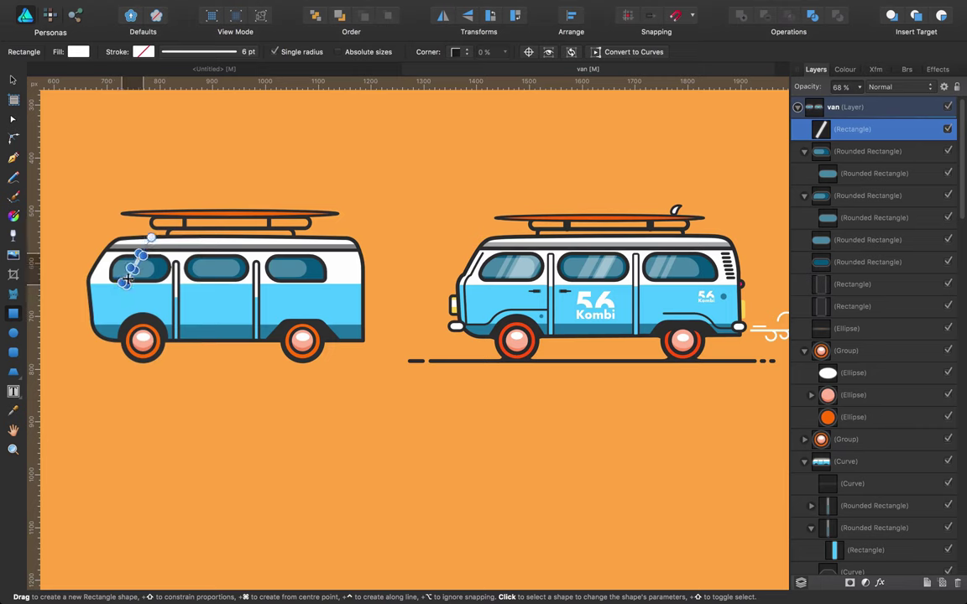
pyautogui.press('super+x')
pyautogui.click(156, 267)
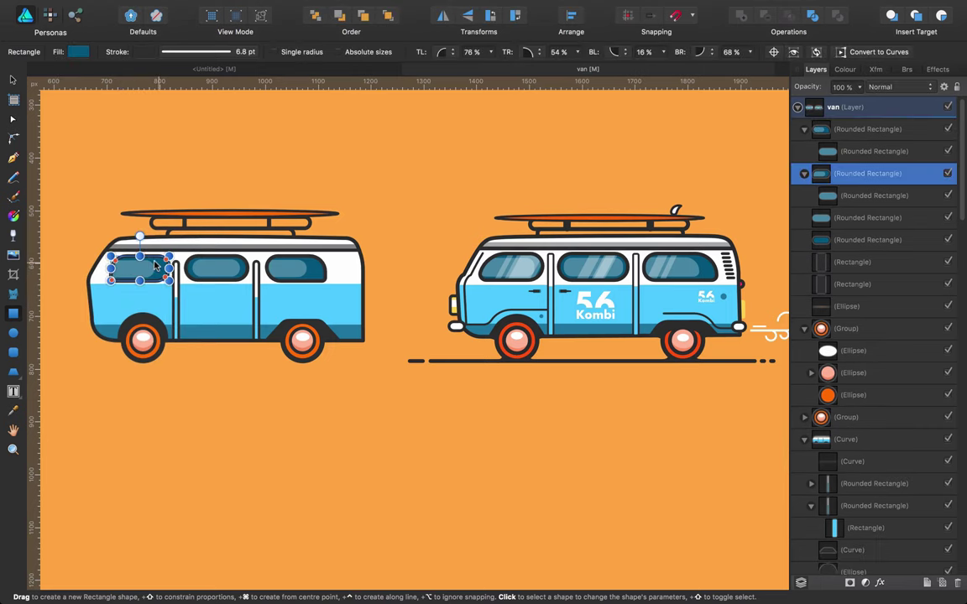
pyautogui.click(940, 16)
pyautogui.press('super+v')
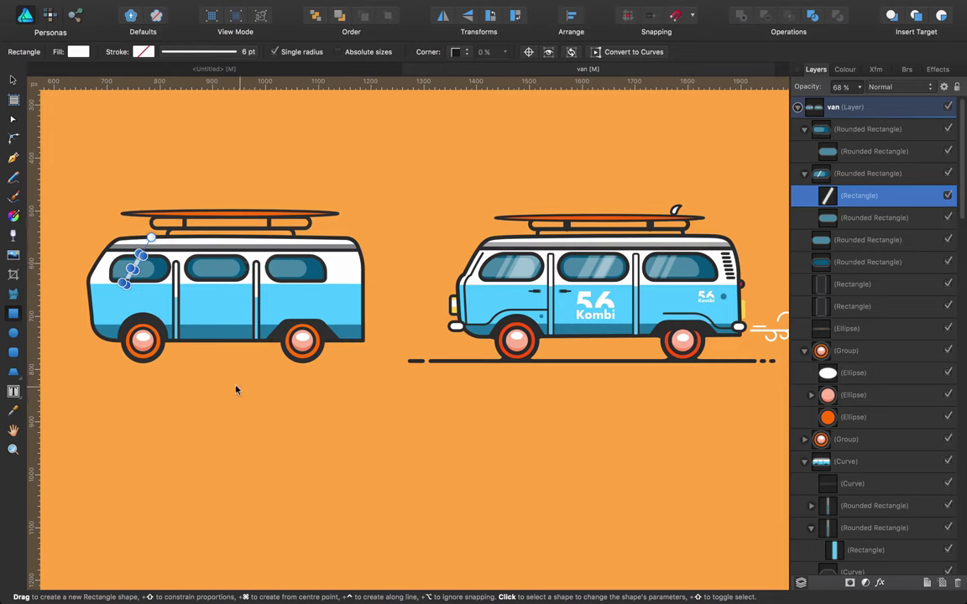
# Duplicate the stripe inside the front window, offset the copy to the right, and select the original stripe.
pyautogui.press('super+j')
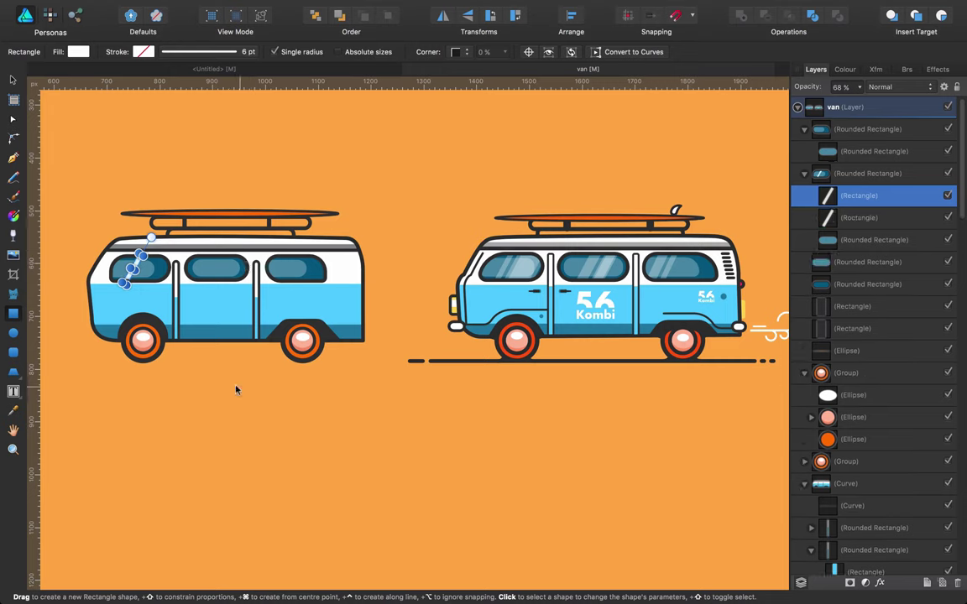
pyautogui.hotkey('shift', 'Right')
pyautogui.hotkey('shift', 'Right')
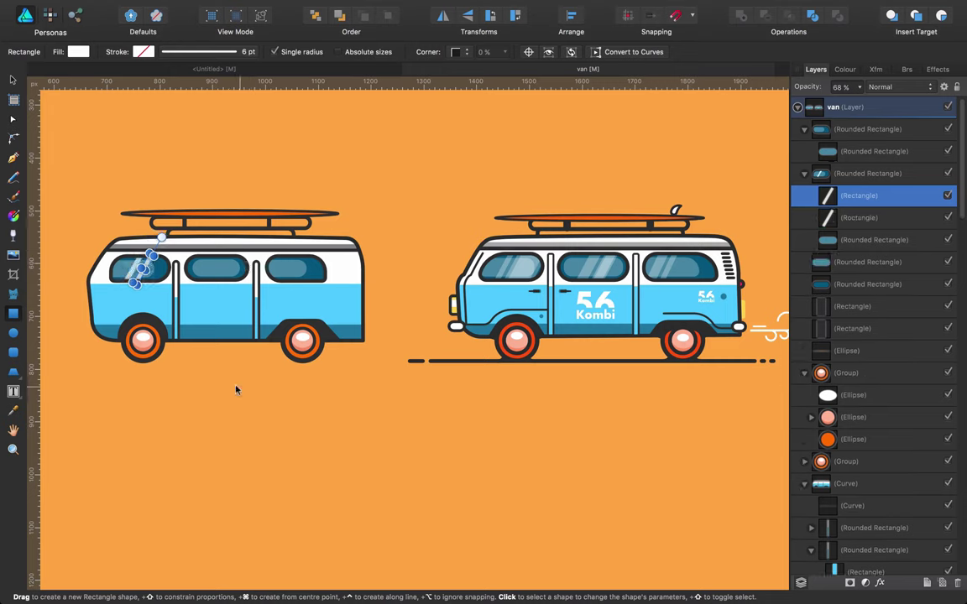
pyautogui.press('super+d')
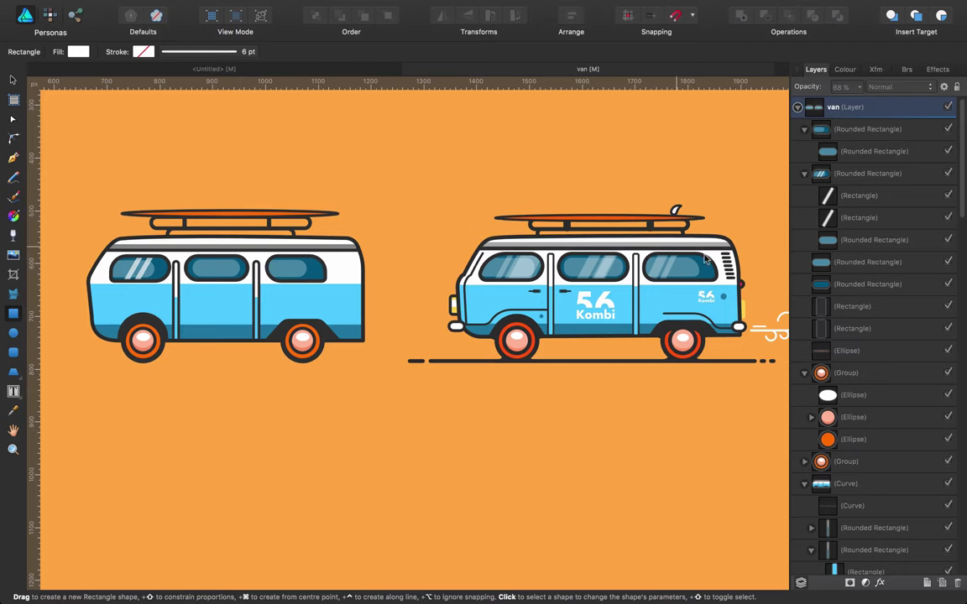
pyautogui.click(887, 220)
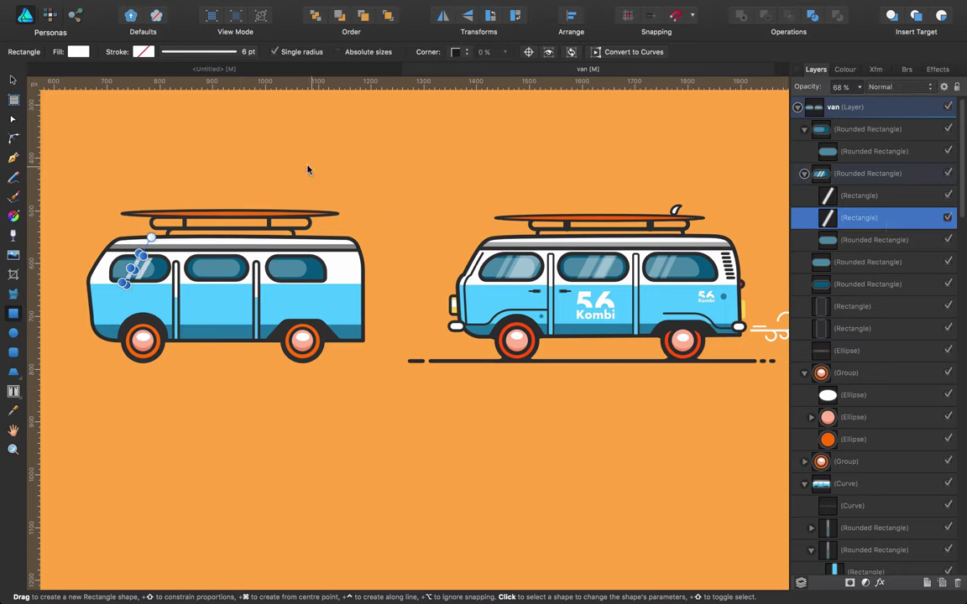
# Duplicate the original stripe in the front window and widen the copy to the left, keeping it slanted as a thick reflection.
pyautogui.press('super+j')
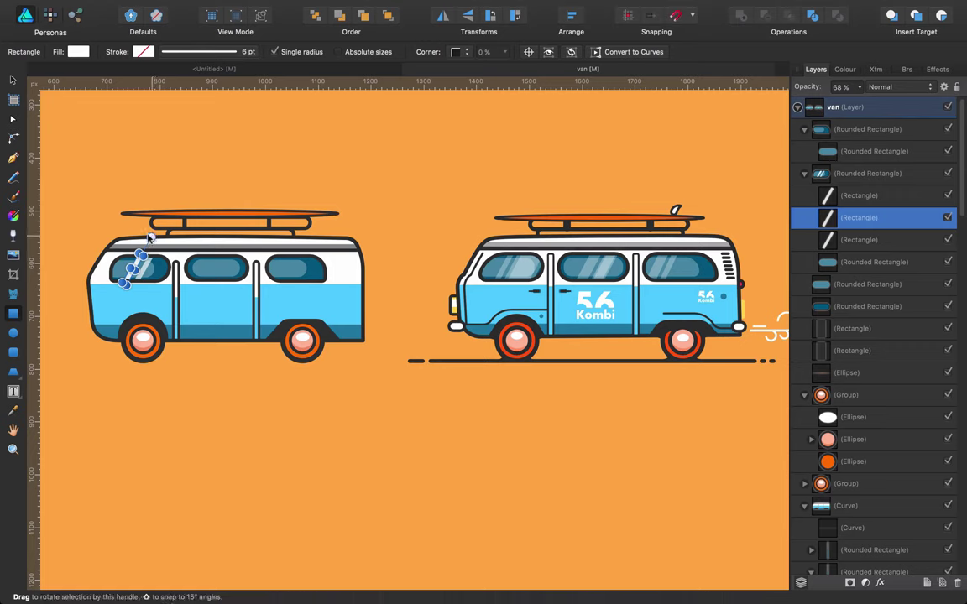
pyautogui.moveTo(148, 237); pyautogui.dragTo(133, 216)
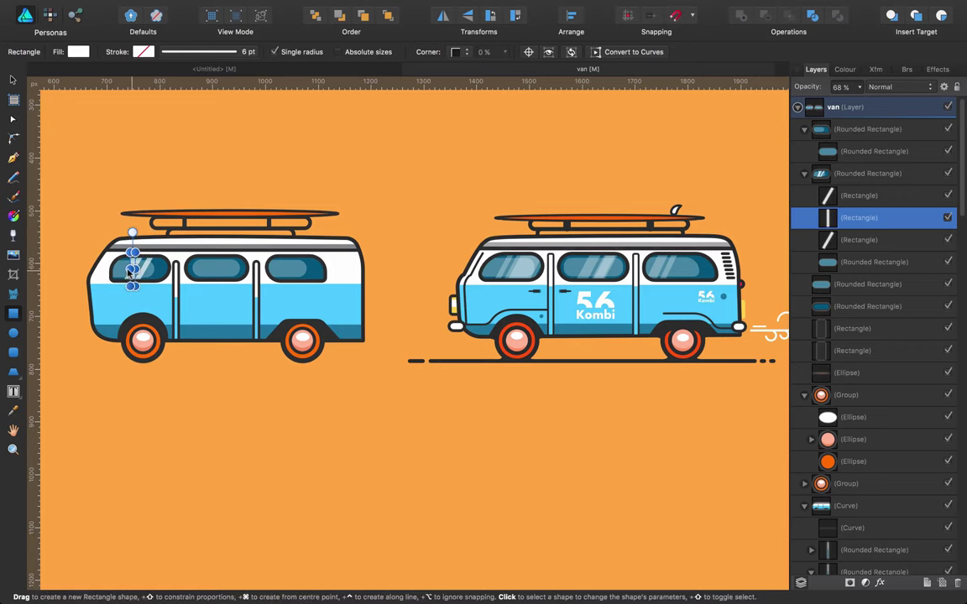
pyautogui.moveTo(129, 269); pyautogui.dragTo(122, 269)
pyautogui.moveTo(124, 228); pyautogui.dragTo(146, 235)
pyautogui.click(177, 402)
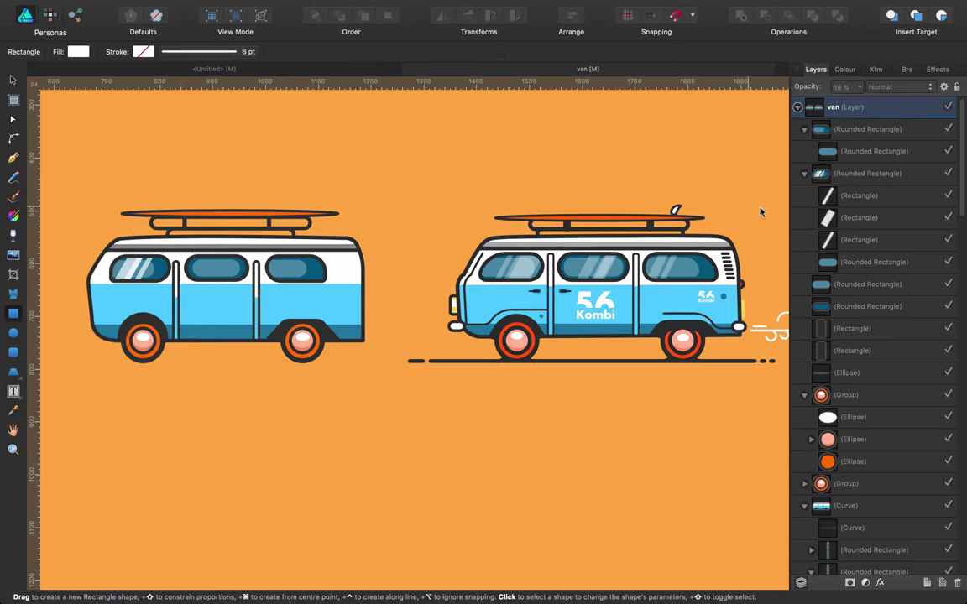
# Copy the front window's three reflection stripes, paste them inside the middle window, and position them over its glass.
pyautogui.click(858, 195)
pyautogui.keyDown('shift'); pyautogui.click(864, 240); pyautogui.keyUp('shift')
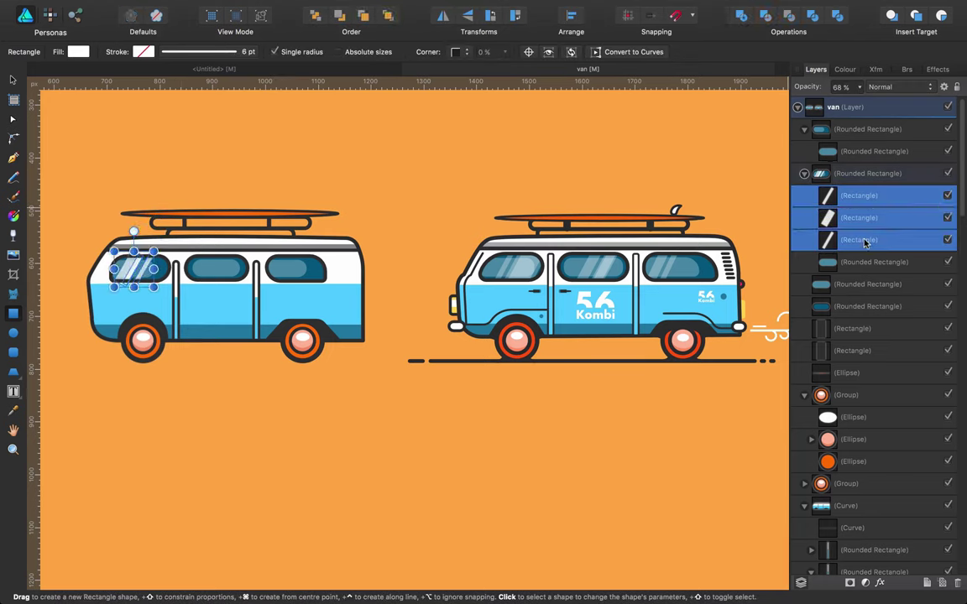
pyautogui.click(777, 215)
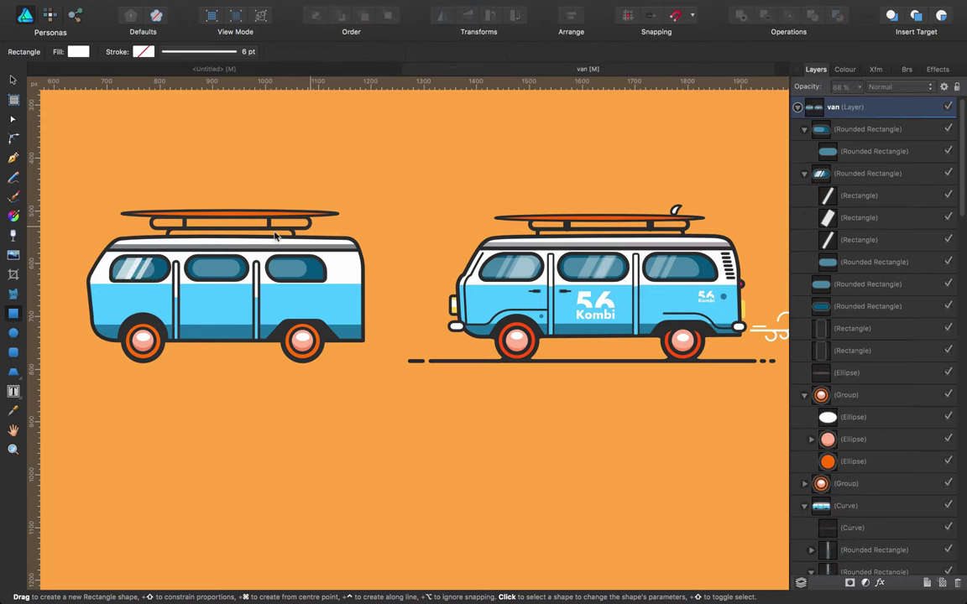
pyautogui.click(218, 256)
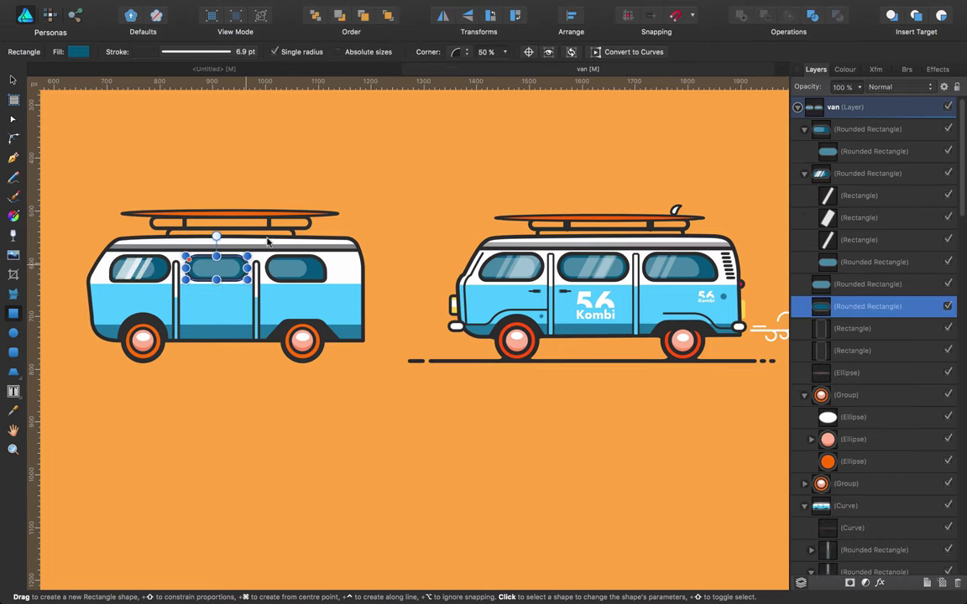
pyautogui.click(941, 17)
pyautogui.press('super+v')
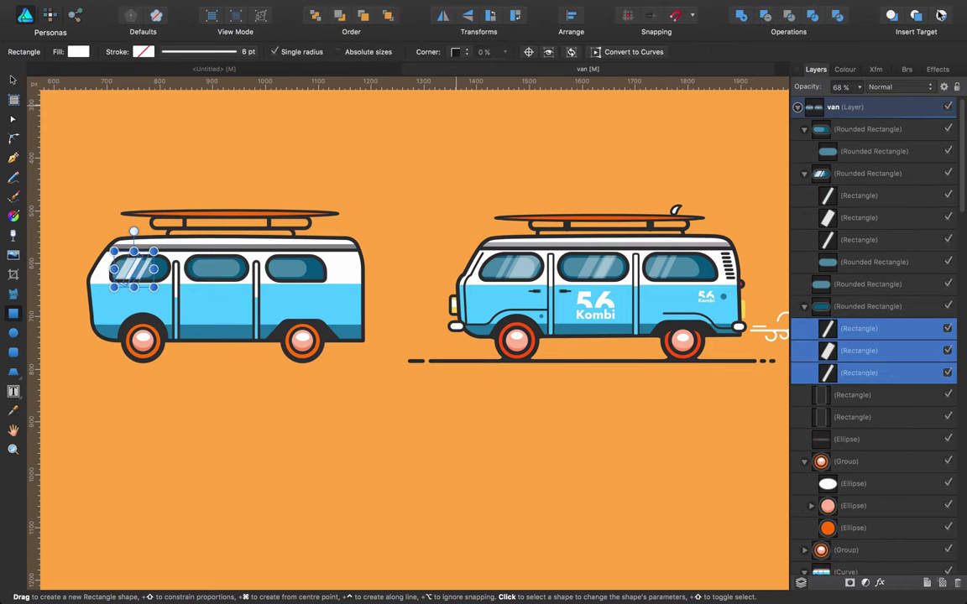
pyautogui.moveTo(124, 285); pyautogui.dragTo(198, 284)
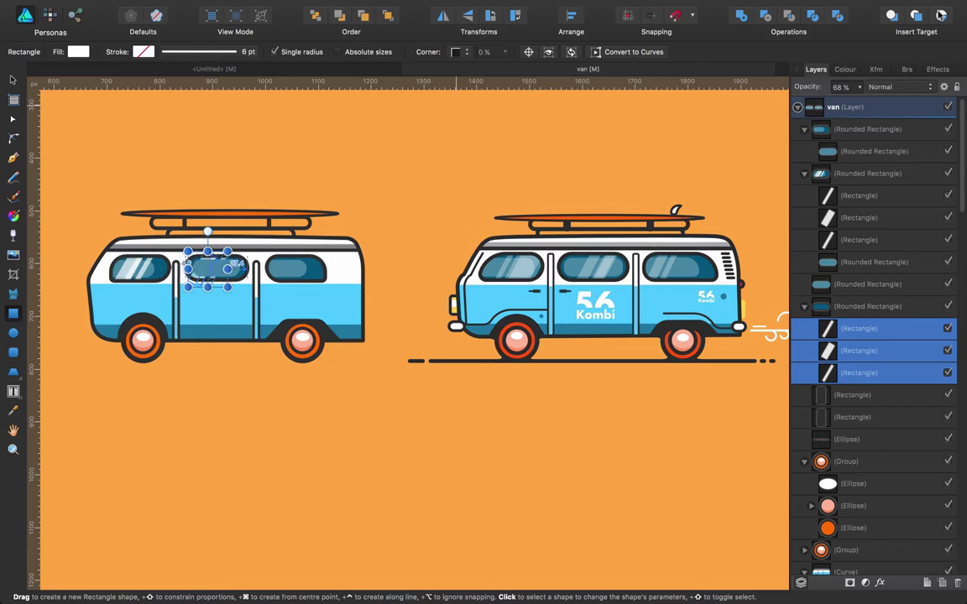
pyautogui.hotkey('shift', 'Right')
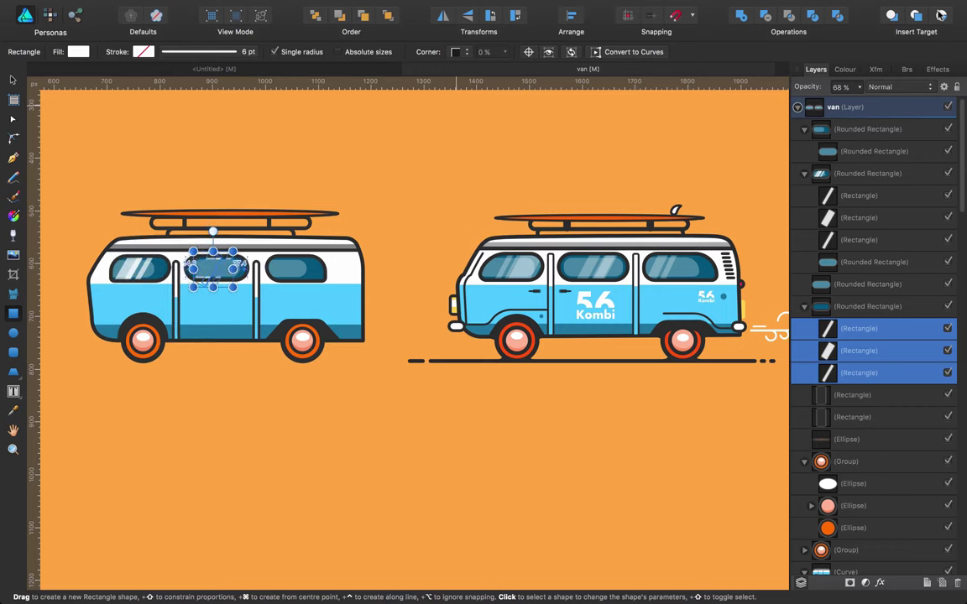
# Nest the middle window's light blue highlight inside the window shape, beneath its three reflection stripes.
pyautogui.click(862, 308)
pyautogui.click(864, 285)
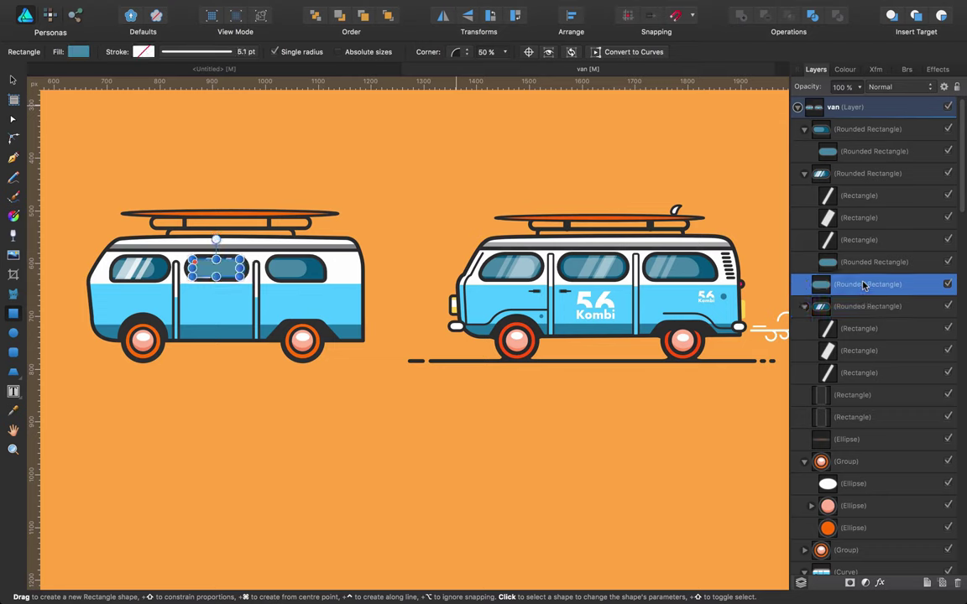
pyautogui.moveTo(848, 287); pyautogui.dragTo(820, 383)
pyautogui.click(349, 474)
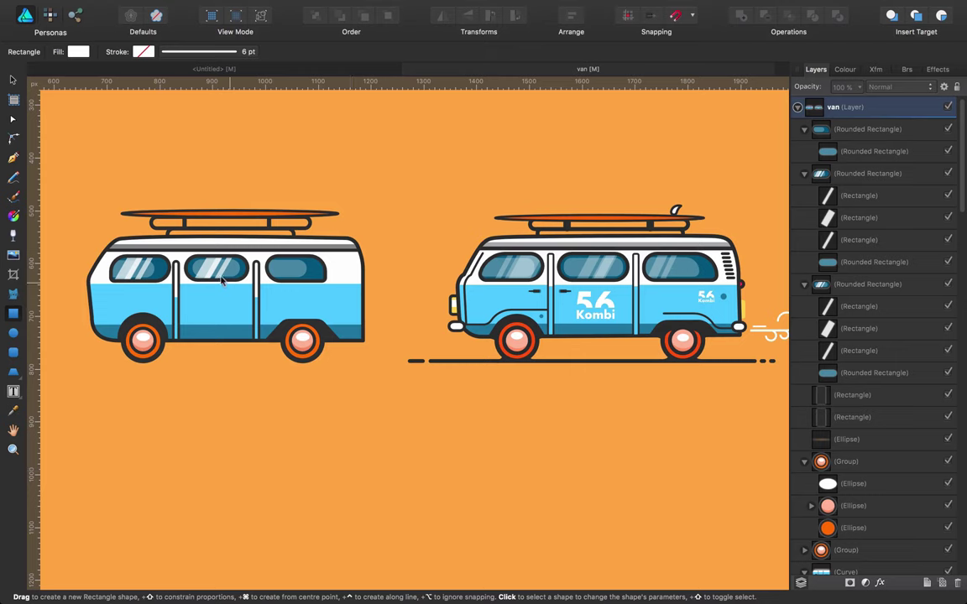
# Lower the opacity of the middle window's wide reflection to 50% and of its right thin stripe to about 44%.
pyautogui.click(193, 257)
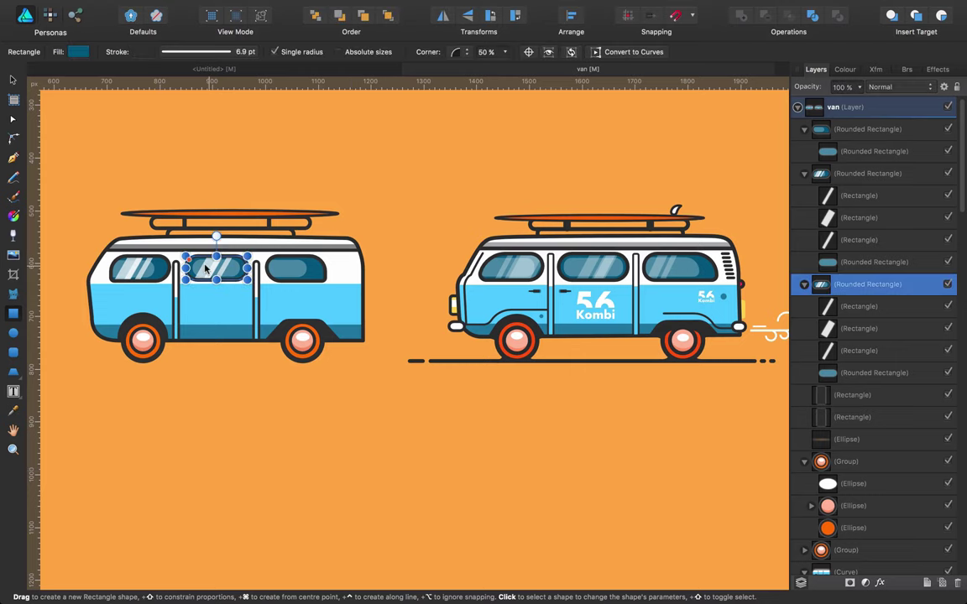
pyautogui.click(858, 328)
pyautogui.moveTo(857, 86); pyautogui.dragTo(829, 102)
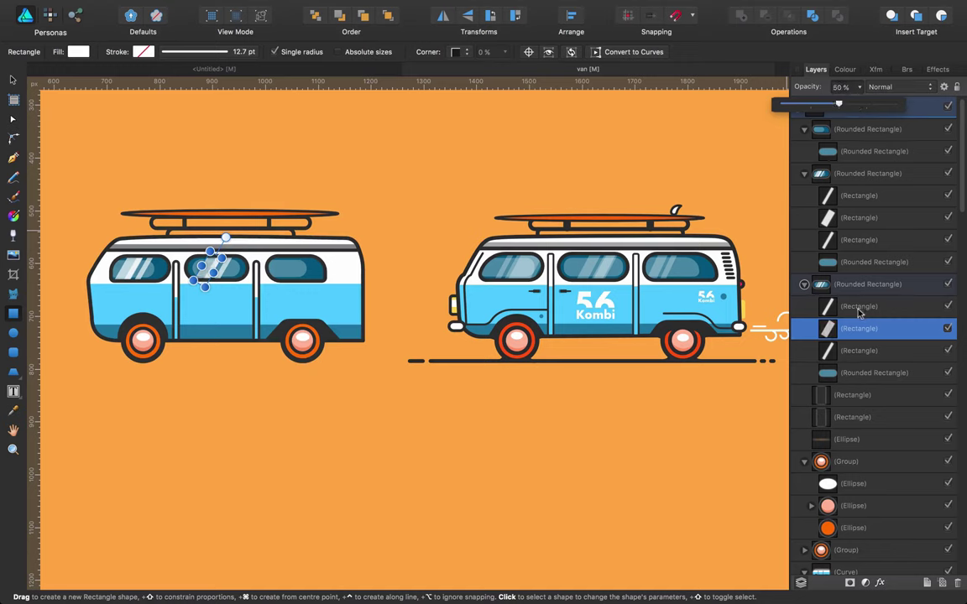
pyautogui.click(859, 307)
pyautogui.click(857, 88)
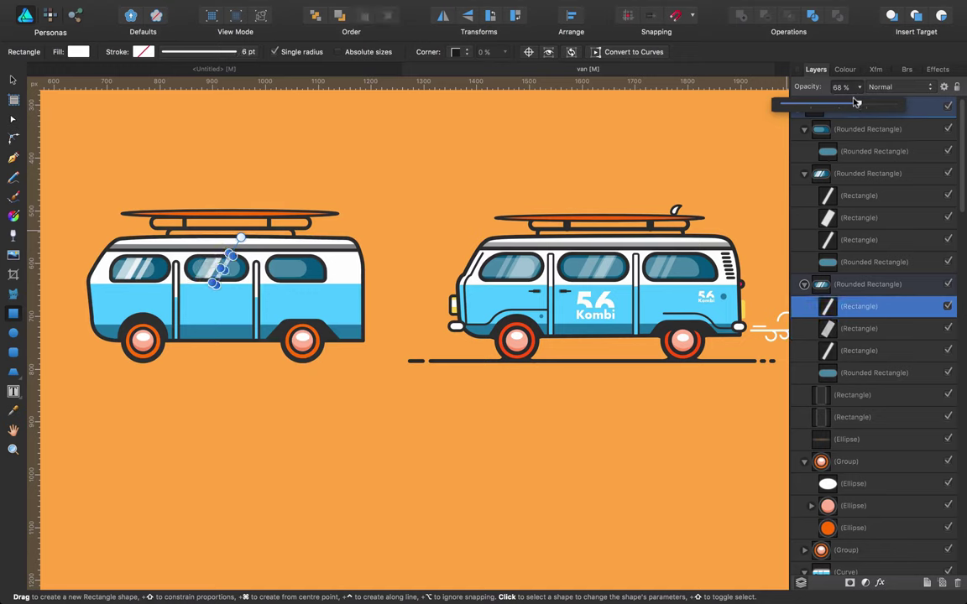
pyautogui.moveTo(849, 103); pyautogui.dragTo(829, 107)
pyautogui.click(362, 443)
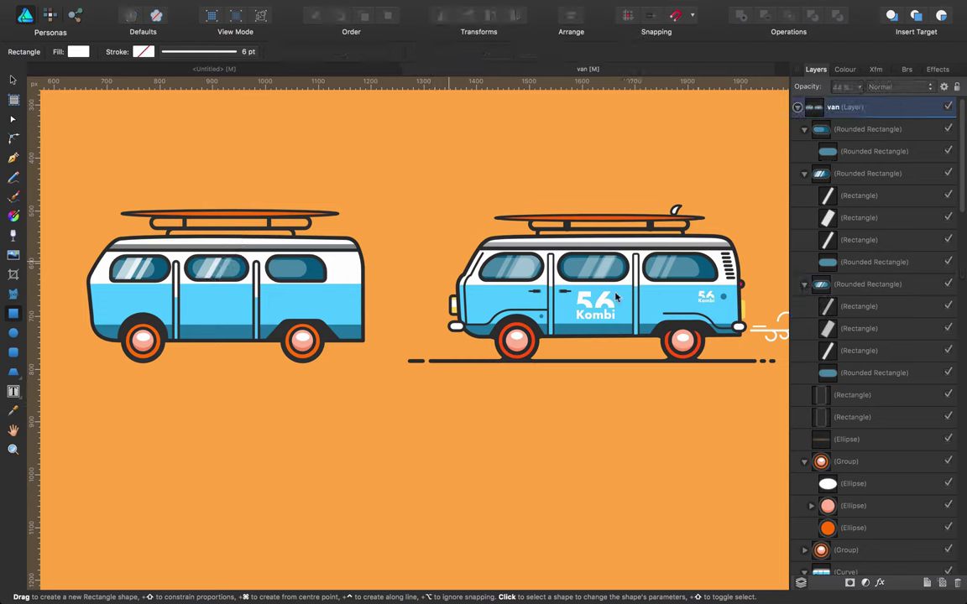
# Lower the opacity of the middle window's left thin stripe to 47%.
pyautogui.click(849, 349)
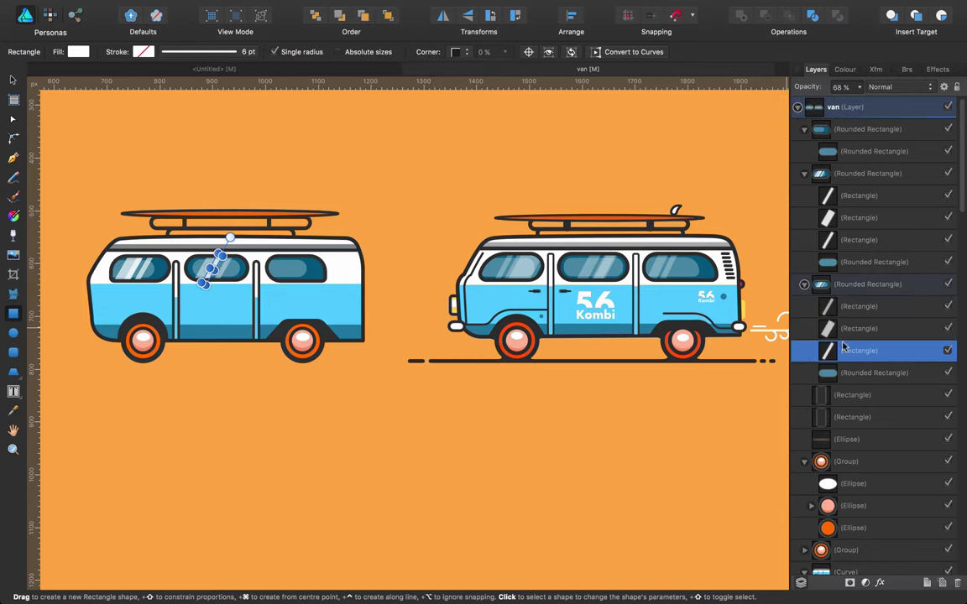
pyautogui.click(859, 87)
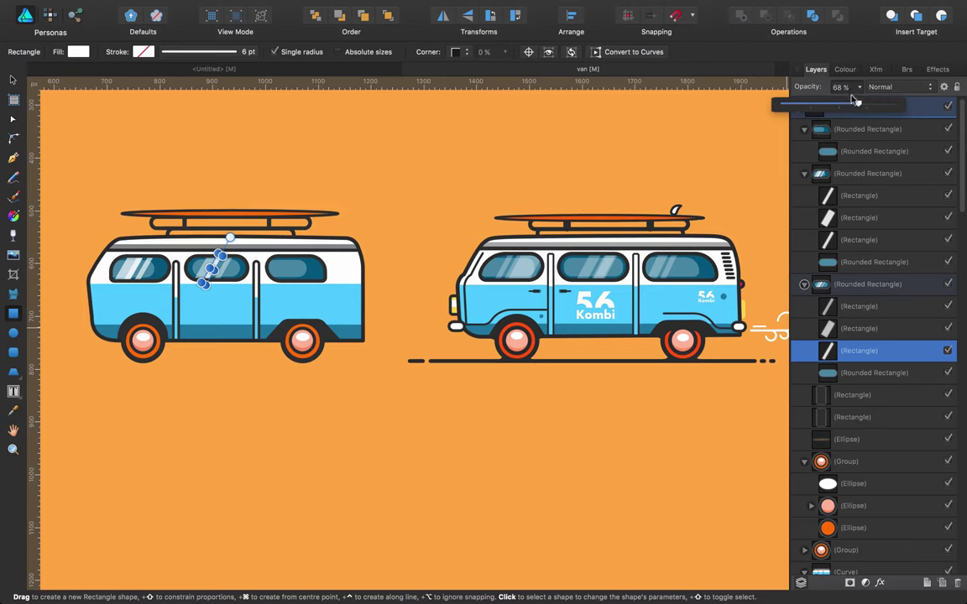
pyautogui.moveTo(861, 105); pyautogui.dragTo(827, 105)
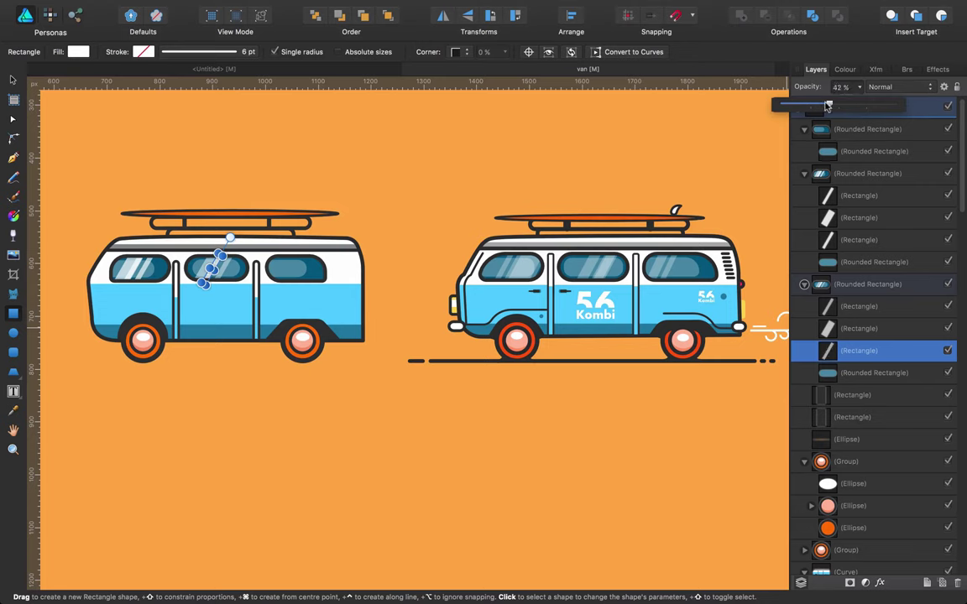
pyautogui.click(453, 458)
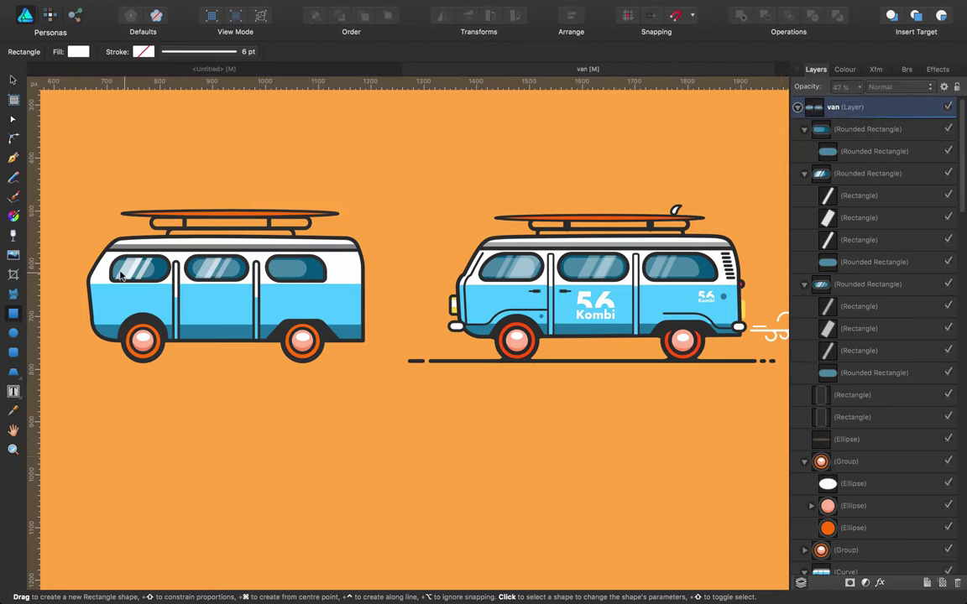
# Duplicate the middle window's three reflection stripes and shift the copies right until they sit over the rear window.
pyautogui.click(855, 308)
pyautogui.keyDown('shift'); pyautogui.click(851, 350); pyautogui.keyUp('shift')
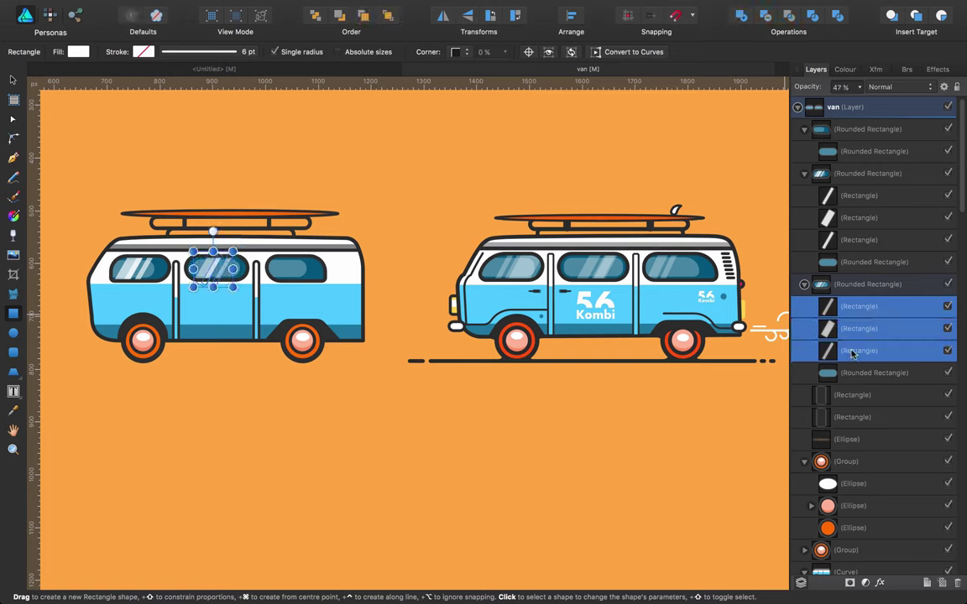
pyautogui.press('super+j')
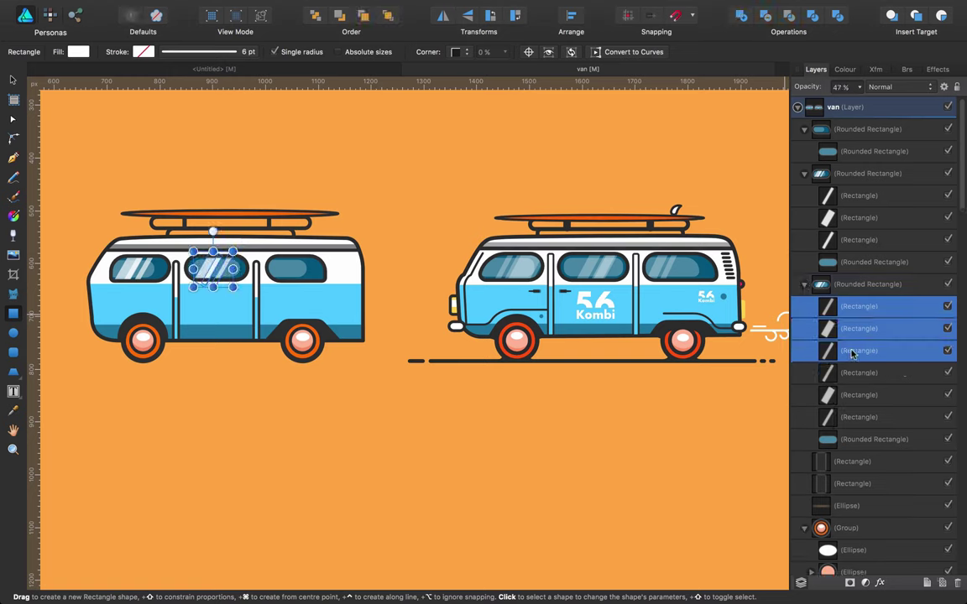
pyautogui.hotkey('shift', 'Right')
pyautogui.hotkey('shift', 'Right')
pyautogui.hotkey('shift', 'Right')
pyautogui.hotkey('shift', 'Right')
pyautogui.hotkey('shift', 'Right')
pyautogui.hotkey('shift', 'Right')
pyautogui.hotkey('shift', 'Right')
pyautogui.hotkey('shift', 'Right')
pyautogui.hotkey('shift', 'Right')
pyautogui.hotkey('shift', 'Right')
pyautogui.hotkey('shift', 'Right')
pyautogui.hotkey('shift', 'Right')
pyautogui.hotkey('shift', 'Right')
pyautogui.hotkey('shift', 'Right')
pyautogui.hotkey('shift', 'Right')
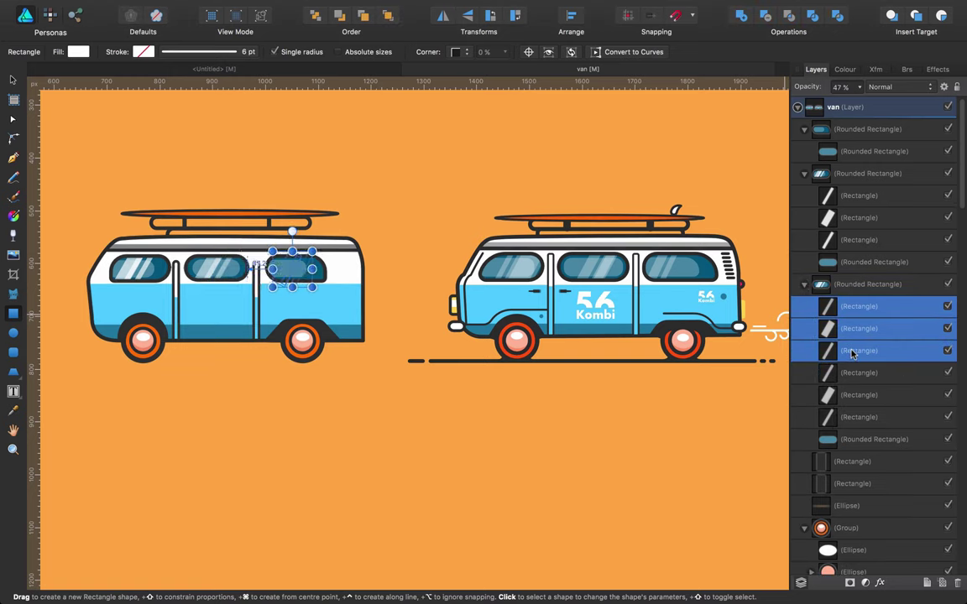
# Cut the three copied stripes out of the middle window shape and paste them inside the rear window.
pyautogui.press('BackSpace')
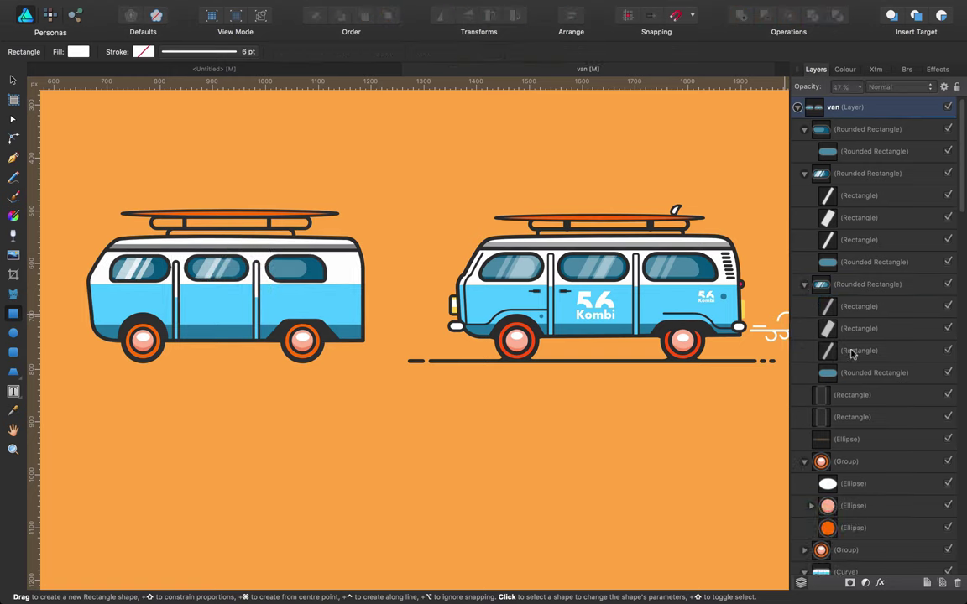
pyautogui.click(310, 276)
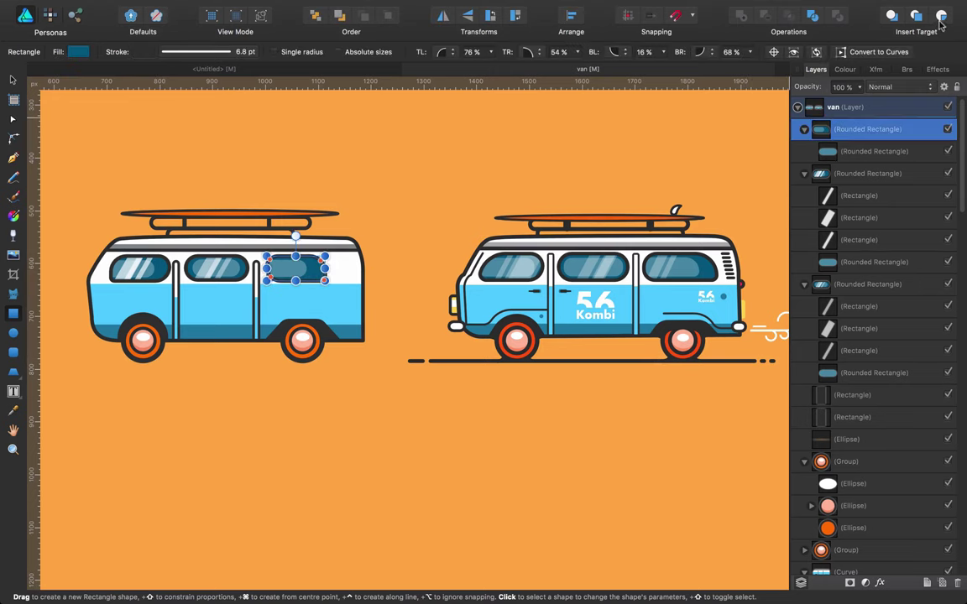
pyautogui.press('super+z')
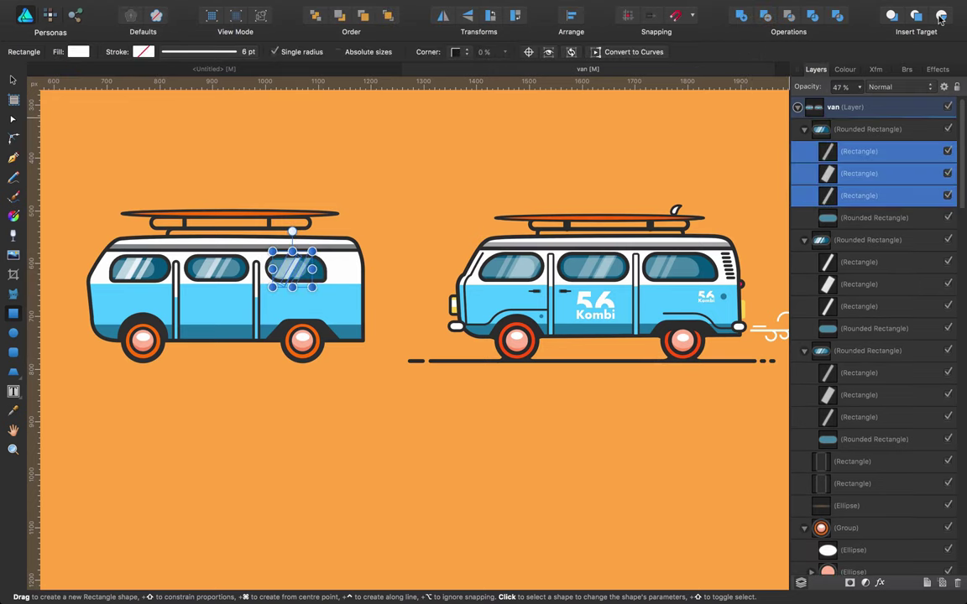
pyautogui.click(448, 130)
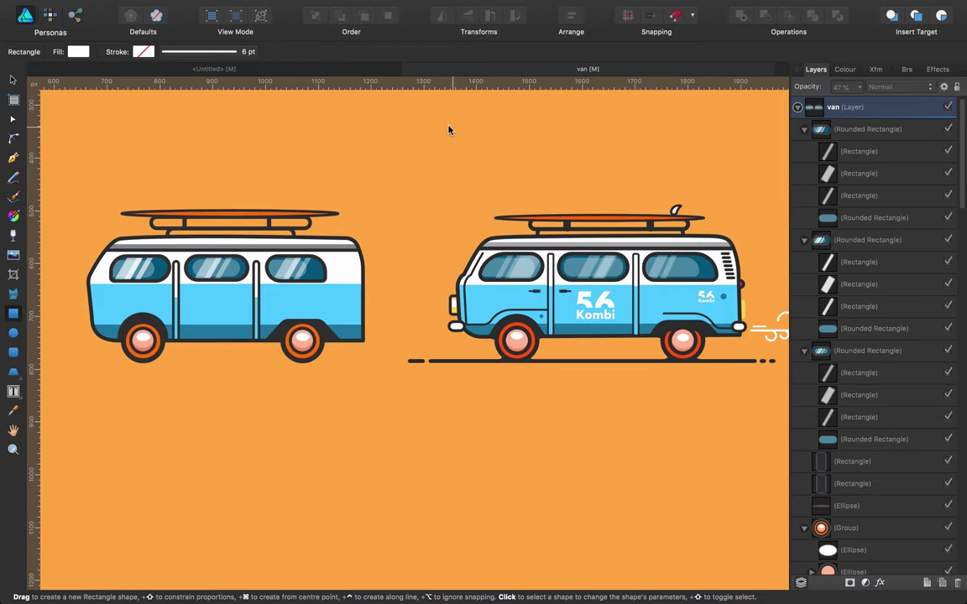
# Nudge the rear window's wide reflection slightly right and its left thin stripe slightly left.
pyautogui.click(867, 176)
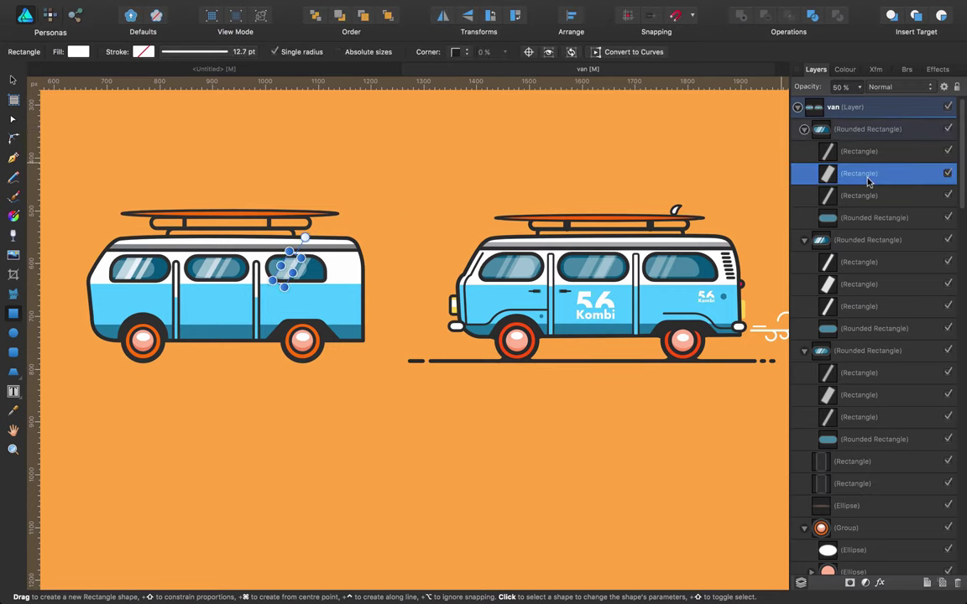
pyautogui.hotkey('shift', 'Right')
pyautogui.click(628, 217)
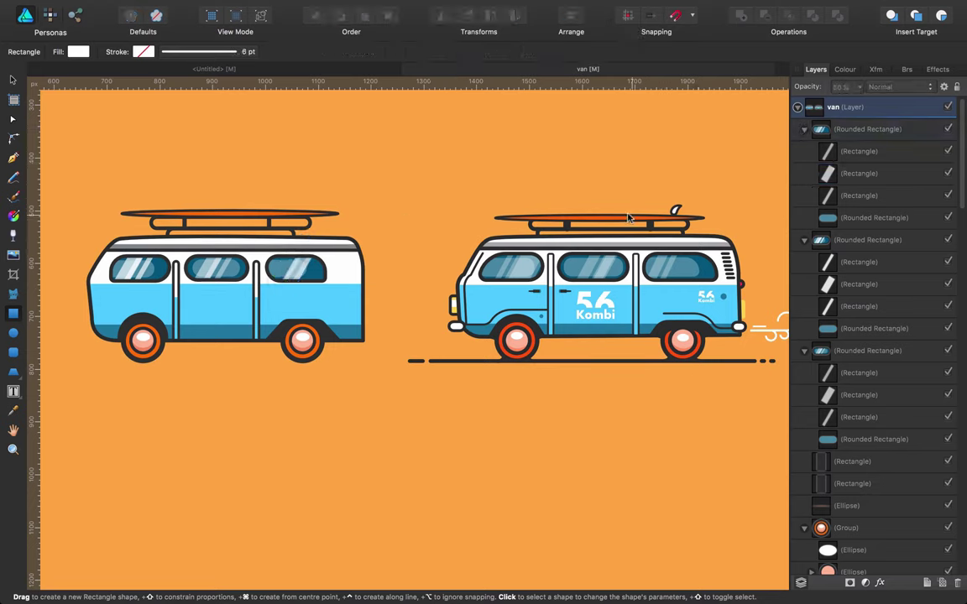
pyautogui.click(873, 195)
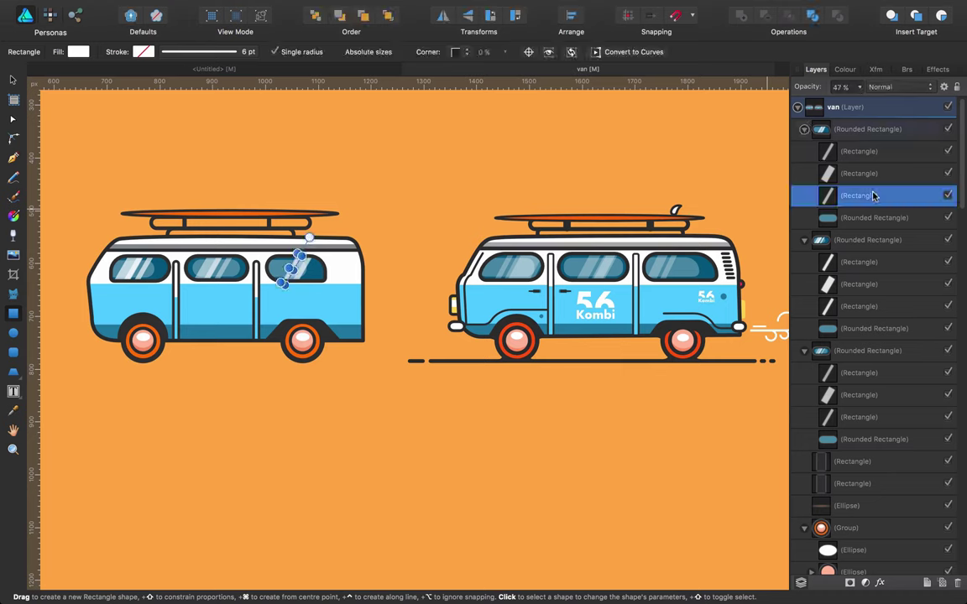
pyautogui.hotkey('shift', 'Left')
pyautogui.click(545, 152)
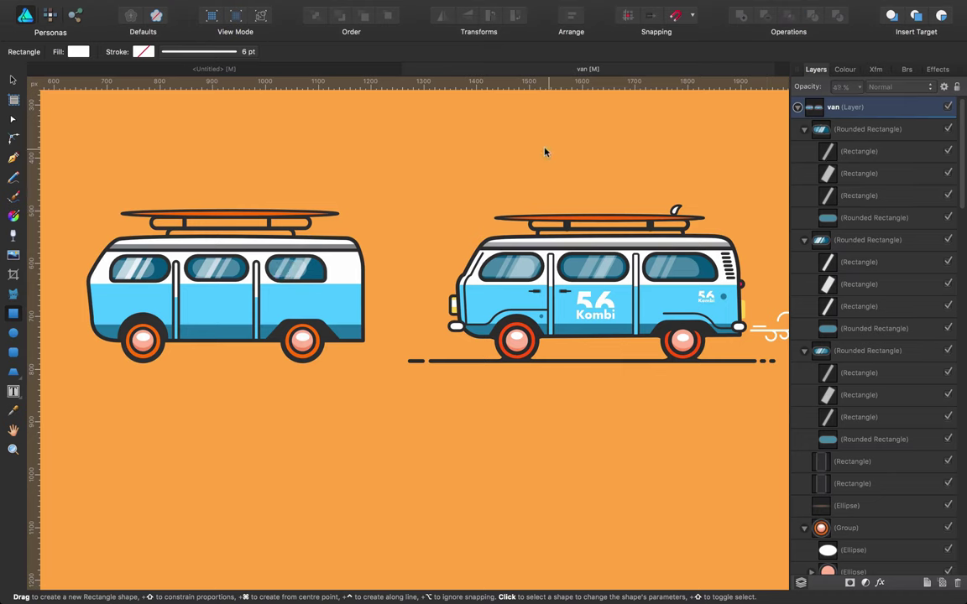
pyautogui.click(857, 217)
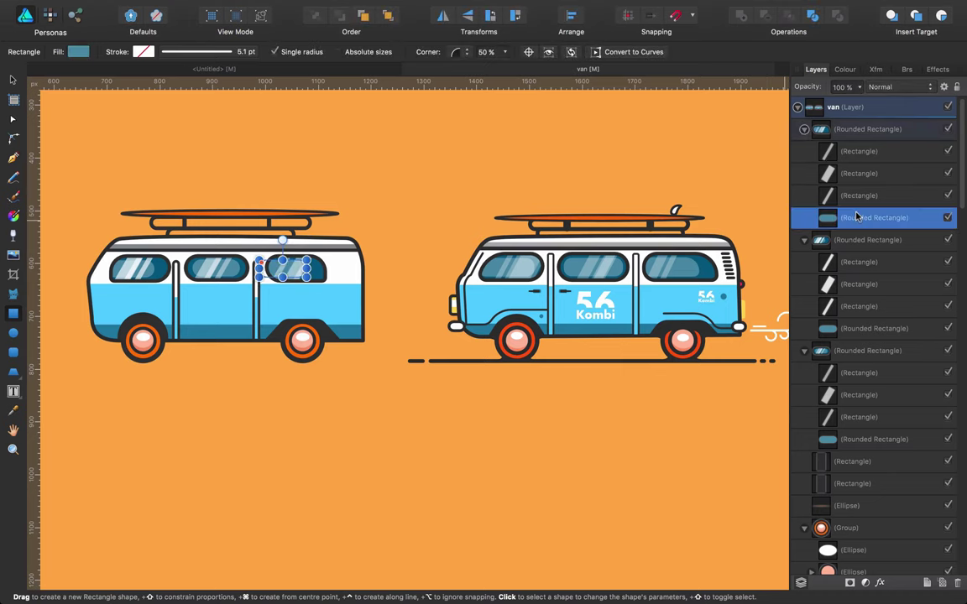
pyautogui.click(616, 195)
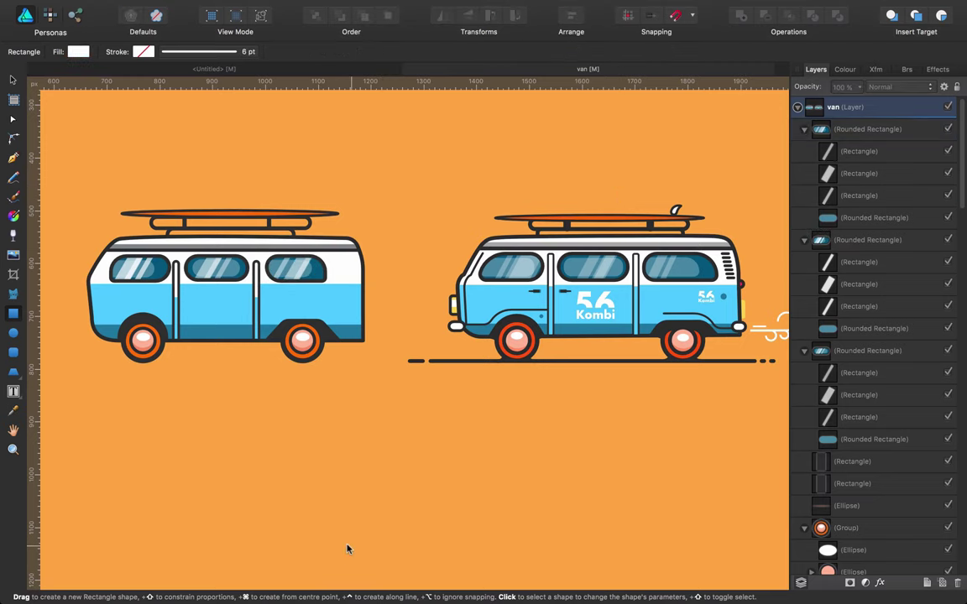
# Lower the opacity of the front window's bottommost thin reflection stripe to 28%.
pyautogui.click(854, 312)
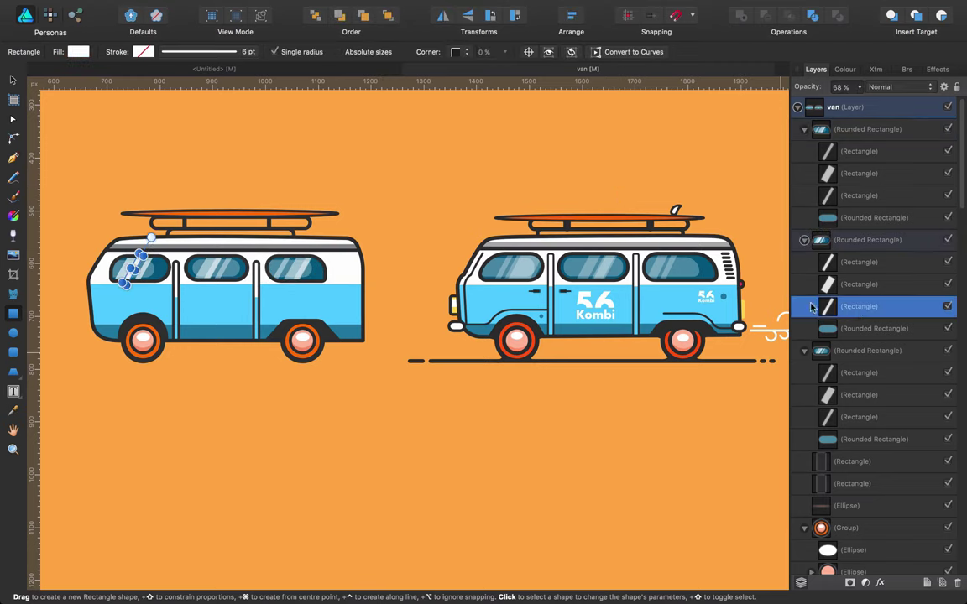
pyautogui.click(862, 88)
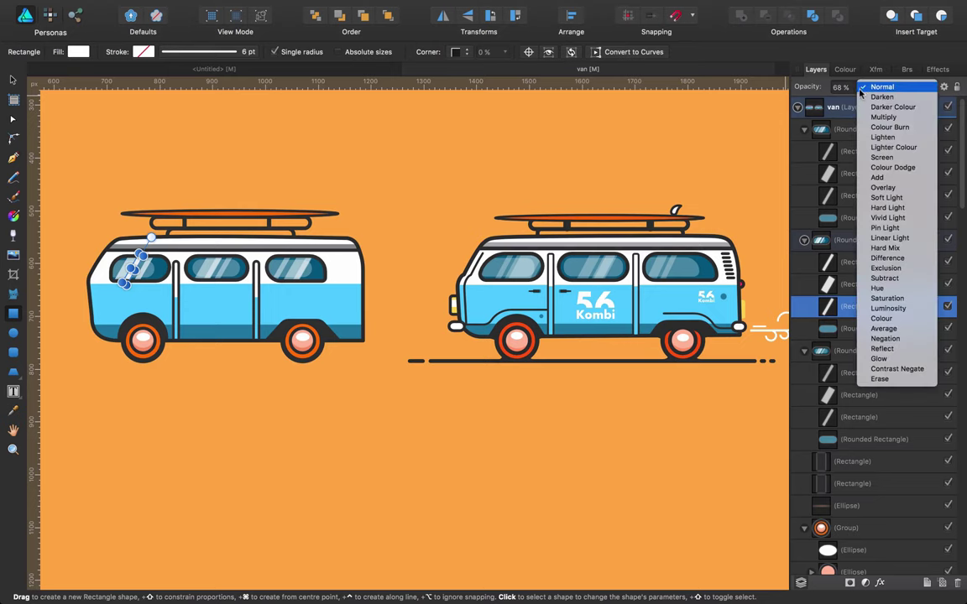
pyautogui.click(857, 89)
pyautogui.click(856, 90)
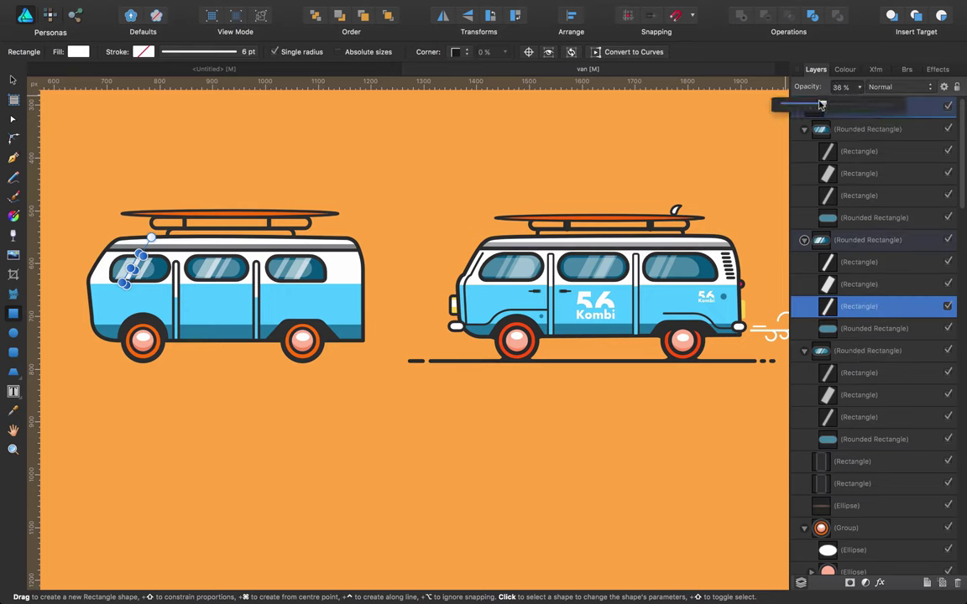
pyautogui.moveTo(821, 105); pyautogui.dragTo(811, 105)
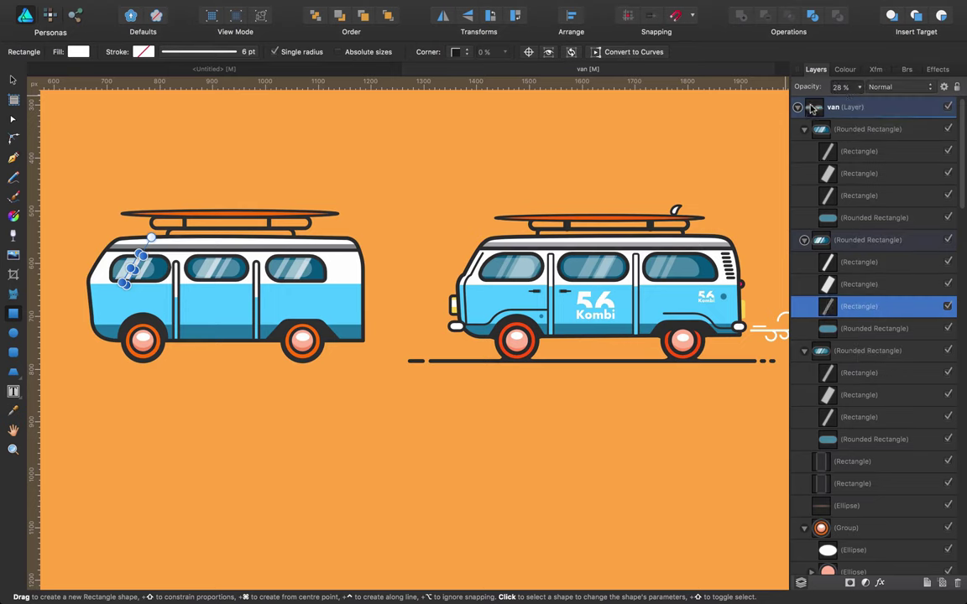
pyautogui.click(506, 198)
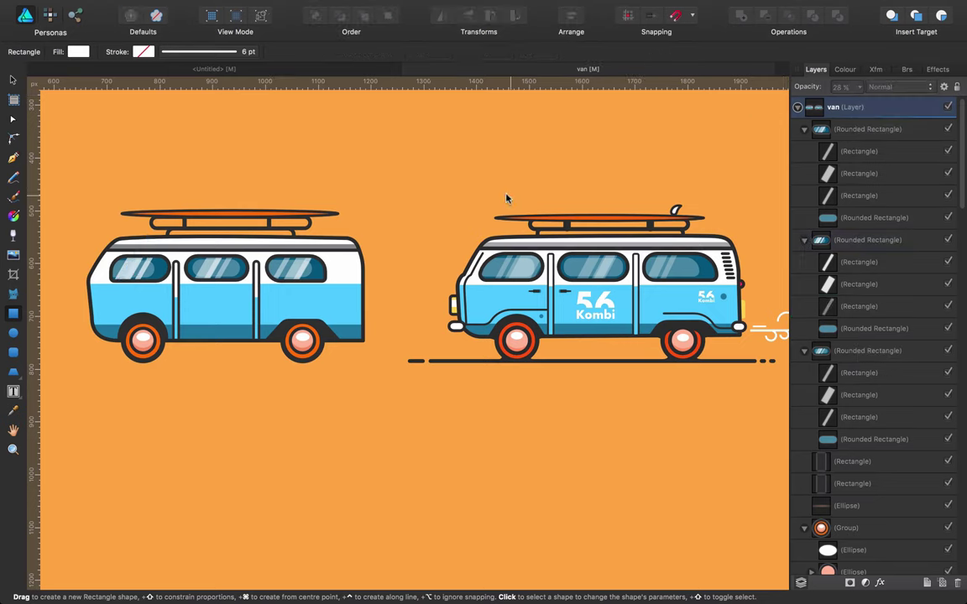
# Lower the opacity of the front window's wide reflection stripe to 28%.
pyautogui.click(855, 283)
pyautogui.click(858, 89)
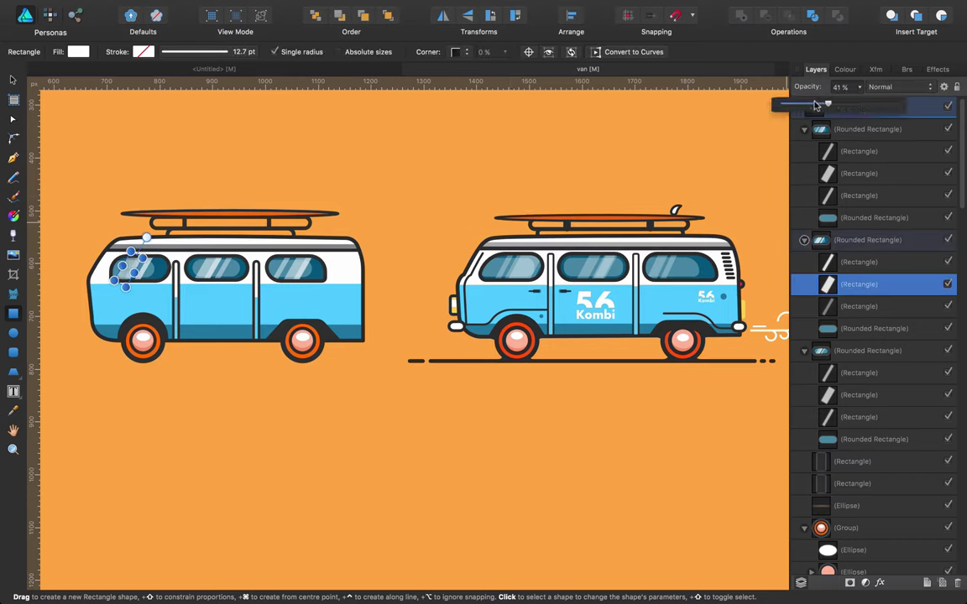
pyautogui.moveTo(857, 101); pyautogui.dragTo(812, 110)
pyautogui.click(598, 147)
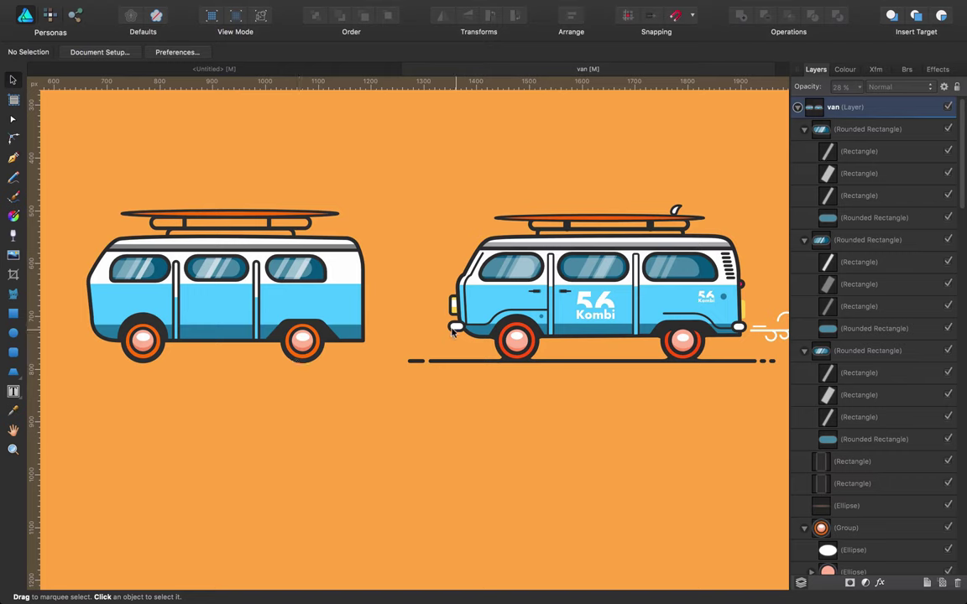
# Draw a small white rounded rectangle at the unfinished van's lower front edge and give it a dark outline.
pyautogui.click(12, 353)
pyautogui.moveTo(93, 323); pyautogui.dragTo(111, 336)
pyautogui.click(144, 51)
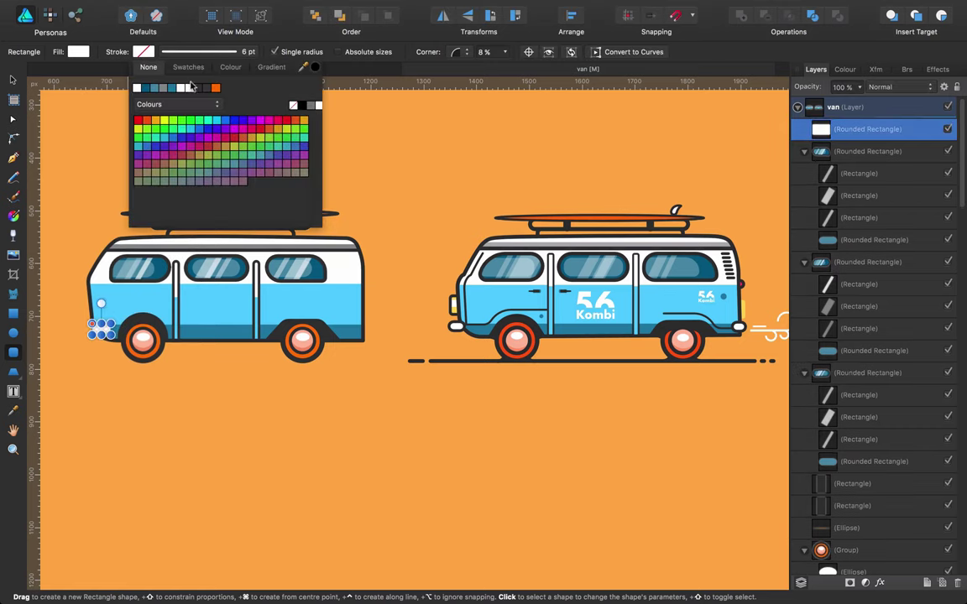
pyautogui.click(191, 87)
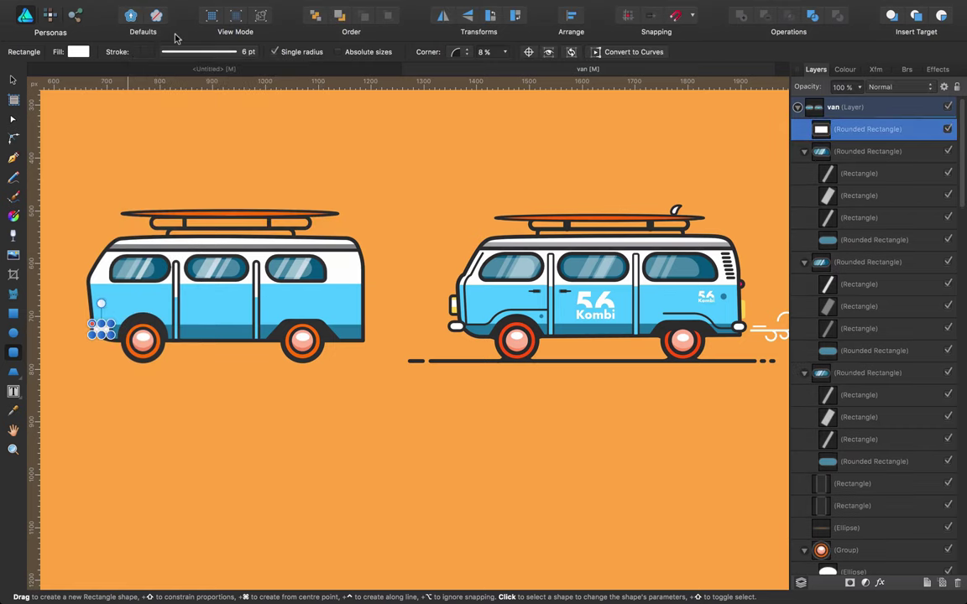
# Round the bumper's corners to 50% and shift it up and left so it straddles the van's front edge.
pyautogui.moveTo(93, 324); pyautogui.dragTo(119, 391)
pyautogui.hotkey('shift', 'Left')
pyautogui.hotkey('shift', 'Up')
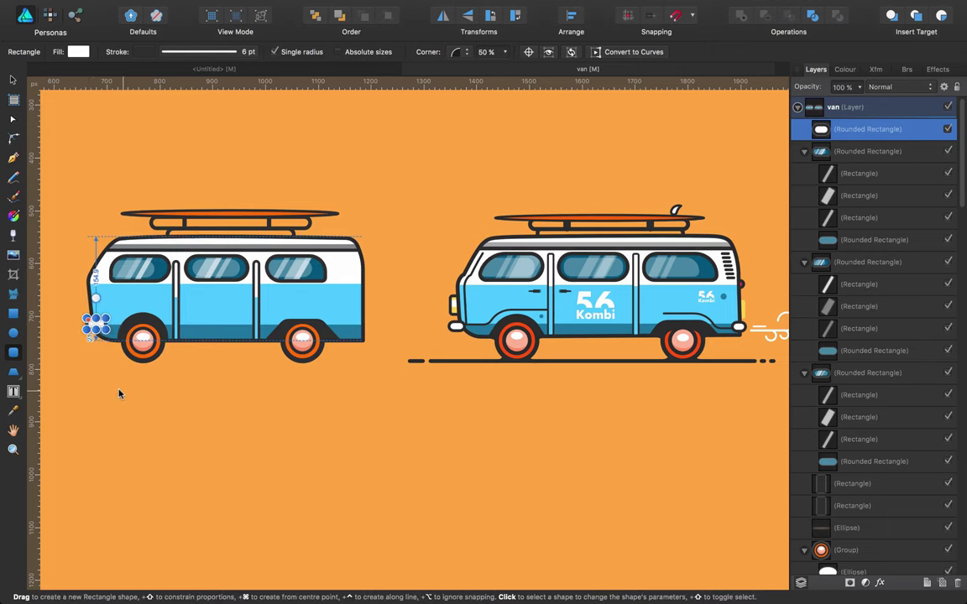
pyautogui.press('Left')
pyautogui.press('Left')
pyautogui.press('Left')
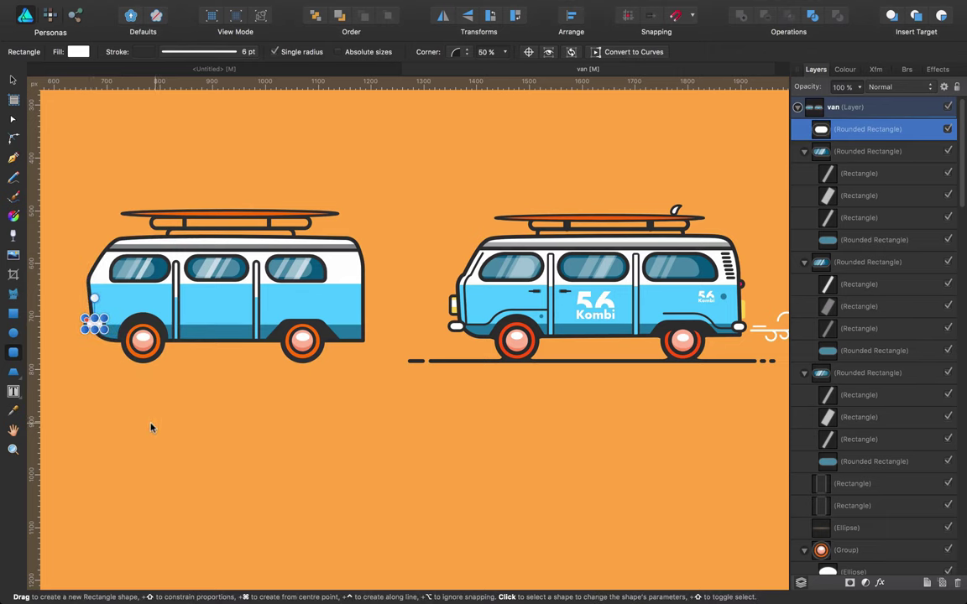
# Shrink the front bumper to about 27 px wide and place it lower on the van's front edge.
pyautogui.press('z')
pyautogui.scroll(5, 71, 340)
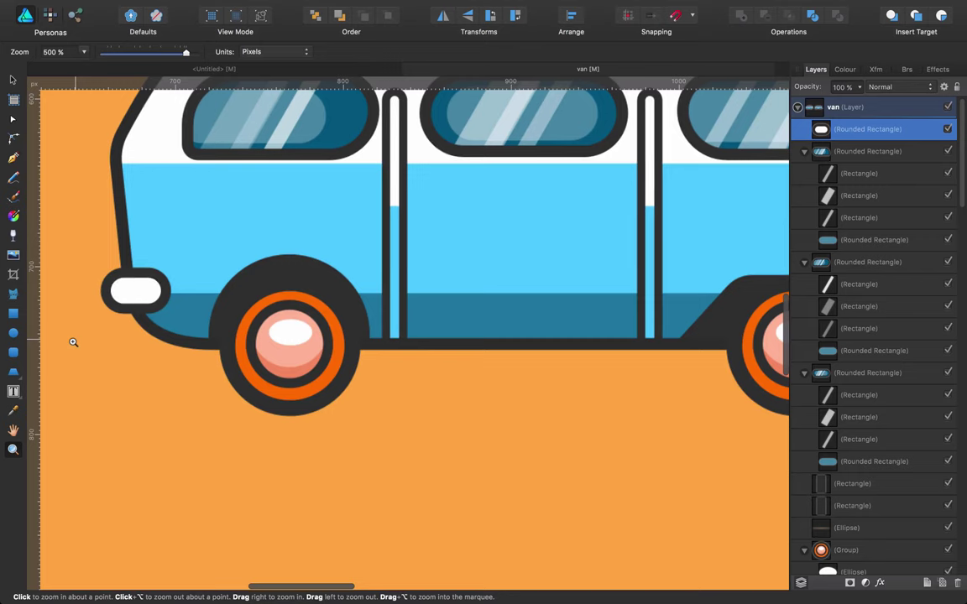
pyautogui.scroll(2, 126, 271)
pyautogui.press('v')
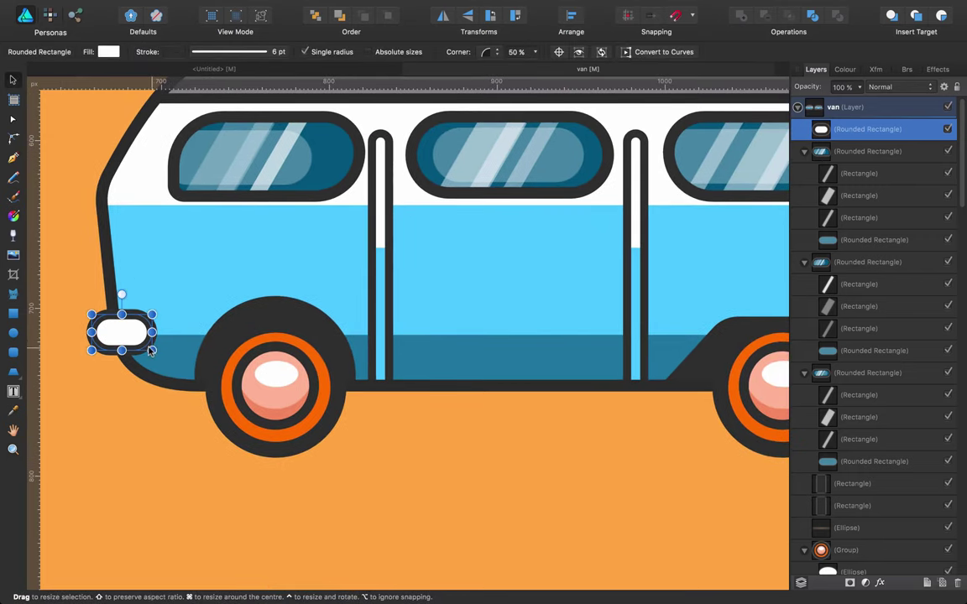
pyautogui.moveTo(151, 350)
pyautogui.mouseDown()
pyautogui.moveTo(115, 323)
pyautogui.moveTo(123, 339)
pyautogui.moveTo(78, 334)
pyautogui.mouseUp()
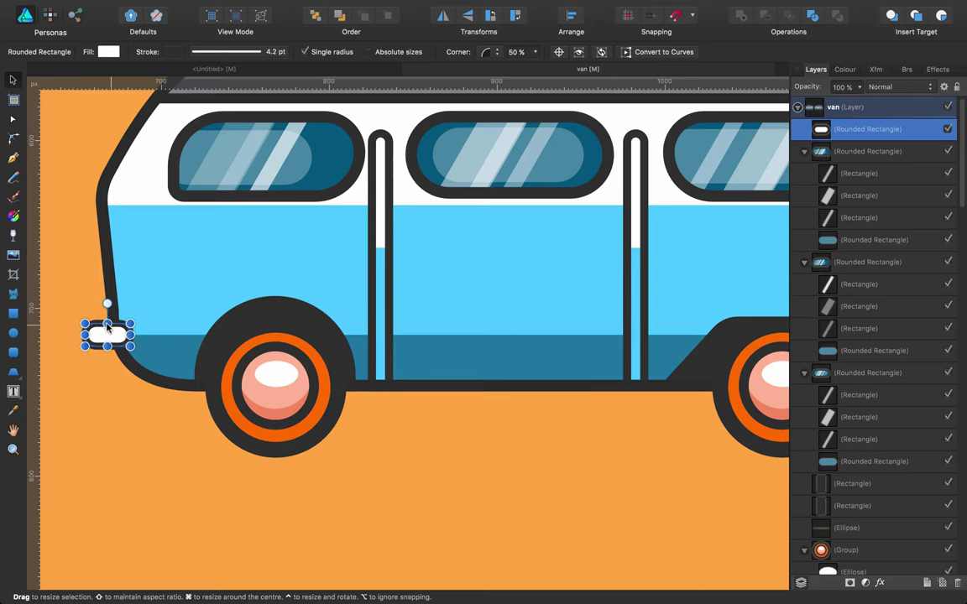
pyautogui.press('super+1')
pyautogui.click(391, 389)
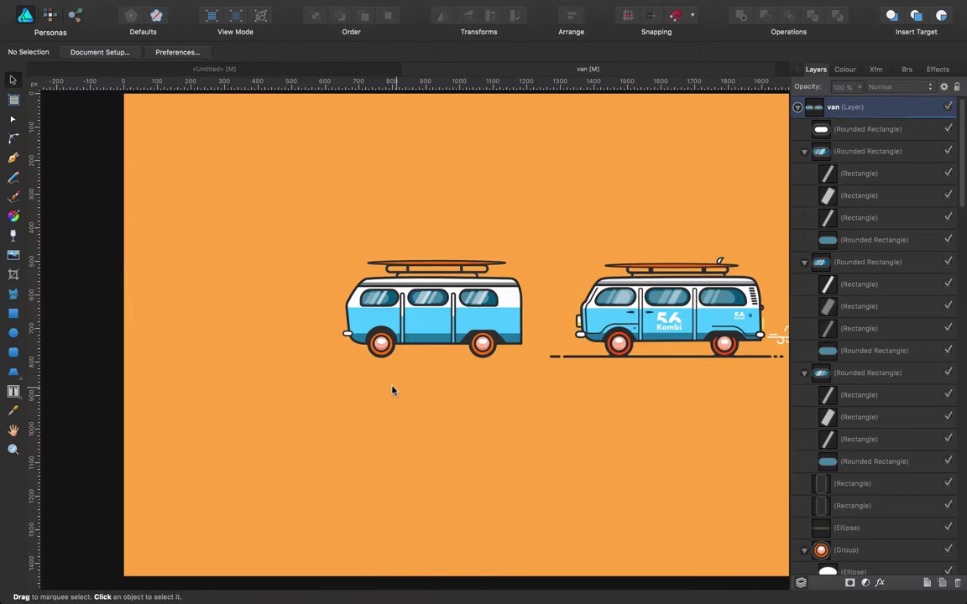
# Set the front bumper's stroke width to 5 pt.
pyautogui.click(345, 333)
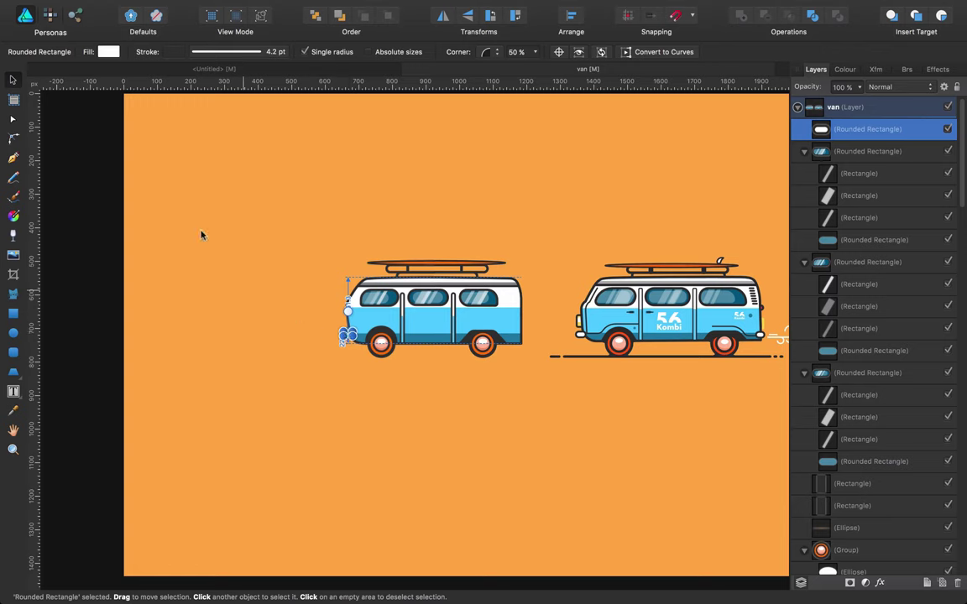
pyautogui.click(351, 292)
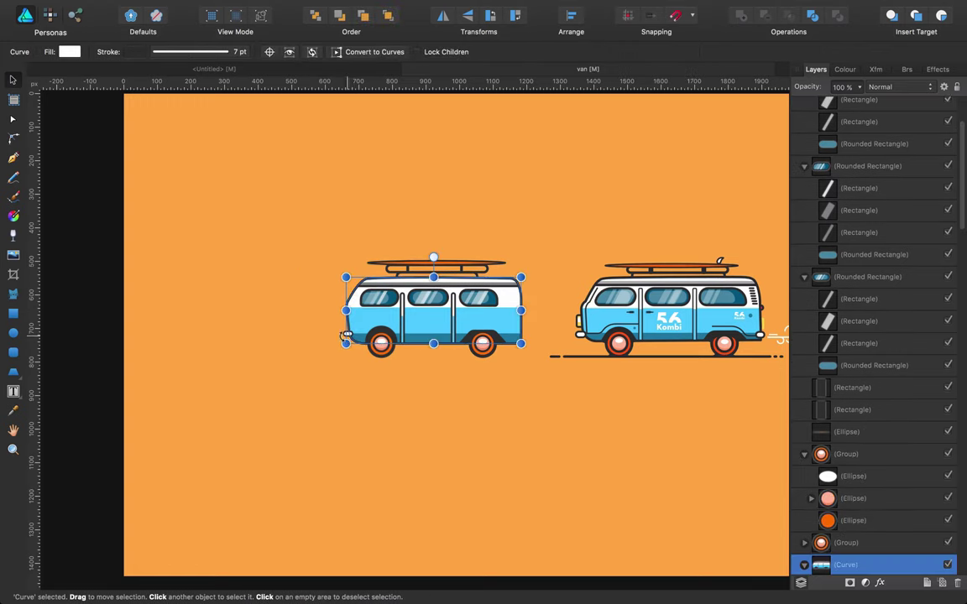
pyautogui.click(331, 336)
pyautogui.click(346, 334)
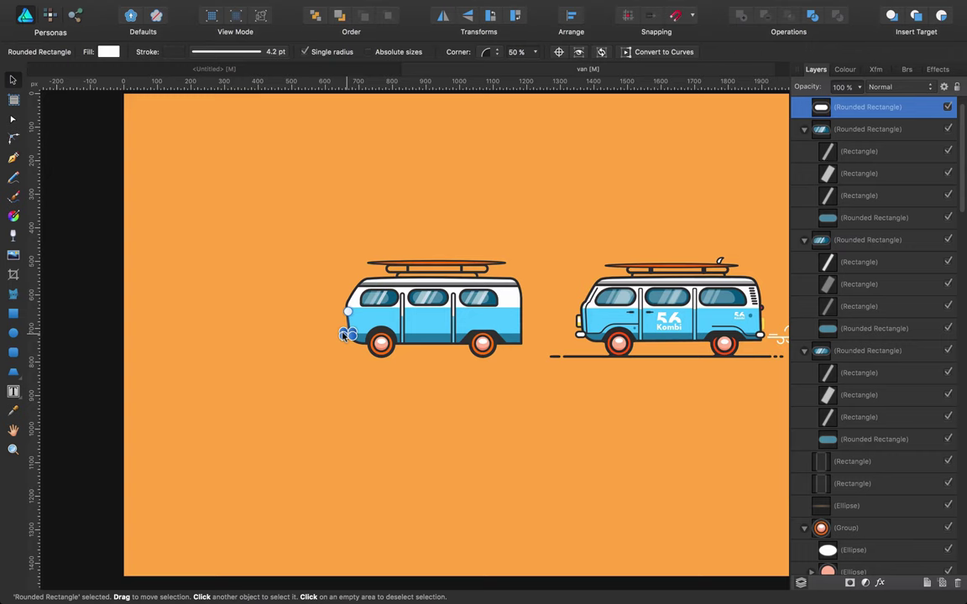
pyautogui.click(258, 55)
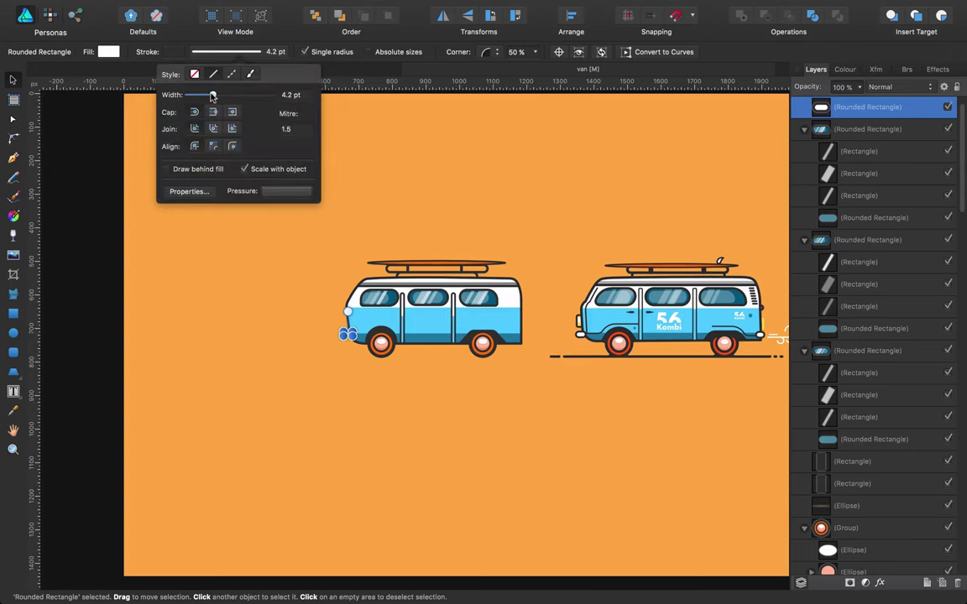
pyautogui.moveTo(209, 94); pyautogui.dragTo(214, 98)
pyautogui.click(237, 317)
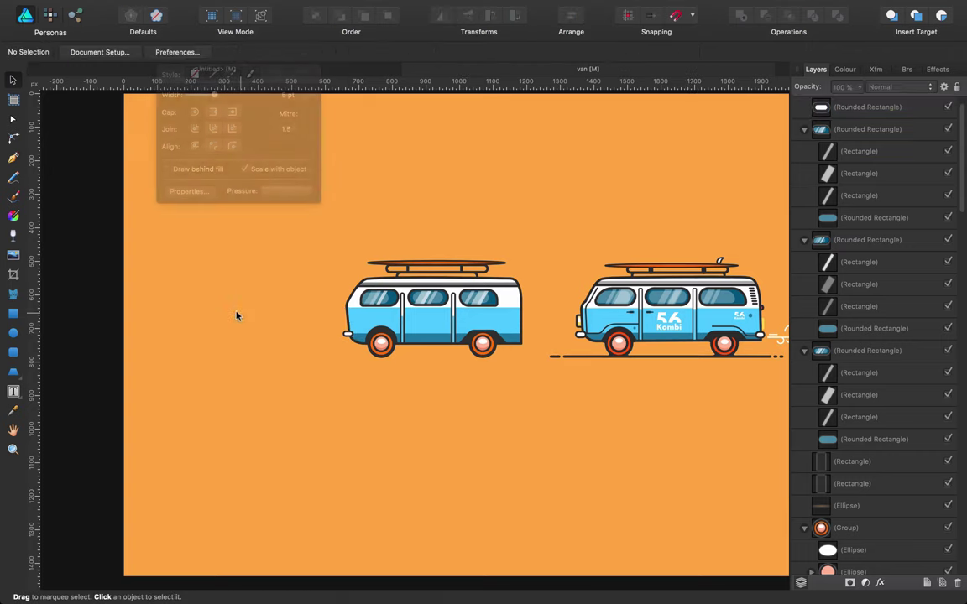
# Extend the front bumper's upper edge to make it about 16 px tall.
pyautogui.press('z')
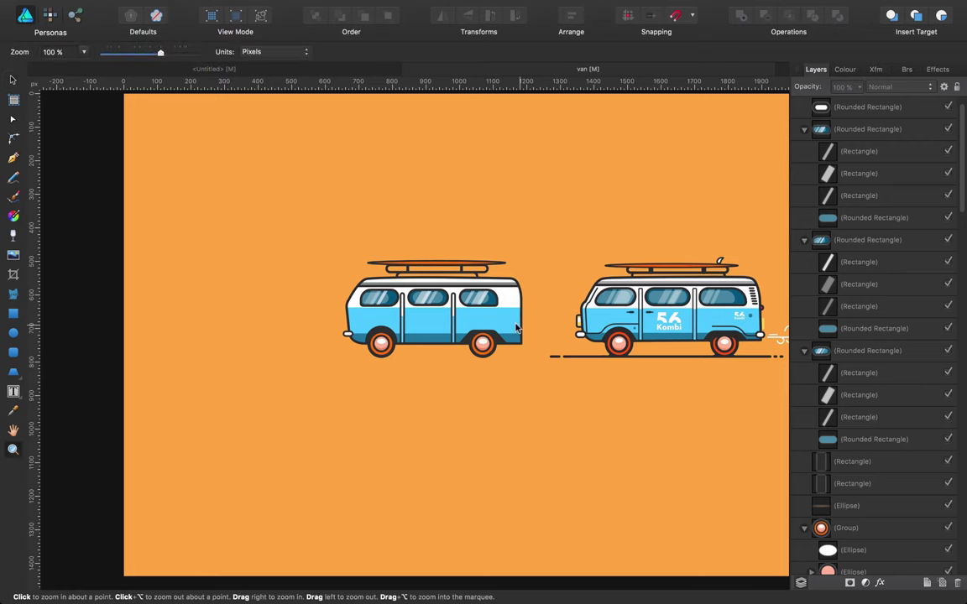
pyautogui.click(516, 326)
pyautogui.hscroll(3, 516, 326)
pyautogui.scroll(1, 516, 326)
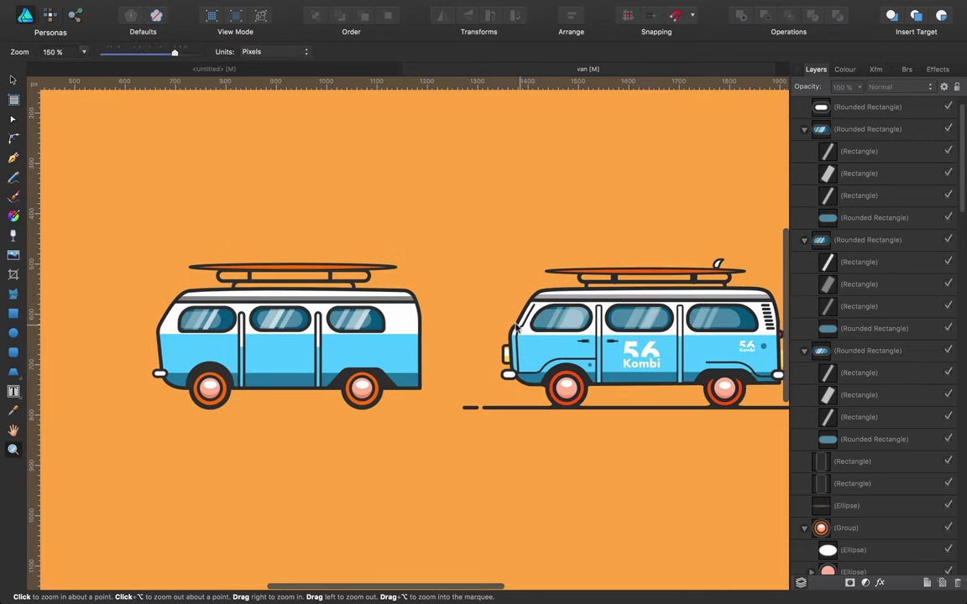
pyautogui.click(505, 383)
pyautogui.hscroll(-3, 504, 382)
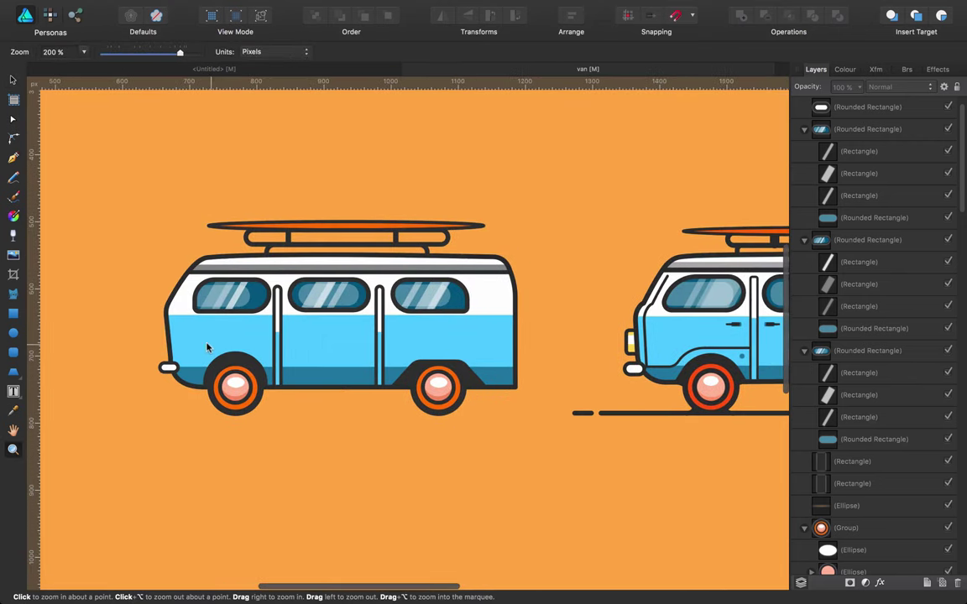
pyautogui.click(163, 371)
pyautogui.press('v')
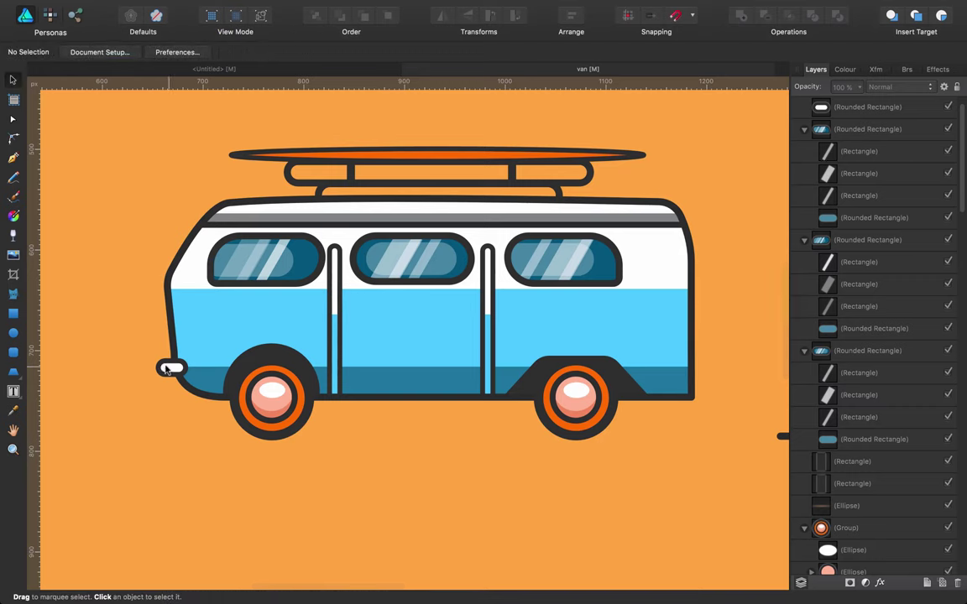
pyautogui.click(168, 367)
pyautogui.moveTo(166, 360)
pyautogui.mouseDown()
pyautogui.moveTo(153, 325)
pyautogui.moveTo(168, 355)
pyautogui.mouseUp()
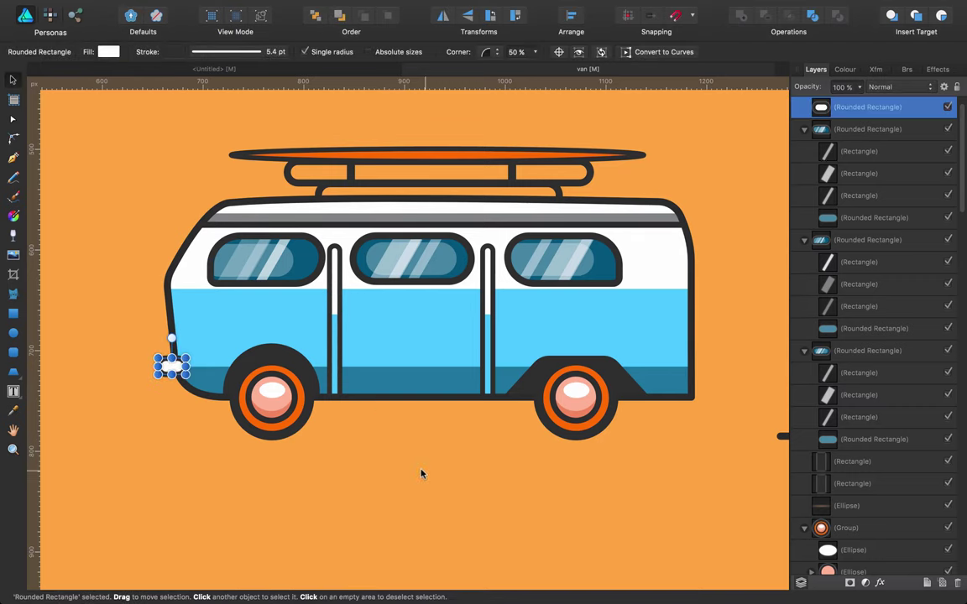
# Duplicate the front bumper and shift the copy horizontally until it straddles the van's rear edge.
pyautogui.press('super+0')
pyautogui.press('super+1')
pyautogui.press('z')
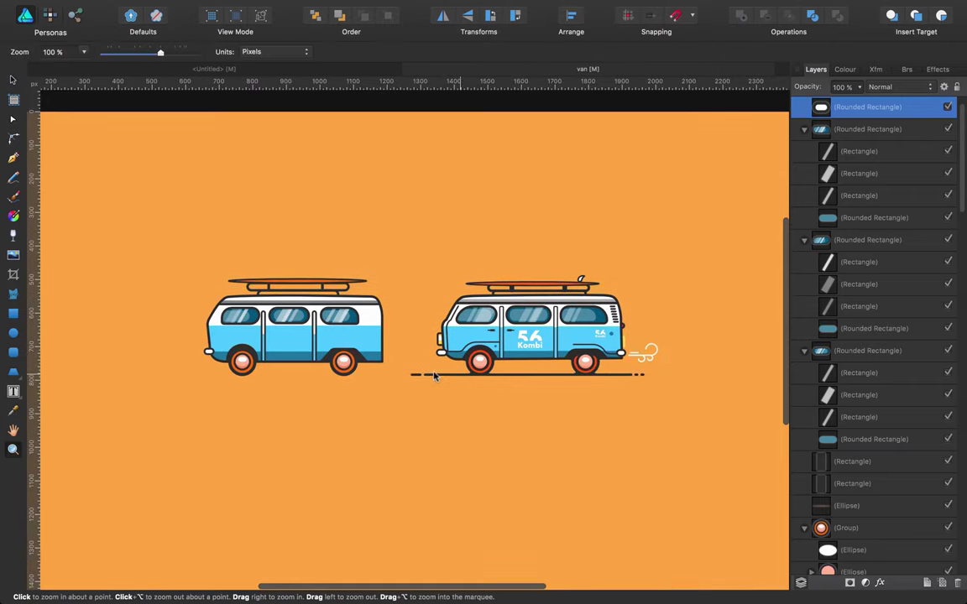
pyautogui.click(410, 377)
pyautogui.press('v')
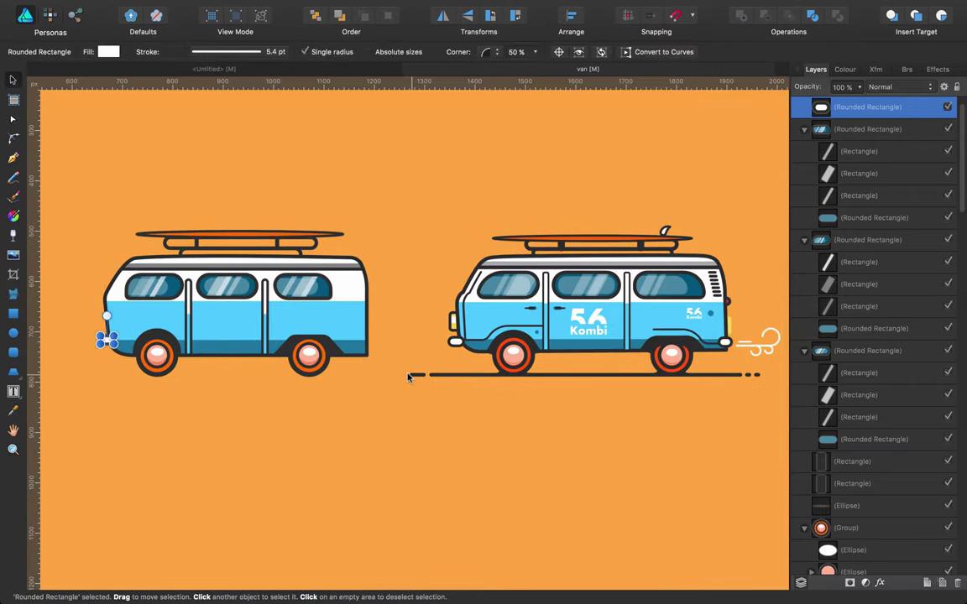
pyautogui.press('super+j')
pyautogui.hotkey('shift', 'Right')
pyautogui.hotkey('shift', 'Right')
pyautogui.hotkey('shift', 'Right')
pyautogui.hotkey('shift', 'Right')
pyautogui.hotkey('shift', 'Right')
pyautogui.hotkey('shift', 'Right')
pyautogui.hotkey('shift', 'Right')
pyautogui.hotkey('shift', 'Right')
pyautogui.hotkey('shift', 'Right')
pyautogui.hotkey('shift', 'Right')
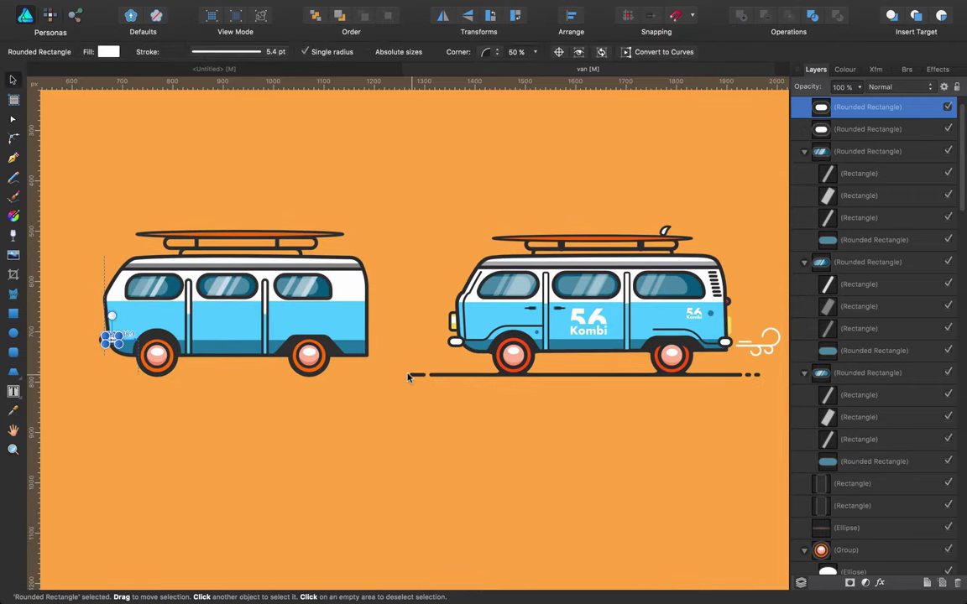
pyautogui.hotkey('shift', 'Right')
pyautogui.hotkey('shift', 'Right')
pyautogui.hotkey('shift', 'Right')
pyautogui.hotkey('shift', 'Right')
pyautogui.hotkey('shift', 'Right')
pyautogui.hotkey('shift', 'Right')
pyautogui.hotkey('shift', 'Right')
pyautogui.hotkey('shift', 'Right')
pyautogui.hotkey('shift', 'Right')
pyautogui.hotkey('shift', 'Right')
pyautogui.hotkey('shift', 'Right')
pyautogui.hotkey('shift', 'Right')
pyautogui.hotkey('shift', 'Right')
pyautogui.hotkey('shift', 'Right')
pyautogui.hotkey('shift', 'Right')
pyautogui.hotkey('shift', 'Right')
pyautogui.hotkey('shift', 'Right')
pyautogui.hotkey('shift', 'Right')
pyautogui.hotkey('shift', 'Right')
pyautogui.hotkey('shift', 'Right')
pyautogui.hotkey('shift', 'Right')
pyautogui.hotkey('shift', 'Right')
pyautogui.hotkey('shift', 'Right')
pyautogui.hotkey('shift', 'Right')
pyautogui.hotkey('shift', 'Right')
pyautogui.hotkey('shift', 'Right')
pyautogui.hotkey('shift', 'Right')
pyautogui.hotkey('shift', 'Right')
pyautogui.hotkey('shift', 'Right')
pyautogui.hotkey('shift', 'Right')
pyautogui.hotkey('shift', 'Right')
pyautogui.hotkey('shift', 'Right')
pyautogui.hotkey('shift', 'Right')
pyautogui.hotkey('shift', 'Right')
pyautogui.hotkey('shift', 'Right')
pyautogui.hotkey('shift', 'Right')
pyautogui.hotkey('shift', 'Right')
pyautogui.hotkey('shift', 'Right')
# Set the rear bumper's width to 24 px.
pyautogui.click(873, 70)
pyautogui.click(912, 91)
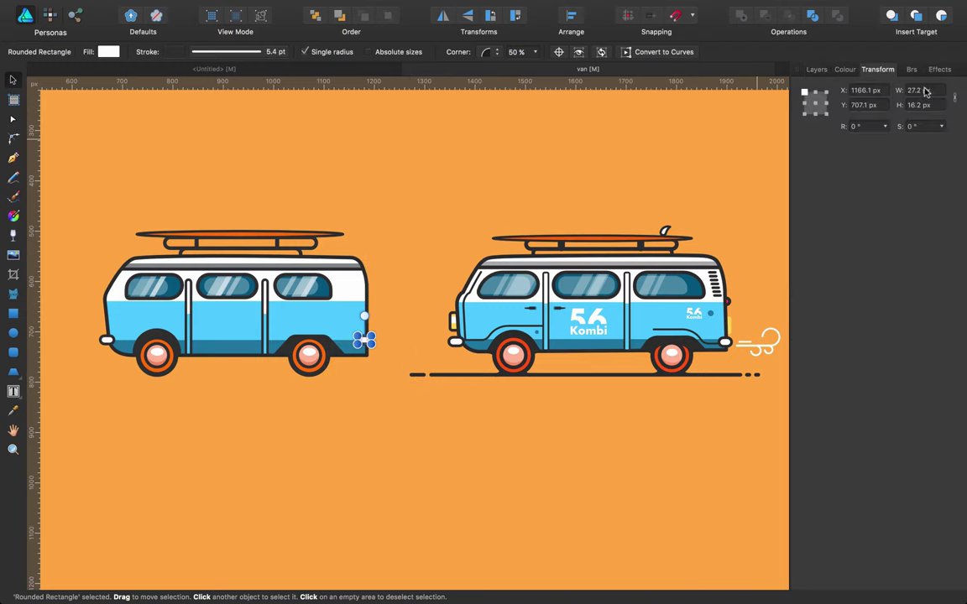
pyautogui.write('27')
pyautogui.press('Return')
pyautogui.write('24')
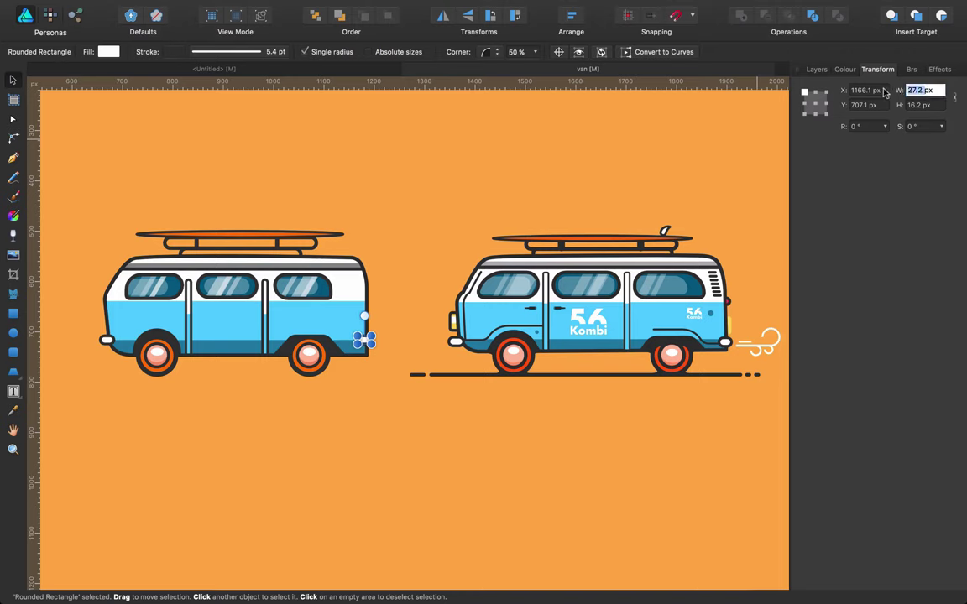
pyautogui.press('Return')
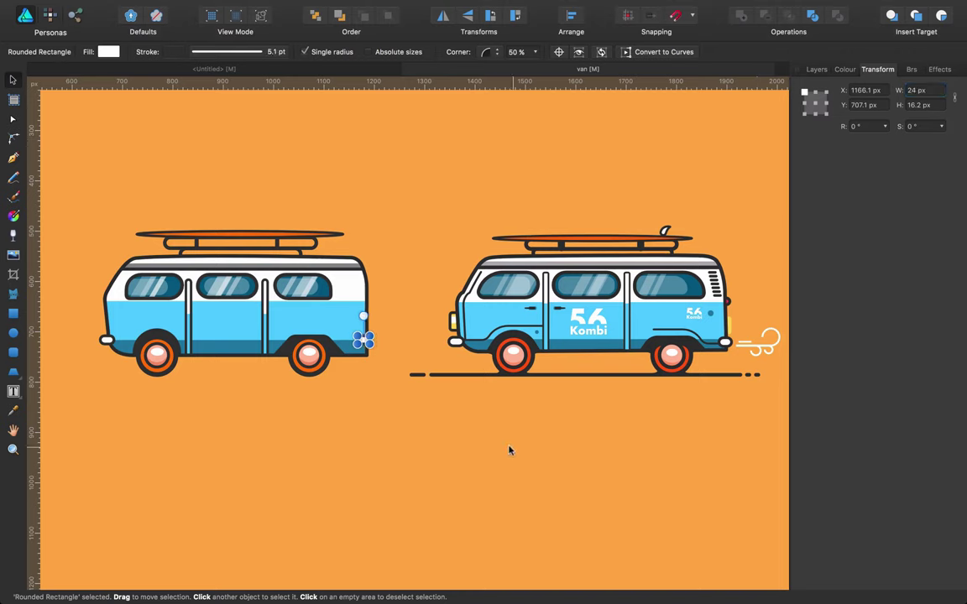
# Nudge the rear bumper slightly right and down to X 1169.1 px, Y 719.1 px at the van's lower rear corner.
pyautogui.press('Right')
pyautogui.press('Right')
pyautogui.press('Down')
pyautogui.press('Down')
pyautogui.press('Down')
pyautogui.press('Down')
pyautogui.press('Down')
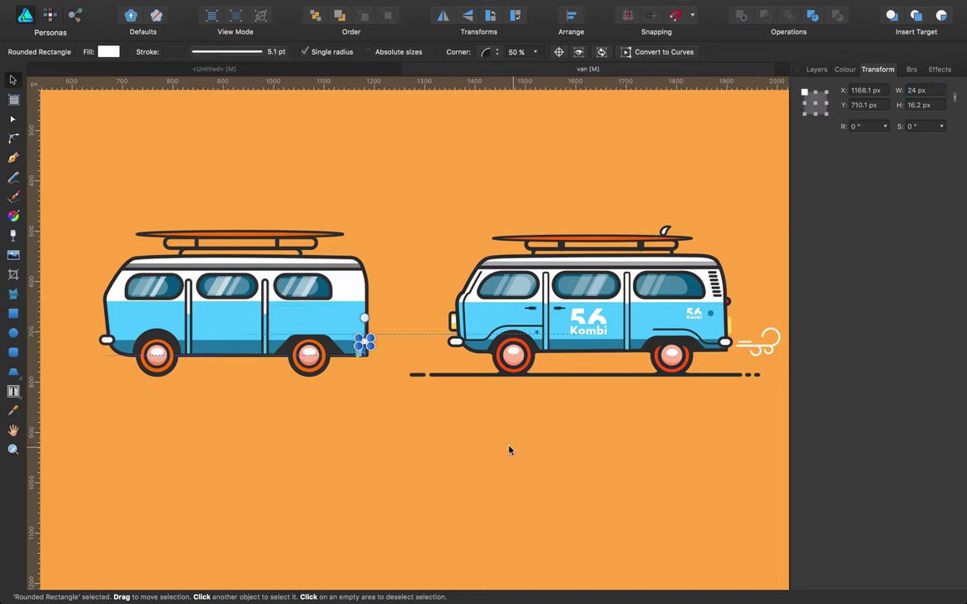
pyautogui.press('Right')
pyautogui.press('Down')
pyautogui.press('Down')
pyautogui.press('Down')
pyautogui.press('Down')
pyautogui.press('Down')
pyautogui.press('Down')
pyautogui.press('Down')
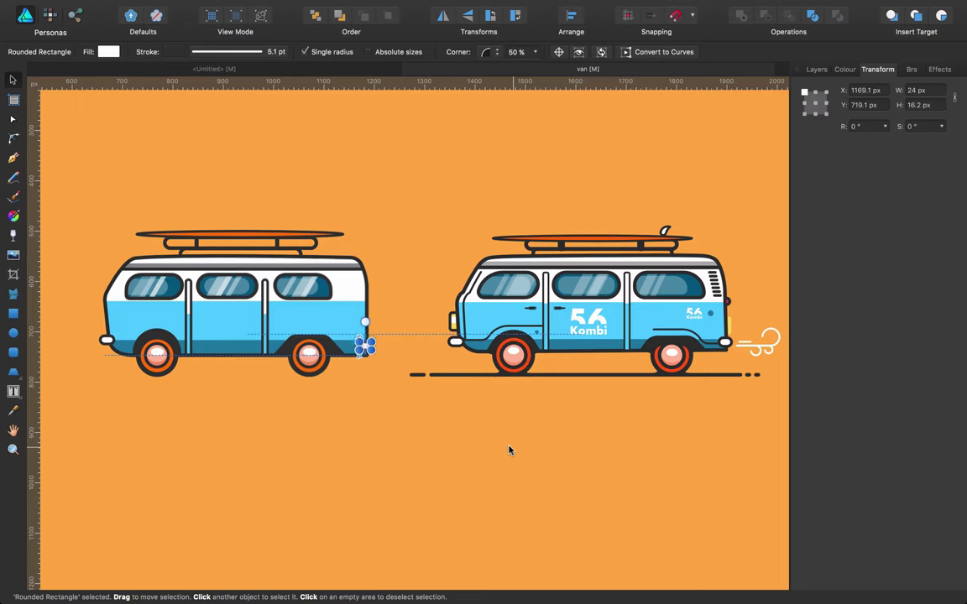
pyautogui.click(395, 452)
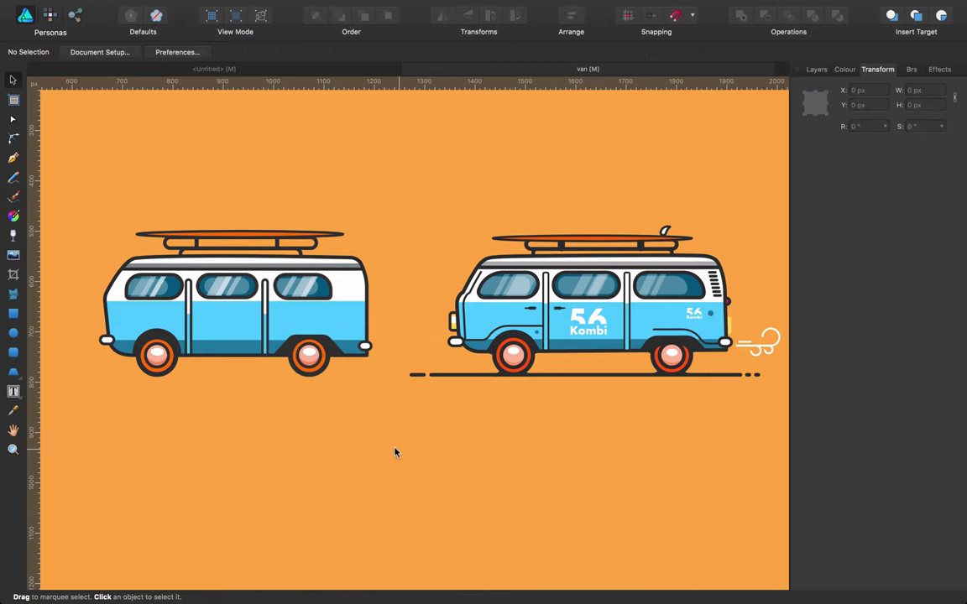
# Lower the dark blue stripe along the bottom of the van body to Y 720.6 px.
pyautogui.click(223, 345)
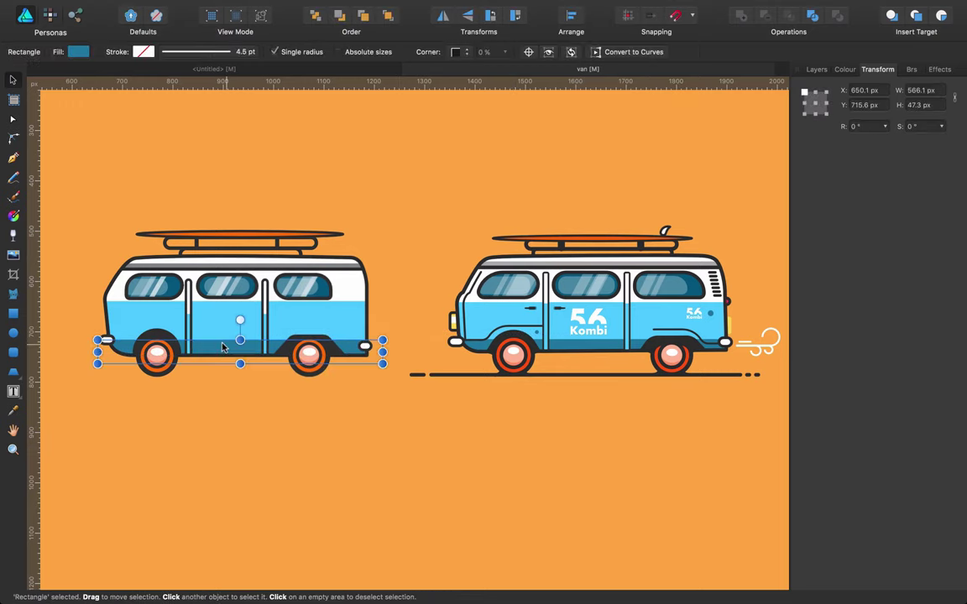
pyautogui.press('Down')
pyautogui.press('Down')
pyautogui.press('Down')
pyautogui.press('Down')
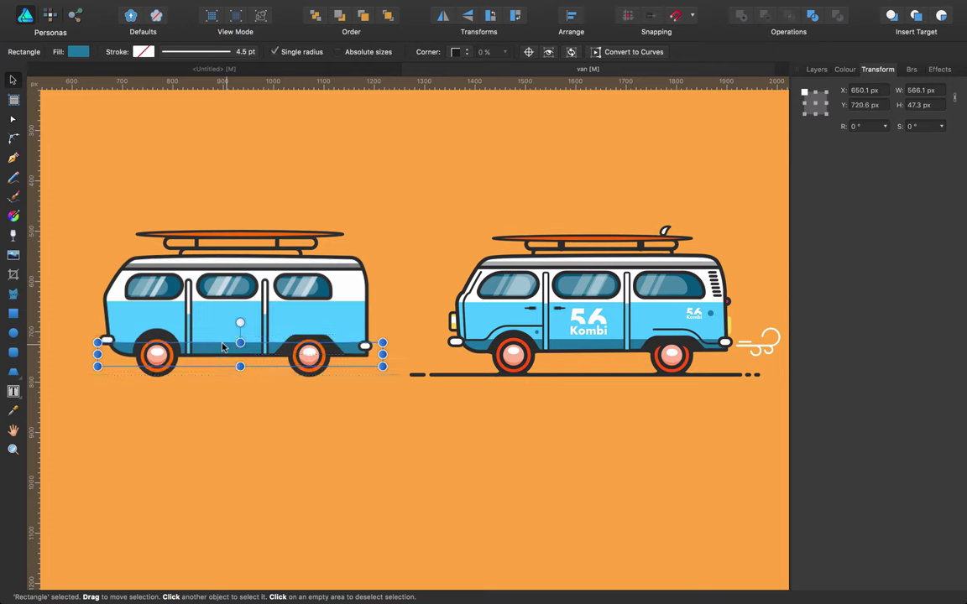
pyautogui.click(286, 410)
# Reposition the front bumper slightly lower at the van's front corner.
pyautogui.click(99, 337)
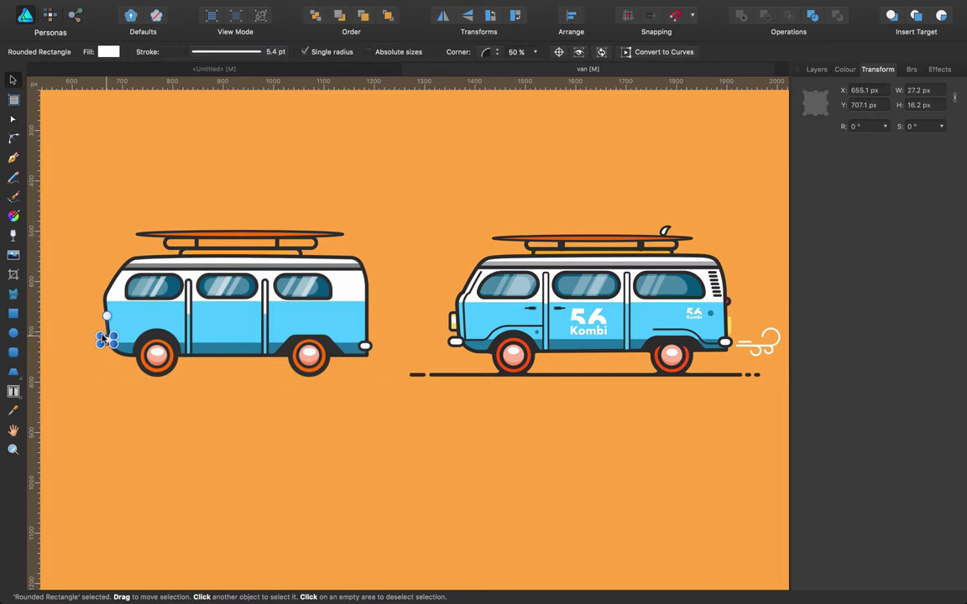
pyautogui.moveTo(102, 340); pyautogui.dragTo(103, 338)
pyautogui.click(179, 388)
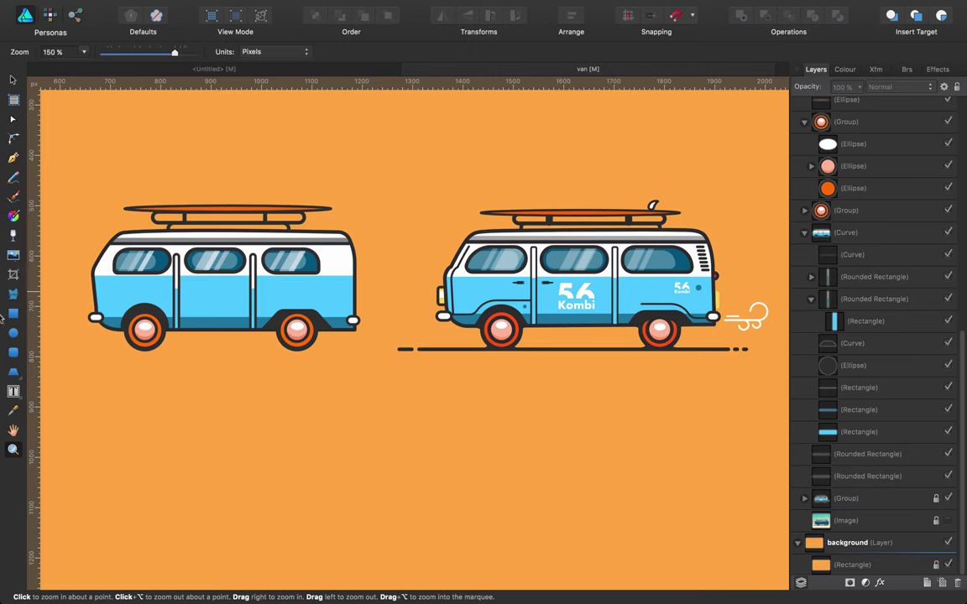
# Draw a yellow rounded-rectangle headlight about 23 px wide and 55 px tall and place it on the van's front edge.
pyautogui.click(11, 353)
pyautogui.hscroll(1, 103, 367)
pyautogui.moveTo(109, 367); pyautogui.dragTo(120, 400)
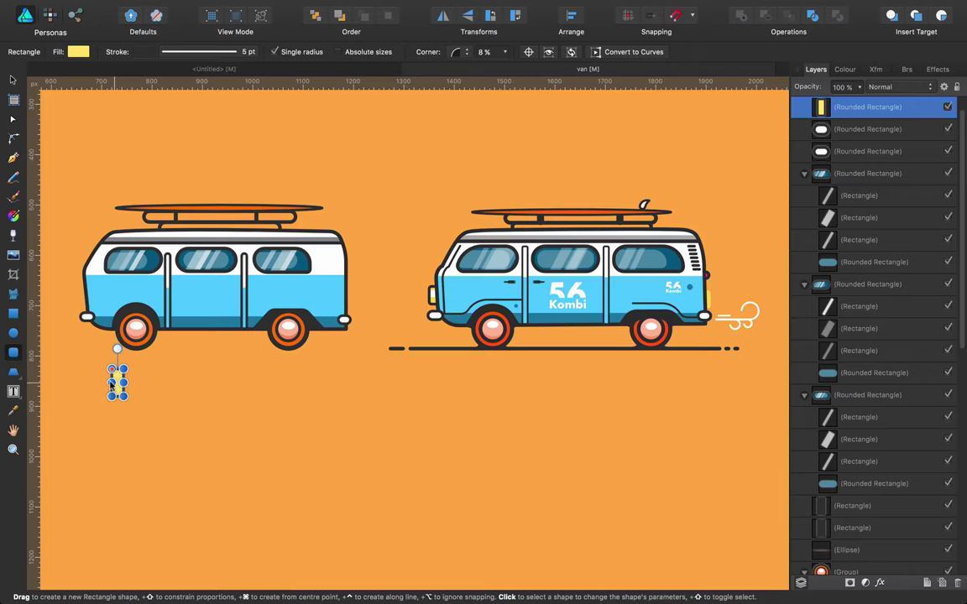
pyautogui.press('v')
pyautogui.moveTo(109, 369); pyautogui.dragTo(79, 288)
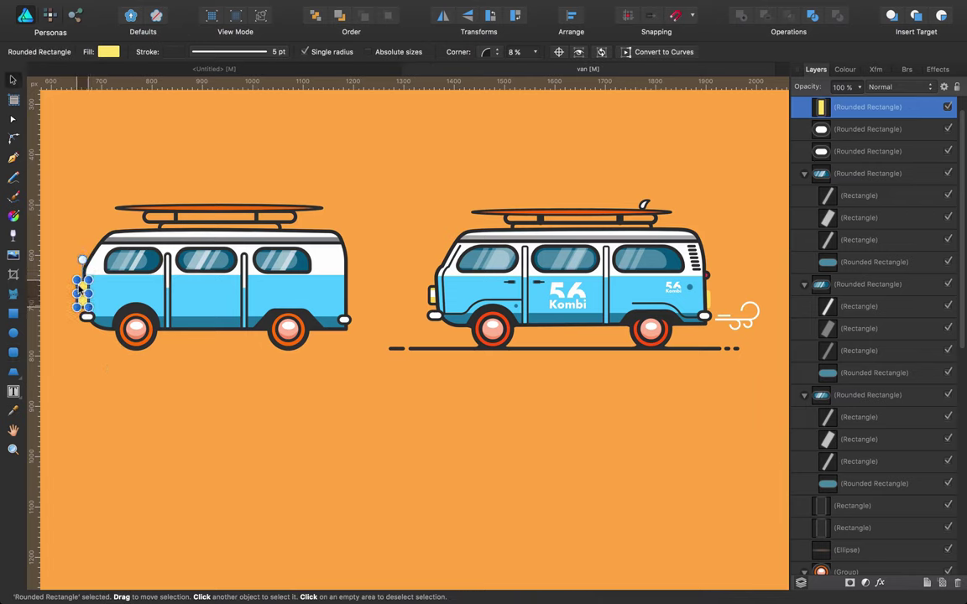
# Move the yellow headlight behind the van body in the stacking order, directly above the locked reference van group.
pyautogui.click(110, 338)
pyautogui.scroll(-6, 848, 405)
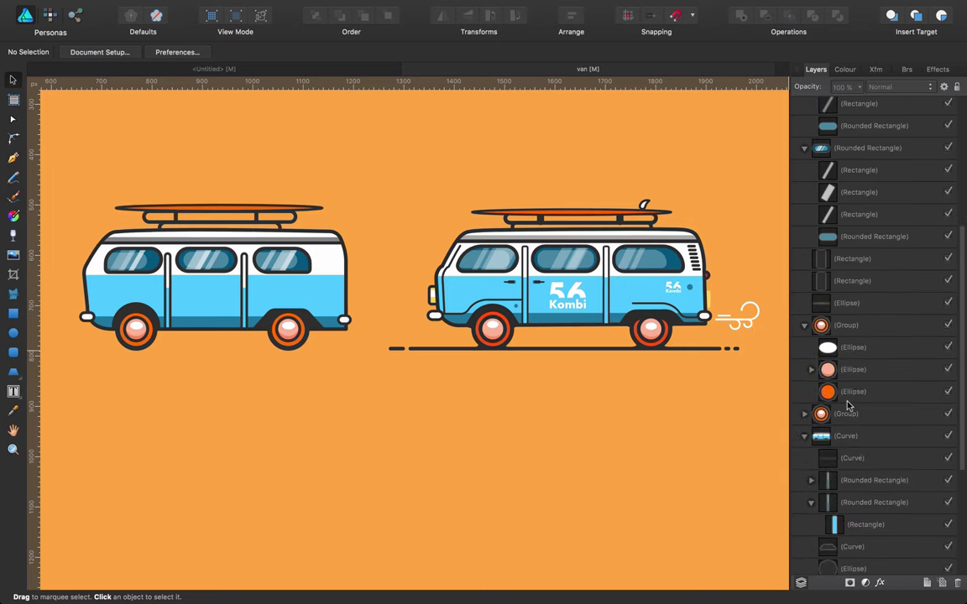
pyautogui.scroll(6, 847, 406)
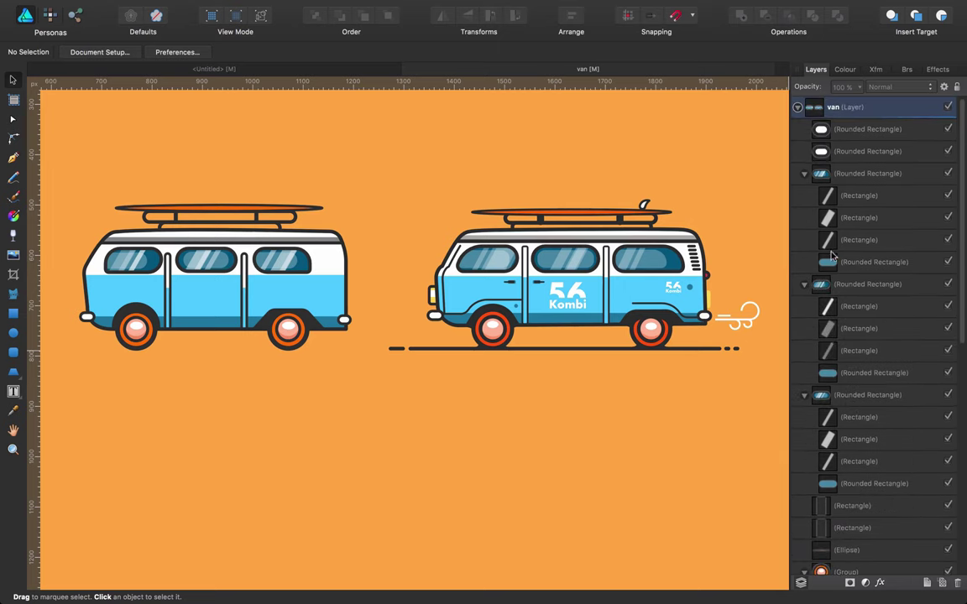
pyautogui.scroll(-10, 831, 256)
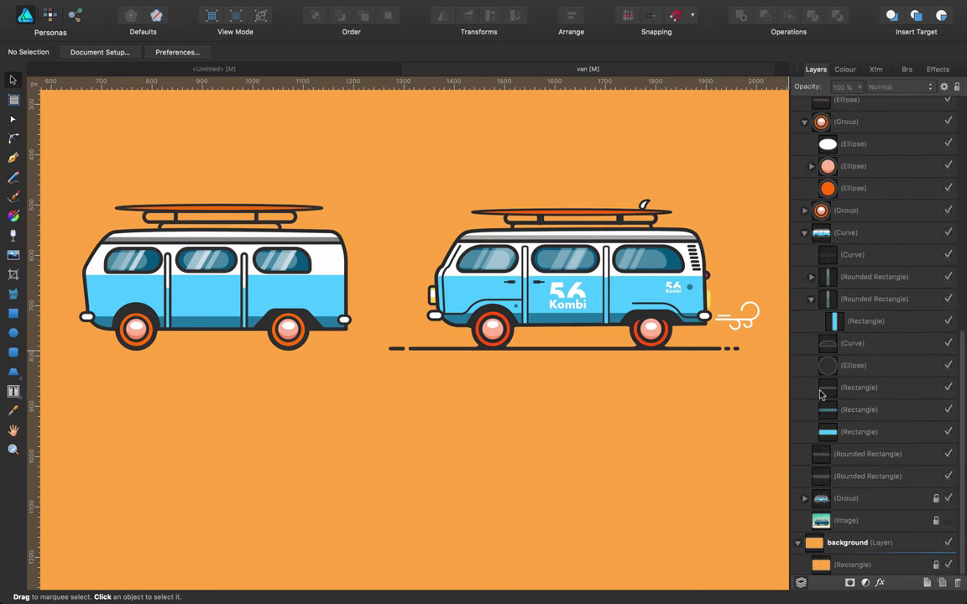
pyautogui.click(839, 476)
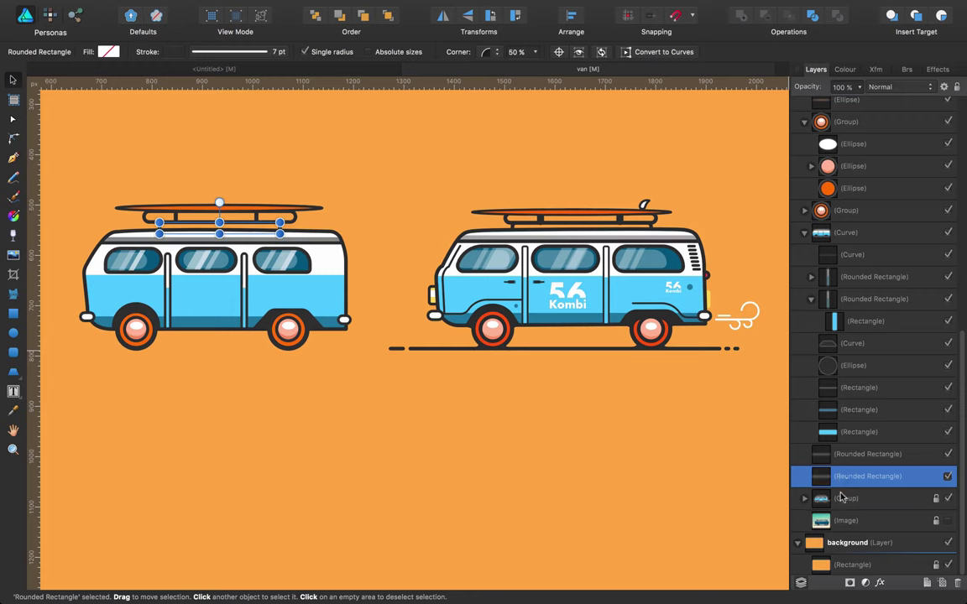
pyautogui.click(841, 497)
pyautogui.hotkey('ctrl', 'v')
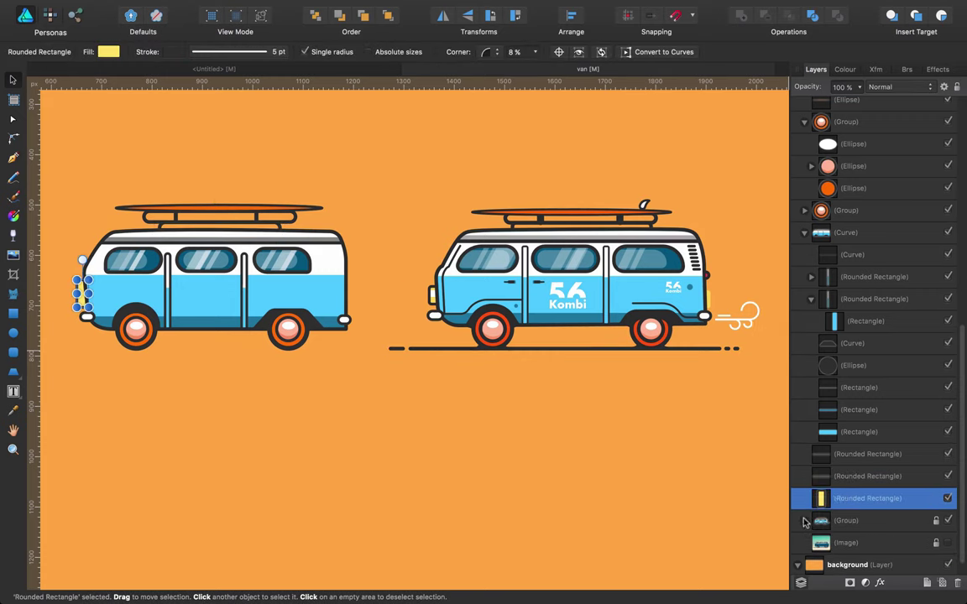
pyautogui.click(946, 521)
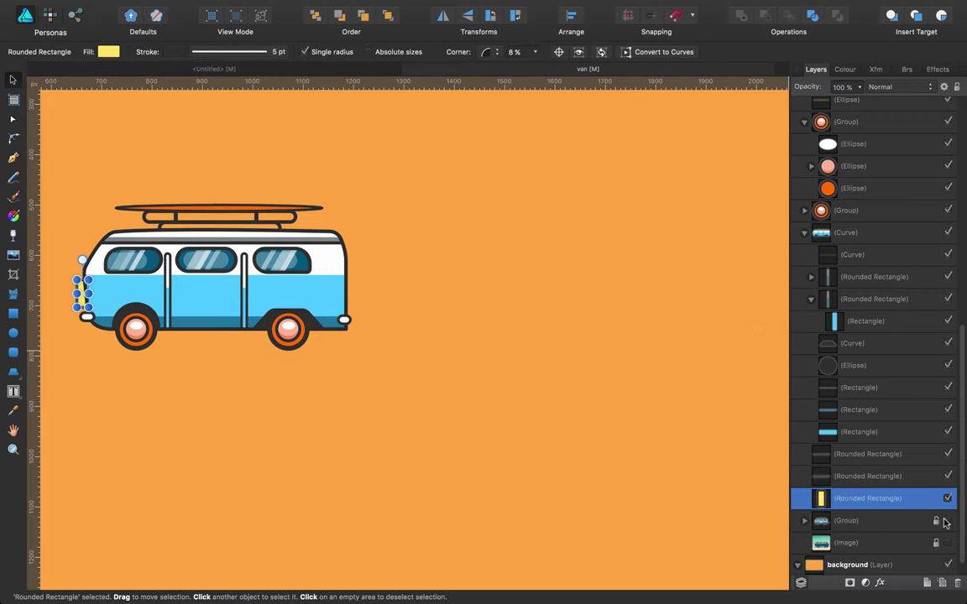
pyautogui.click(946, 521)
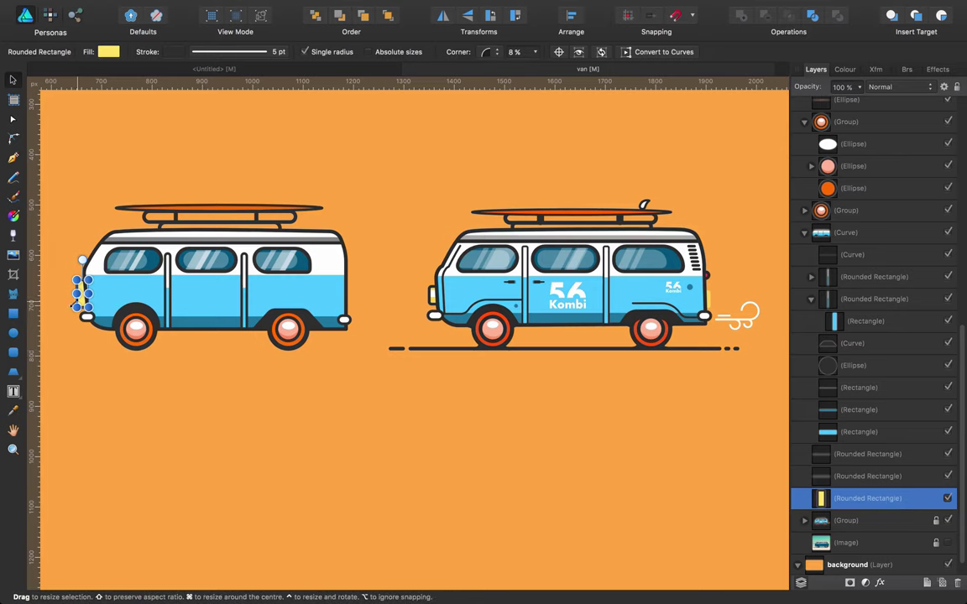
# Shrink the headlight slightly and nudge it left and down so it sticks out from the front edge above the bumper.
pyautogui.moveTo(77, 307); pyautogui.dragTo(77, 303)
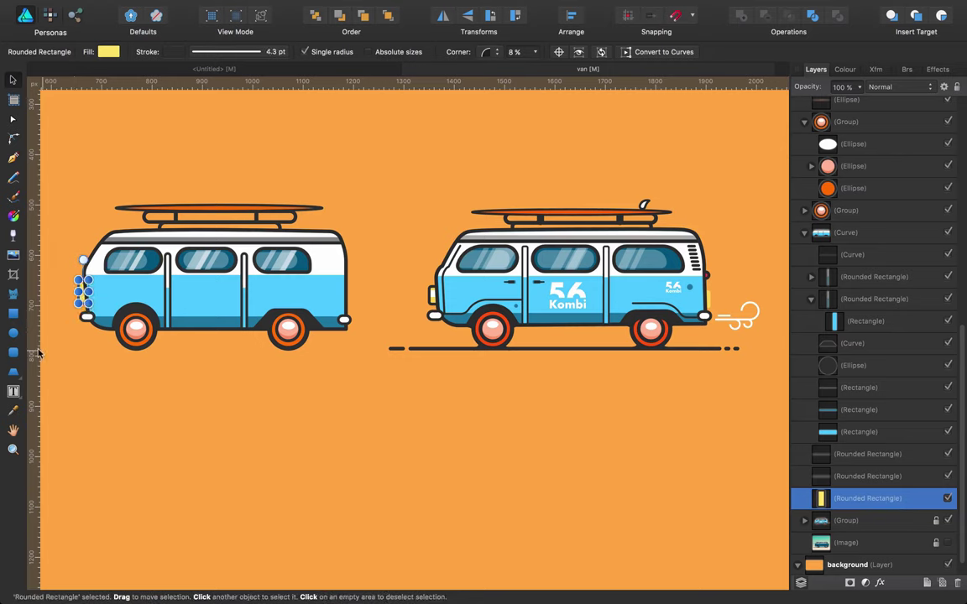
pyautogui.press('Left')
pyautogui.press('Left')
pyautogui.press('Left')
pyautogui.press('Left')
pyautogui.press('Left')
pyautogui.press('Left')
pyautogui.press('Left')
pyautogui.press('Down')
pyautogui.press('Down')
pyautogui.press('Down')
pyautogui.press('Down')
pyautogui.press('Down')
pyautogui.press('Down')
pyautogui.click(110, 432)
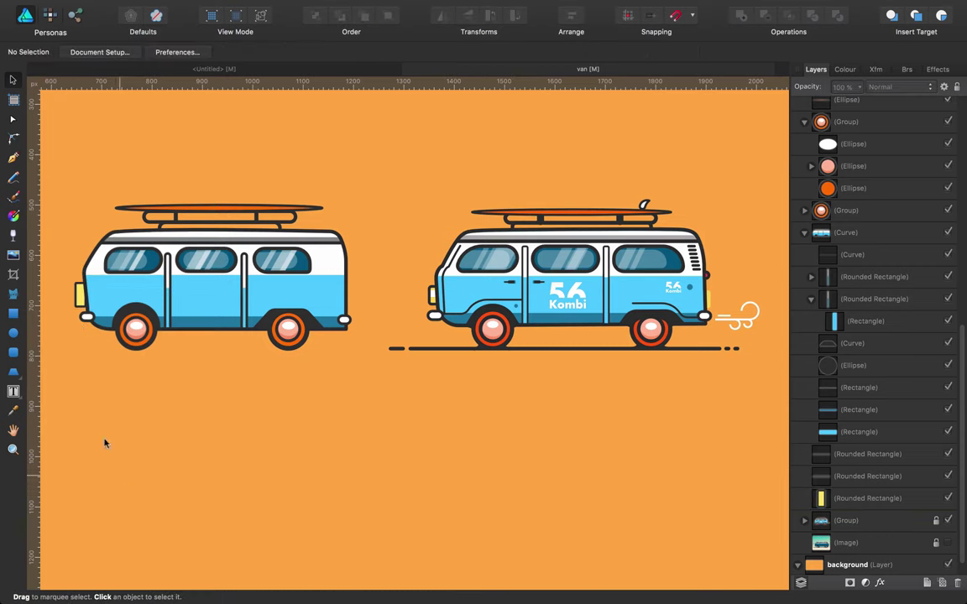
# Set the headlight's outline width to 6 pt.
pyautogui.click(79, 294)
pyautogui.click(173, 52)
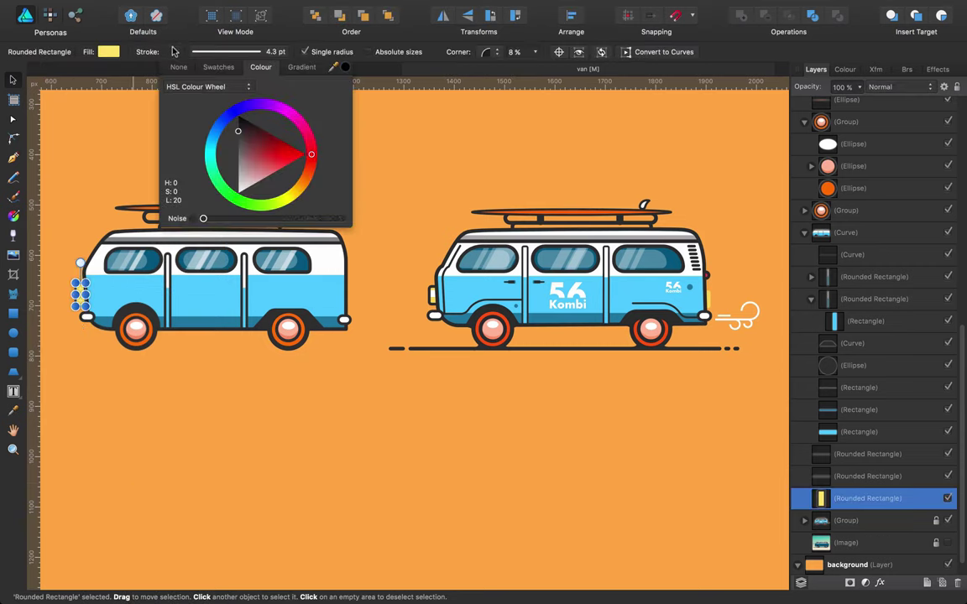
pyautogui.click(214, 52)
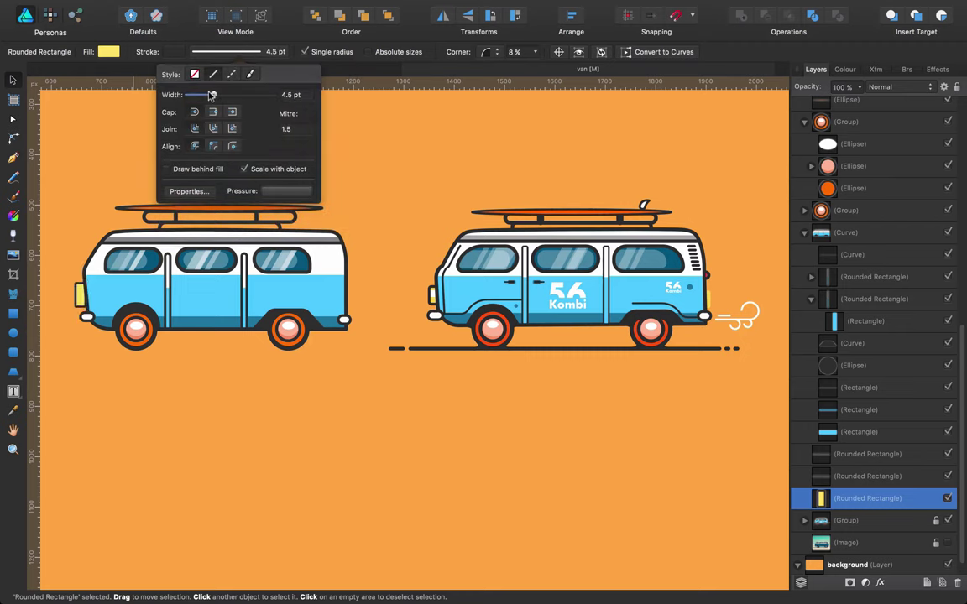
pyautogui.moveTo(210, 96); pyautogui.dragTo(215, 96)
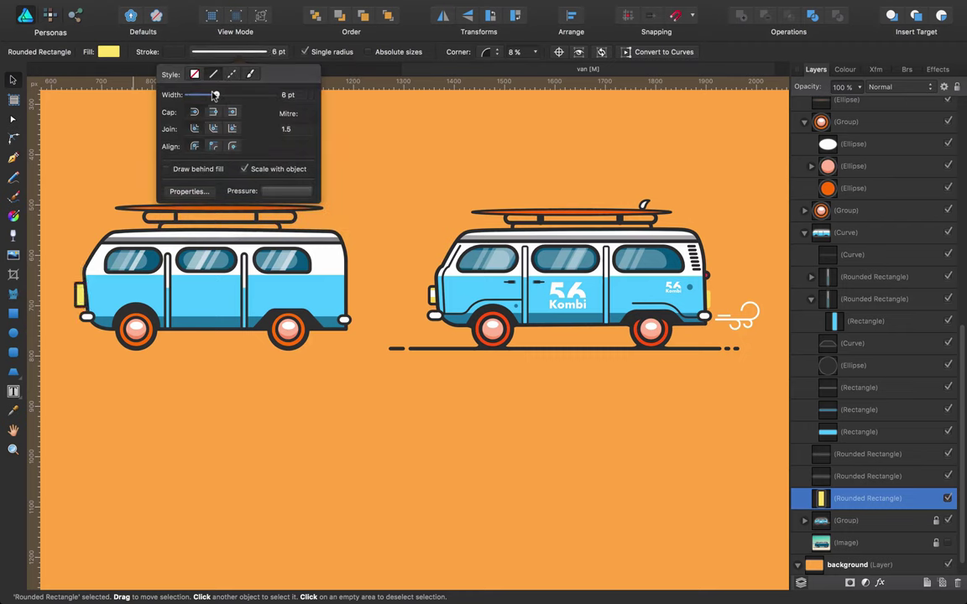
pyautogui.click(186, 422)
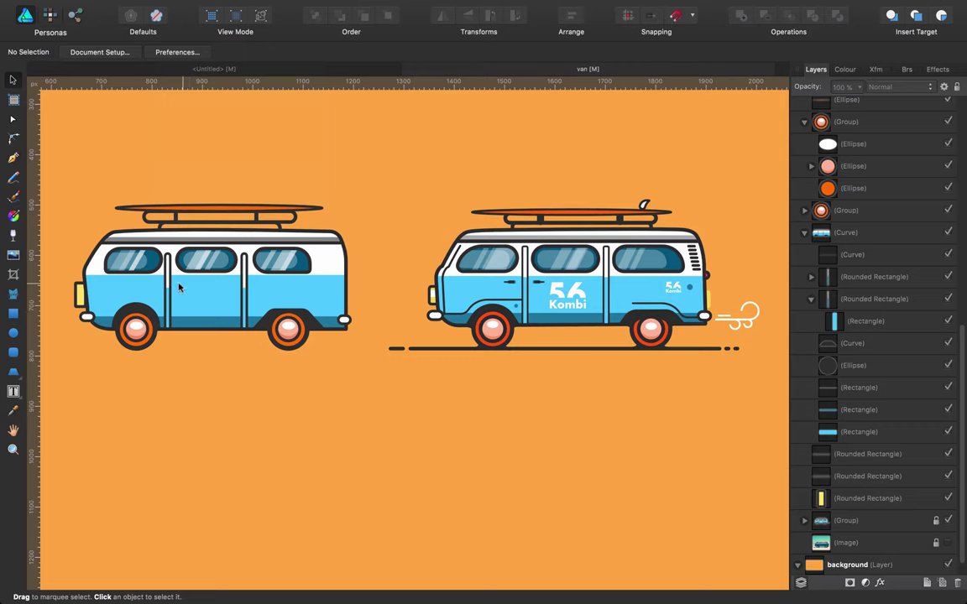
pyautogui.doubleClick(82, 279)
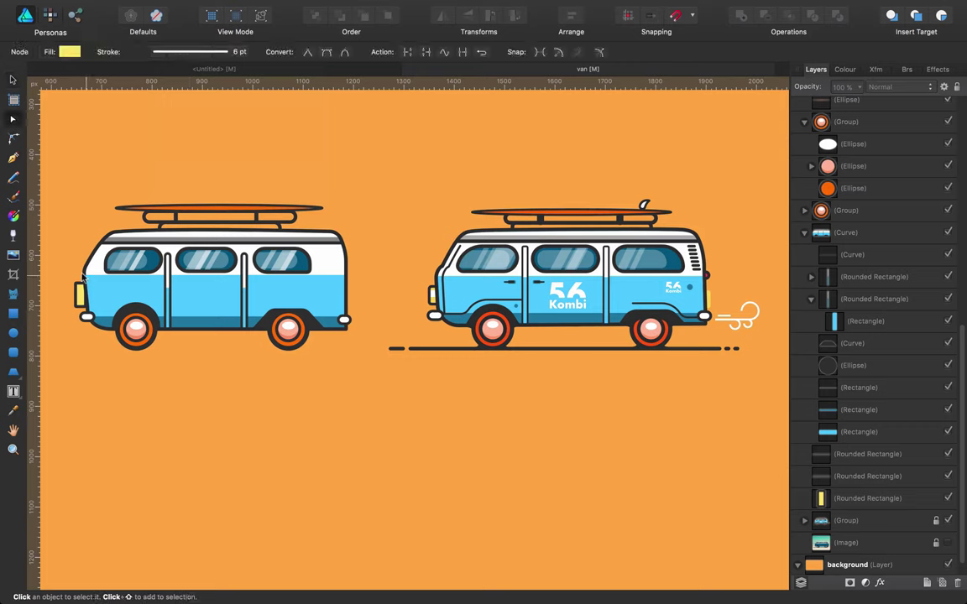
pyautogui.click(81, 273)
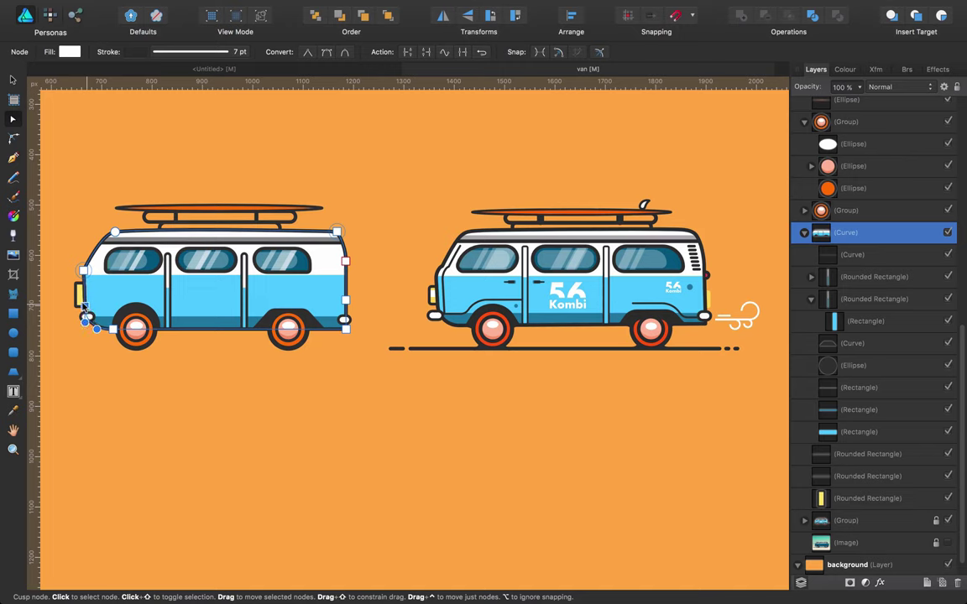
pyautogui.click(145, 381)
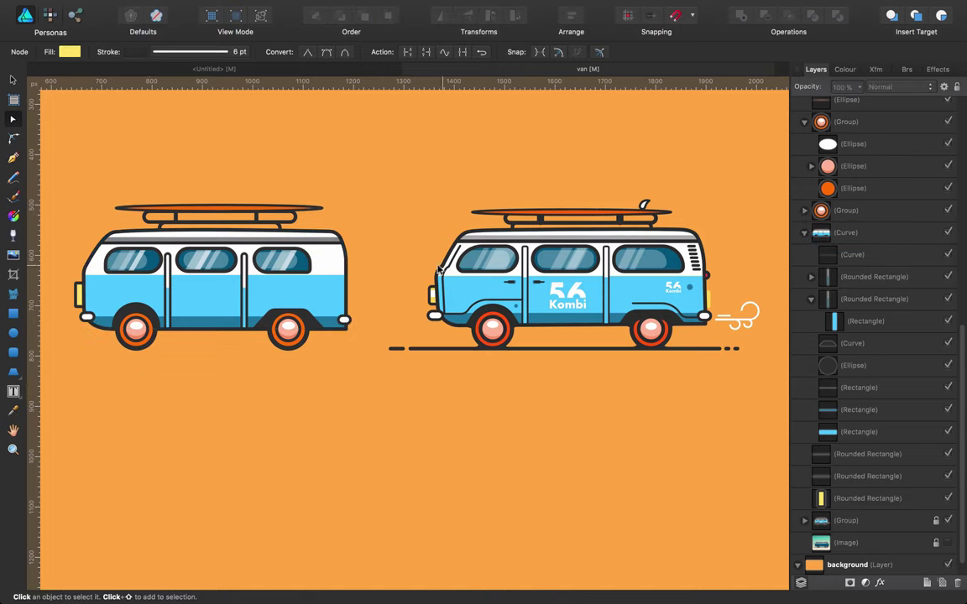
# Shorten the headlight from both ends to about 38 px tall.
pyautogui.click(77, 287)
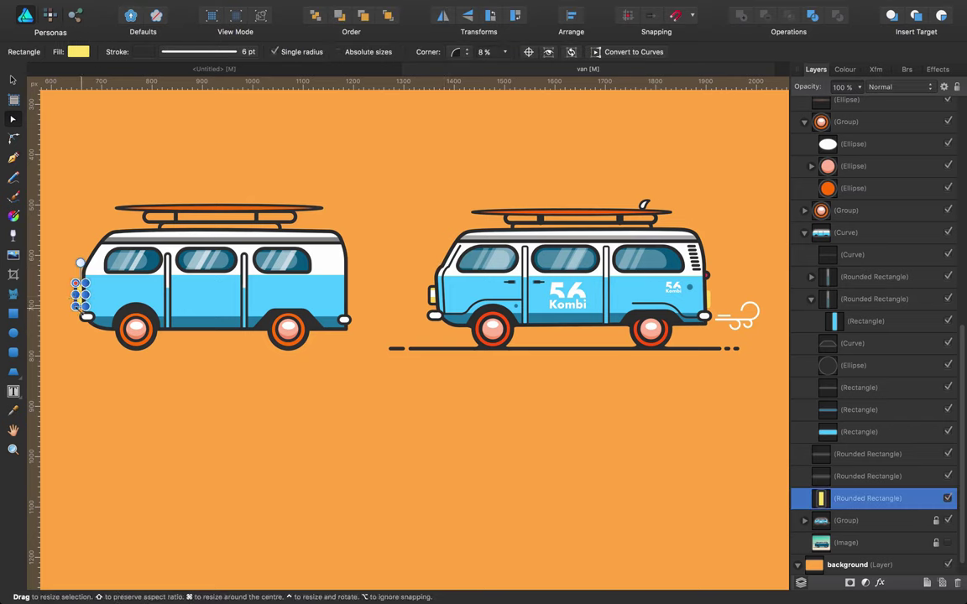
pyautogui.moveTo(82, 296); pyautogui.dragTo(81, 286)
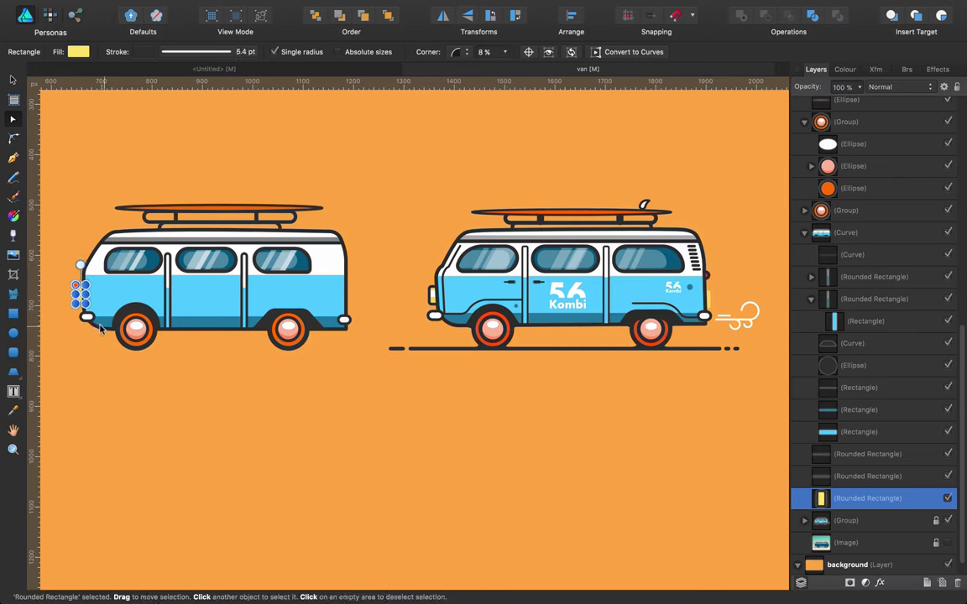
# Draw a rectangle about 37 px wide and 17 px tall below the front wheel, without outline and with pale cream fill (H 50, S 100, L 94).
pyautogui.click(13, 313)
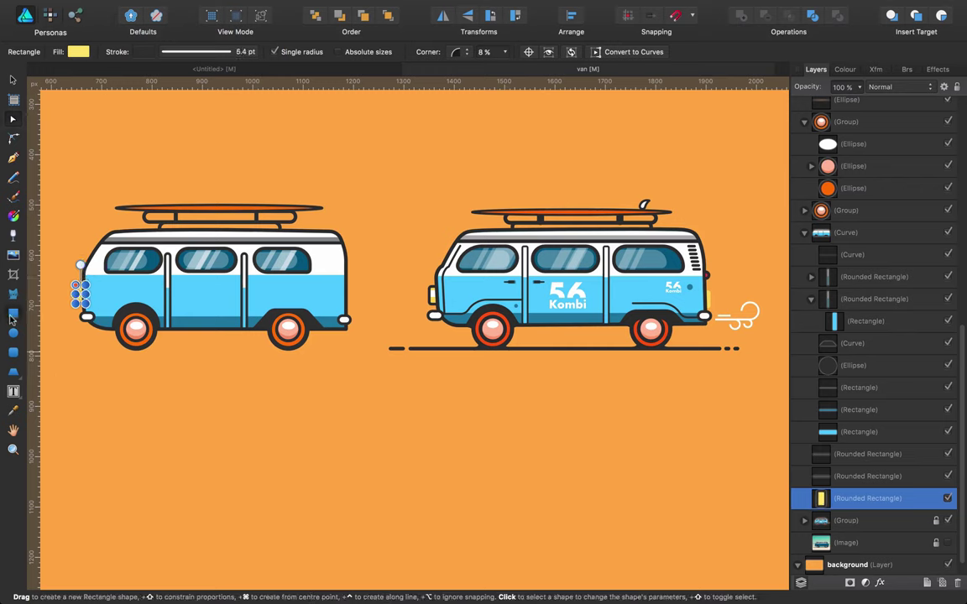
pyautogui.moveTo(119, 371); pyautogui.dragTo(138, 381)
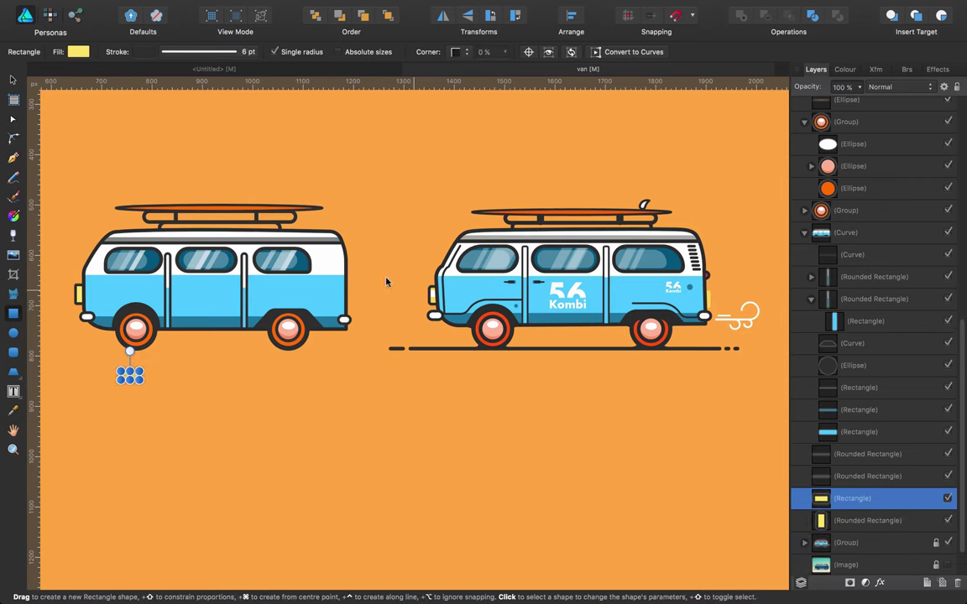
pyautogui.click(134, 52)
pyautogui.click(147, 67)
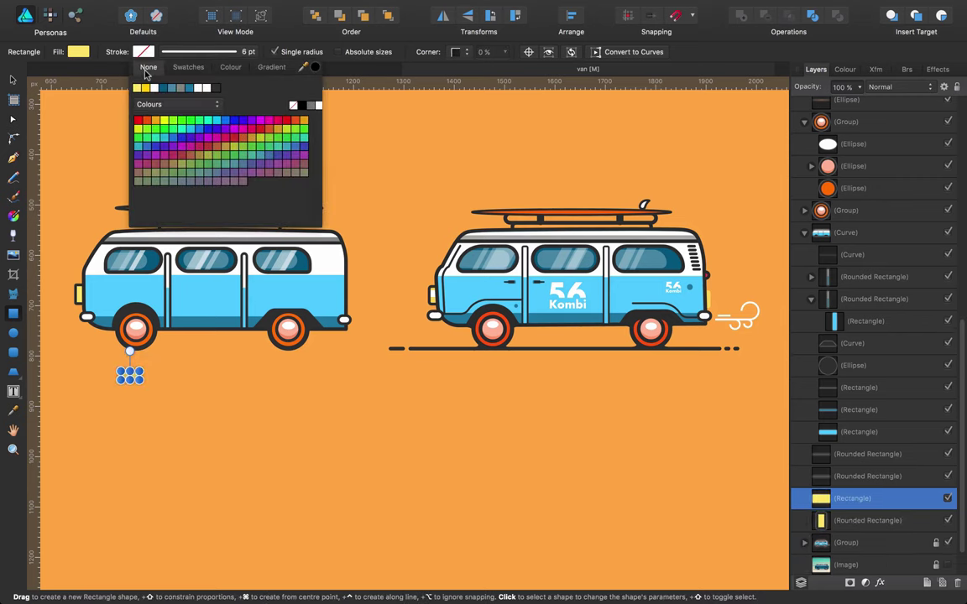
pyautogui.click(77, 52)
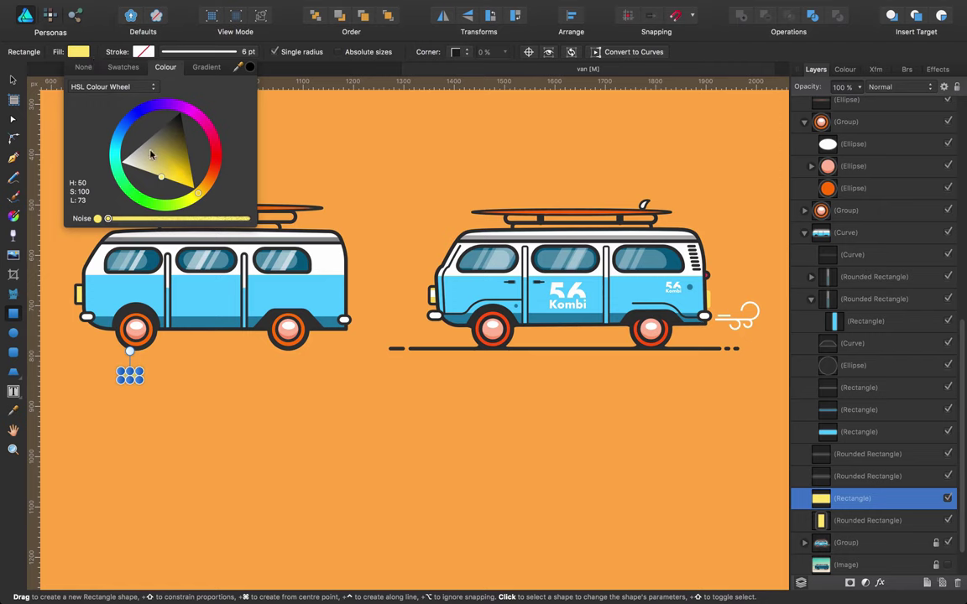
pyautogui.moveTo(151, 153); pyautogui.dragTo(126, 166)
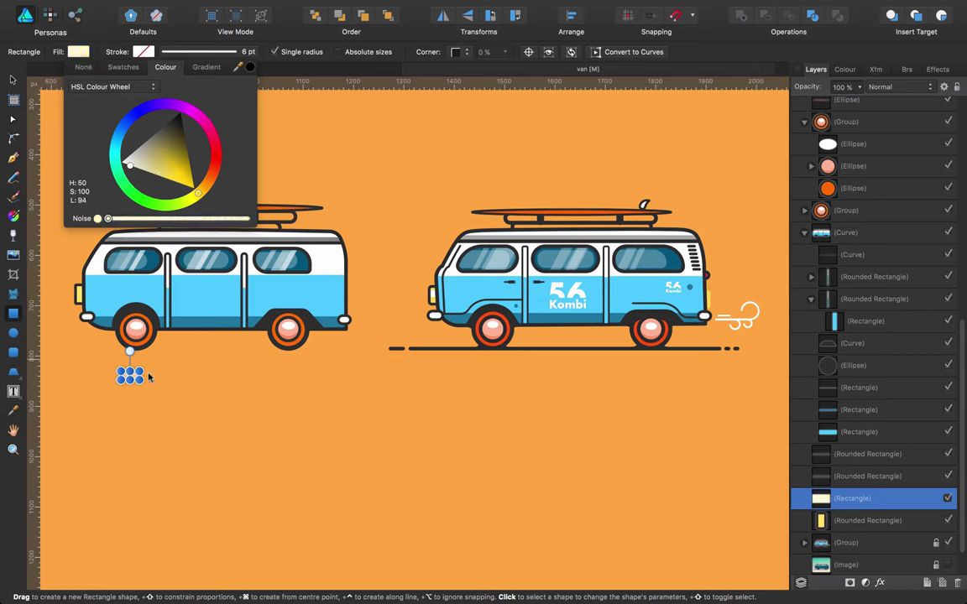
# Flatten the cream rectangle slightly and nest it inside the yellow headlight shape.
pyautogui.moveTo(131, 381); pyautogui.dragTo(129, 380)
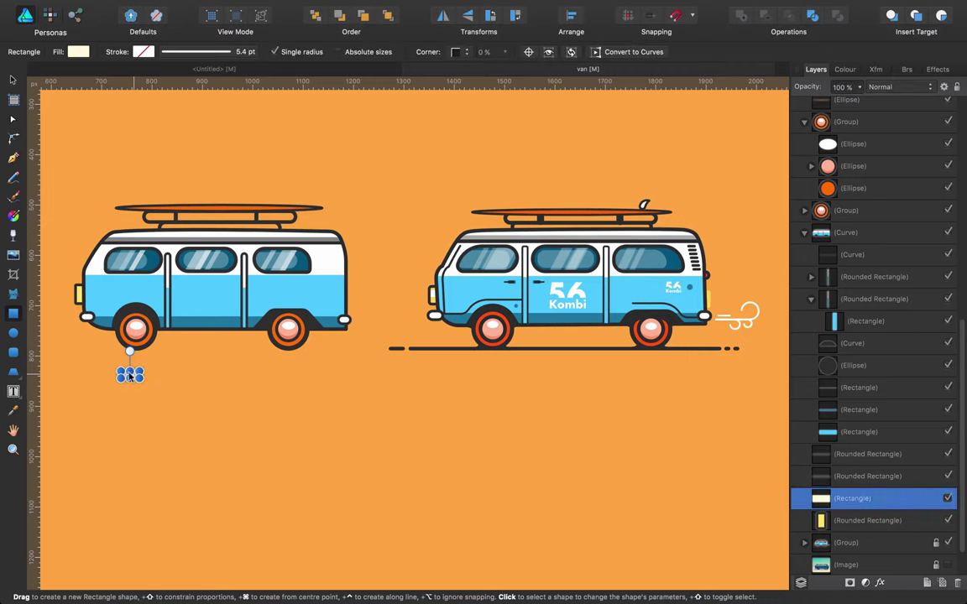
pyautogui.moveTo(130, 379); pyautogui.dragTo(130, 377)
pyautogui.press('Delete')
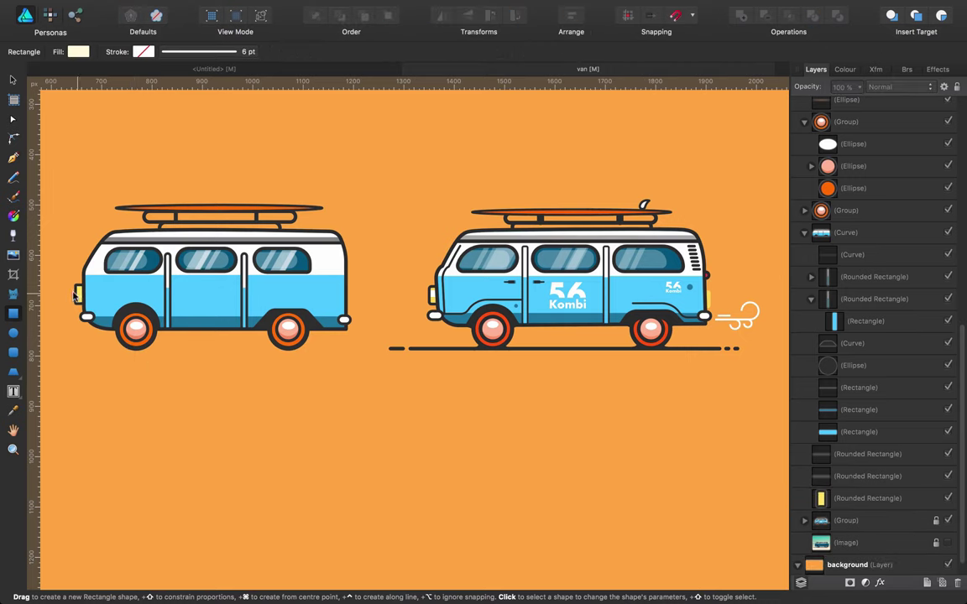
pyautogui.click(76, 293)
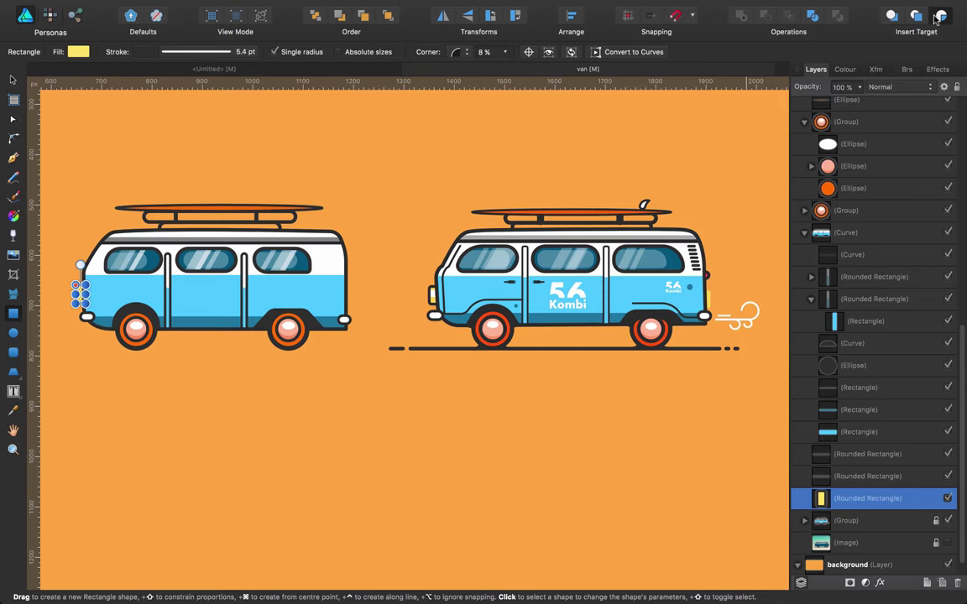
pyautogui.press('super+v')
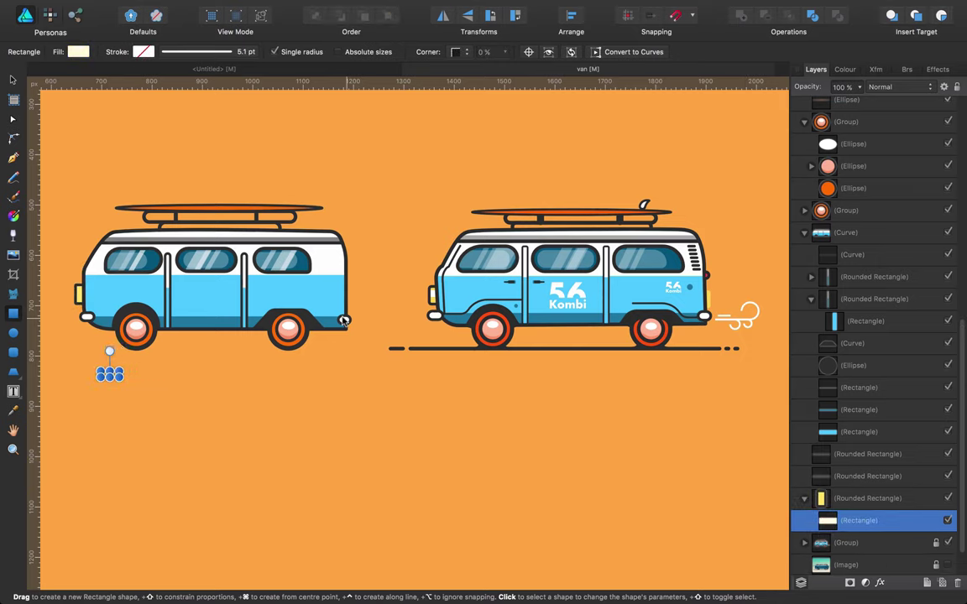
# Move the nested cream rectangle up and left over the headlight's upper part as a highlight.
pyautogui.hotkey('shift', 'Left')
pyautogui.hotkey('shift', 'Left')
pyautogui.hotkey('shift', 'Left')
pyautogui.hotkey('shift', 'Up')
pyautogui.hotkey('shift', 'Up')
pyautogui.hotkey('shift', 'Up')
pyautogui.hotkey('shift', 'Up')
pyautogui.hotkey('shift', 'Up')
pyautogui.hotkey('shift', 'Up')
pyautogui.hotkey('shift', 'Up')
pyautogui.hotkey('shift', 'Up')
pyautogui.hotkey('shift', 'Up')
pyautogui.hotkey('shift', 'Up')
pyautogui.hotkey('shift', 'Up')
pyautogui.hotkey('shift', 'Up')
pyautogui.hotkey('shift', 'Up')
pyautogui.hotkey('shift', 'Left')
pyautogui.hotkey('shift', 'Left')
pyautogui.hotkey('shift', 'Left')
pyautogui.hotkey('shift', 'Up')
pyautogui.hotkey('shift', 'Up')
pyautogui.hotkey('shift', 'Up')
pyautogui.click(264, 140)
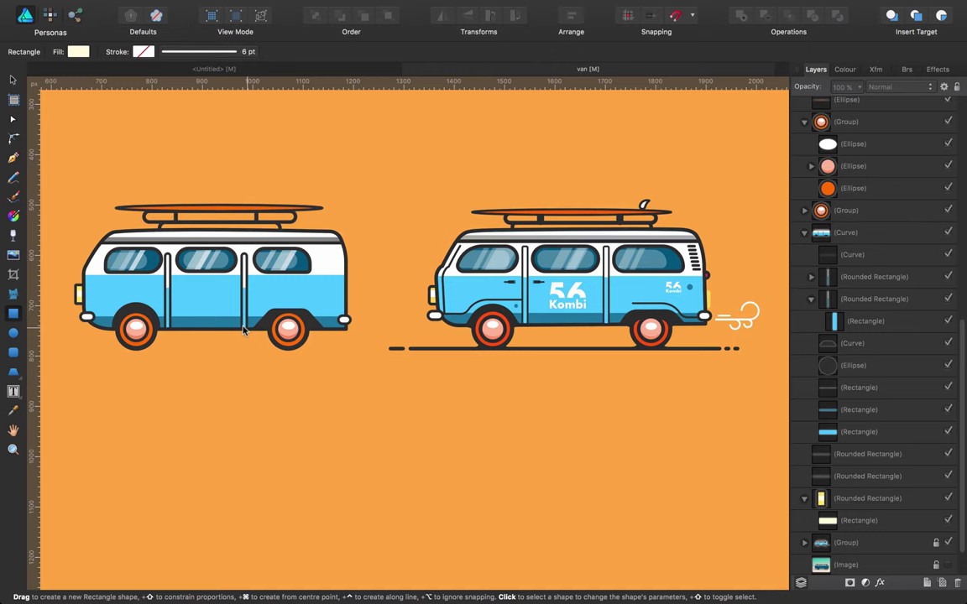
pyautogui.click(13, 449)
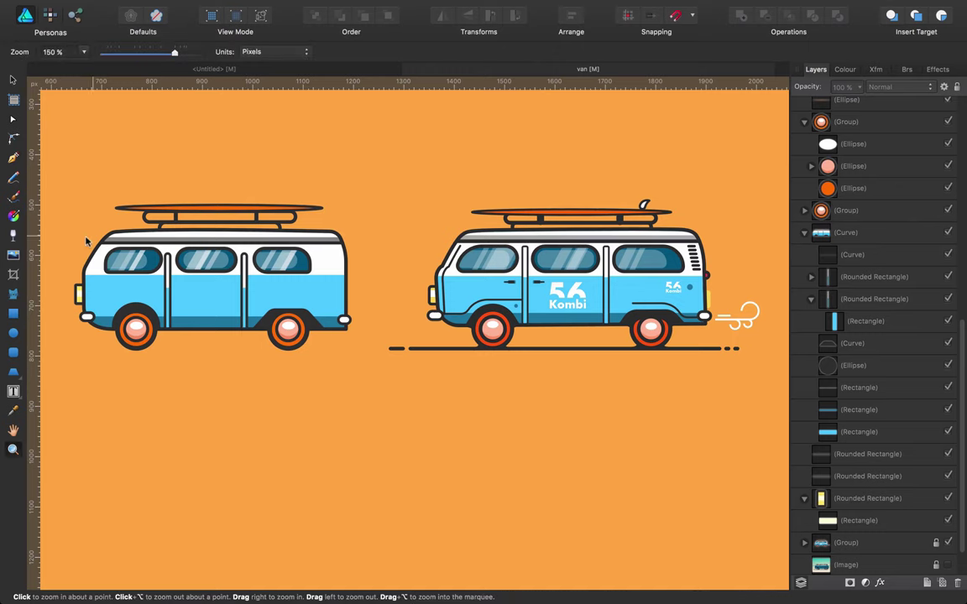
# Round the yellow headlight's corners to about 30%.
pyautogui.click(74, 301)
pyautogui.click(74, 301)
pyautogui.click(74, 301)
pyautogui.click(74, 302)
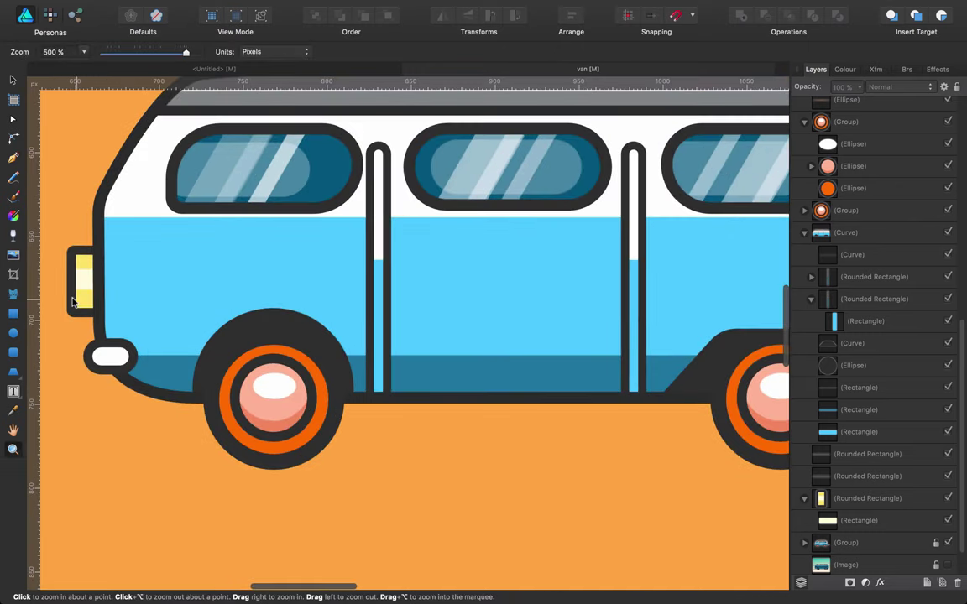
pyautogui.press('v')
pyautogui.click(75, 262)
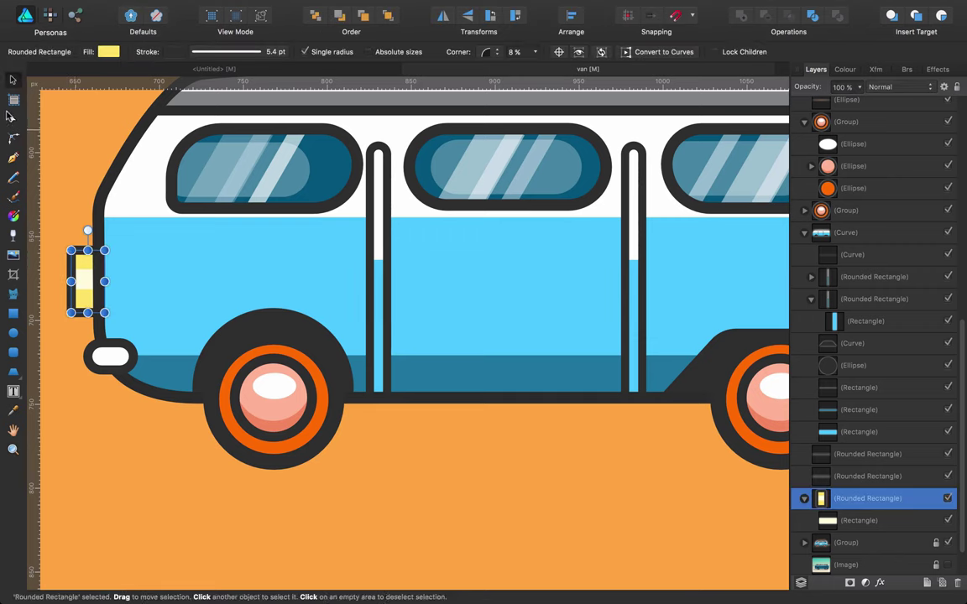
pyautogui.click(11, 118)
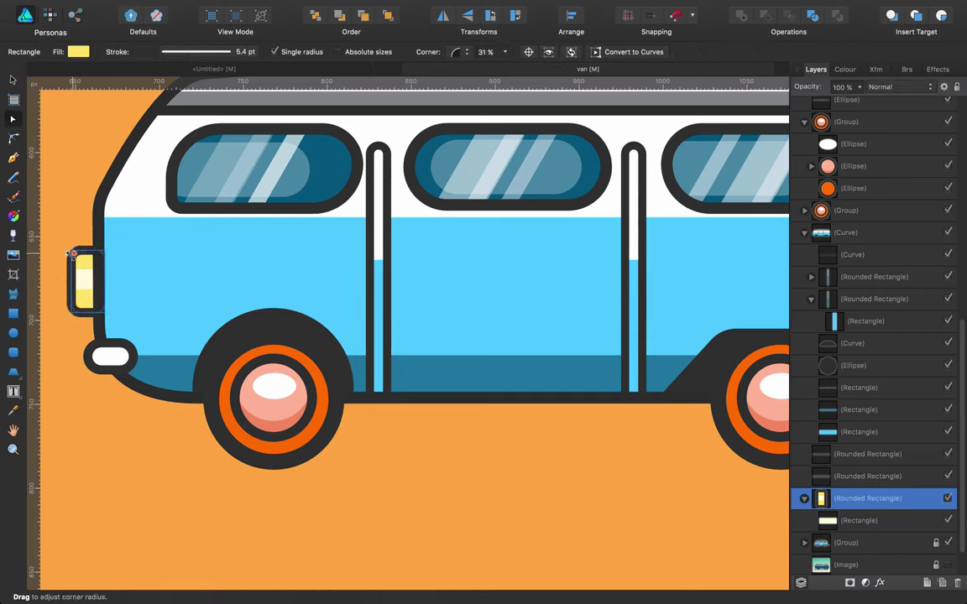
pyautogui.moveTo(72, 252); pyautogui.dragTo(74, 254)
pyautogui.click(70, 209)
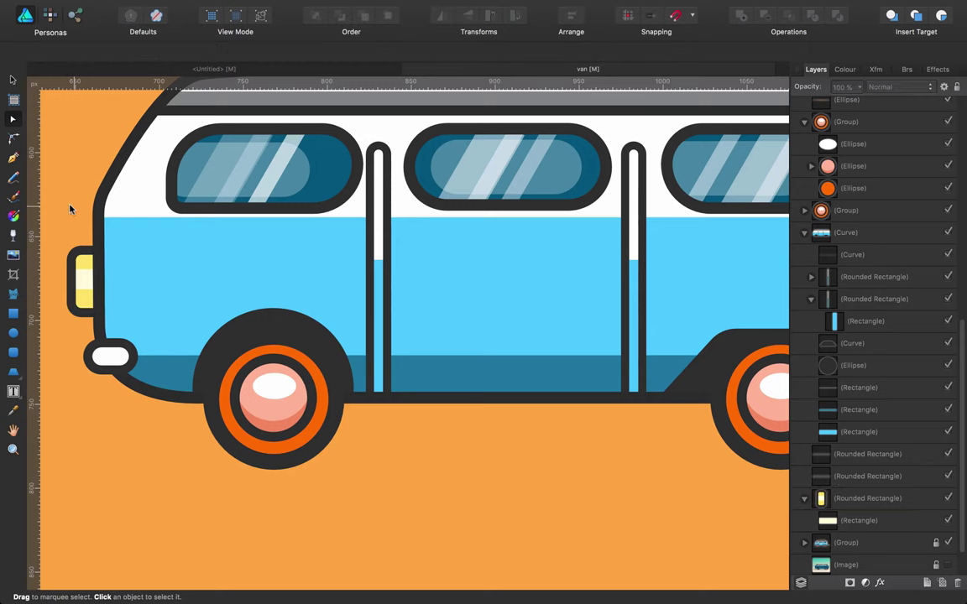
# Duplicate the headlight with its highlight and move the copy horizontally to the van's rear edge.
pyautogui.press('super+0')
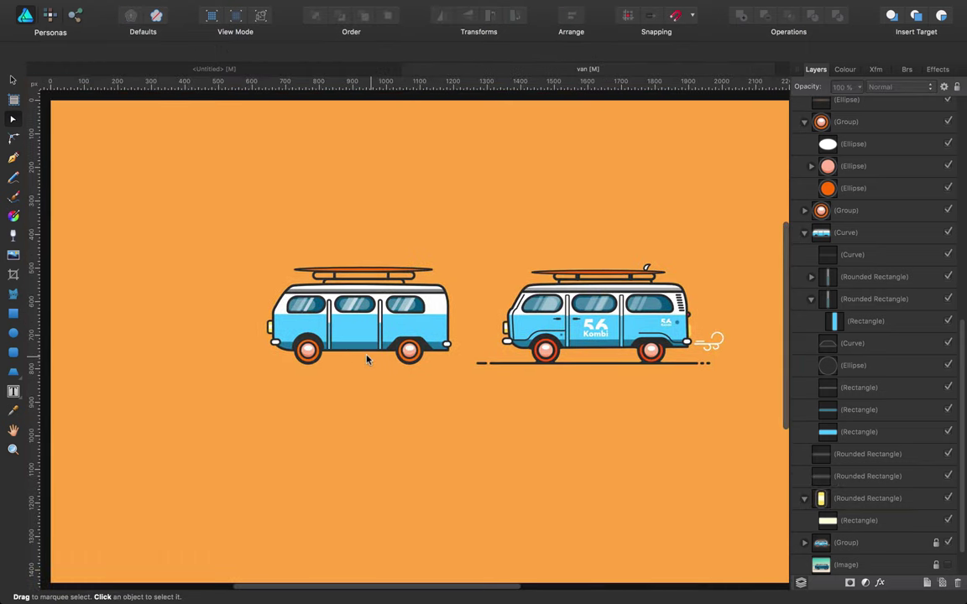
pyautogui.click(265, 330)
pyautogui.moveTo(265, 331); pyautogui.dragTo(268, 331)
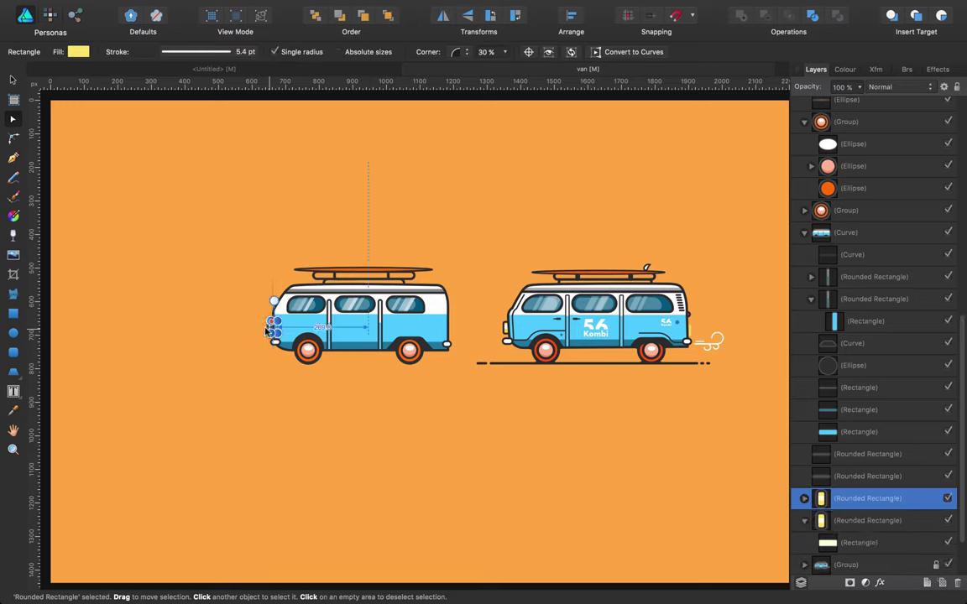
pyautogui.hotkey('shift', 'Right')
pyautogui.hotkey('shift', 'Right')
pyautogui.hotkey('shift', 'Right')
pyautogui.hotkey('shift', 'Right')
pyautogui.hotkey('shift', 'Right')
pyautogui.hotkey('shift', 'Right')
pyautogui.hotkey('shift', 'Right')
pyautogui.hotkey('shift', 'Right')
pyautogui.hotkey('shift', 'Right')
pyautogui.hotkey('shift', 'Right')
pyautogui.hotkey('shift', 'Right')
pyautogui.hotkey('shift', 'Right')
pyautogui.hotkey('shift', 'Right')
pyautogui.hotkey('shift', 'Right')
pyautogui.hotkey('shift', 'Right')
pyautogui.hotkey('shift', 'Right')
pyautogui.hotkey('shift', 'Right')
pyautogui.hotkey('shift', 'Right')
pyautogui.hotkey('shift', 'Right')
pyautogui.hotkey('shift', 'Right')
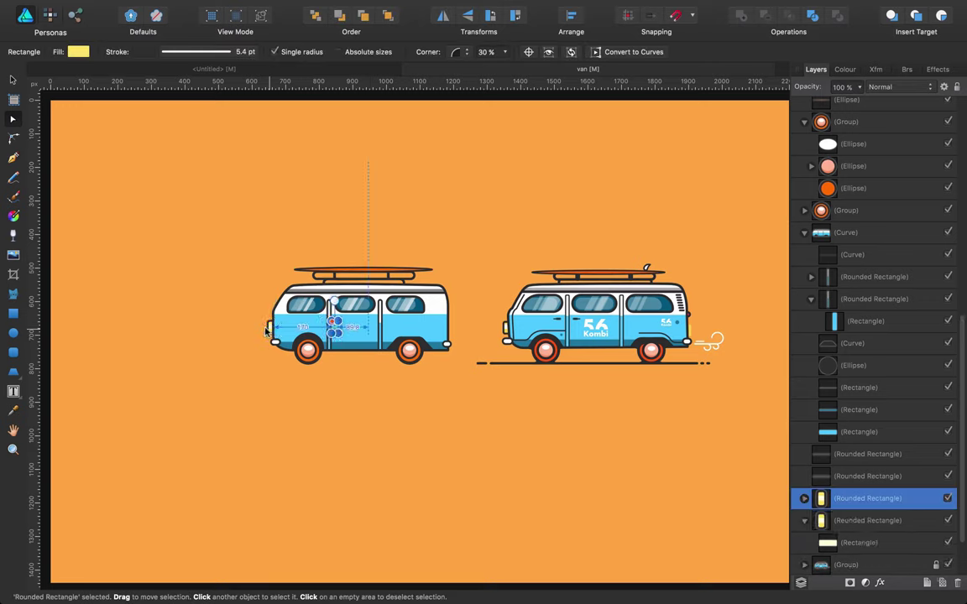
pyautogui.hotkey('shift', 'Right')
pyautogui.hotkey('shift', 'Right')
pyautogui.hotkey('shift', 'Right')
pyautogui.hotkey('shift', 'Right')
pyautogui.hotkey('shift', 'Right')
pyautogui.hotkey('shift', 'Right')
pyautogui.hotkey('shift', 'Right')
pyautogui.hotkey('shift', 'Right')
pyautogui.hotkey('shift', 'Right')
pyautogui.hotkey('shift', 'Right')
pyautogui.hotkey('shift', 'Right')
pyautogui.hotkey('shift', 'Right')
pyautogui.hotkey('shift', 'Right')
pyautogui.hotkey('shift', 'Right')
pyautogui.hotkey('shift', 'Right')
pyautogui.hotkey('shift', 'Right')
pyautogui.hotkey('shift', 'Right')
pyautogui.hotkey('shift', 'Right')
pyautogui.hotkey('shift', 'Right')
pyautogui.hotkey('shift', 'Right')
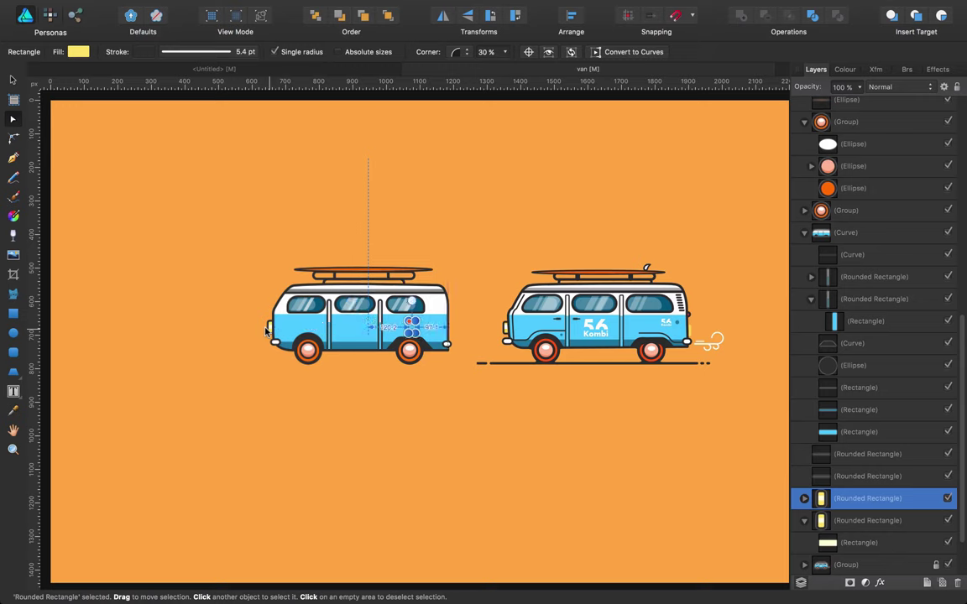
pyautogui.hotkey('shift', 'Right')
pyautogui.hotkey('shift', 'Right')
pyautogui.hotkey('shift', 'Right')
pyautogui.hotkey('shift', 'Right')
pyautogui.hotkey('shift', 'Right')
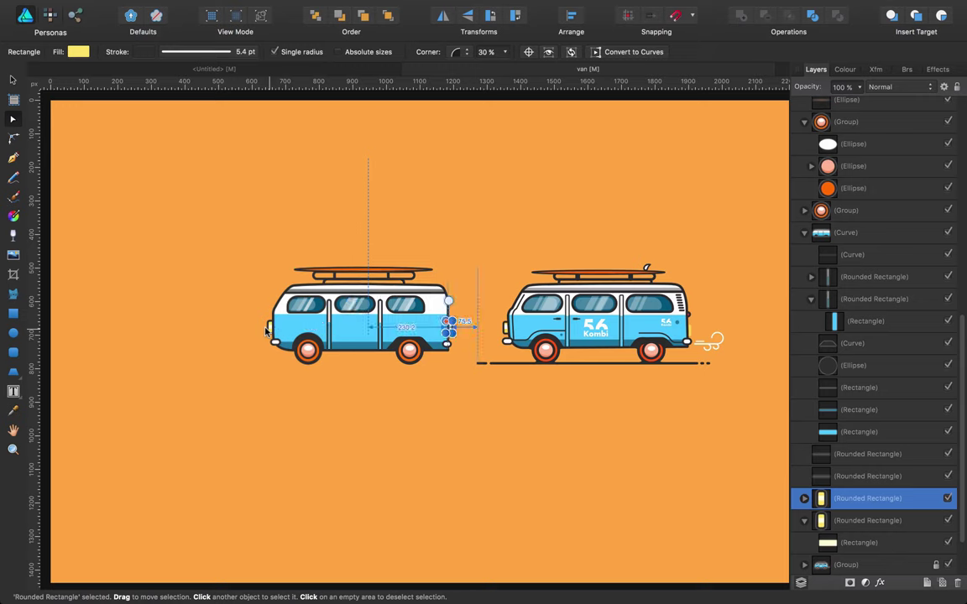
# Remove the outline from the rear light copy.
pyautogui.click(141, 52)
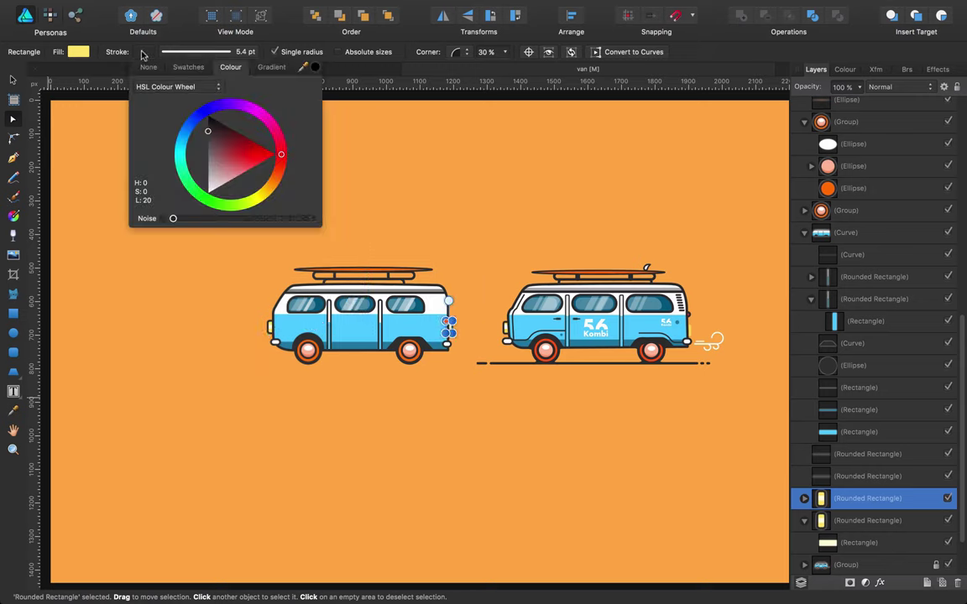
pyautogui.click(139, 53)
pyautogui.click(136, 52)
pyautogui.click(142, 66)
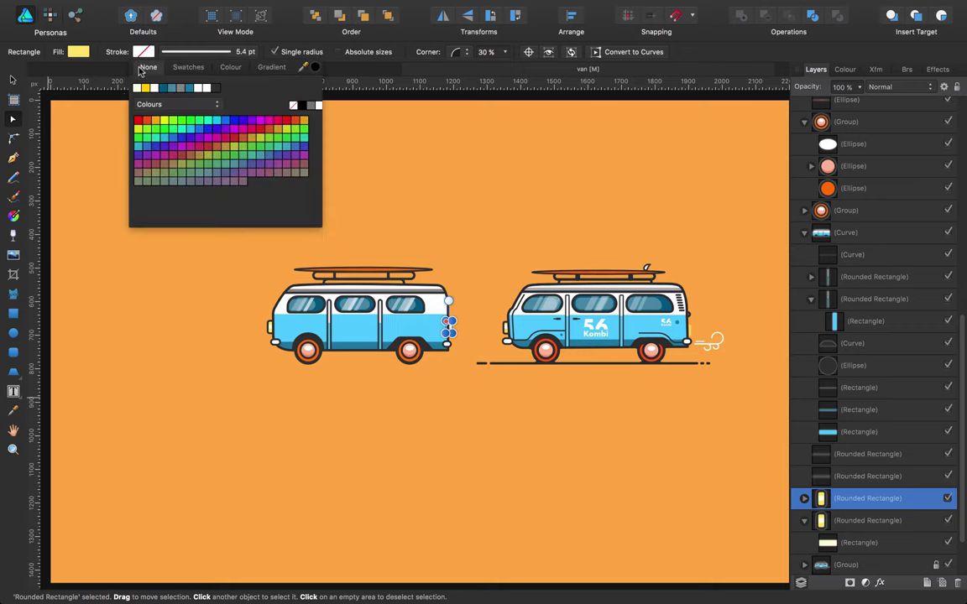
pyautogui.click(134, 316)
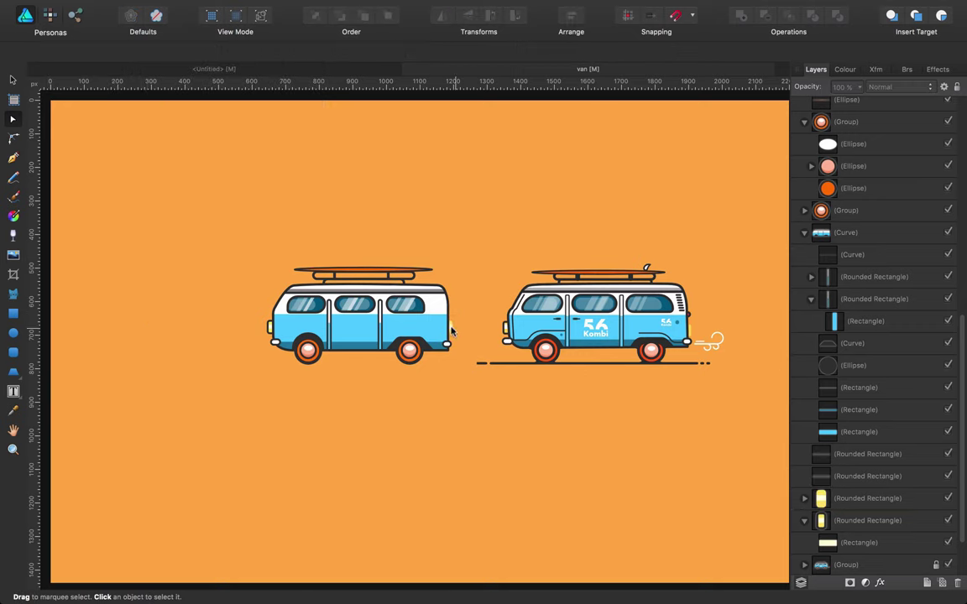
# Delete the cream highlight rectangle nested inside the rear light copy.
pyautogui.click(402, 298)
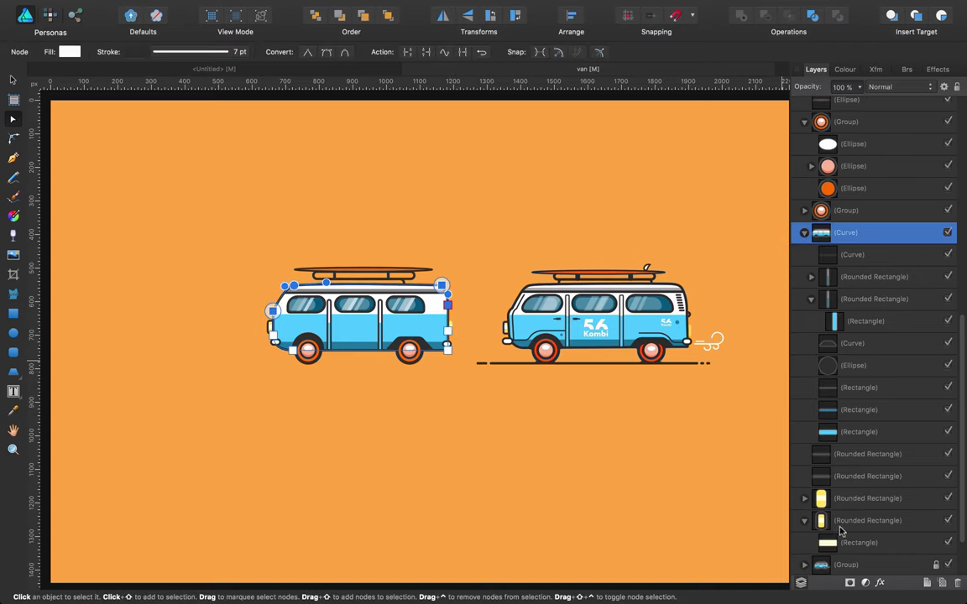
pyautogui.click(853, 501)
pyautogui.click(803, 499)
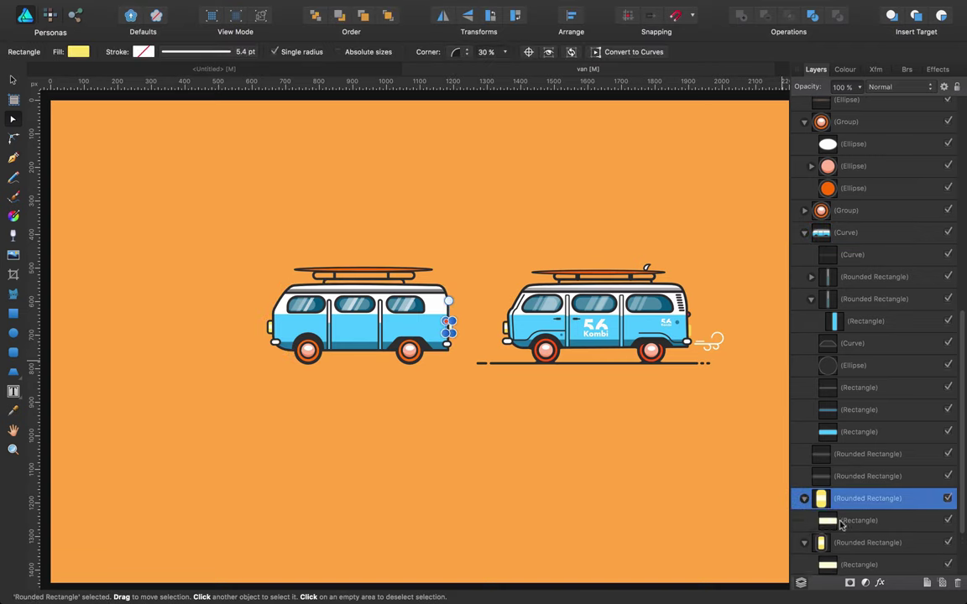
pyautogui.click(841, 522)
pyautogui.press('Delete')
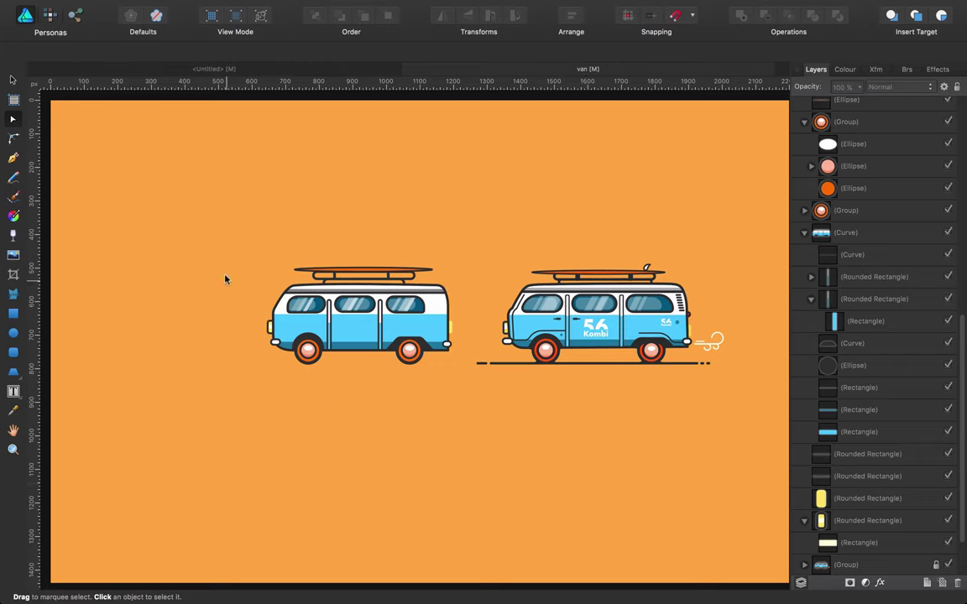
# Select all parts of the drawn van and move them about 180 px left, away from the reference van.
pyautogui.moveTo(230, 233); pyautogui.dragTo(474, 395)
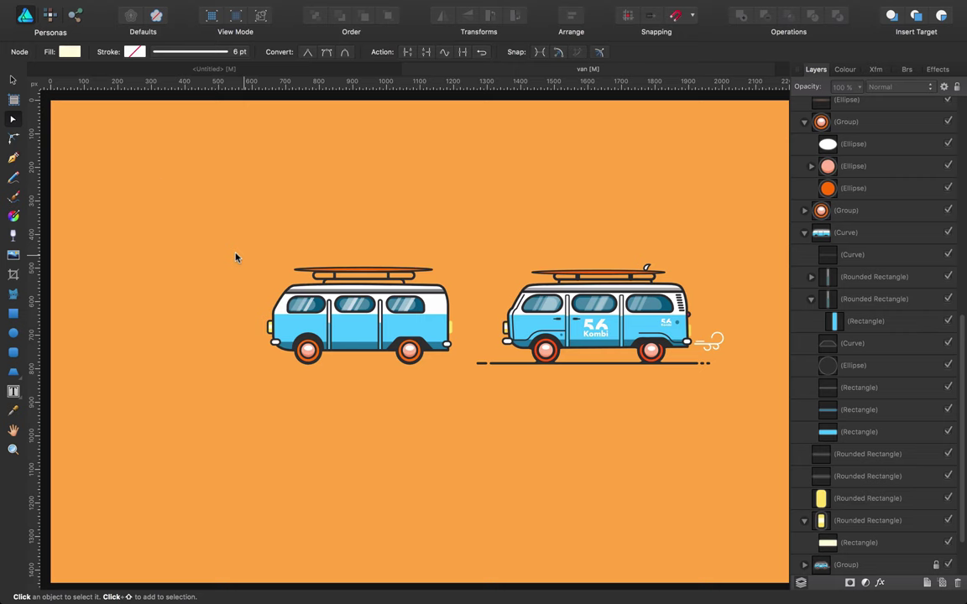
pyautogui.press('v')
pyautogui.moveTo(215, 214); pyautogui.dragTo(507, 421)
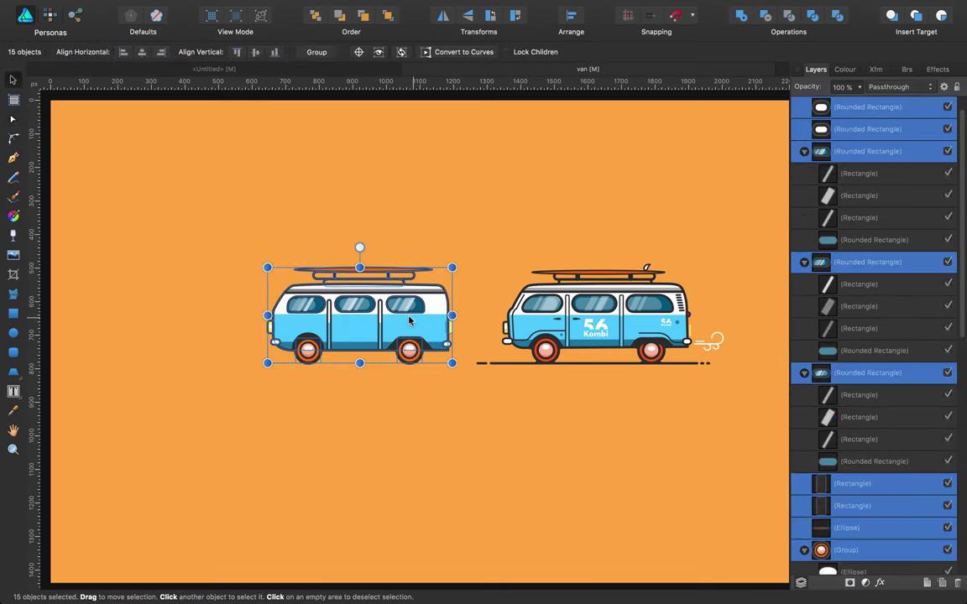
pyautogui.hotkey('shift', 'Left')
pyautogui.hotkey('shift', 'Left')
pyautogui.hotkey('shift', 'Left')
pyautogui.hotkey('shift', 'Left')
pyautogui.hotkey('shift', 'Left')
pyautogui.hotkey('shift', 'Left')
pyautogui.hotkey('shift', 'Left')
pyautogui.hotkey('shift', 'Left')
pyautogui.hotkey('shift', 'Left')
pyautogui.hotkey('shift', 'Left')
pyautogui.hotkey('shift', 'Left')
pyautogui.hotkey('shift', 'Left')
pyautogui.hotkey('shift', 'Left')
pyautogui.hotkey('shift', 'Left')
pyautogui.hotkey('shift', 'Left')
pyautogui.hotkey('shift', 'Left')
pyautogui.hotkey('shift', 'Left')
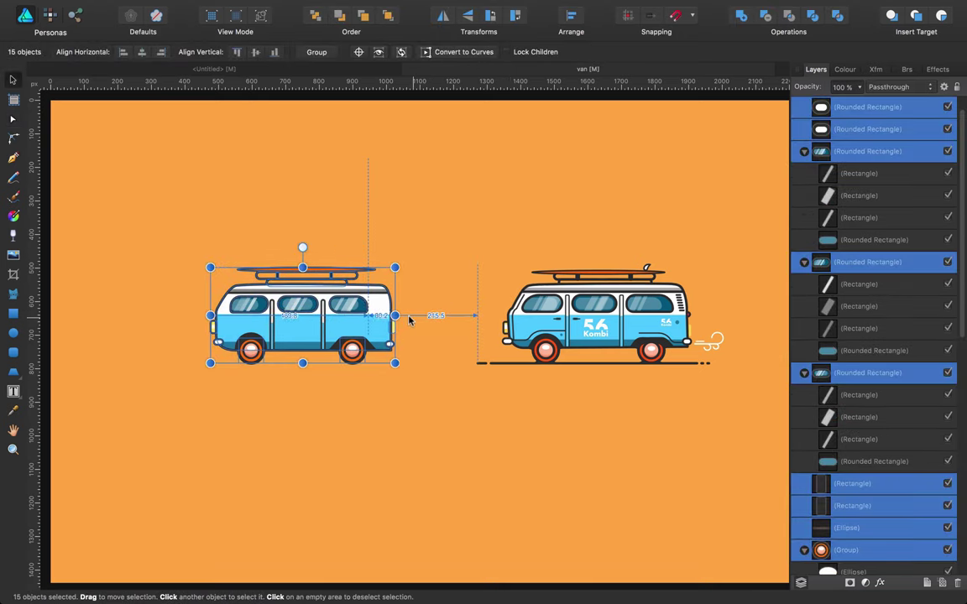
pyautogui.hotkey('shift', 'Left')
pyautogui.click(380, 229)
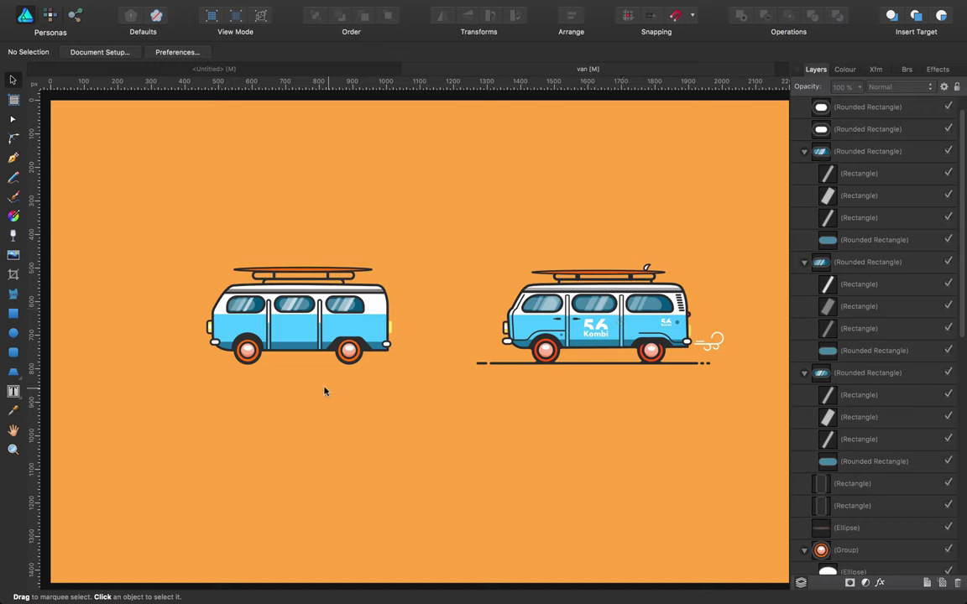
# Draw a dark, outline-free rounded rectangle about 56 px wide and 13 px tall beside the reference van's rear, with 50% corners.
pyautogui.click(12, 351)
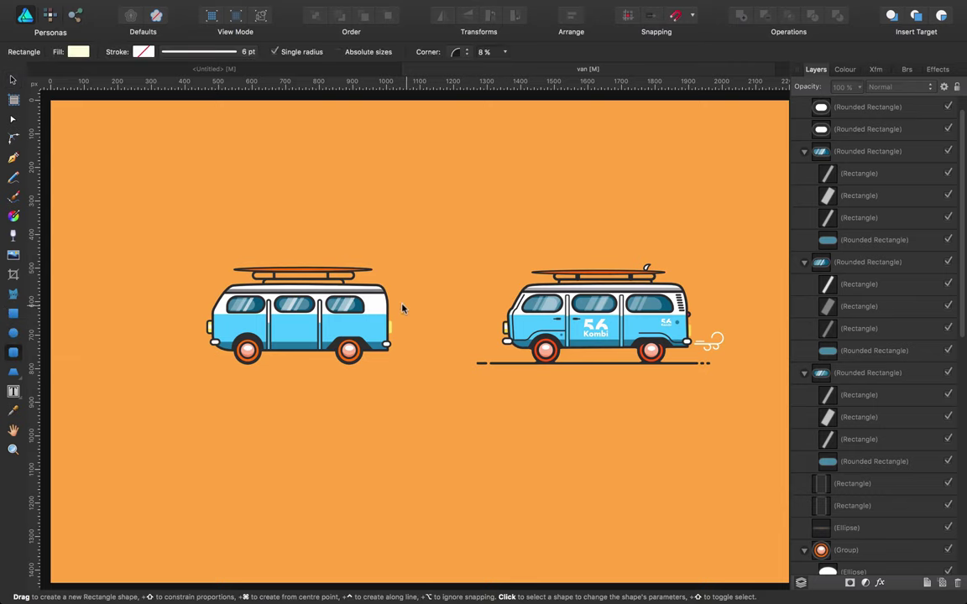
pyautogui.press('z')
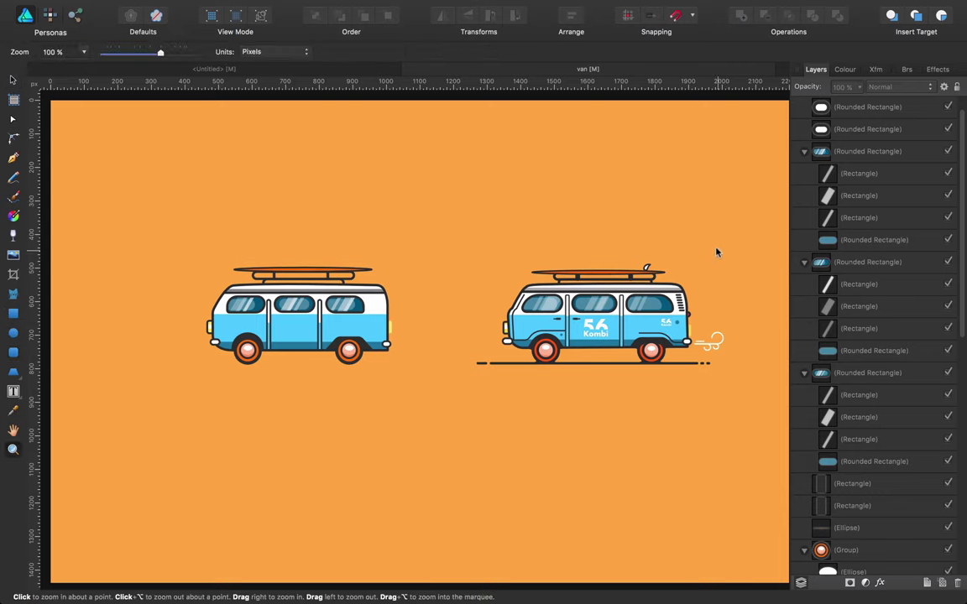
pyautogui.click(676, 316)
pyautogui.click(676, 316)
pyautogui.click(676, 315)
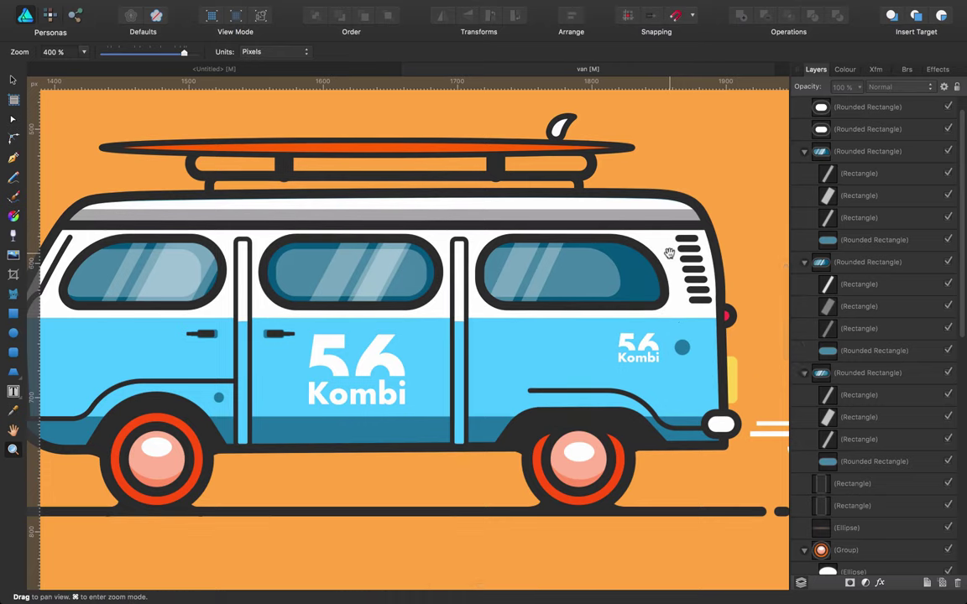
pyautogui.moveTo(667, 255); pyautogui.dragTo(532, 245)
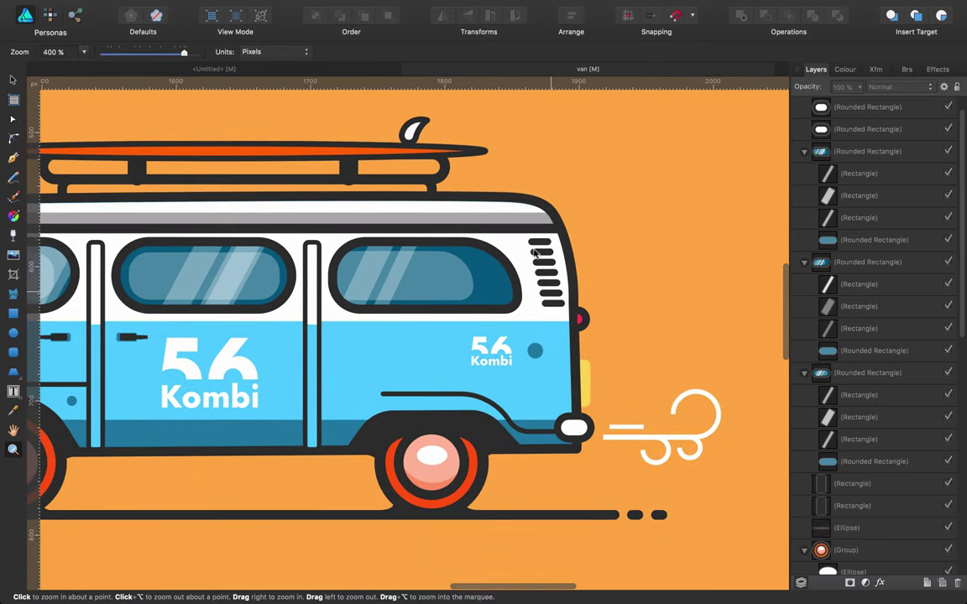
pyautogui.hscroll(5, 649, 186)
pyautogui.scroll(-1, 649, 187)
pyautogui.hscroll(1, 649, 186)
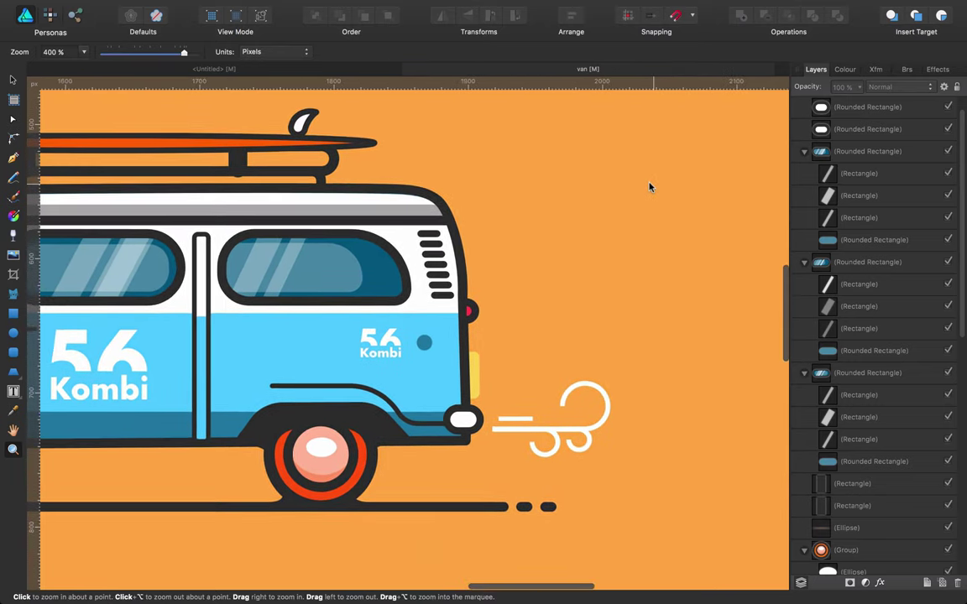
pyautogui.click(506, 183)
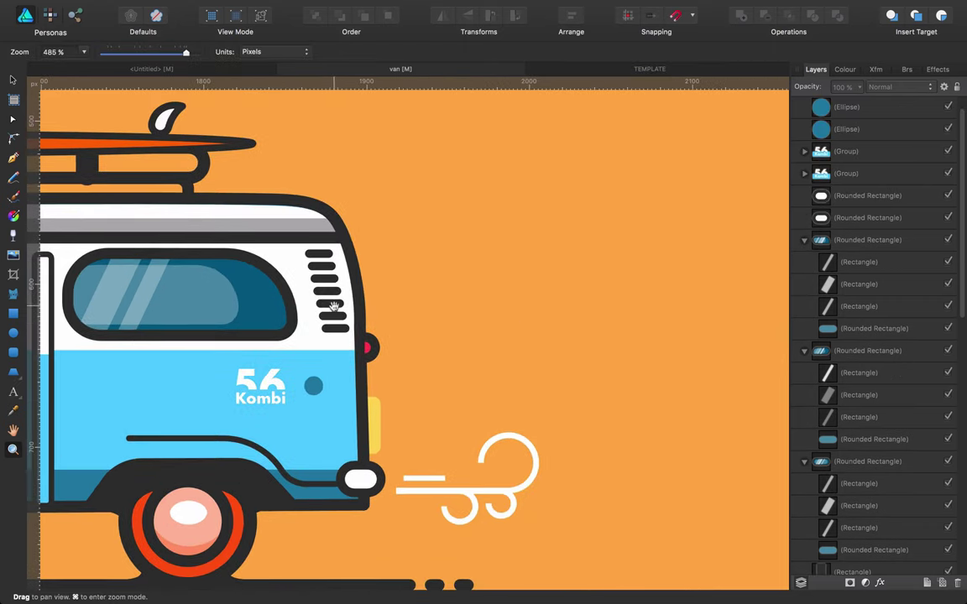
pyautogui.click(12, 353)
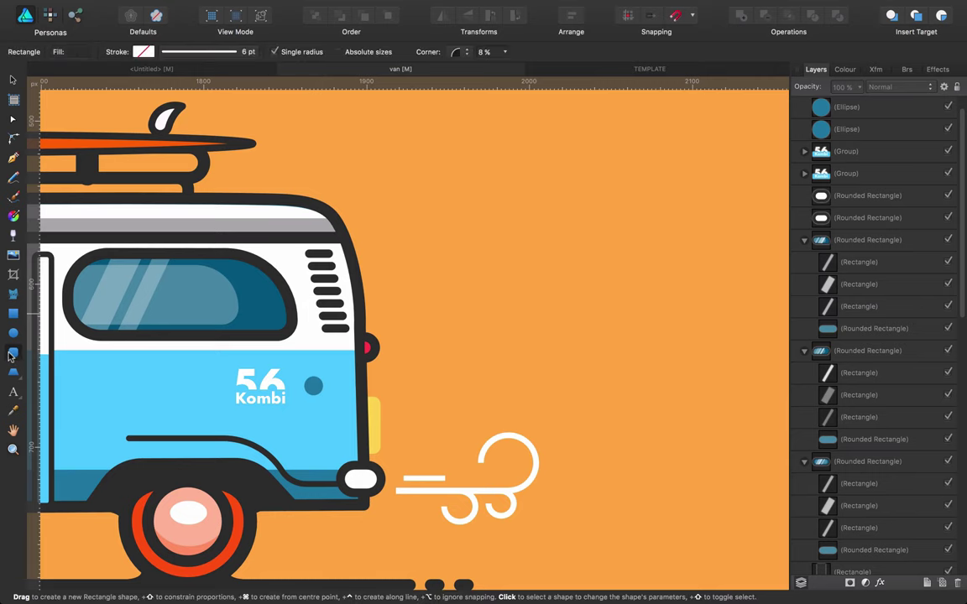
pyautogui.moveTo(452, 198); pyautogui.dragTo(542, 219)
pyautogui.moveTo(454, 200); pyautogui.dragTo(484, 212)
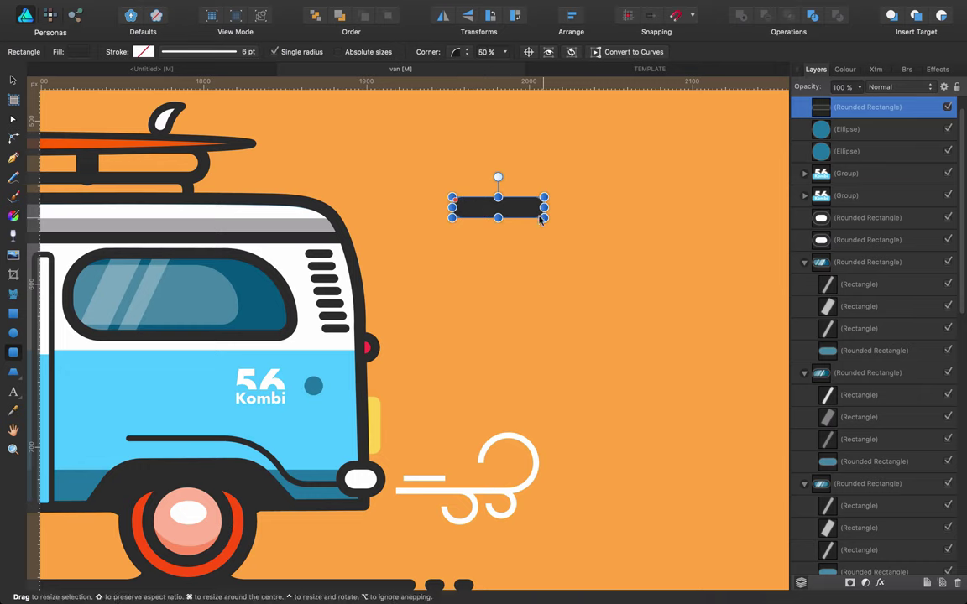
# Shrink the dark rounded bar to a vent slot about 17 px wide and 6 px tall.
pyautogui.moveTo(543, 218); pyautogui.dragTo(480, 208)
pyautogui.click(491, 232)
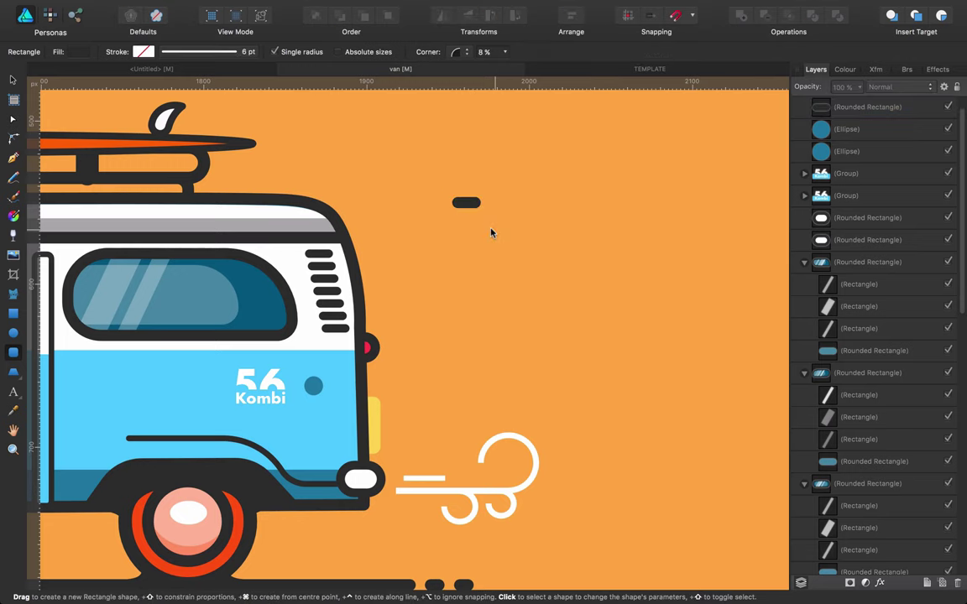
pyautogui.click(471, 203)
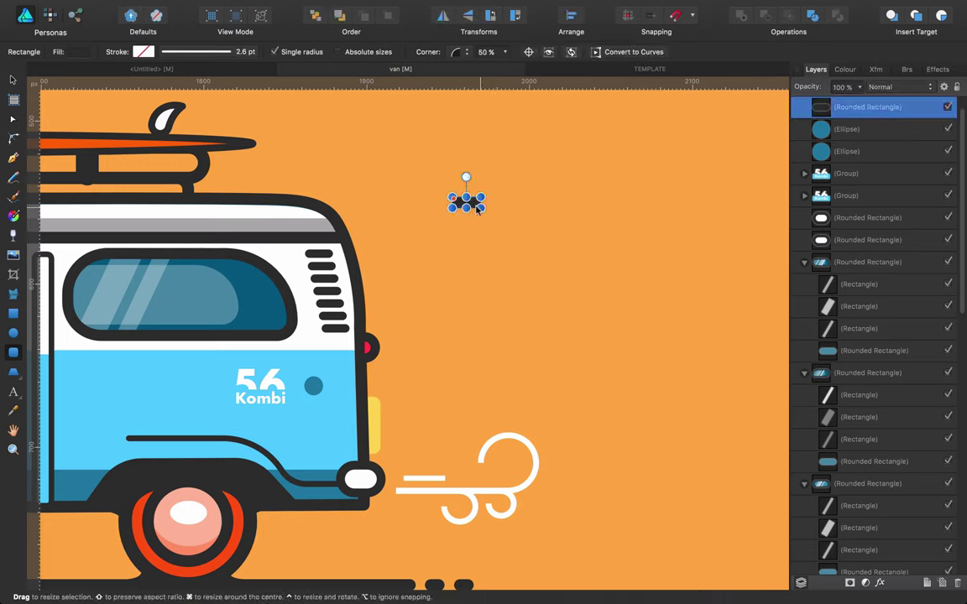
pyautogui.moveTo(475, 205); pyautogui.dragTo(475, 204)
pyautogui.click(478, 225)
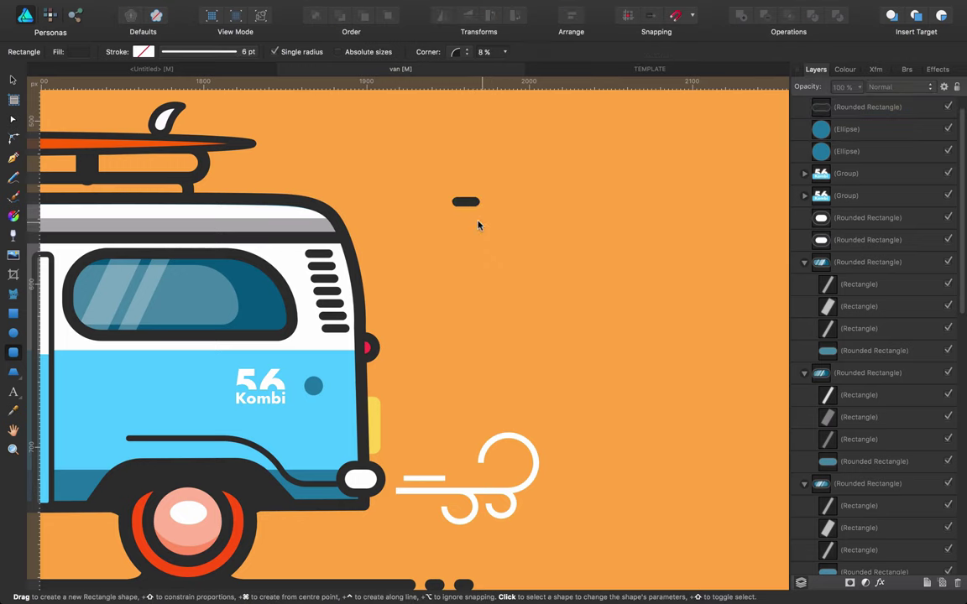
# Duplicate the vent slot and place the copy about 7 px below and 2 px right of the original.
pyautogui.press('z')
pyautogui.click(472, 209)
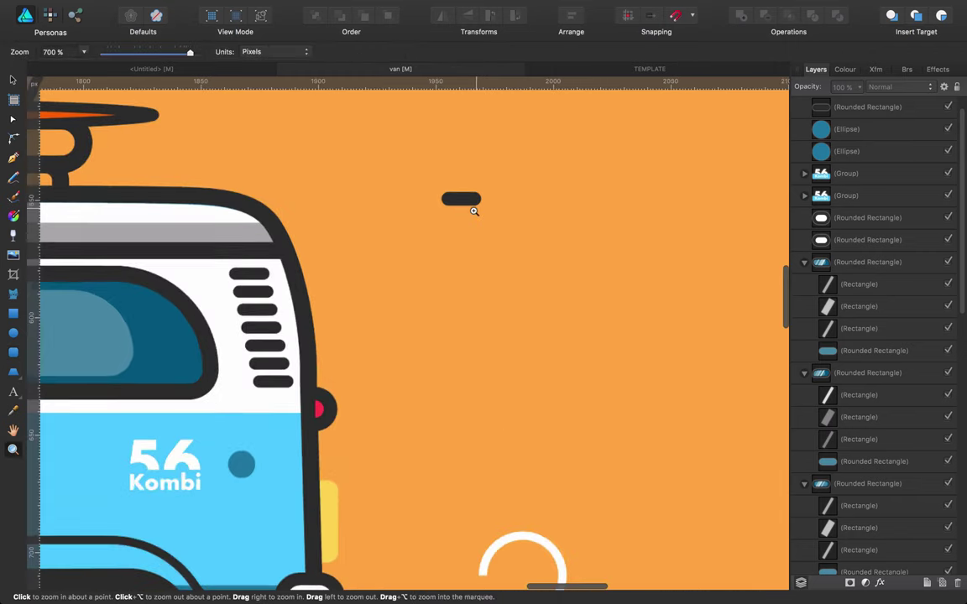
pyautogui.press('v')
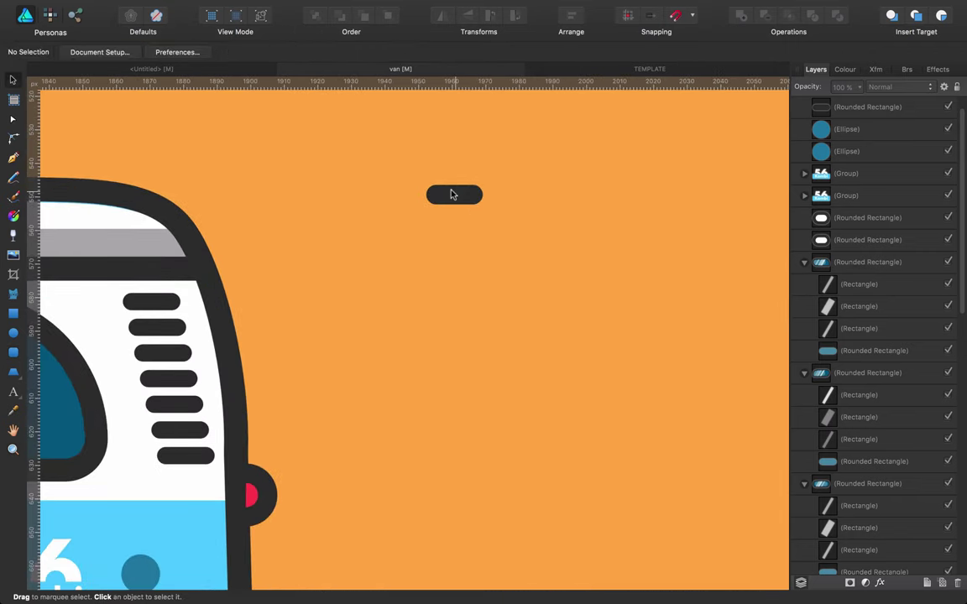
pyautogui.click(453, 194)
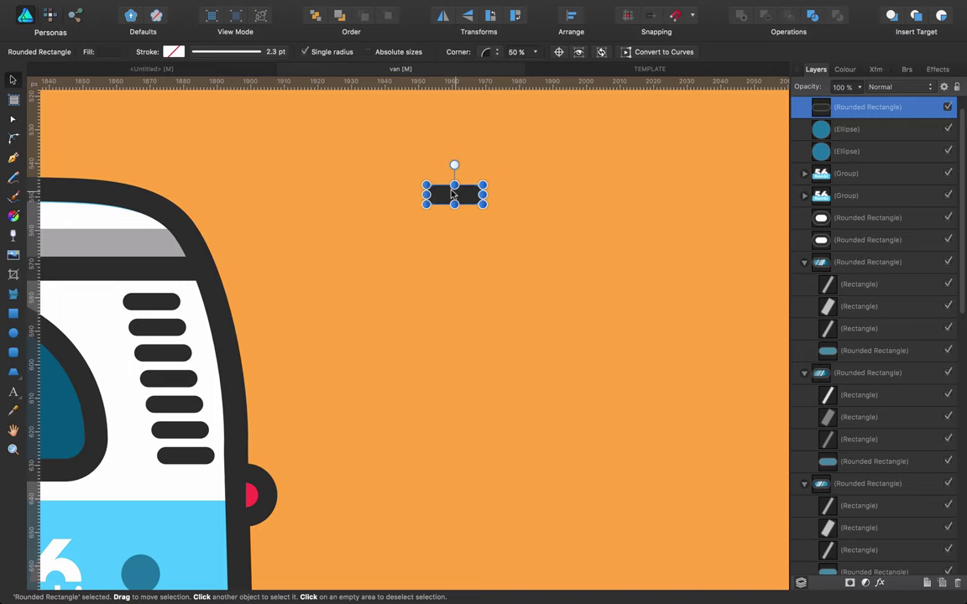
pyautogui.press('super+j')
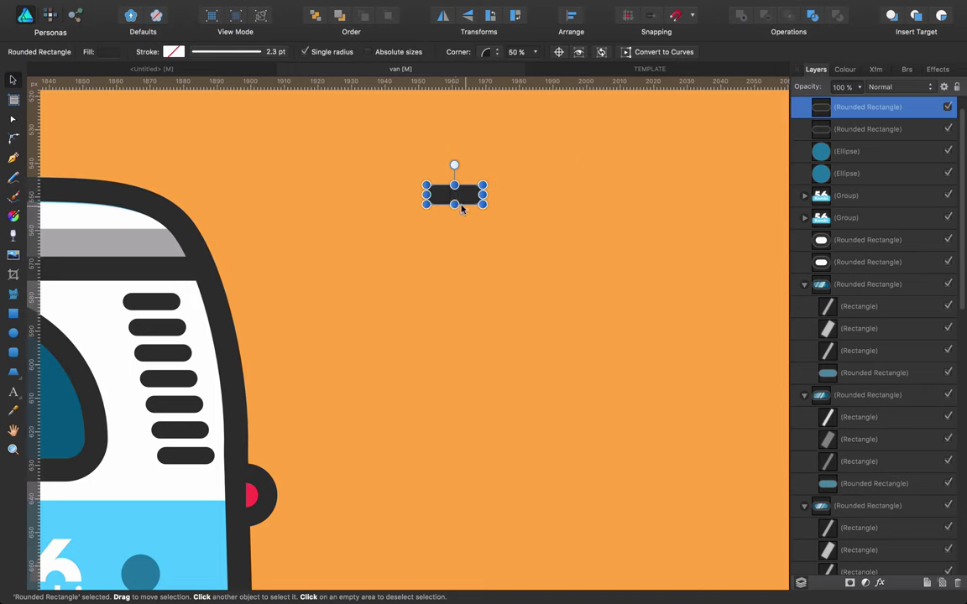
pyautogui.moveTo(461, 197); pyautogui.dragTo(470, 220)
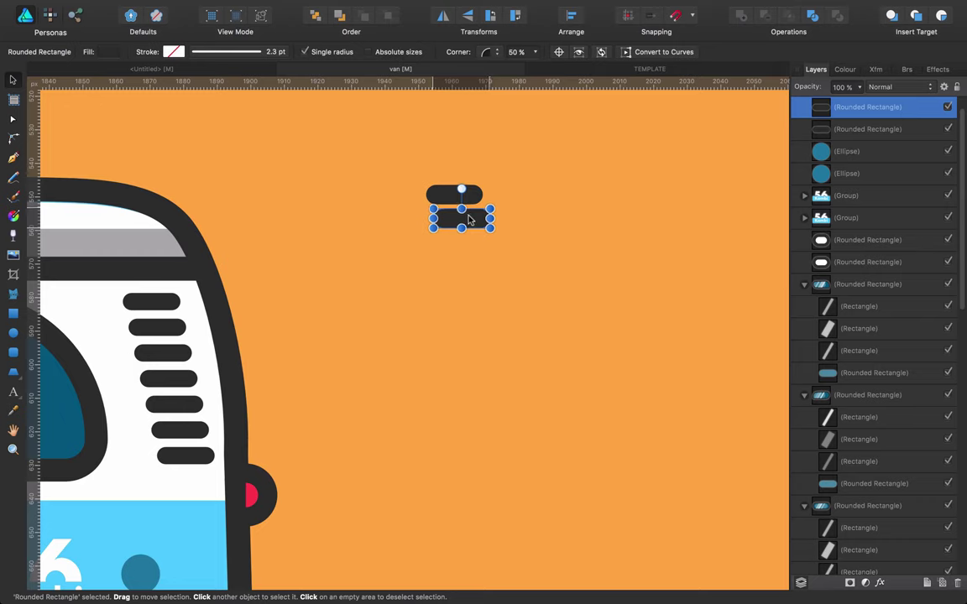
# Repeat the offset duplication five more times to build a slanted column of seven vent slots, and group them.
pyautogui.press('super+j')
pyautogui.press('super+j')
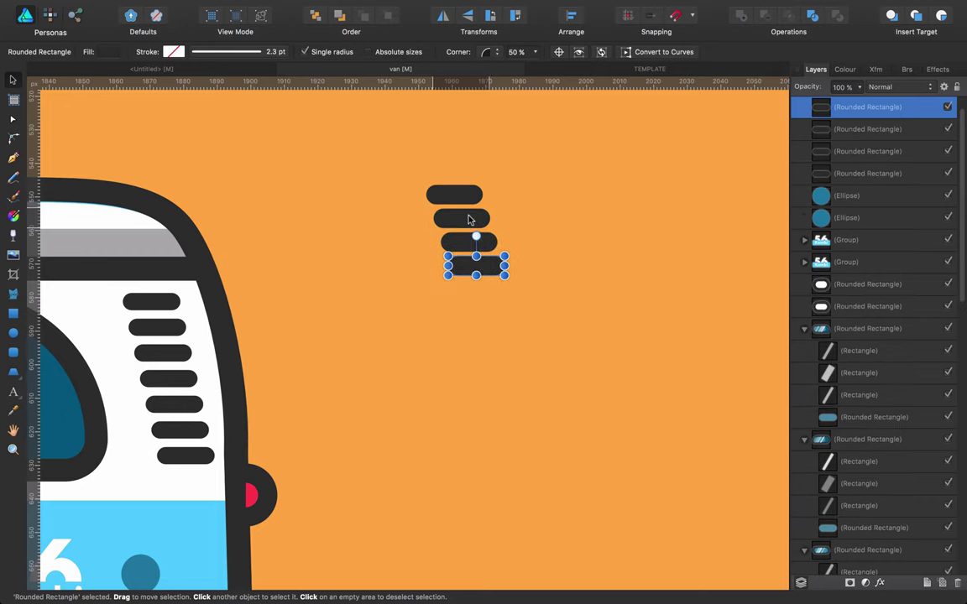
pyautogui.press('super+j')
pyautogui.press('super+j')
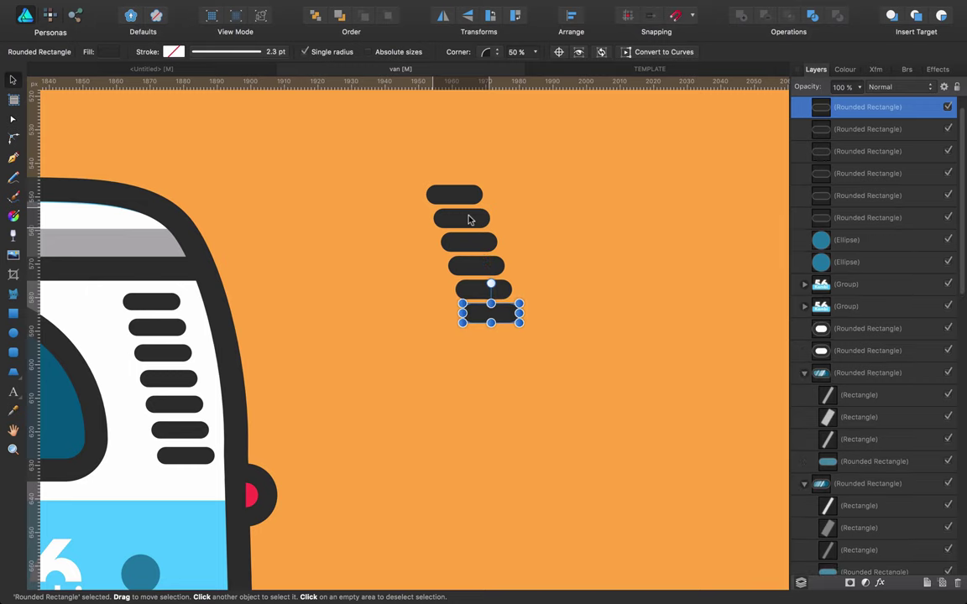
pyautogui.press('super+j')
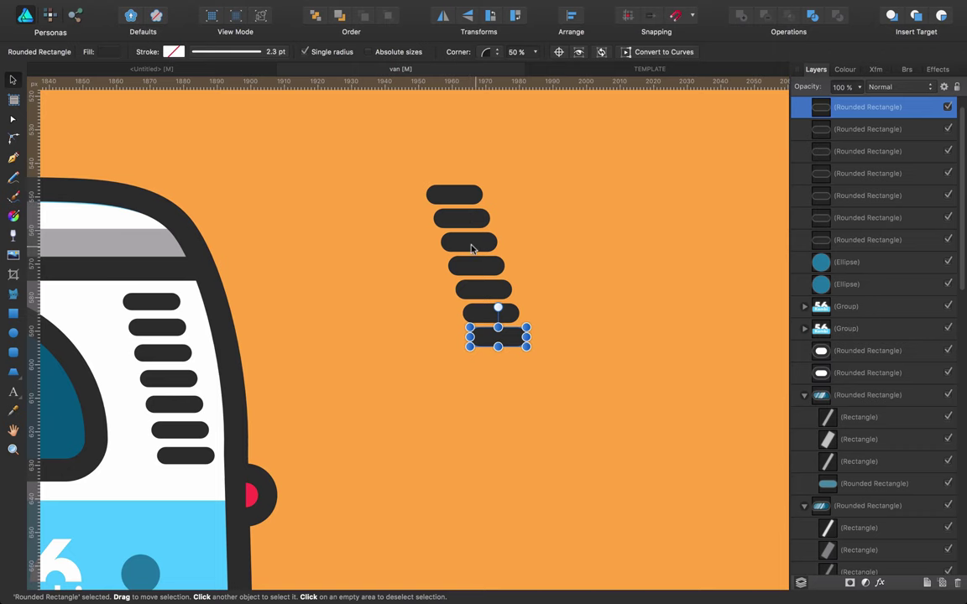
pyautogui.moveTo(412, 168); pyautogui.dragTo(586, 393)
pyautogui.press('super+g')
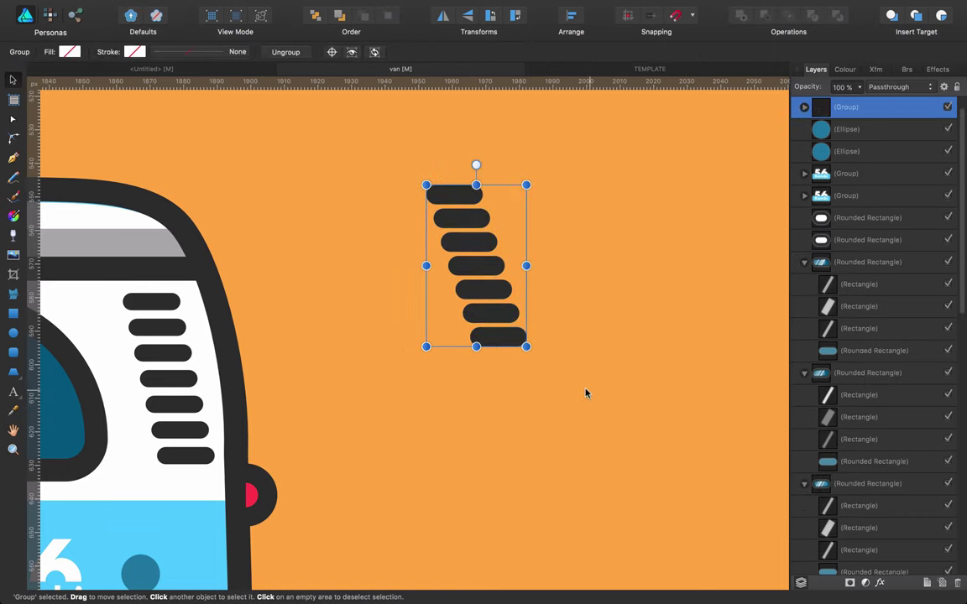
# Move the vent slot group onto the drawn van's white upper body, between the last window and the rear edge.
pyautogui.press('super+1')
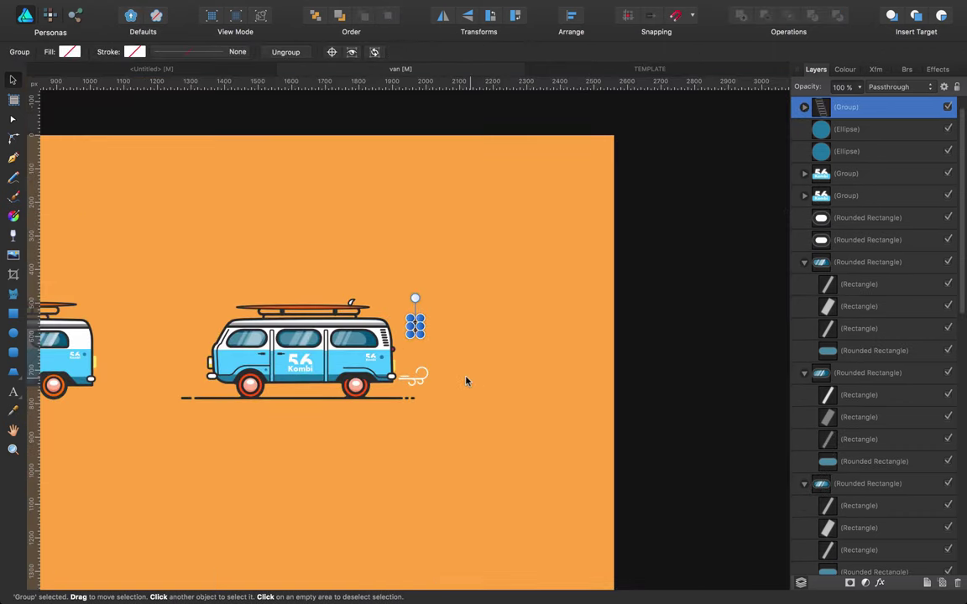
pyautogui.moveTo(466, 380); pyautogui.dragTo(730, 365)
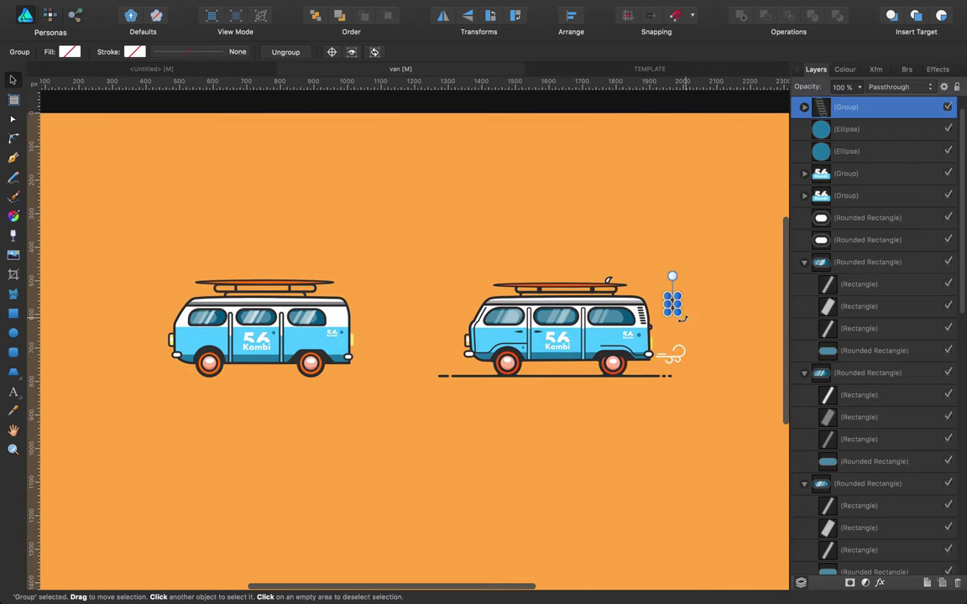
pyautogui.press('z')
pyautogui.click(677, 312)
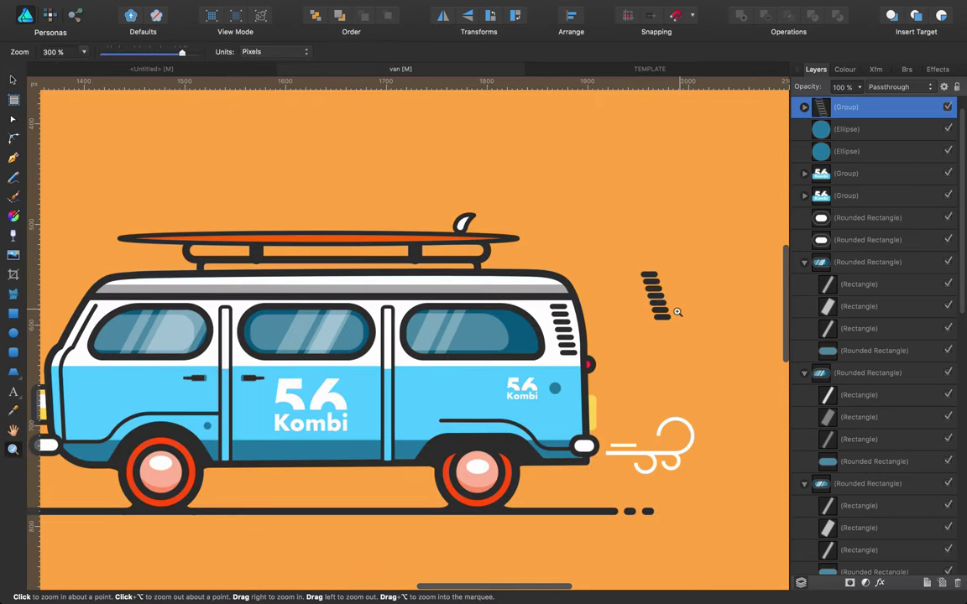
pyautogui.click(654, 299)
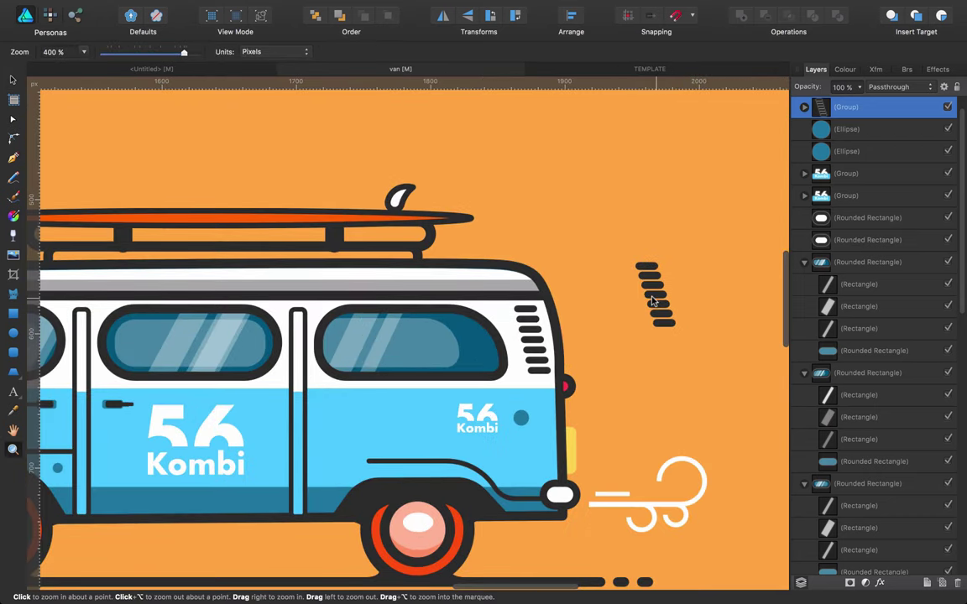
pyautogui.press('v')
pyautogui.moveTo(652, 301); pyautogui.dragTo(137, 175)
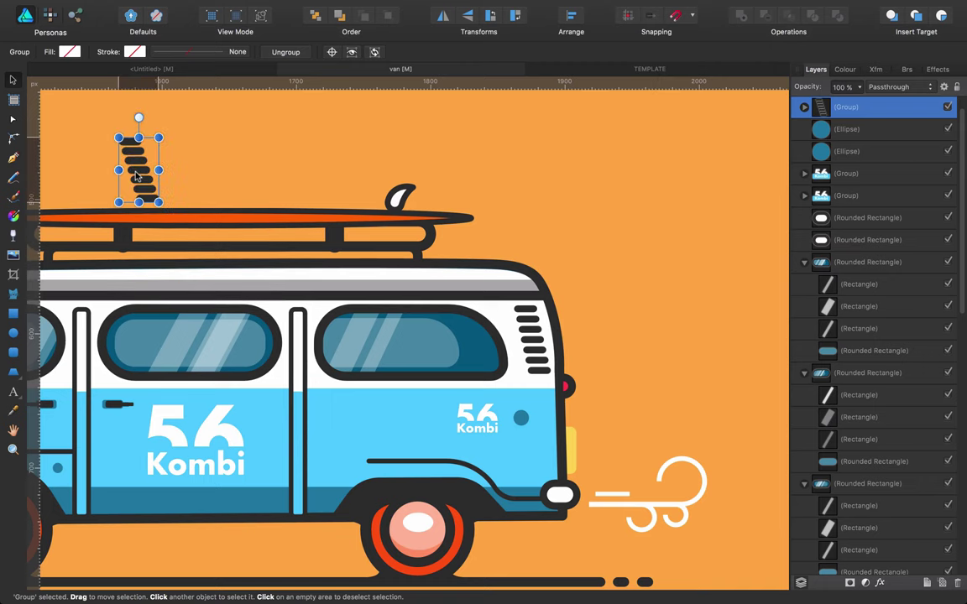
pyautogui.press('space')
pyautogui.moveTo(204, 168); pyautogui.dragTo(699, 144)
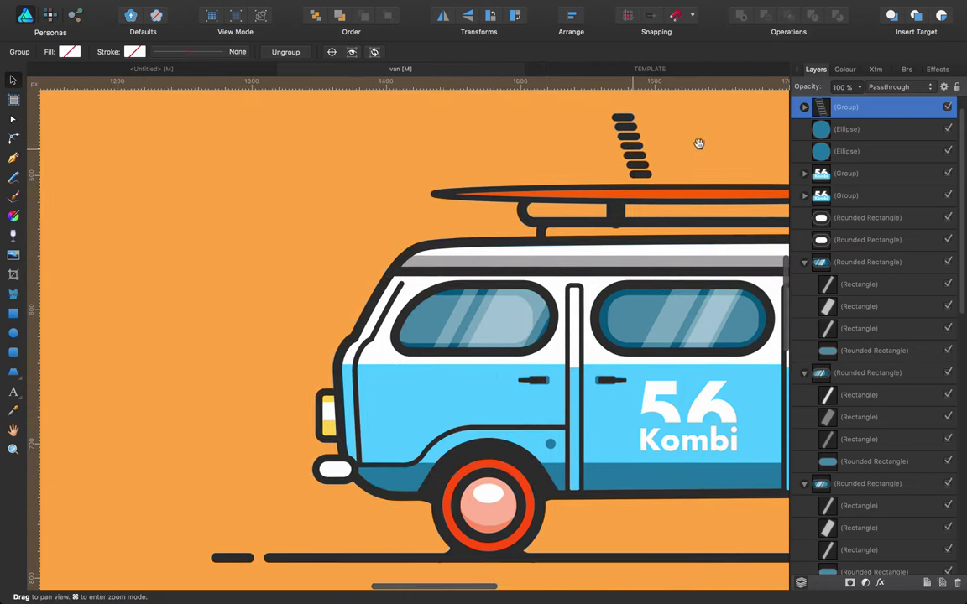
pyautogui.moveTo(628, 145); pyautogui.dragTo(264, 242)
pyautogui.press('space')
pyautogui.click(461, 259)
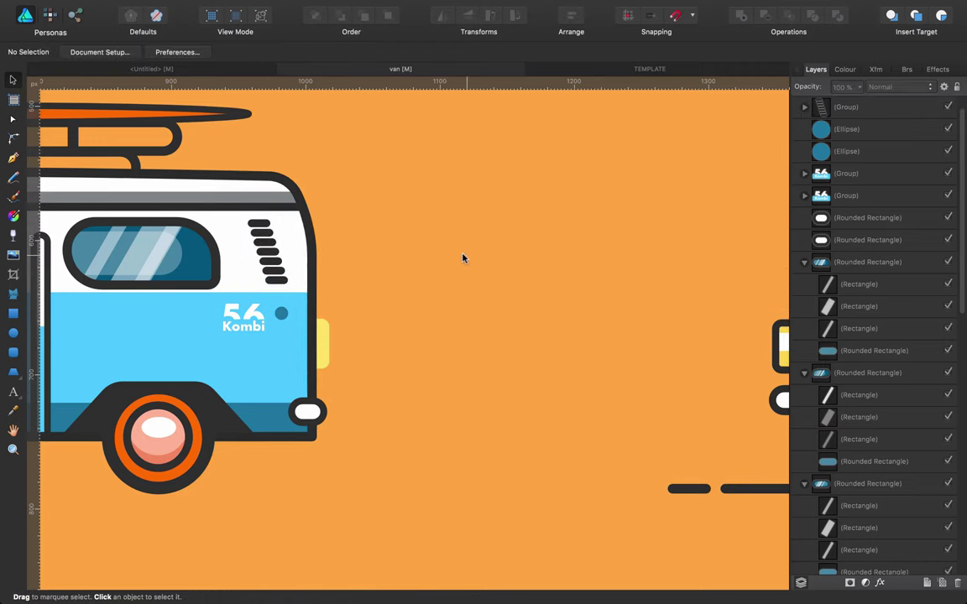
# Draw a rounded rectangle about 53 px wide and 26 px tall between the vans, with 50% corners and a dark red fill.
pyautogui.press('super+0')
pyautogui.press('z')
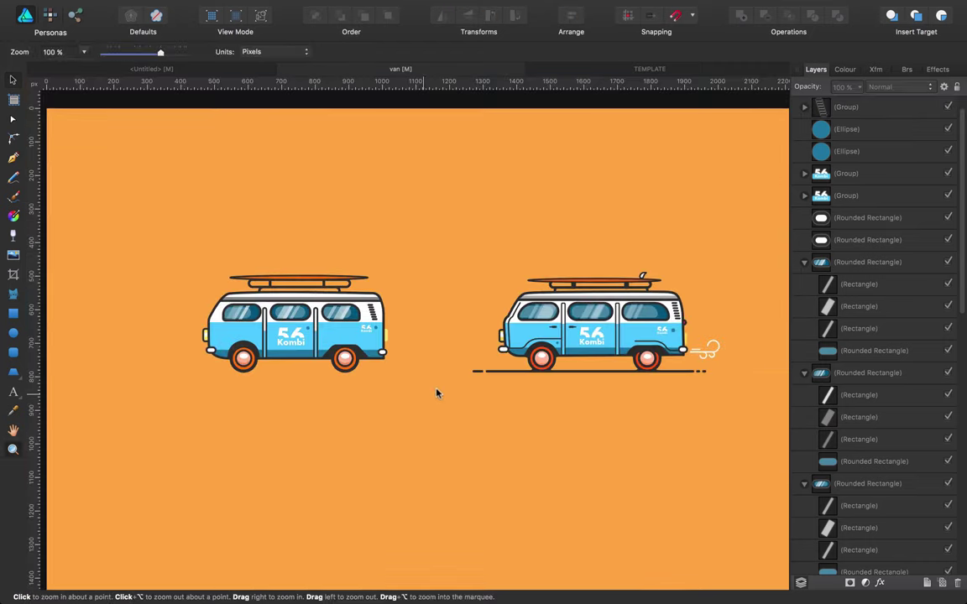
pyautogui.click(494, 396)
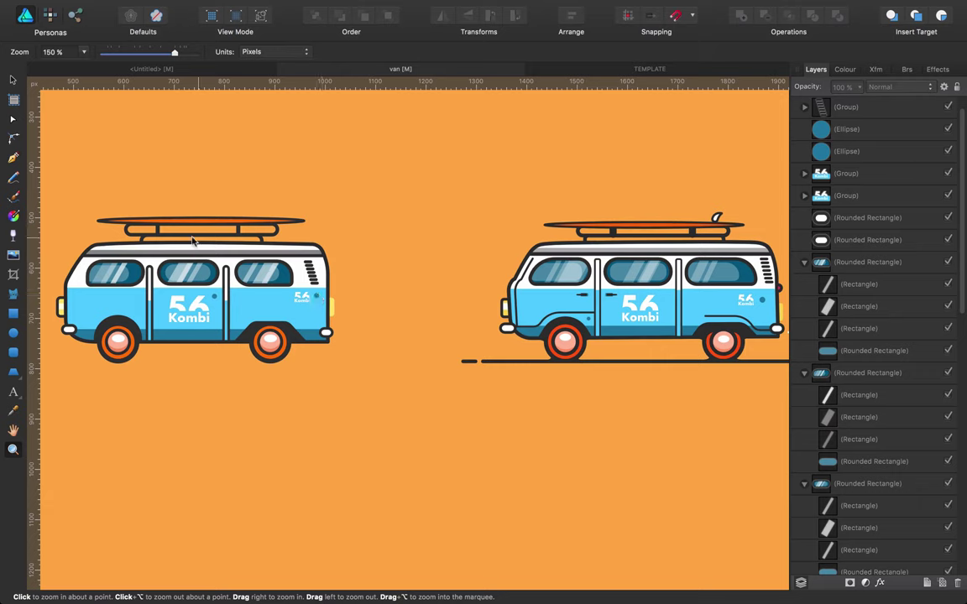
pyautogui.click(13, 333)
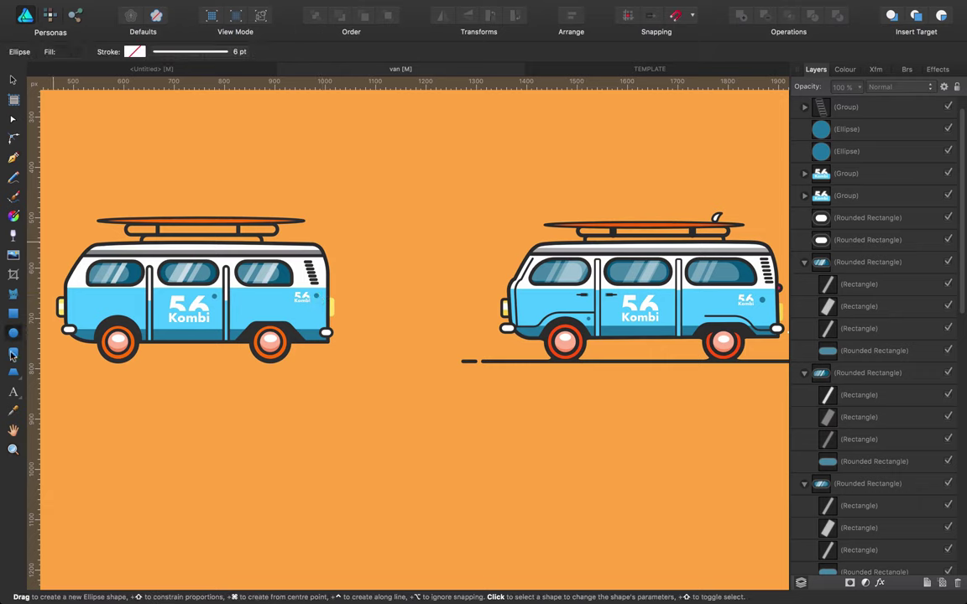
pyautogui.click(13, 353)
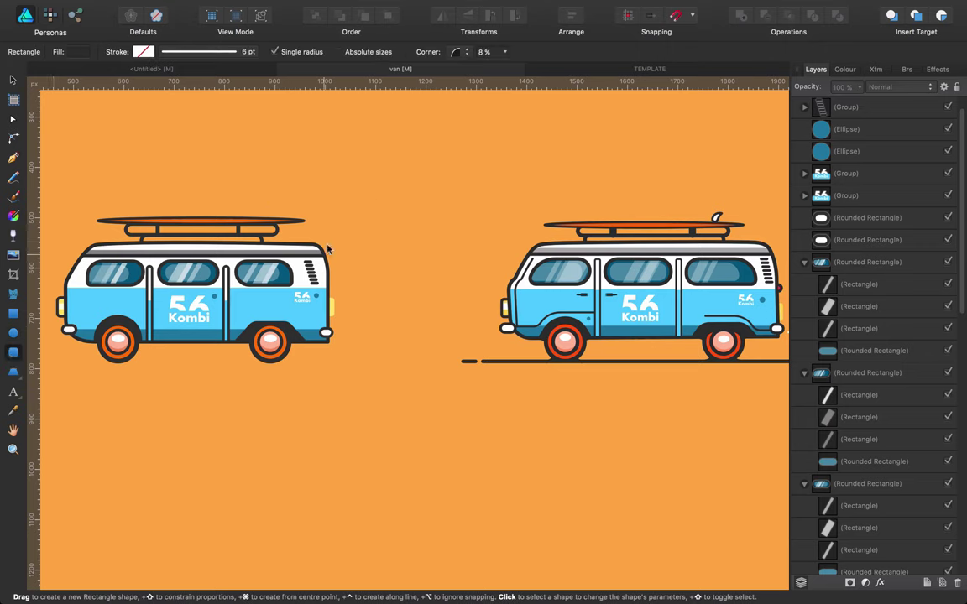
pyautogui.moveTo(366, 238); pyautogui.dragTo(382, 250)
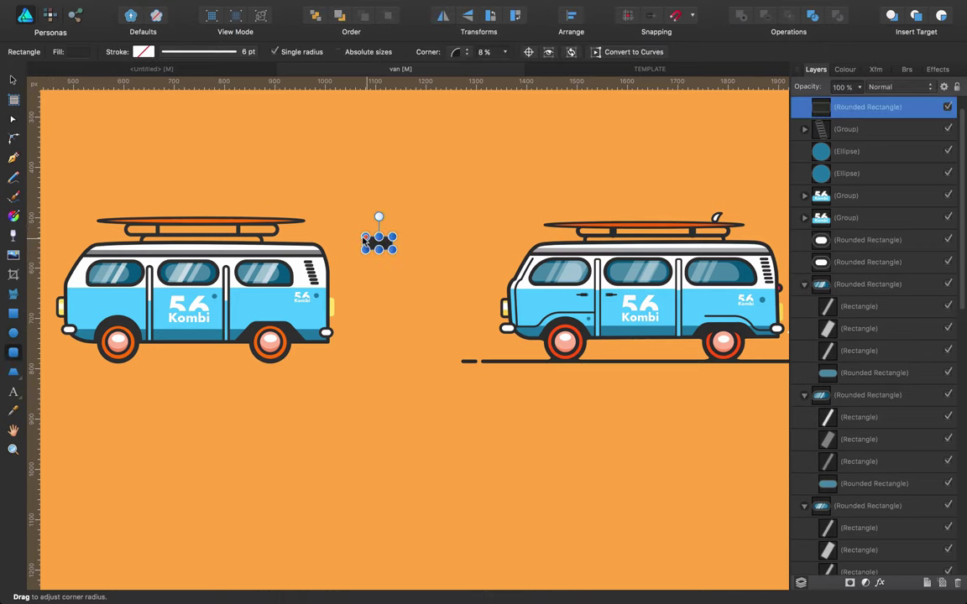
pyautogui.click(79, 52)
pyautogui.click(170, 127)
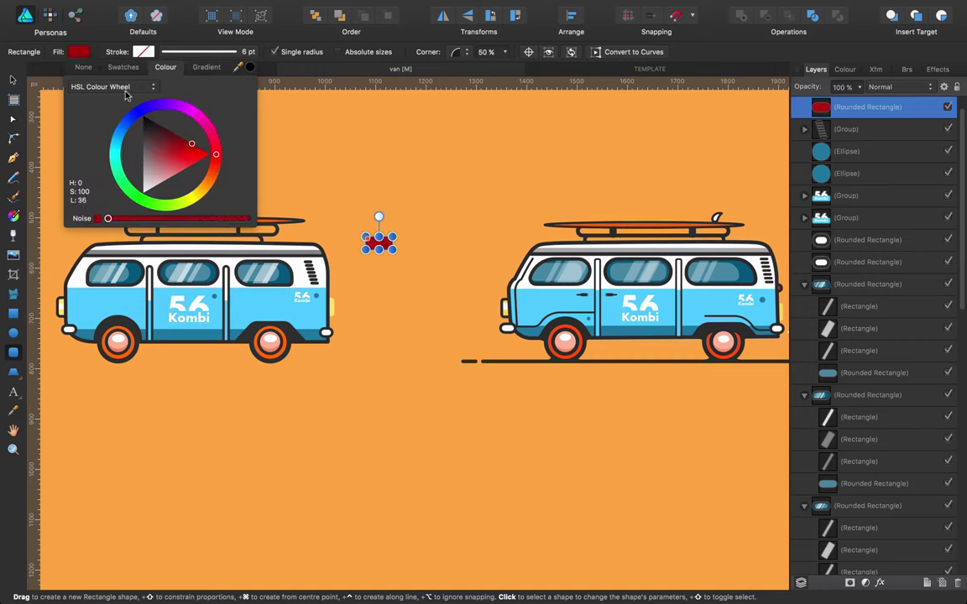
# Give the red rounded shape a dark 6 pt outline.
pyautogui.click(143, 52)
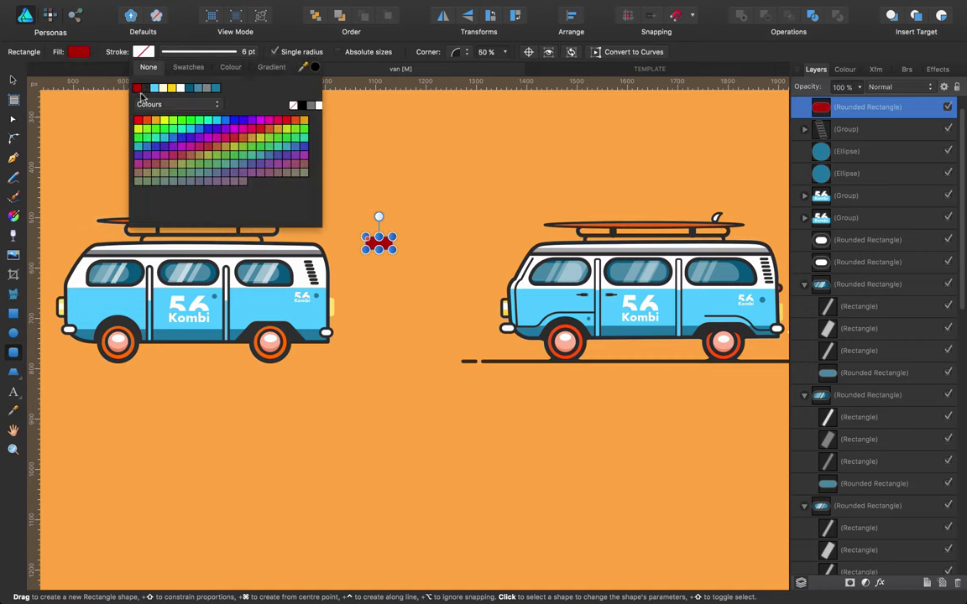
pyautogui.click(145, 89)
pyautogui.click(344, 224)
pyautogui.click(378, 243)
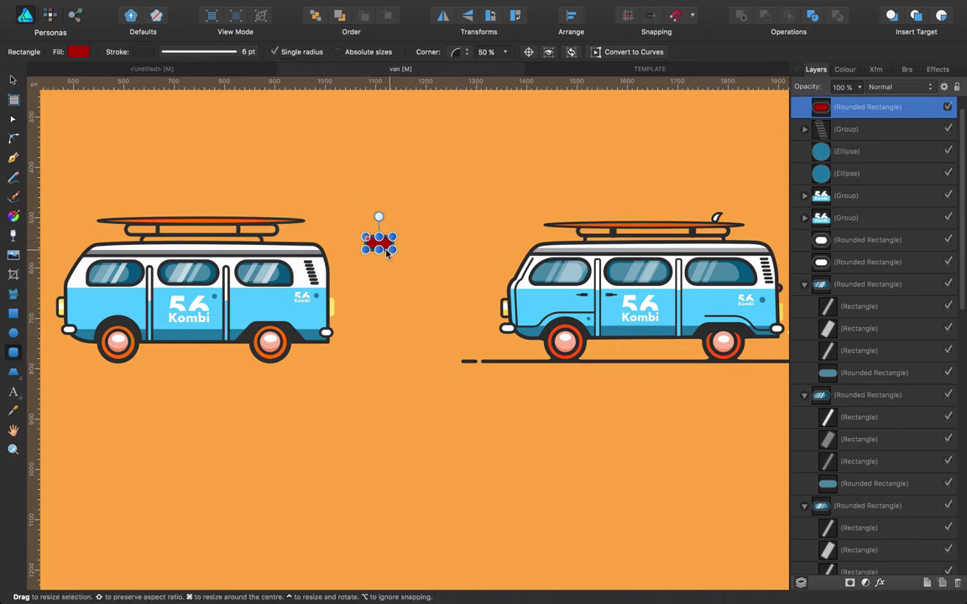
pyautogui.click(392, 273)
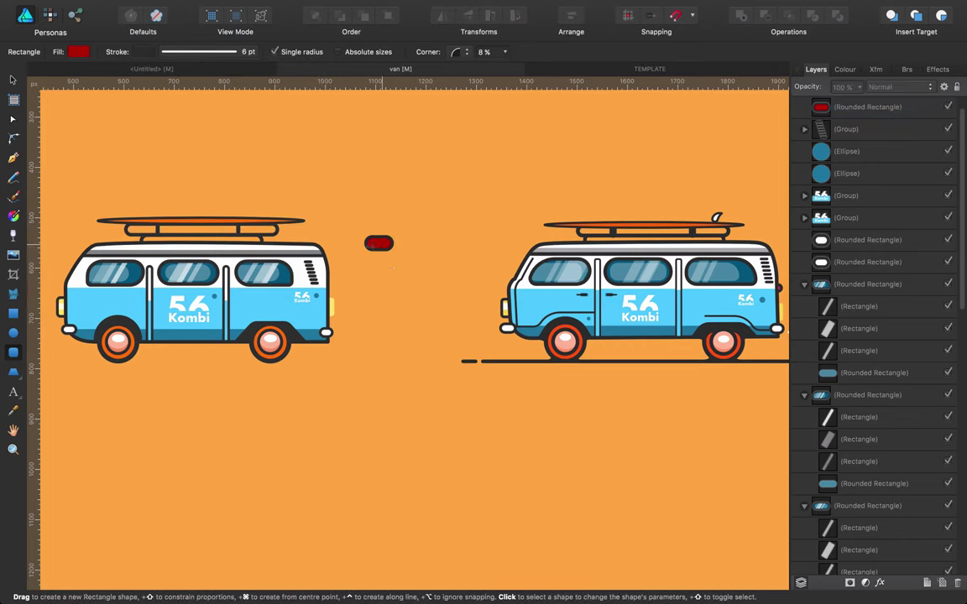
# Move the red rounded shape onto the drawn van's rear edge and shrink it to about 41 px wide and 20 px tall.
pyautogui.moveTo(383, 244)
pyautogui.mouseDown()
pyautogui.moveTo(334, 290)
pyautogui.moveTo(366, 268)
pyautogui.mouseUp()
pyautogui.press('super+z')
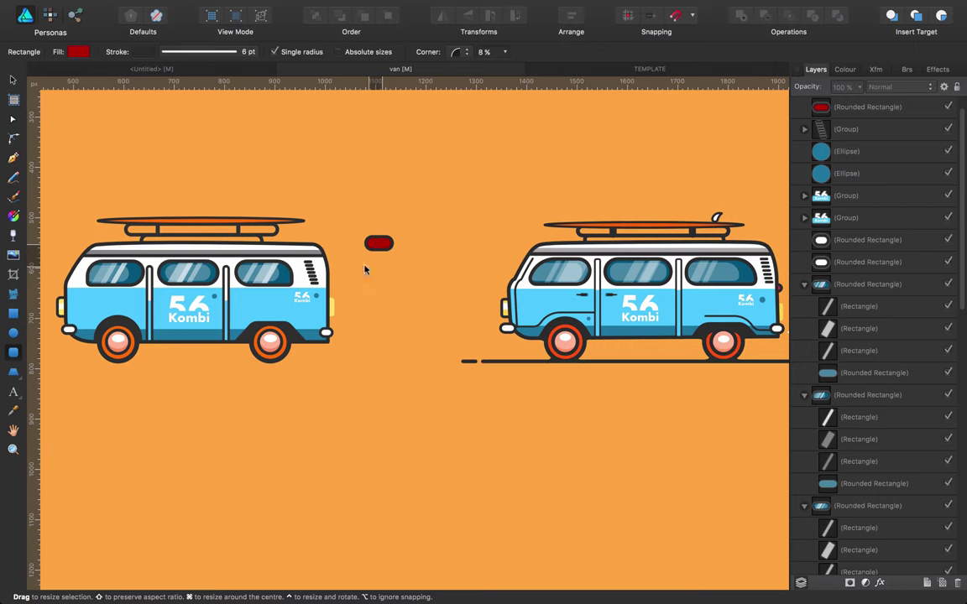
pyautogui.press('v')
pyautogui.click(377, 239)
pyautogui.moveTo(380, 243); pyautogui.dragTo(328, 287)
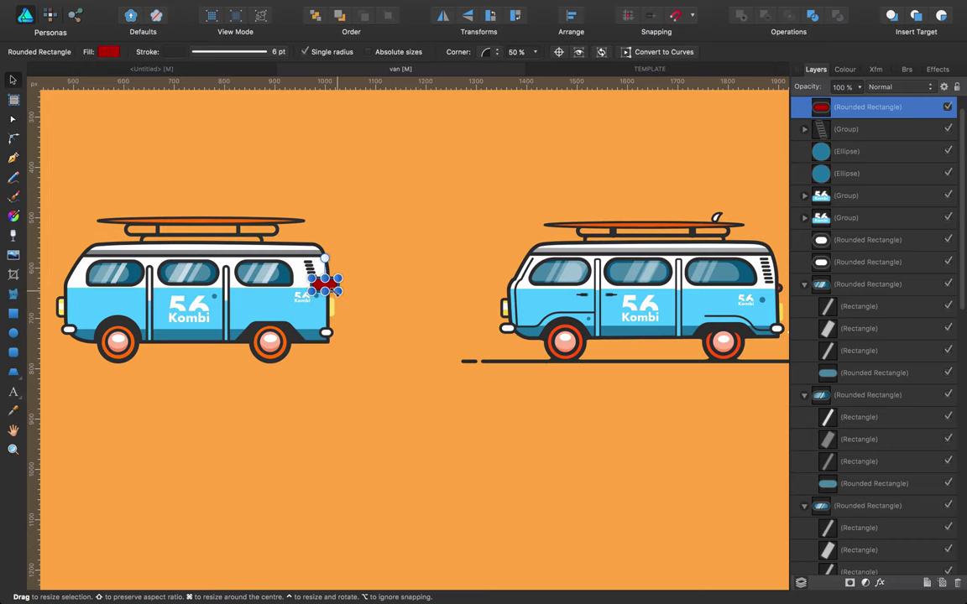
pyautogui.moveTo(338, 292); pyautogui.dragTo(332, 288)
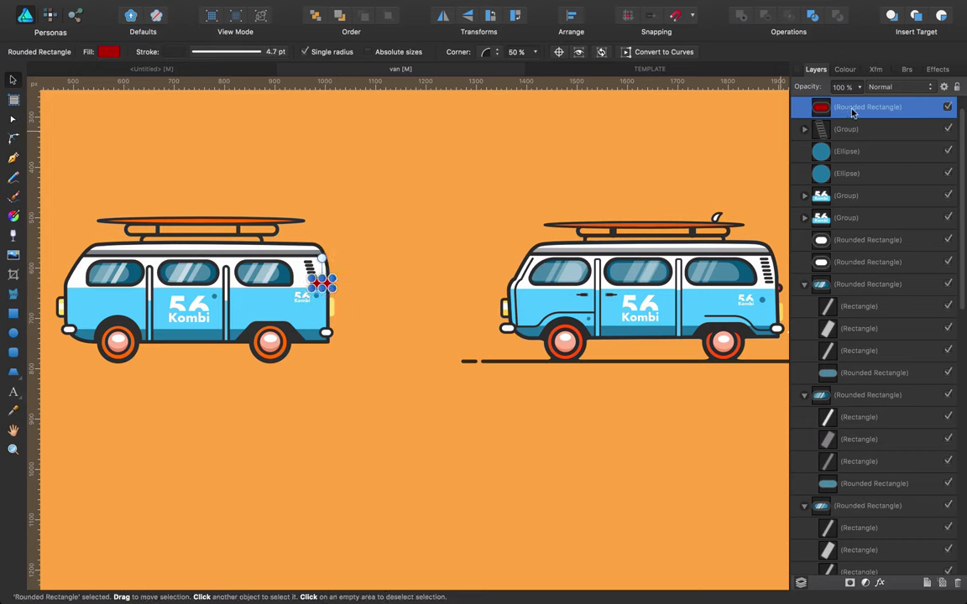
# Reorder the red tail light behind the van body, directly below the headlight in the stacking order.
pyautogui.moveTo(814, 109); pyautogui.dragTo(797, 485)
pyautogui.click(430, 388)
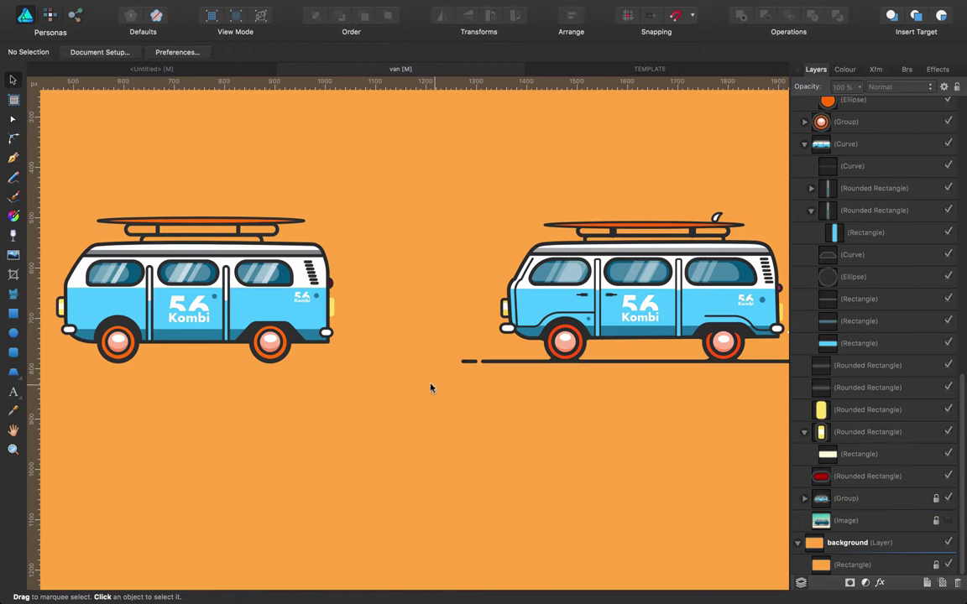
pyautogui.click(330, 286)
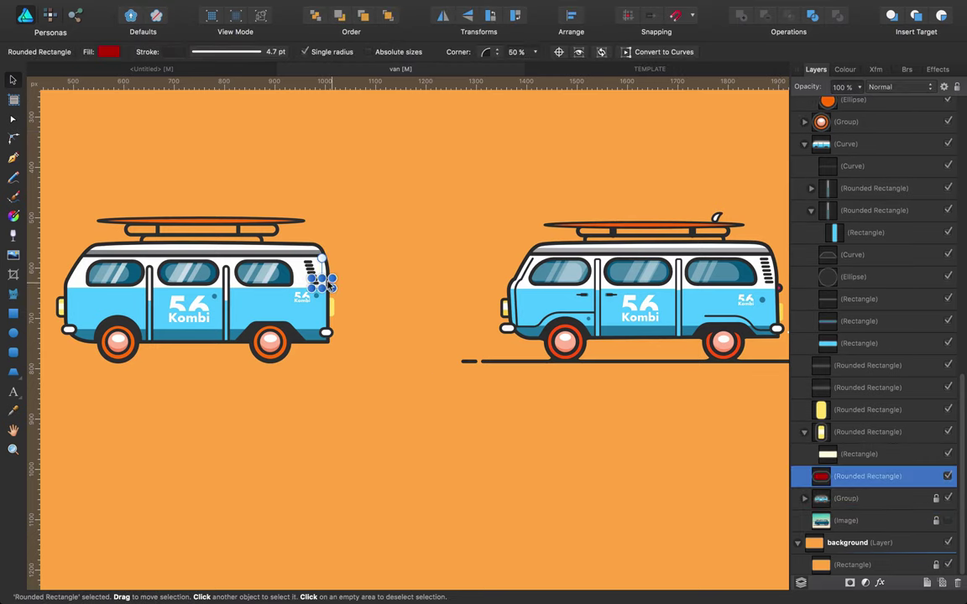
pyautogui.click(389, 234)
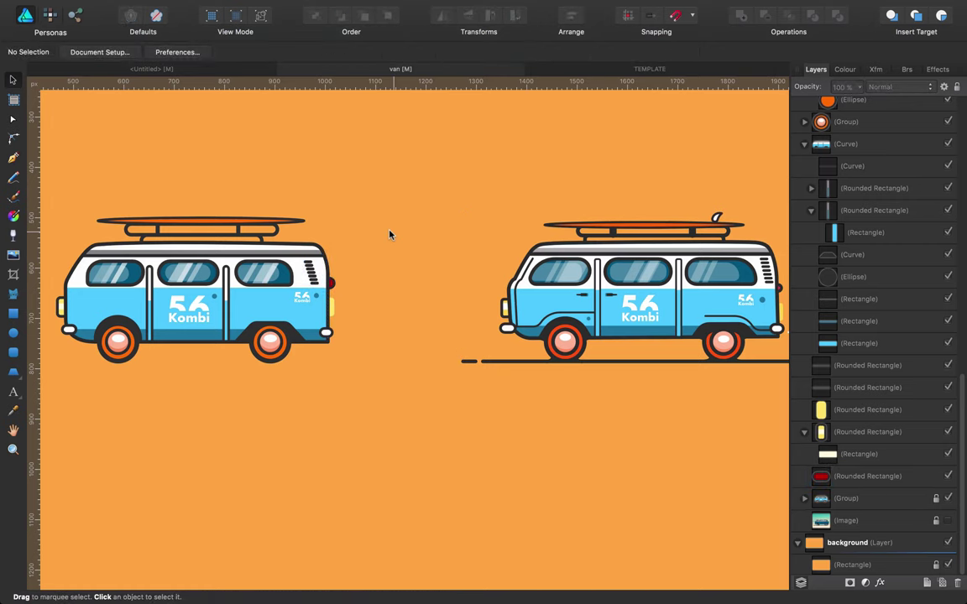
# Flatten the red tail light to about 39 px wide and 11 px tall, sitting just above the yellow rear shape.
pyautogui.click(331, 285)
pyautogui.press('z')
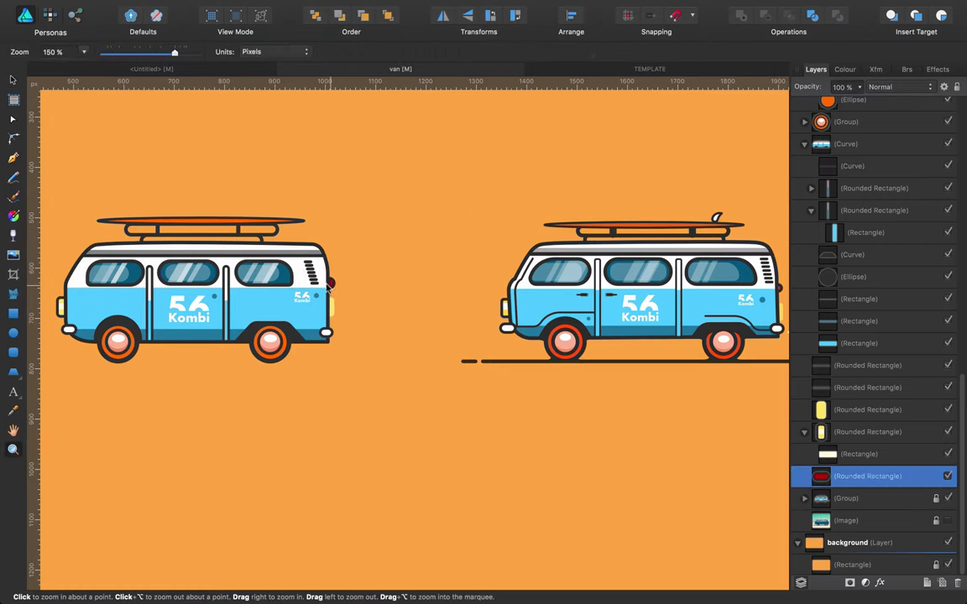
pyautogui.moveTo(330, 286); pyautogui.dragTo(344, 285)
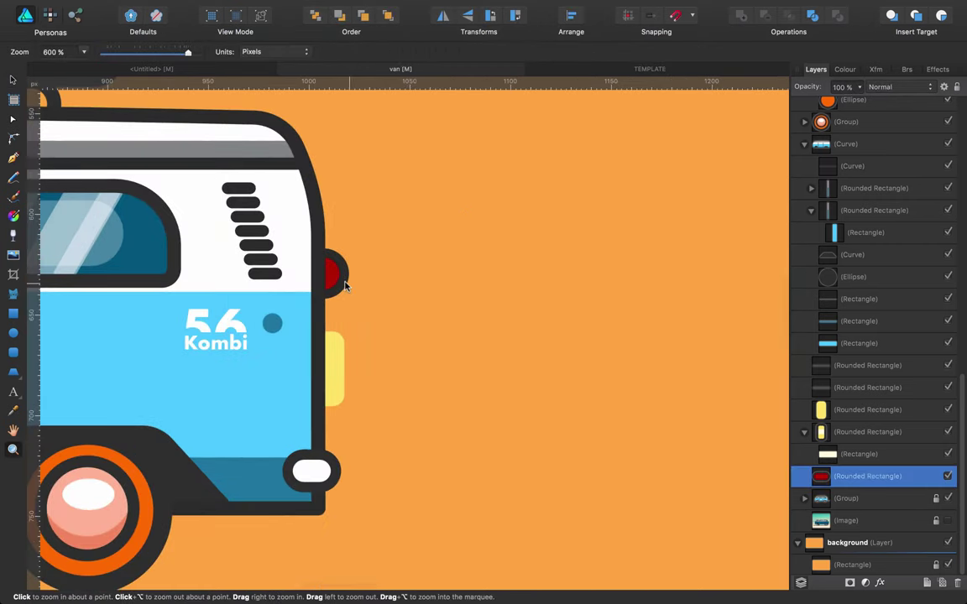
pyautogui.press('v')
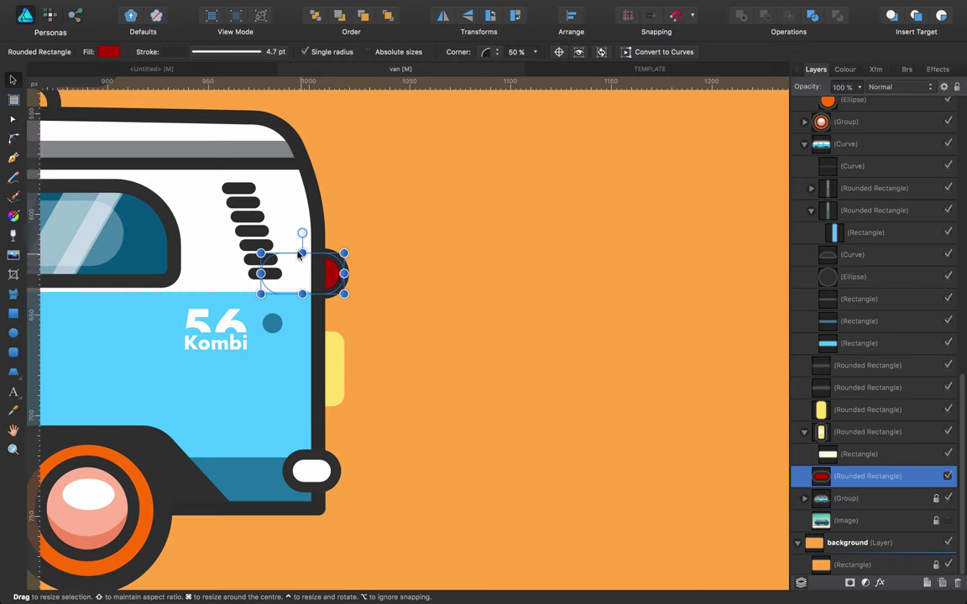
pyautogui.moveTo(302, 254)
pyautogui.mouseDown()
pyautogui.moveTo(342, 277)
pyautogui.moveTo(337, 304)
pyautogui.moveTo(345, 281)
pyautogui.moveTo(354, 296)
pyautogui.moveTo(367, 287)
pyautogui.moveTo(344, 295)
pyautogui.mouseUp()
# Brighten the tail light's fill to a light red with H 0, S 100, L 65.
pyautogui.click(108, 52)
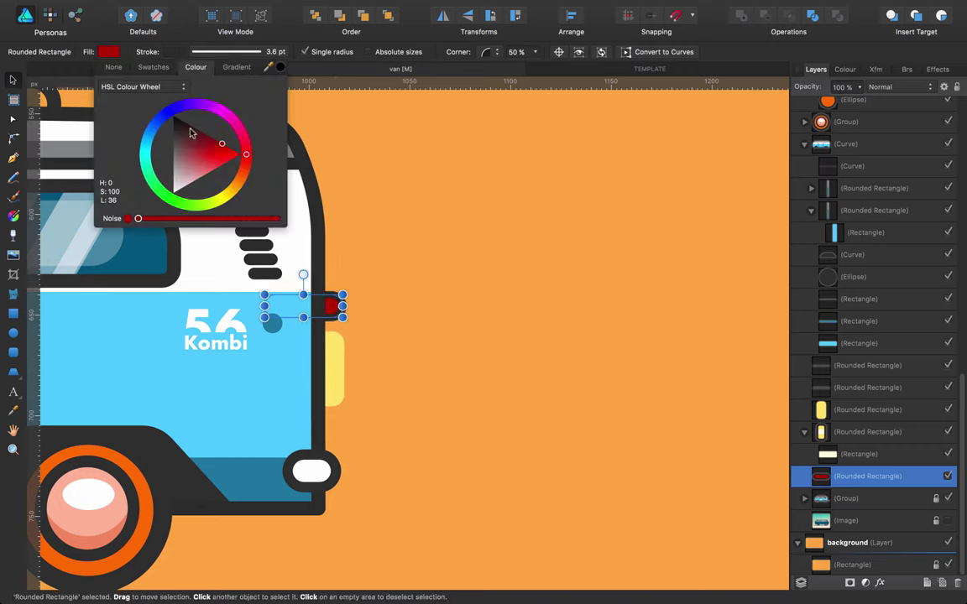
pyautogui.click(202, 151)
pyautogui.moveTo(200, 147)
pyautogui.mouseDown()
pyautogui.moveTo(208, 168)
pyautogui.moveTo(192, 164)
pyautogui.moveTo(216, 181)
pyautogui.mouseUp()
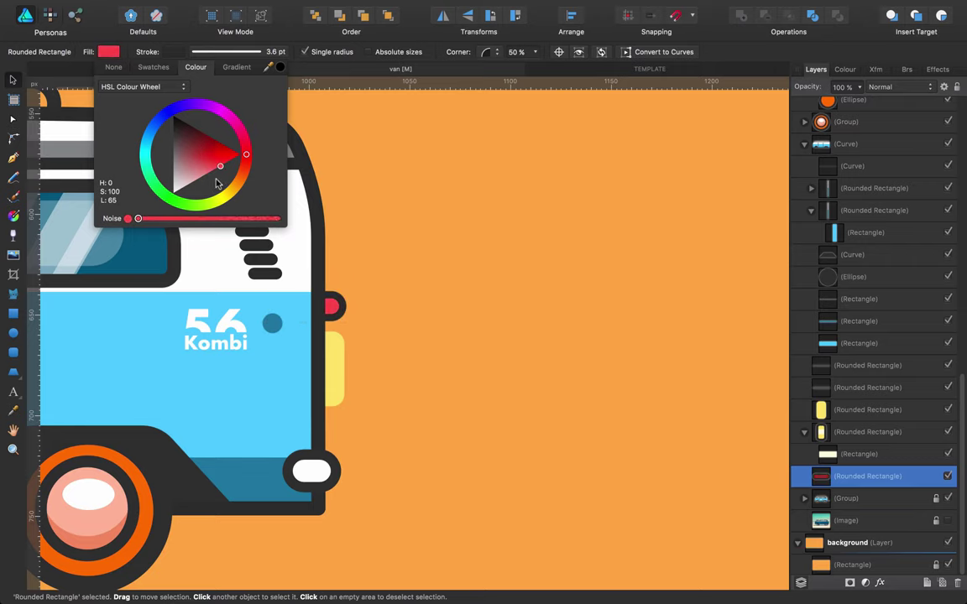
pyautogui.click(436, 265)
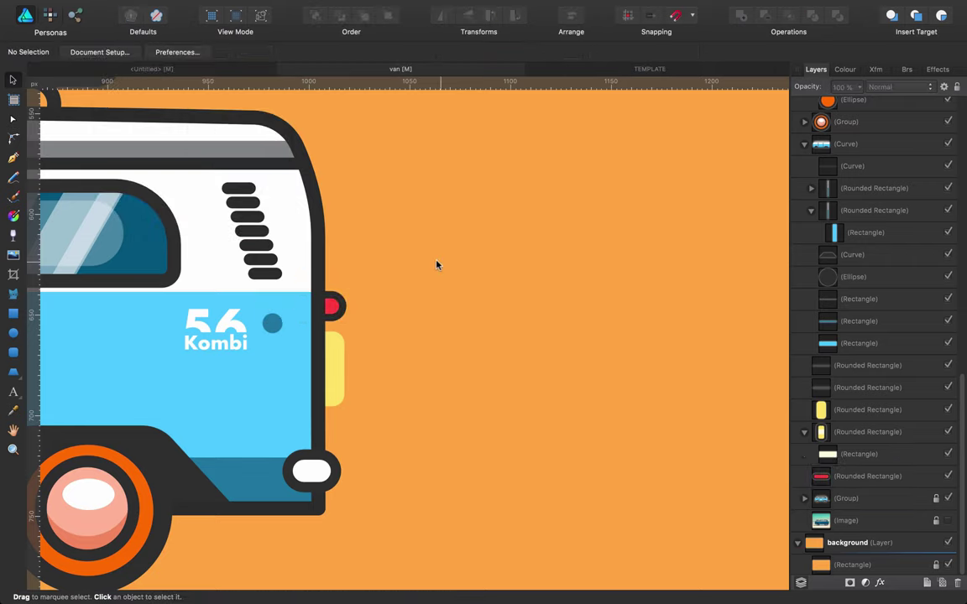
# Duplicate the teal dot beside the large 56 Kombi lettering and move the copy to the front wheel arch's upper rear side.
pyautogui.press('super+0')
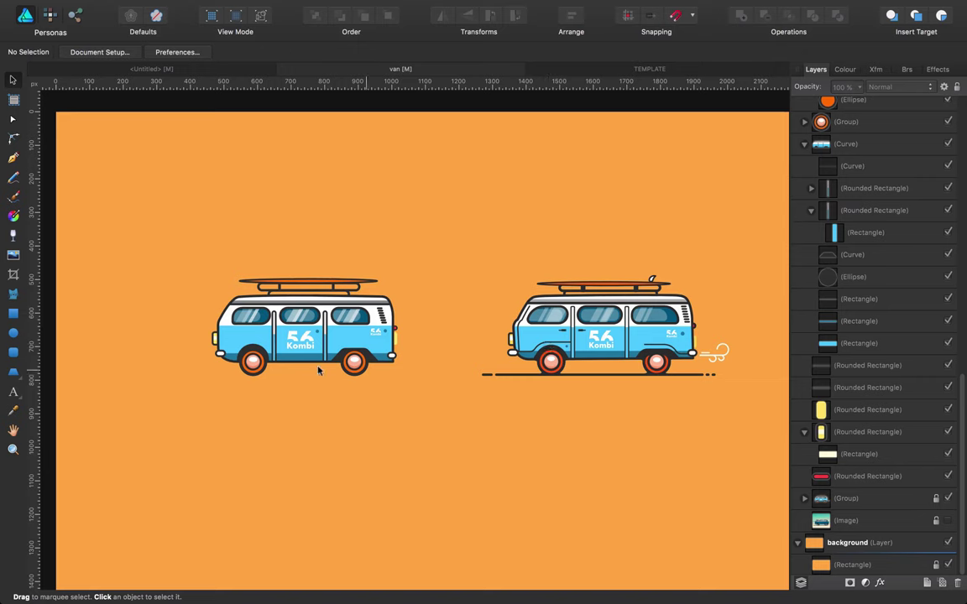
pyautogui.click(316, 332)
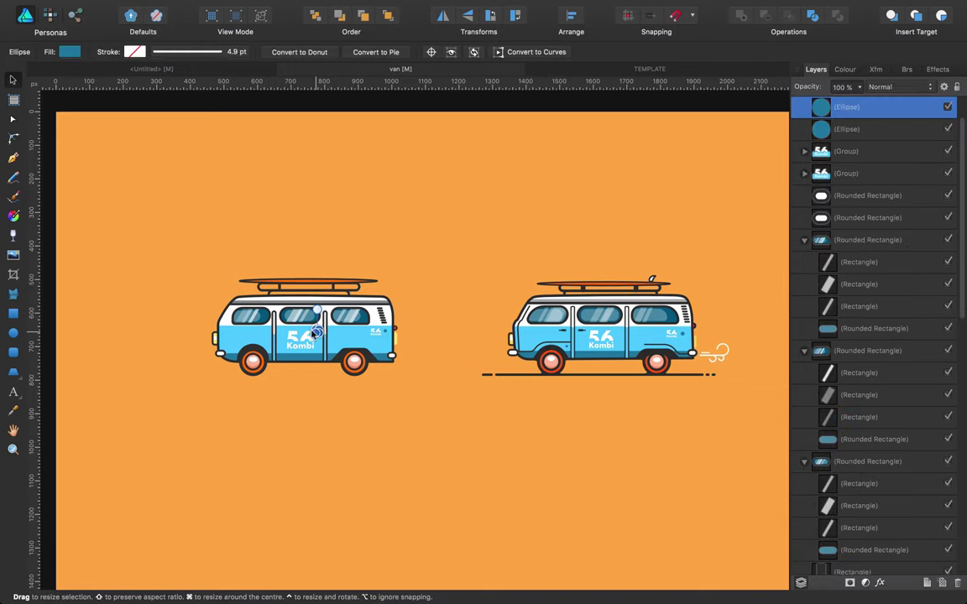
pyautogui.press('super+j')
pyautogui.hotkey('shift', 'Left')
pyautogui.hotkey('shift', 'Left')
pyautogui.hotkey('shift', 'Left')
pyautogui.hotkey('shift', 'Left')
pyautogui.hotkey('shift', 'Left')
pyautogui.hotkey('shift', 'Left')
pyautogui.hotkey('shift', 'Left')
pyautogui.hotkey('shift', 'Left')
pyautogui.hotkey('shift', 'Left')
pyautogui.hotkey('shift', 'Left')
pyautogui.hotkey('shift', 'Left')
pyautogui.hotkey('shift', 'Left')
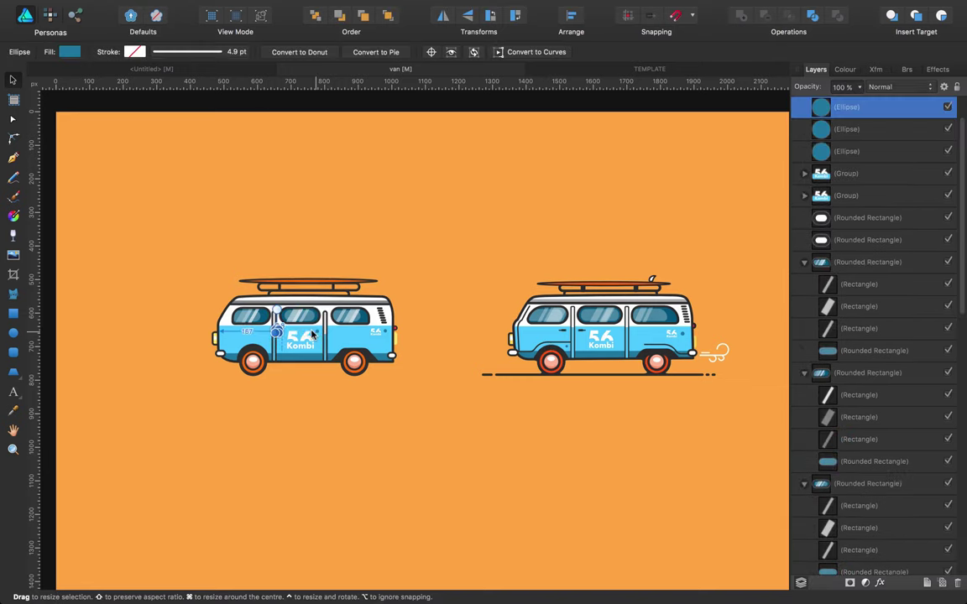
pyautogui.hotkey('shift', 'Left')
pyautogui.hotkey('shift', 'Left')
pyautogui.hotkey('shift', 'Left')
pyautogui.hotkey('shift', 'Down')
pyautogui.hotkey('shift', 'Down')
pyautogui.hotkey('shift', 'Down')
pyautogui.hotkey('shift', 'Down')
pyautogui.hotkey('shift', 'Down')
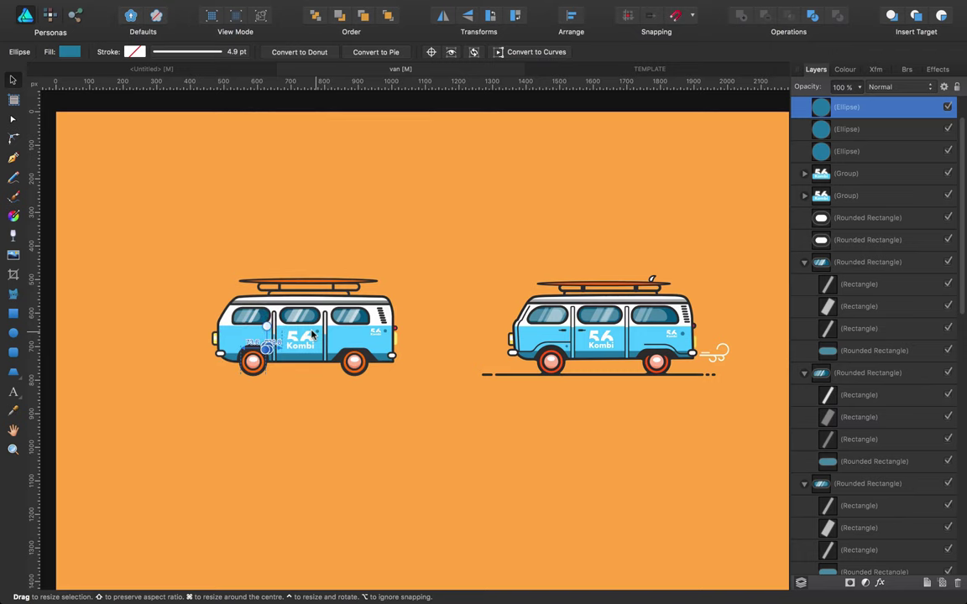
pyautogui.moveTo(312, 334); pyautogui.dragTo(312, 335)
pyautogui.click(316, 390)
# Shrink the copied teal dot and place it between the front wheel arch and the first door line.
pyautogui.press('z')
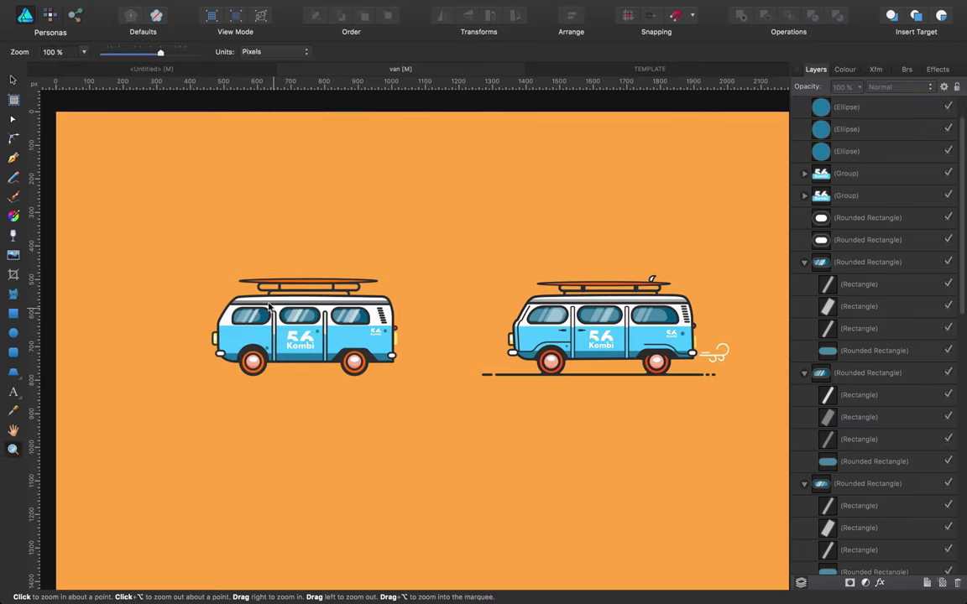
pyautogui.click(308, 345)
pyautogui.click(308, 345)
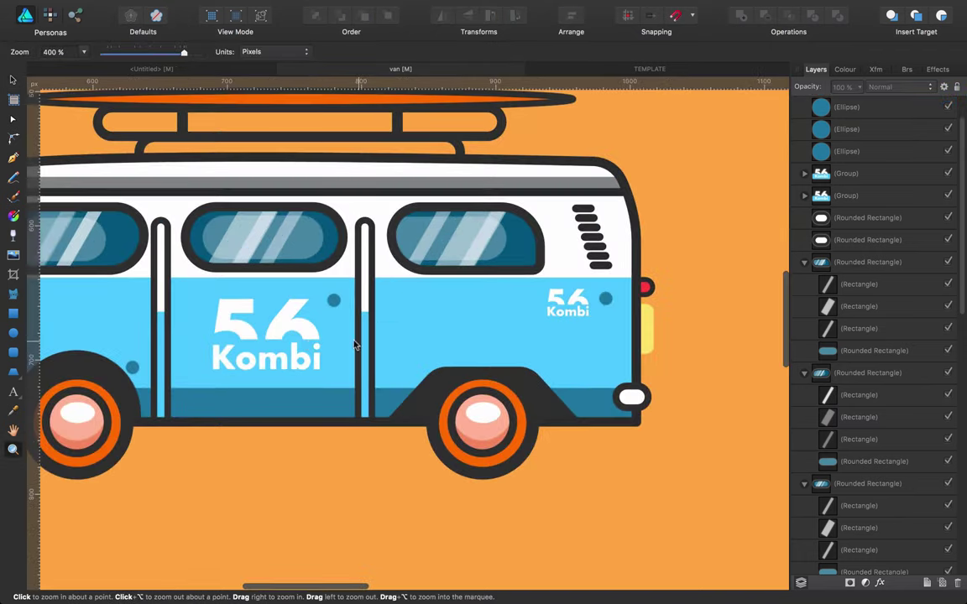
pyautogui.press('space')
pyautogui.moveTo(278, 345); pyautogui.dragTo(444, 323)
pyautogui.click(295, 350)
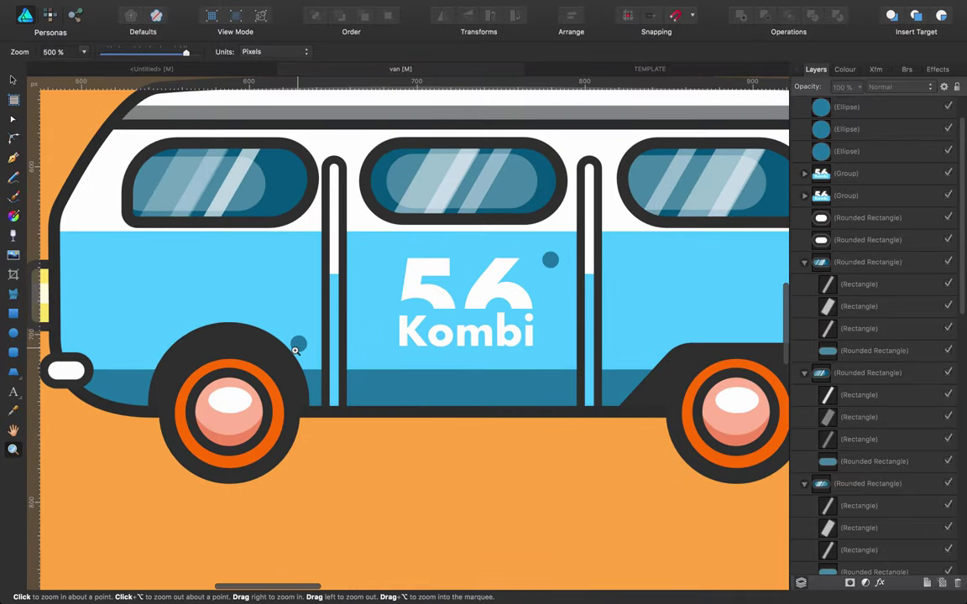
pyautogui.press('v')
pyautogui.click(296, 347)
pyautogui.moveTo(295, 345); pyautogui.dragTo(306, 341)
pyautogui.hscroll(-5, 393, 457)
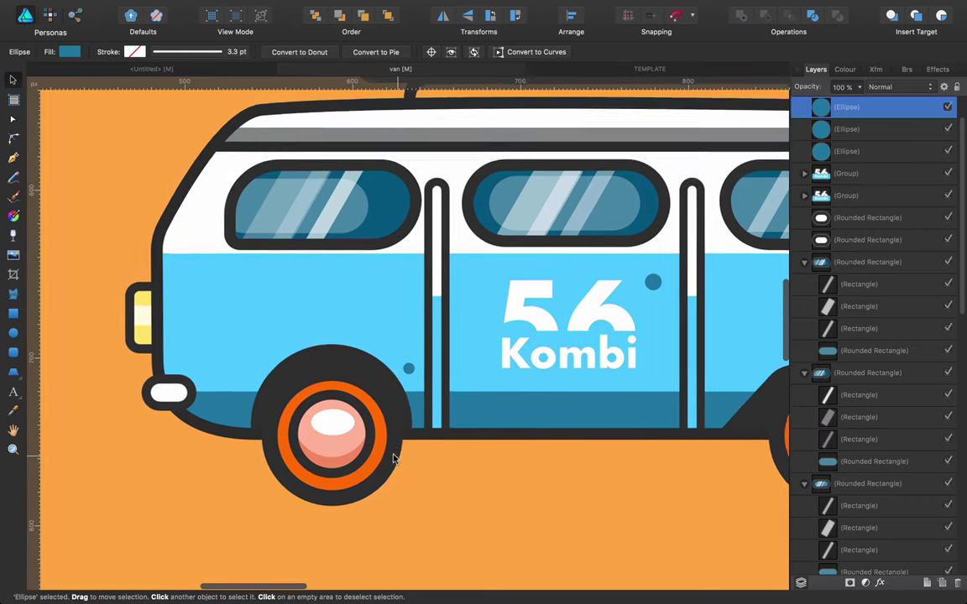
pyautogui.click(467, 486)
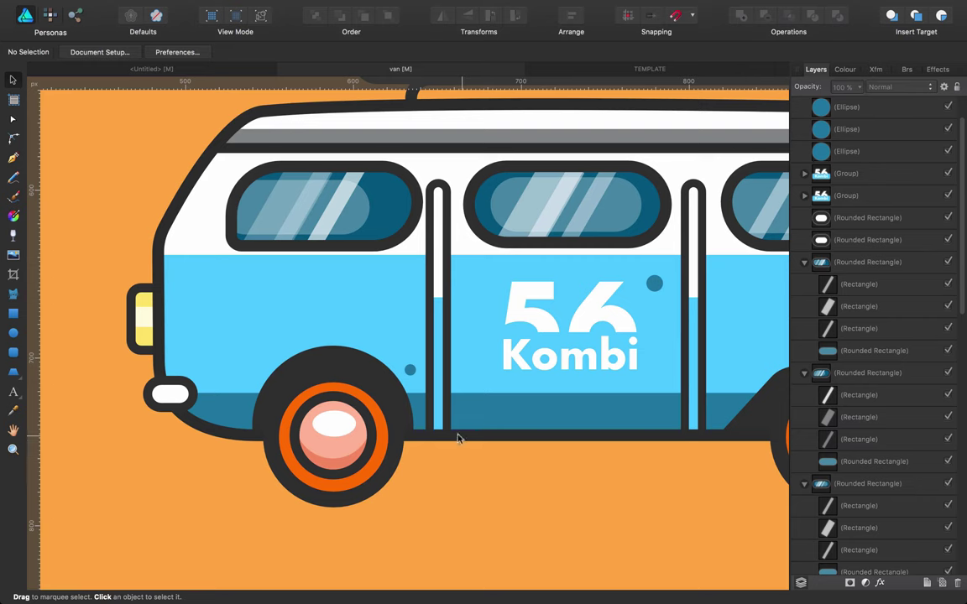
# Duplicate the van body curve with its nested shapes and place the copy below and to the left of the van.
pyautogui.press('z')
pyautogui.moveTo(414, 394); pyautogui.dragTo(316, 404)
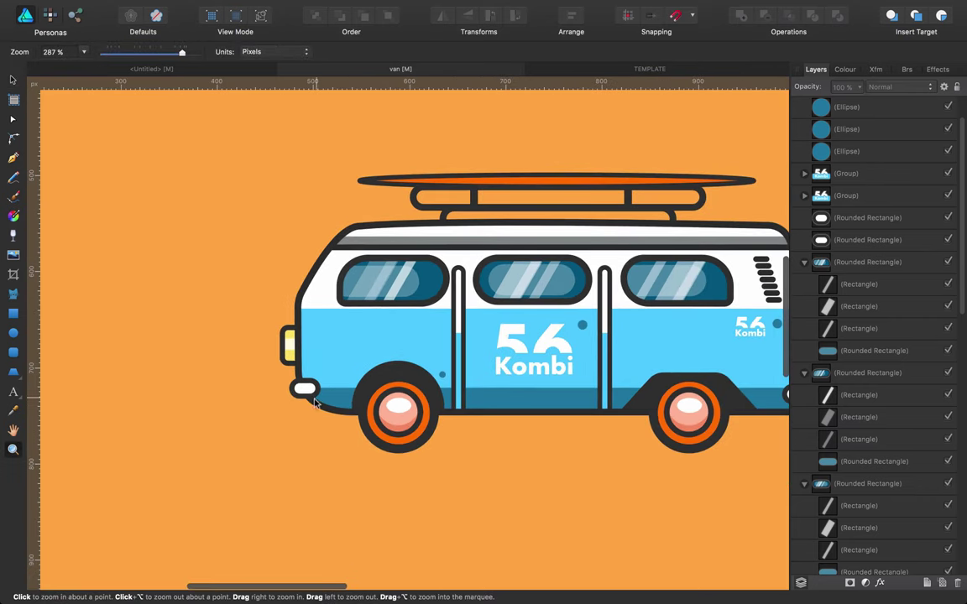
pyautogui.press('v')
pyautogui.click(326, 407)
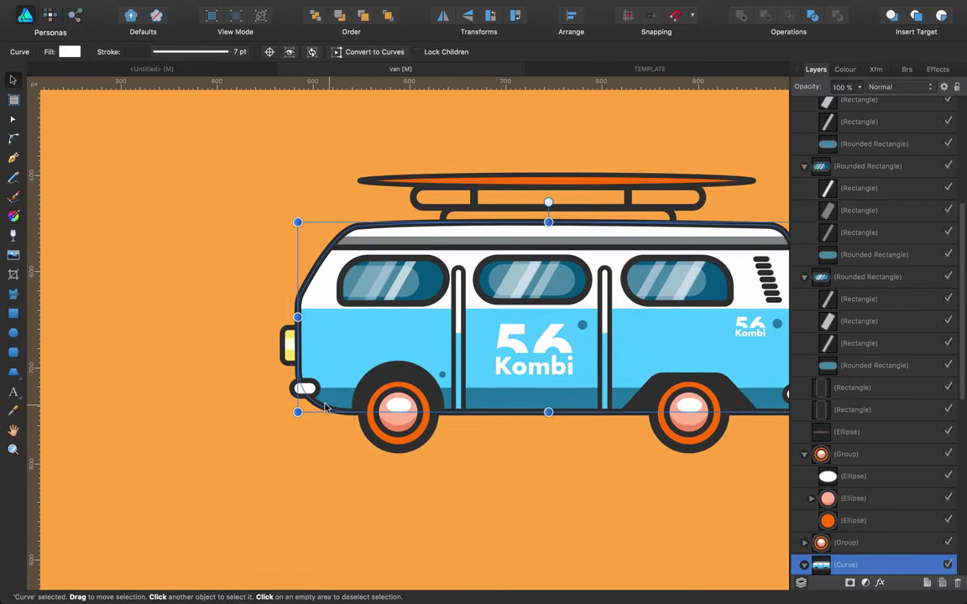
pyautogui.moveTo(261, 274); pyautogui.dragTo(235, 270)
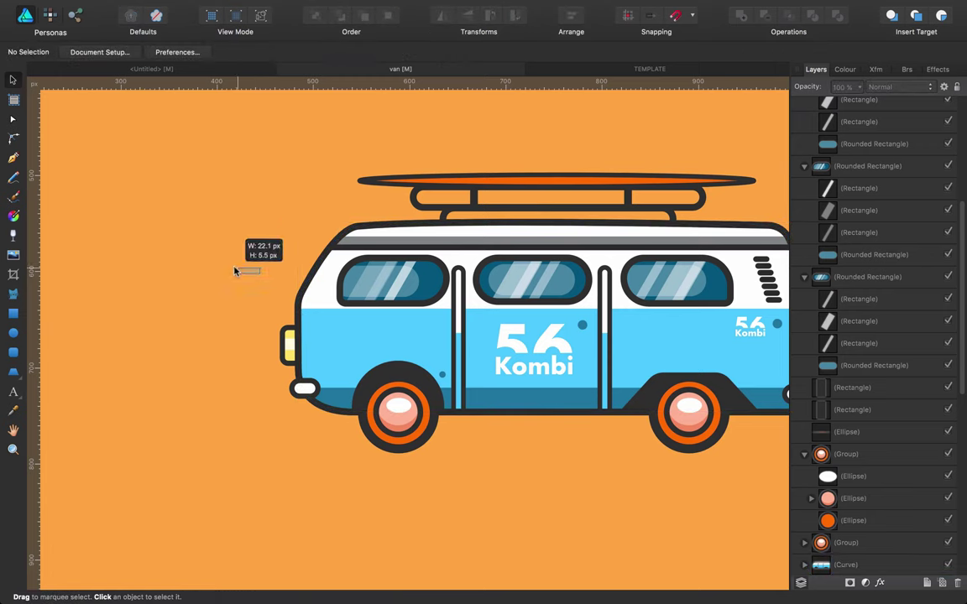
pyautogui.click(329, 327)
pyautogui.moveTo(329, 327); pyautogui.dragTo(179, 502)
pyautogui.scroll(-3, 179, 503)
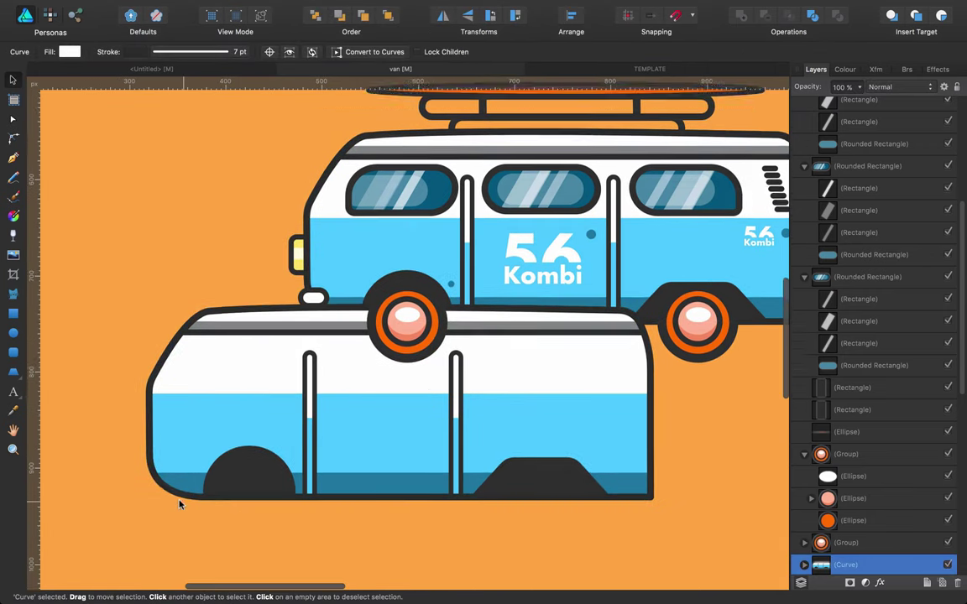
# Delete all shapes nested inside the copied van body, from the roof line curve down to the light blue rectangle.
pyautogui.click(113, 48)
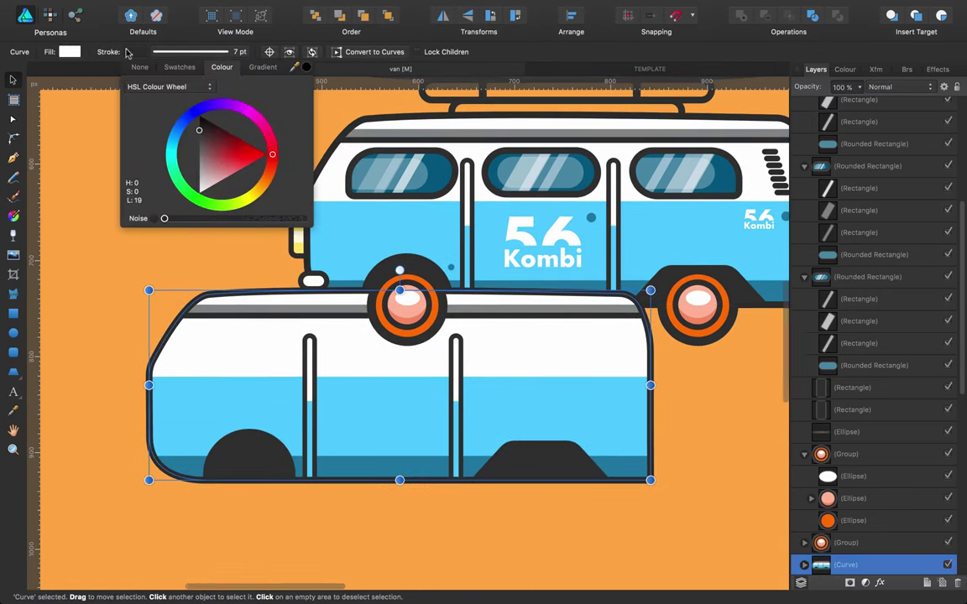
pyautogui.click(76, 104)
pyautogui.press('a')
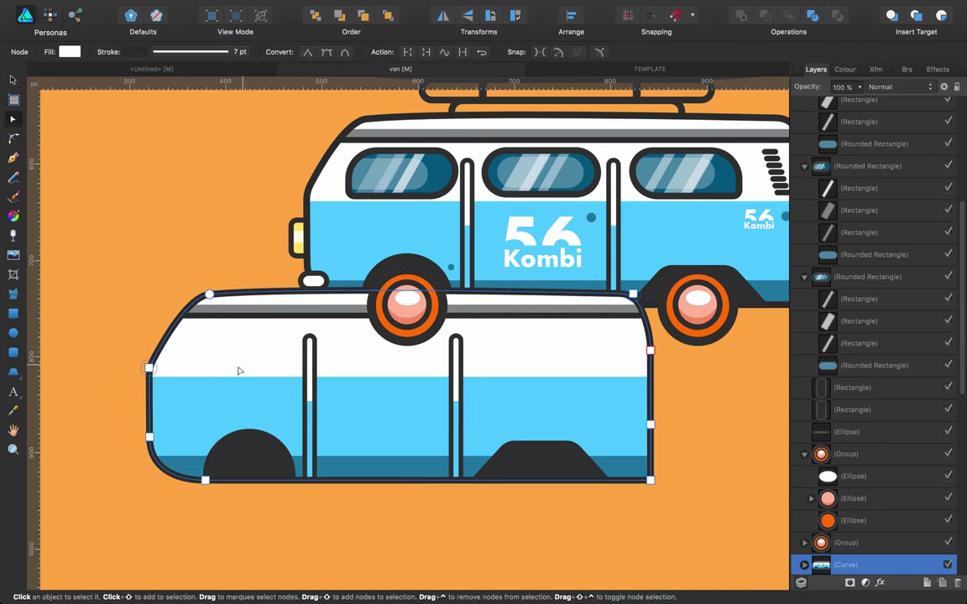
pyautogui.scroll(-5, 797, 337)
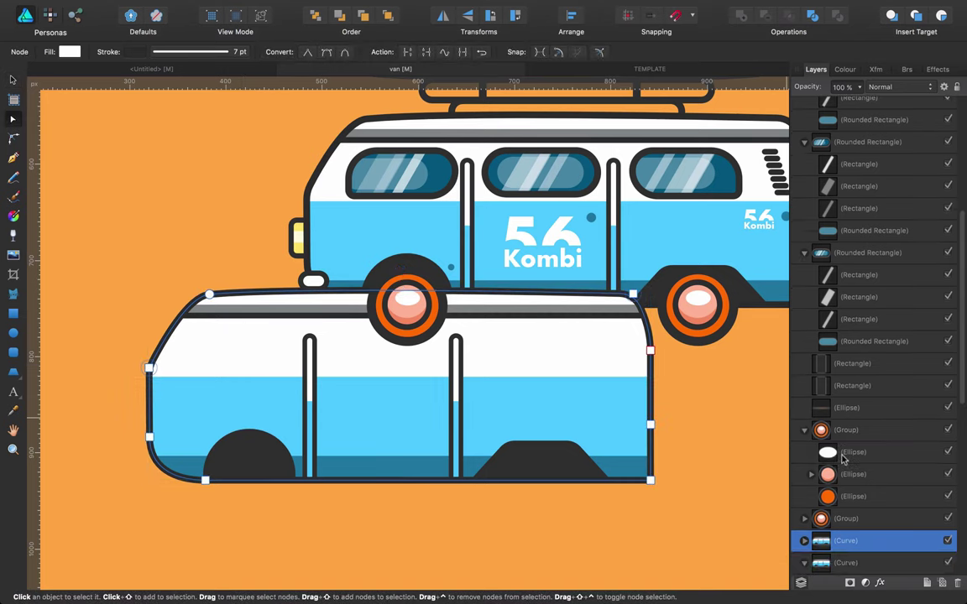
pyautogui.click(803, 379)
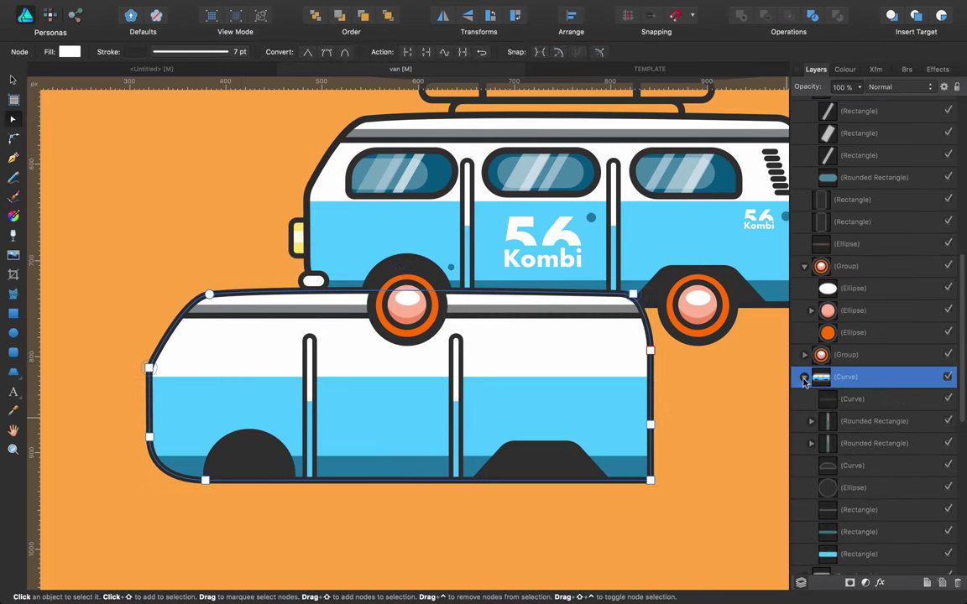
pyautogui.click(860, 401)
pyautogui.scroll(-5, 862, 395)
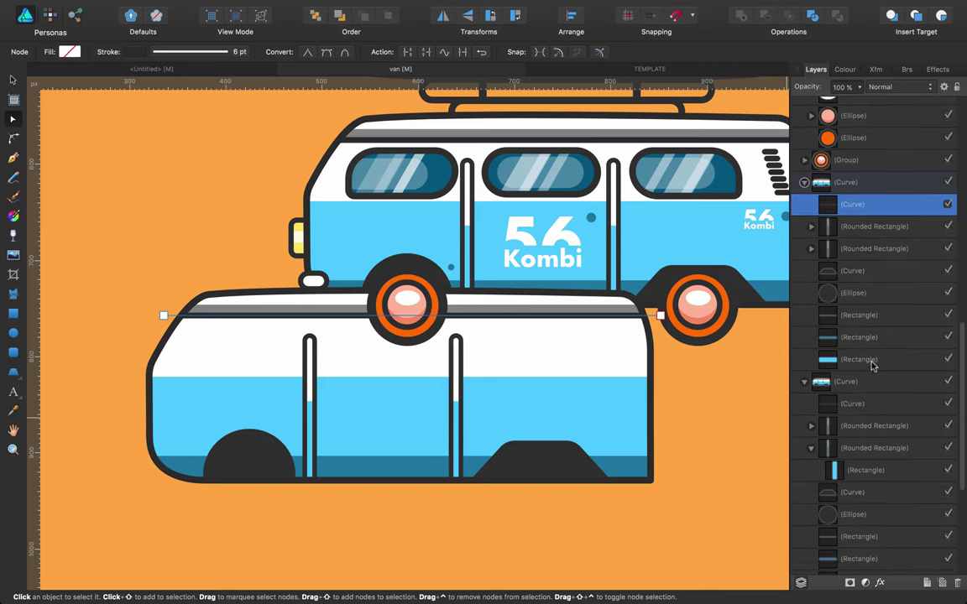
pyautogui.keyDown('shift'); pyautogui.click(872, 361); pyautogui.keyUp('shift')
pyautogui.press('Delete')
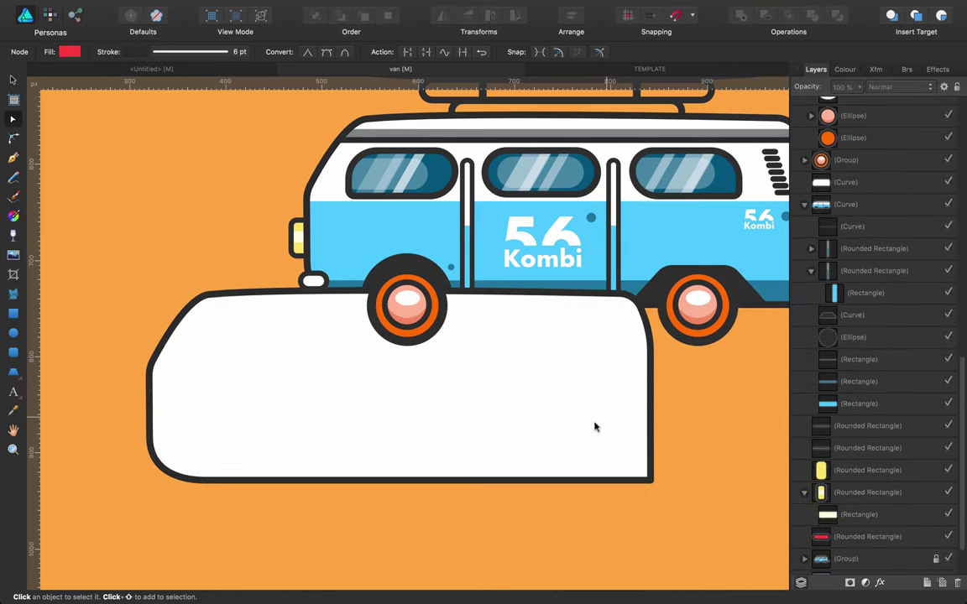
# Remove the fill from the copied van body so only its dark outline is left.
pyautogui.click(493, 458)
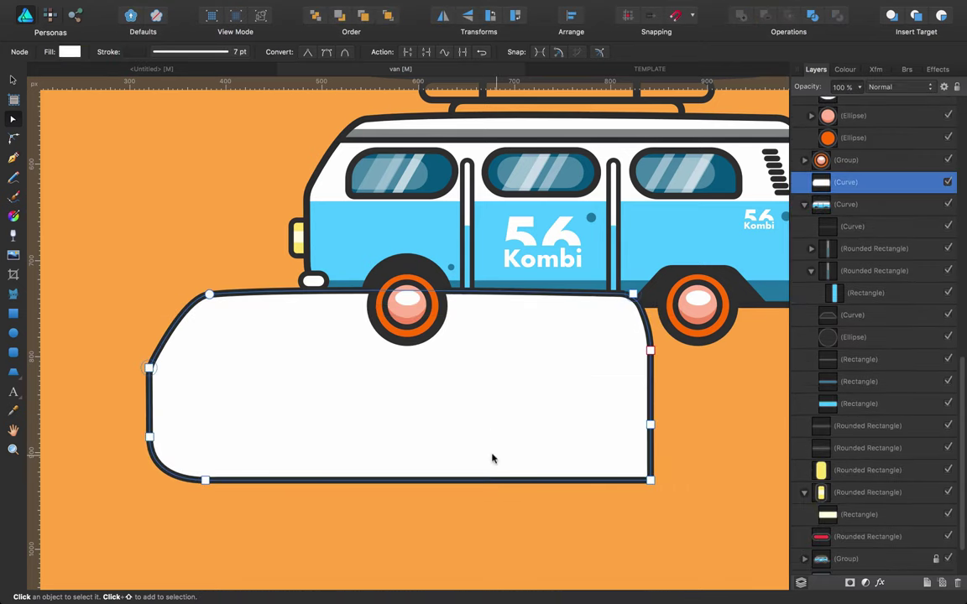
pyautogui.click(69, 53)
pyautogui.click(74, 66)
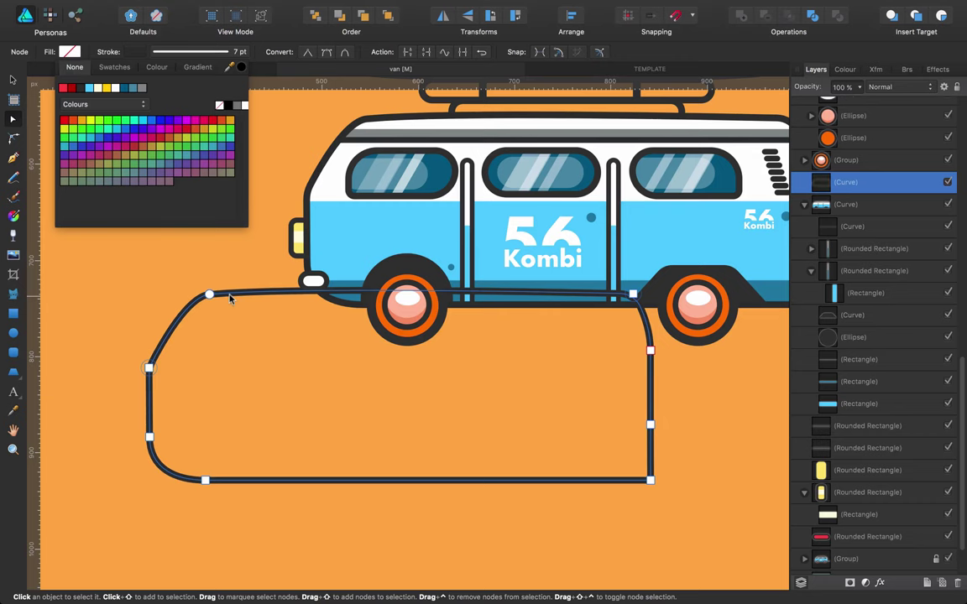
pyautogui.click(13, 313)
pyautogui.click(12, 313)
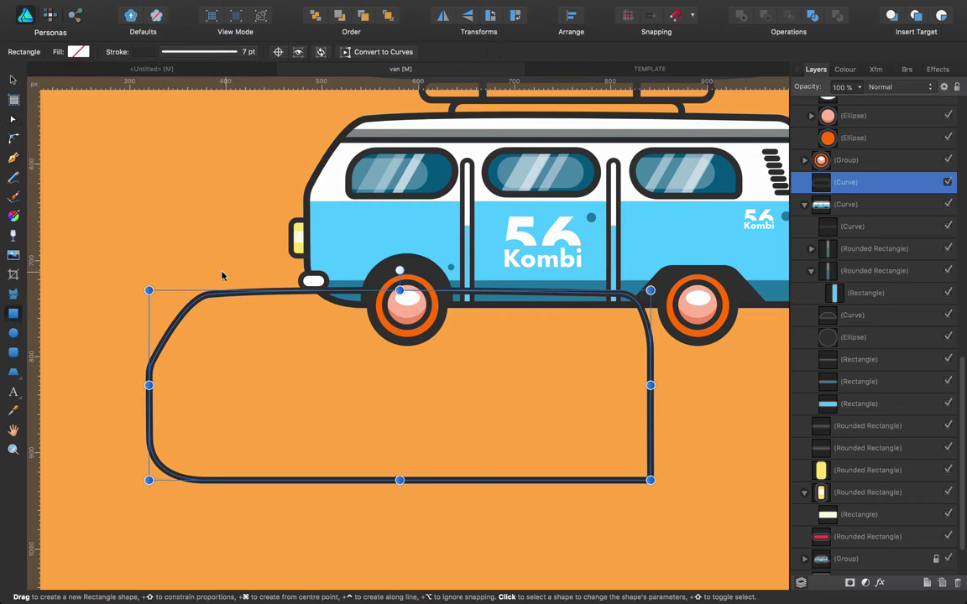
pyautogui.press('a')
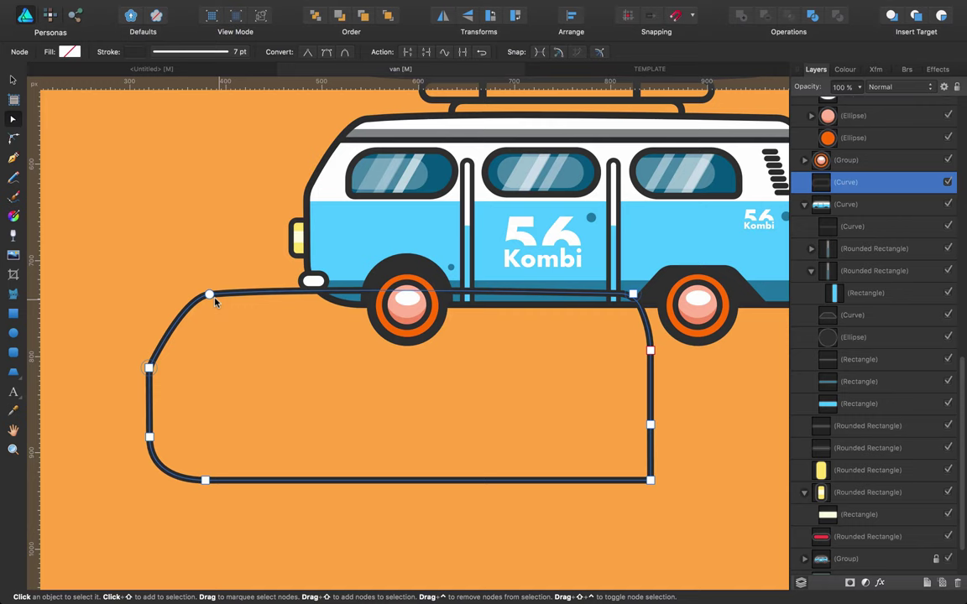
# Break the copied outline at its upper rear node and delete the roof, rear and bottom nodes, keeping only the front edge.
pyautogui.click(632, 293)
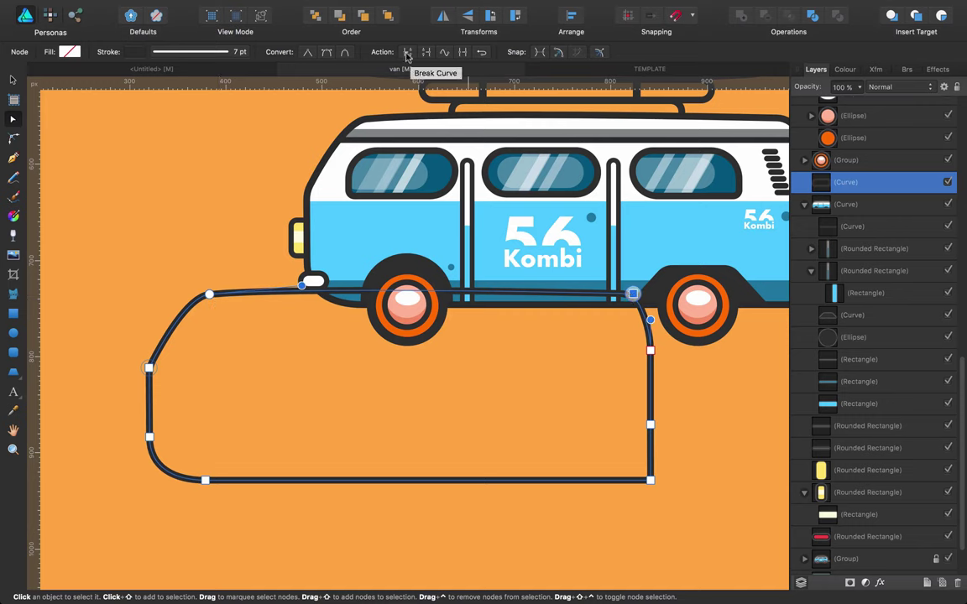
pyautogui.click(407, 52)
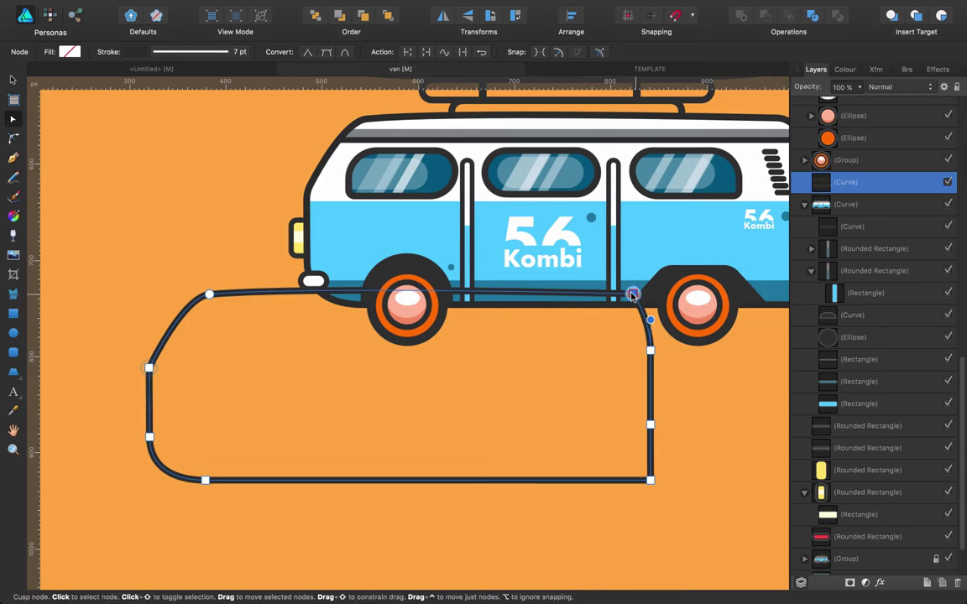
pyautogui.press('Delete')
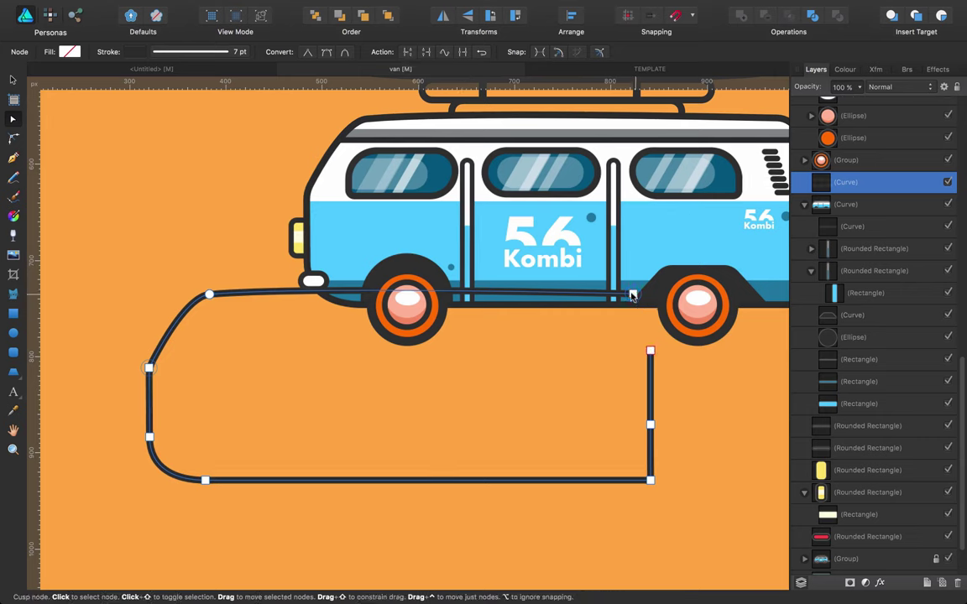
pyautogui.click(632, 295)
pyautogui.press('Delete')
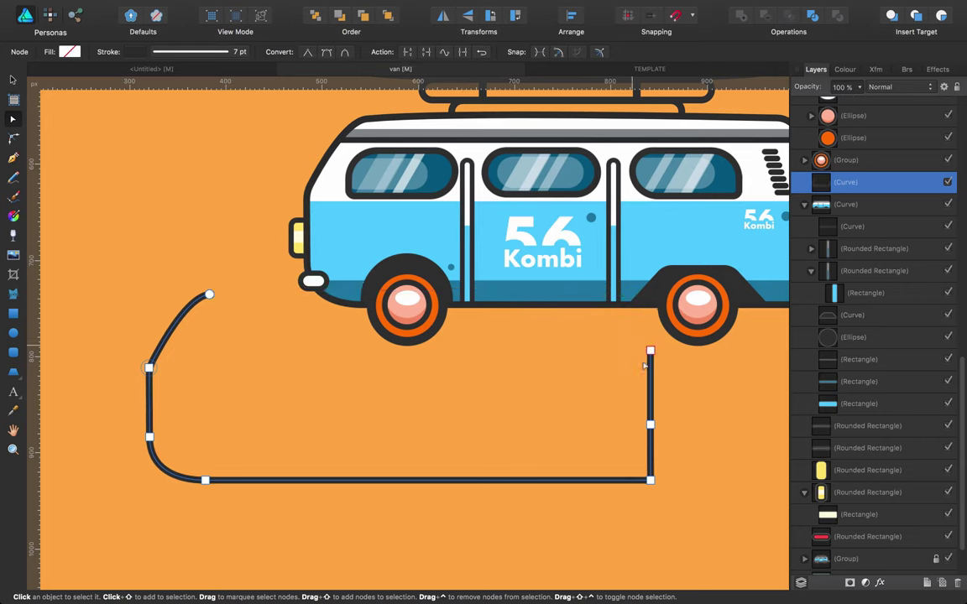
pyautogui.moveTo(644, 365); pyautogui.dragTo(669, 517)
pyautogui.press('Delete')
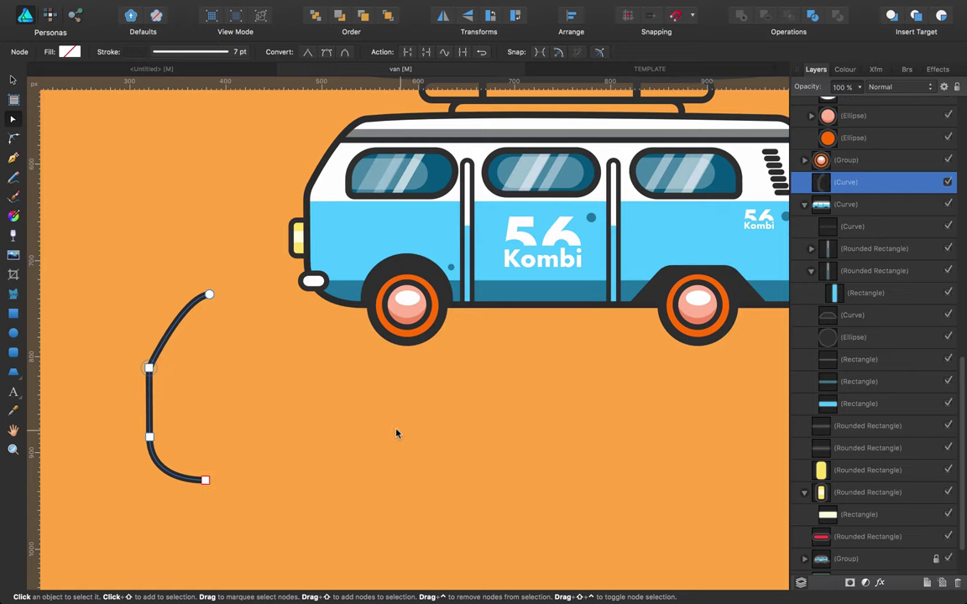
# Set the front-edge line's stroke width to 5 pt.
pyautogui.press('z')
pyautogui.moveTo(576, 374); pyautogui.dragTo(427, 374)
pyautogui.press('space')
pyautogui.moveTo(511, 382); pyautogui.dragTo(291, 363)
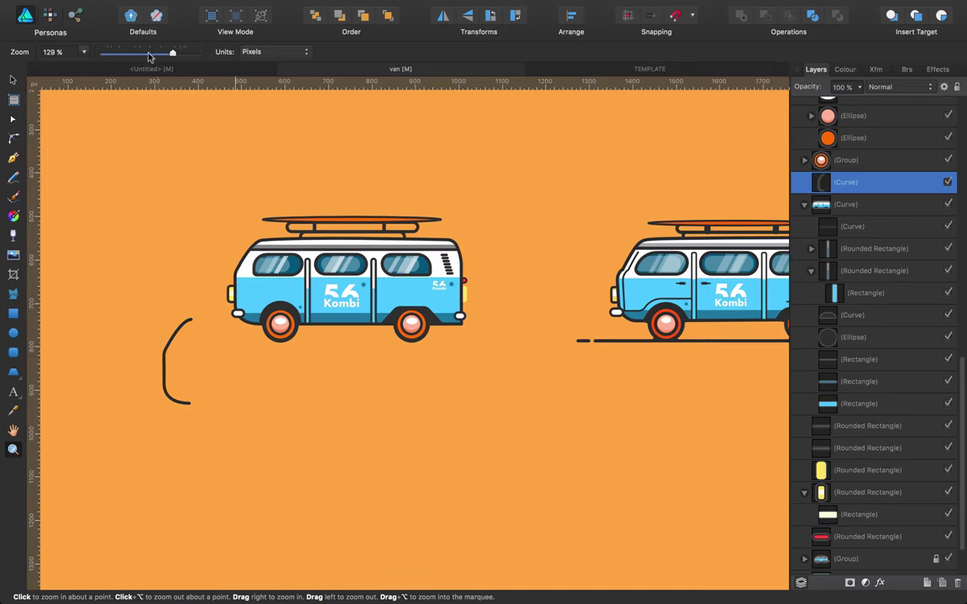
pyautogui.click(169, 334)
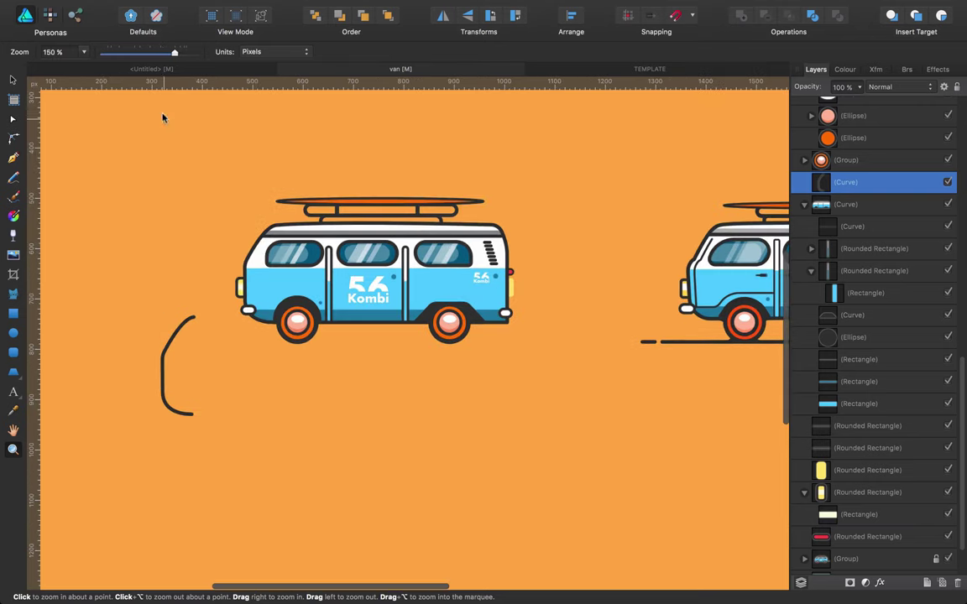
pyautogui.click(12, 80)
pyautogui.click(185, 51)
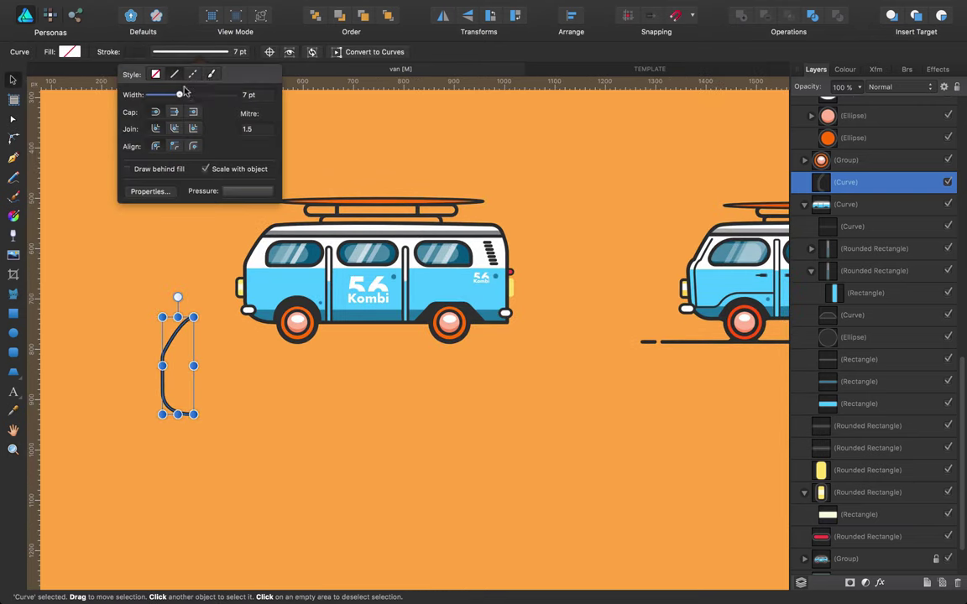
pyautogui.moveTo(177, 95); pyautogui.dragTo(175, 95)
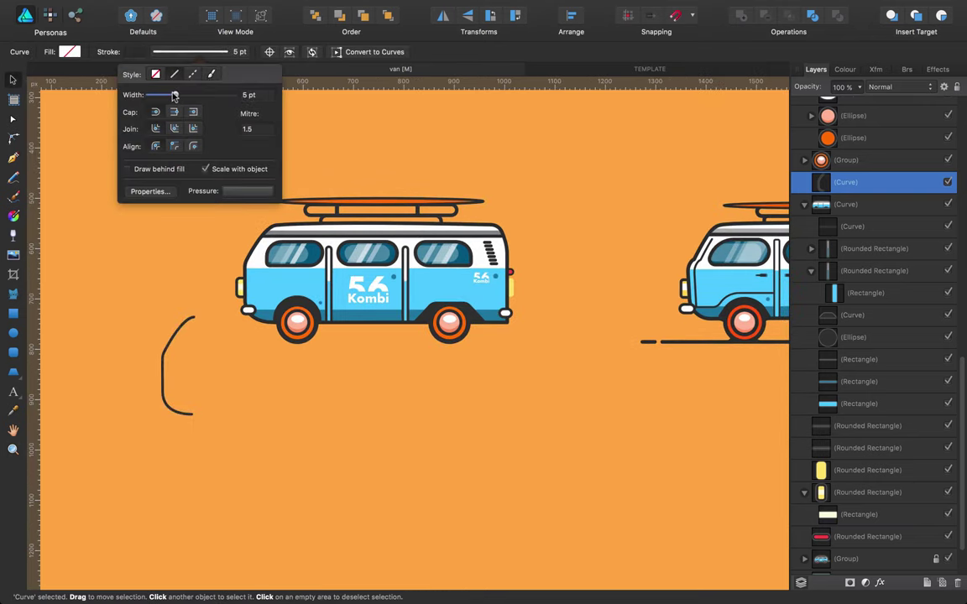
# Scale the front-edge line down to a stroke of about 3.4 pt and place it just inside the van's front outline.
pyautogui.moveTo(174, 323)
pyautogui.mouseDown()
pyautogui.moveTo(254, 272)
pyautogui.moveTo(261, 235)
pyautogui.moveTo(285, 228)
pyautogui.moveTo(282, 258)
pyautogui.moveTo(252, 259)
pyautogui.mouseUp()
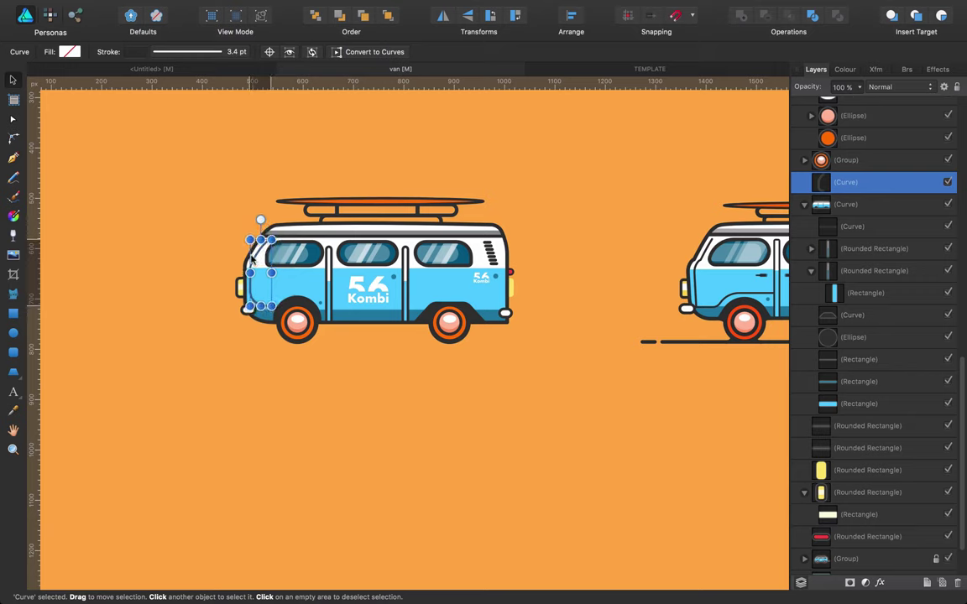
pyautogui.click(198, 276)
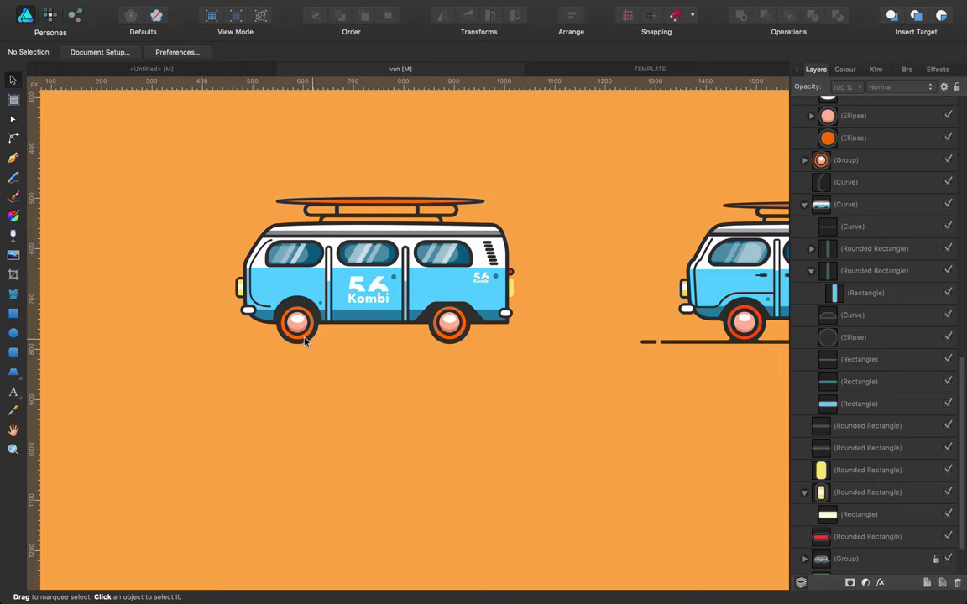
pyautogui.click(261, 308)
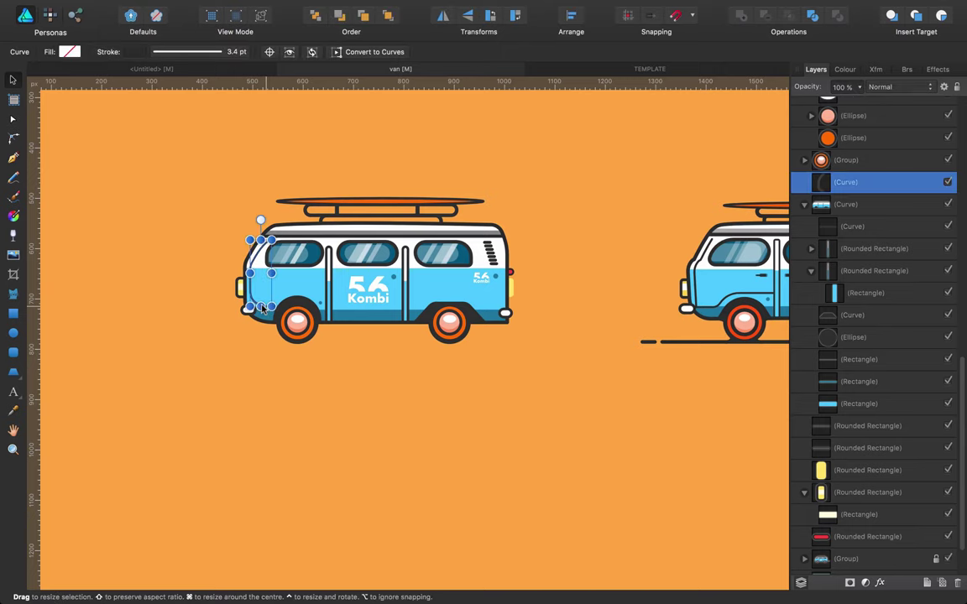
# Add a sharp node on the lower bend of the inner front contour line and move it down to the lower front corner.
pyautogui.click(265, 433)
pyautogui.hscroll(3, 266, 433)
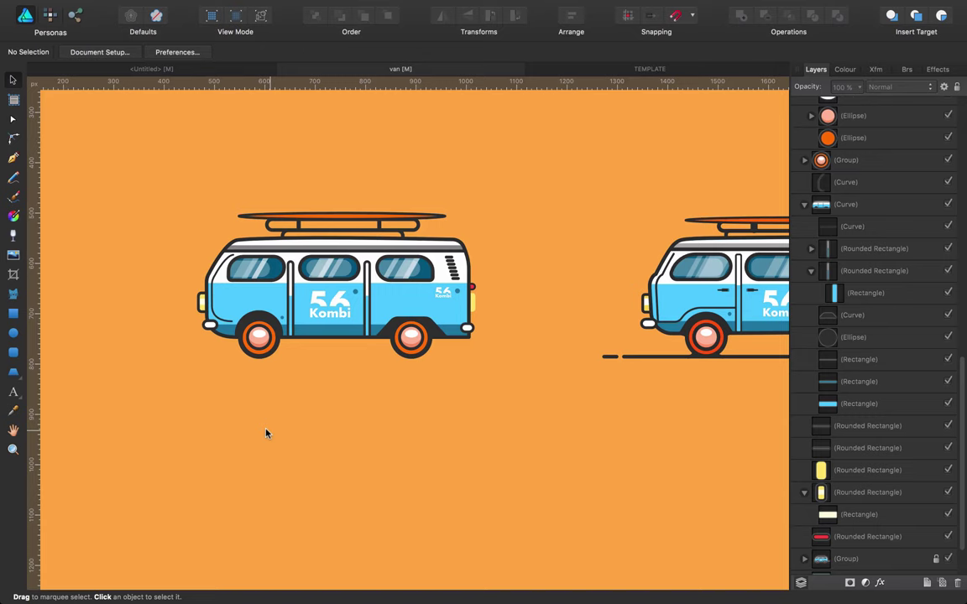
pyautogui.press('z')
pyautogui.click(223, 323)
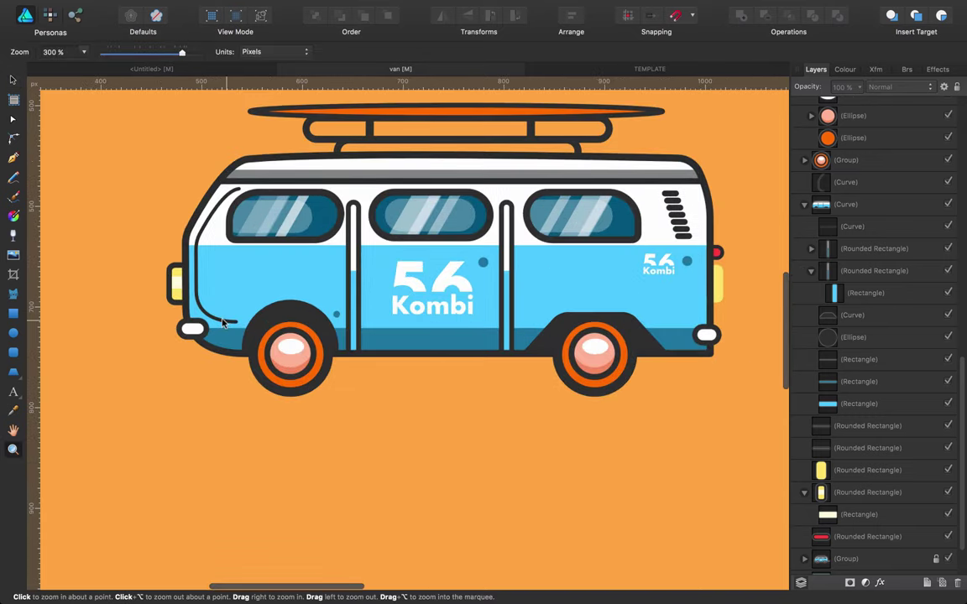
pyautogui.press('a')
pyautogui.click(196, 290)
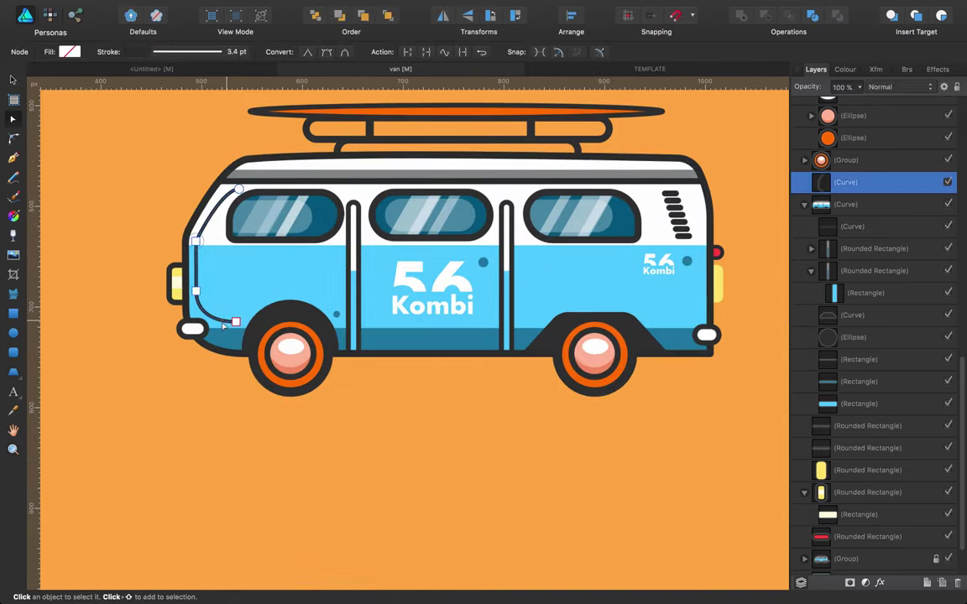
pyautogui.click(195, 290)
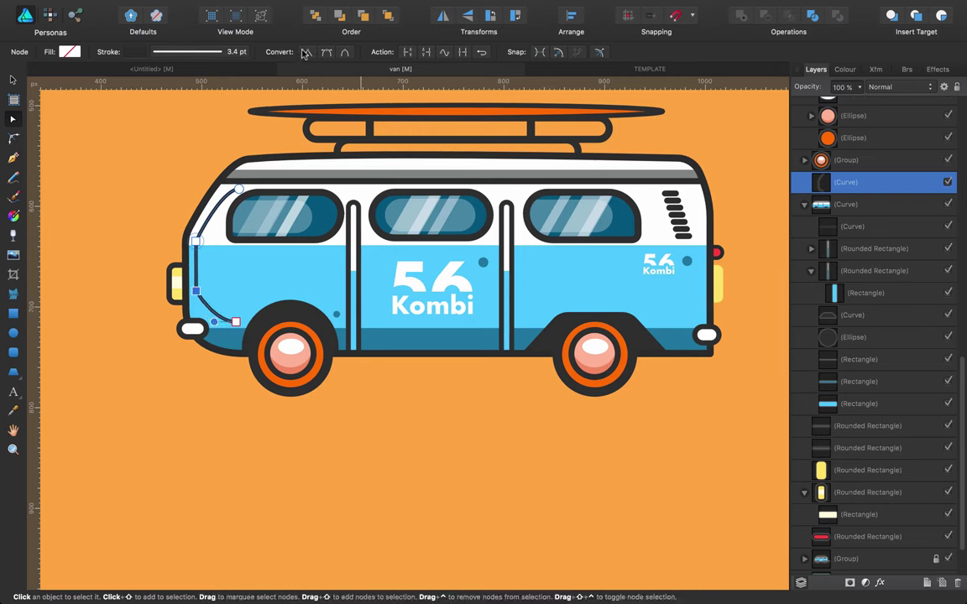
pyautogui.click(324, 50)
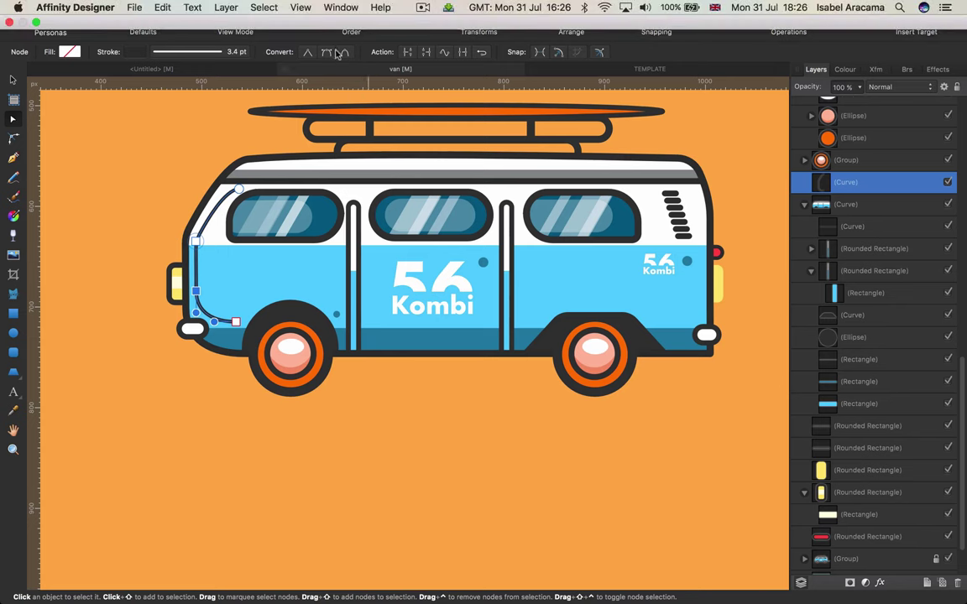
pyautogui.click(202, 313)
pyautogui.click(306, 52)
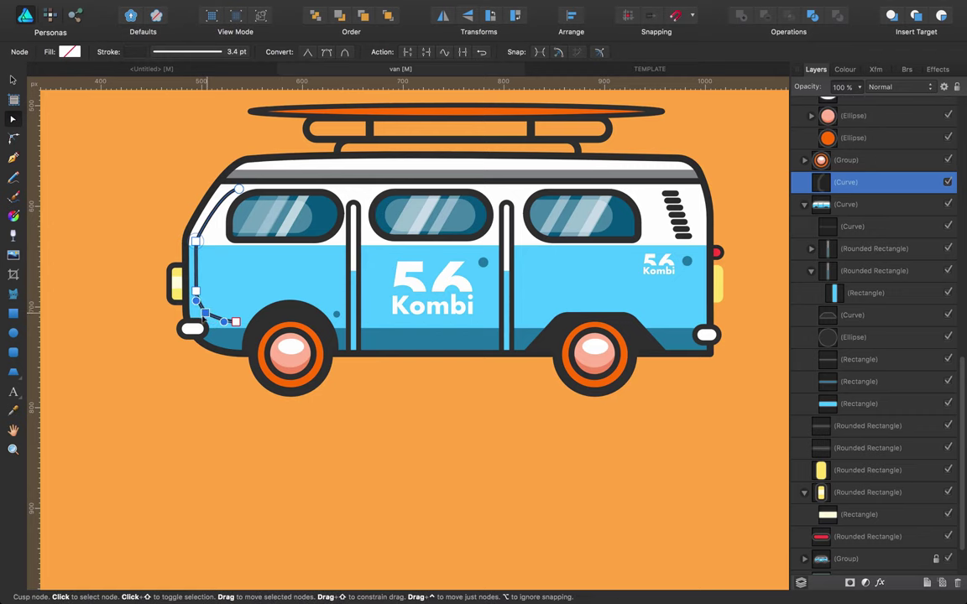
pyautogui.moveTo(204, 312); pyautogui.dragTo(198, 324)
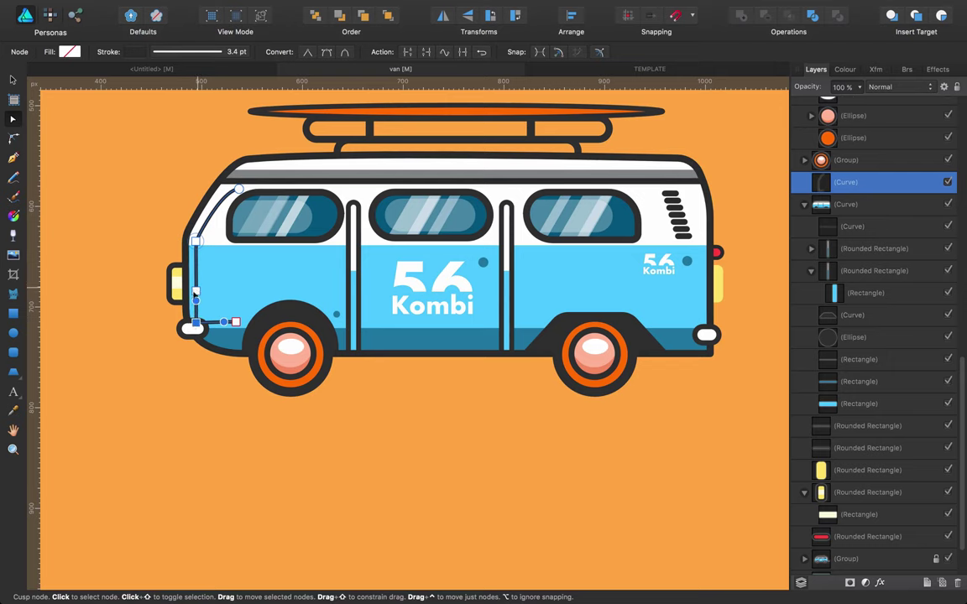
# Delete the contour line's old node above the new lower corner, leaving a straight vertical segment down to the corner node.
pyautogui.click(195, 292)
pyautogui.press('Delete')
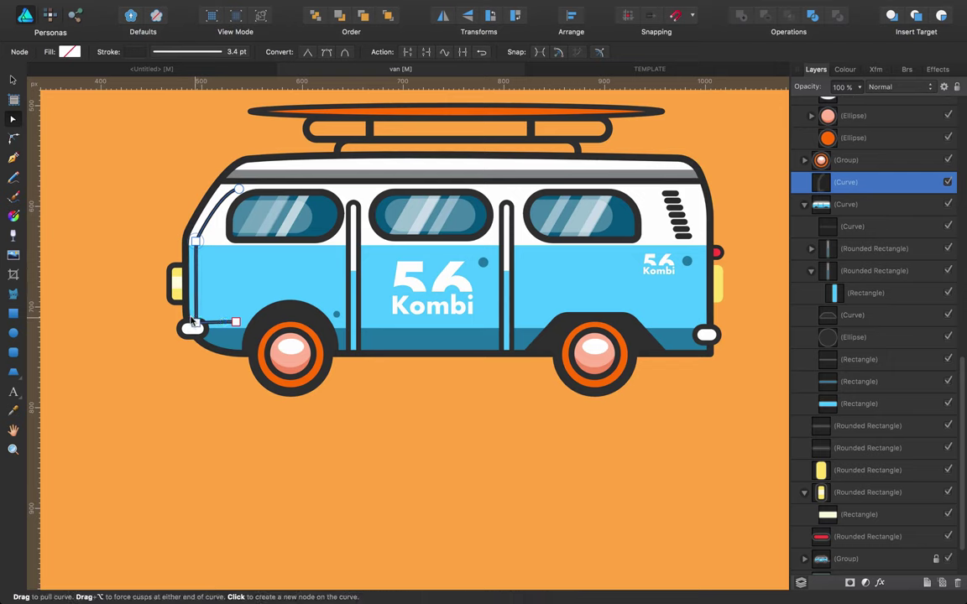
pyautogui.click(193, 322)
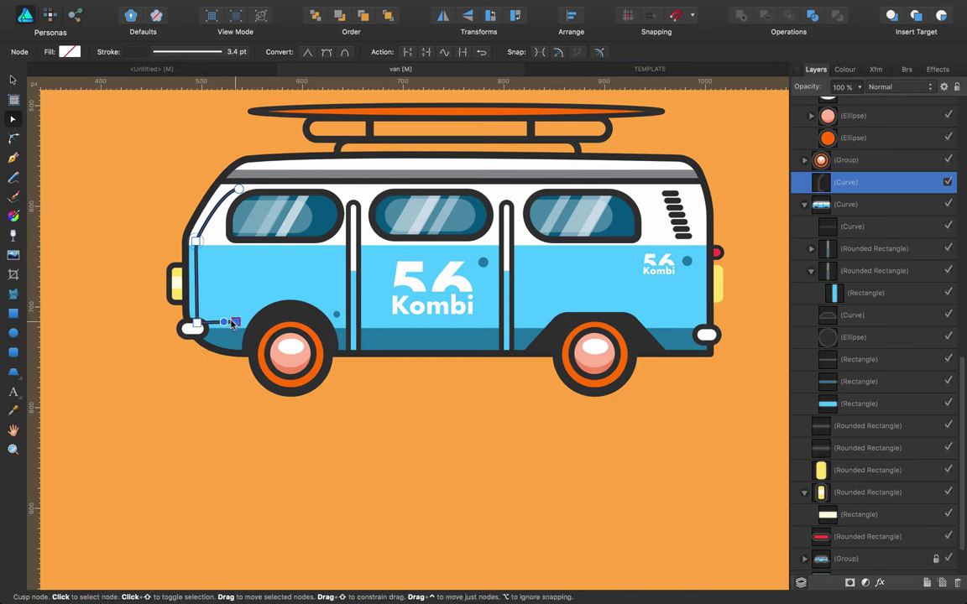
# Extend the contour line's lower end over the front wheel arch with smart Pen nodes and lengthen the top node's handle to round the arch.
pyautogui.press('p')
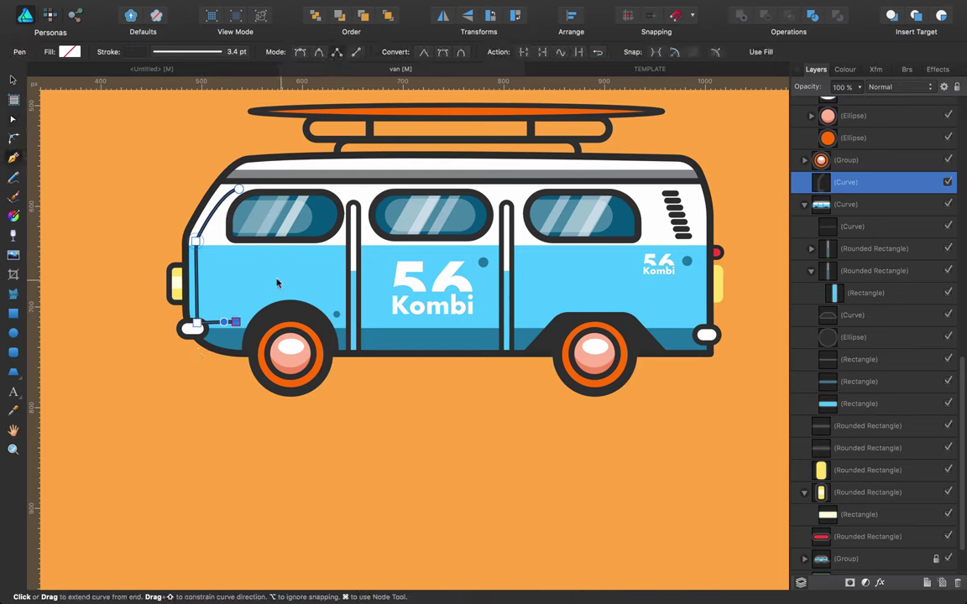
pyautogui.click(274, 285)
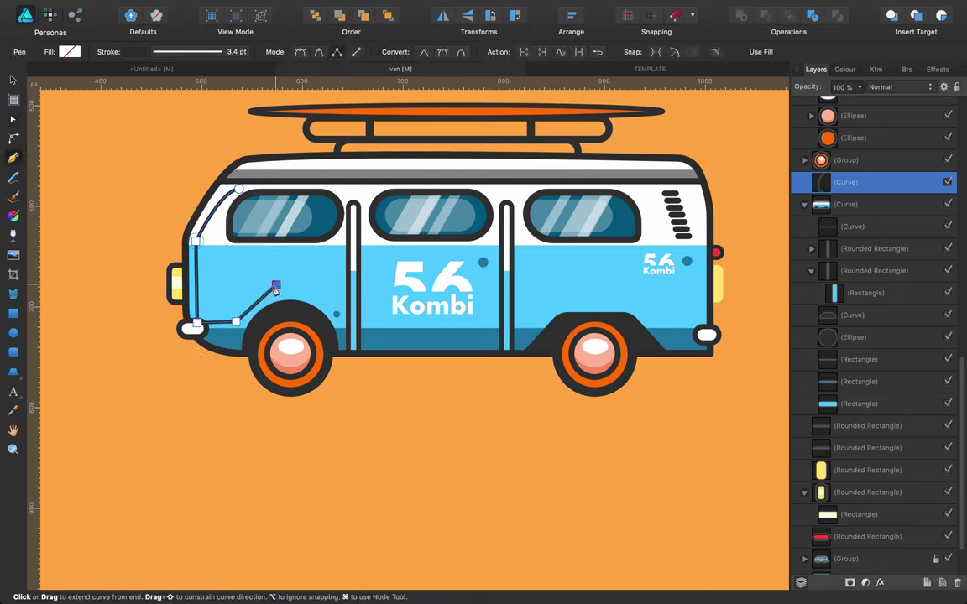
pyautogui.press('super+z')
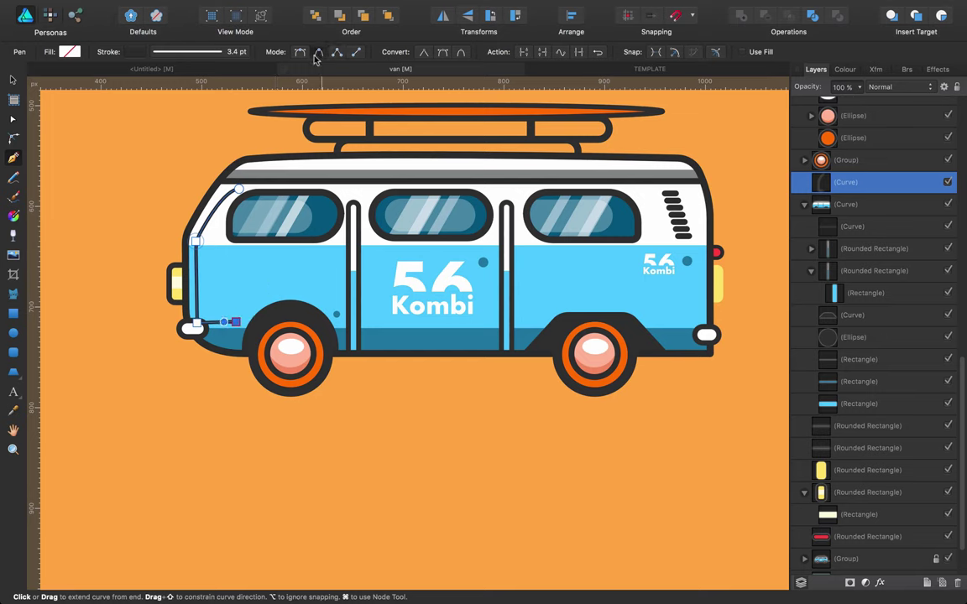
pyautogui.click(288, 283)
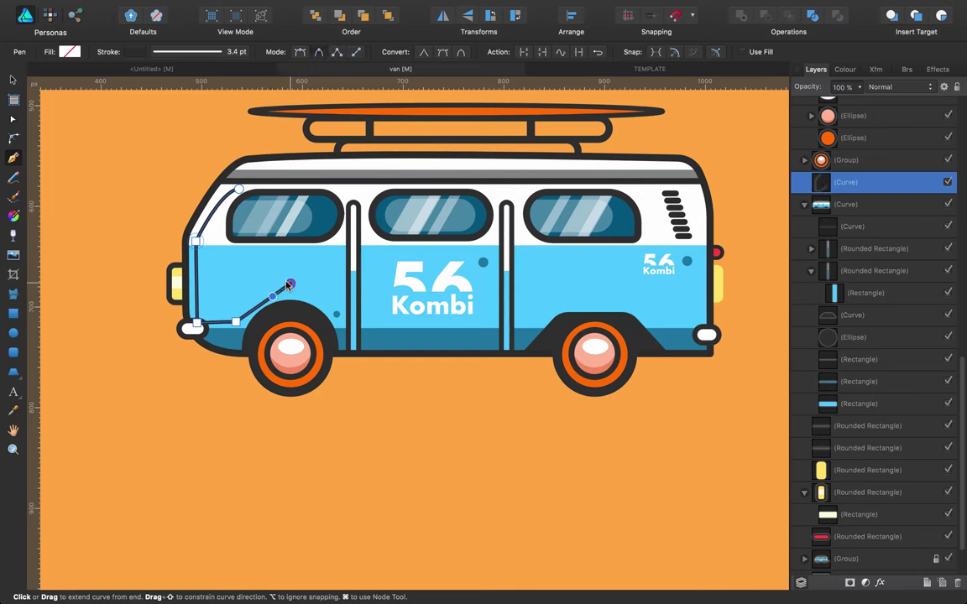
pyautogui.click(328, 308)
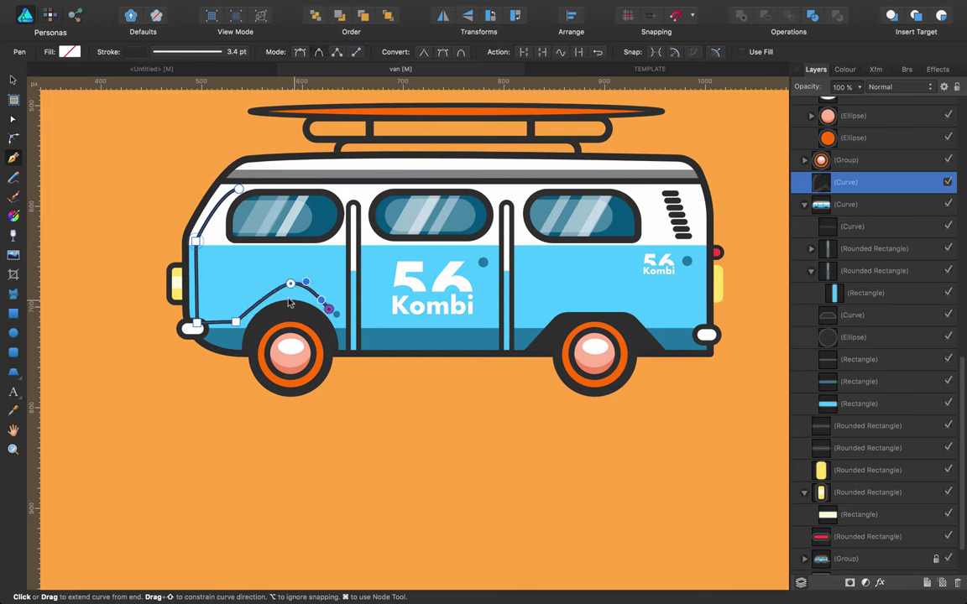
pyautogui.press('a')
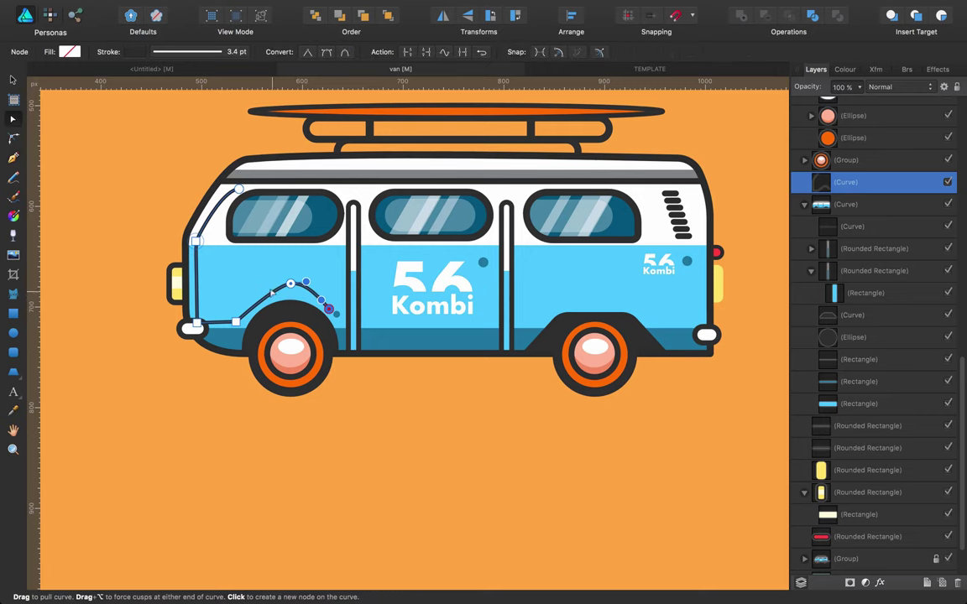
pyautogui.moveTo(271, 285); pyautogui.dragTo(238, 282)
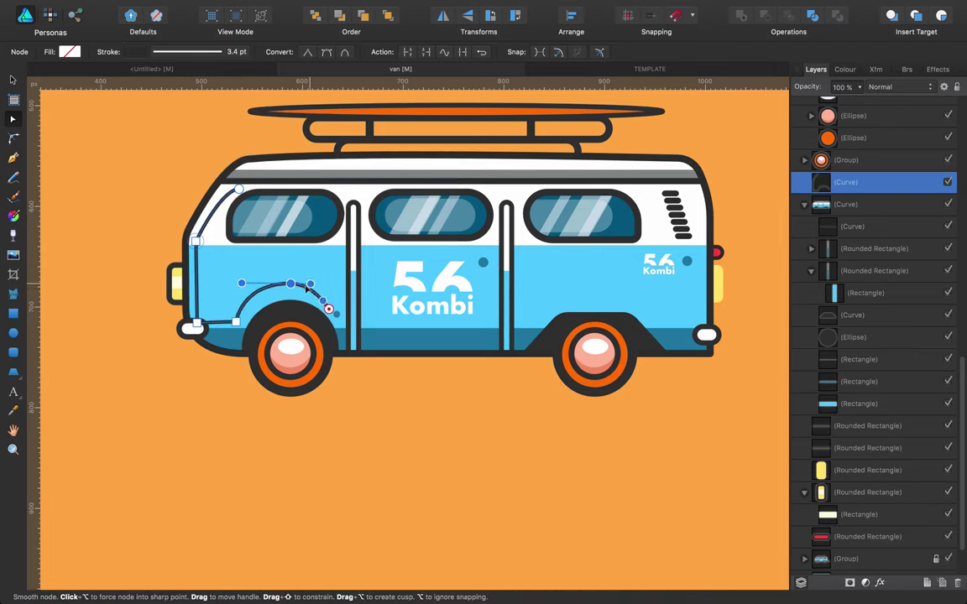
# Delete the contour line's last node behind the front wheel arch so the line ends above the wheel.
pyautogui.click(382, 394)
pyautogui.click(291, 284)
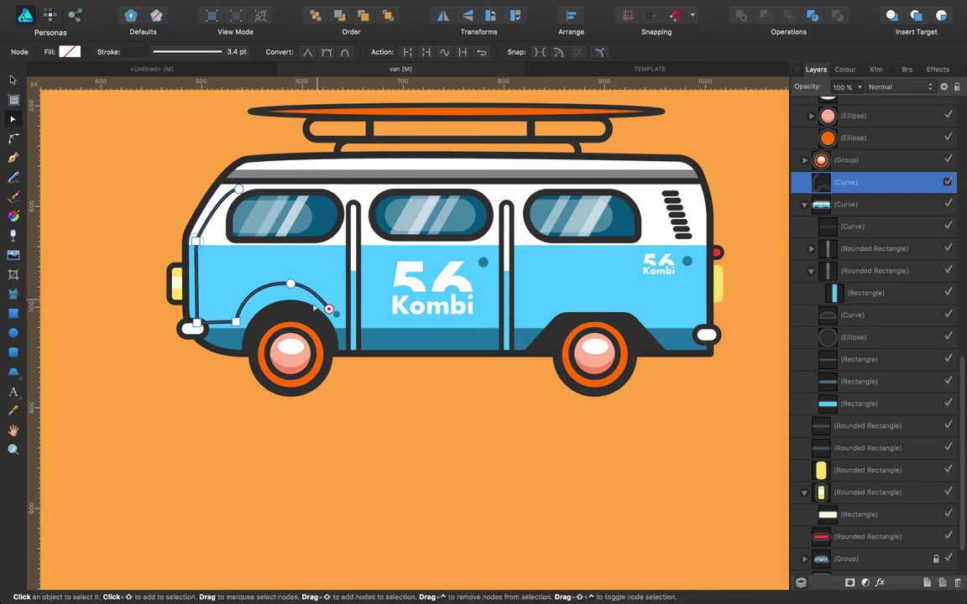
pyautogui.click(327, 310)
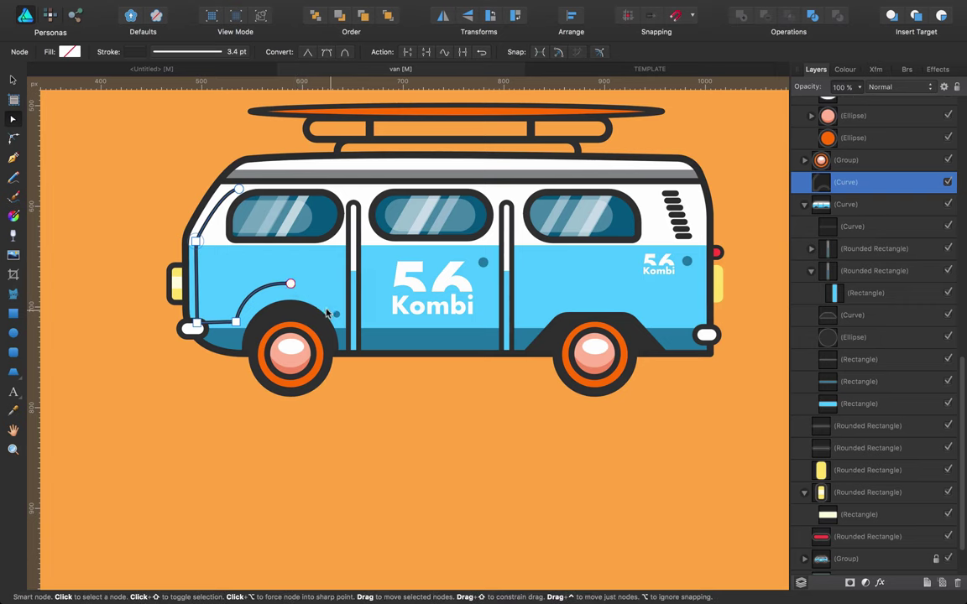
pyautogui.click(367, 390)
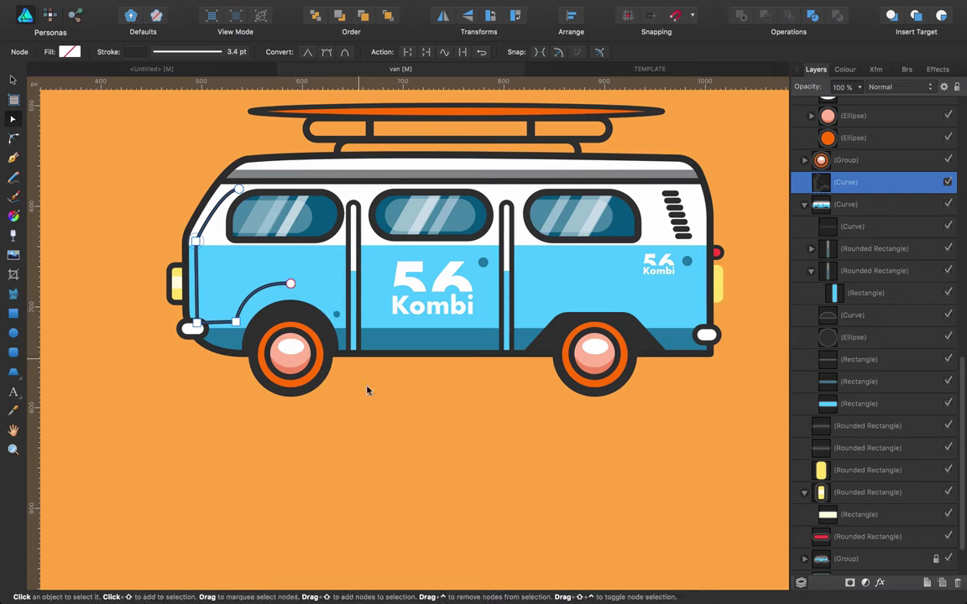
# Nudge the contour line's end node above the front wheel and adjust its handle to refine the arch curve.
pyautogui.click(256, 291)
pyautogui.click(290, 284)
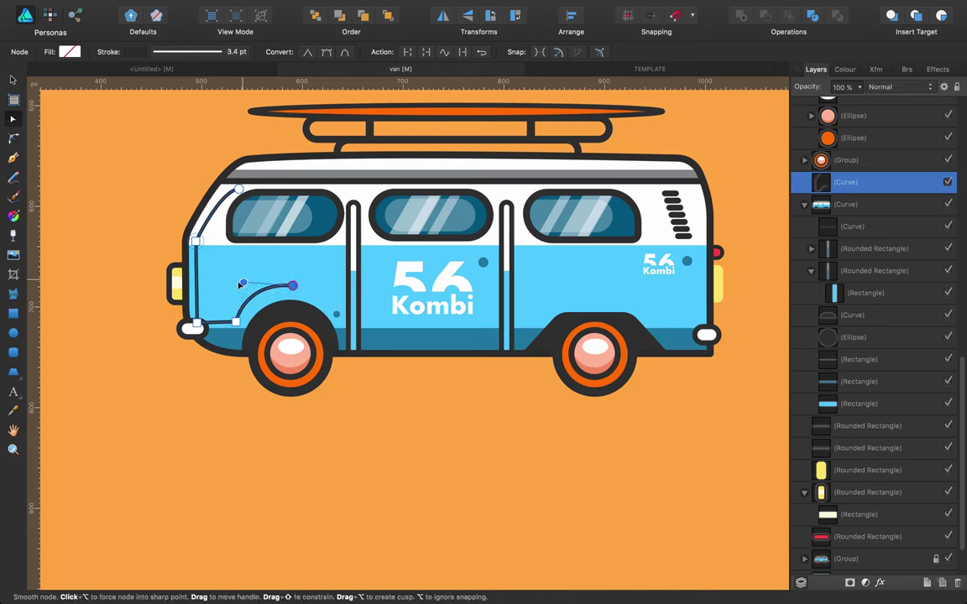
pyautogui.moveTo(240, 285); pyautogui.dragTo(241, 287)
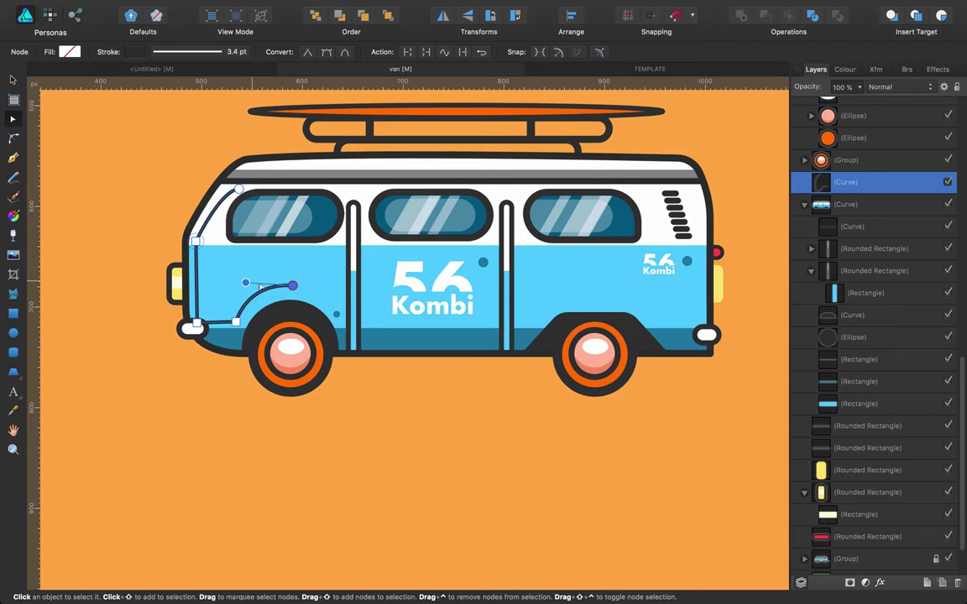
pyautogui.click(378, 375)
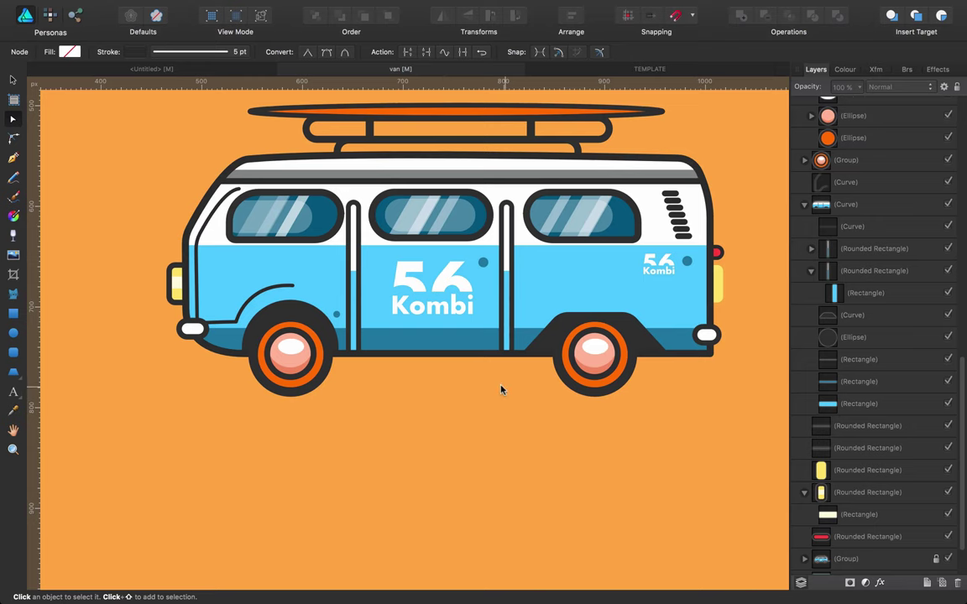
# Extend the contour line with the Pen tool from its end above the front wheel horizontally back to the front door divider.
pyautogui.press('super+1')
pyautogui.press('z')
pyautogui.click(453, 327)
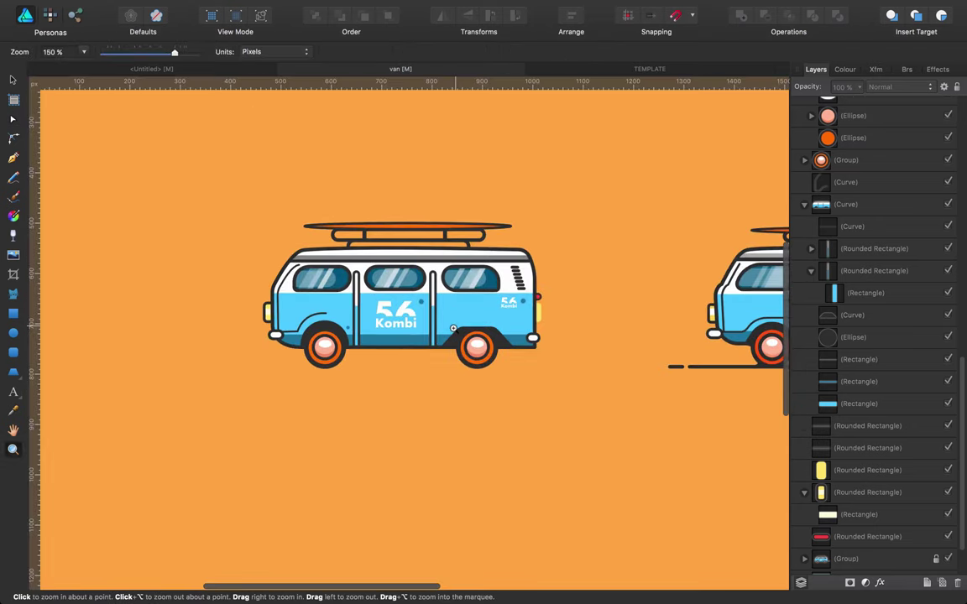
pyautogui.hscroll(3, 453, 328)
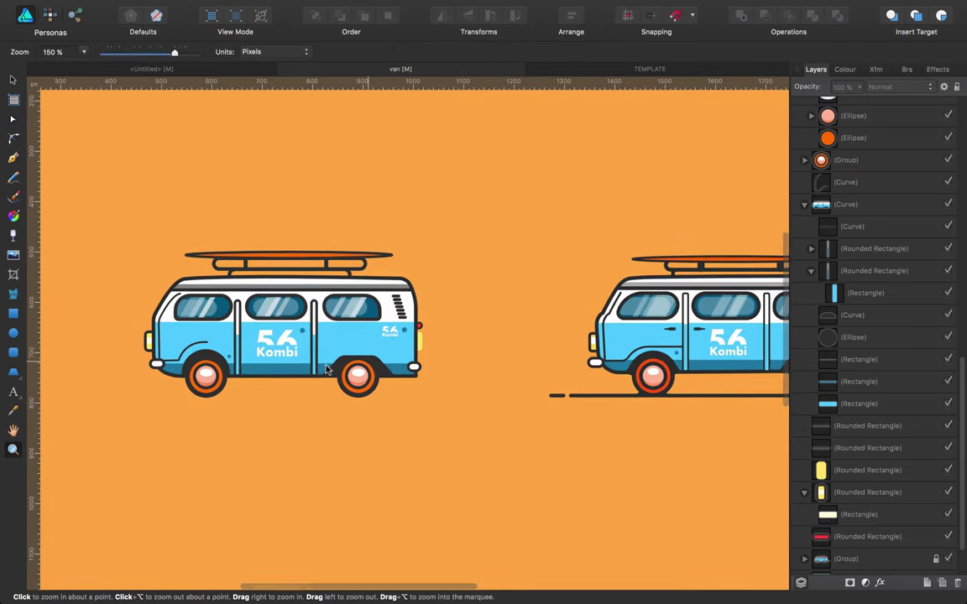
pyautogui.click(194, 345)
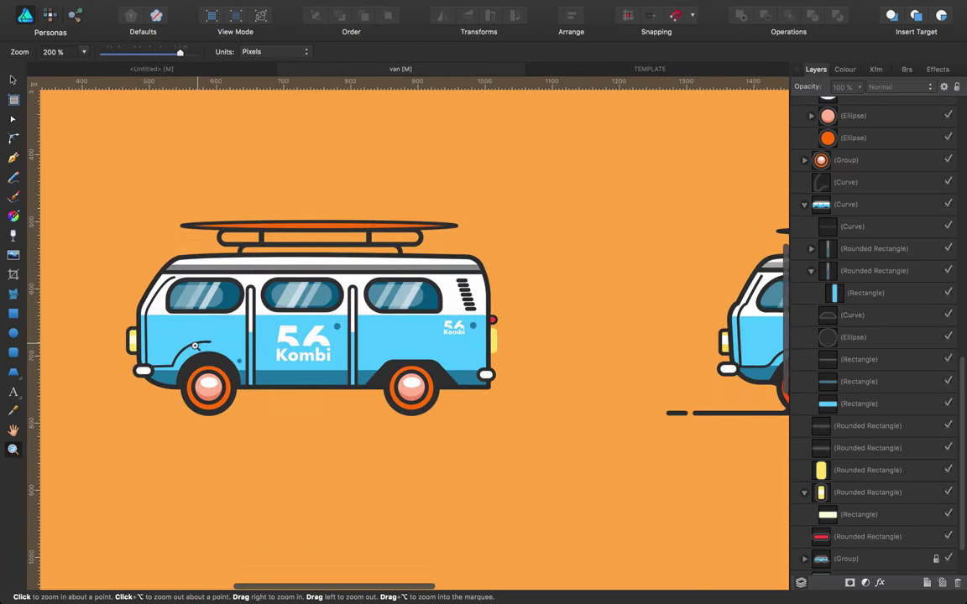
pyautogui.press('a')
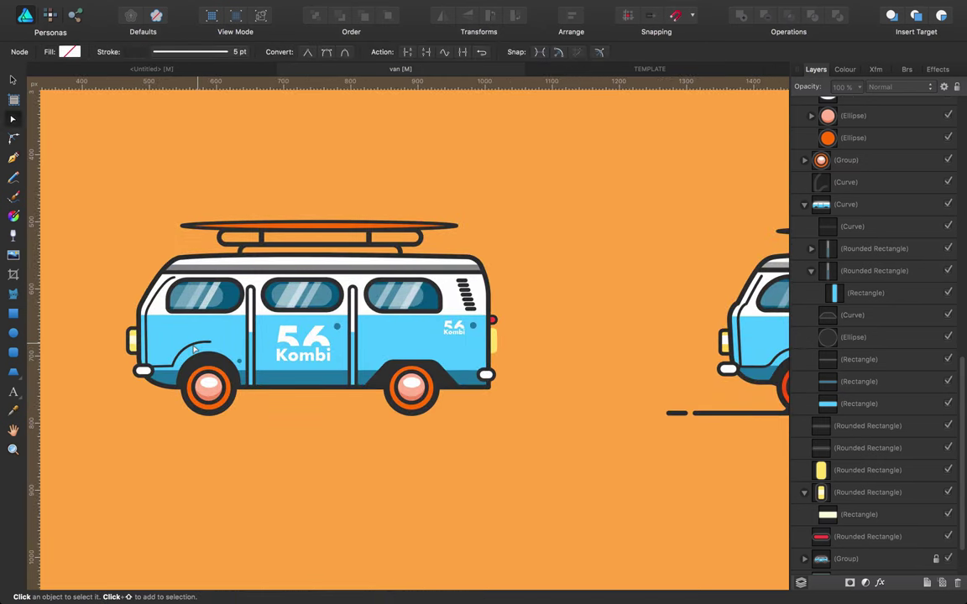
pyautogui.click(198, 344)
pyautogui.click(209, 342)
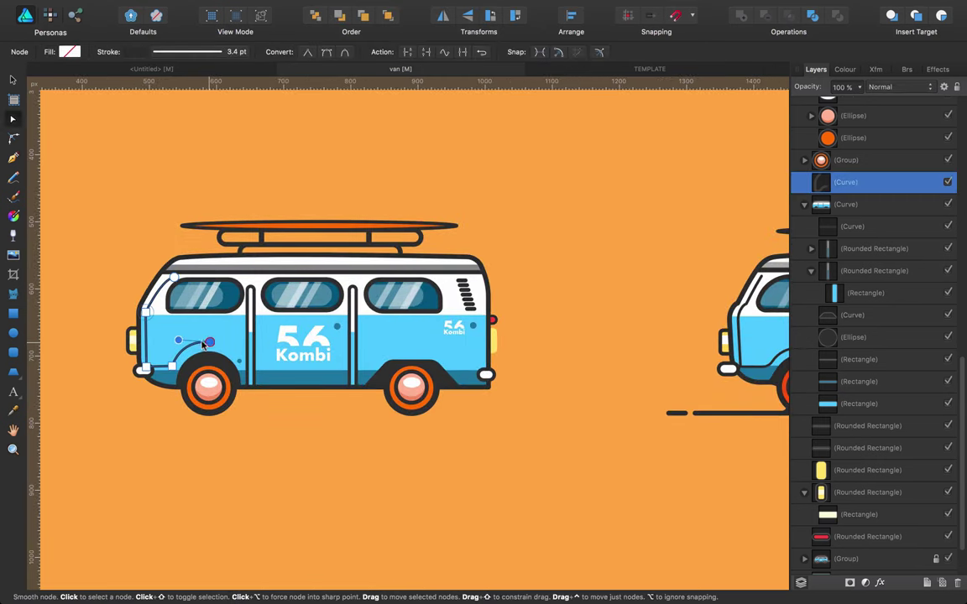
pyautogui.press('p')
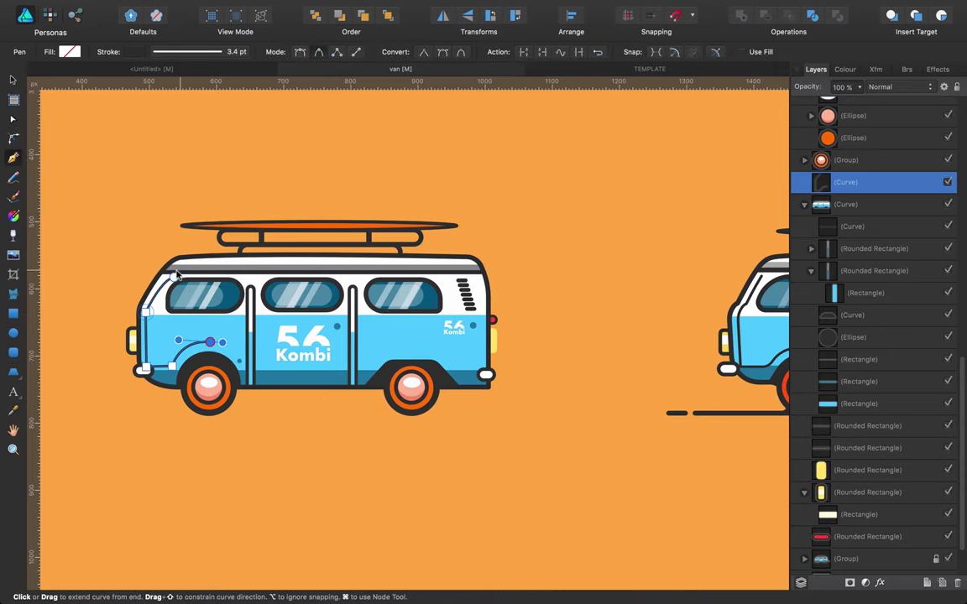
pyautogui.click(243, 342)
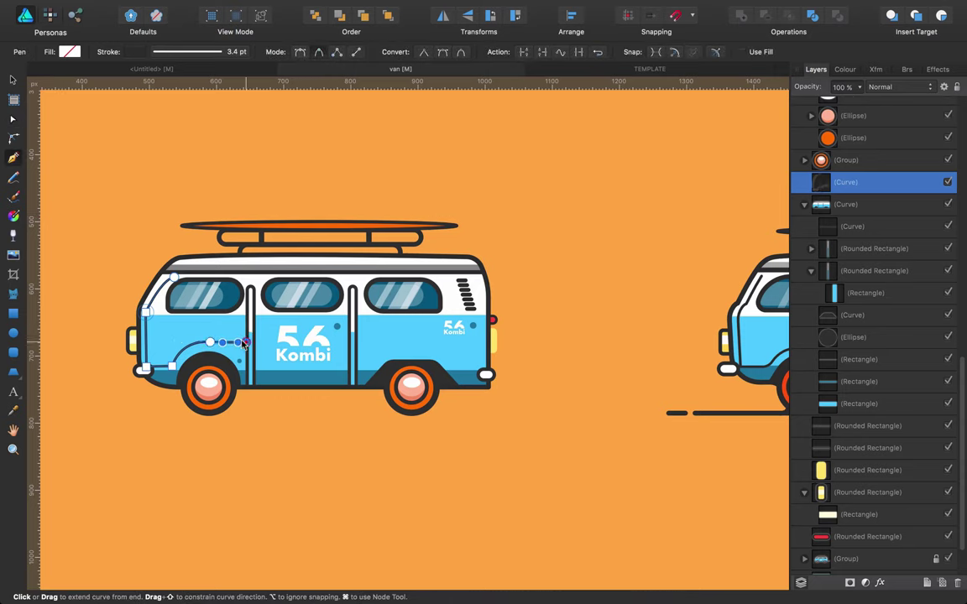
# Undo the stray Pen node above the roof and level the handles of the contour line's node above the front wheel.
pyautogui.click(174, 154)
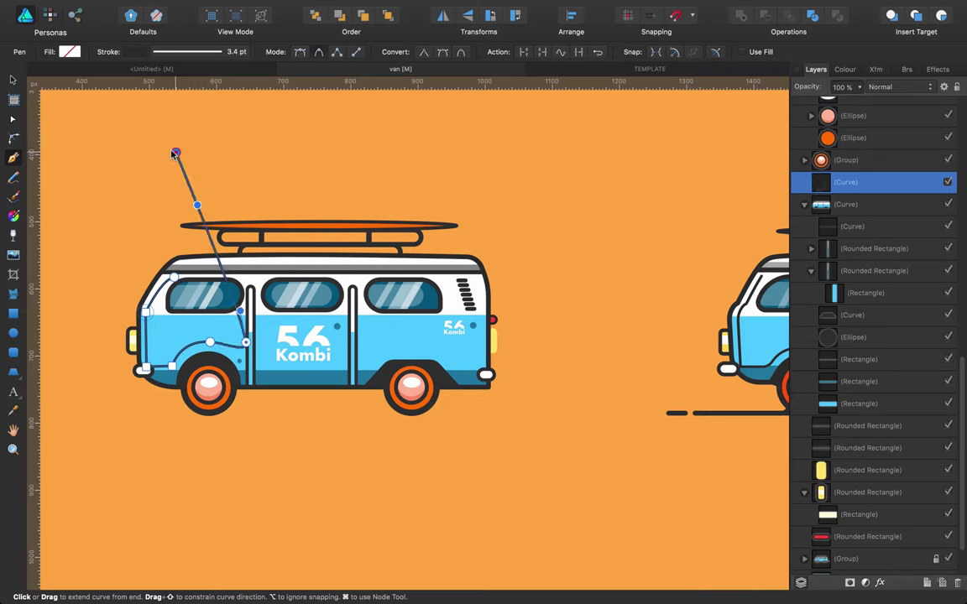
pyautogui.press('super+z')
pyautogui.press('v')
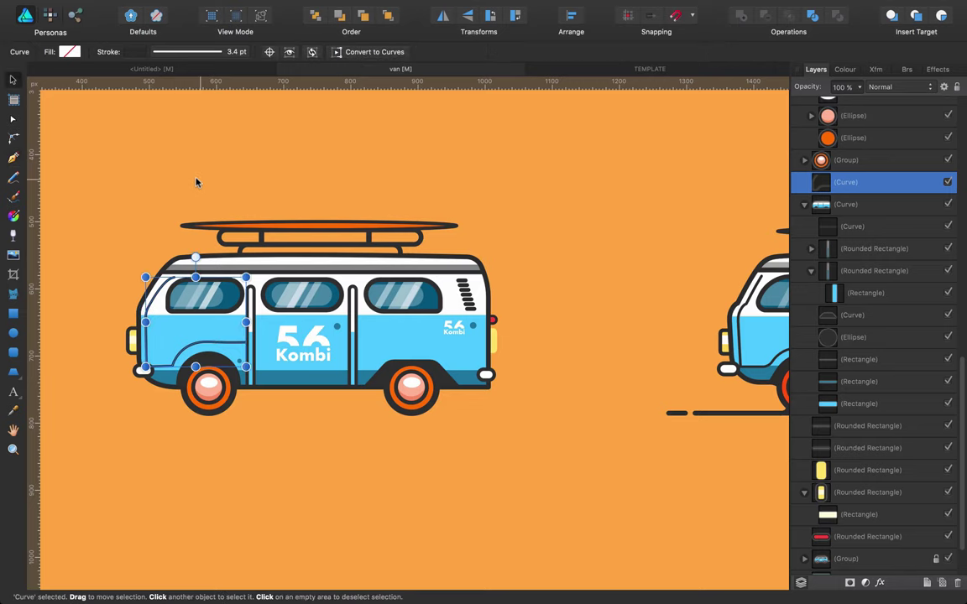
pyautogui.click(199, 181)
pyautogui.click(224, 341)
pyautogui.press('a')
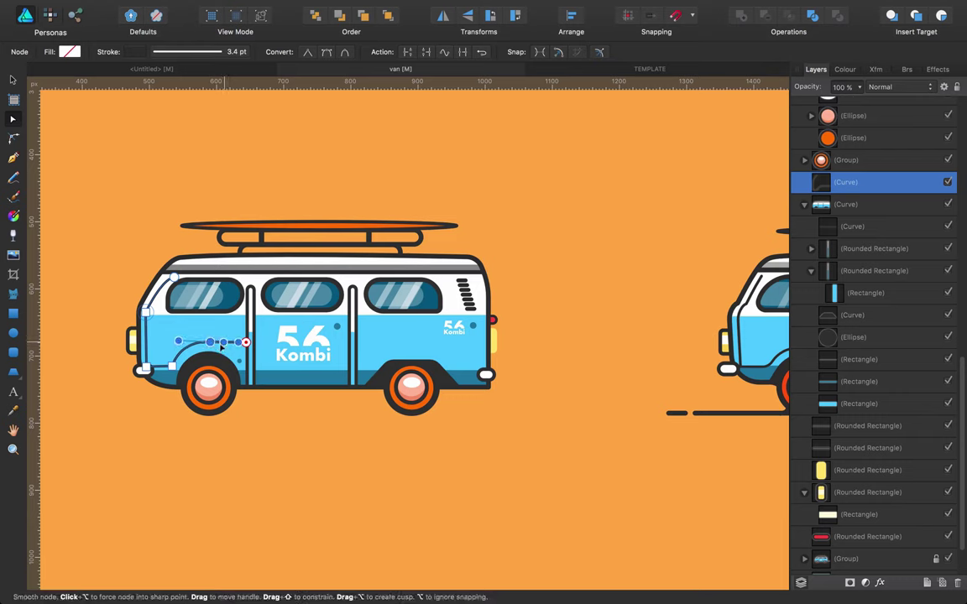
pyautogui.click(269, 456)
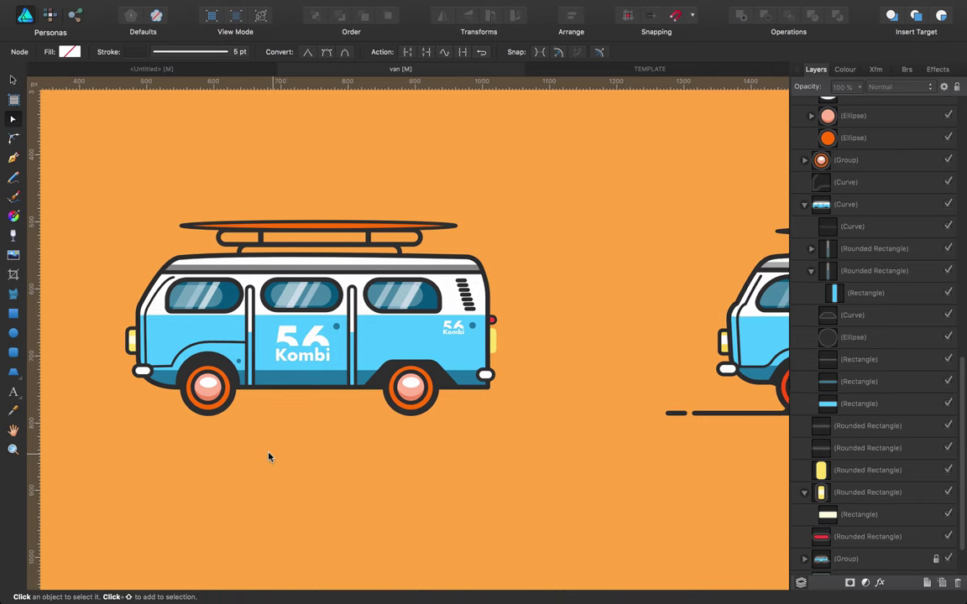
# Nudge the contour line's top end node beside the front window slightly down and forward, and adjust its handle to refine the curve.
pyautogui.hscroll(2, 269, 457)
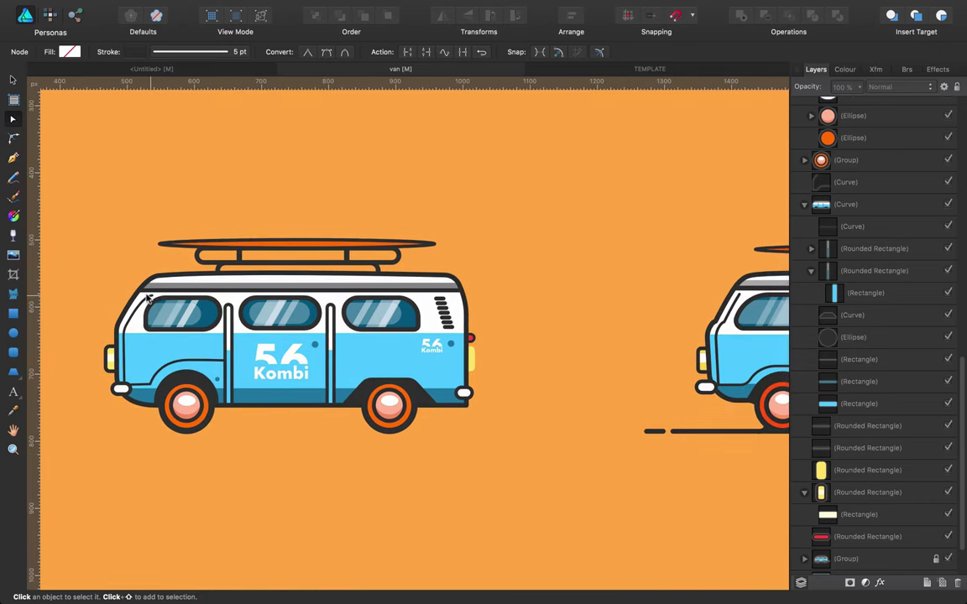
pyautogui.click(148, 297)
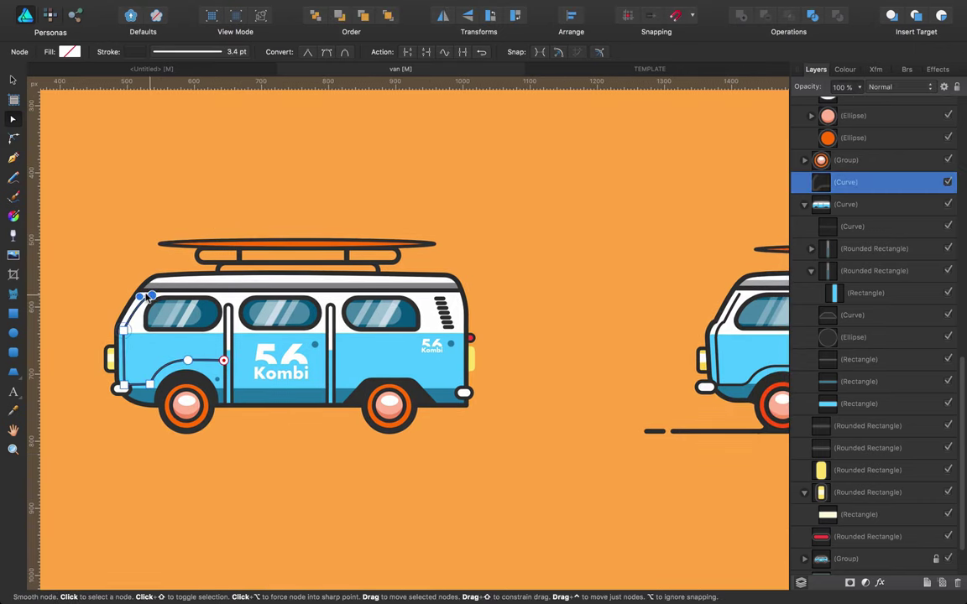
pyautogui.click(147, 298)
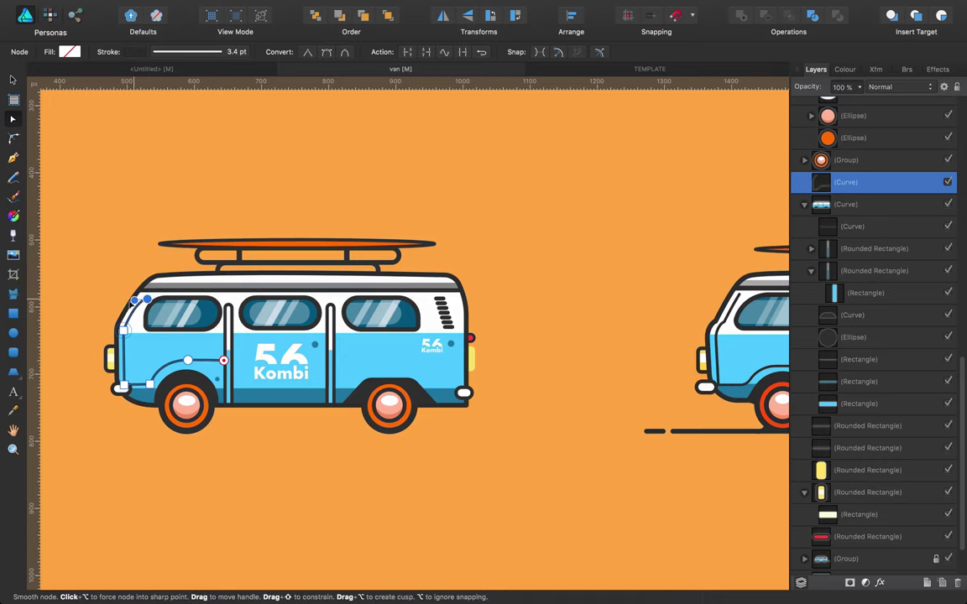
pyautogui.moveTo(133, 308); pyautogui.dragTo(132, 303)
pyautogui.click(110, 278)
# Duplicate the front contour line and flip the copy horizontally.
pyautogui.hscroll(3, 287, 511)
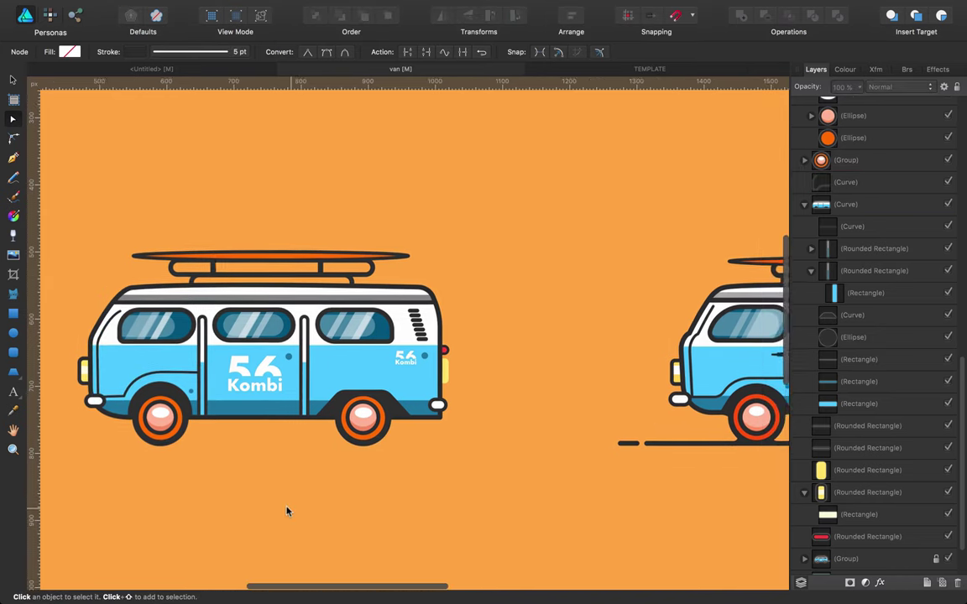
pyautogui.hscroll(2, 287, 511)
pyautogui.hscroll(-4, 287, 511)
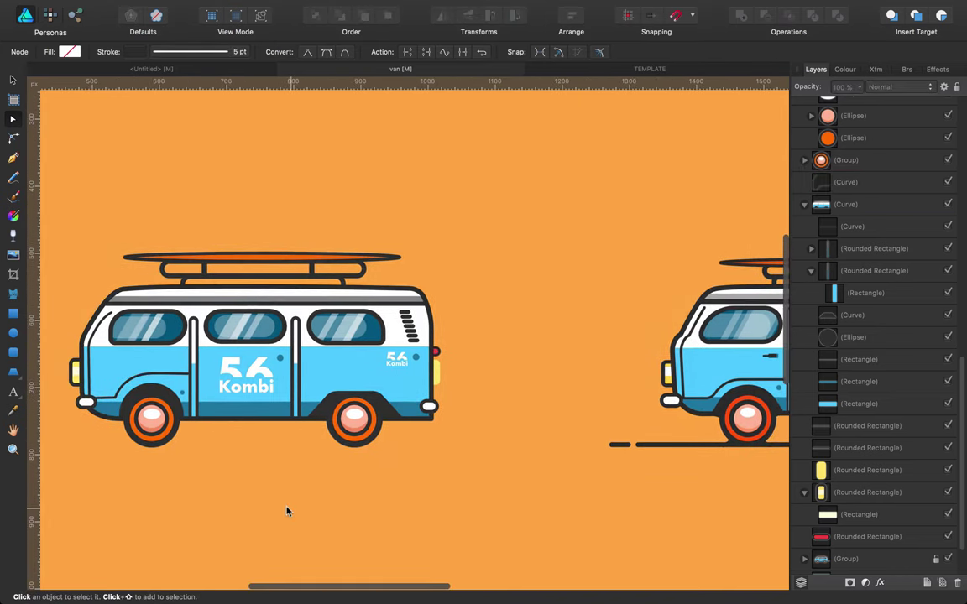
pyautogui.hscroll(5, 287, 511)
pyautogui.scroll(2, 287, 511)
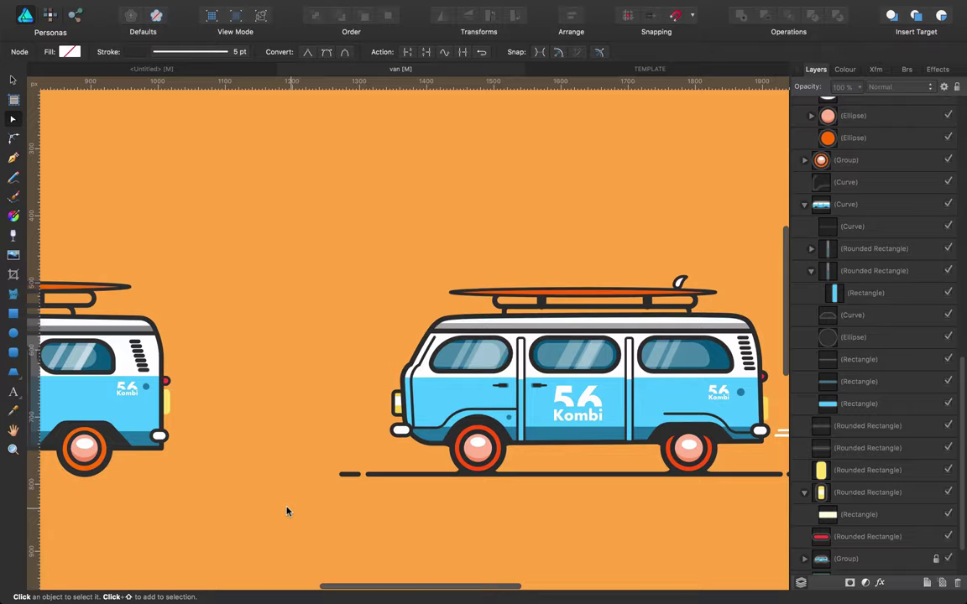
pyautogui.hscroll(-5, 287, 511)
pyautogui.scroll(-2, 287, 511)
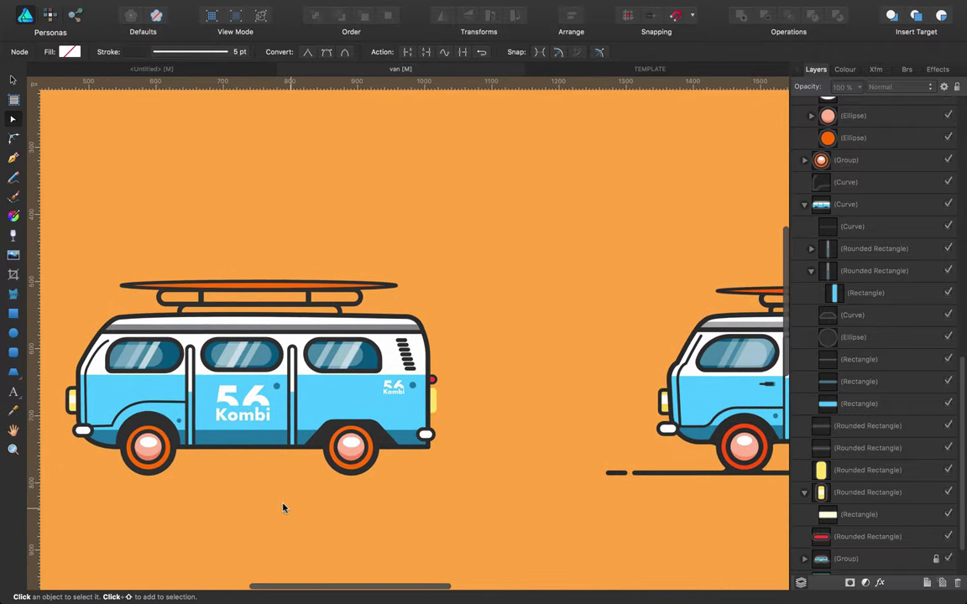
pyautogui.click(158, 405)
pyautogui.press('super+j')
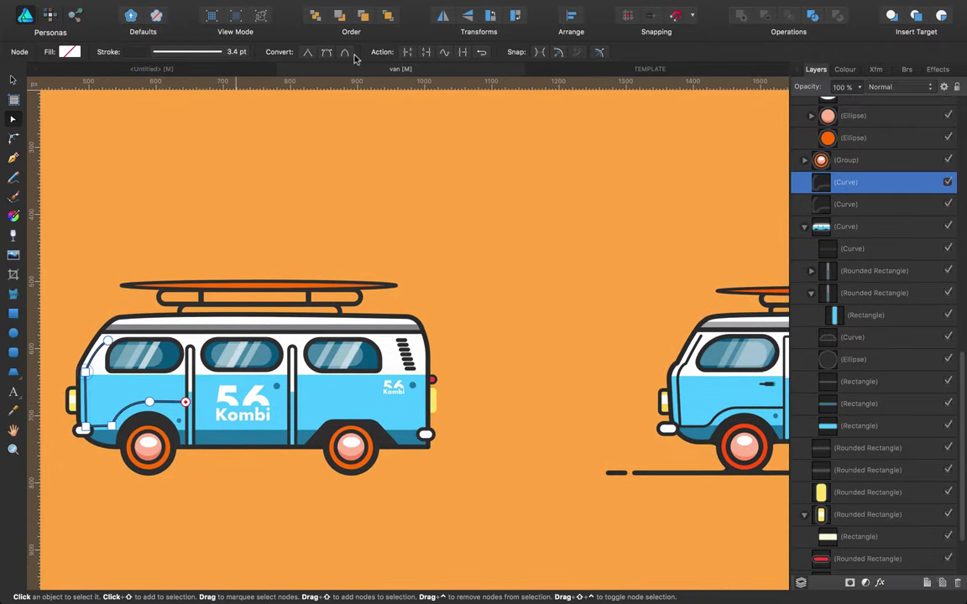
pyautogui.click(442, 16)
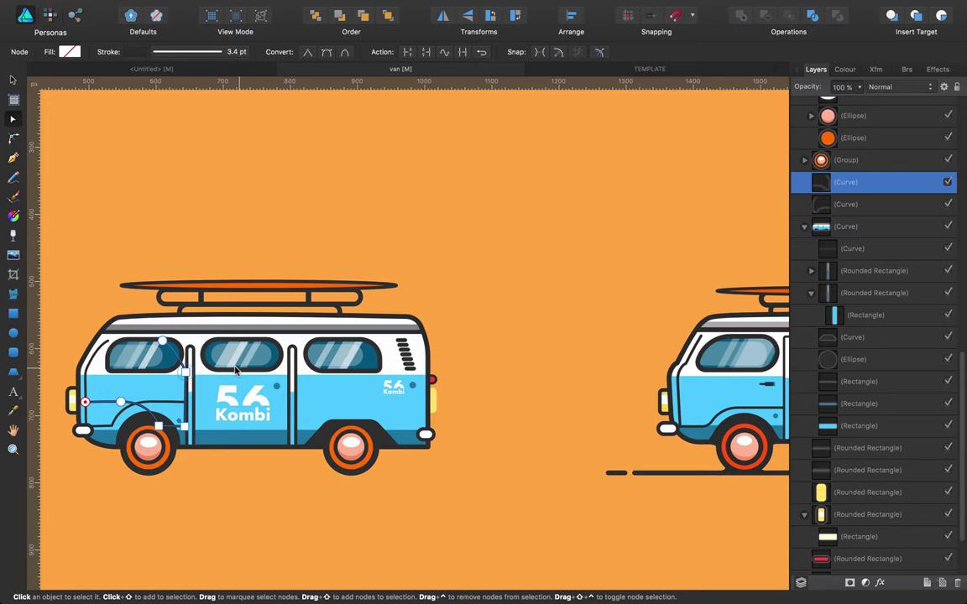
# Move the flipped contour line horizontally to the van's rear so it arches over the rear wheel.
pyautogui.hotkey('shift', 'Right')
pyautogui.hotkey('shift', 'Right')
pyautogui.hotkey('shift', 'Right')
pyautogui.hotkey('shift', 'Right')
pyautogui.hotkey('shift', 'Right')
pyautogui.hotkey('shift', 'Right')
pyautogui.hotkey('shift', 'Right')
pyautogui.hotkey('shift', 'Right')
pyautogui.hotkey('shift', 'Right')
pyautogui.hotkey('shift', 'Right')
pyautogui.hotkey('shift', 'Right')
pyautogui.hotkey('shift', 'Right')
pyautogui.hotkey('shift', 'Right')
pyautogui.hotkey('shift', 'Right')
pyautogui.hotkey('shift', 'Right')
pyautogui.hotkey('shift', 'Right')
pyautogui.hotkey('shift', 'Right')
pyautogui.hotkey('shift', 'Right')
pyautogui.hotkey('shift', 'Right')
pyautogui.hotkey('shift', 'Right')
pyautogui.hotkey('shift', 'Right')
pyautogui.hotkey('shift', 'Right')
pyautogui.hotkey('shift', 'Right')
pyautogui.hotkey('shift', 'Right')
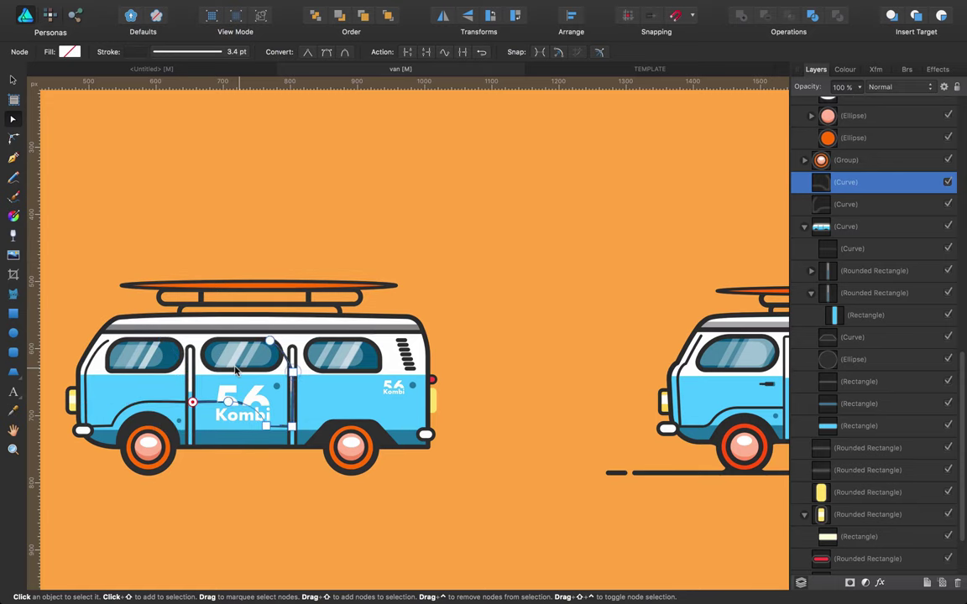
pyautogui.hotkey('shift', 'Right')
pyautogui.hotkey('shift', 'Right')
pyautogui.hotkey('shift', 'Right')
pyautogui.hotkey('shift', 'Right')
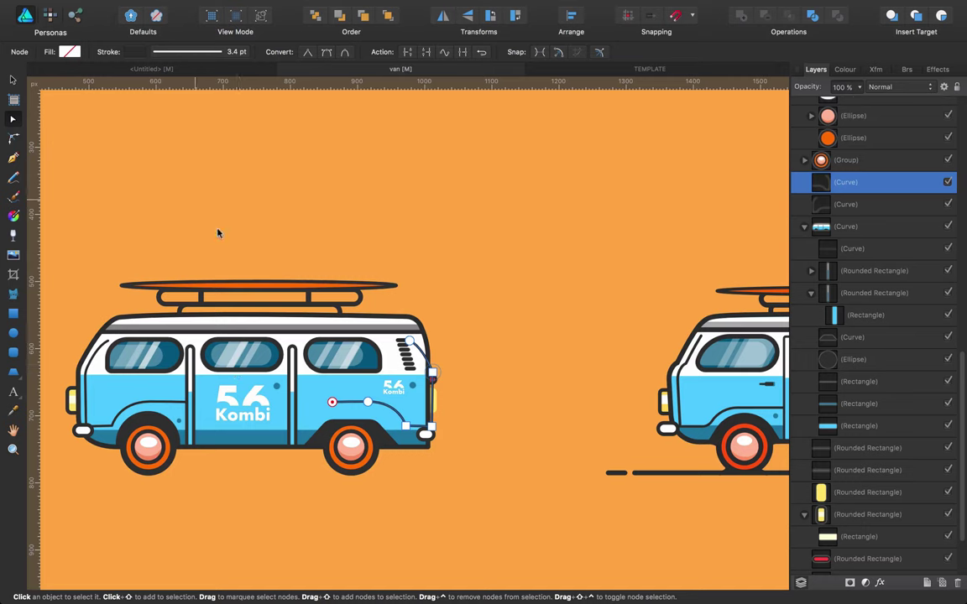
# Delete the copied contour line's nodes along the van's rear edge, keeping only the arch line over the rear wheel.
pyautogui.click(408, 341)
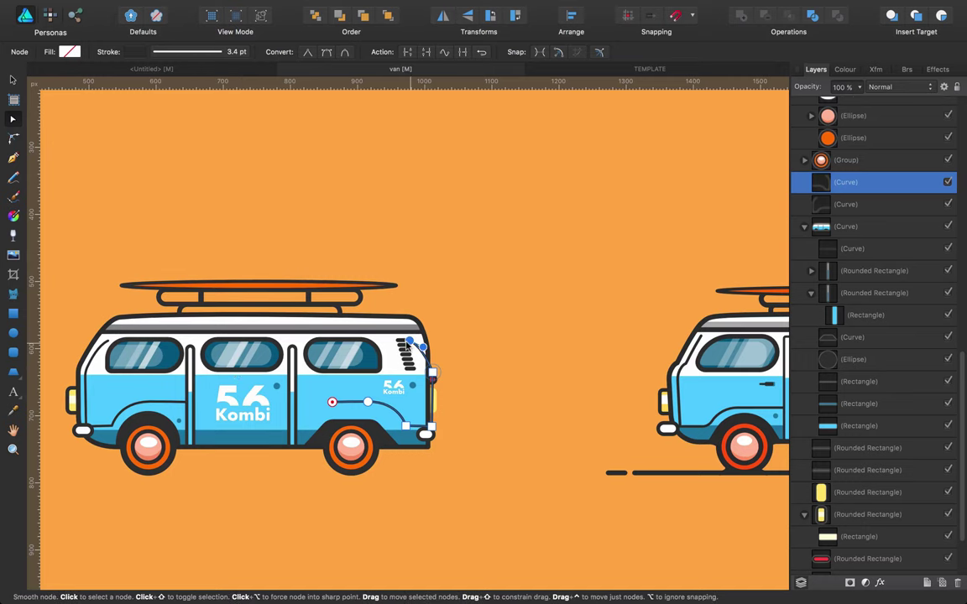
pyautogui.click(431, 371)
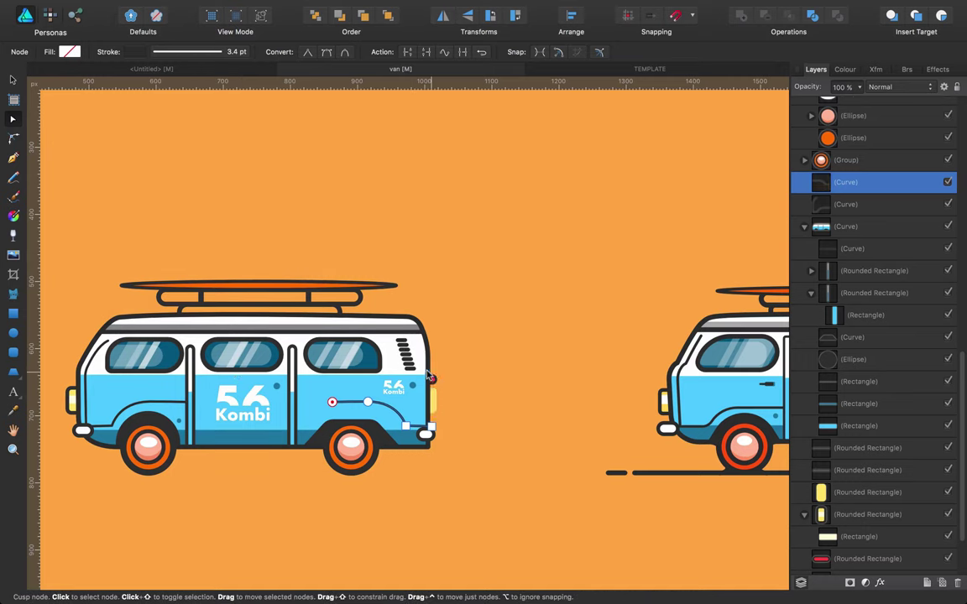
pyautogui.click(431, 426)
pyautogui.click(475, 426)
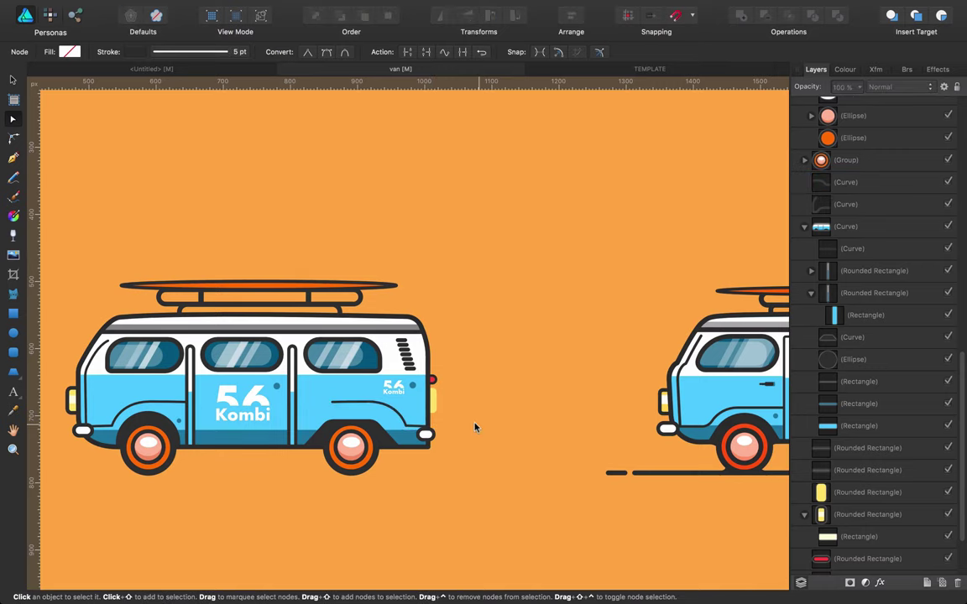
# Compare the drawn van with the reference van to find the details still missing.
pyautogui.hscroll(10, 453, 424)
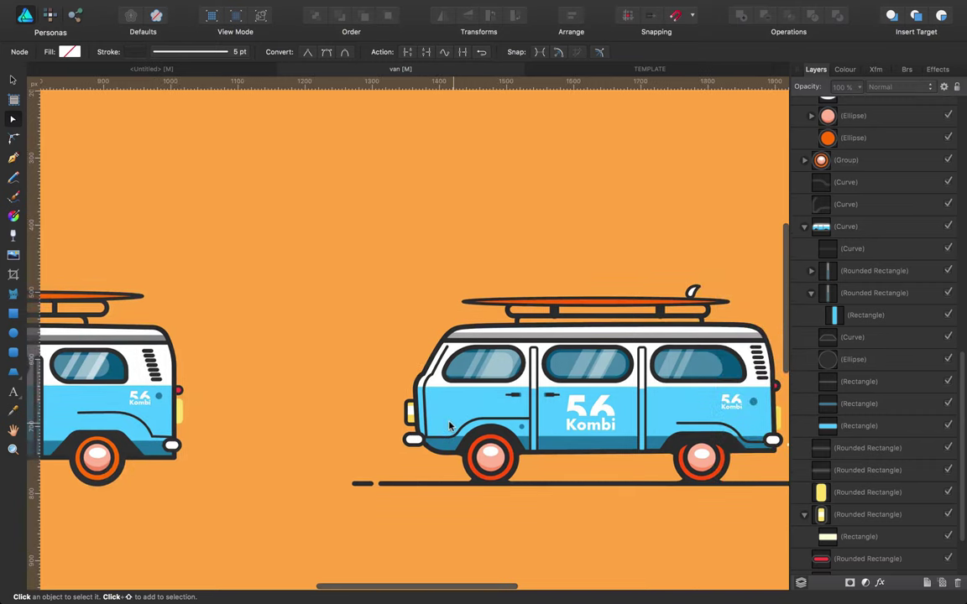
pyautogui.press('v')
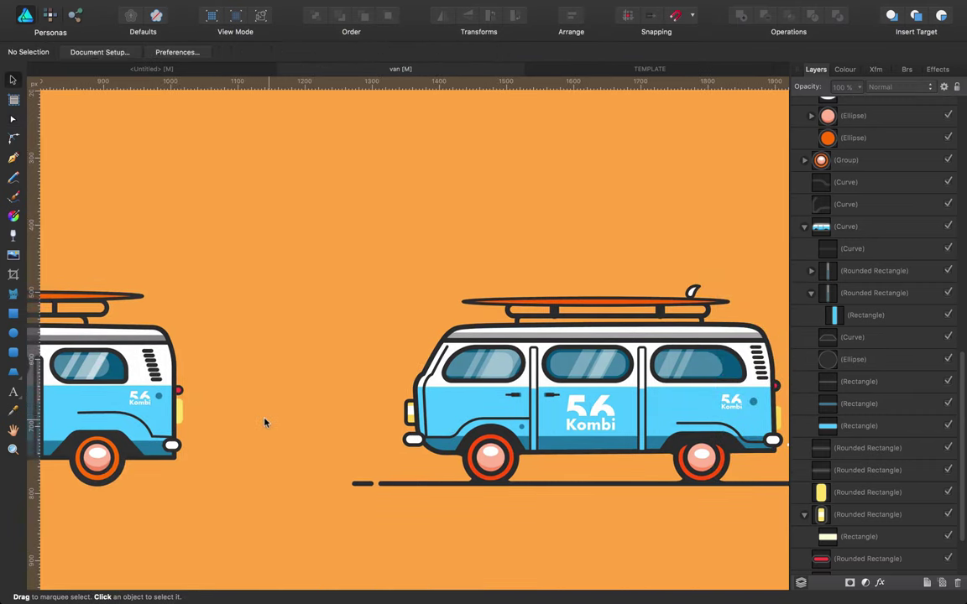
pyautogui.hscroll(-8, 264, 422)
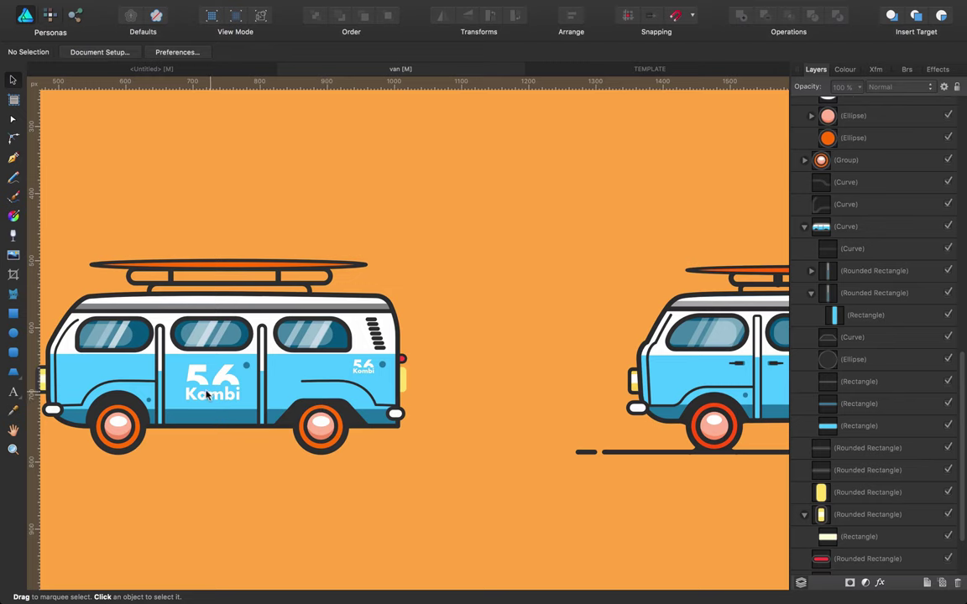
pyautogui.press('z')
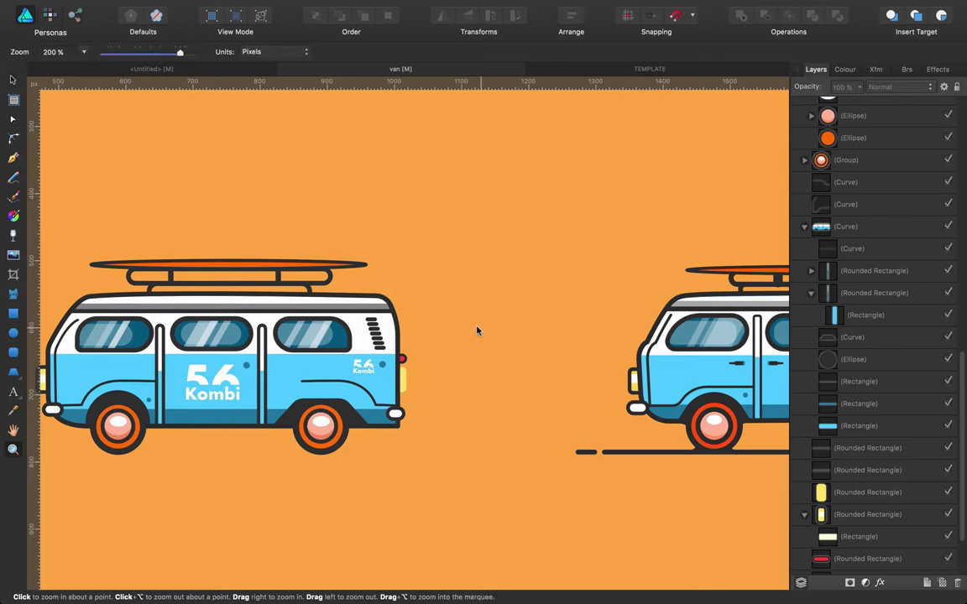
pyautogui.moveTo(476, 330); pyautogui.dragTo(353, 350)
pyautogui.press('space')
pyautogui.moveTo(437, 394); pyautogui.dragTo(352, 349)
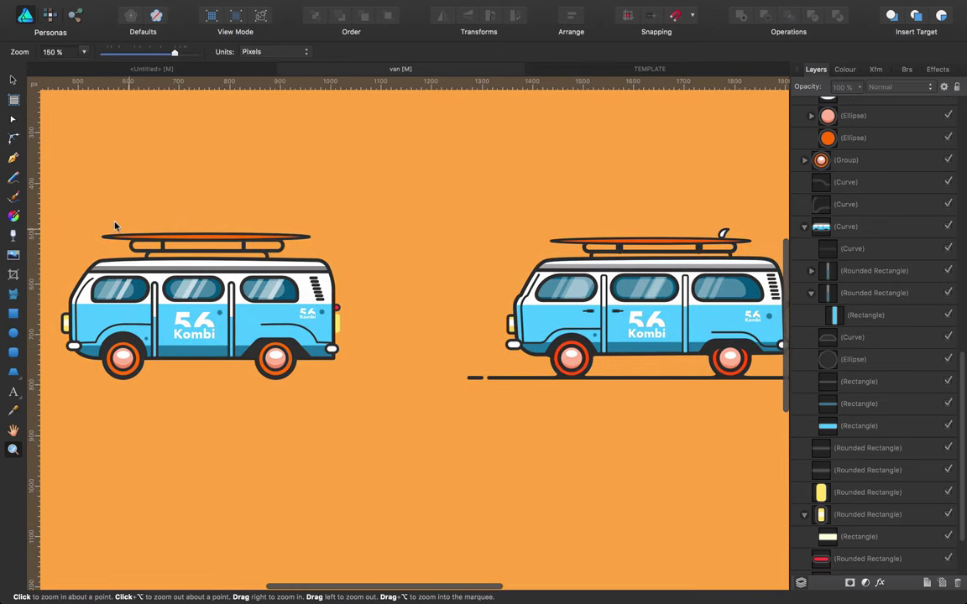
pyautogui.press('v')
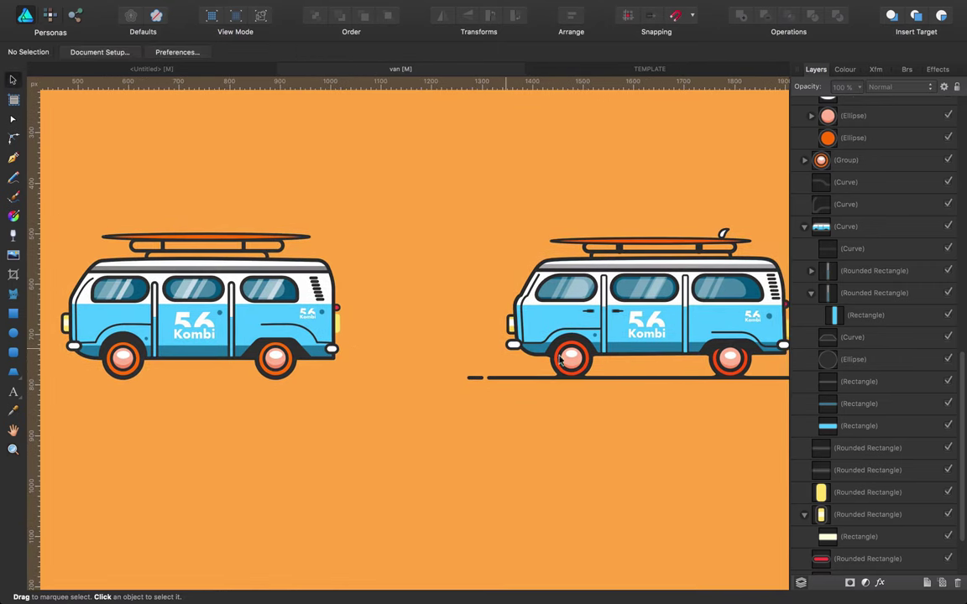
# Draw a straight ground line about 725 px long beneath the wheels with the Pen tool, with a 7.5 pt stroke and round caps.
pyautogui.click(10, 155)
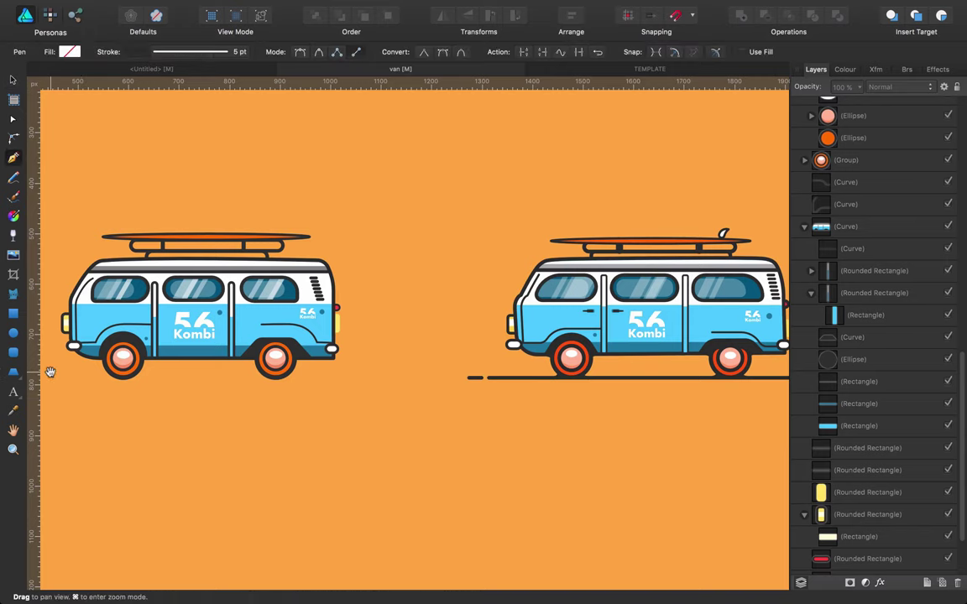
pyautogui.hscroll(-5, 126, 374)
pyautogui.click(134, 381)
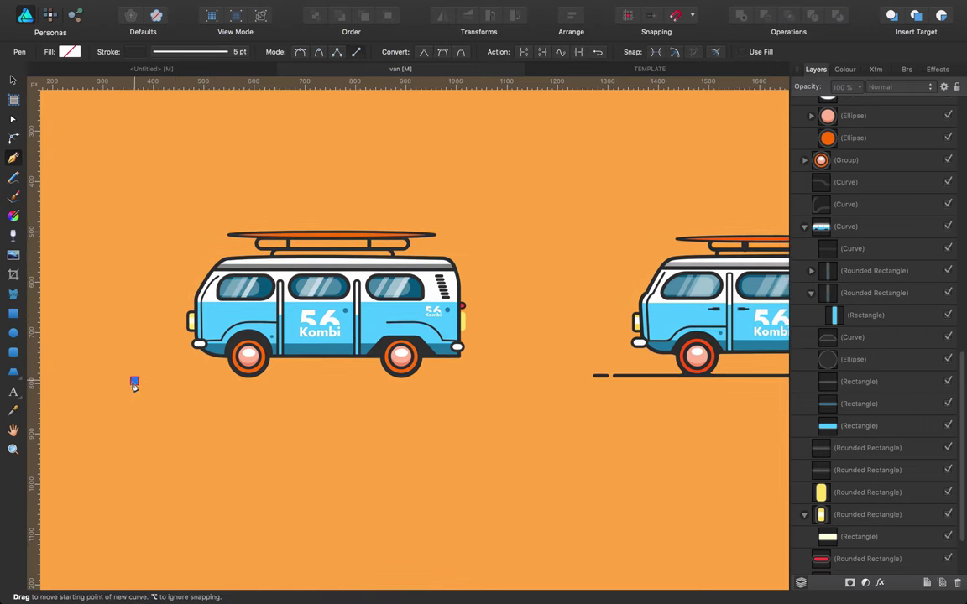
pyautogui.click(500, 381)
pyautogui.click(208, 51)
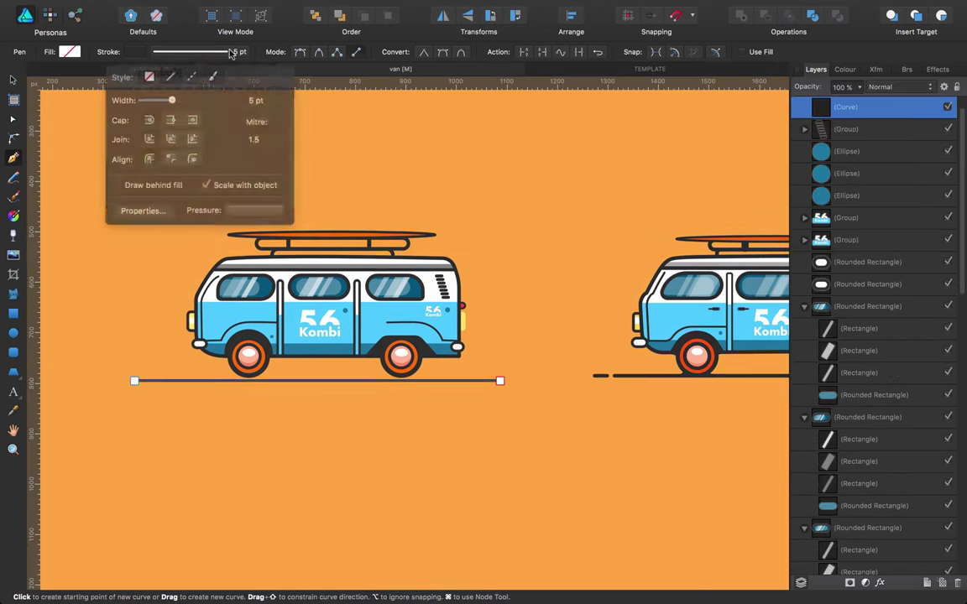
pyautogui.click(152, 115)
pyautogui.moveTo(172, 94); pyautogui.dragTo(176, 97)
pyautogui.hotkey('shift', 'Right')
pyautogui.hotkey('shift', 'Right')
pyautogui.hotkey('shift', 'Right')
pyautogui.hotkey('shift', 'Right')
pyautogui.hotkey('shift', 'Right')
pyautogui.hotkey('shift', 'Right')
pyautogui.hotkey('shift', 'Right')
pyautogui.hotkey('shift', 'Right')
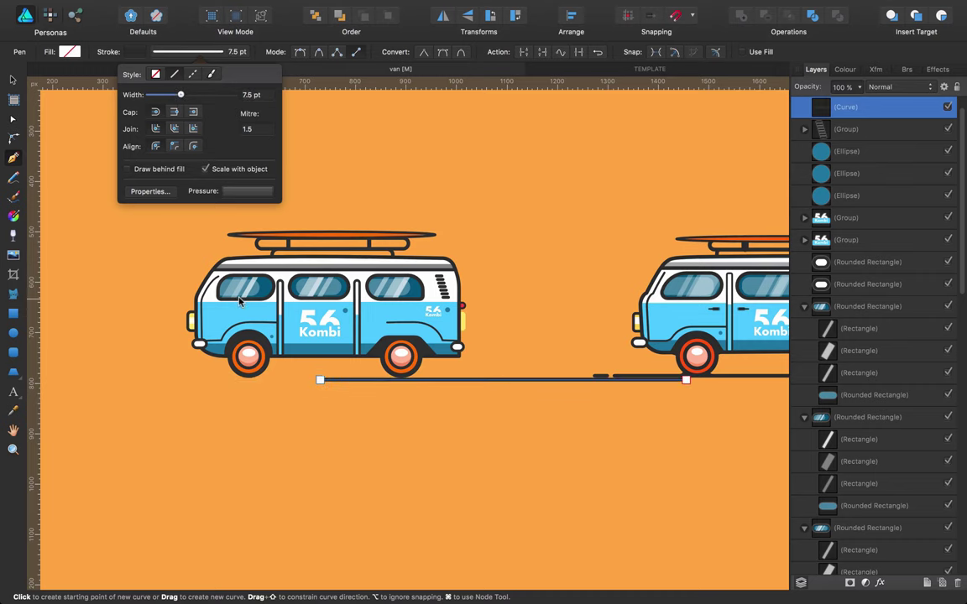
pyautogui.press('super+z')
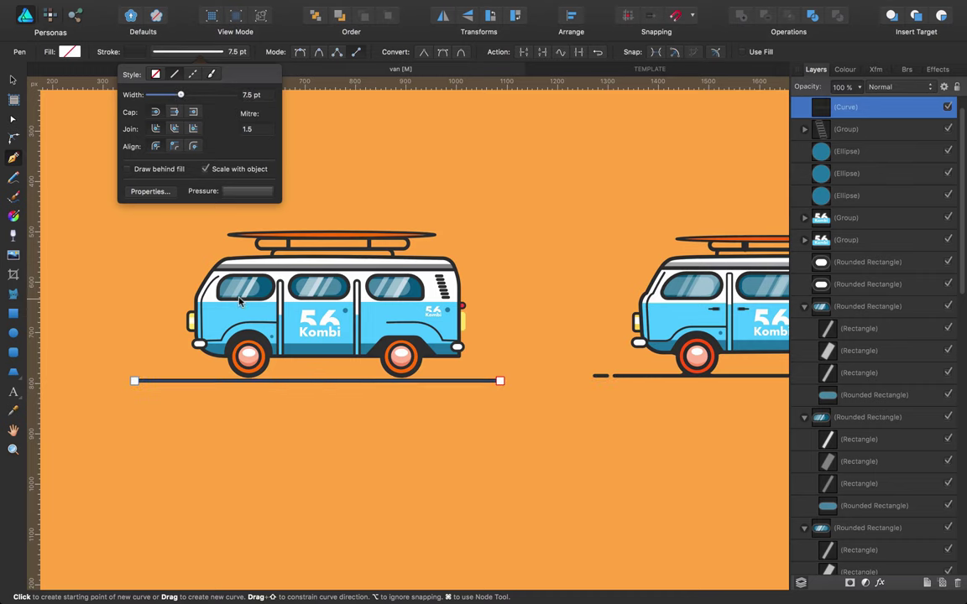
pyautogui.press('super+shift+z')
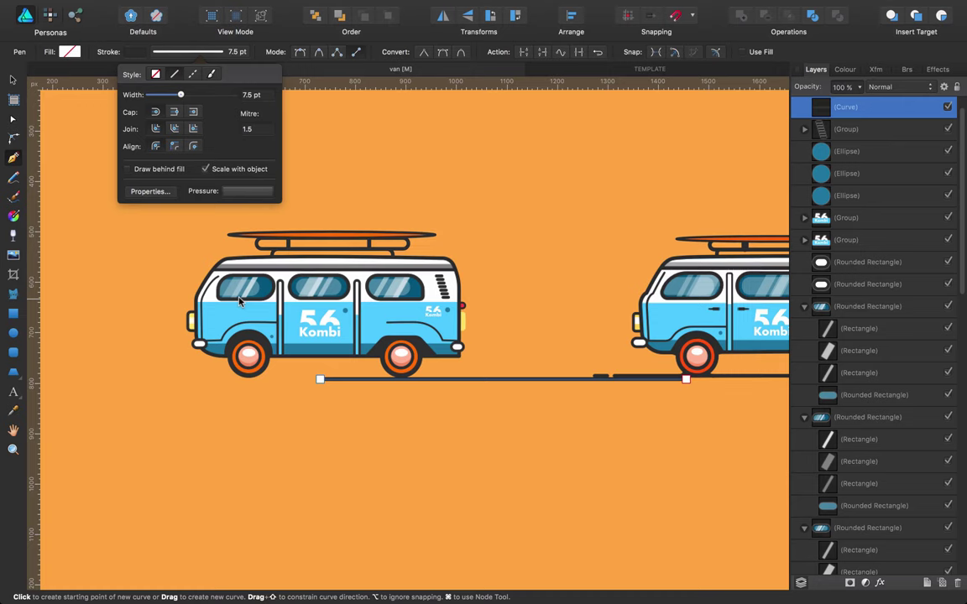
pyautogui.click(501, 264)
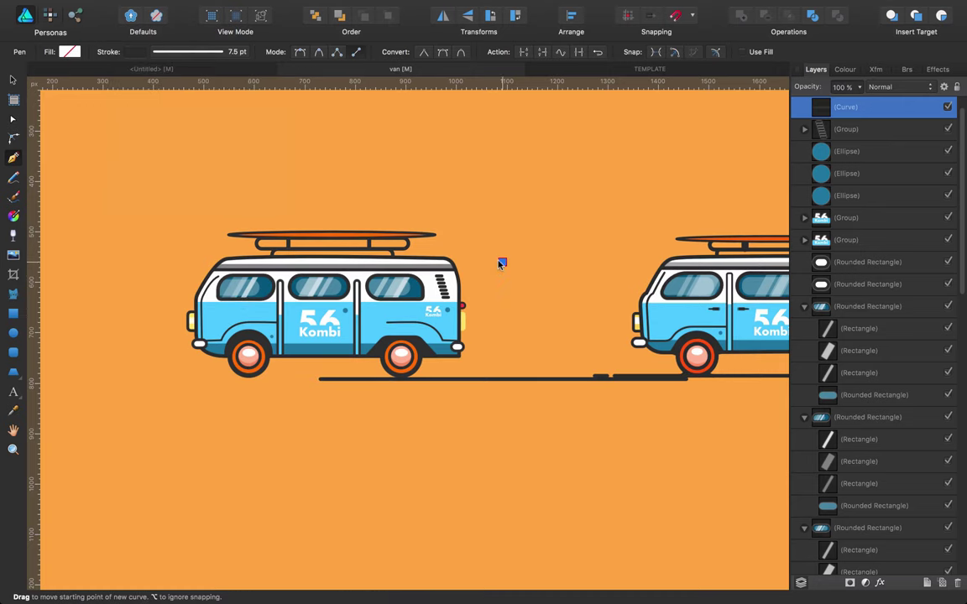
pyautogui.press('super+z')
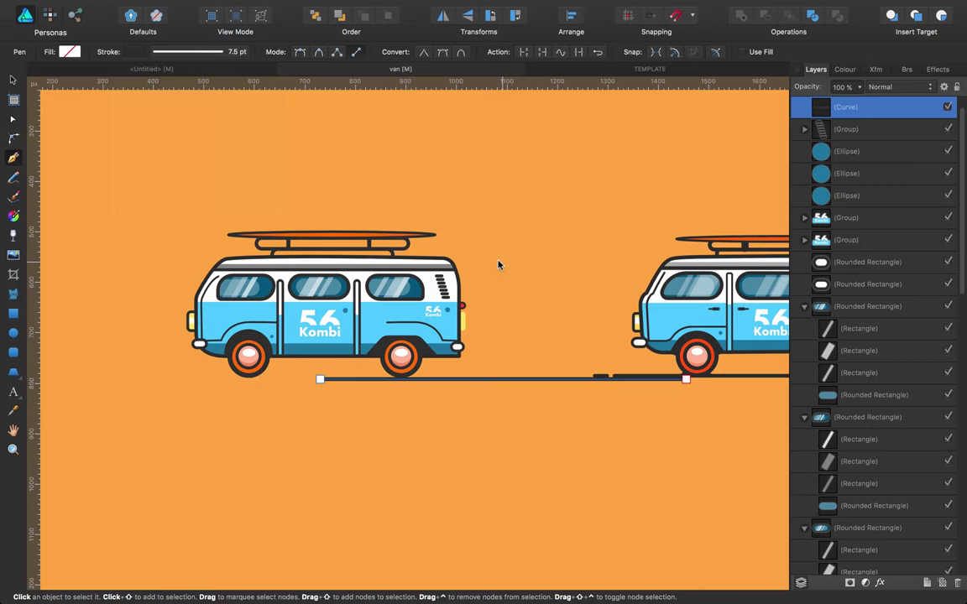
pyautogui.press('super+z')
pyautogui.press('super+shift+z')
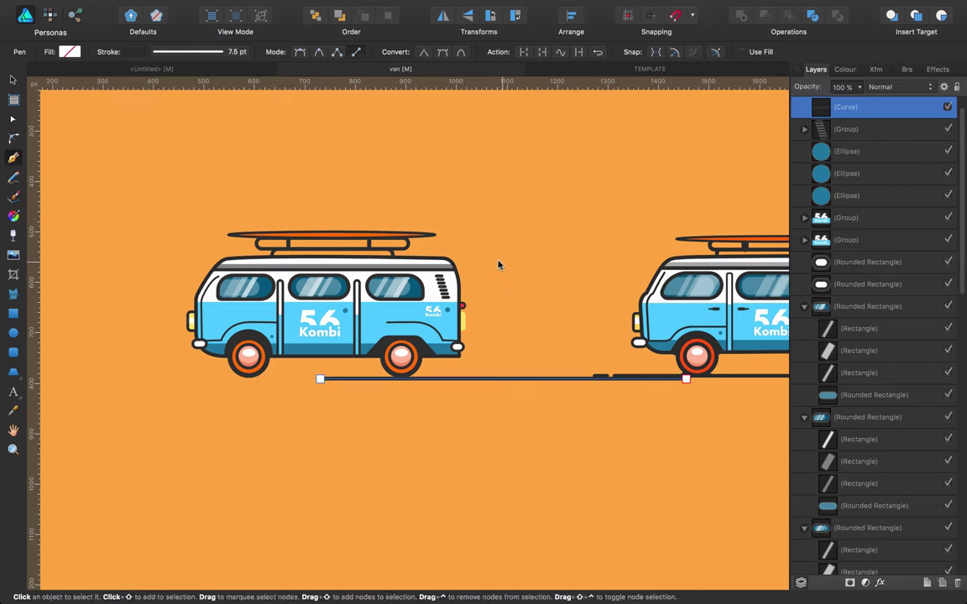
pyautogui.press('super+z')
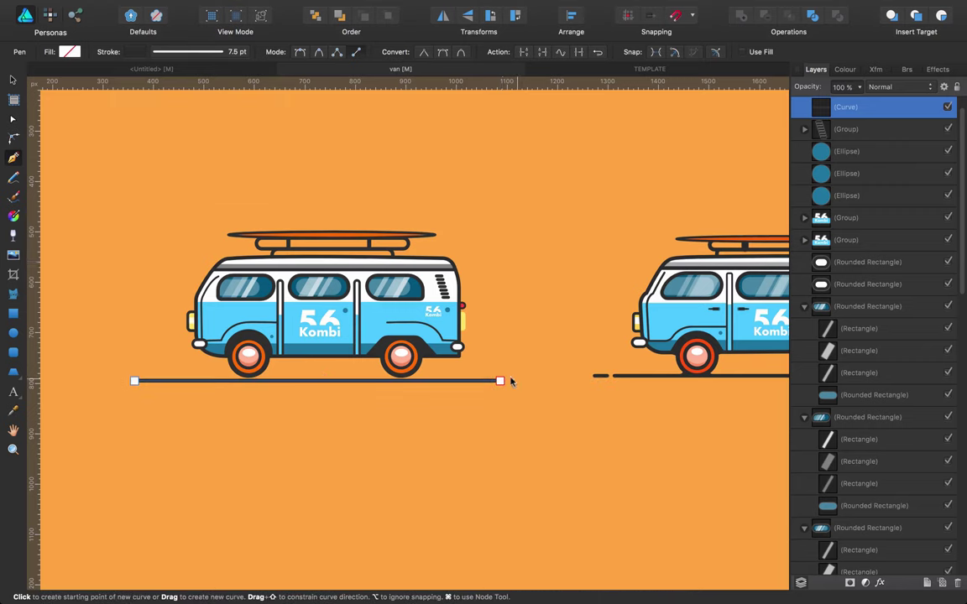
pyautogui.click(466, 408)
pyautogui.press('super+z')
# Move the ground line up slightly so it touches the bottoms of the tyres.
pyautogui.press('v')
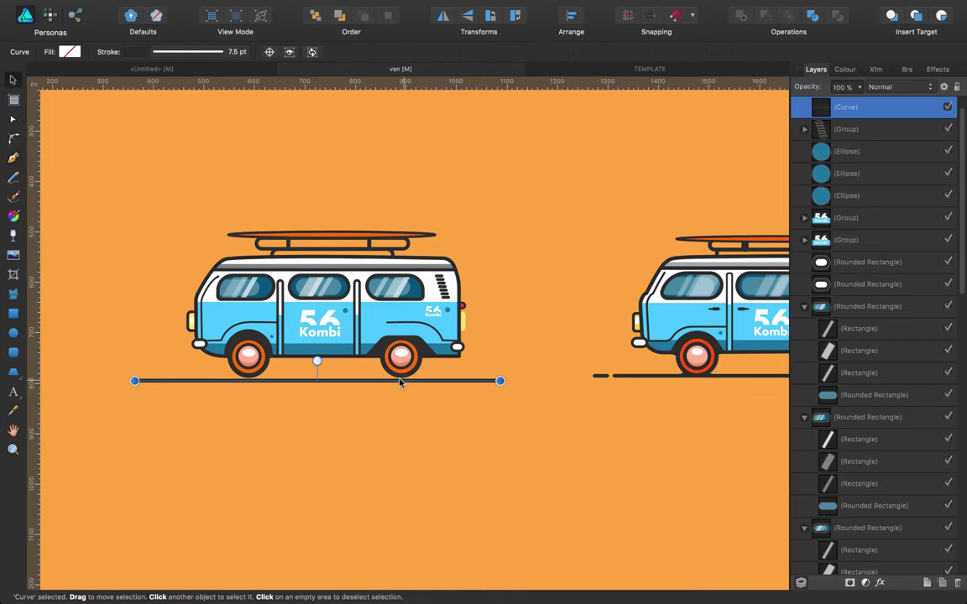
pyautogui.press('shift+super+z')
pyautogui.press('super+z')
pyautogui.press('Up')
pyautogui.moveTo(400, 382); pyautogui.dragTo(403, 382)
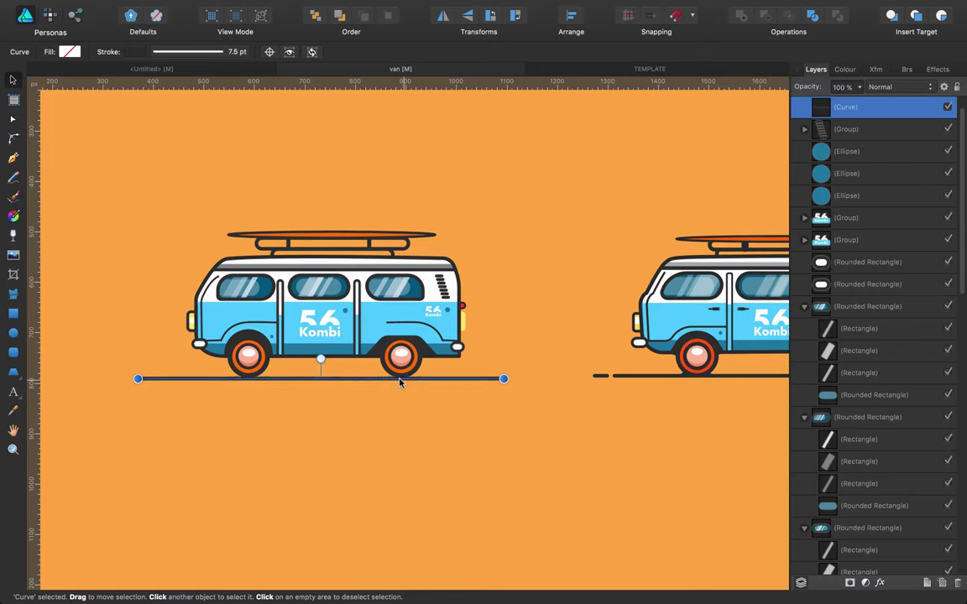
# Shorten the ground line from both ends to about 595 px so it extends only slightly beyond the front and rear bumpers.
pyautogui.press('a')
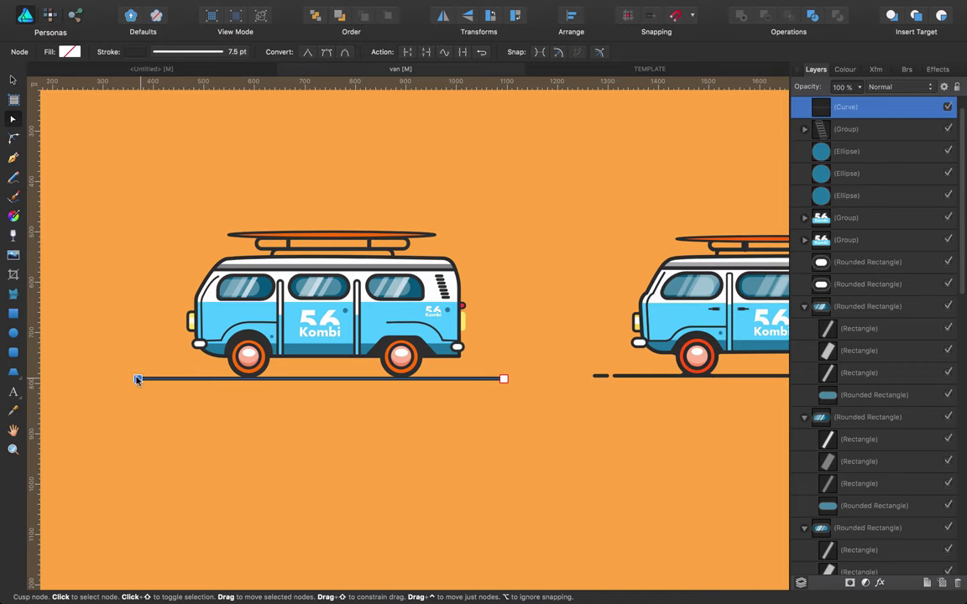
pyautogui.hotkey('shift', 'Right')
pyautogui.hotkey('shift', 'Right')
pyautogui.hotkey('shift', 'Right')
pyautogui.hotkey('shift', 'Right')
pyautogui.click(503, 379)
pyautogui.hotkey('shift', 'Left')
pyautogui.hotkey('shift', 'Left')
pyautogui.hotkey('shift', 'Left')
pyautogui.hotkey('shift', 'Left')
pyautogui.hotkey('shift', 'Left')
pyautogui.hotkey('shift', 'Left')
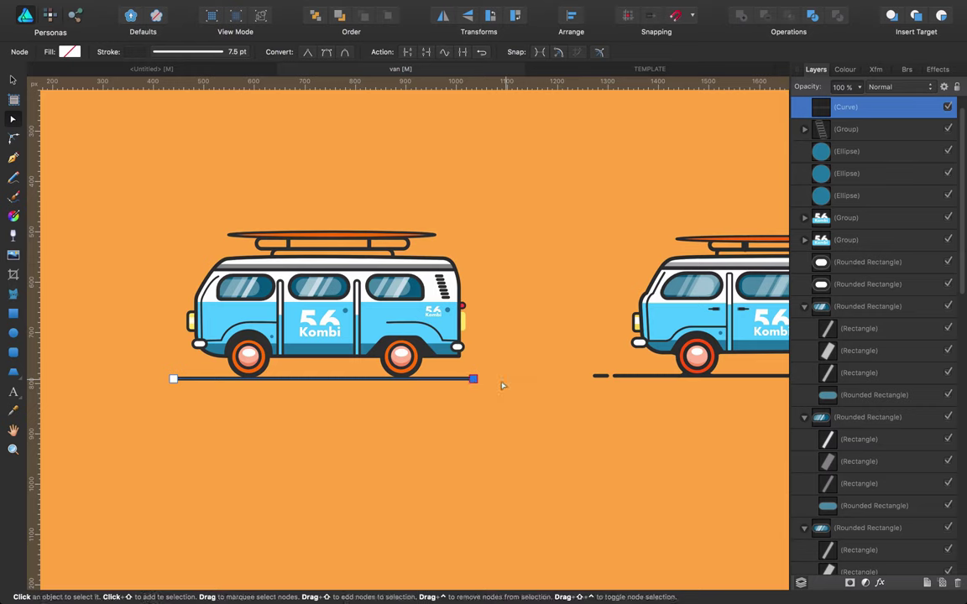
# Duplicate the ground line, shorten the copy to a dash about 25 px long and place it just ahead of the line's front end.
pyautogui.press('super+j')
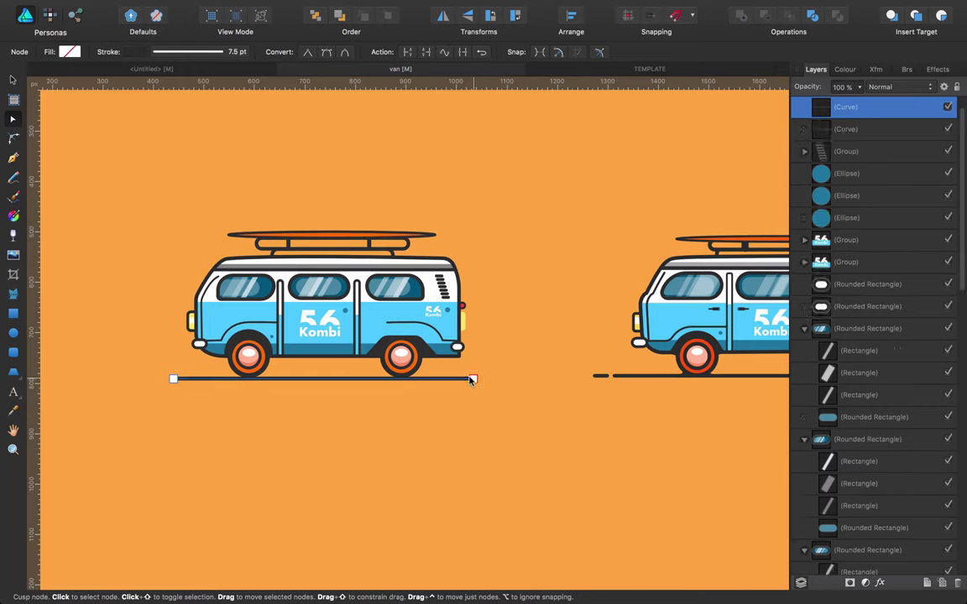
pyautogui.hotkey('shift', 'Left')
pyautogui.hotkey('shift', 'Left')
pyautogui.hotkey('shift', 'Left')
pyautogui.hotkey('shift', 'Left')
pyautogui.hotkey('shift', 'Left')
pyautogui.hotkey('shift', 'Left')
pyautogui.hotkey('shift', 'Left')
pyautogui.hotkey('shift', 'Left')
pyautogui.hotkey('shift', 'Left')
pyautogui.hotkey('shift', 'Left')
pyautogui.hotkey('shift', 'Left')
pyautogui.hotkey('shift', 'Left')
pyautogui.hotkey('shift', 'Left')
pyautogui.hotkey('shift', 'Left')
pyautogui.hotkey('shift', 'Left')
pyautogui.hotkey('shift', 'Left')
pyautogui.hotkey('shift', 'Left')
pyautogui.hotkey('shift', 'Left')
pyautogui.hotkey('shift', 'Left')
pyautogui.hotkey('shift', 'Left')
pyautogui.hotkey('shift', 'Left')
pyautogui.hotkey('shift', 'Left')
pyautogui.hotkey('shift', 'Left')
pyautogui.hotkey('shift', 'Left')
pyautogui.hotkey('shift', 'Left')
pyautogui.hotkey('shift', 'Left')
pyautogui.hotkey('shift', 'Left')
pyautogui.hotkey('shift', 'Left')
pyautogui.hotkey('shift', 'Left')
pyautogui.hotkey('shift', 'Left')
pyautogui.hotkey('shift', 'Left')
pyautogui.hotkey('shift', 'Left')
pyautogui.hotkey('shift', 'Left')
pyautogui.hotkey('shift', 'Left')
pyautogui.hotkey('shift', 'Left')
pyautogui.hotkey('shift', 'Left')
pyautogui.hotkey('shift', 'Left')
pyautogui.hotkey('shift', 'Left')
pyautogui.hotkey('shift', 'Left')
pyautogui.hotkey('shift', 'Left')
pyautogui.hotkey('shift', 'Left')
pyautogui.hotkey('shift', 'Left')
pyautogui.hotkey('shift', 'Left')
pyautogui.hotkey('shift', 'Left')
pyautogui.hotkey('shift', 'Left')
pyautogui.hotkey('shift', 'Left')
pyautogui.hotkey('shift', 'Left')
pyautogui.hotkey('shift', 'Left')
pyautogui.hotkey('shift', 'Left')
pyautogui.hotkey('shift', 'Left')
pyautogui.hotkey('shift', 'Left')
pyautogui.hotkey('shift', 'Left')
pyautogui.hotkey('shift', 'Left')
pyautogui.hotkey('shift', 'Left')
pyautogui.hotkey('shift', 'Left')
pyautogui.hotkey('shift', 'Left')
pyautogui.press('v')
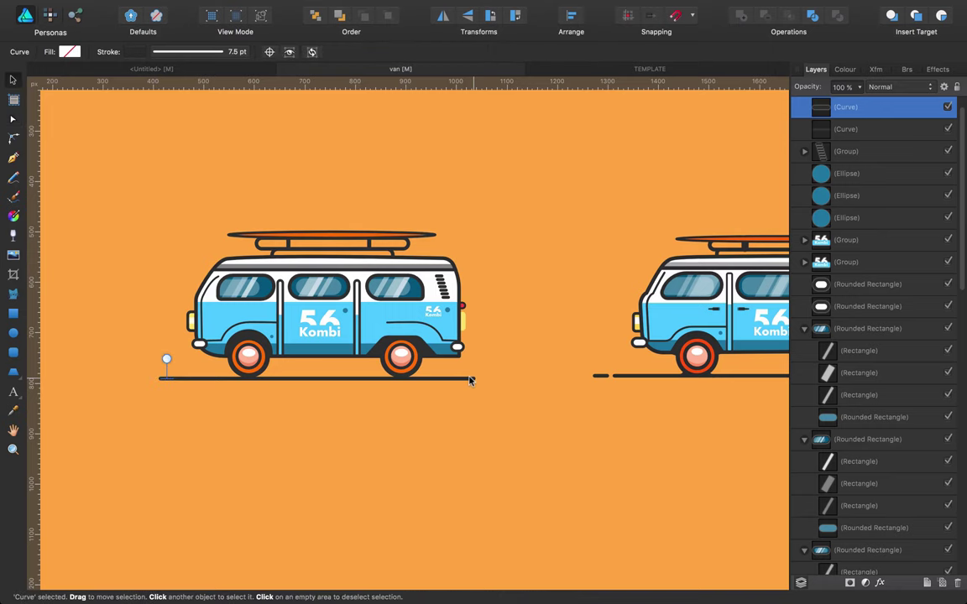
pyautogui.hotkey('shift', 'Left')
pyautogui.hotkey('shift', 'Right')
# Duplicate the front dash, move the copy just beyond the ground line's rear end and shorten it slightly to about 20 px.
pyautogui.press('super+j')
pyautogui.hotkey('shift', 'Right')
pyautogui.hotkey('shift', 'Right')
pyautogui.hotkey('shift', 'Right')
pyautogui.hotkey('shift', 'Right')
pyautogui.hotkey('shift', 'Right')
pyautogui.hotkey('shift', 'Right')
pyautogui.hotkey('shift', 'Right')
pyautogui.hotkey('shift', 'Right')
pyautogui.hotkey('shift', 'Right')
pyautogui.hotkey('shift', 'Right')
pyautogui.hotkey('shift', 'Right')
pyautogui.hotkey('shift', 'Right')
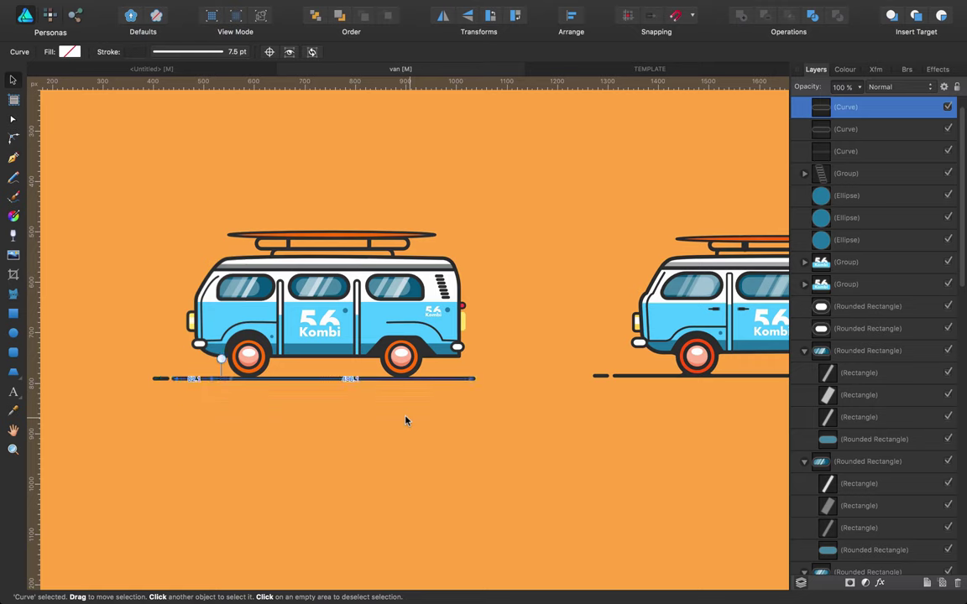
pyautogui.hotkey('shift', 'Right')
pyautogui.hotkey('shift', 'Right')
pyautogui.hotkey('shift', 'Right')
pyautogui.hotkey('shift', 'Right')
pyautogui.hotkey('shift', 'Right')
pyautogui.hotkey('shift', 'Right')
pyautogui.hotkey('shift', 'Right')
pyautogui.hotkey('shift', 'Right')
pyautogui.hotkey('shift', 'Right')
pyautogui.hotkey('shift', 'Right')
pyautogui.hotkey('shift', 'Right')
pyautogui.hotkey('shift', 'Right')
pyautogui.hotkey('shift', 'Right')
pyautogui.hotkey('shift', 'Right')
pyautogui.hotkey('shift', 'Right')
pyautogui.hotkey('shift', 'Right')
pyautogui.hotkey('shift', 'Right')
pyautogui.hotkey('shift', 'Right')
pyautogui.hotkey('shift', 'Right')
pyautogui.hotkey('shift', 'Right')
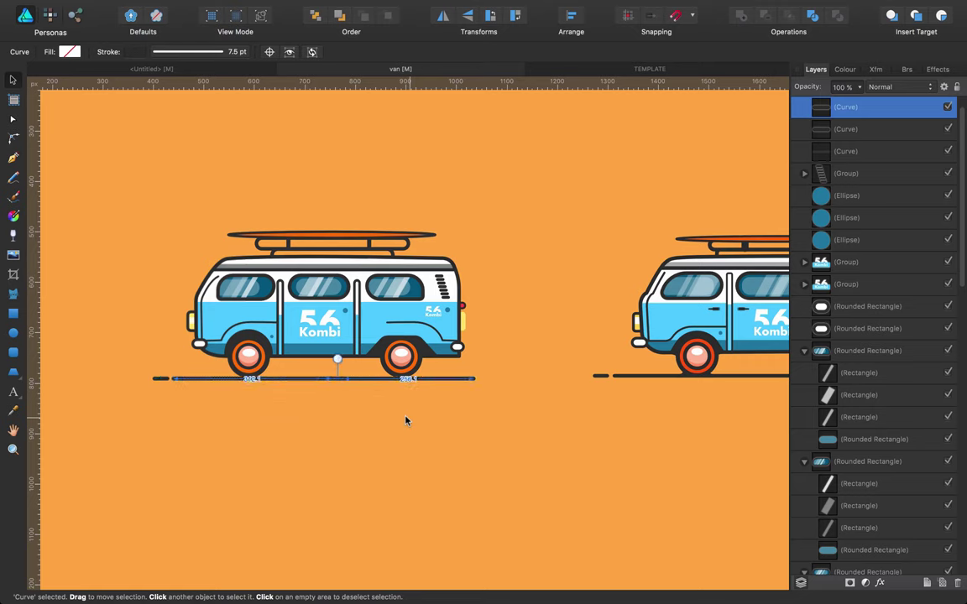
pyautogui.hotkey('shift', 'Right')
pyautogui.hotkey('shift', 'Right')
pyautogui.hotkey('shift', 'Right')
pyautogui.hotkey('shift', 'Right')
pyautogui.hotkey('shift', 'Right')
pyautogui.hotkey('shift', 'Right')
pyautogui.hotkey('shift', 'Right')
pyautogui.hotkey('shift', 'Right')
pyautogui.hotkey('shift', 'Right')
pyautogui.hotkey('shift', 'Right')
pyautogui.hotkey('shift', 'Right')
pyautogui.hotkey('shift', 'Right')
pyautogui.hotkey('shift', 'Right')
pyautogui.hotkey('shift', 'Right')
pyautogui.hotkey('shift', 'Right')
pyautogui.hotkey('shift', 'Right')
pyautogui.hotkey('shift', 'Right')
pyautogui.hotkey('shift', 'Right')
pyautogui.hotkey('shift', 'Right')
pyautogui.hotkey('shift', 'Right')
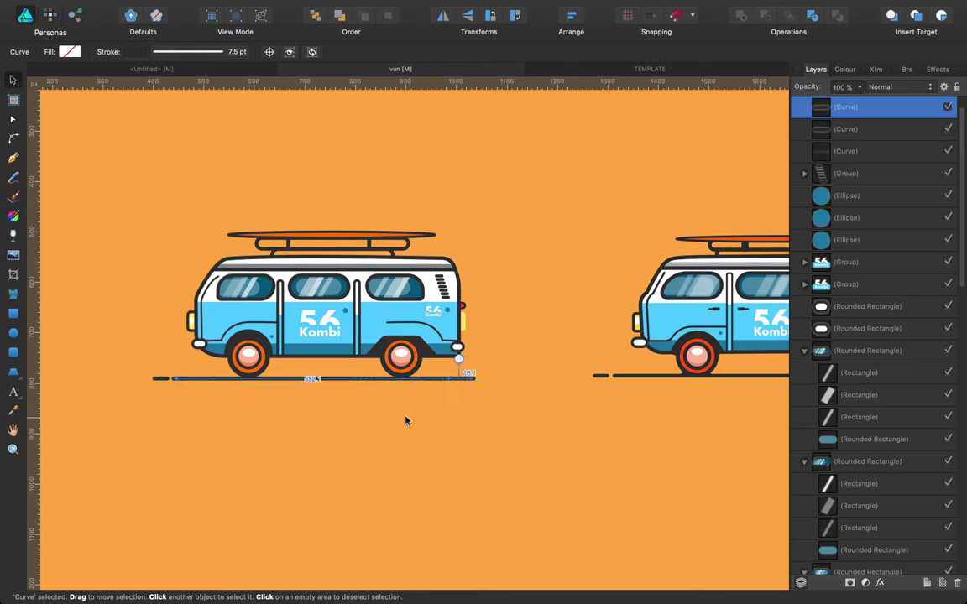
pyautogui.hotkey('shift', 'Right')
pyautogui.hotkey('shift', 'Right')
pyautogui.hotkey('shift', 'Right')
pyautogui.hotkey('shift', 'Right')
pyautogui.hotkey('shift', 'Right')
pyautogui.hotkey('shift', 'Right')
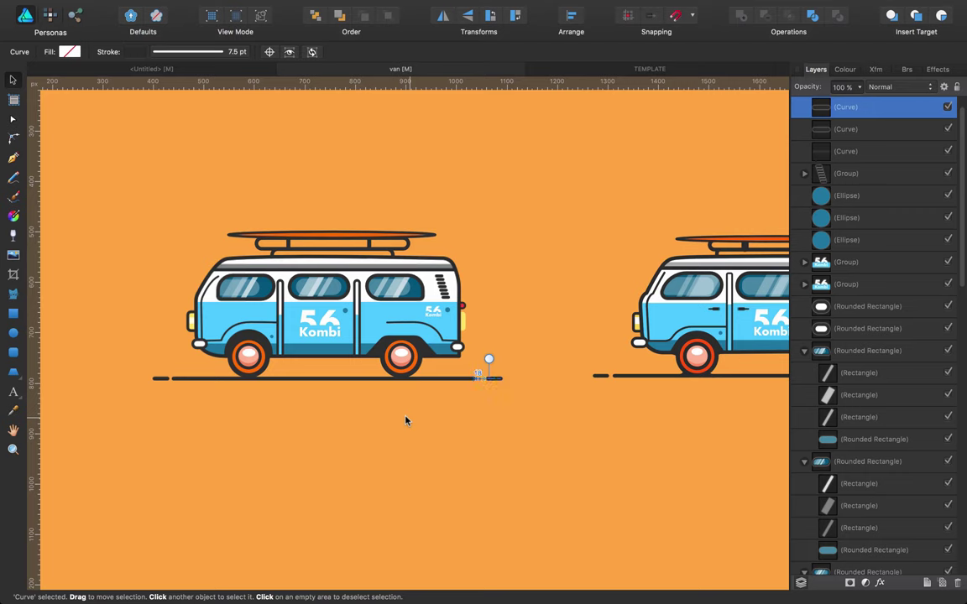
pyautogui.press('a')
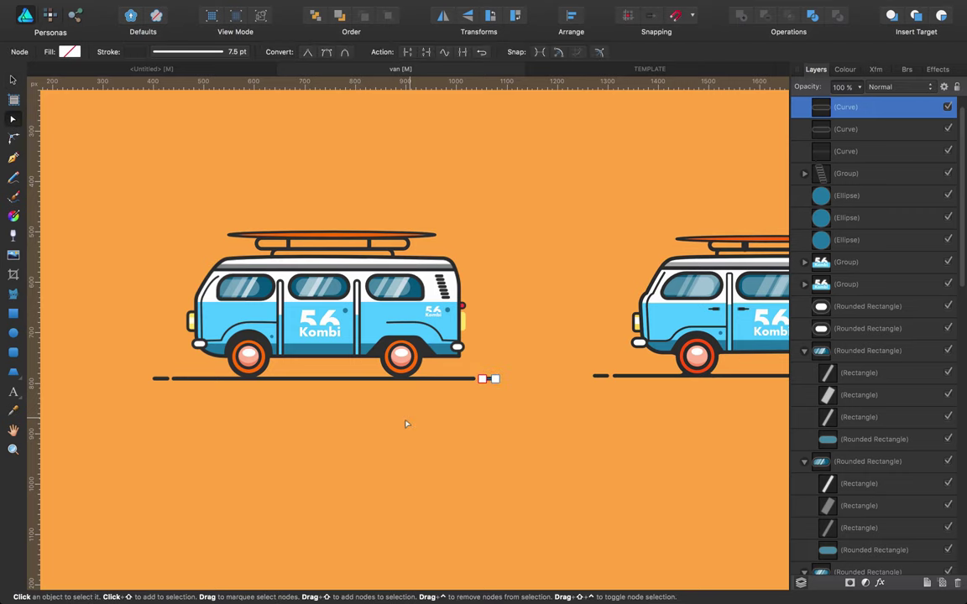
pyautogui.click(499, 387)
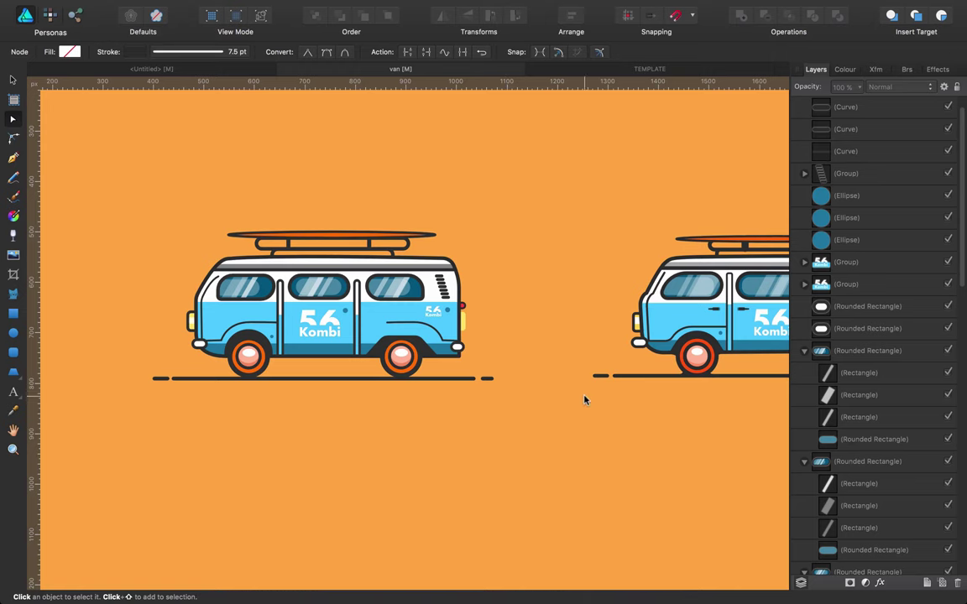
# Draw a small crescent above the rear of the surfboard with the Crescent tool, with a white fill and a dark 7.5 pt stroke.
pyautogui.press('space')
pyautogui.moveTo(599, 396); pyautogui.dragTo(470, 390)
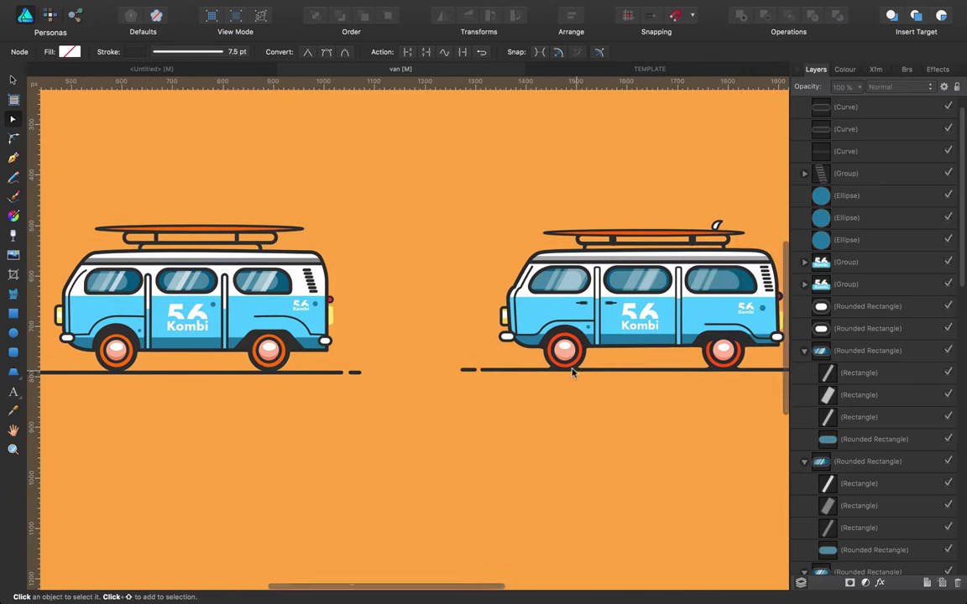
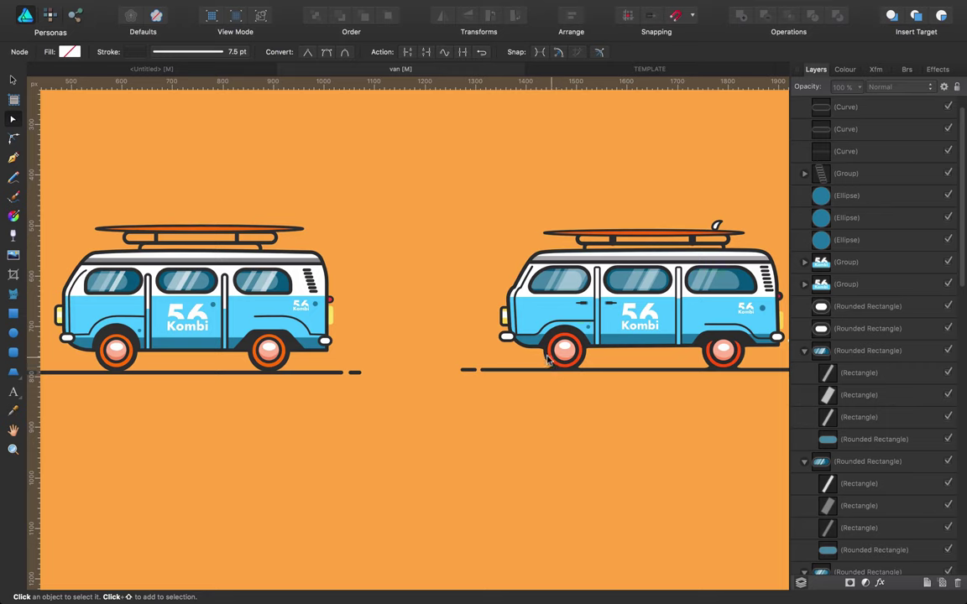
pyautogui.click(12, 372)
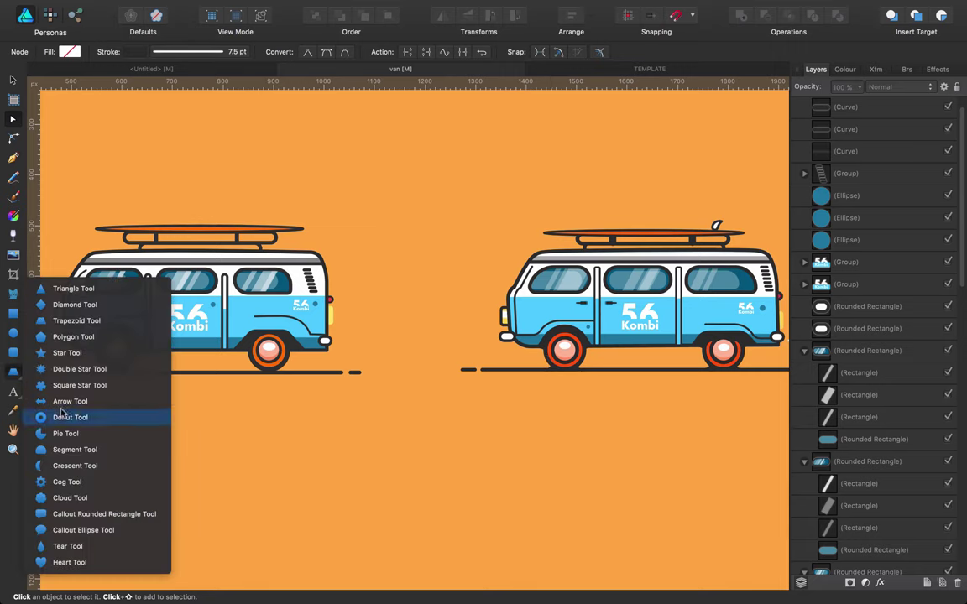
pyautogui.click(52, 499)
pyautogui.moveTo(256, 195); pyautogui.dragTo(280, 217)
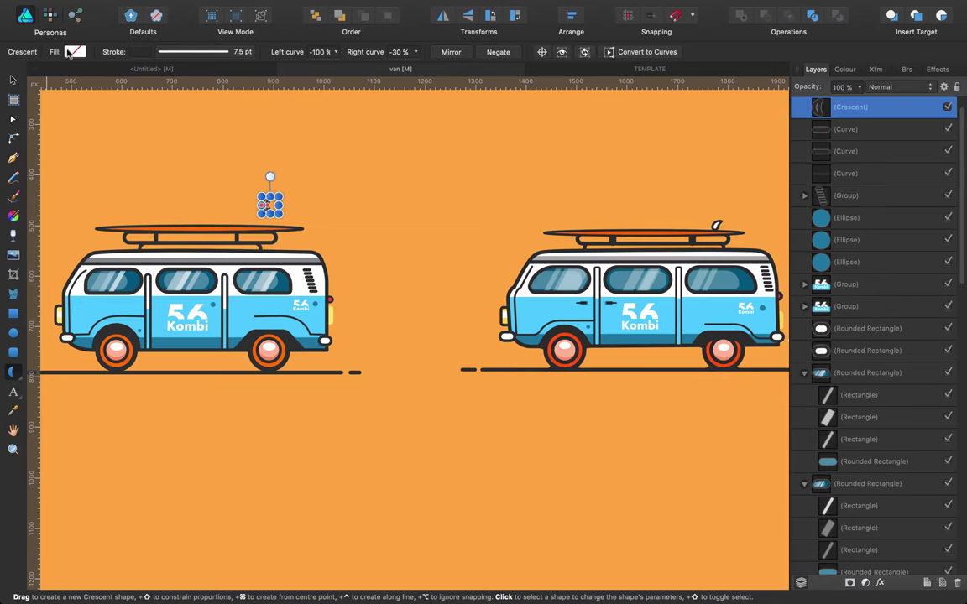
pyautogui.click(74, 51)
pyautogui.click(112, 87)
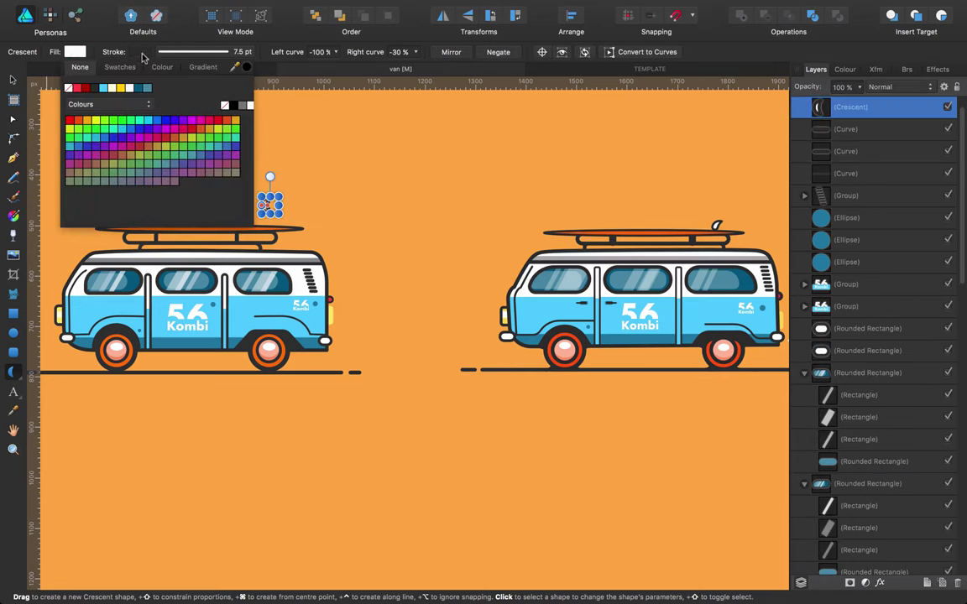
pyautogui.click(139, 53)
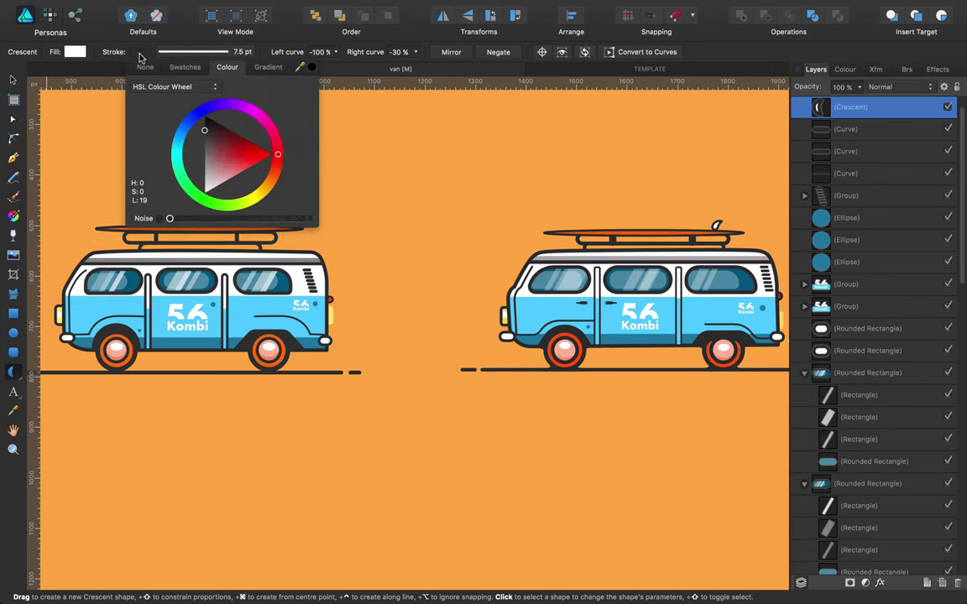
pyautogui.click(145, 67)
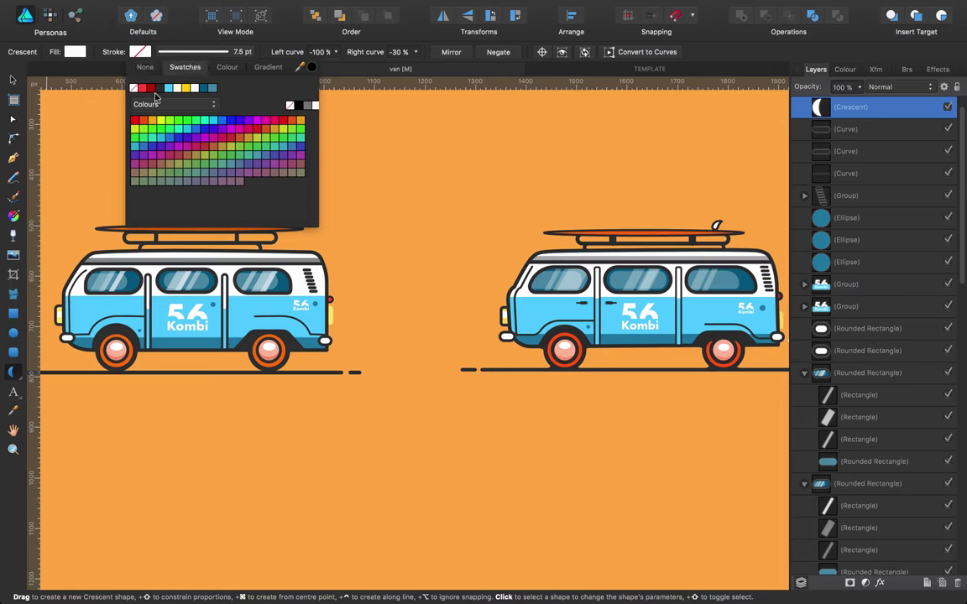
pyautogui.click(12, 78)
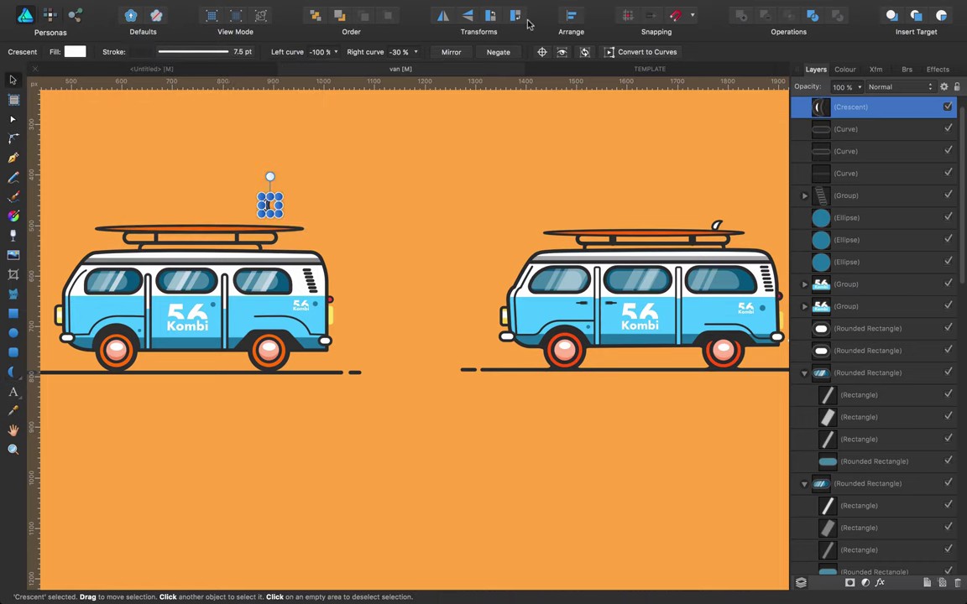
# Flip the crescent horizontally and move it down onto the rear part of the surfboard.
pyautogui.click(449, 16)
pyautogui.hotkey('shift', 'Down')
pyautogui.hotkey('shift', 'Down')
pyautogui.press('Down')
pyautogui.press('Down')
pyautogui.press('Right')
pyautogui.press('Right')
pyautogui.press('Right')
pyautogui.press('Right')
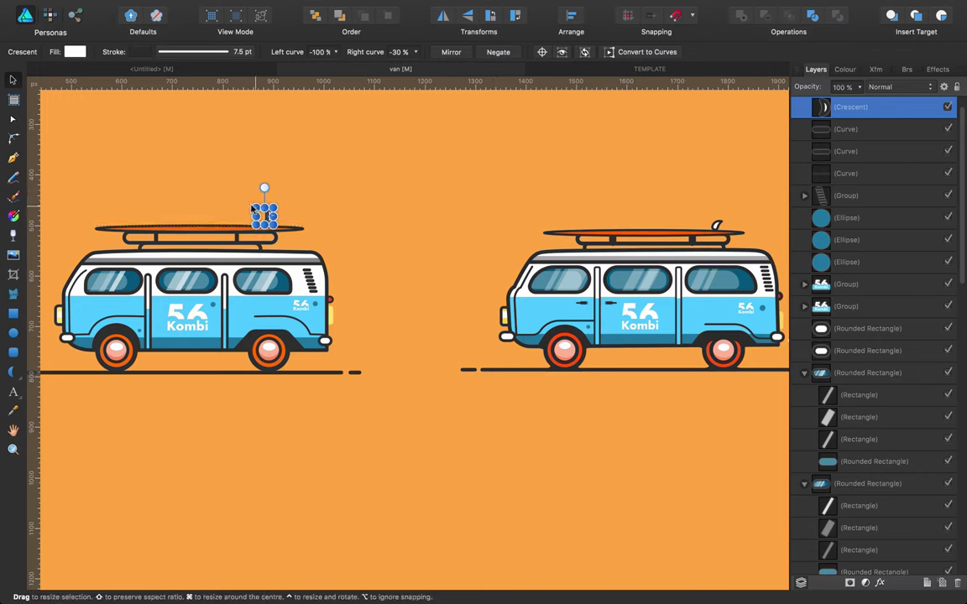
# Scale the crescent down to a small fin resting on the surfboard and mirror it back horizontally.
pyautogui.moveTo(252, 208); pyautogui.dragTo(262, 215)
pyautogui.click(341, 199)
pyautogui.click(266, 219)
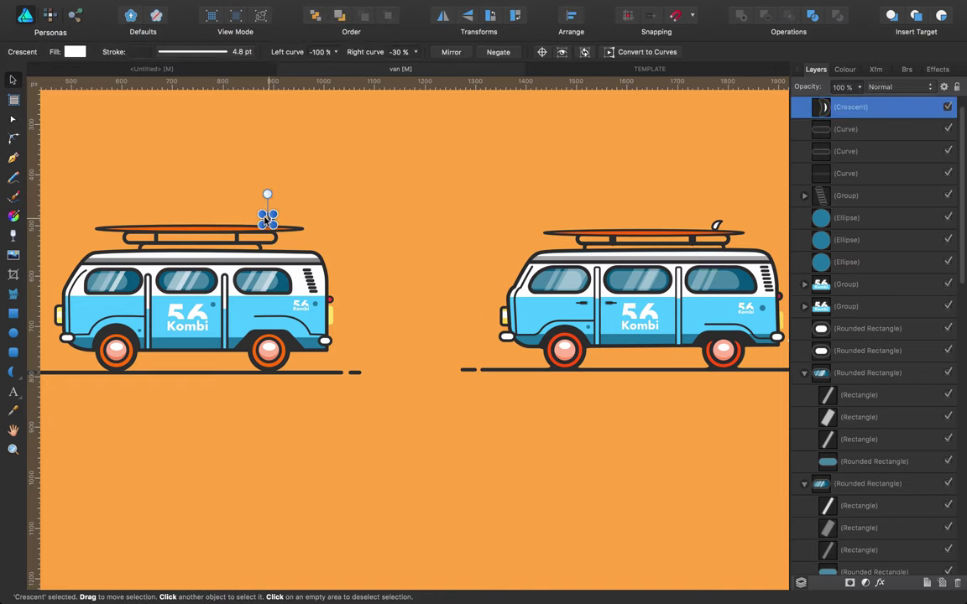
pyautogui.click(399, 224)
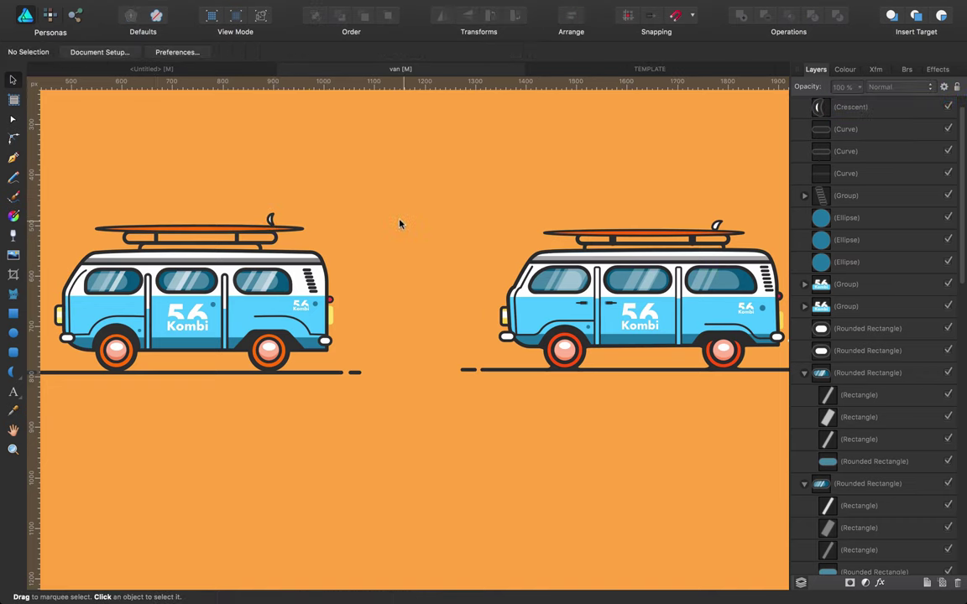
# Rotate the surfboard fin clockwise by about 30° and nudge it slightly towards the board's tail and down onto the board.
pyautogui.click(270, 220)
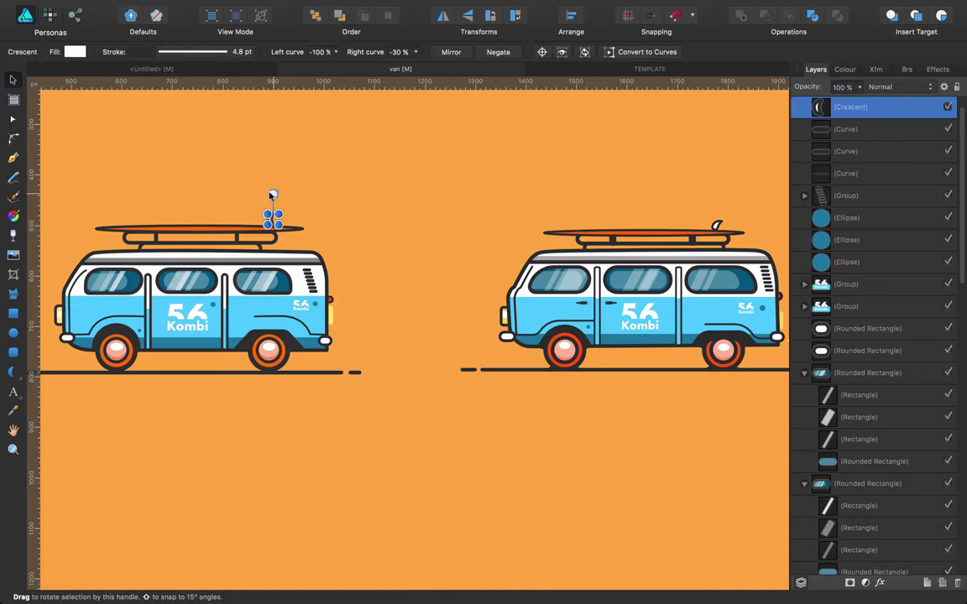
pyautogui.moveTo(274, 193); pyautogui.dragTo(286, 199)
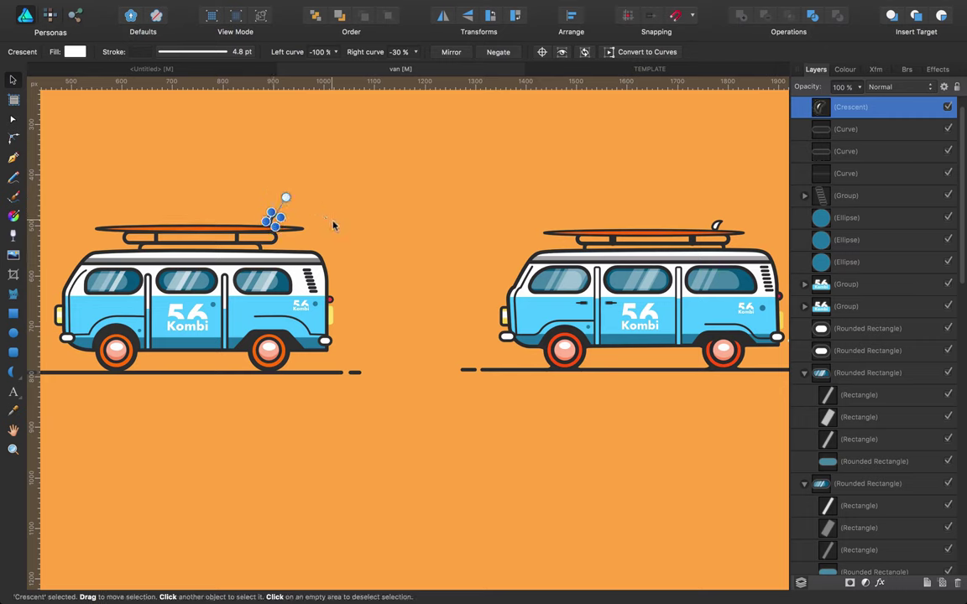
pyautogui.press('Right')
pyautogui.press('Right')
pyautogui.press('Right')
pyautogui.press('Right')
pyautogui.press('Right')
pyautogui.press('Right')
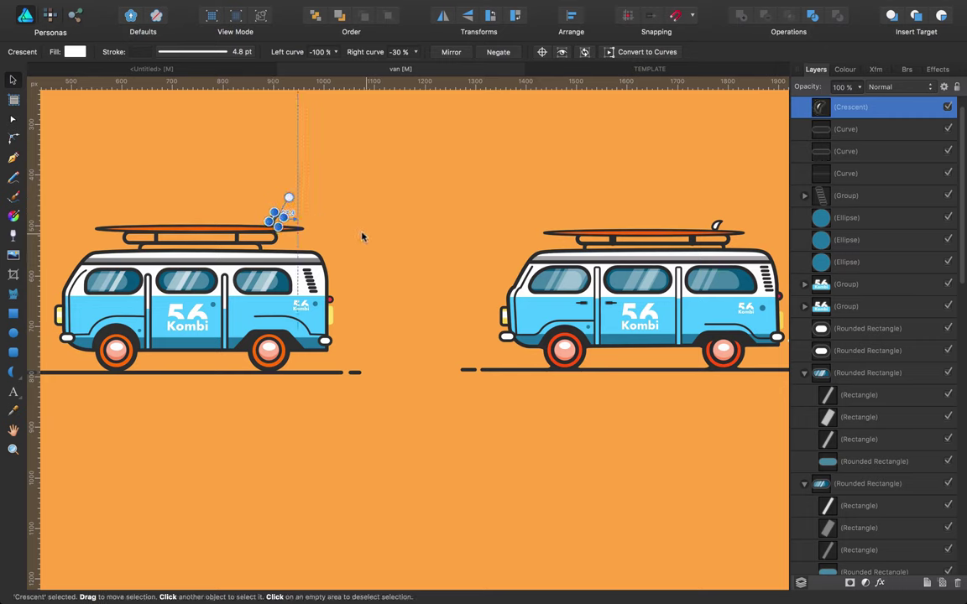
pyautogui.click(362, 237)
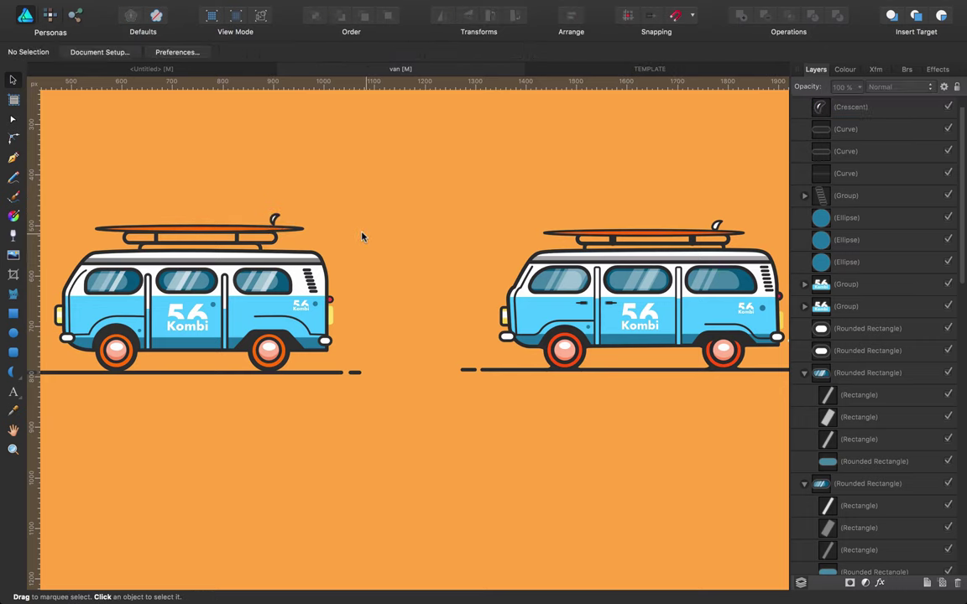
pyautogui.click(271, 221)
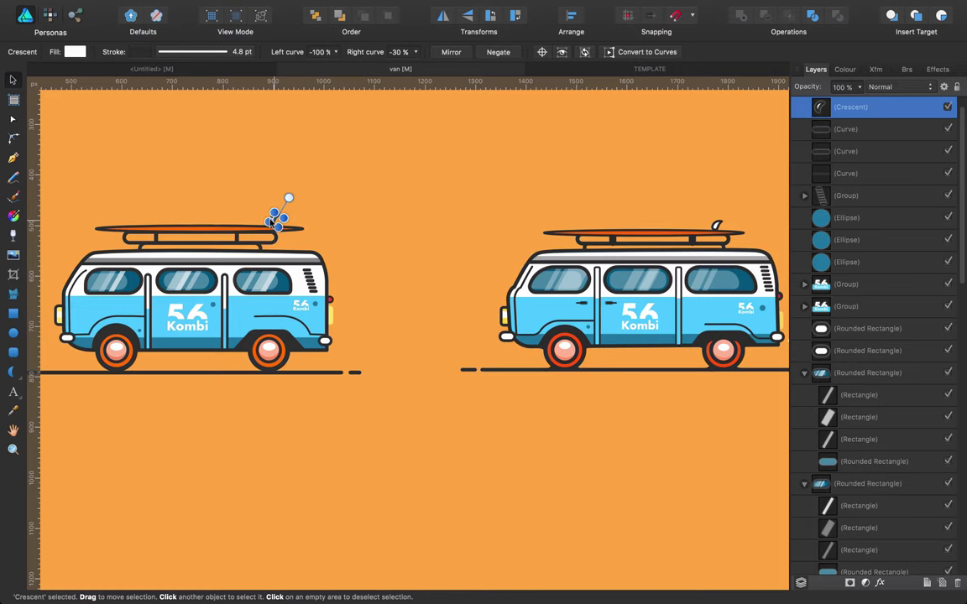
pyautogui.click(356, 201)
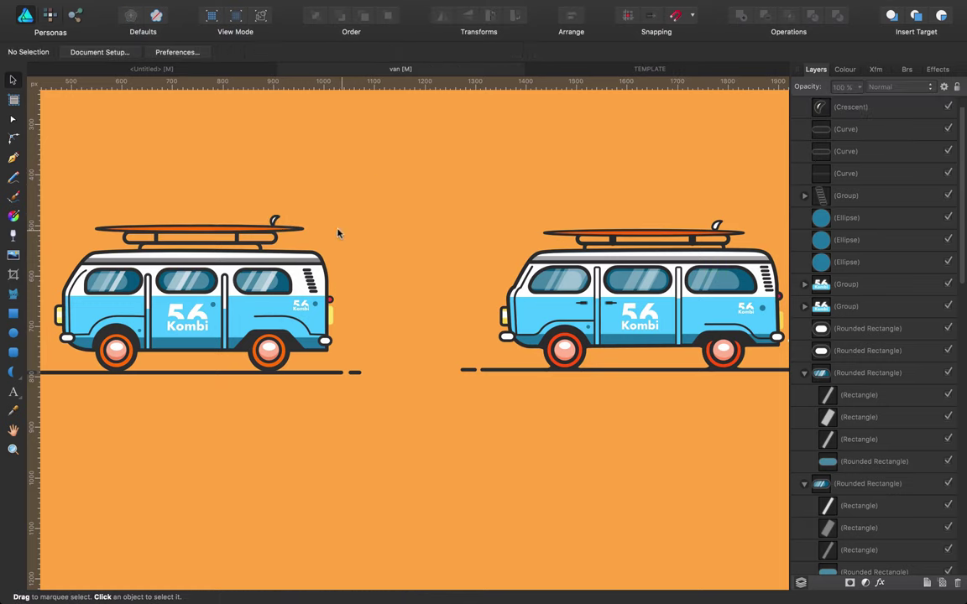
# Examine the exhaust puff and the short ground dashes behind the reference van.
pyautogui.scroll(-2, 338, 233)
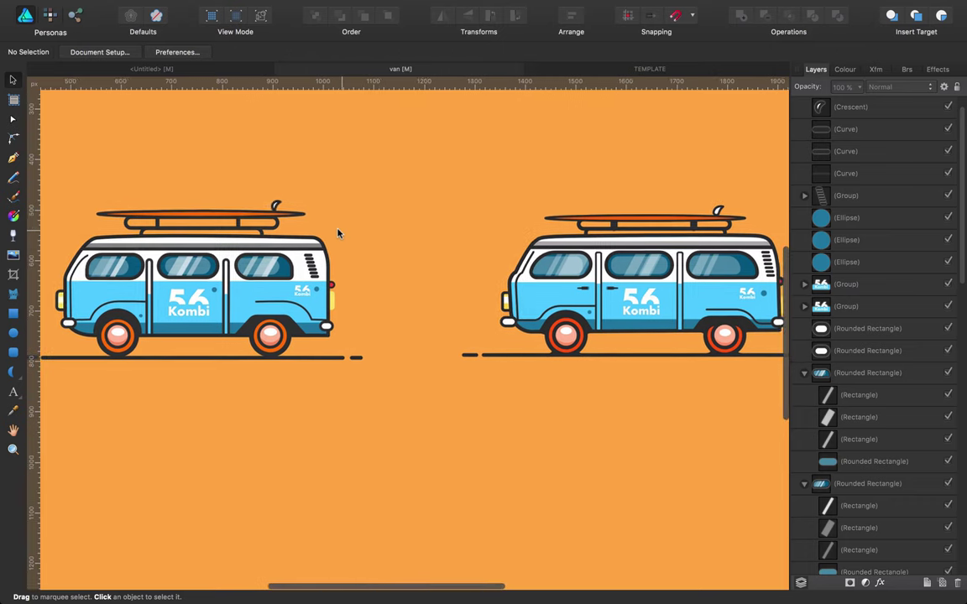
pyautogui.hscroll(-1, 338, 234)
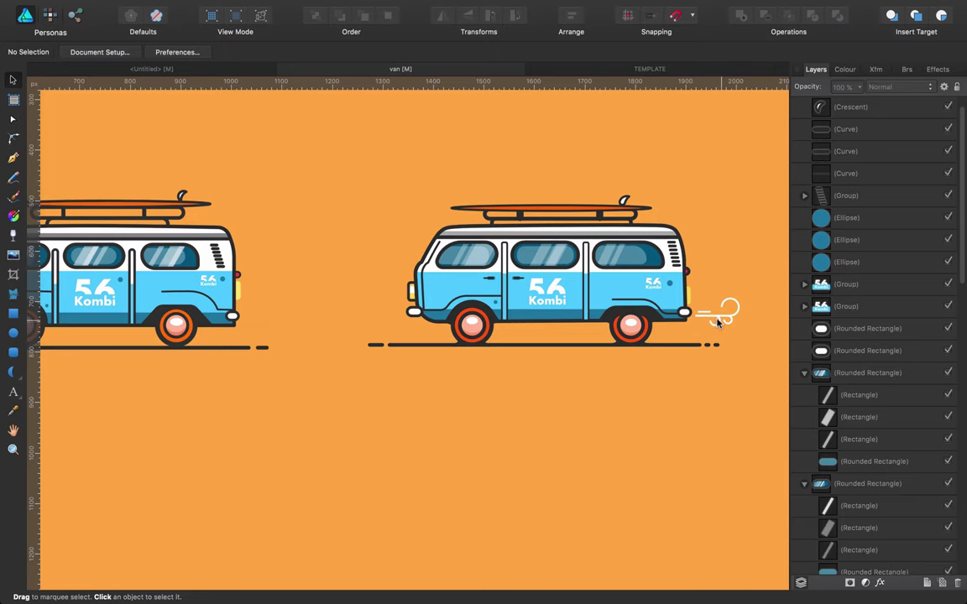
pyautogui.hscroll(-5, 405, 428)
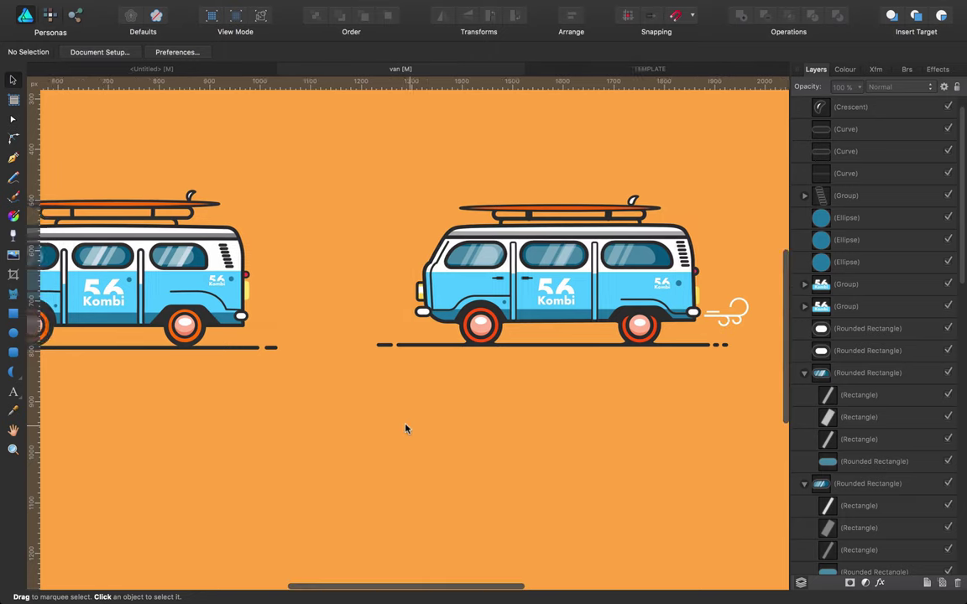
pyautogui.hscroll(10, 406, 428)
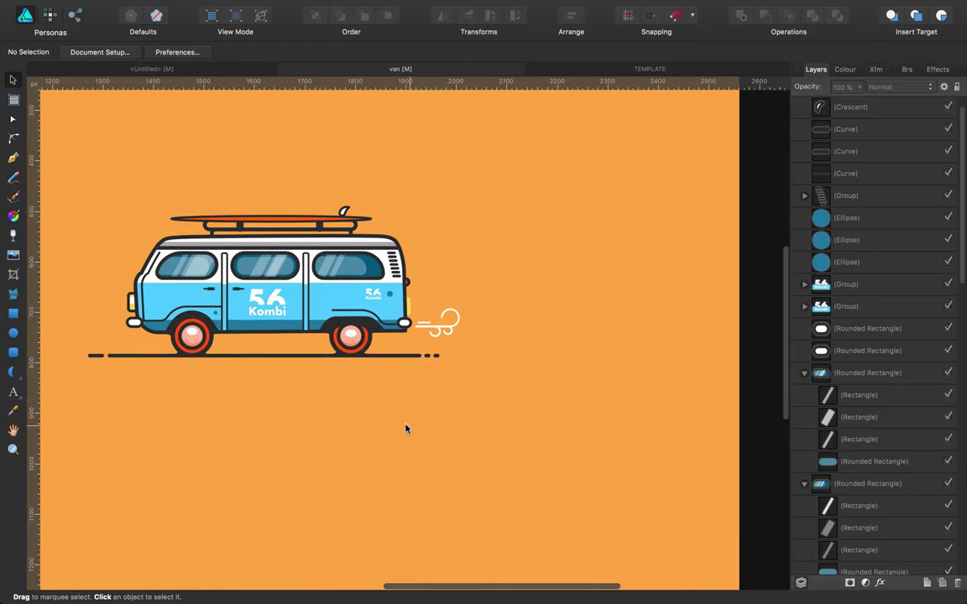
# Draw a small circle about 34 px wide in the empty area behind the reference puff and set its stroke width to 2.5 pt.
pyautogui.press('z')
pyautogui.press('v')
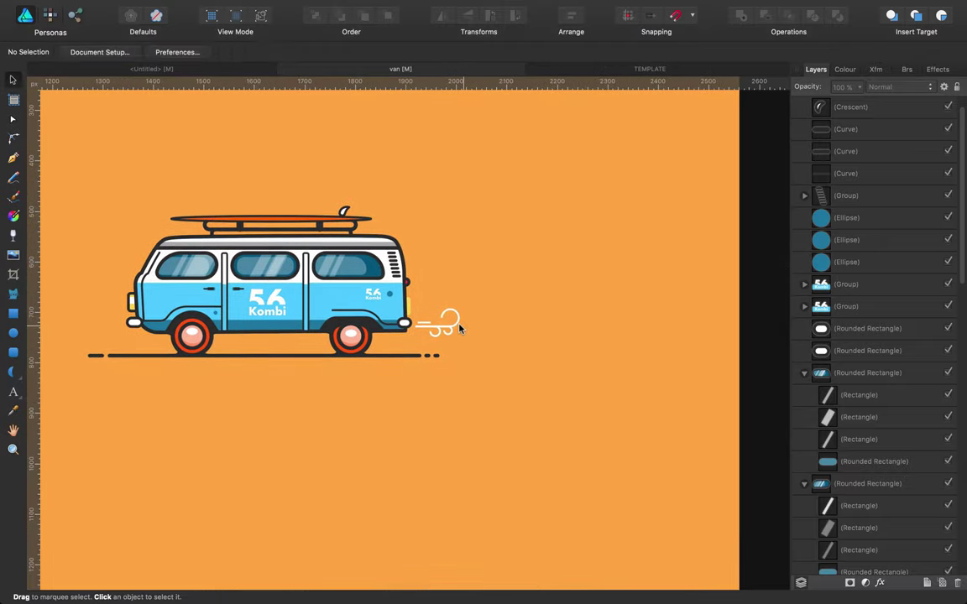
pyautogui.press('z')
pyautogui.click(447, 321)
pyautogui.click(447, 321)
pyautogui.click(447, 322)
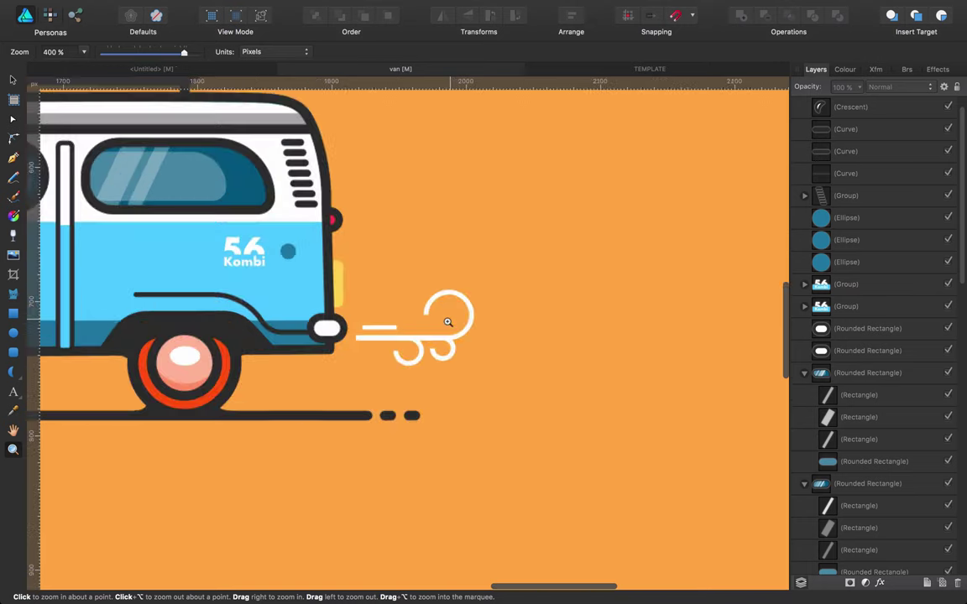
pyautogui.click(447, 321)
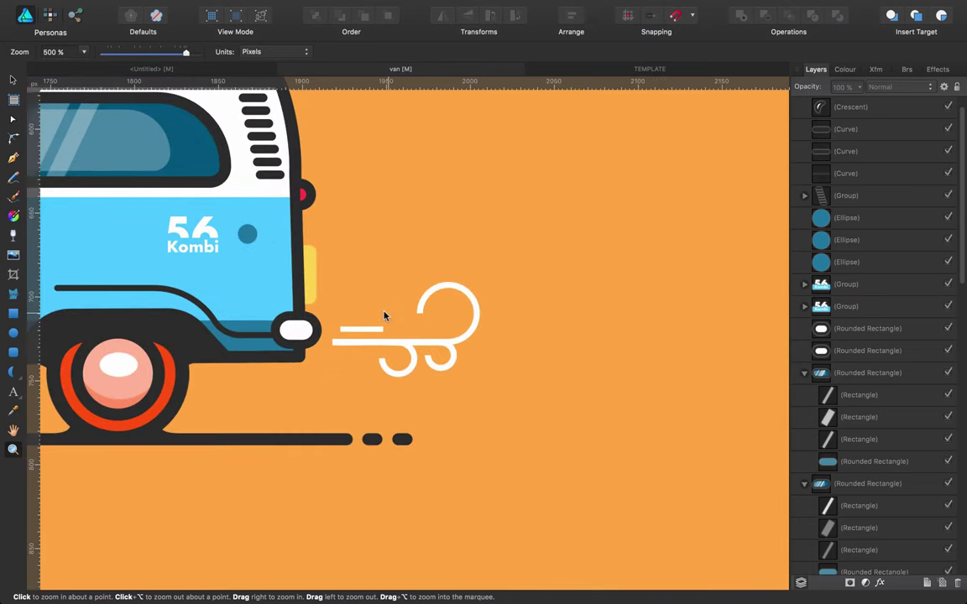
pyautogui.click(13, 333)
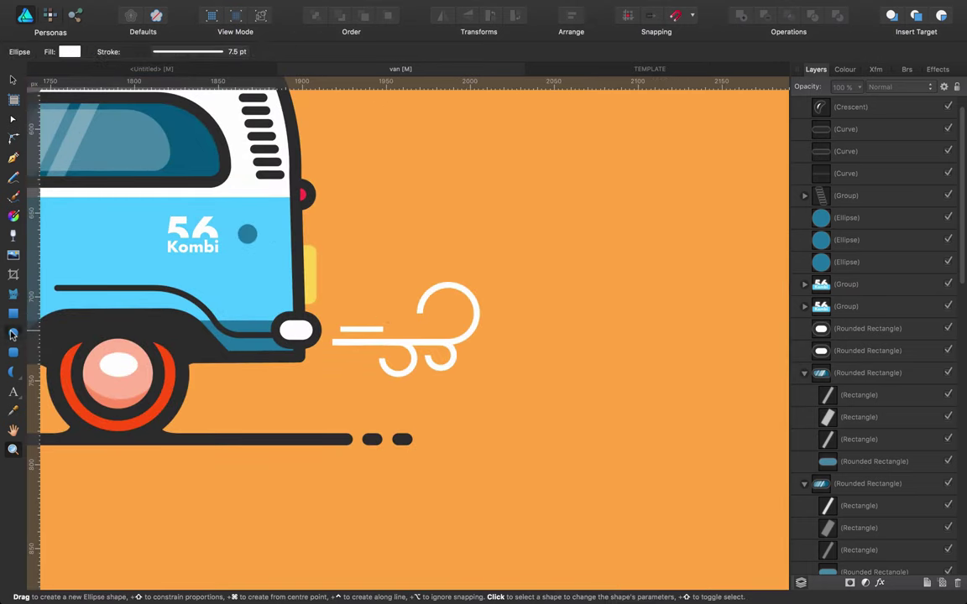
pyautogui.moveTo(589, 182); pyautogui.dragTo(645, 254)
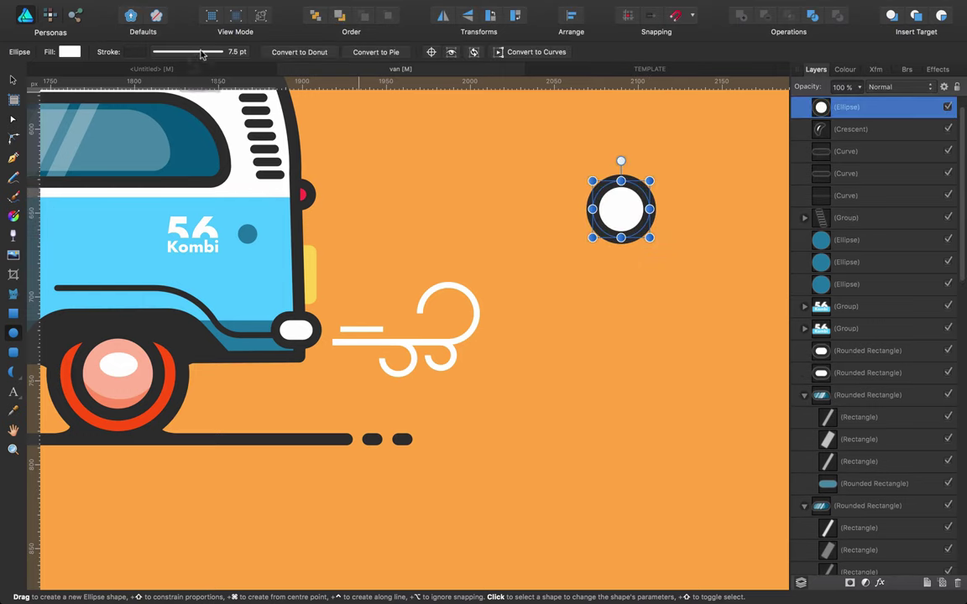
pyautogui.click(183, 52)
pyautogui.moveTo(180, 95); pyautogui.dragTo(169, 95)
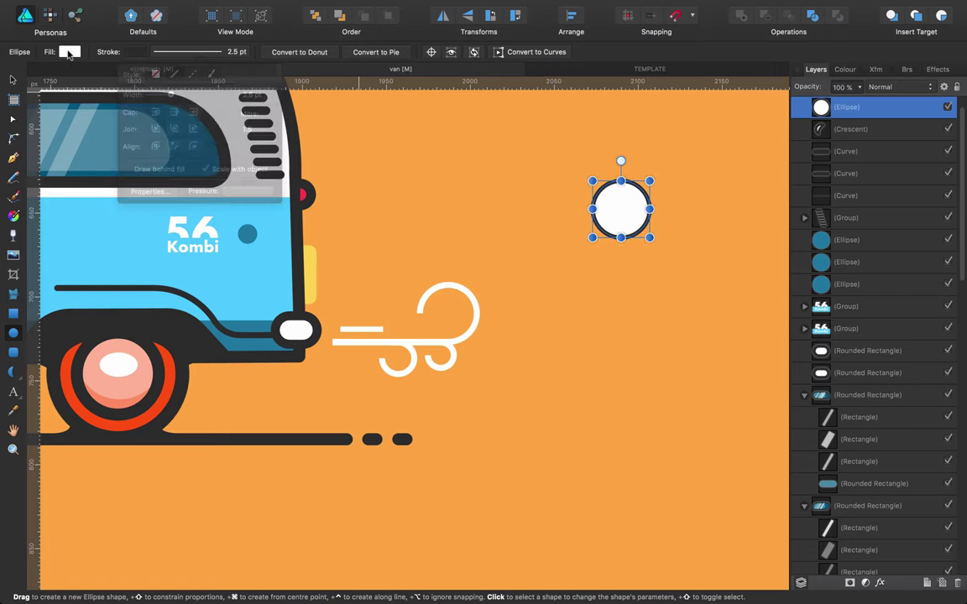
# Remove the circle's fill and change its stroke colour to white.
pyautogui.click(69, 51)
pyautogui.click(68, 68)
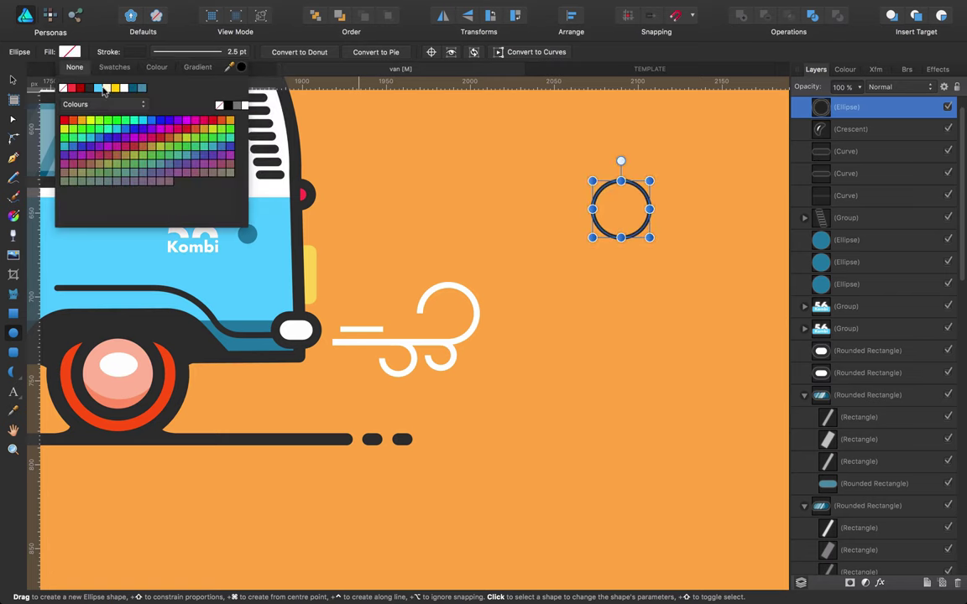
pyautogui.click(122, 87)
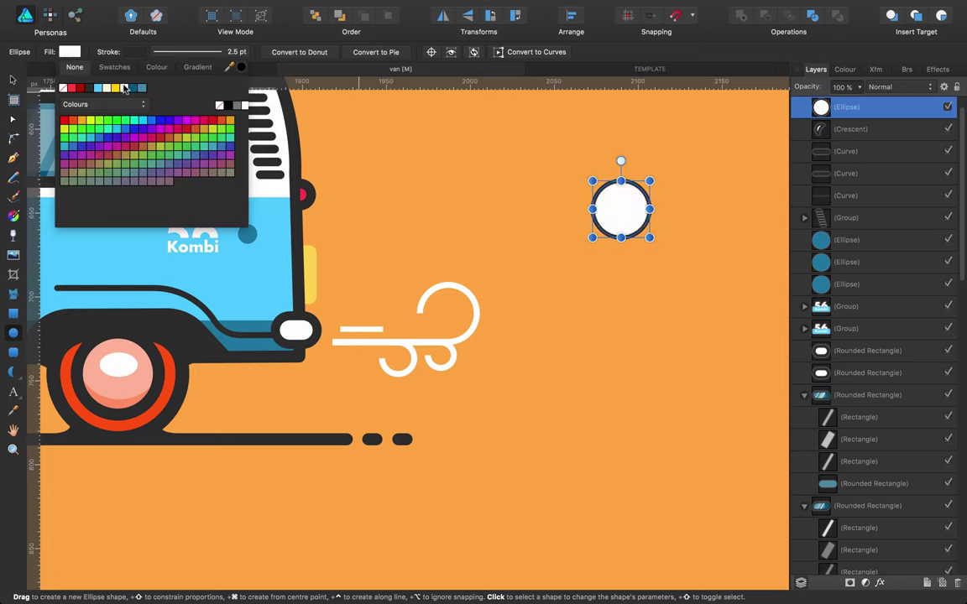
pyautogui.click(61, 87)
pyautogui.click(130, 51)
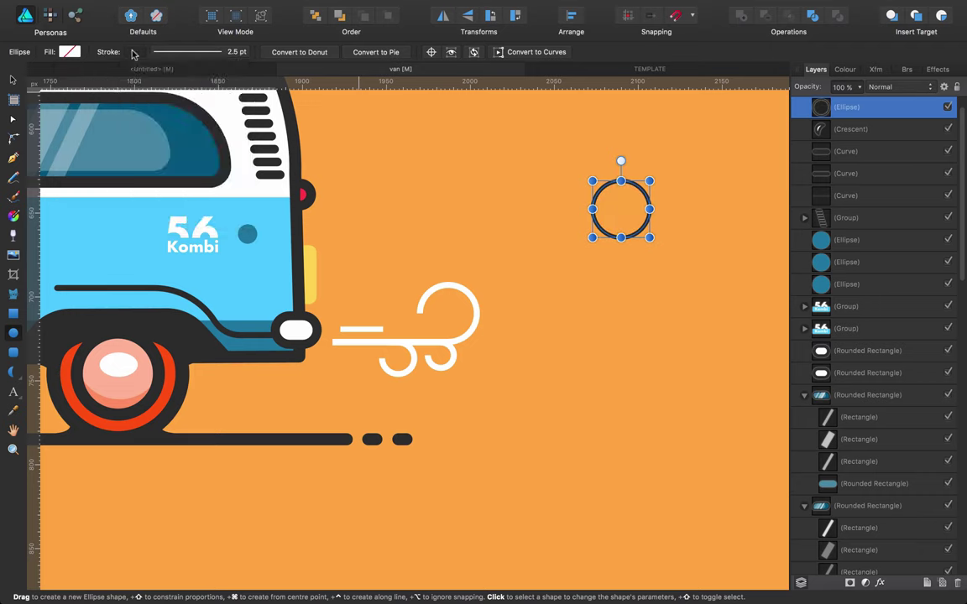
pyautogui.moveTo(196, 171); pyautogui.dragTo(199, 194)
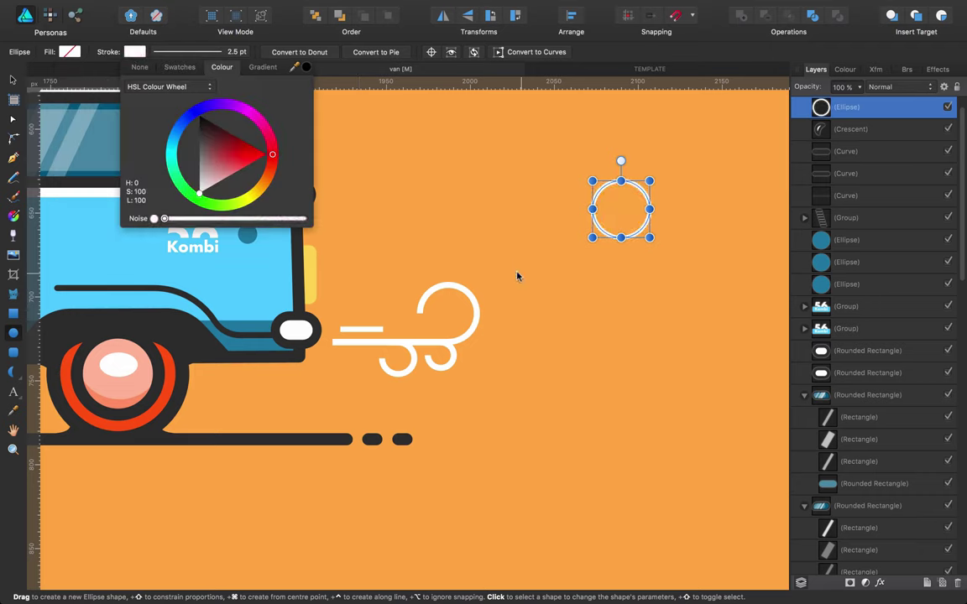
# Convert the circle to curves and delete its lower-left quarter segment, leaving an open arc.
pyautogui.click(499, 52)
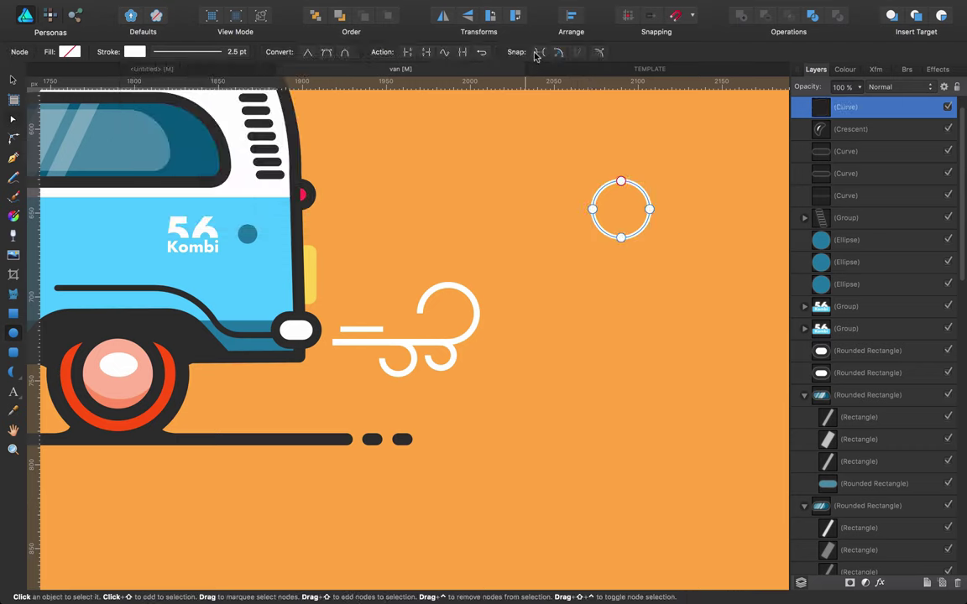
pyautogui.click(592, 209)
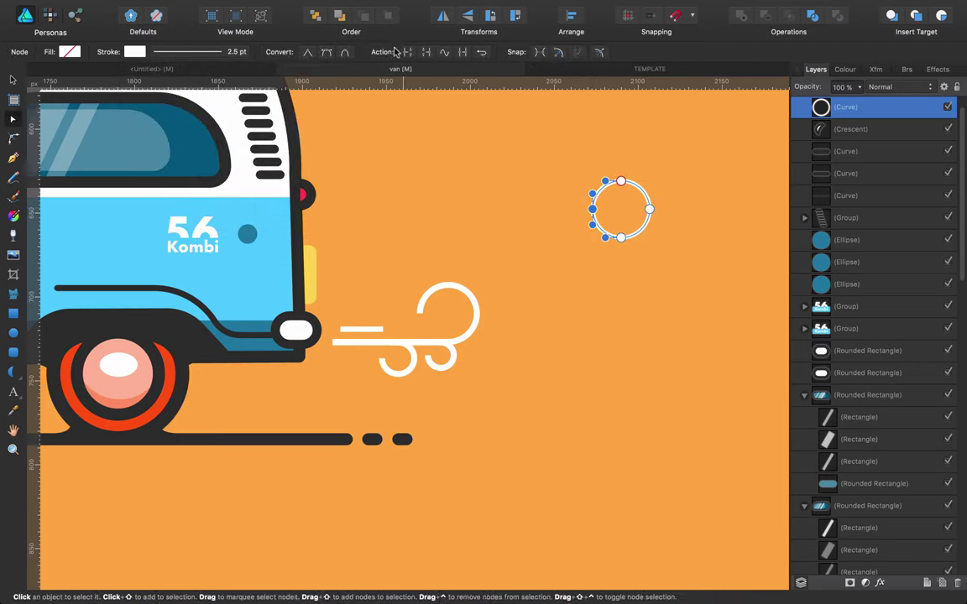
pyautogui.press('Delete')
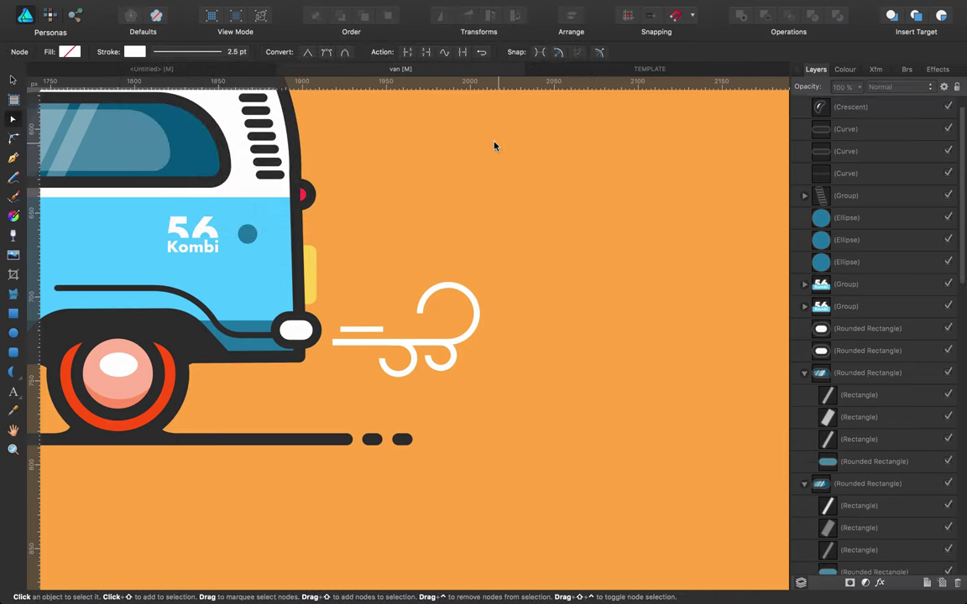
pyautogui.press('super+z')
pyautogui.click(563, 207)
pyautogui.click(591, 209)
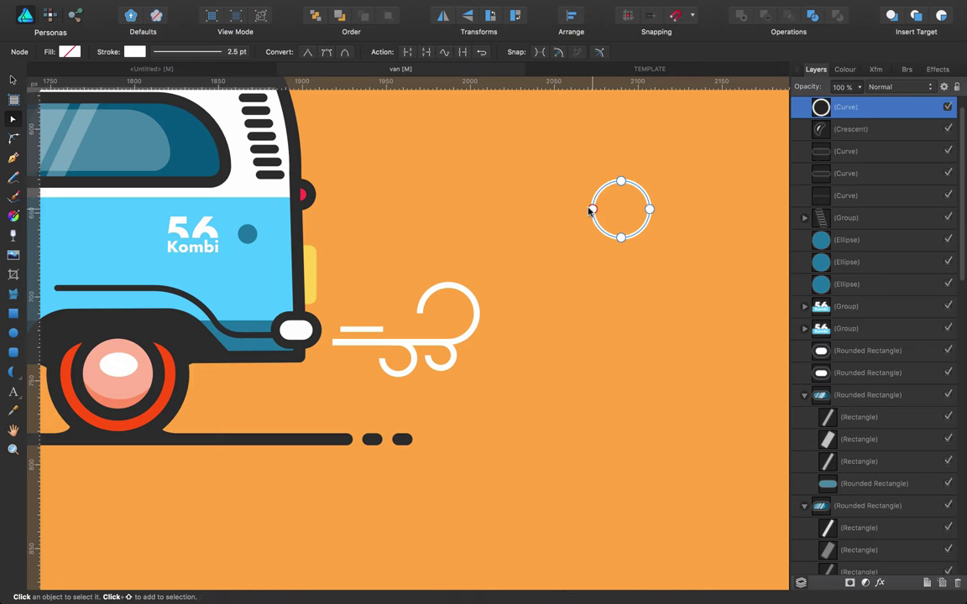
pyautogui.click(591, 209)
pyautogui.press('Delete')
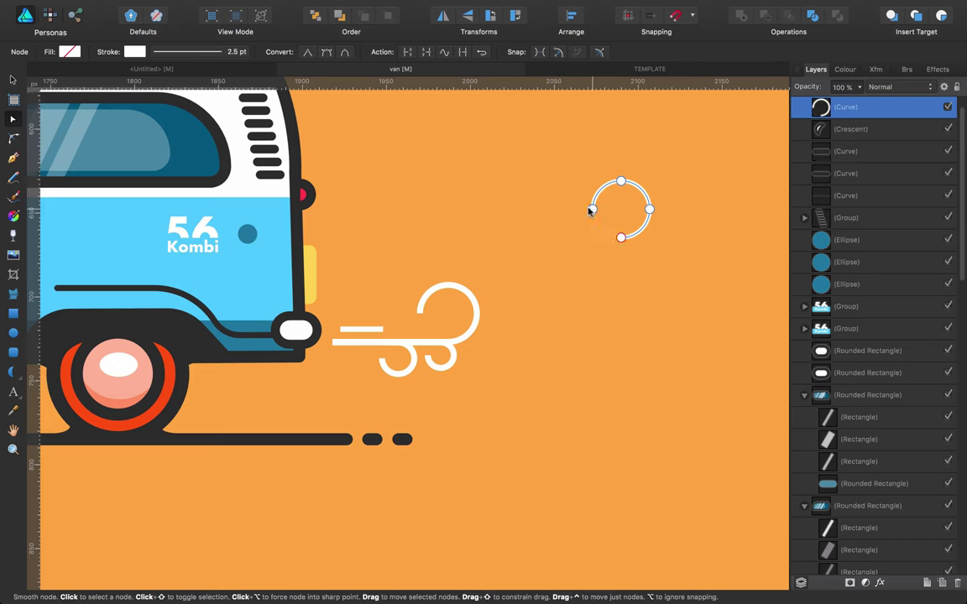
# Extend the arc's lower end with a straight horizontal line about 97 px long towards the van using the Pen tool.
pyautogui.press('p')
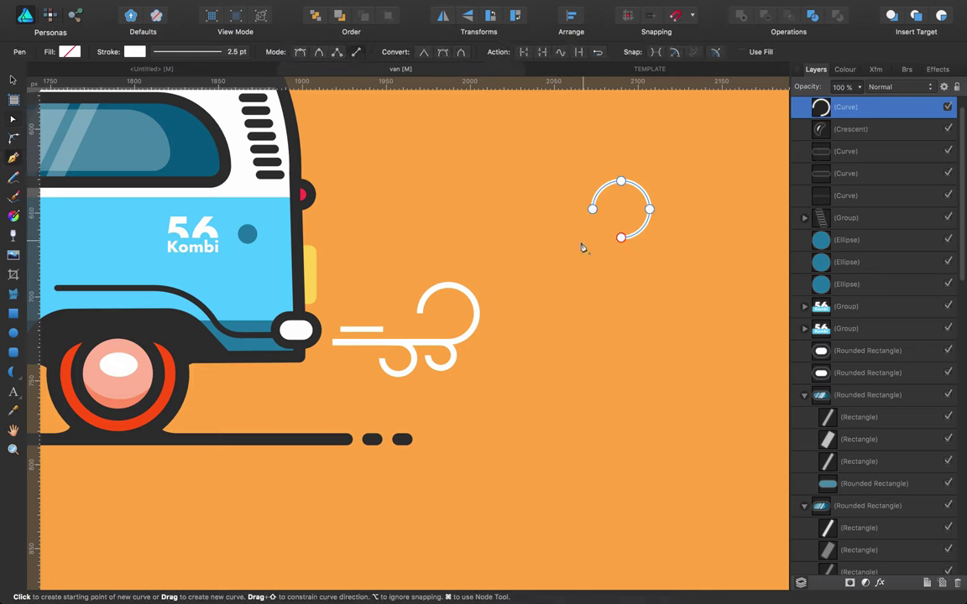
pyautogui.click(620, 237)
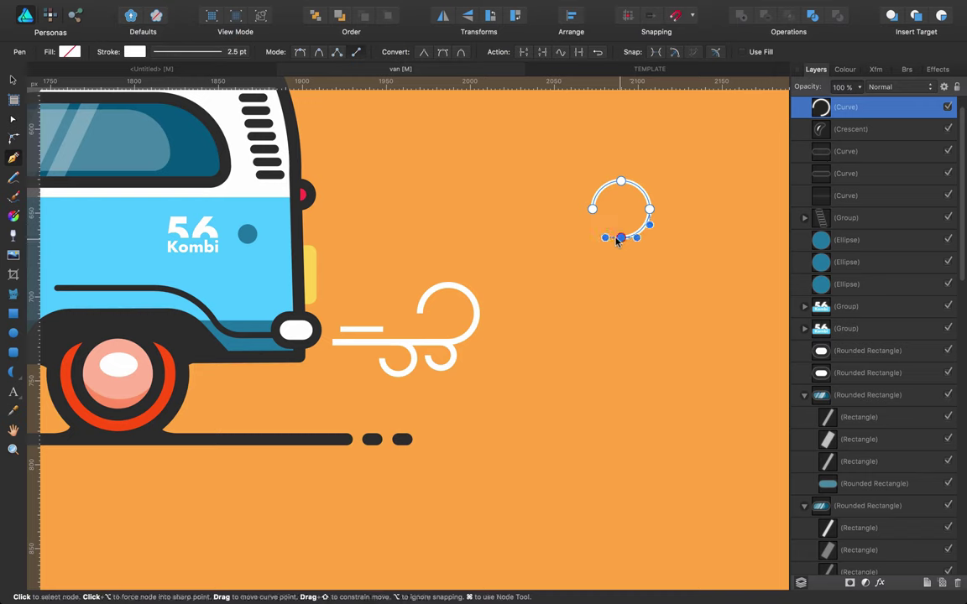
pyautogui.click(458, 238)
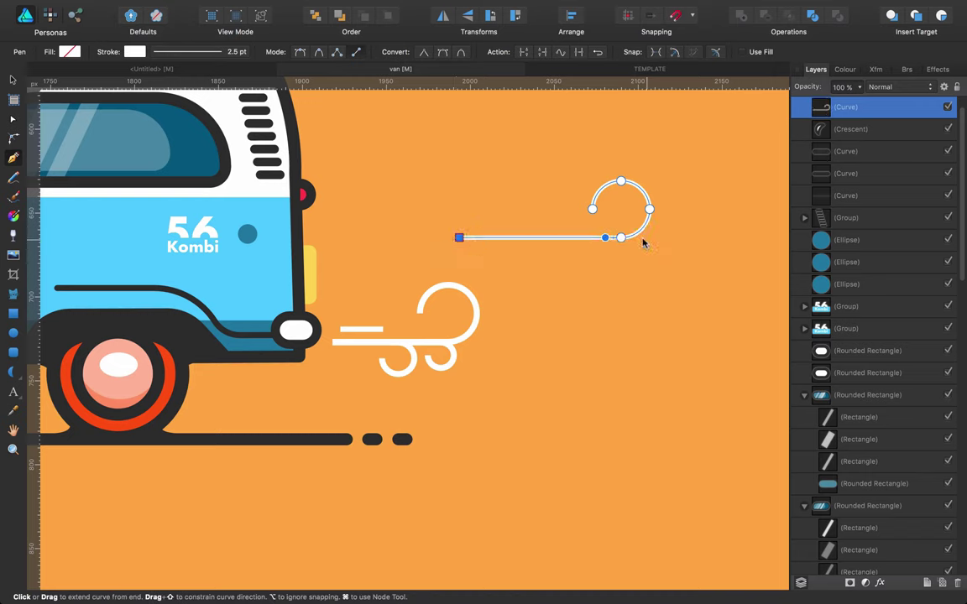
# Duplicate the curl, flip the copy vertically and move it down until its straight line overlaps the original's.
pyautogui.press('super+j')
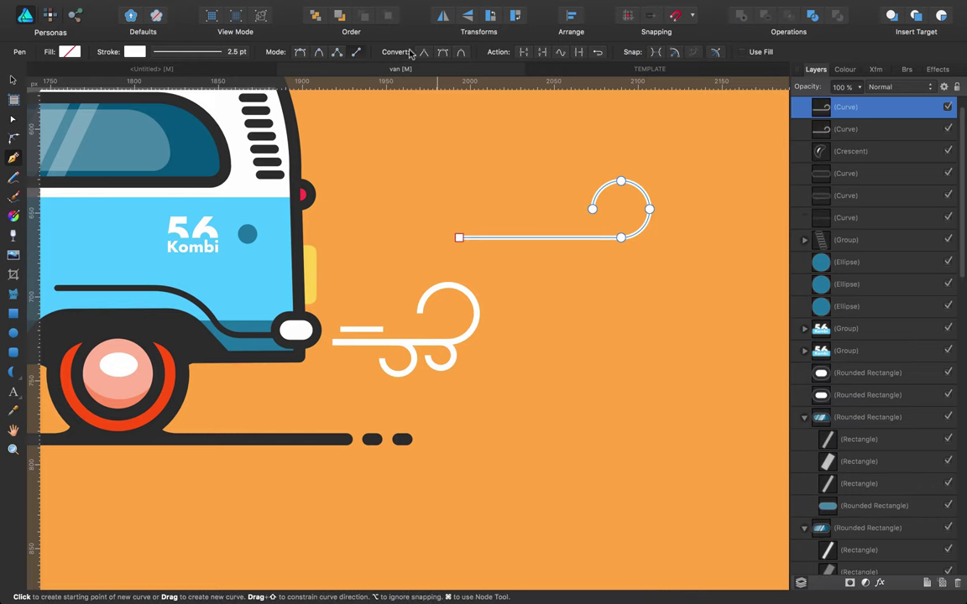
pyautogui.click(469, 16)
pyautogui.hotkey('shift', 'Down')
pyautogui.hotkey('shift', 'Down')
pyautogui.hotkey('shift', 'Down')
pyautogui.hotkey('shift', 'Down')
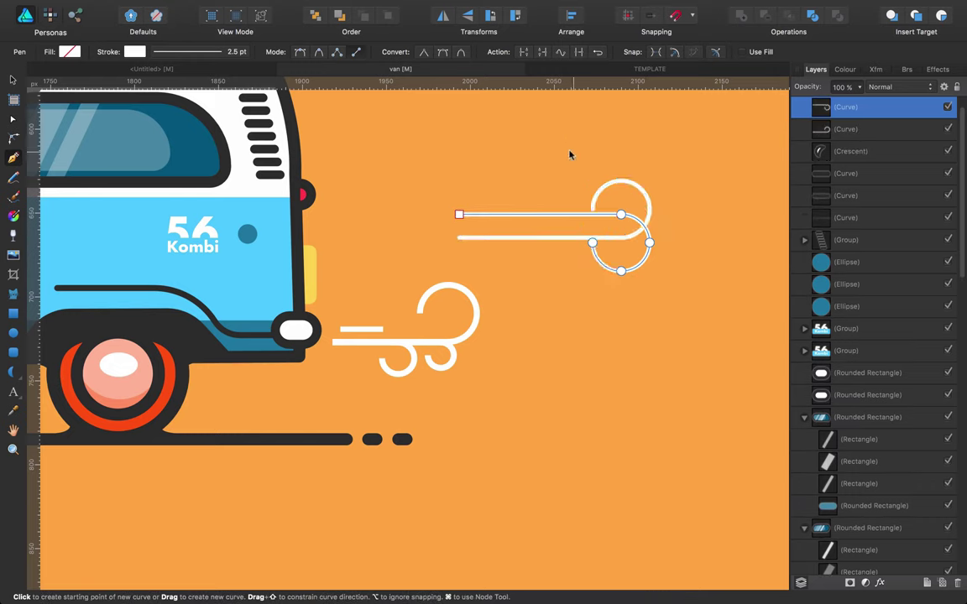
pyautogui.hotkey('shift', 'Up')
pyautogui.press('Down')
pyautogui.press('Down')
pyautogui.press('Down')
pyautogui.press('Down')
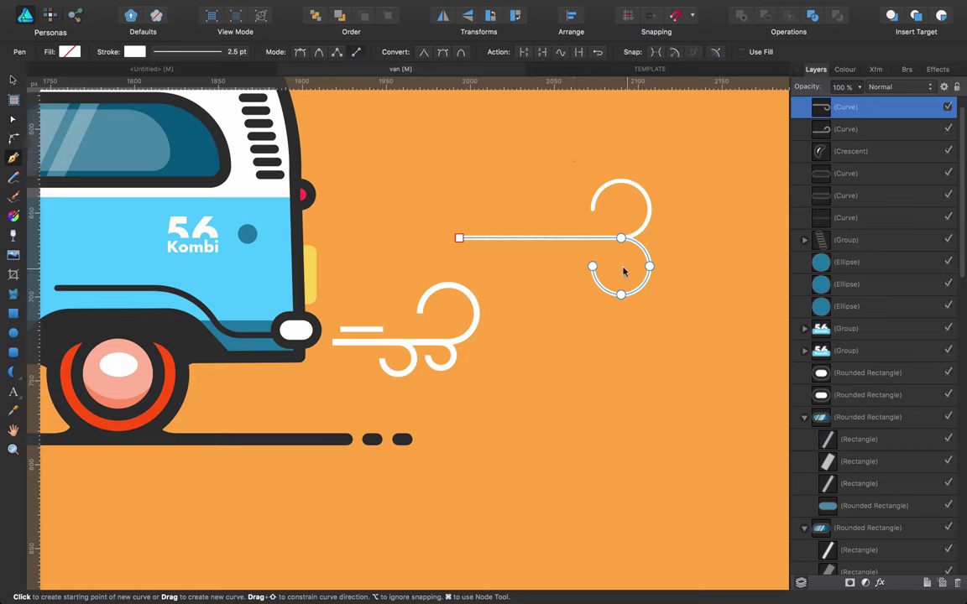
# Try to scale the flipped curl down with its stroke and shift it along the line away from the van.
pyautogui.click(225, 52)
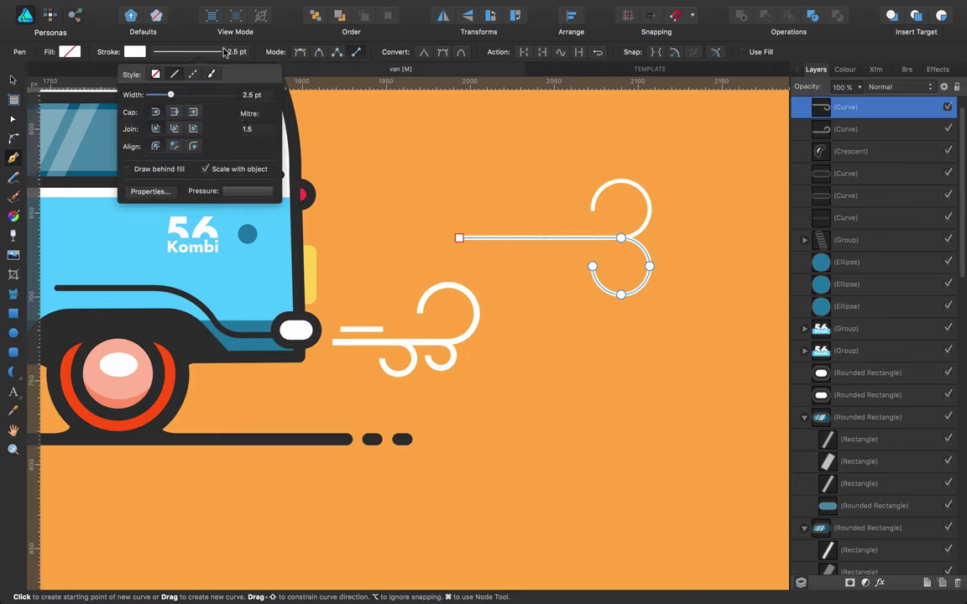
pyautogui.click(537, 294)
pyautogui.press('v')
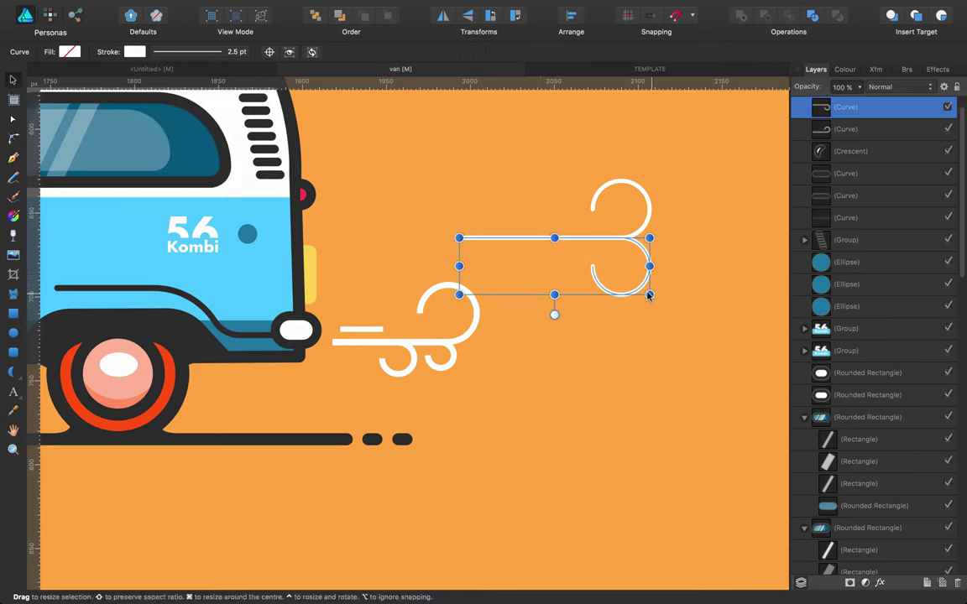
pyautogui.moveTo(648, 294); pyautogui.dragTo(545, 265)
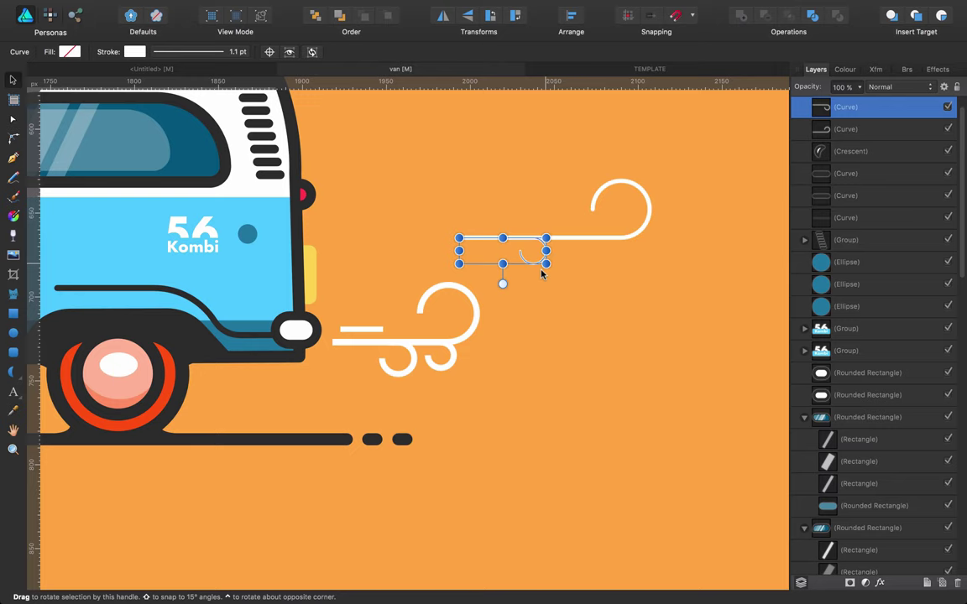
pyautogui.hotkey('shift', 'Right')
pyautogui.hotkey('shift', 'Right')
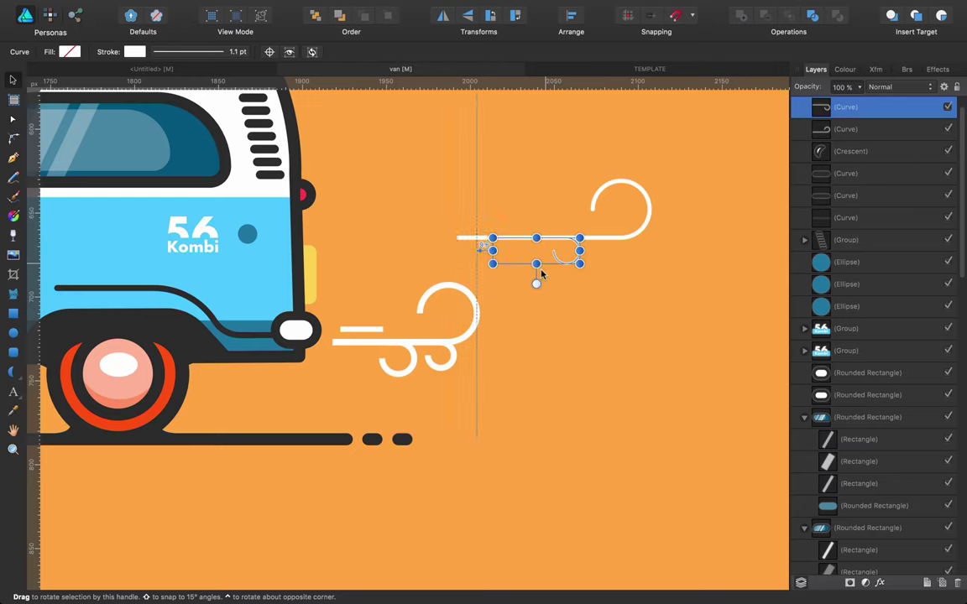
pyautogui.moveTo(579, 263); pyautogui.dragTo(588, 276)
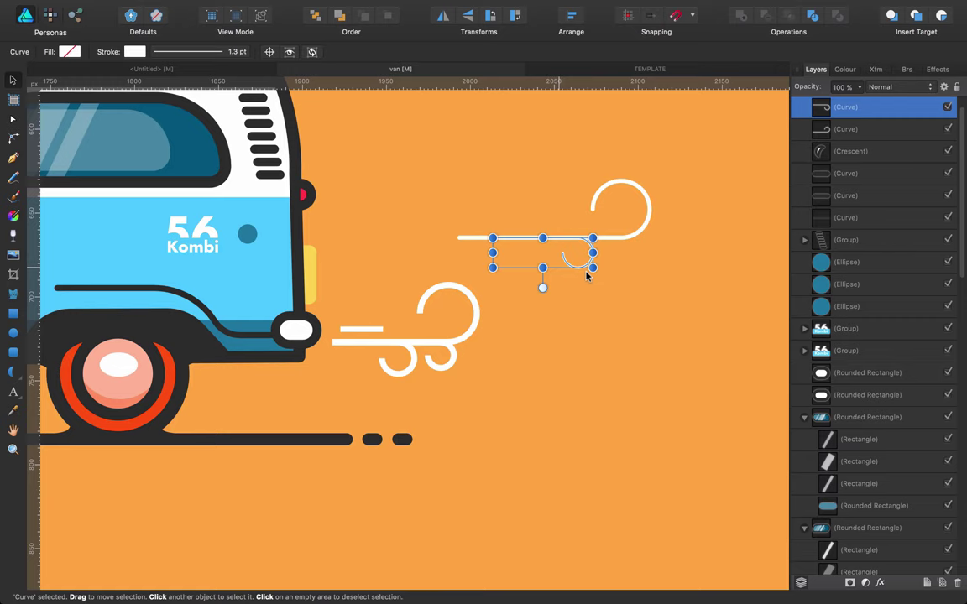
pyautogui.click(591, 305)
pyautogui.click(578, 265)
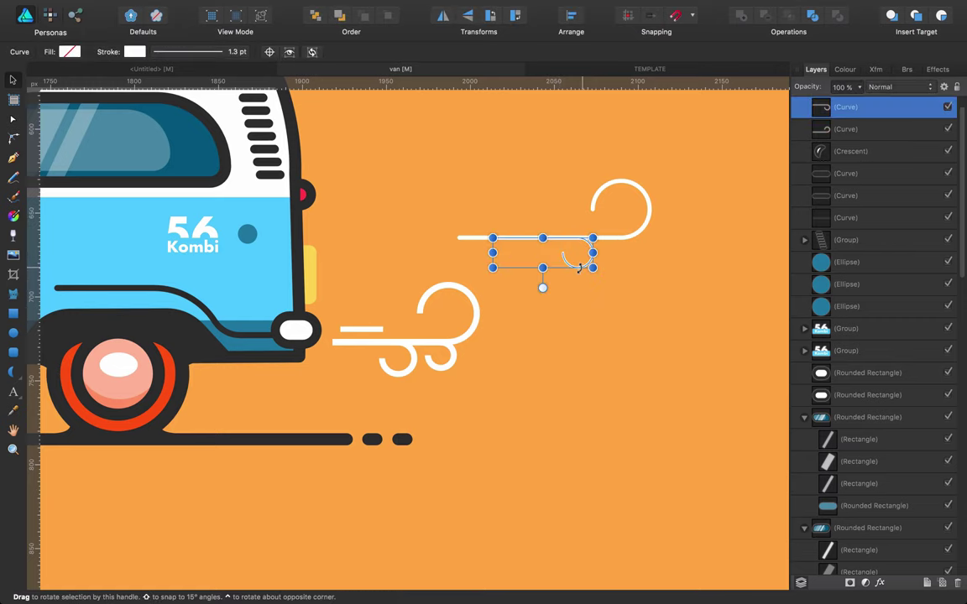
pyautogui.press('super+z')
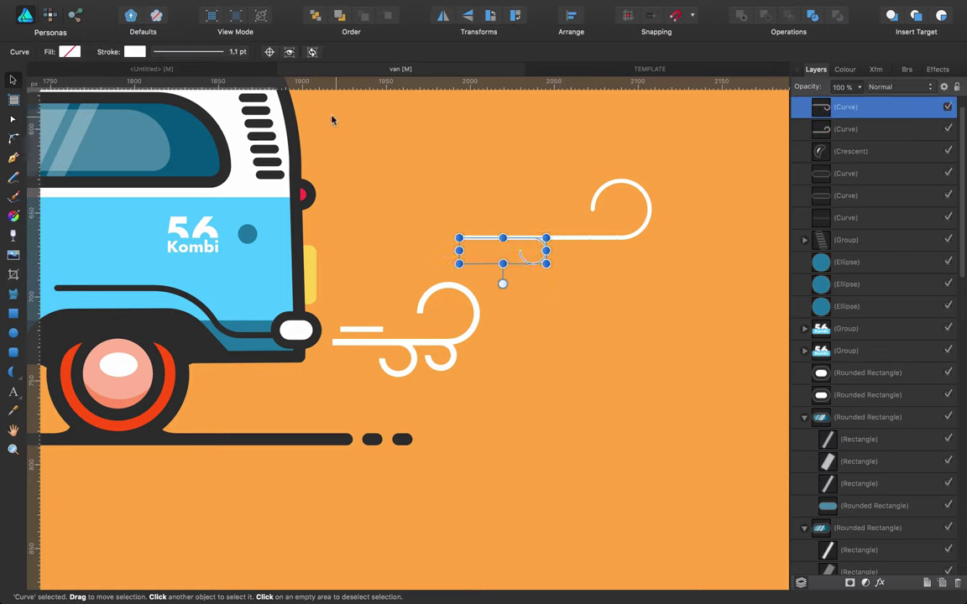
pyautogui.press('super+z')
# Turn off stroke scaling with the object for the flipped curl and shrink it to about half its size.
pyautogui.click(155, 51)
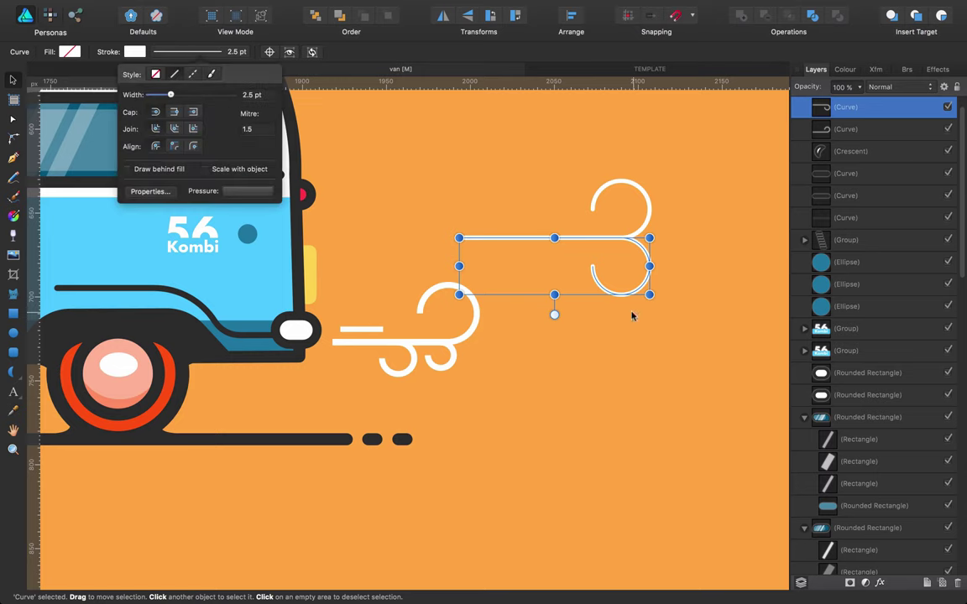
pyautogui.moveTo(649, 295); pyautogui.dragTo(554, 283)
pyautogui.click(567, 313)
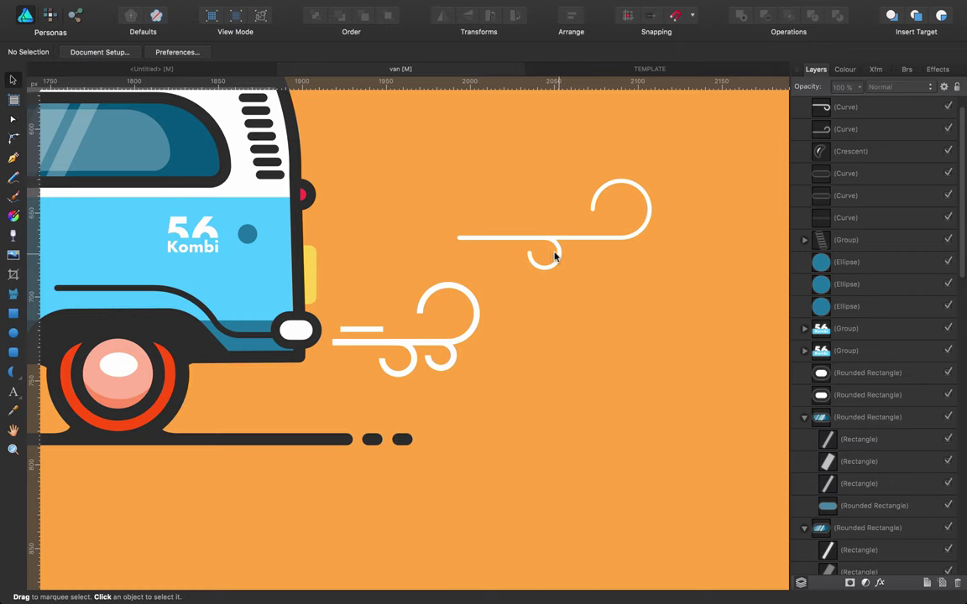
# Duplicate the small curl, move the copy along the line beneath the large curl and enlarge it by about a third.
pyautogui.click(555, 255)
pyautogui.press('super+j')
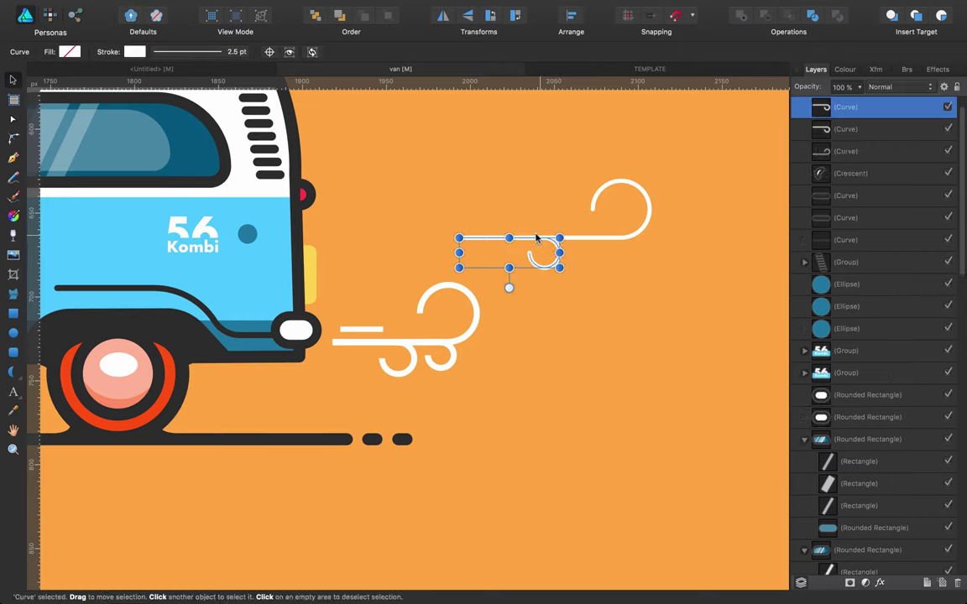
pyautogui.moveTo(537, 238); pyautogui.dragTo(620, 239)
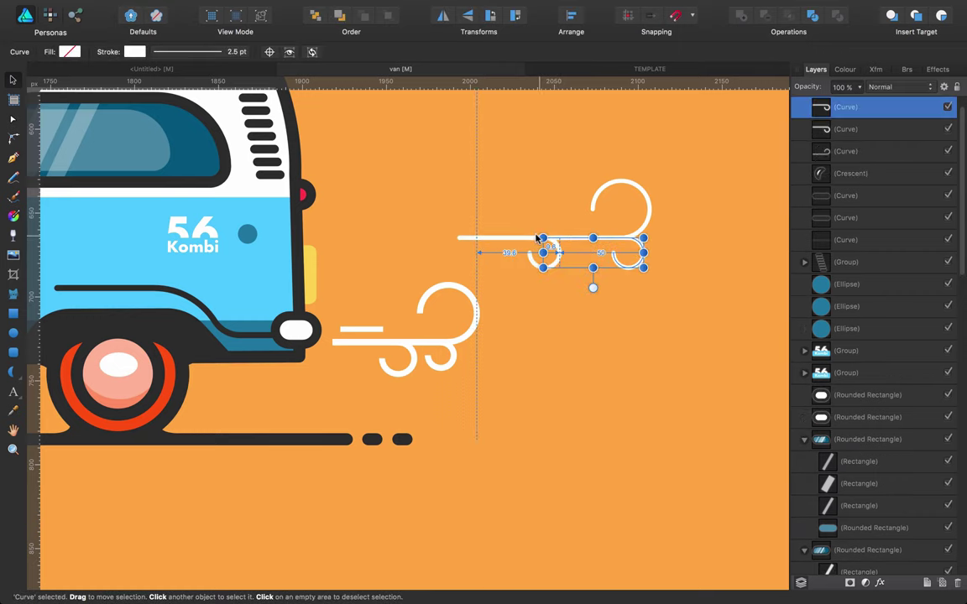
pyautogui.moveTo(536, 238); pyautogui.dragTo(500, 280)
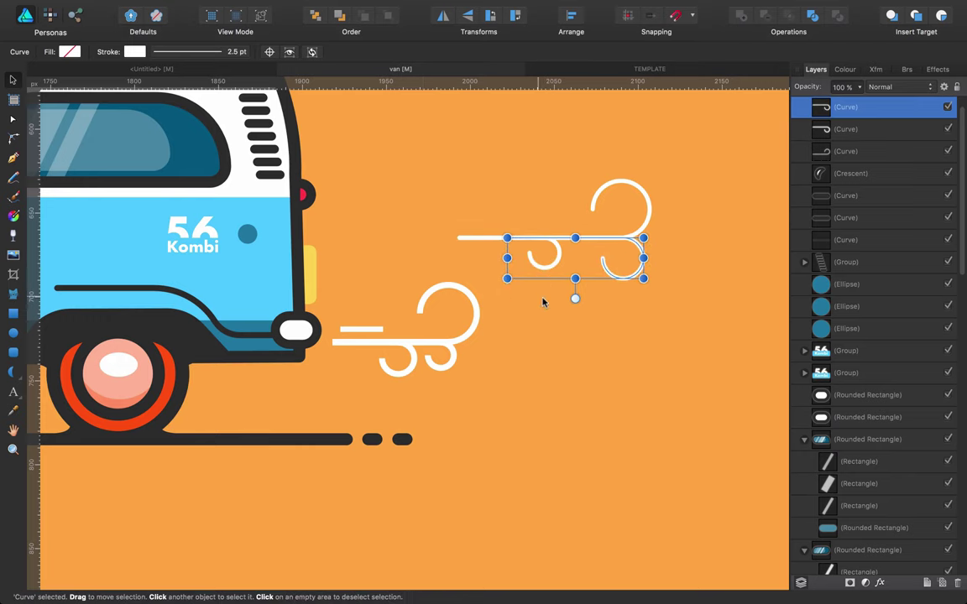
pyautogui.hotkey('shift', 'Left')
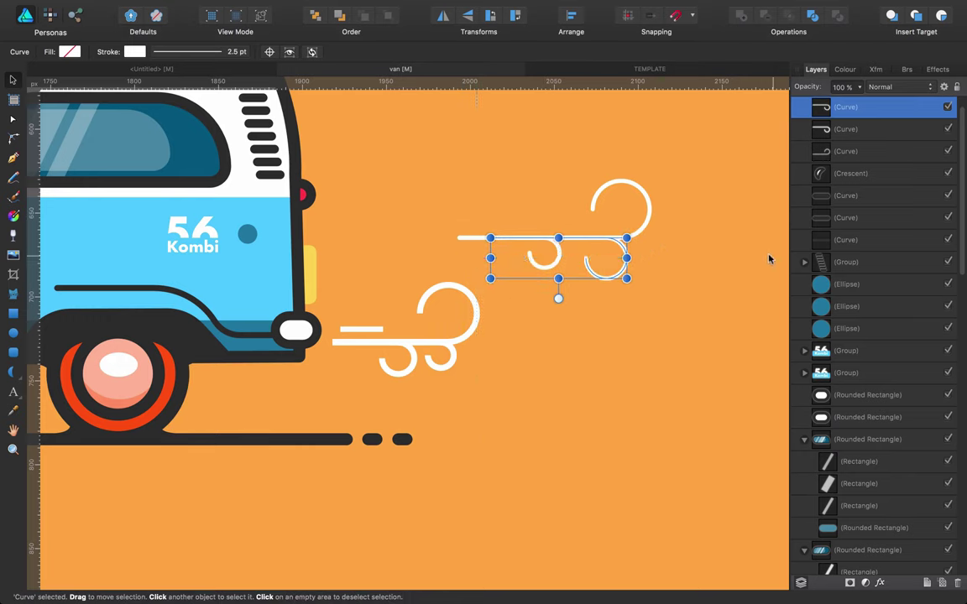
pyautogui.moveTo(686, 288); pyautogui.dragTo(430, 172)
pyautogui.click(537, 194)
pyautogui.click(531, 239)
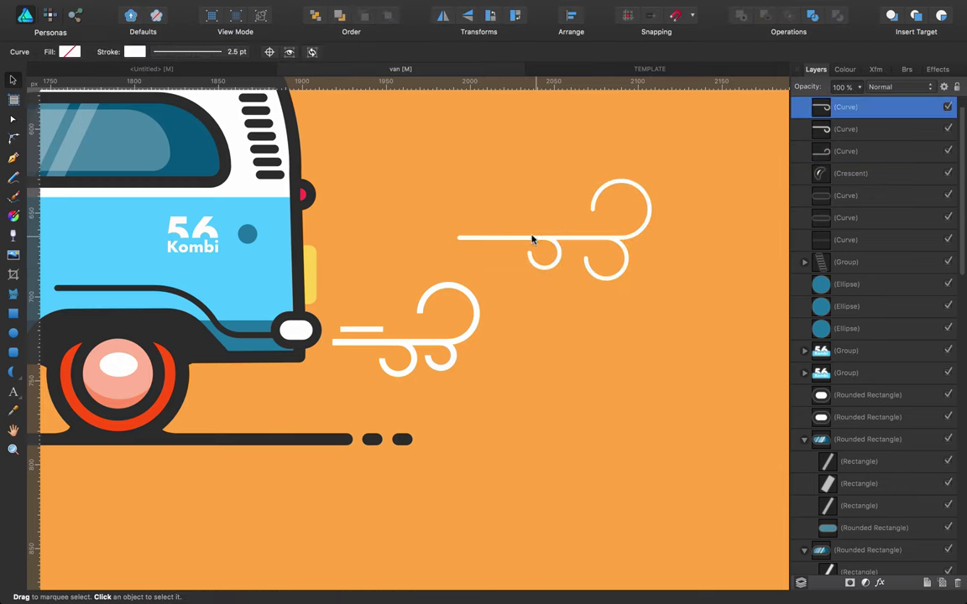
# Set the stroke width of the medium curl beneath the exhaust line to 3 pt.
pyautogui.click(176, 51)
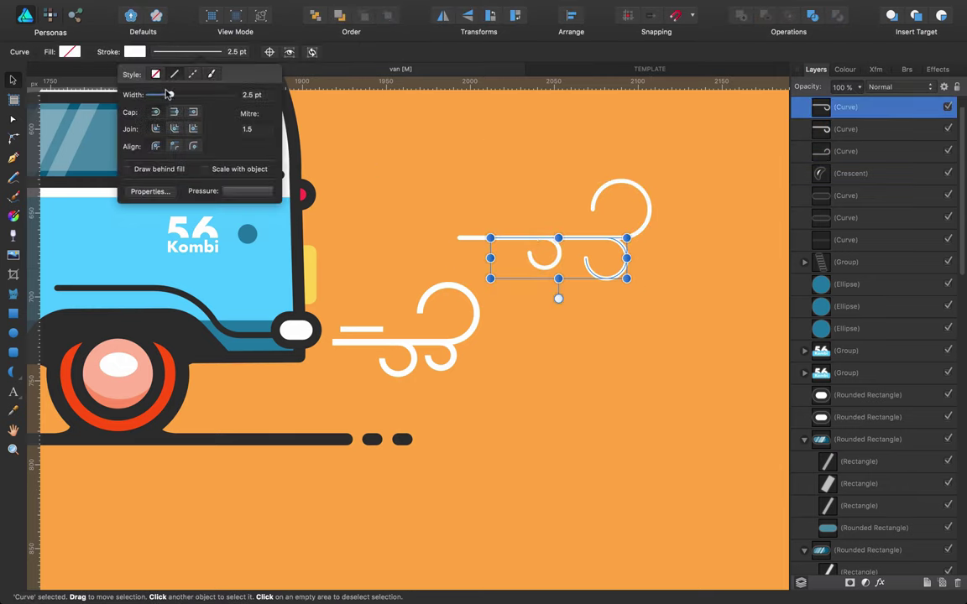
pyautogui.moveTo(167, 94); pyautogui.dragTo(172, 94)
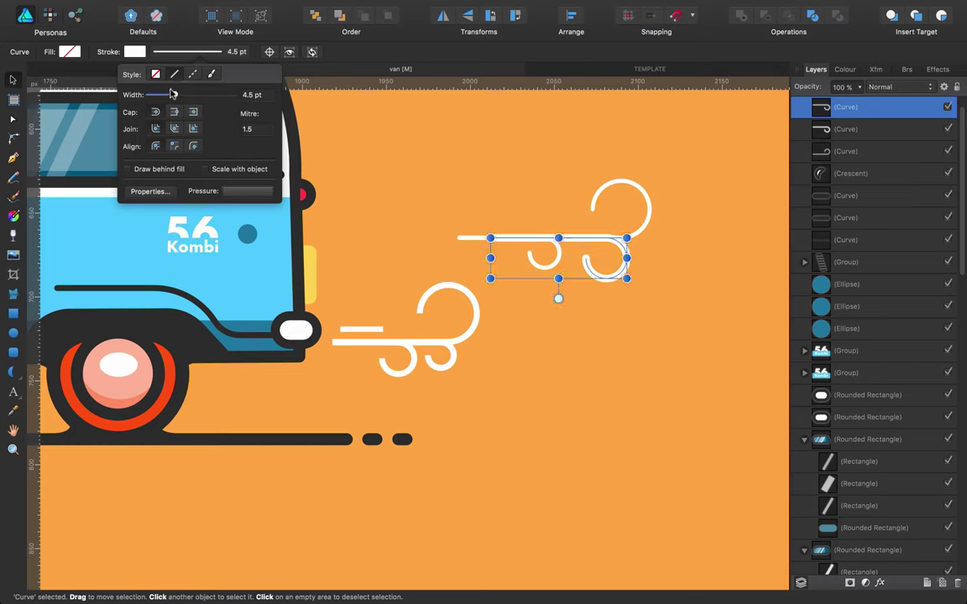
pyautogui.click(250, 95)
pyautogui.write('5')
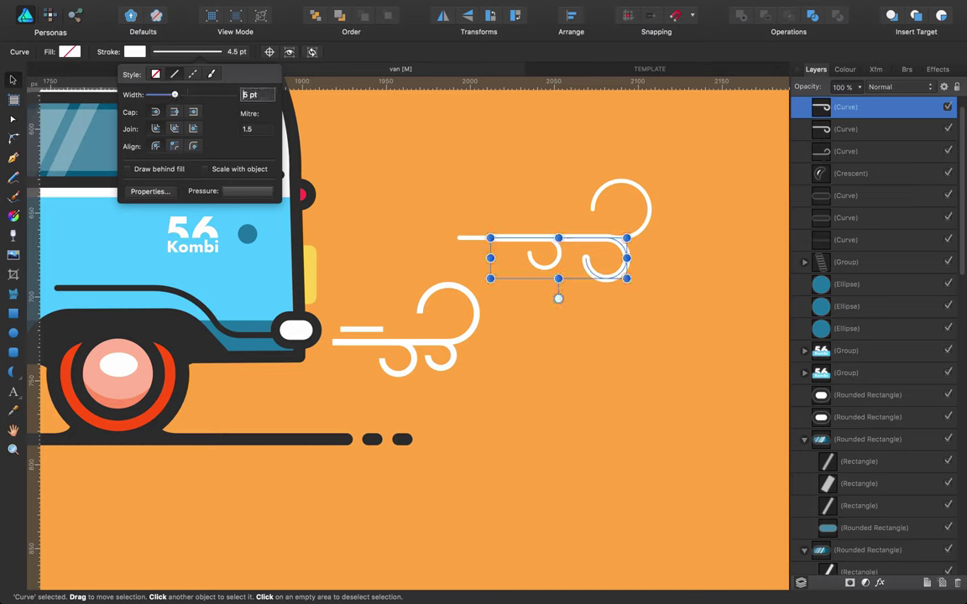
pyautogui.write('3')
pyautogui.press('Return')
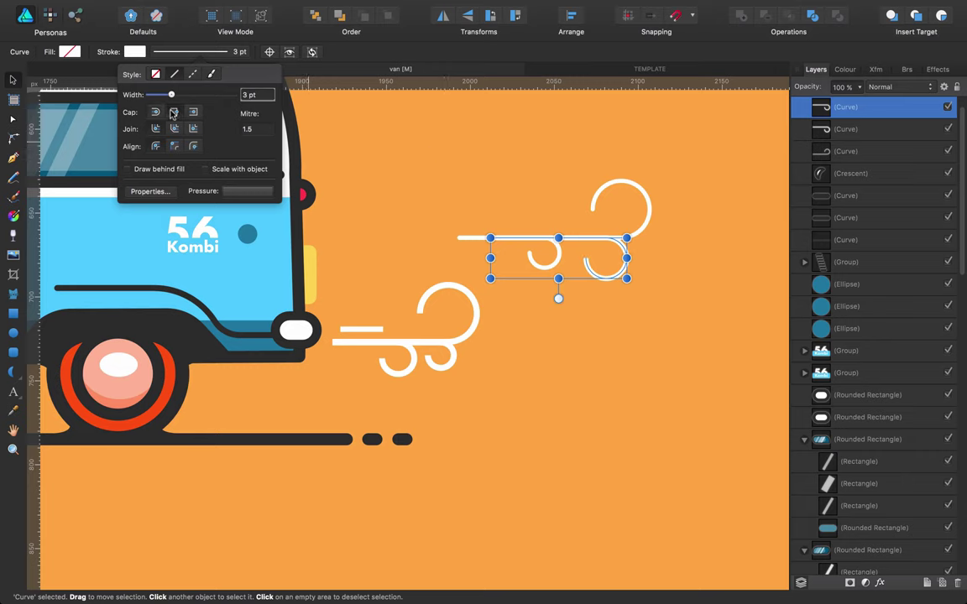
# Set the stroke width of the large upper exhaust curl to 3 pt.
pyautogui.click(631, 188)
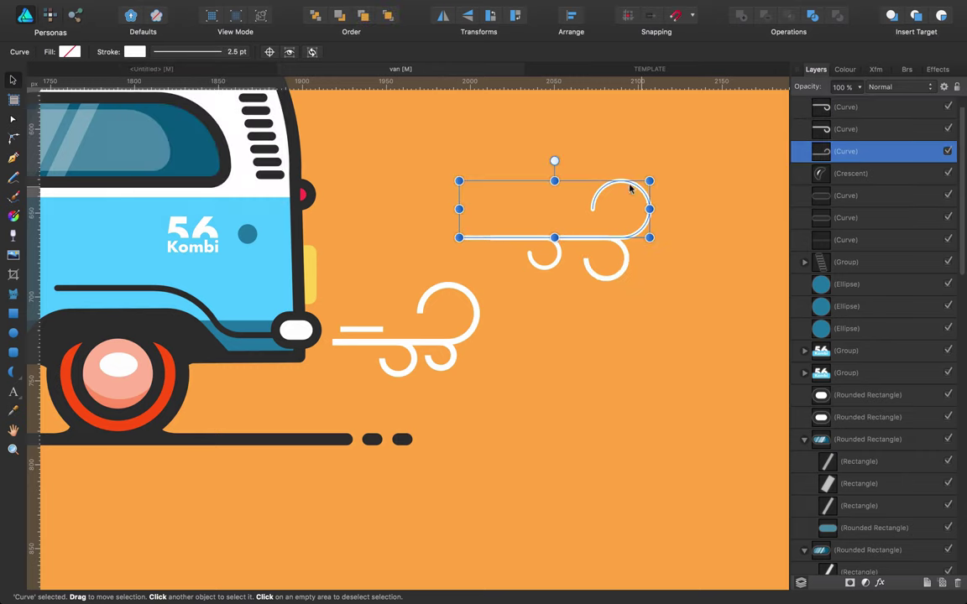
pyautogui.click(230, 55)
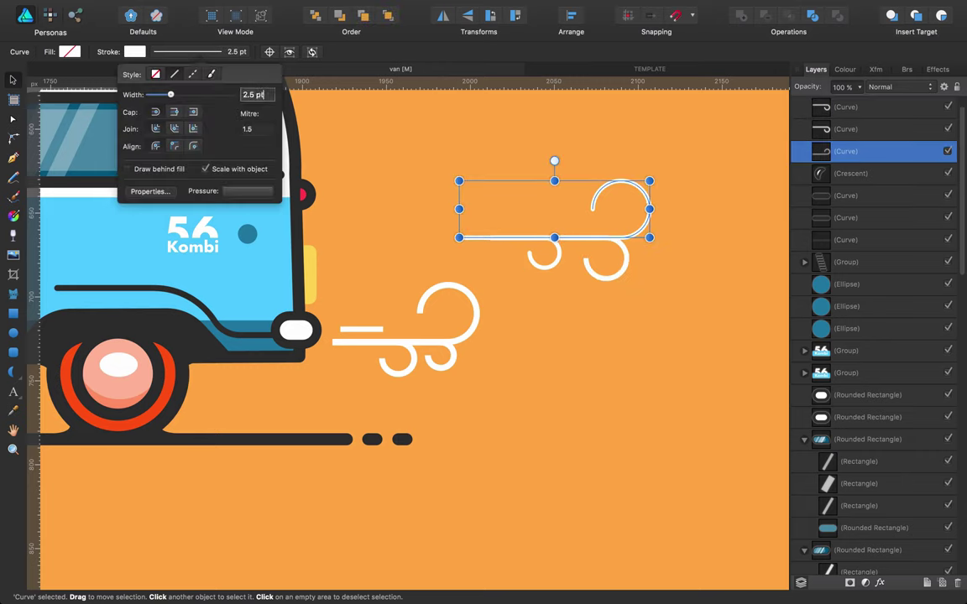
pyautogui.write('3')
pyautogui.press('Return')
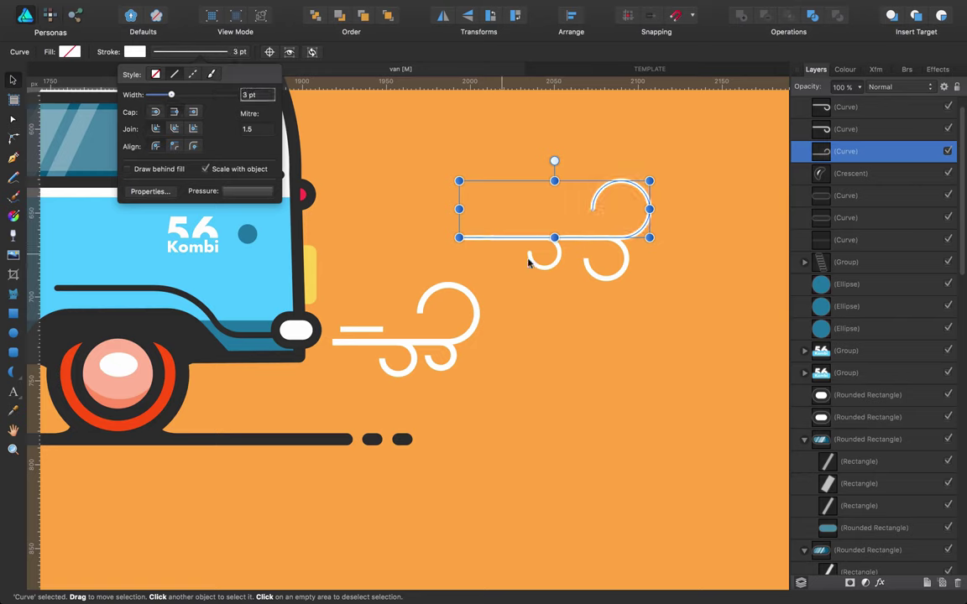
pyautogui.click(496, 246)
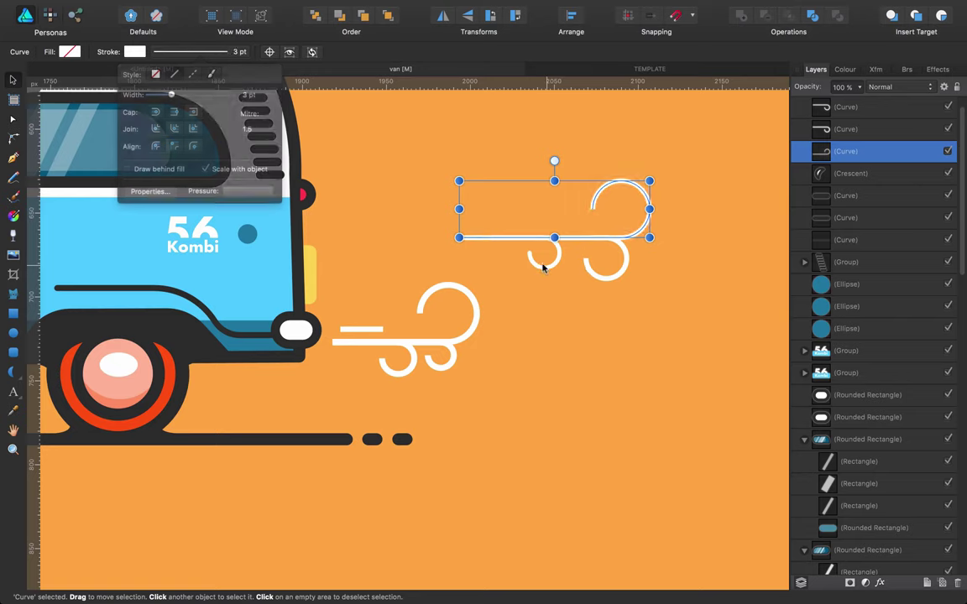
pyautogui.click(209, 51)
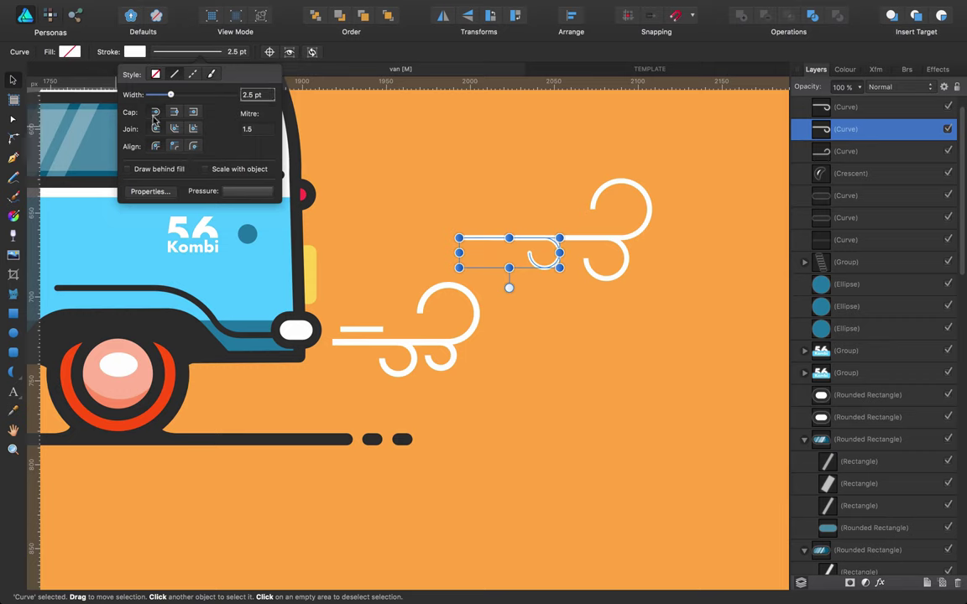
pyautogui.click(447, 145)
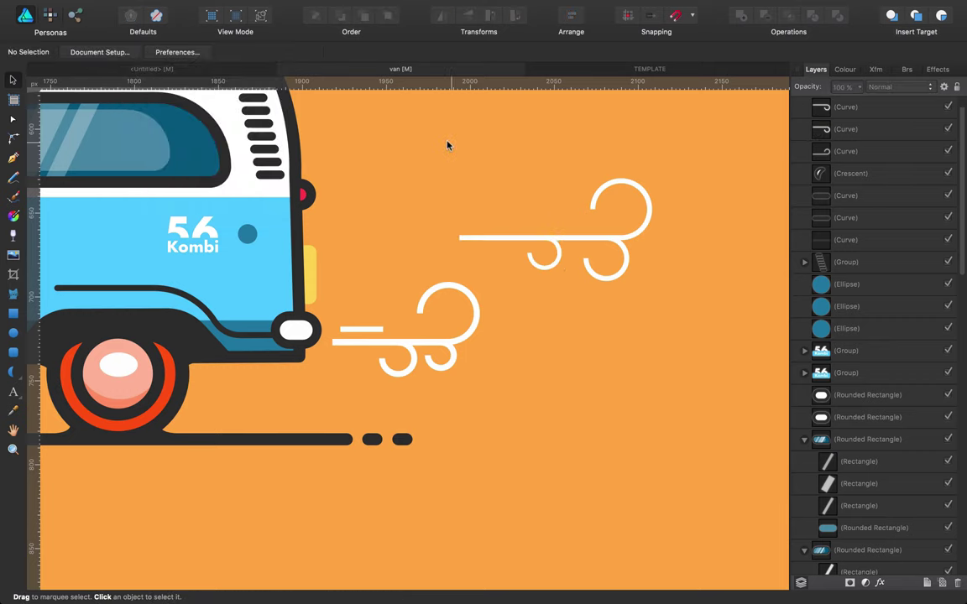
# Draw a horizontal Pen line about 44 px long above the van-side end of the exhaust line and move it slightly closer to that line.
pyautogui.click(490, 243)
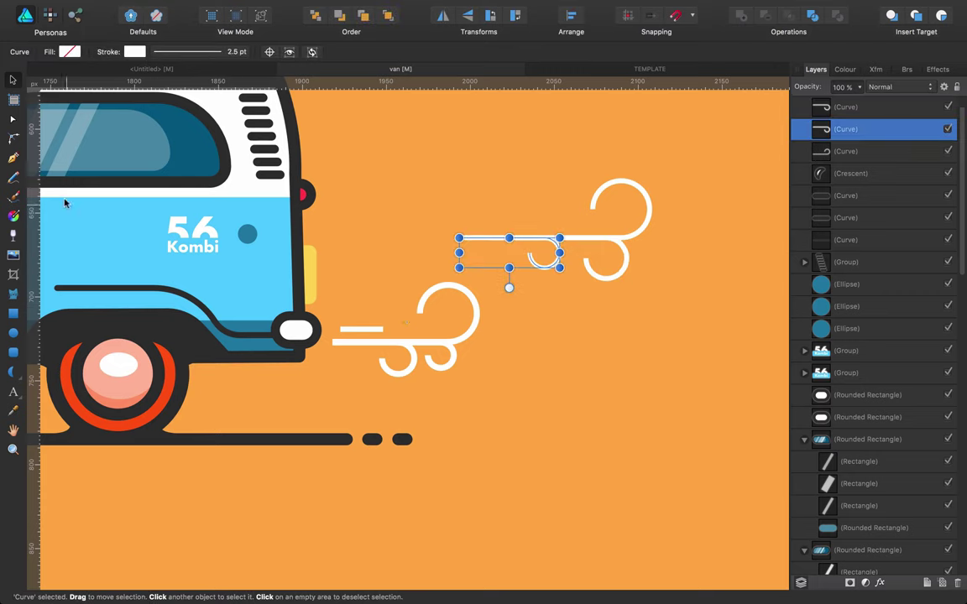
pyautogui.click(13, 158)
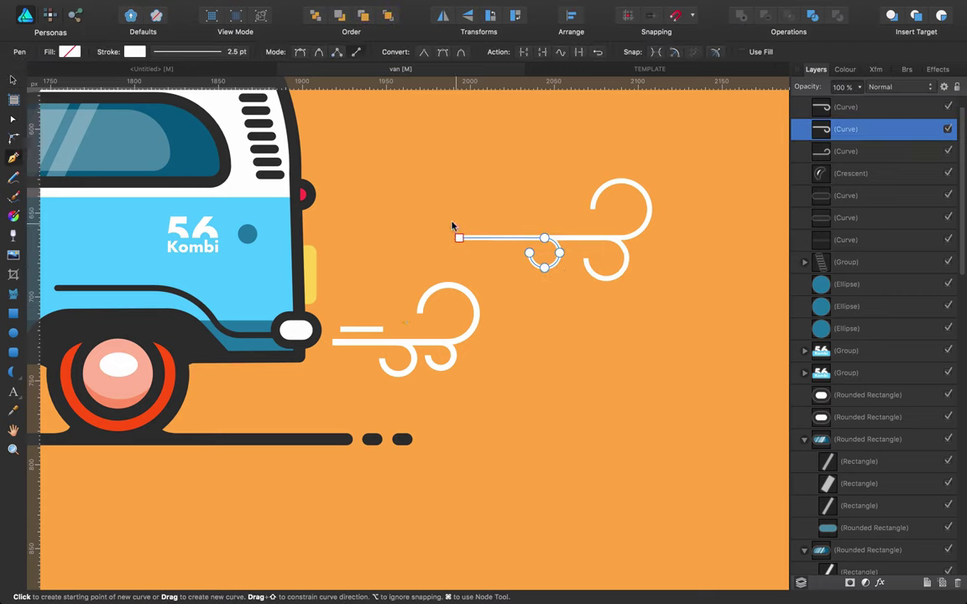
pyautogui.click(456, 220)
pyautogui.click(528, 221)
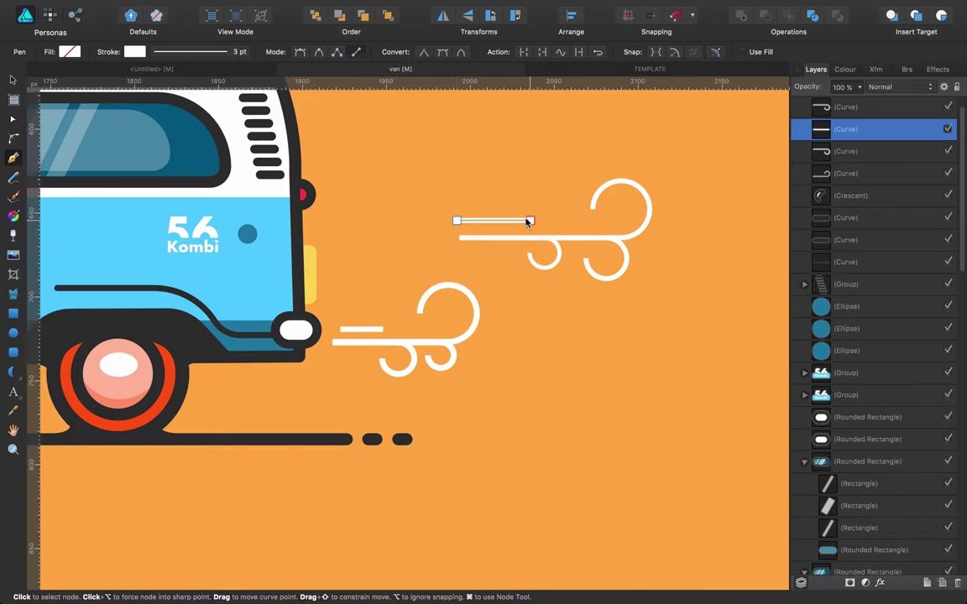
pyautogui.press('Escape')
pyautogui.click(531, 321)
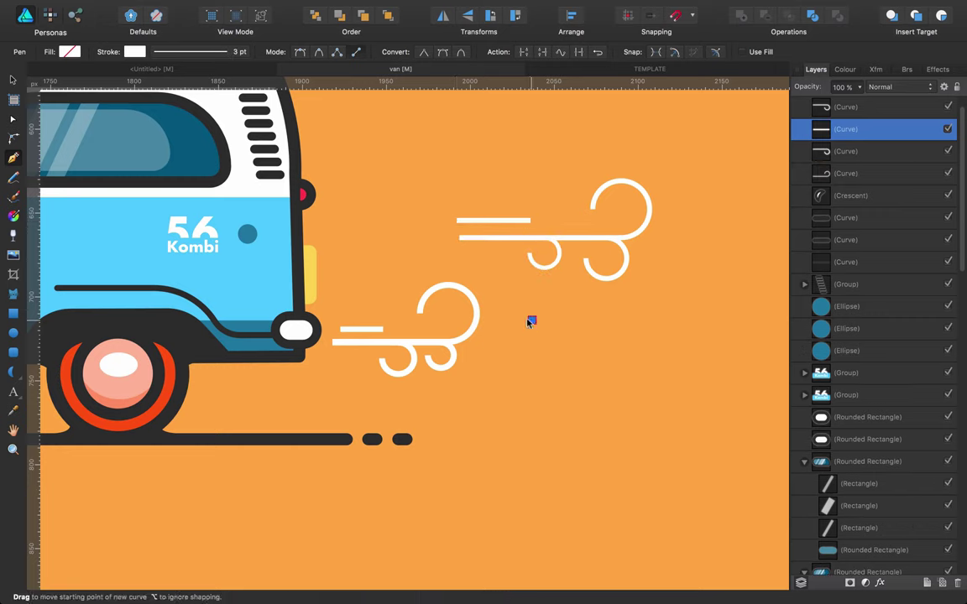
pyautogui.press('super+z')
pyautogui.press('v')
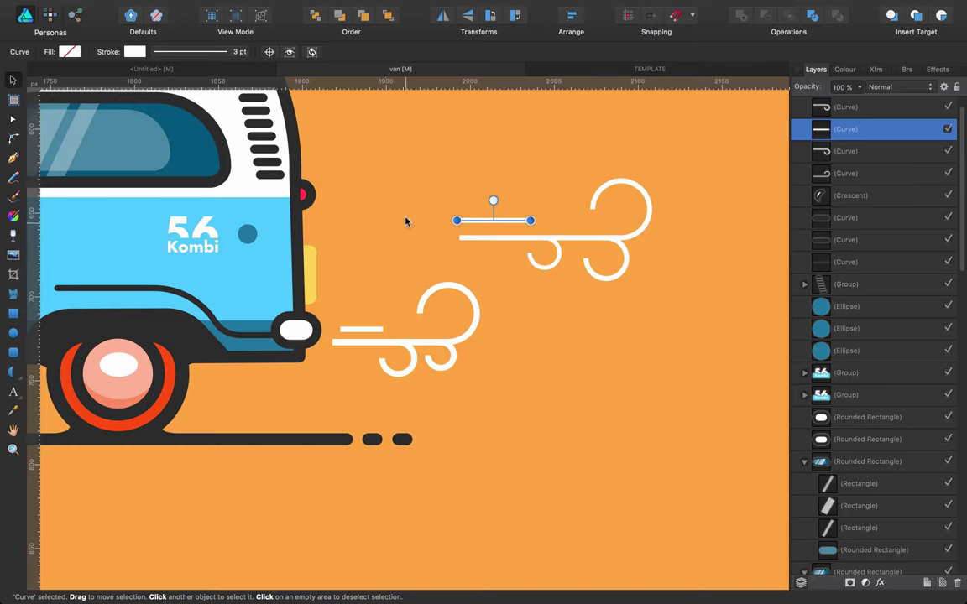
pyautogui.click(405, 218)
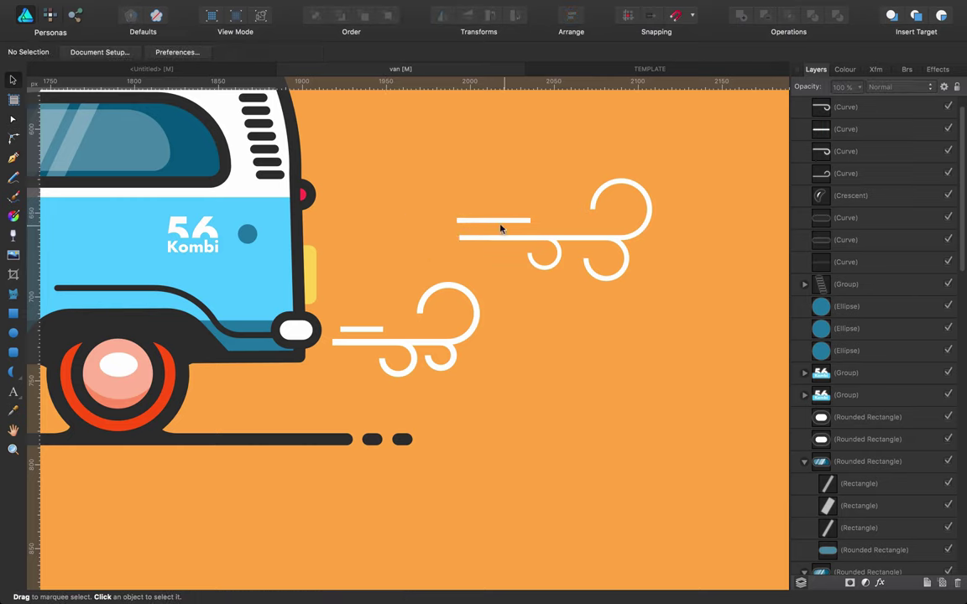
pyautogui.moveTo(507, 222); pyautogui.dragTo(502, 223)
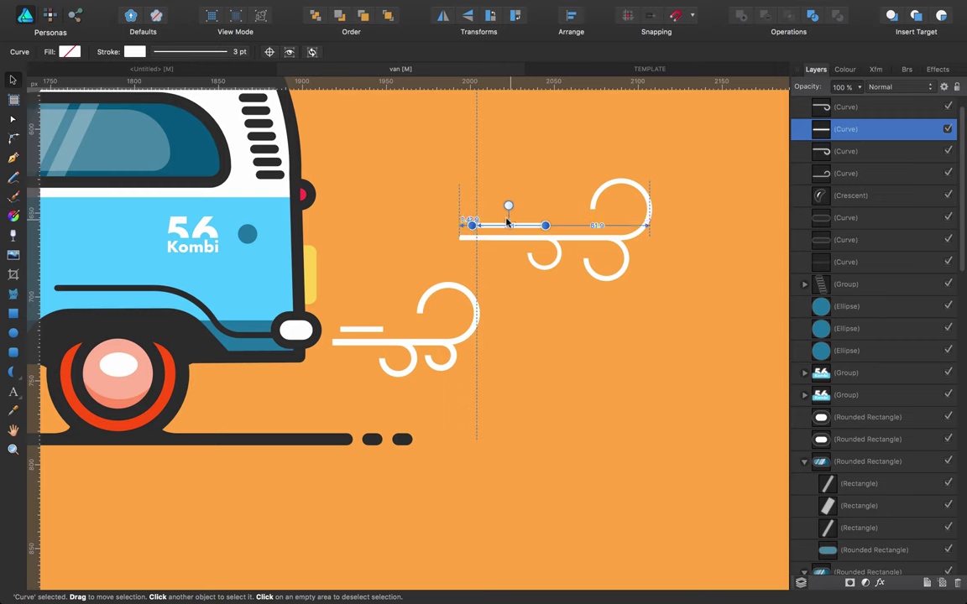
# Set the stroke width of the smallest curl beneath the exhaust line to 3 pt.
pyautogui.click(550, 269)
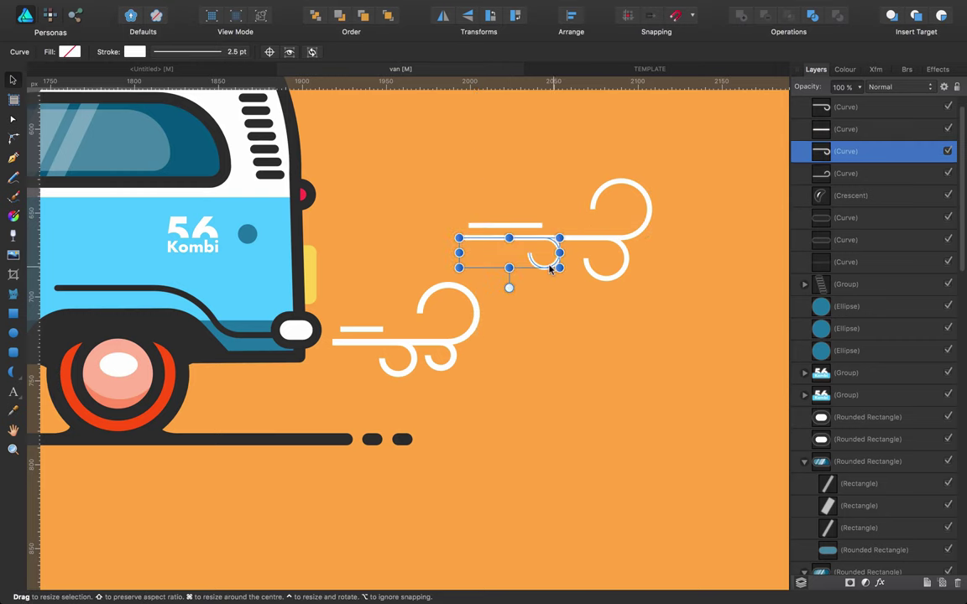
pyautogui.click(211, 51)
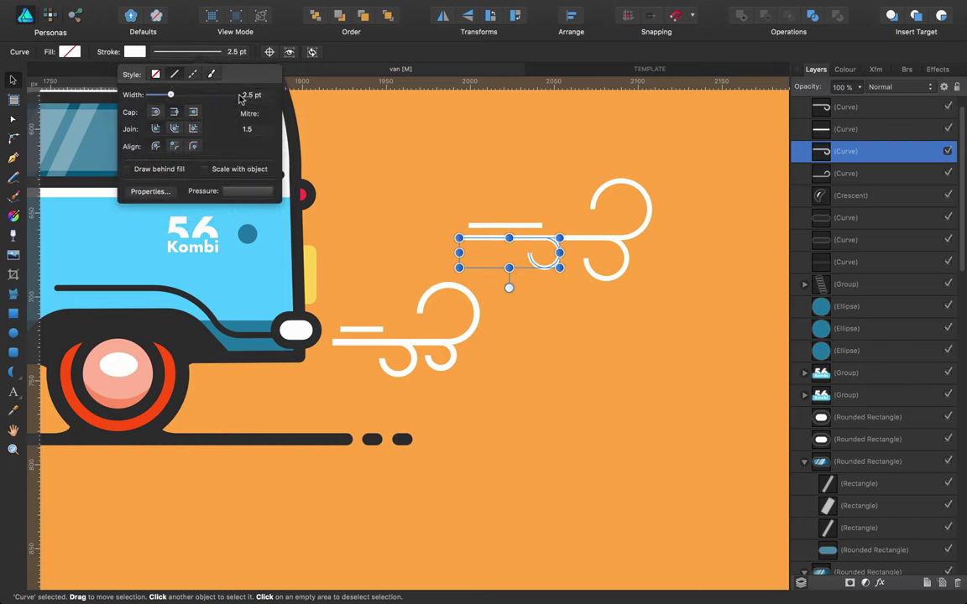
pyautogui.write('3')
pyautogui.press('Return')
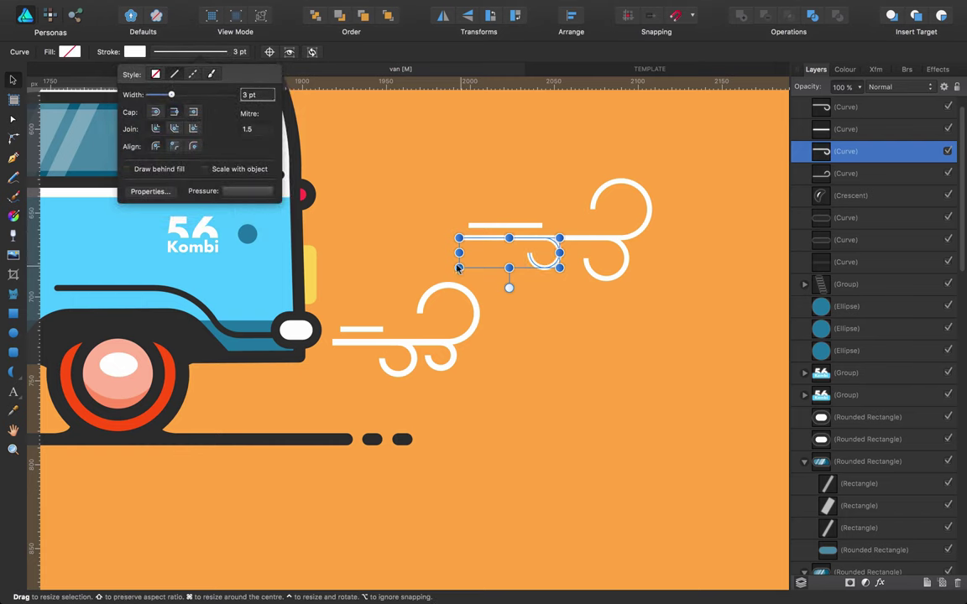
pyautogui.click(606, 275)
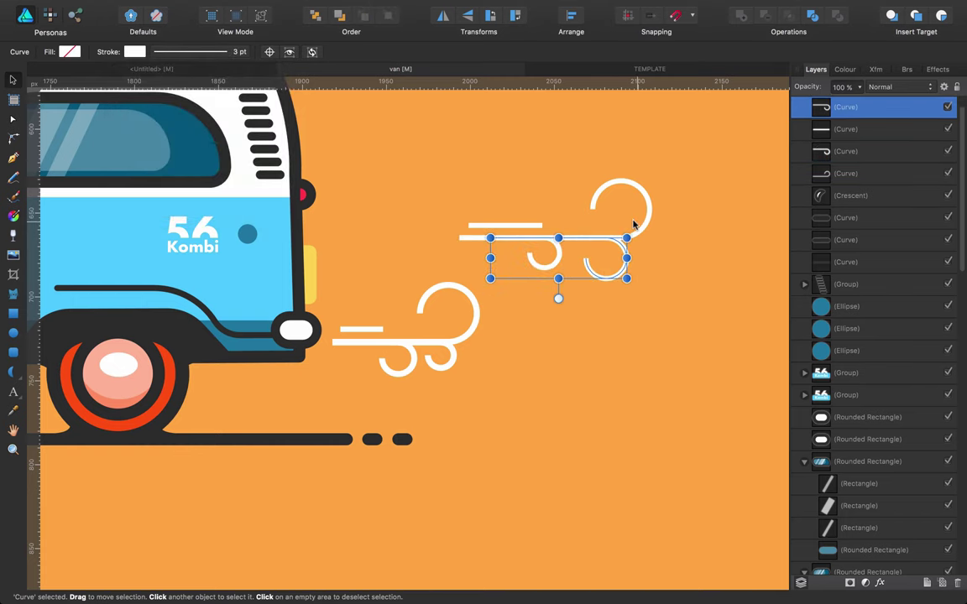
pyautogui.click(587, 205)
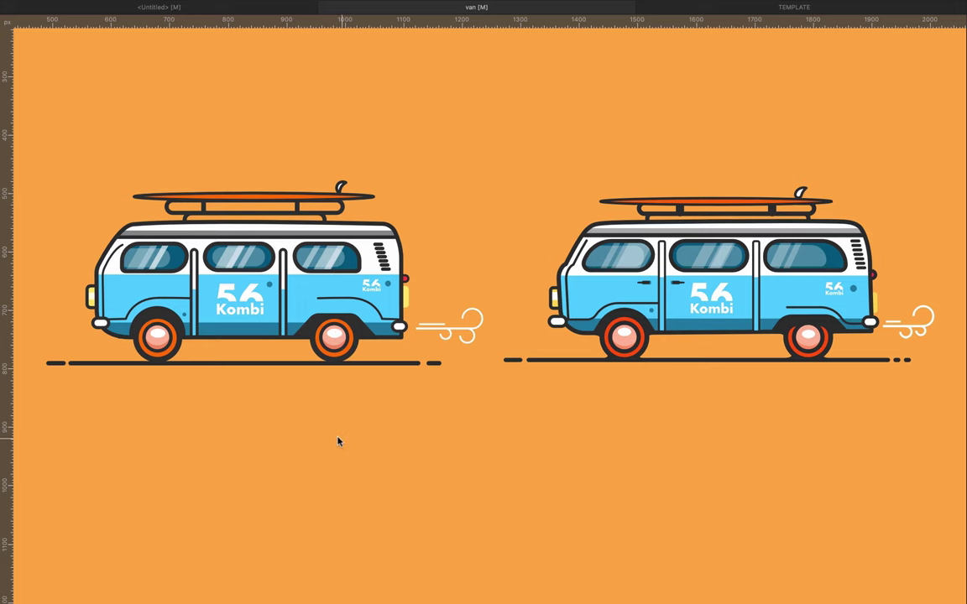
pyautogui.scroll(1, 339, 442)
pyautogui.scroll(2, 340, 441)
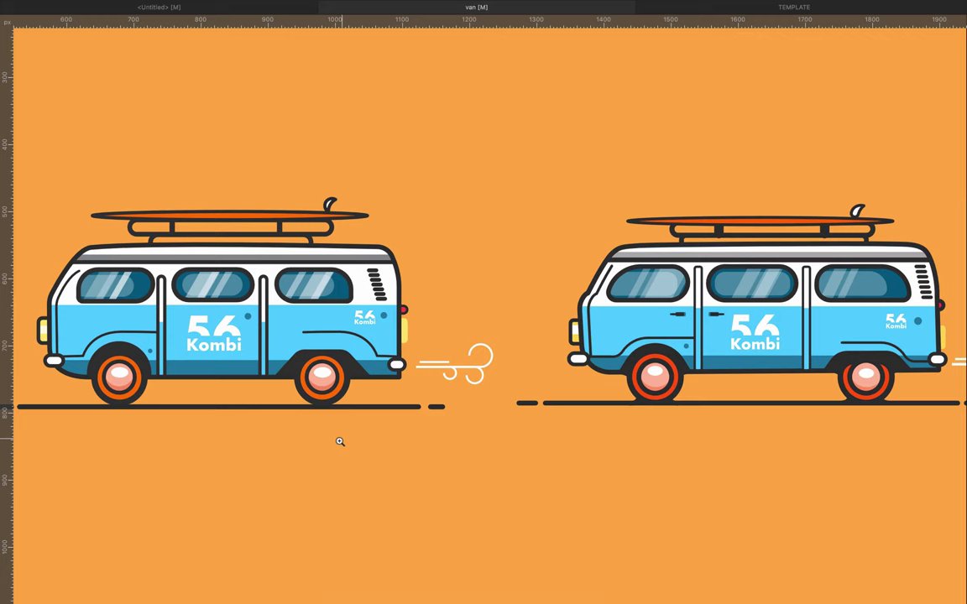
pyautogui.moveTo(450, 427); pyautogui.dragTo(358, 431)
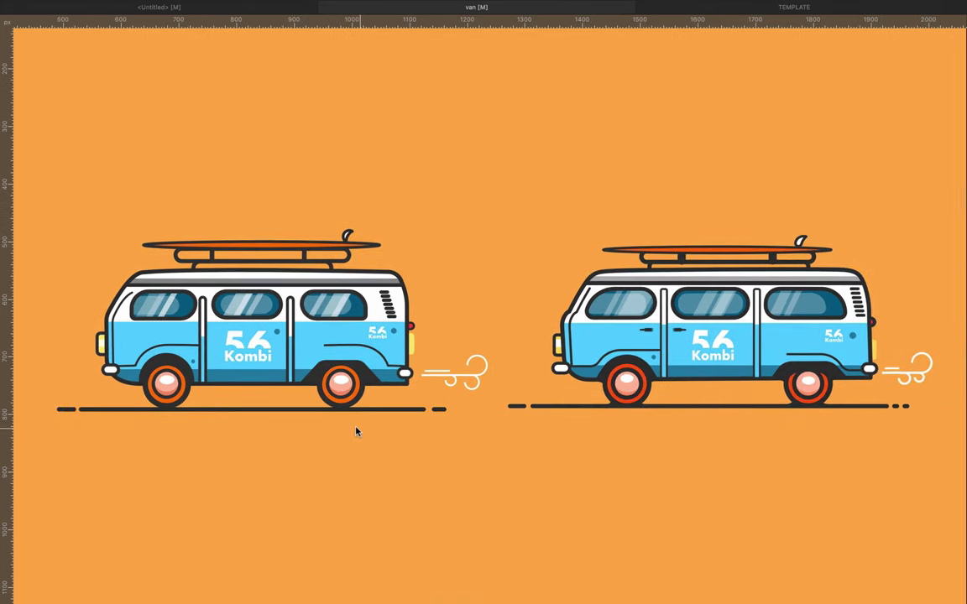